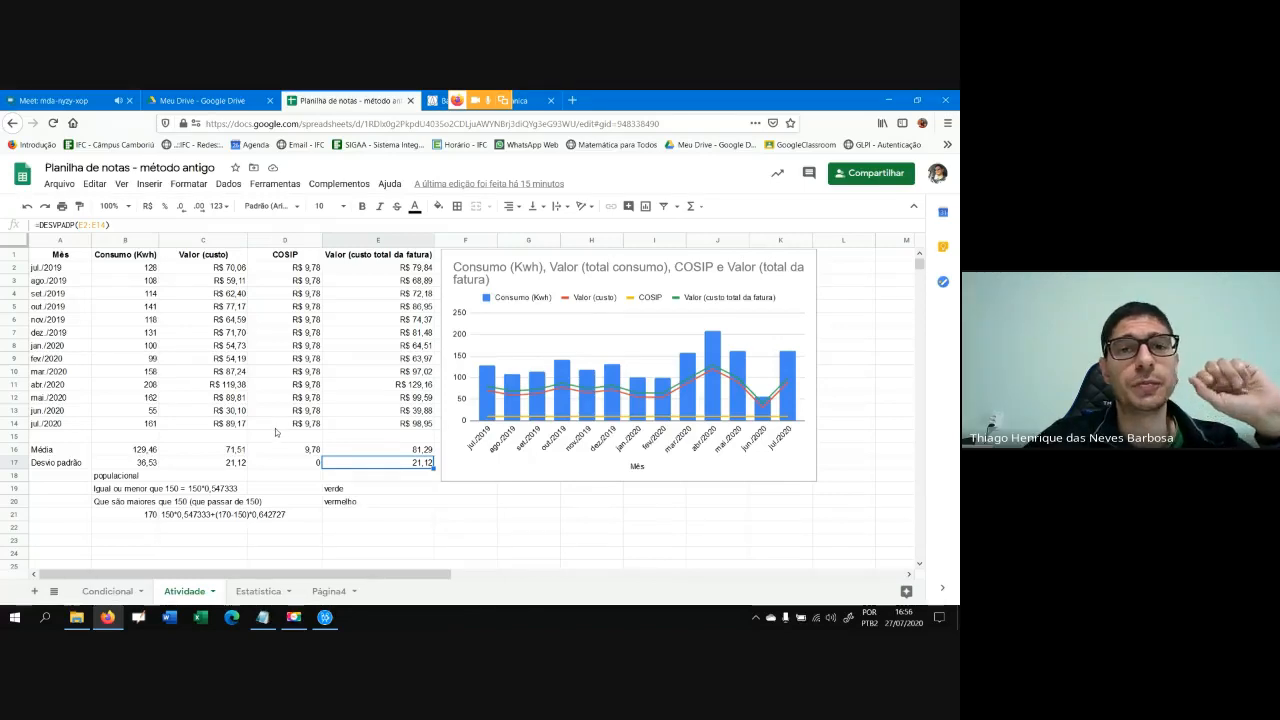
Set the zoom of the Atividade sheet to 150%
scroll(276, 435, "down", 1)
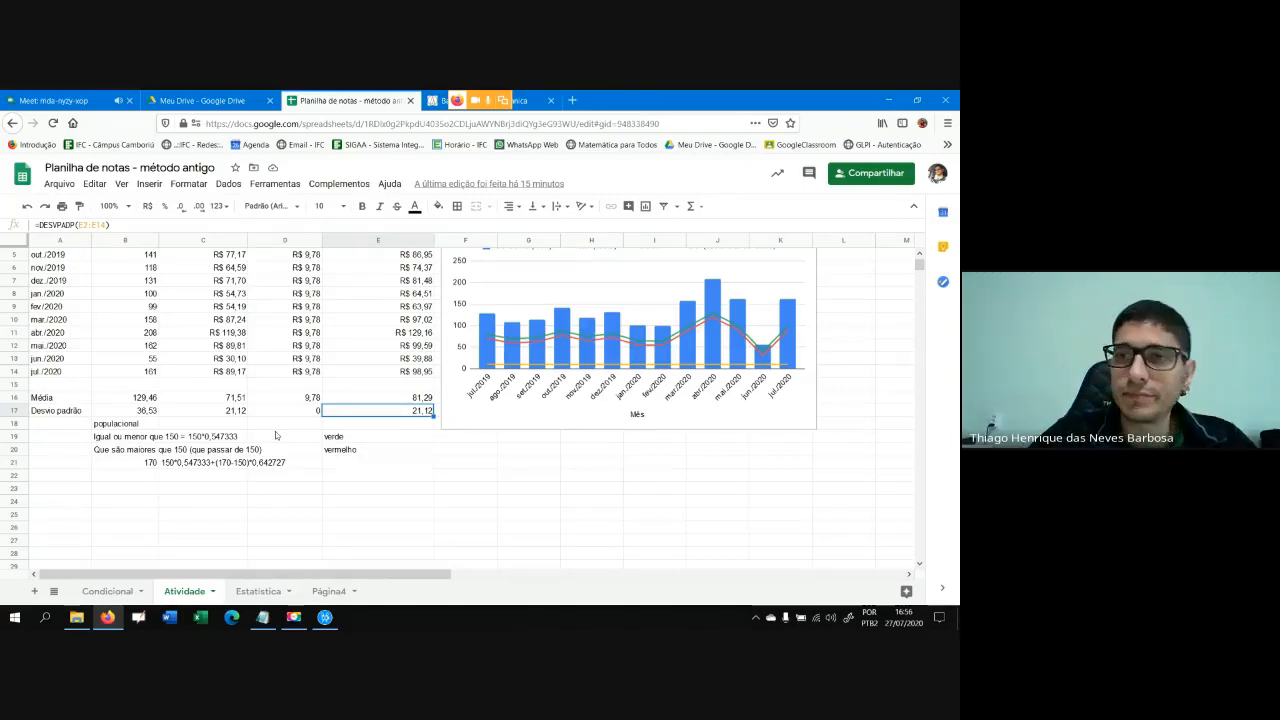
scroll(466, 444, "up", 2)
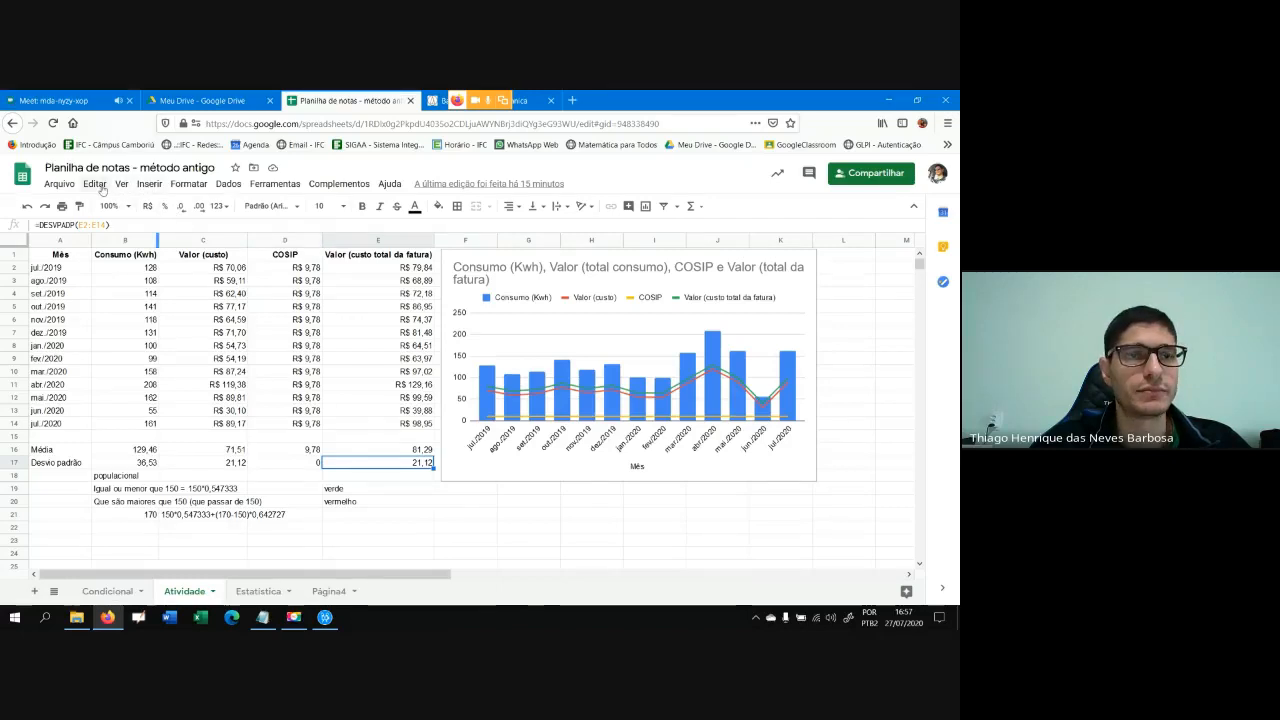
left_click(99, 186)
mouse_move(128, 188)
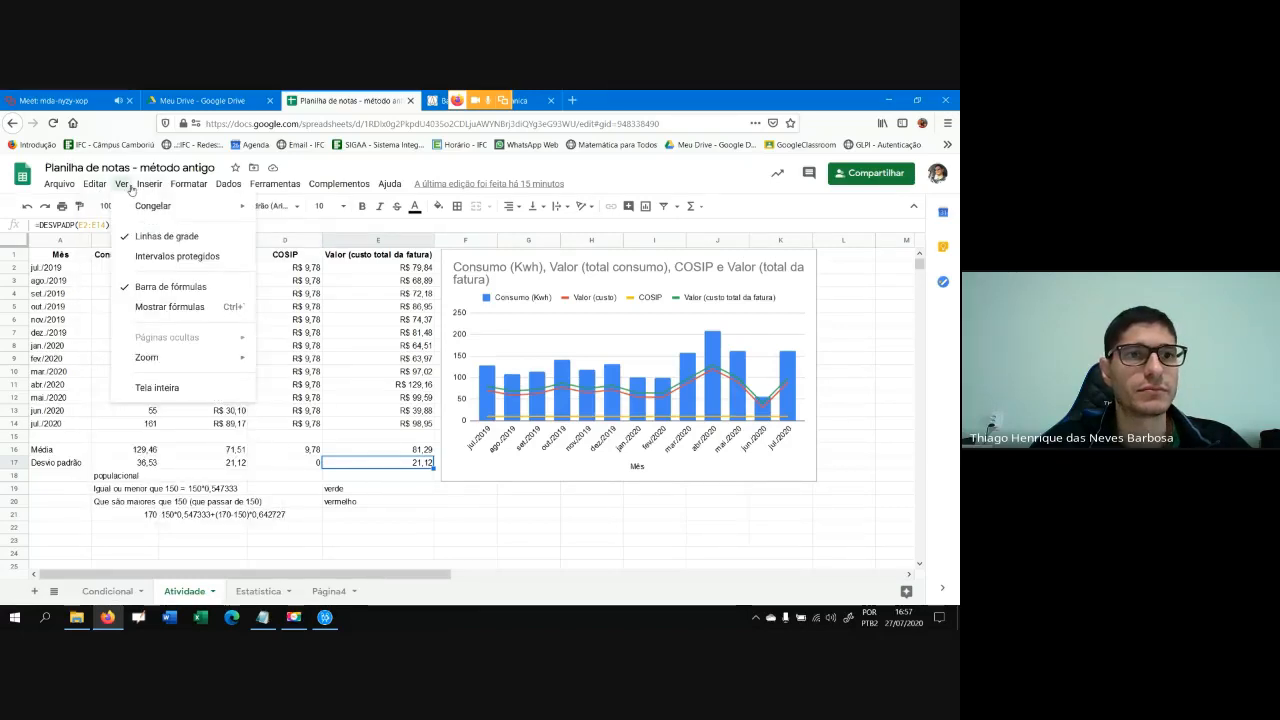
mouse_move(200, 357)
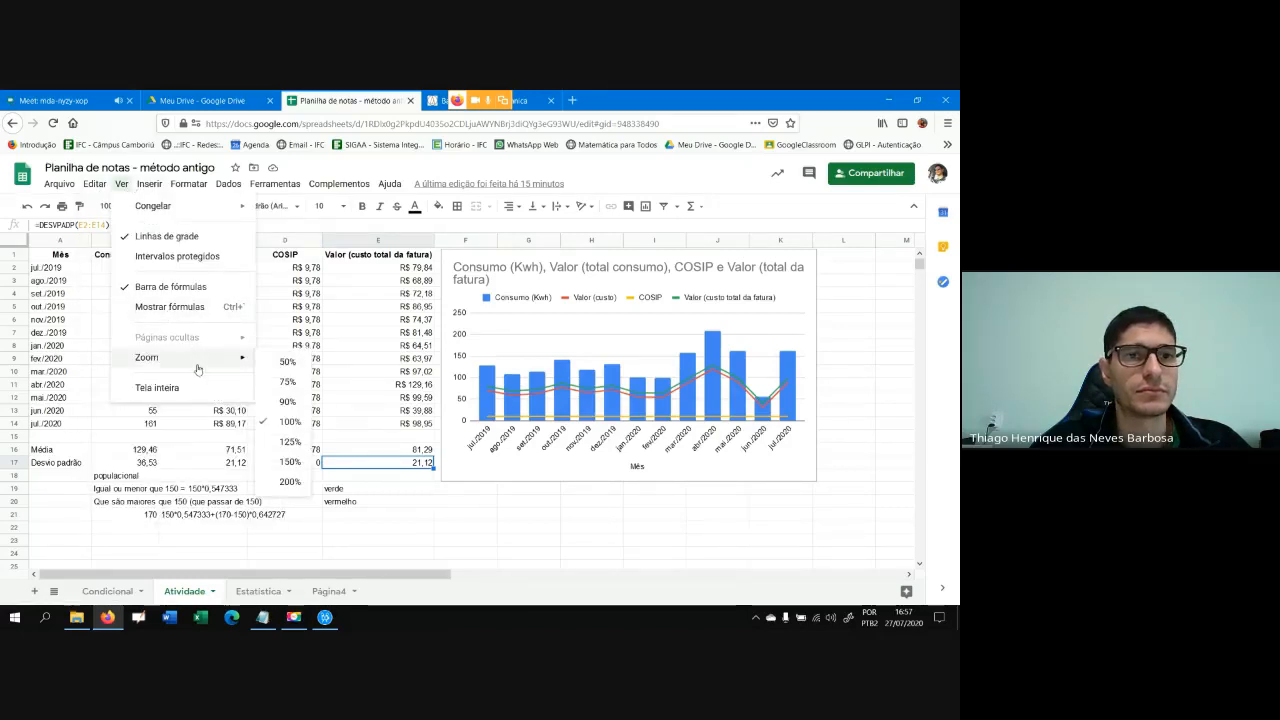
left_click(290, 461)
scroll(380, 420, "down", 1)
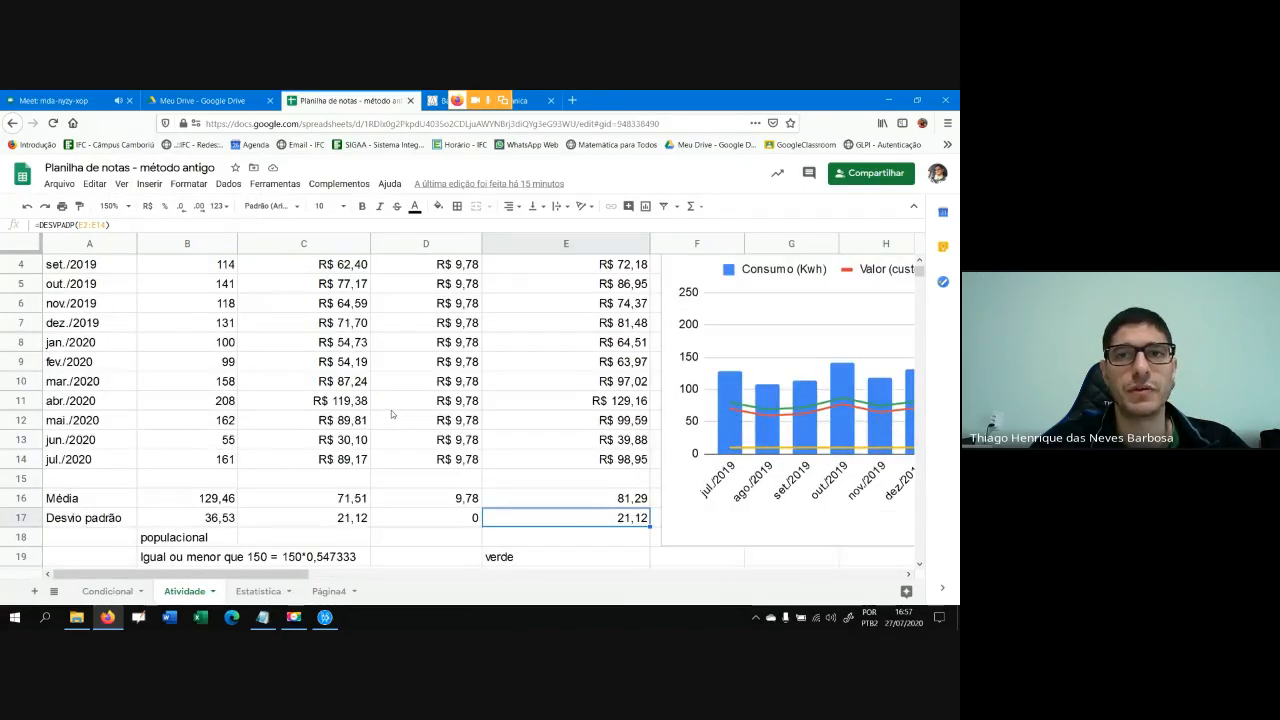
scroll(390, 415, "up", 1)
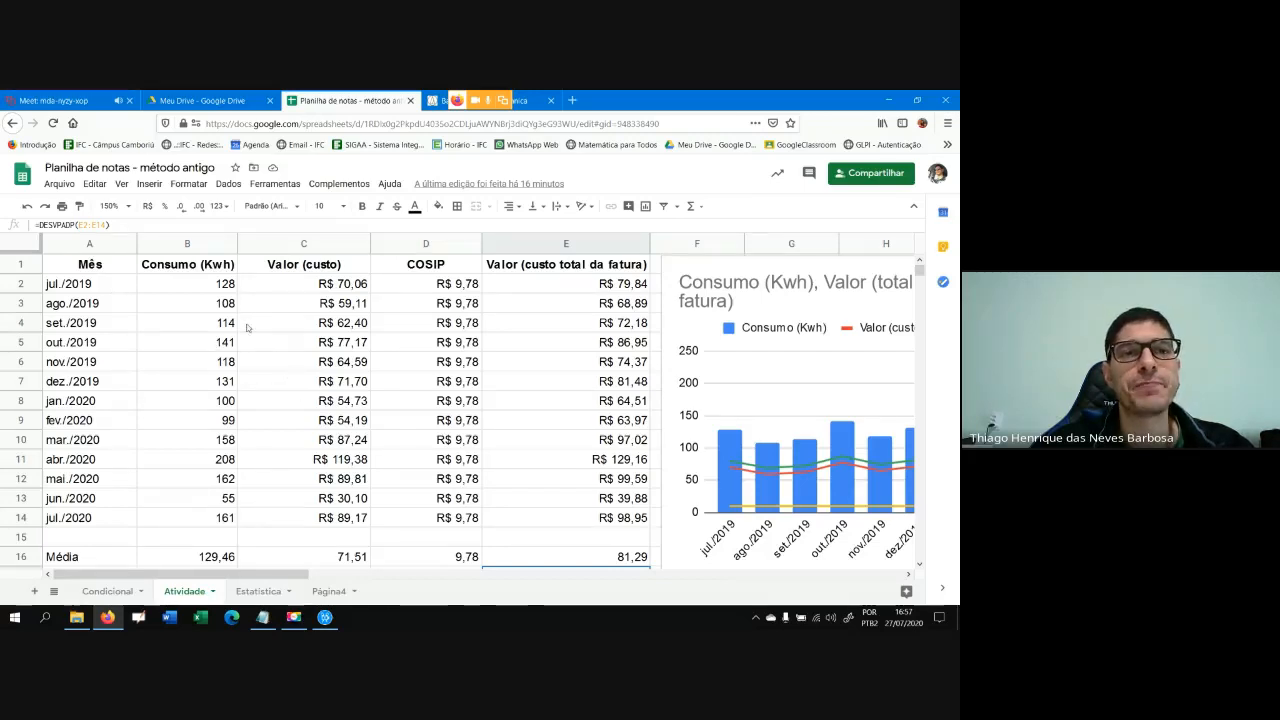
Select the monthly consumption values in B2:B14 to review the Consumo (Kwh) data
left_click(222, 284)
left_click(211, 303)
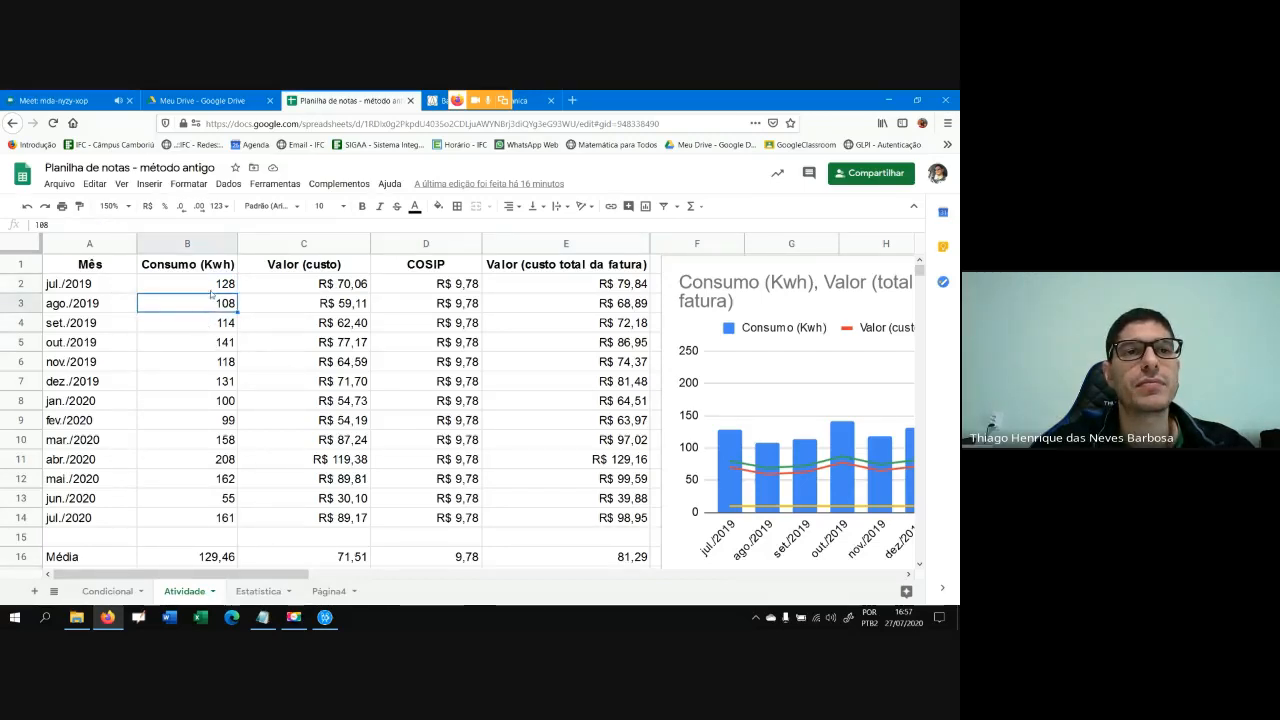
left_click_drag(192, 286, 192, 520)
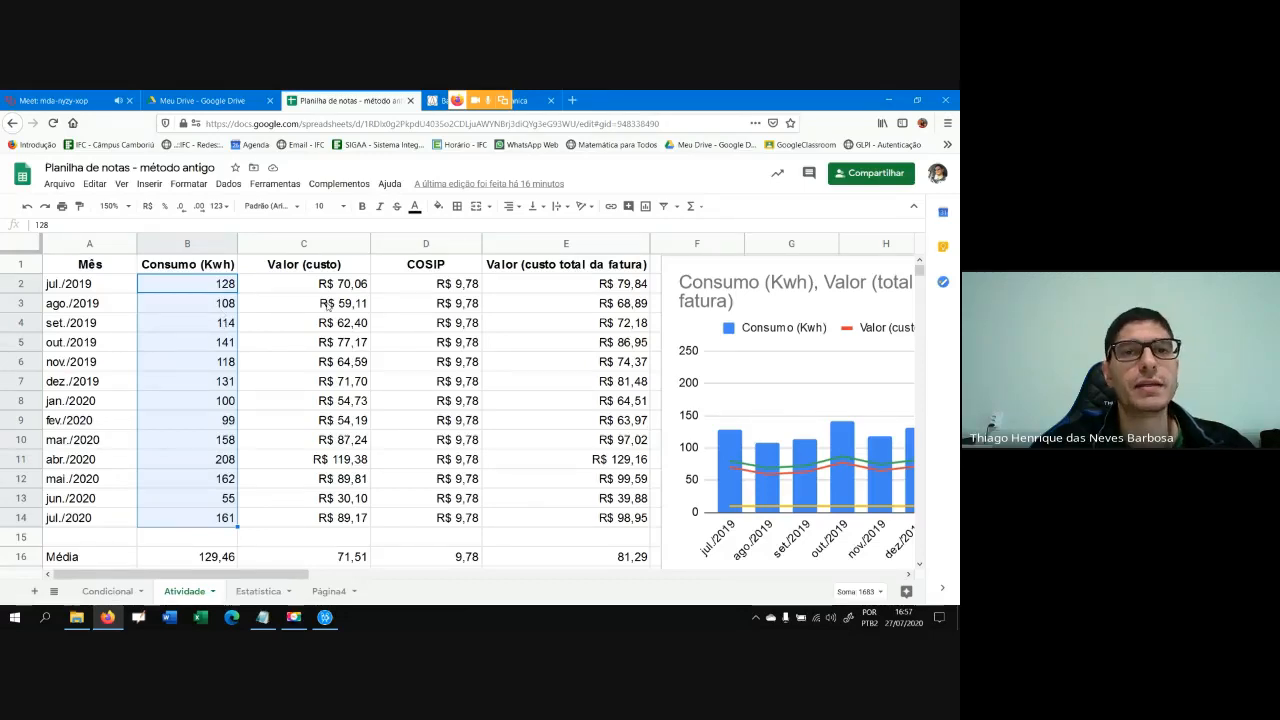
Check the July 2019 cost formula in C2 against the tariff rules noted in rows 19 to 21
left_click(290, 288)
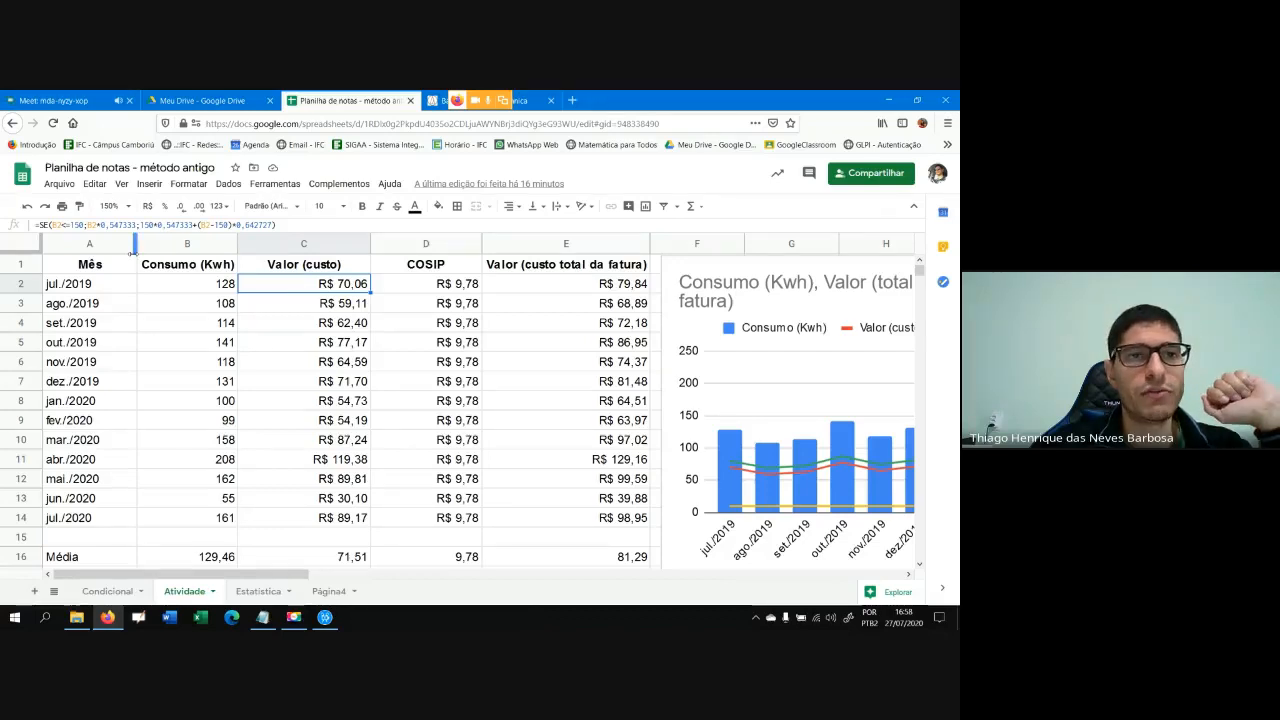
scroll(368, 401, "down", 3)
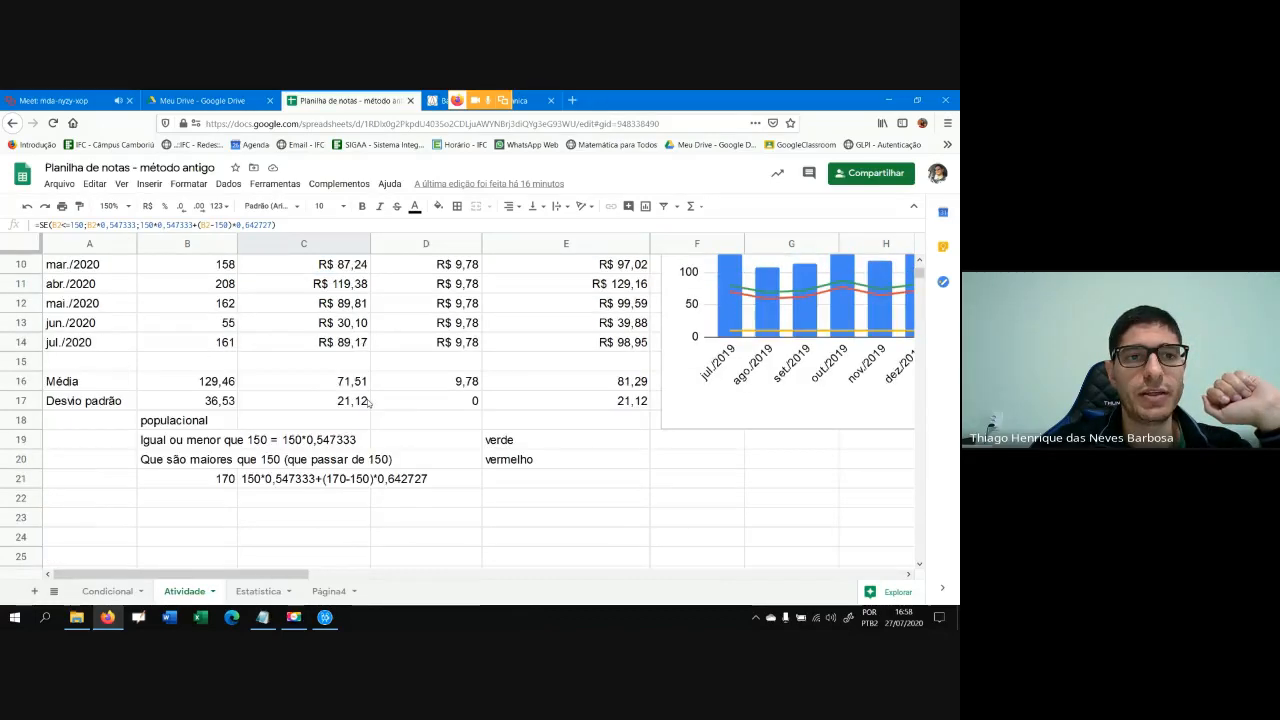
left_click(148, 446)
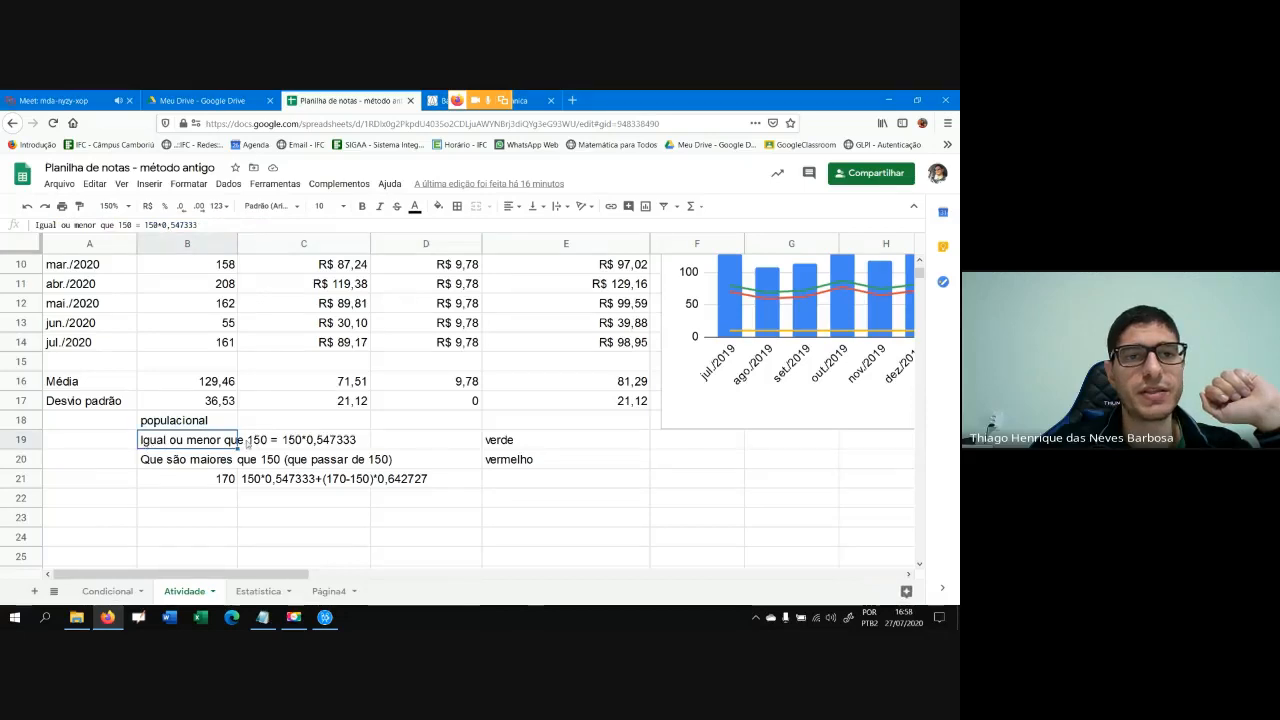
left_click(247, 443)
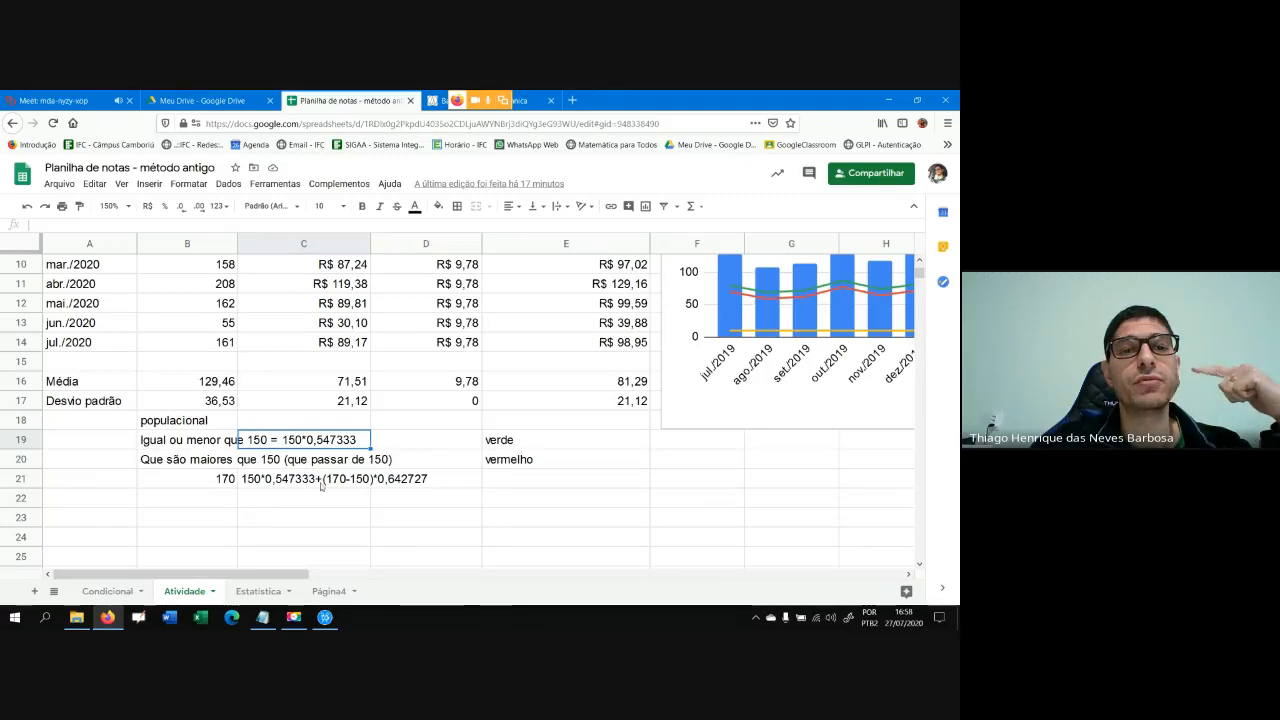
left_click(390, 484)
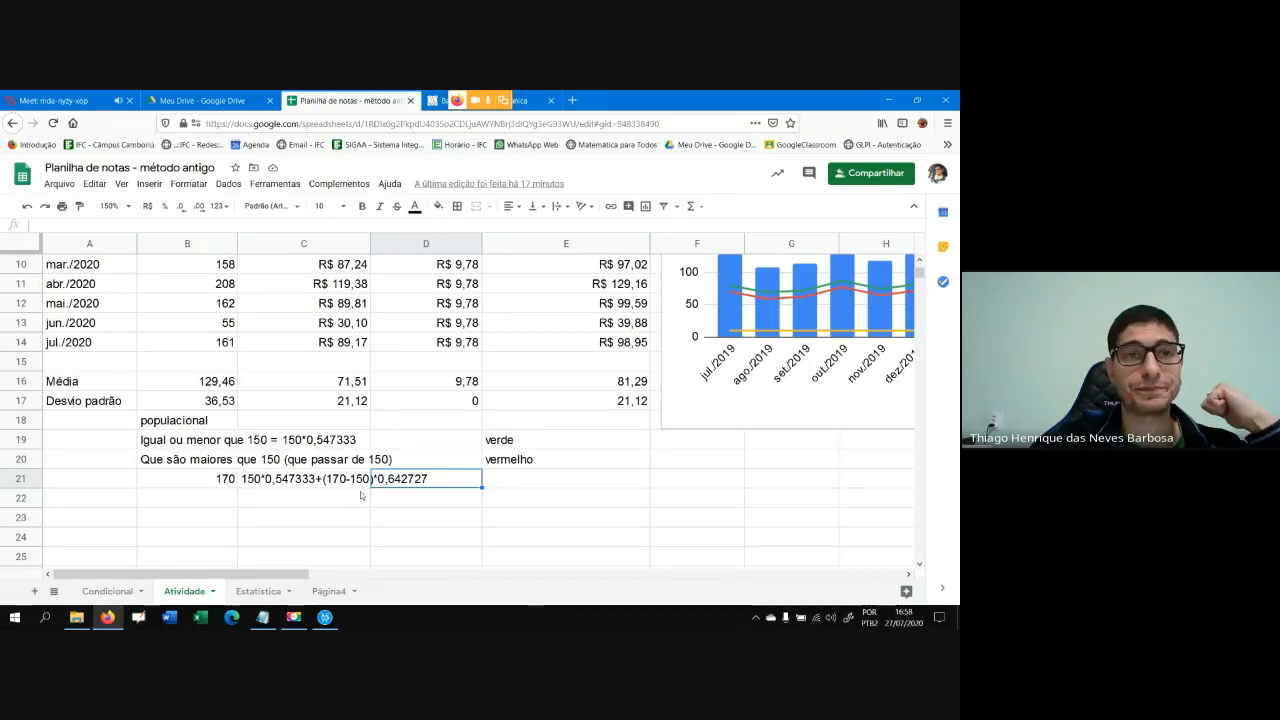
Examine the SE formula in C2 without changing it, and check the COSIP amount in D2
scroll(361, 495, "up", 3)
left_click(298, 289)
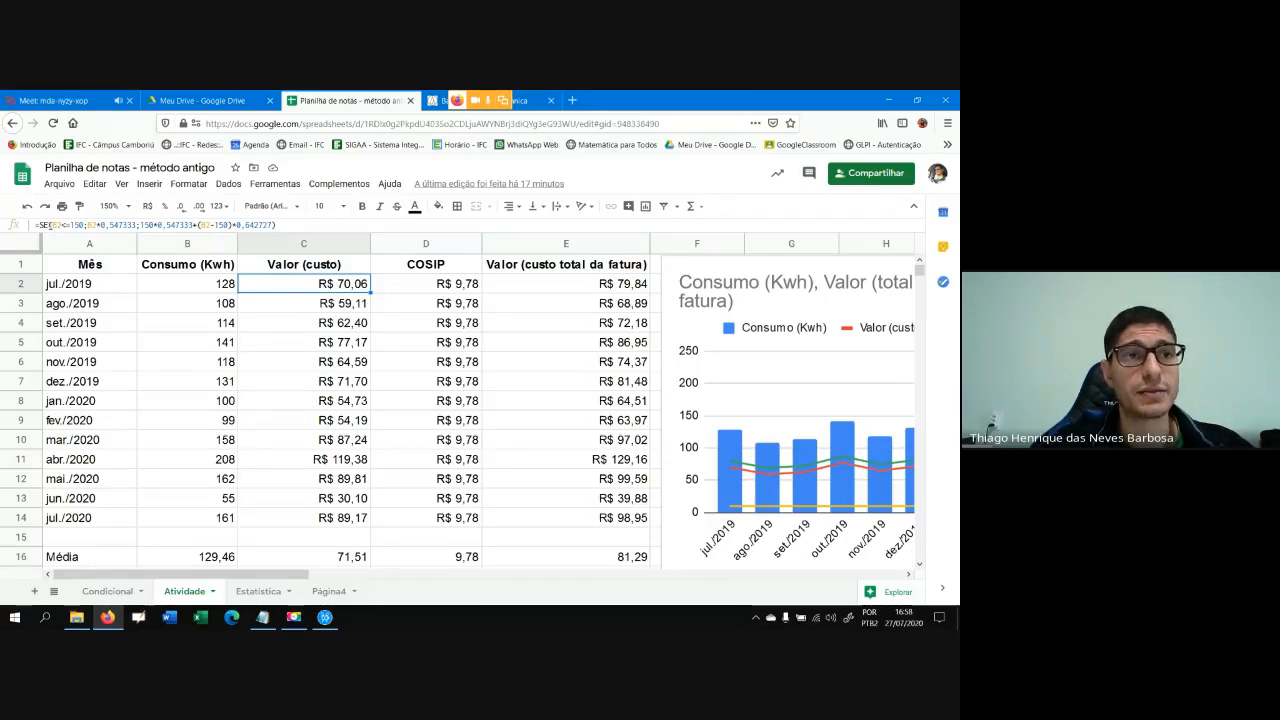
left_click_drag(52, 225, 272, 230)
left_click(306, 225)
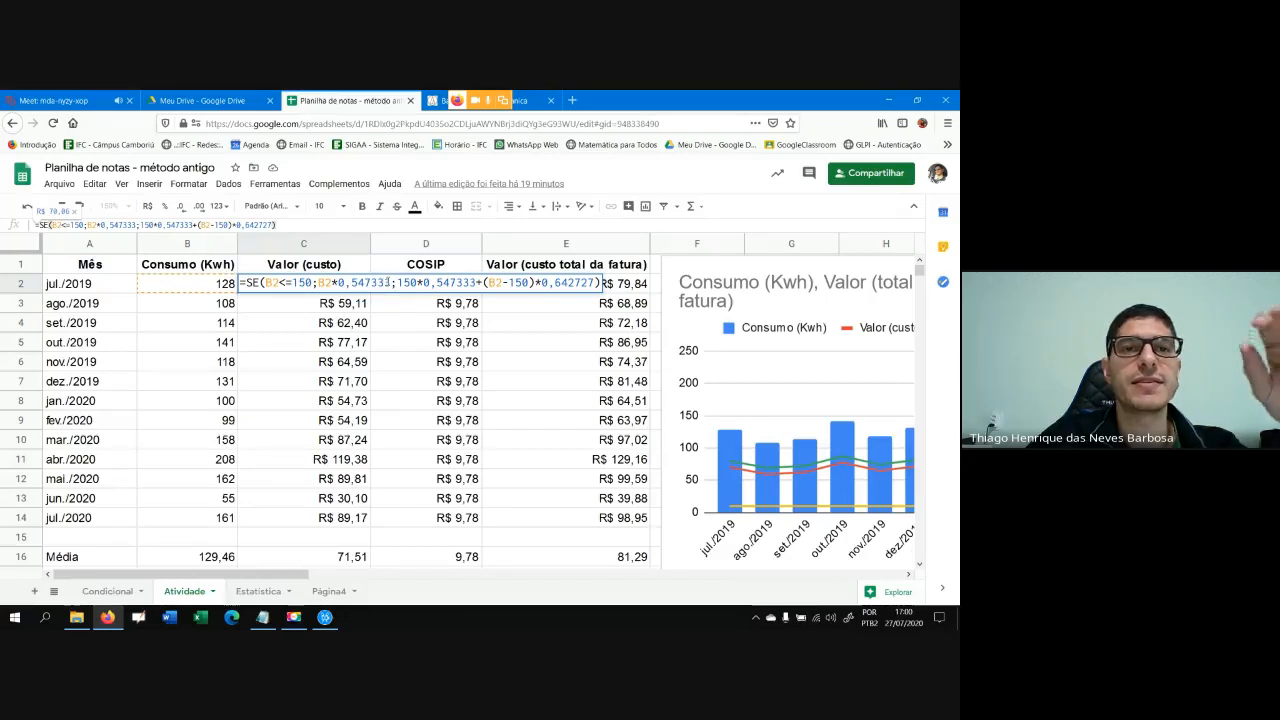
key("Escape")
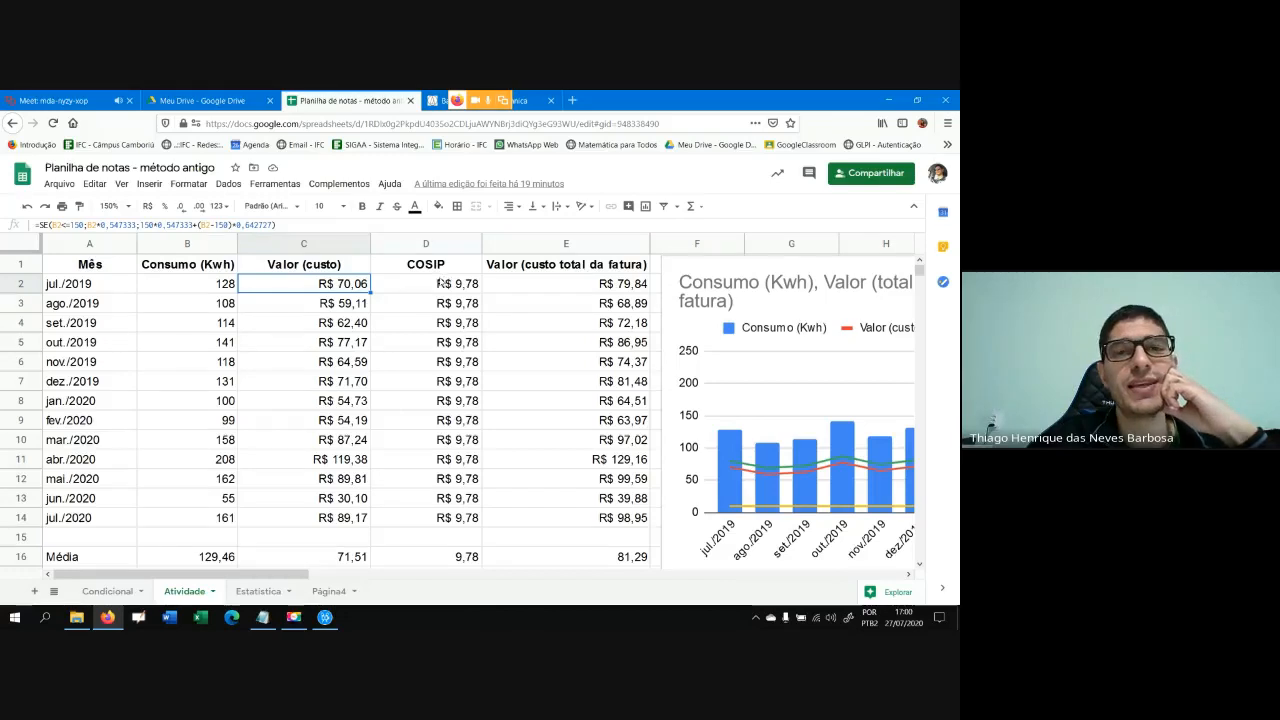
mouse_move(440, 284)
left_mouse_down()
mouse_move(440, 492)
mouse_move(422, 288)
left_mouse_up()
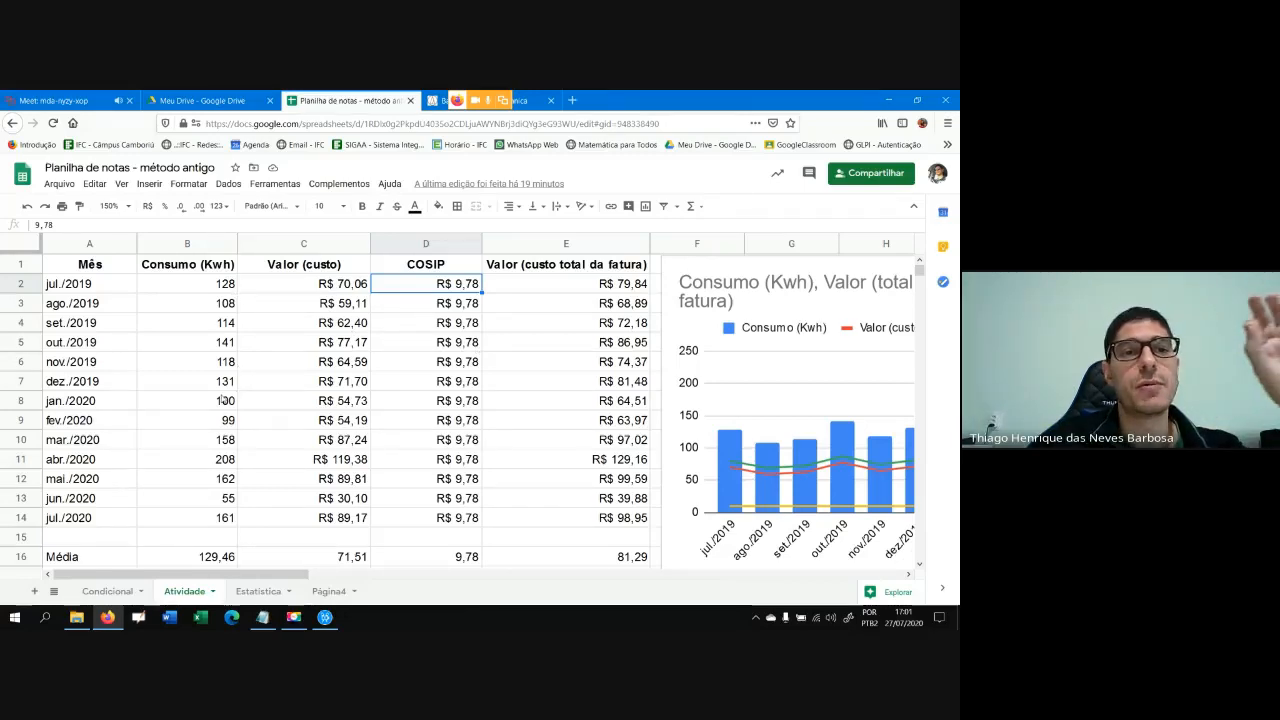
Open the March 2020 cost formula in C10 and highlight its true-value and false-value arguments
left_click(224, 441)
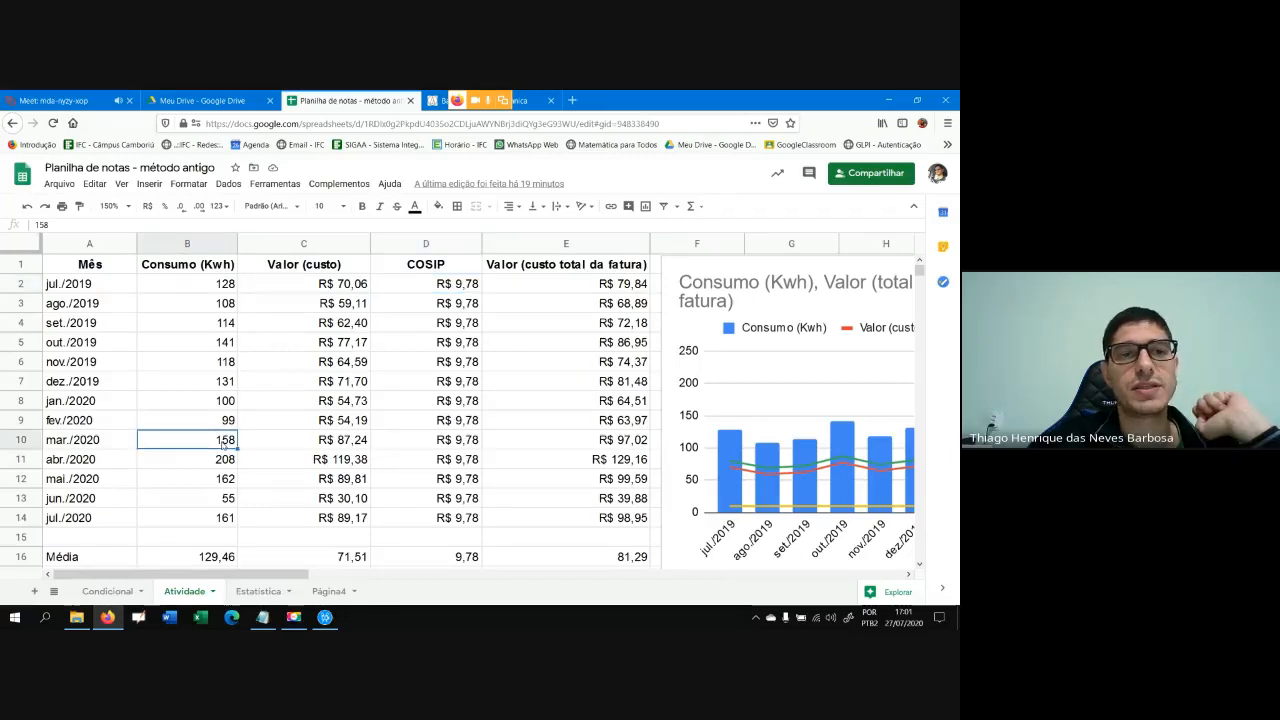
left_click(276, 442)
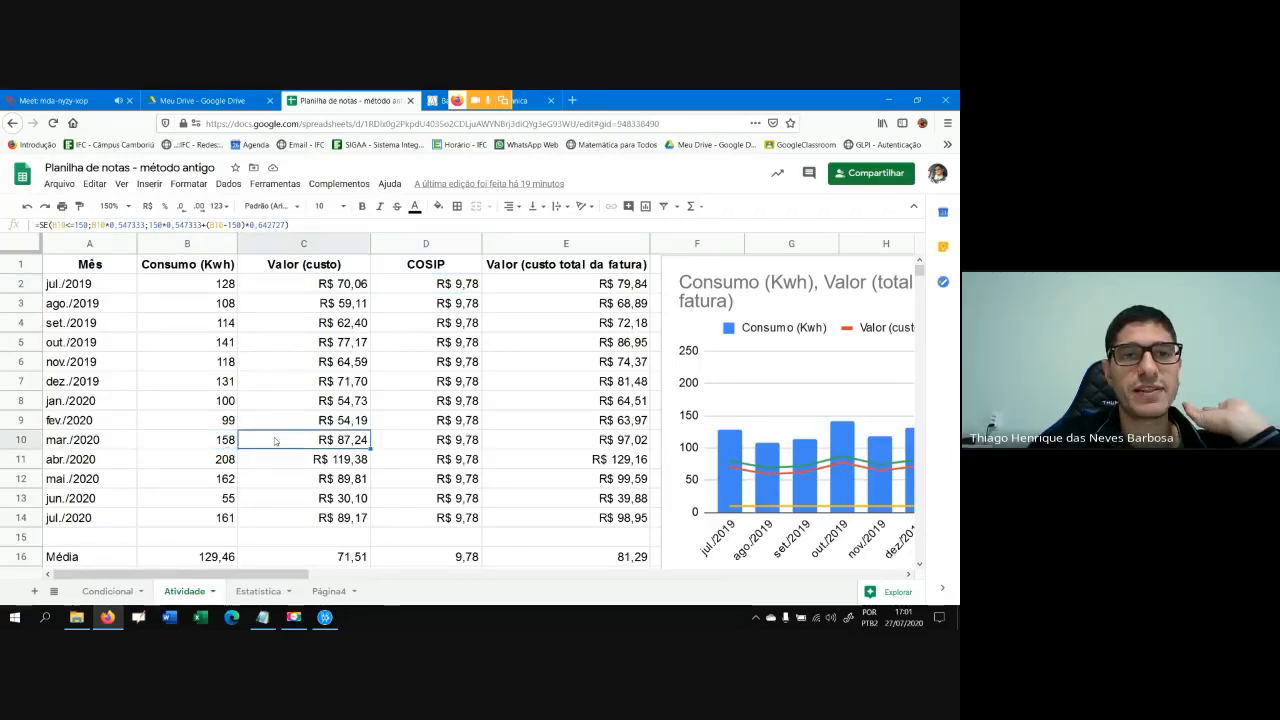
double_click(276, 442)
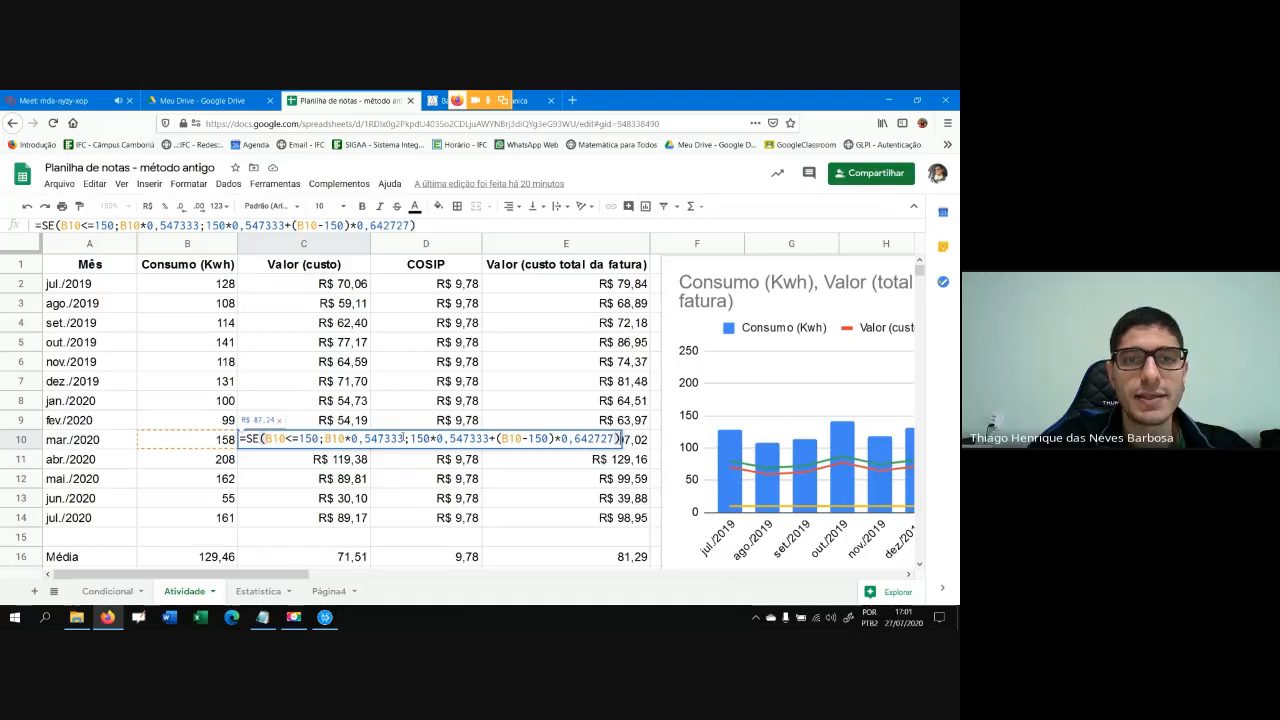
left_click_drag(404, 439, 325, 439)
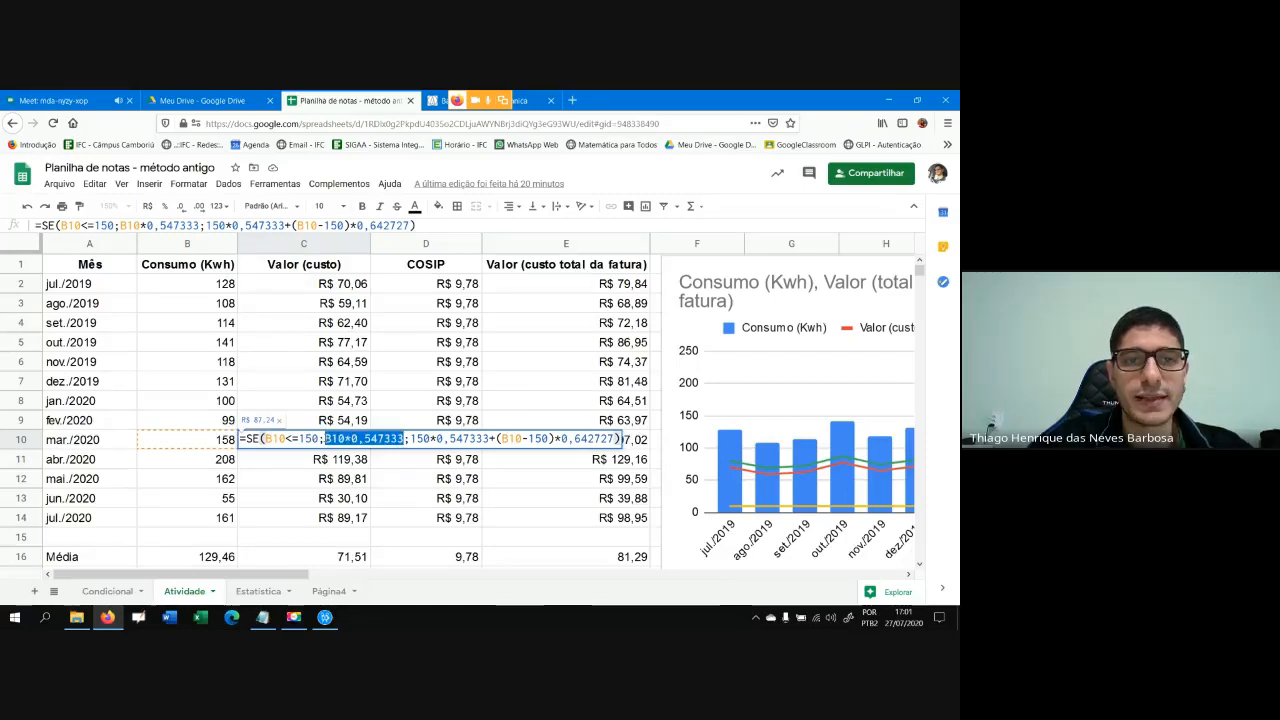
left_click(411, 439)
left_click_drag(411, 439, 614, 439)
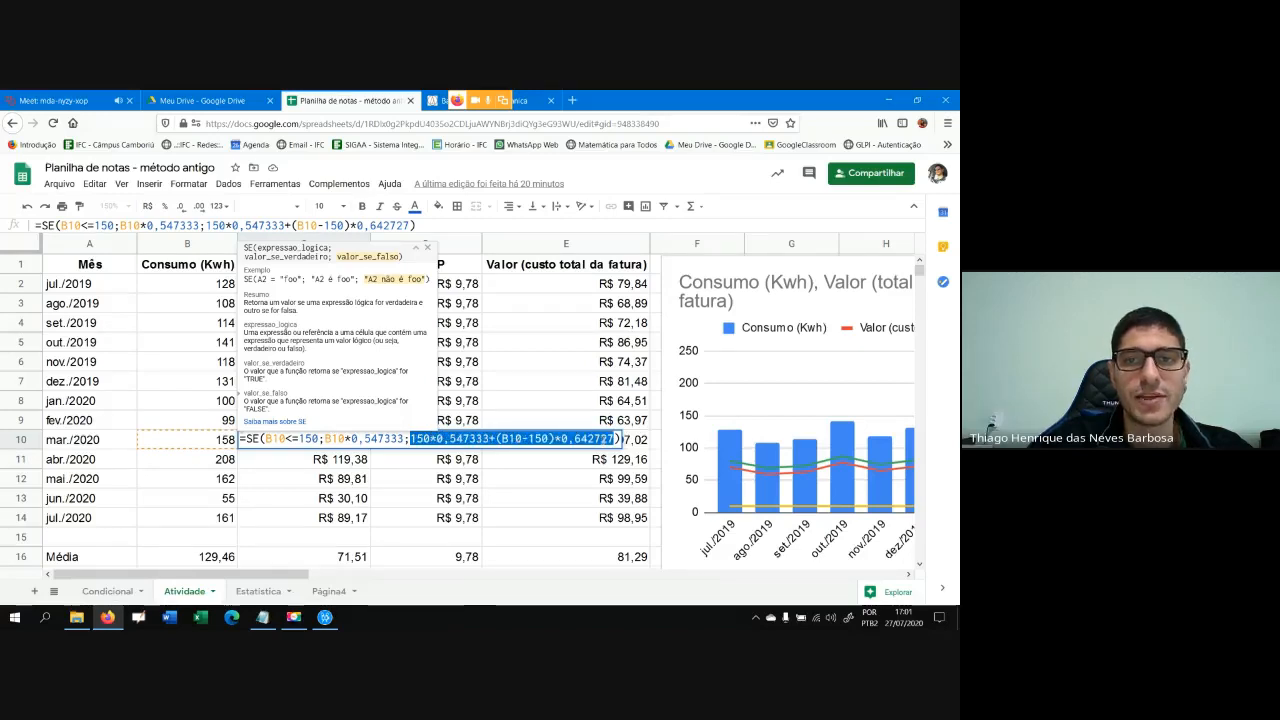
left_click(600, 438)
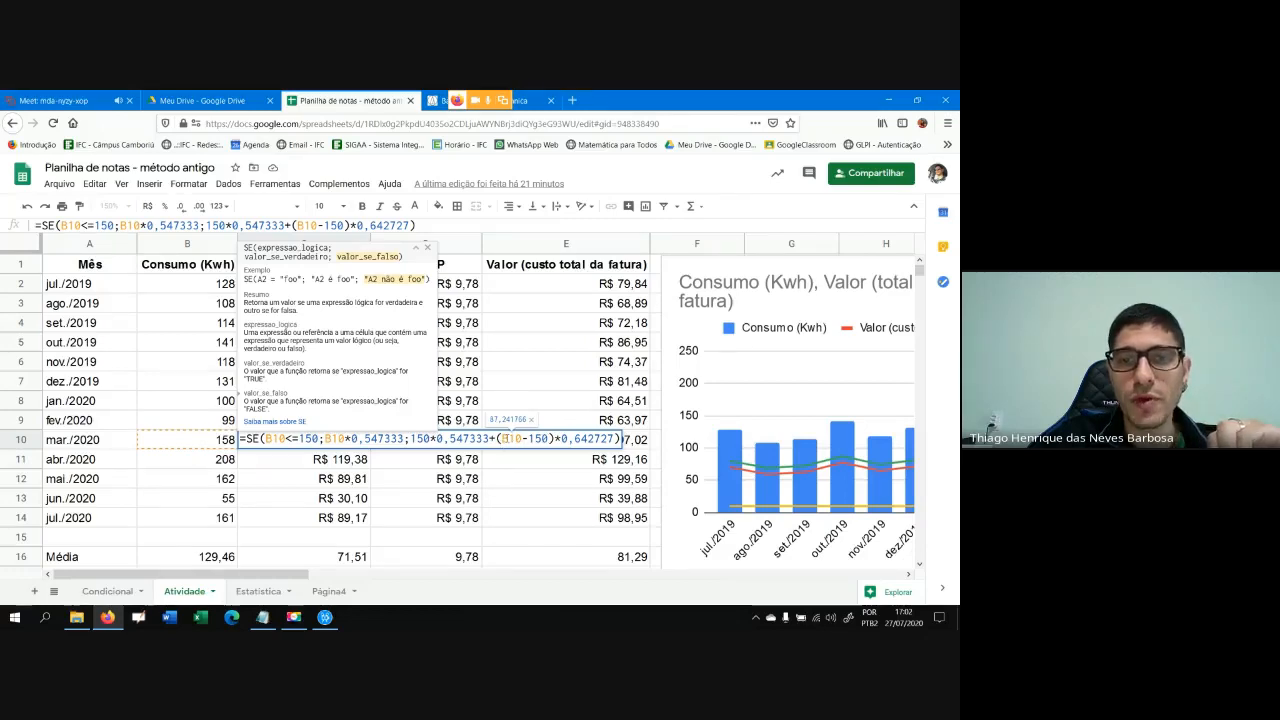
Highlight the parts 150*0,547333, (B10-150) and 0,642727 of the C10 formula, and leave the cell unedited
left_click_drag(499, 439, 555, 439)
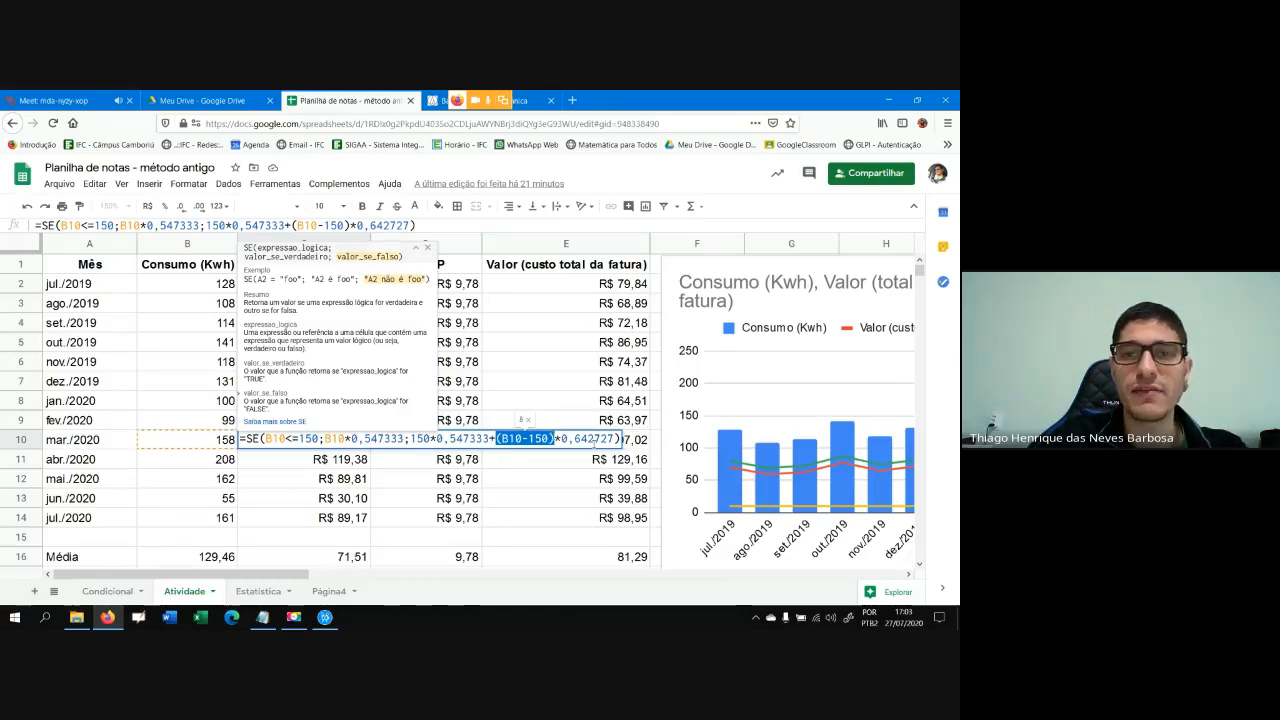
left_click_drag(561, 439, 585, 439)
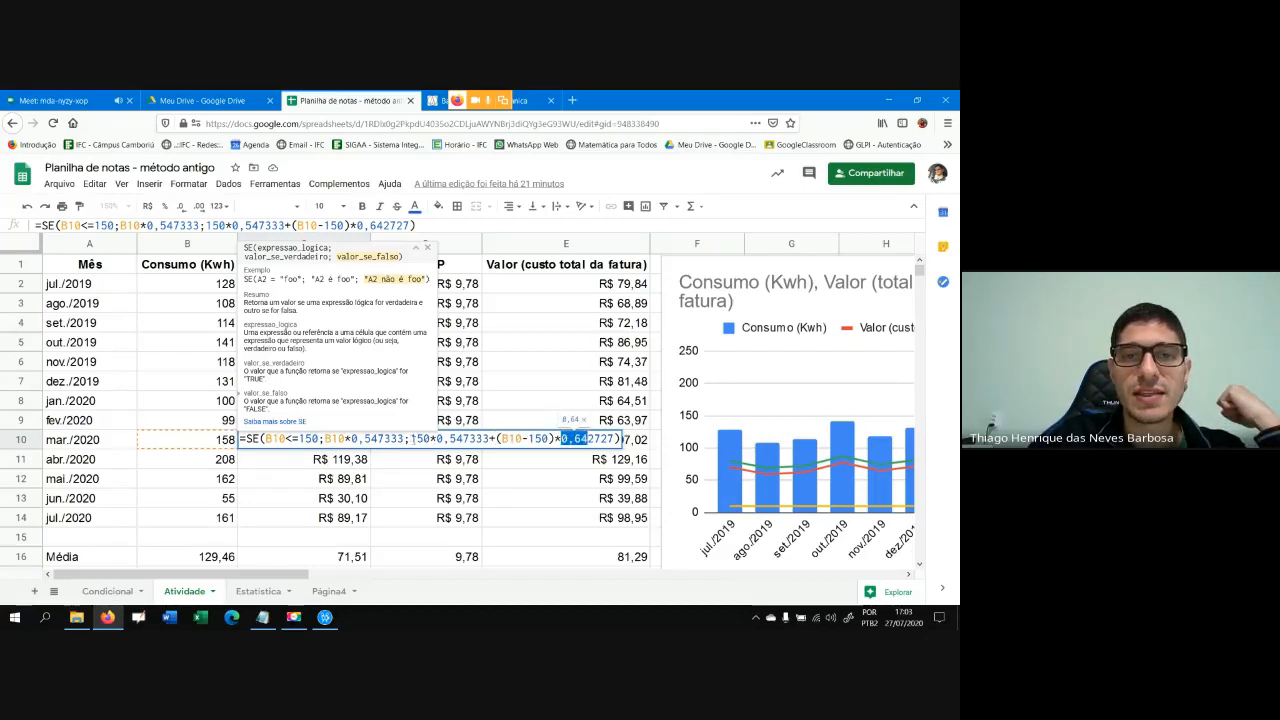
left_click_drag(411, 438, 489, 438)
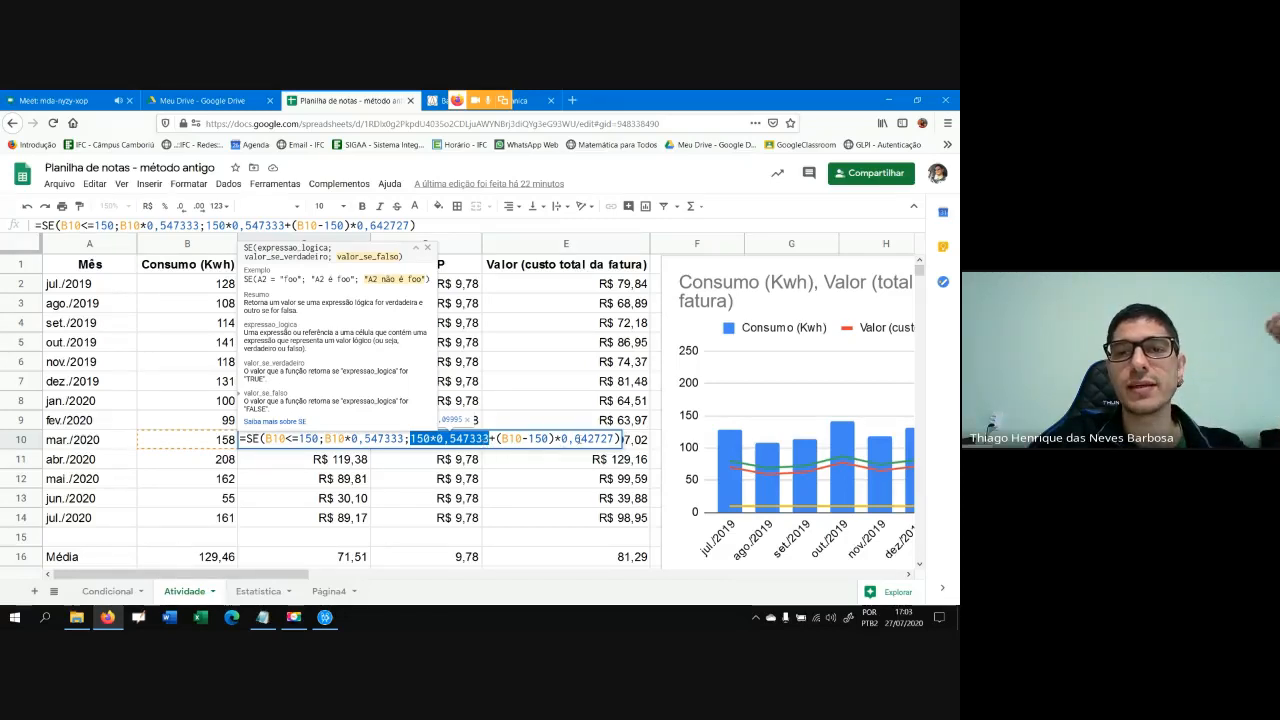
left_click_drag(574, 438, 501, 440)
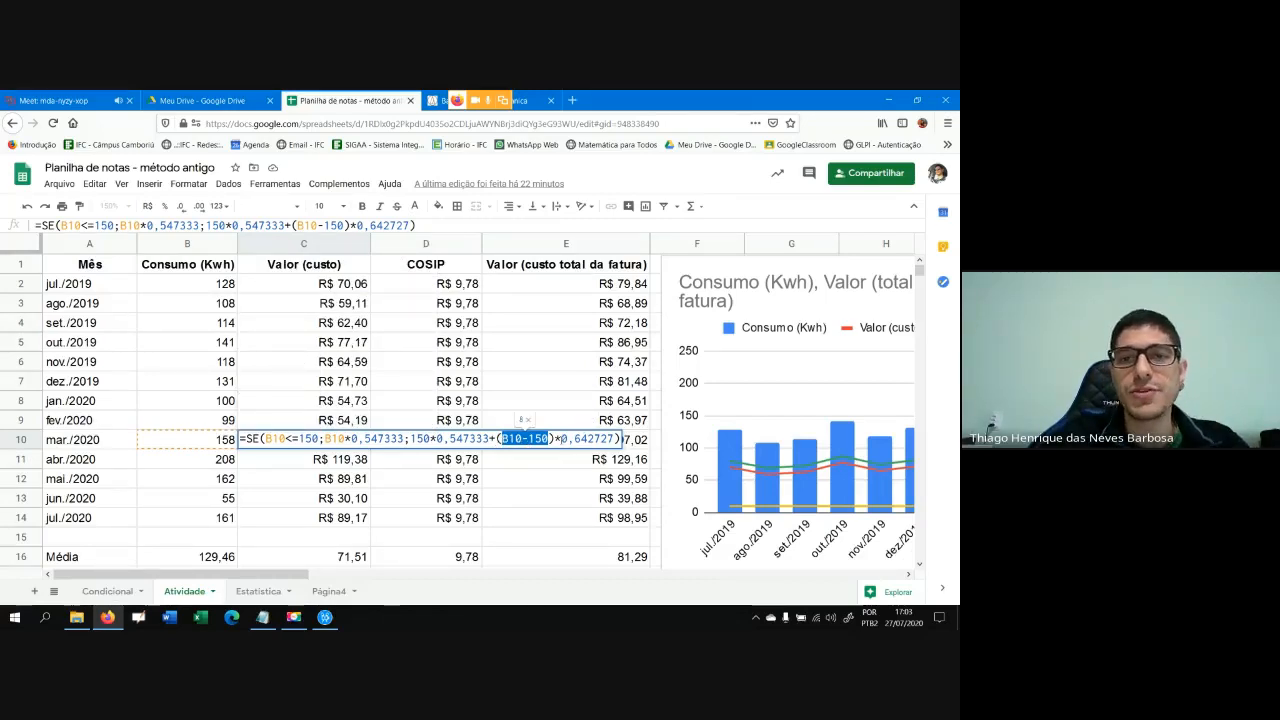
key("Right")
key("Right")
key("Right")
key("shift+Right")
key("shift+Right")
key("shift+Right")
key("shift+Right")
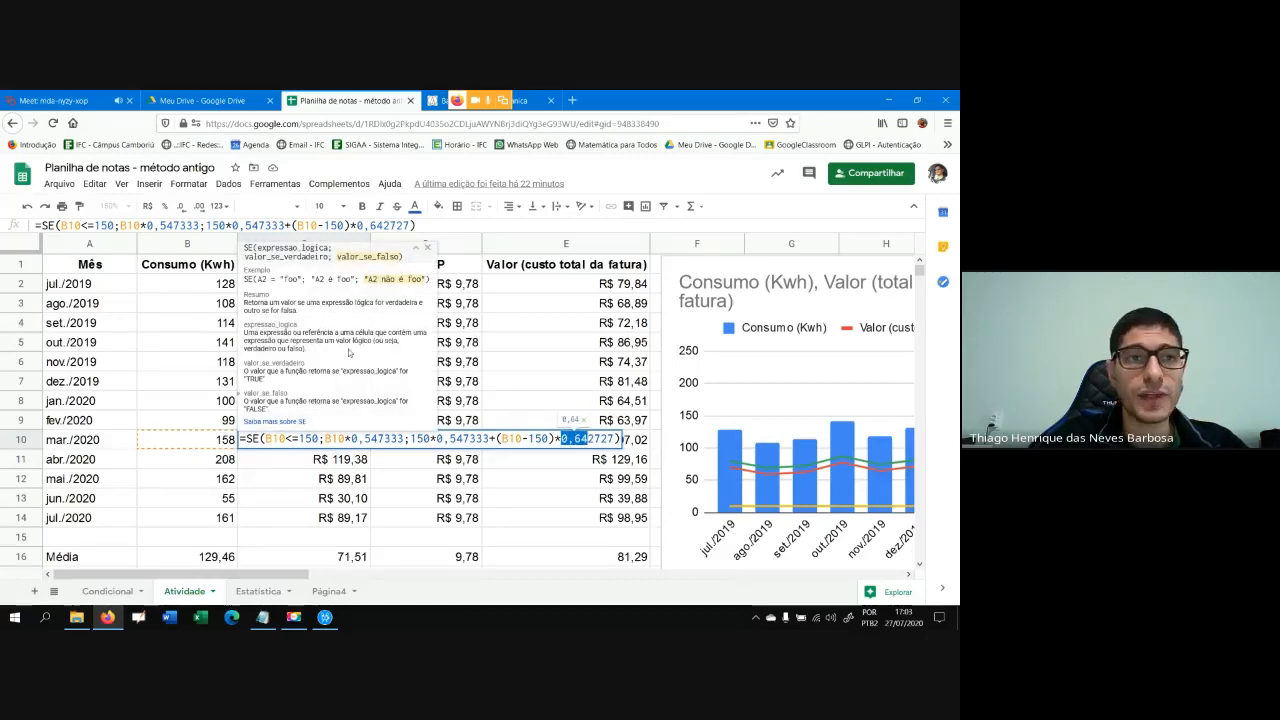
left_click(224, 284)
key("Escape")
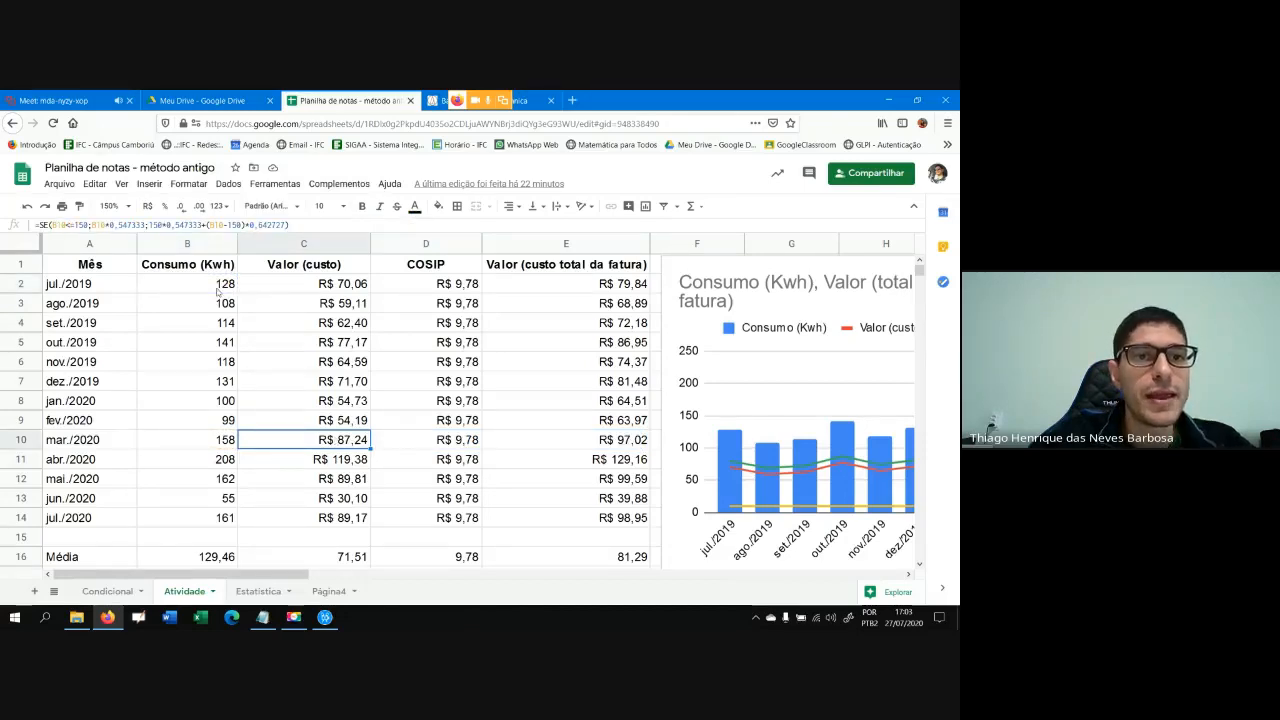
Inspect the consumption cells above 150 kWh for March, April, May and July 2020
left_click(223, 458)
left_click(223, 477)
left_click(222, 518)
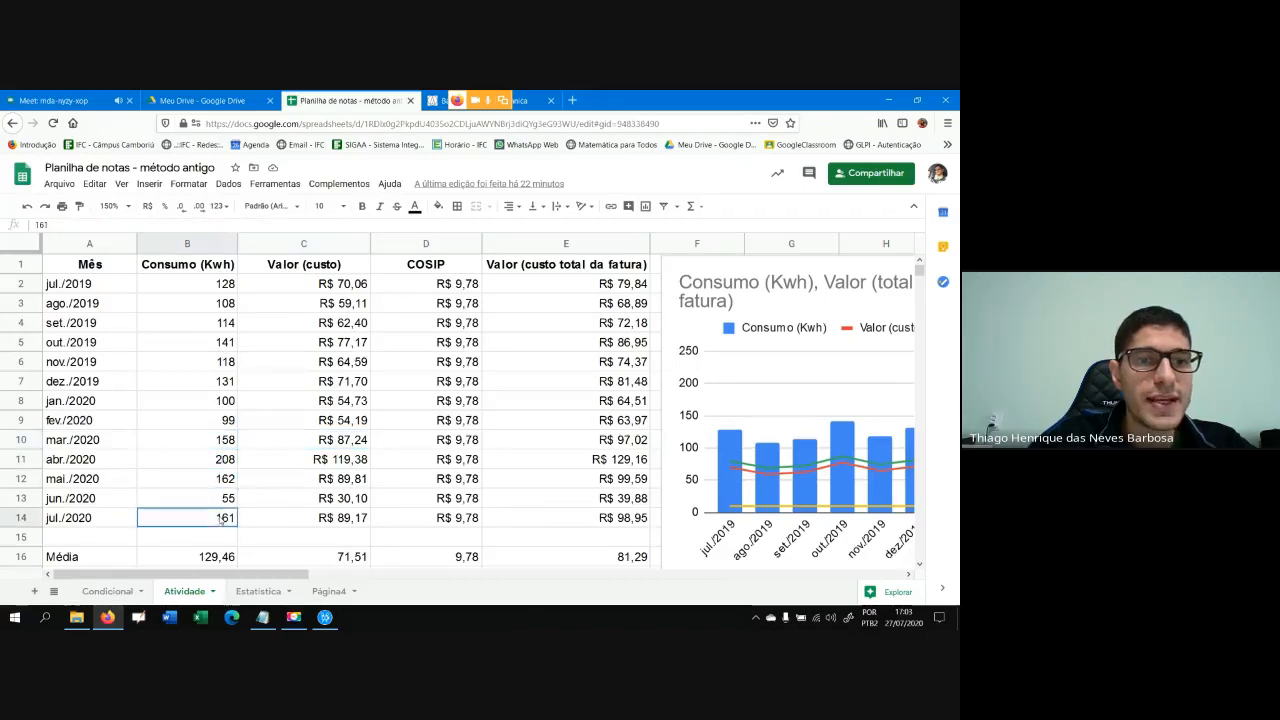
left_click(230, 445)
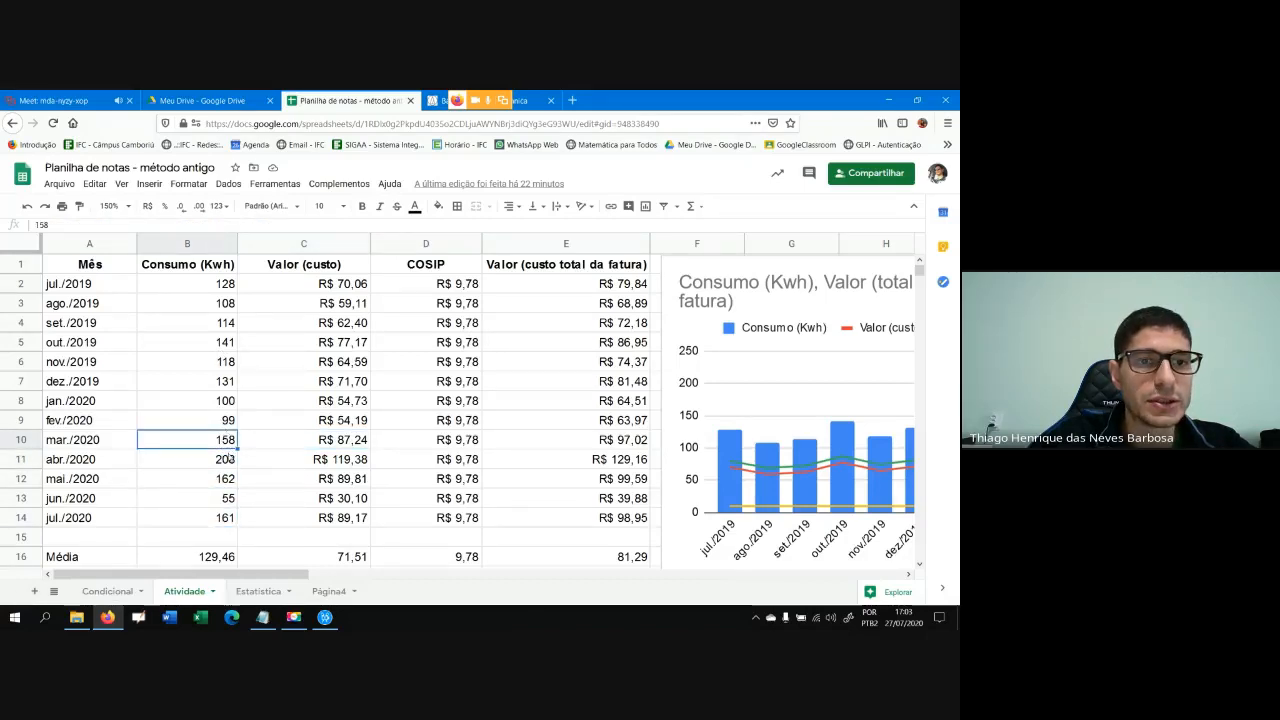
left_click(229, 459)
left_click(229, 479)
left_click(227, 524)
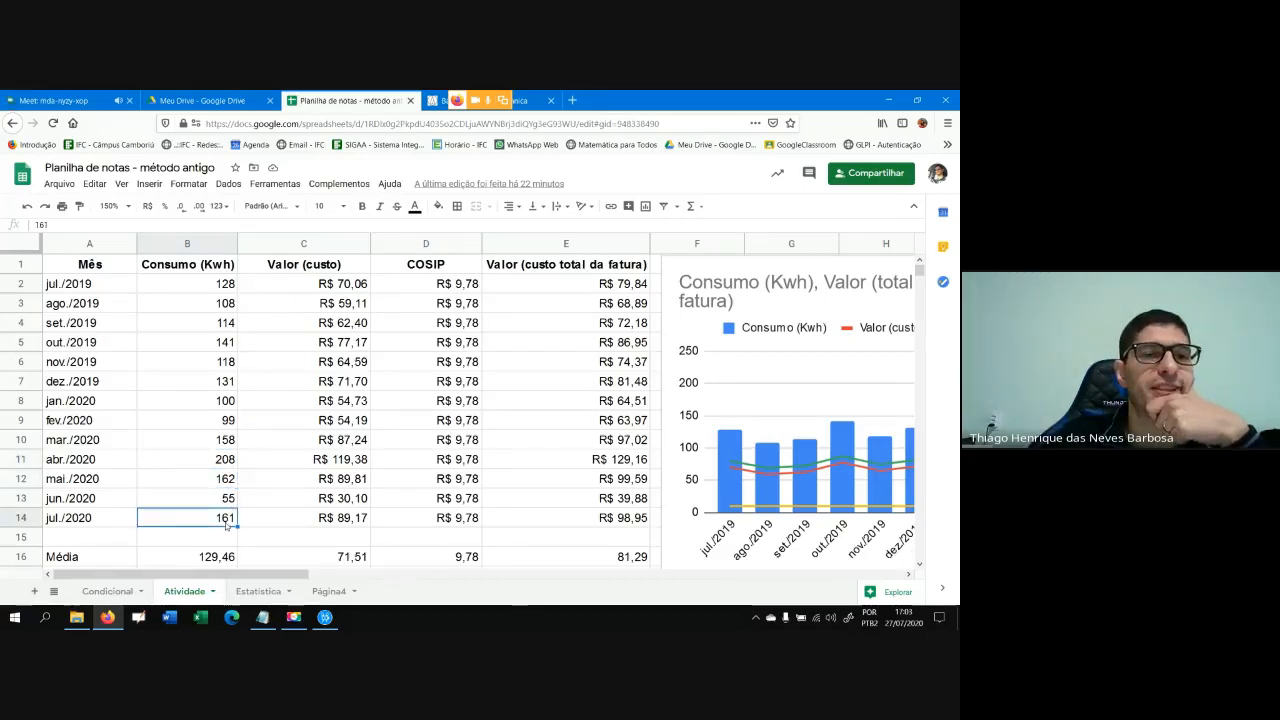
Open the July 2019 cost formula in C2 and highlight its true-value argument B2*0,547333
left_click(216, 284)
left_click(271, 280)
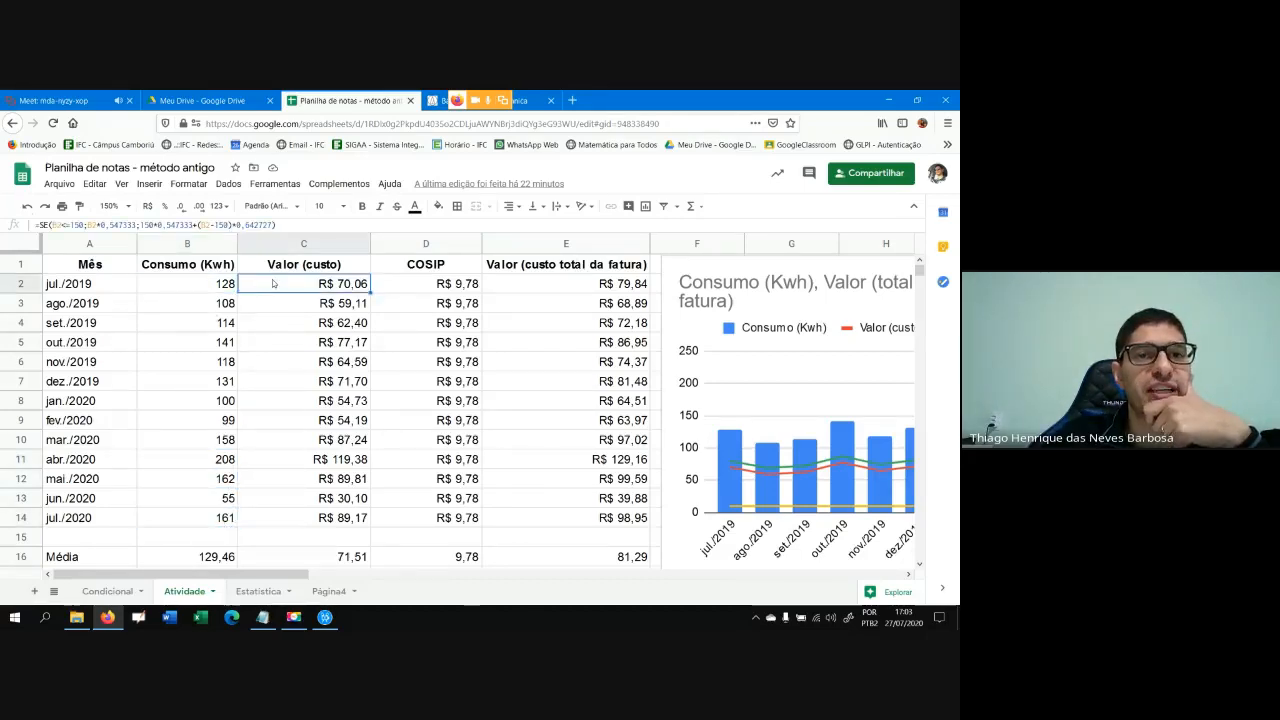
double_click(268, 283)
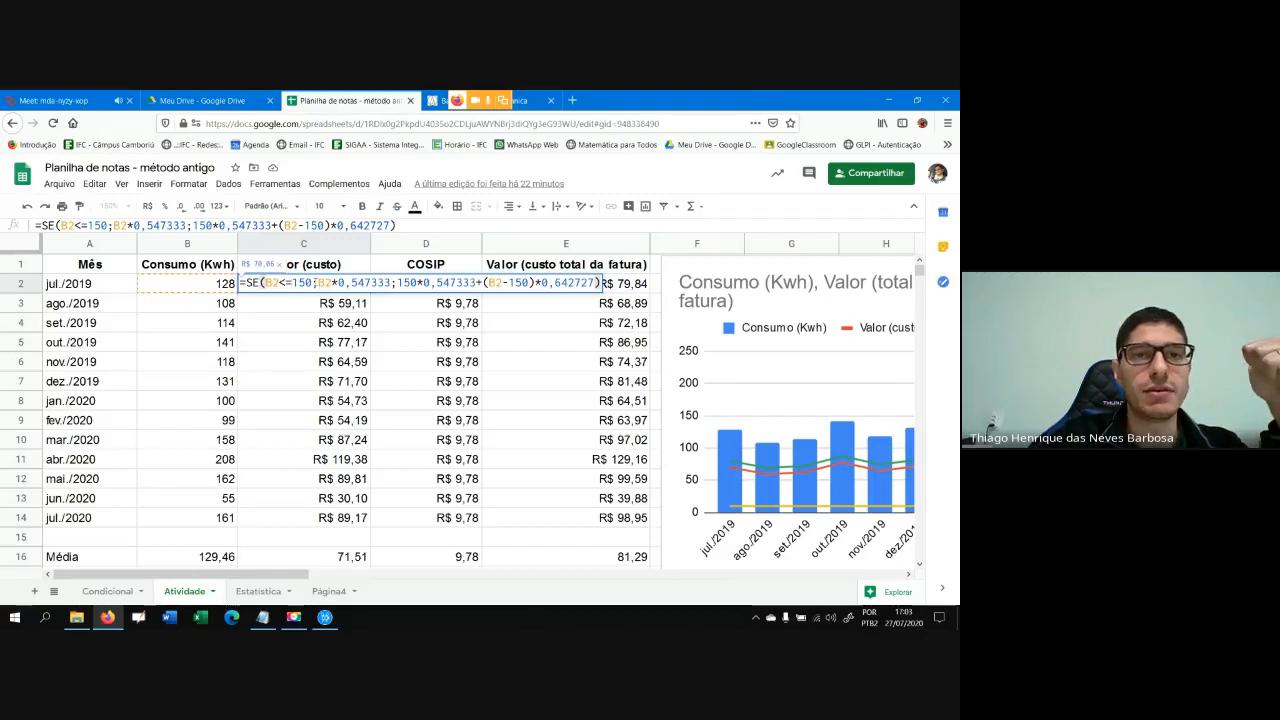
double_click(322, 283)
left_click_drag(322, 283, 392, 283)
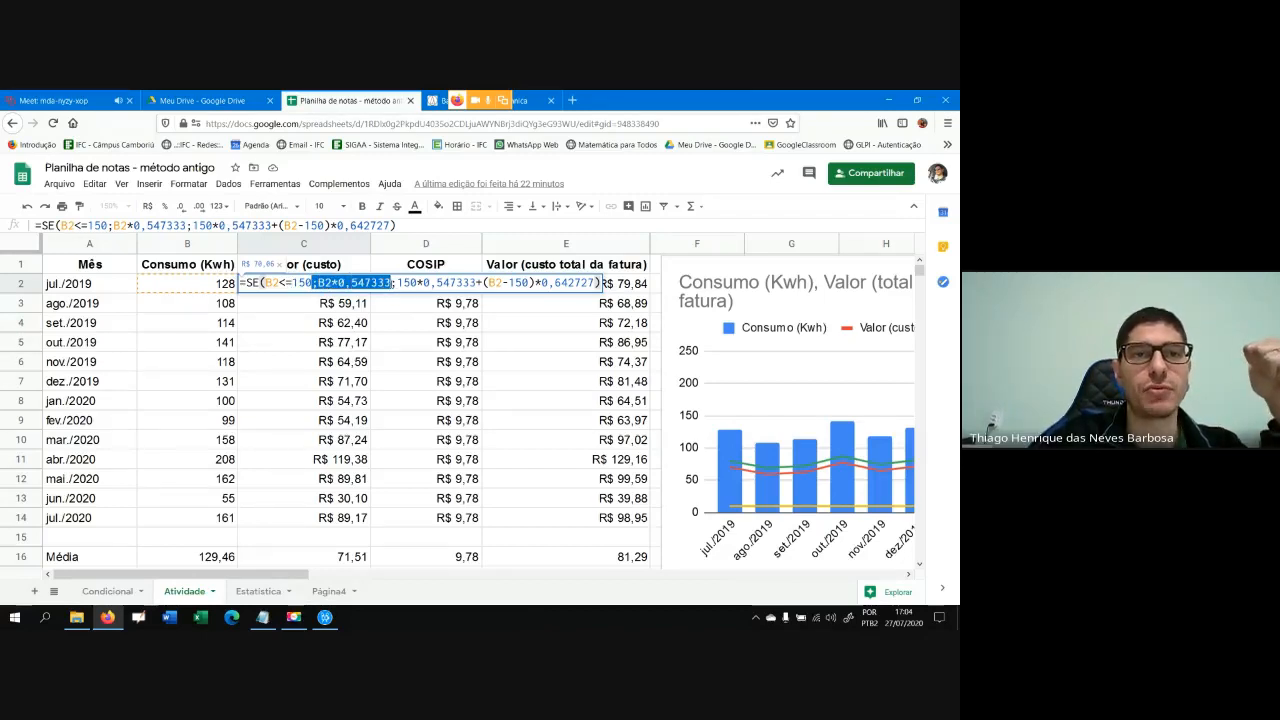
Open the March 2020 cost formula in C10, highlight 150*0,547333+(B10-150) in its false-value argument, and leave the cell unedited
left_click(225, 443)
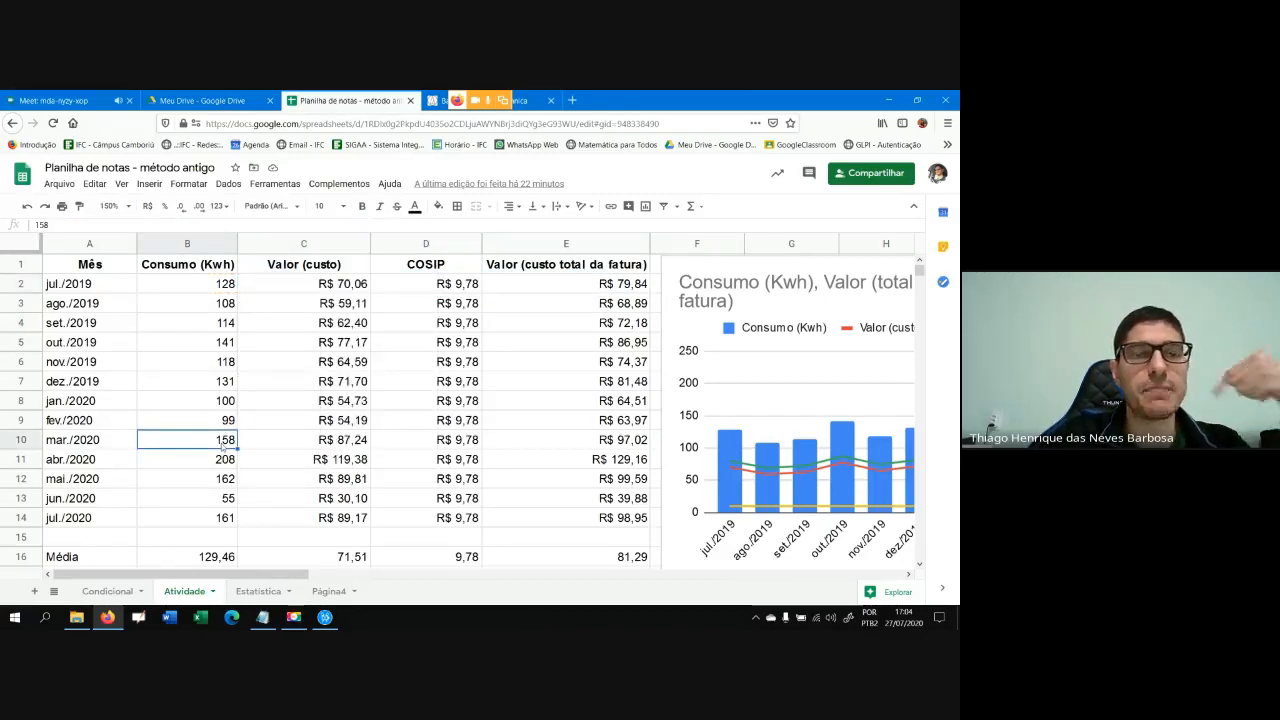
key("Right")
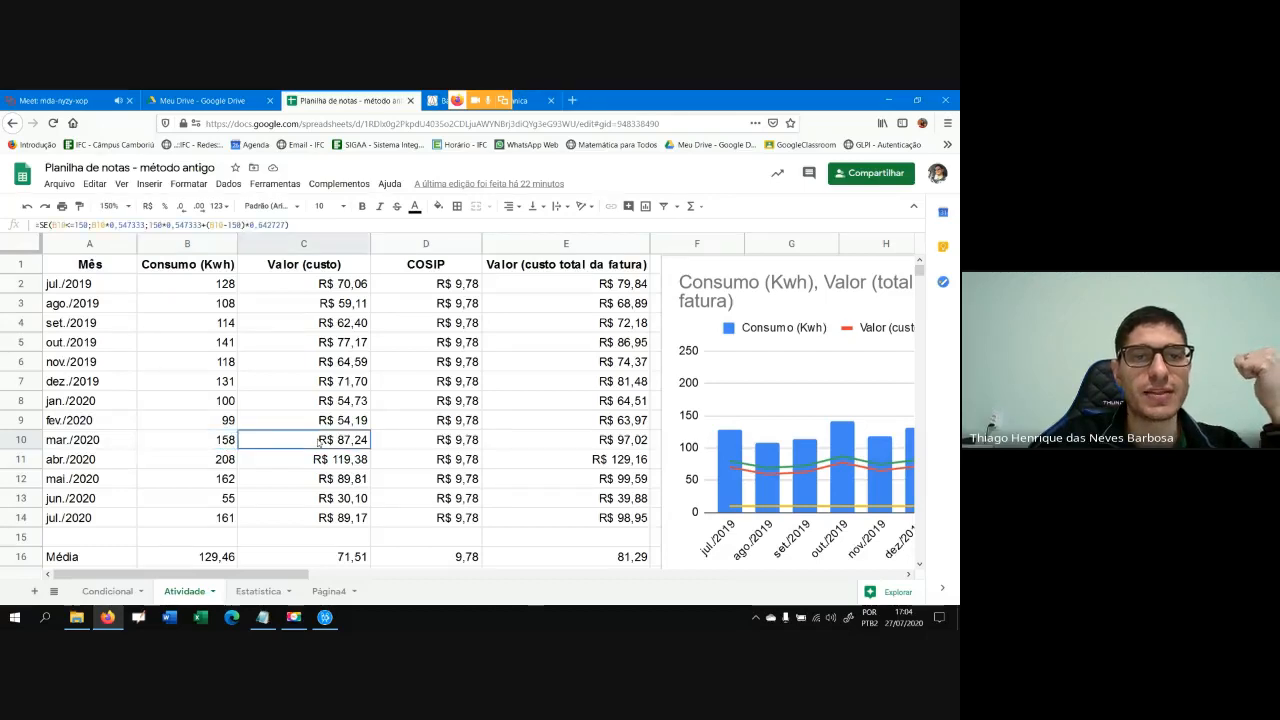
key("Return")
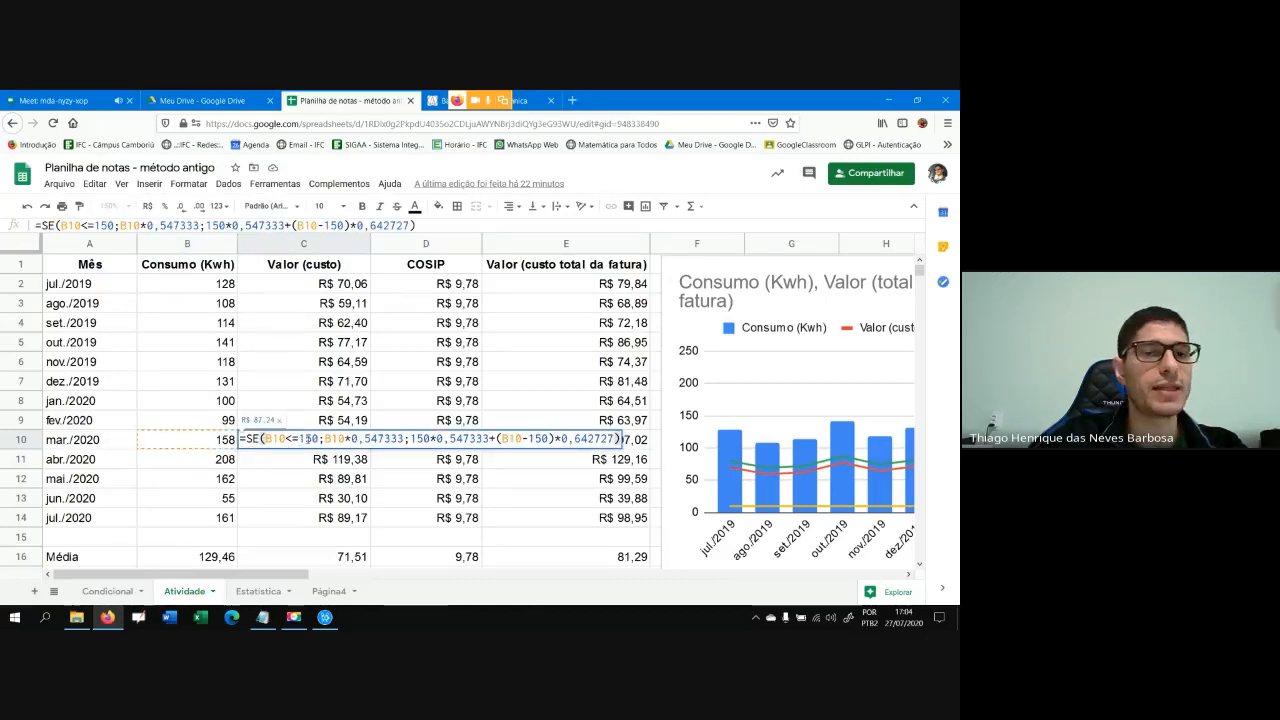
left_click_drag(326, 438, 554, 438)
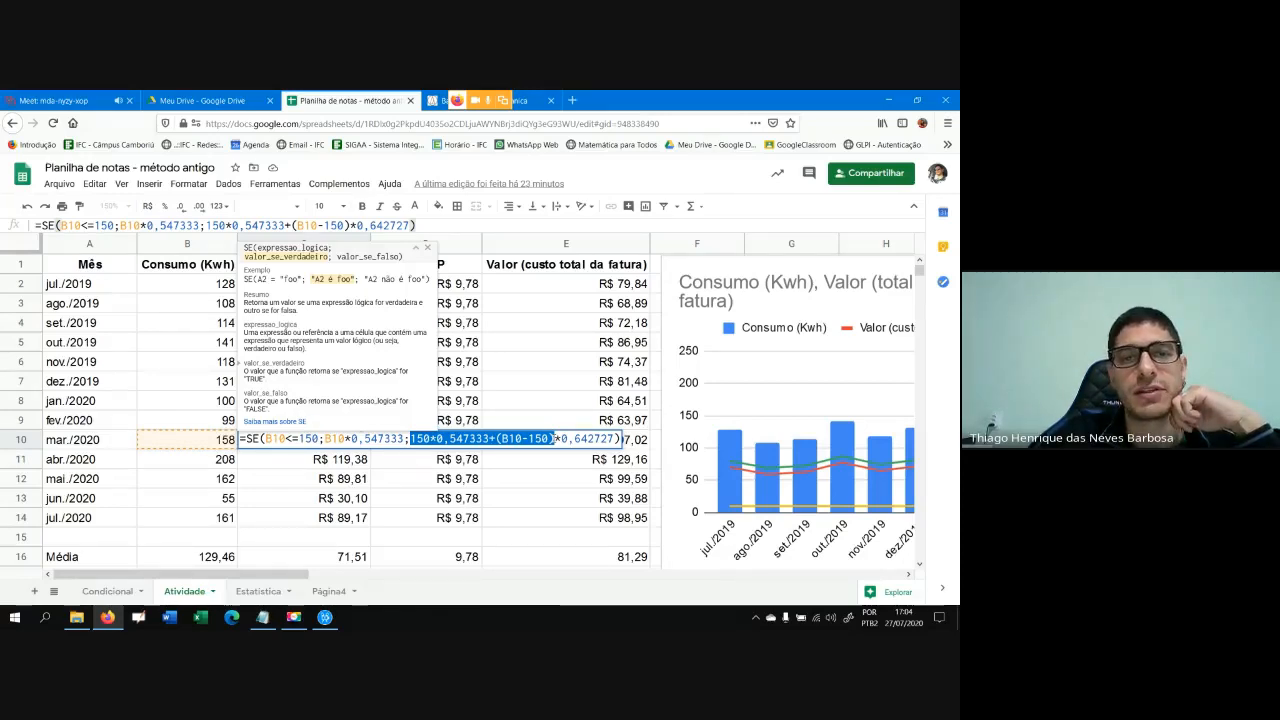
left_click(498, 479)
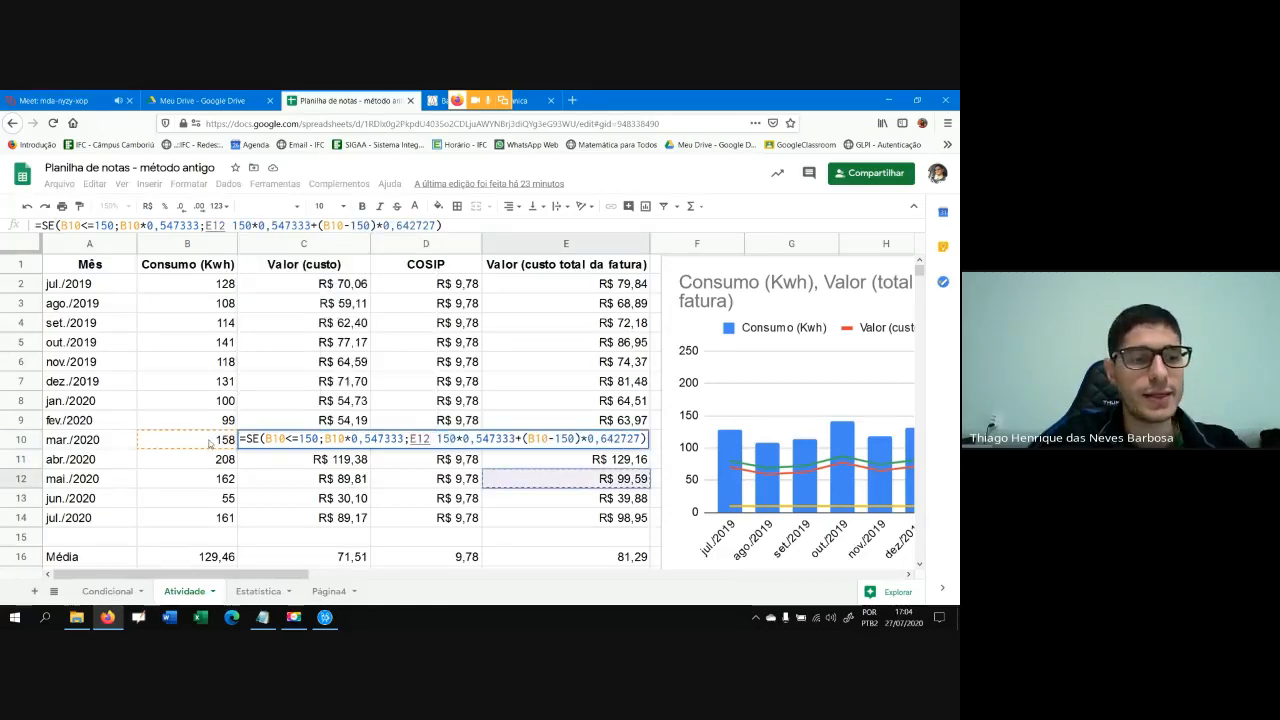
key("Escape")
Point out the consumption cells above 150 kWh: B10, B11, B12 and B14
left_click(214, 444)
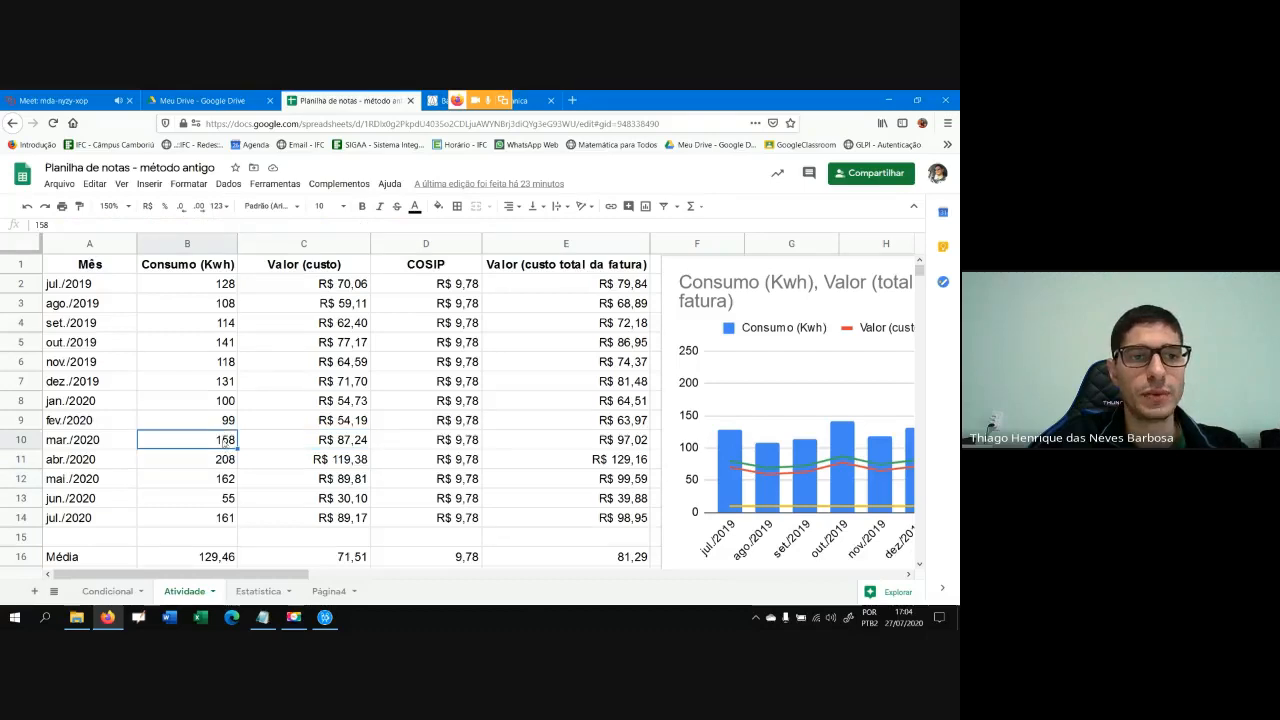
left_click(225, 460)
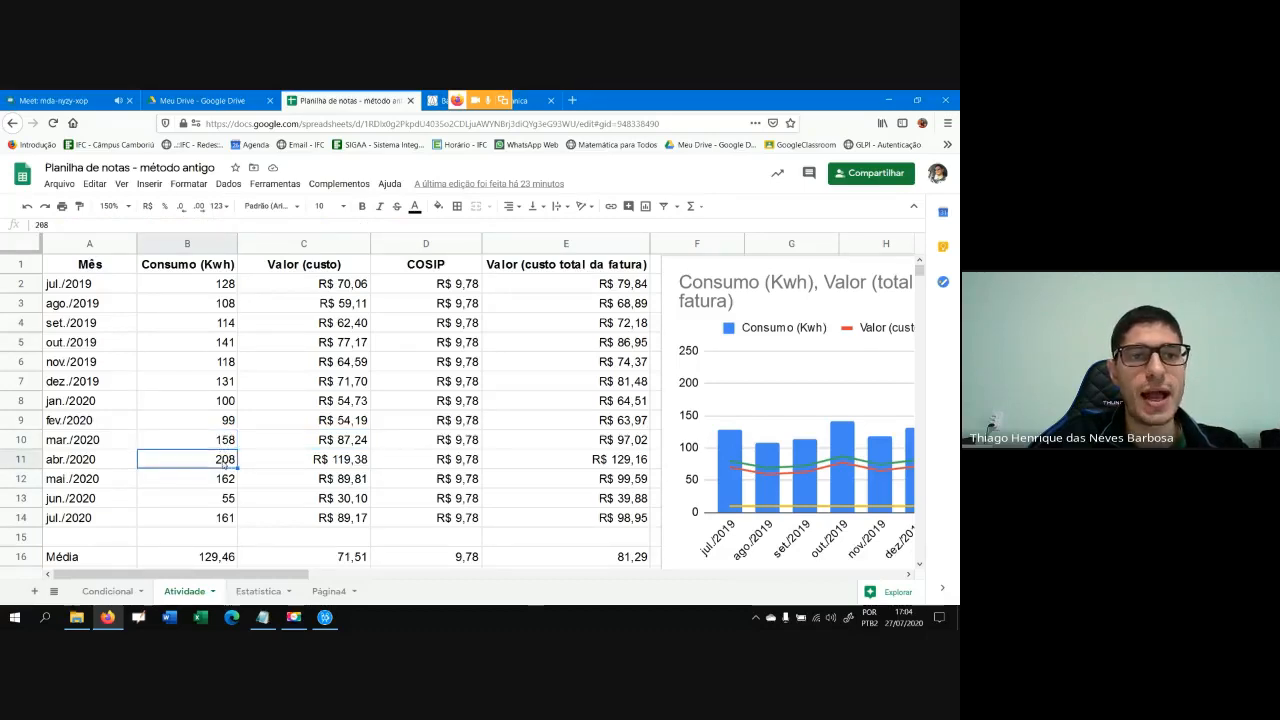
left_click(231, 484)
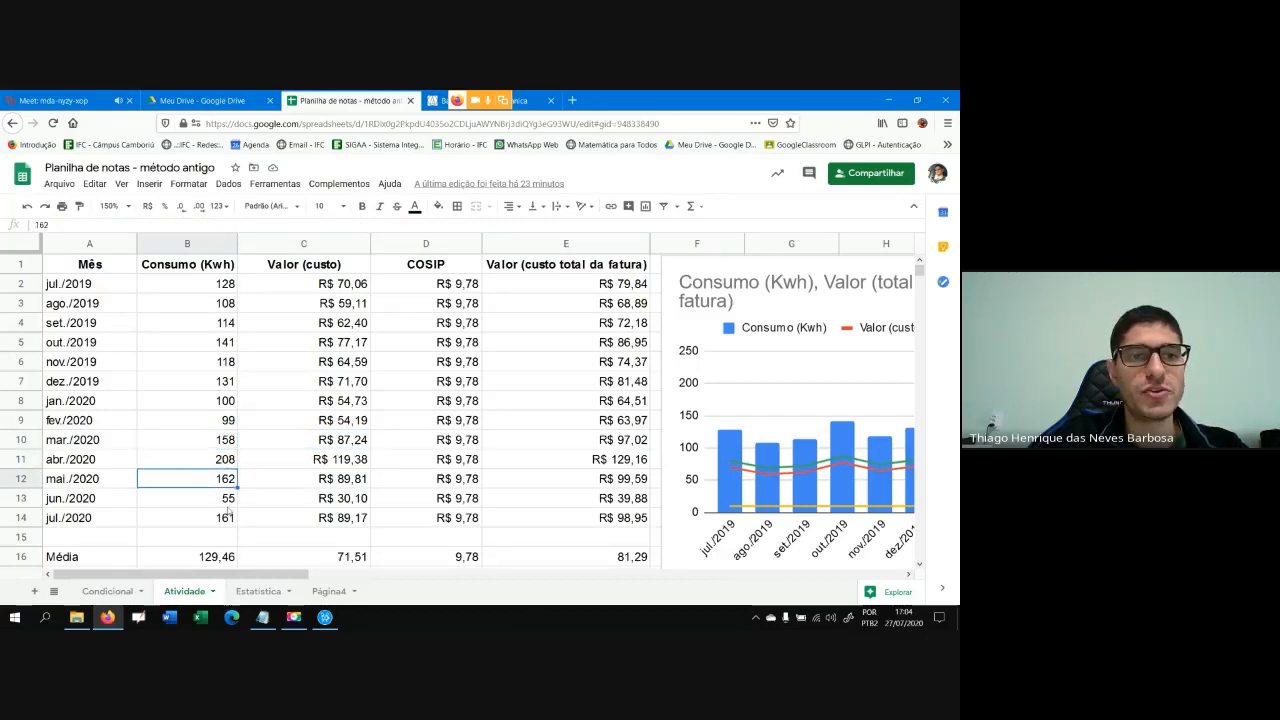
left_click(229, 519)
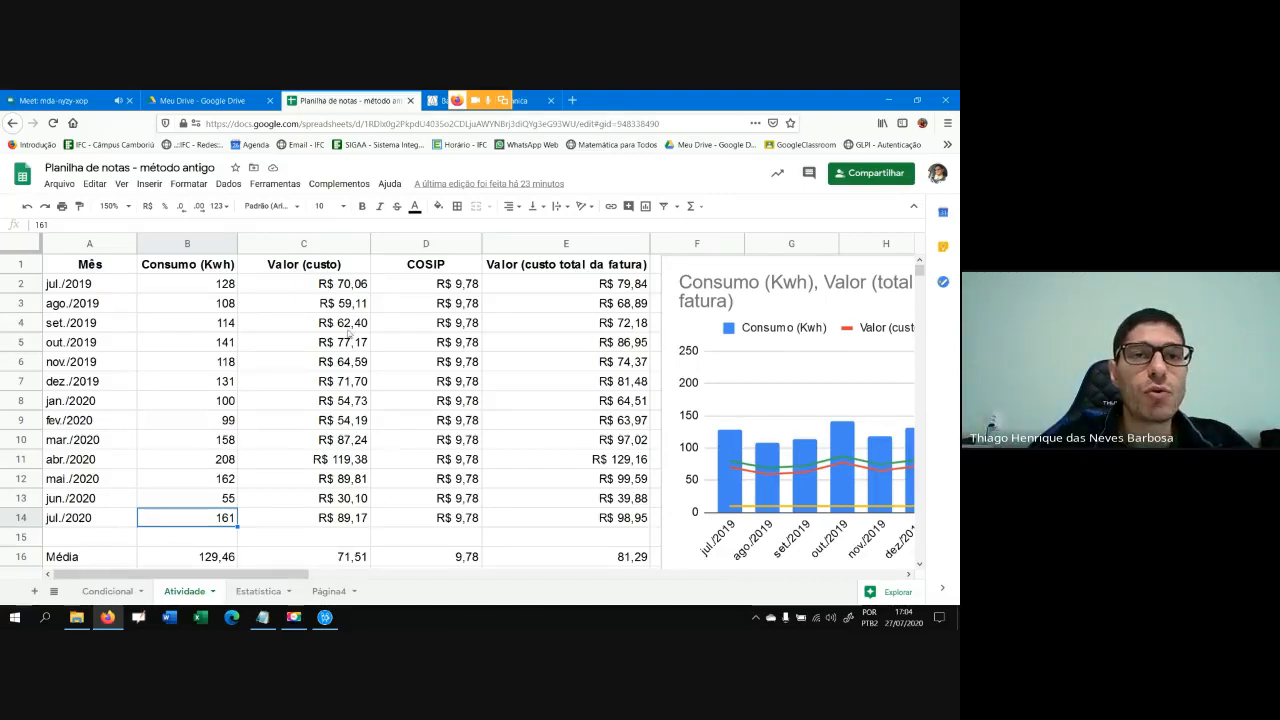
Open the July 2019 cost formula in C2, highlight its false-value argument 150*0,547333+(B2-150)*0,642727, and leave it unedited
left_click(336, 286)
double_click(283, 284)
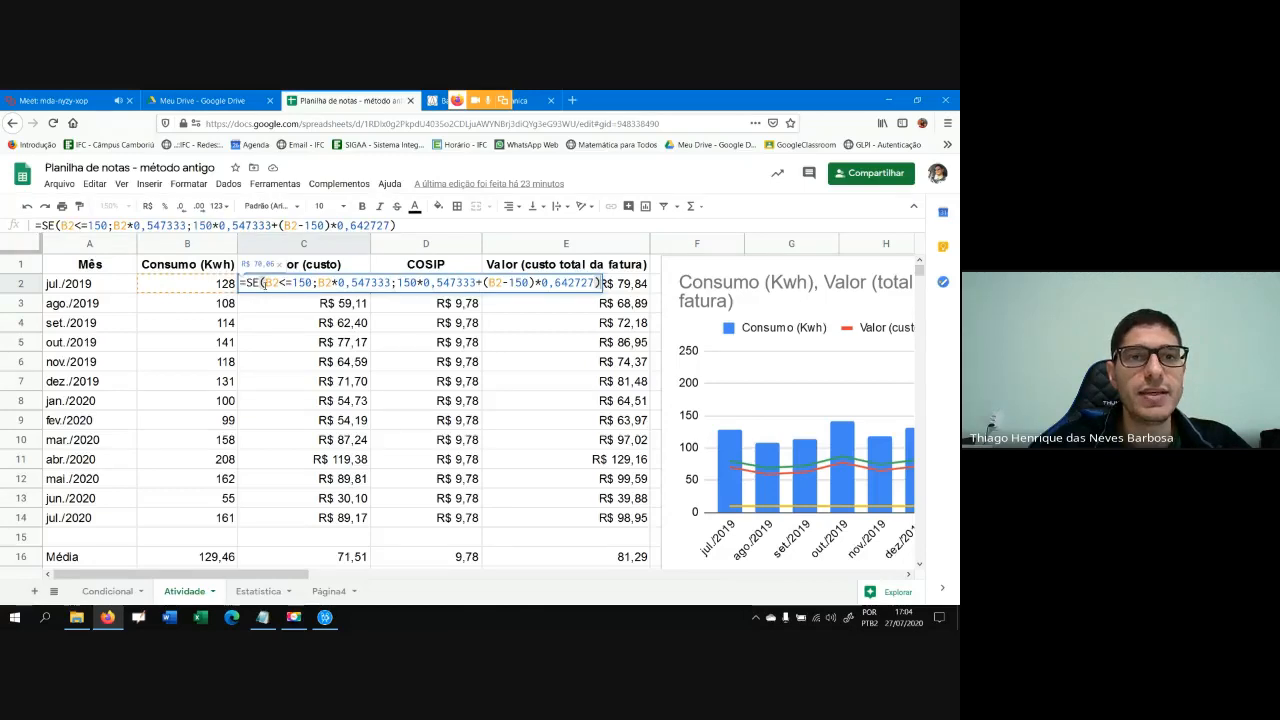
left_click_drag(264, 284, 603, 284)
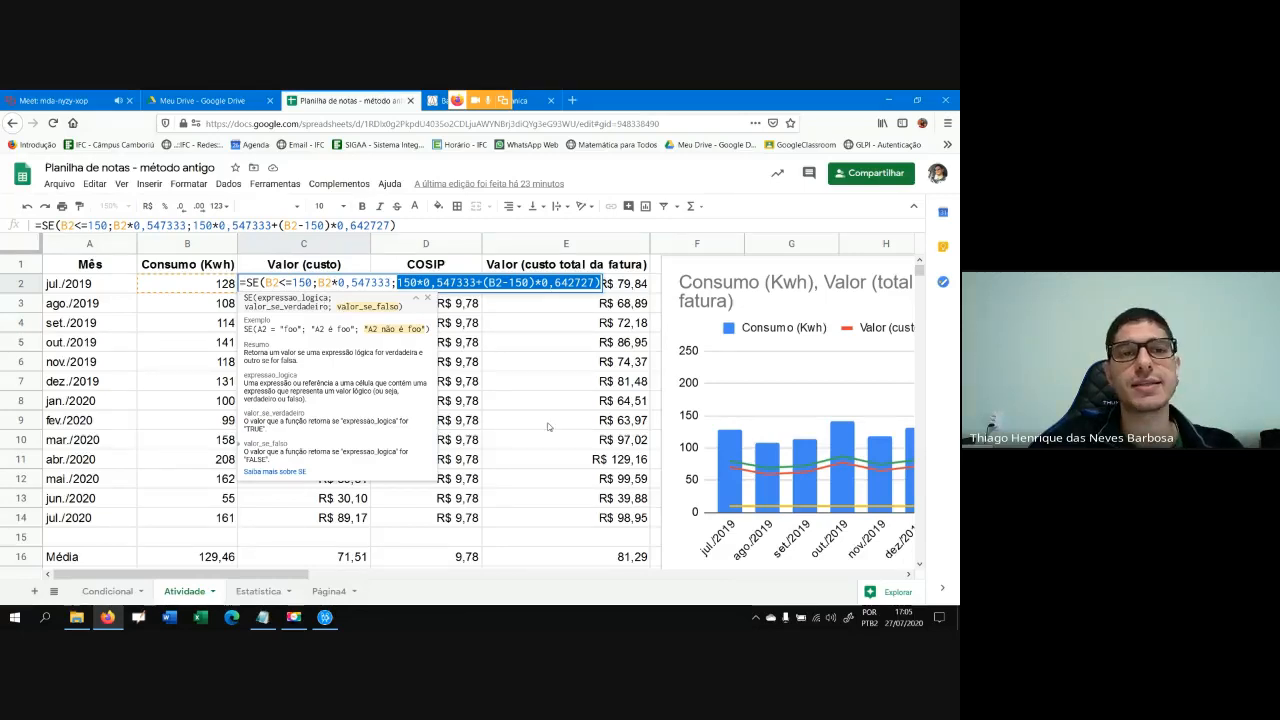
left_click(565, 420)
key("Escape")
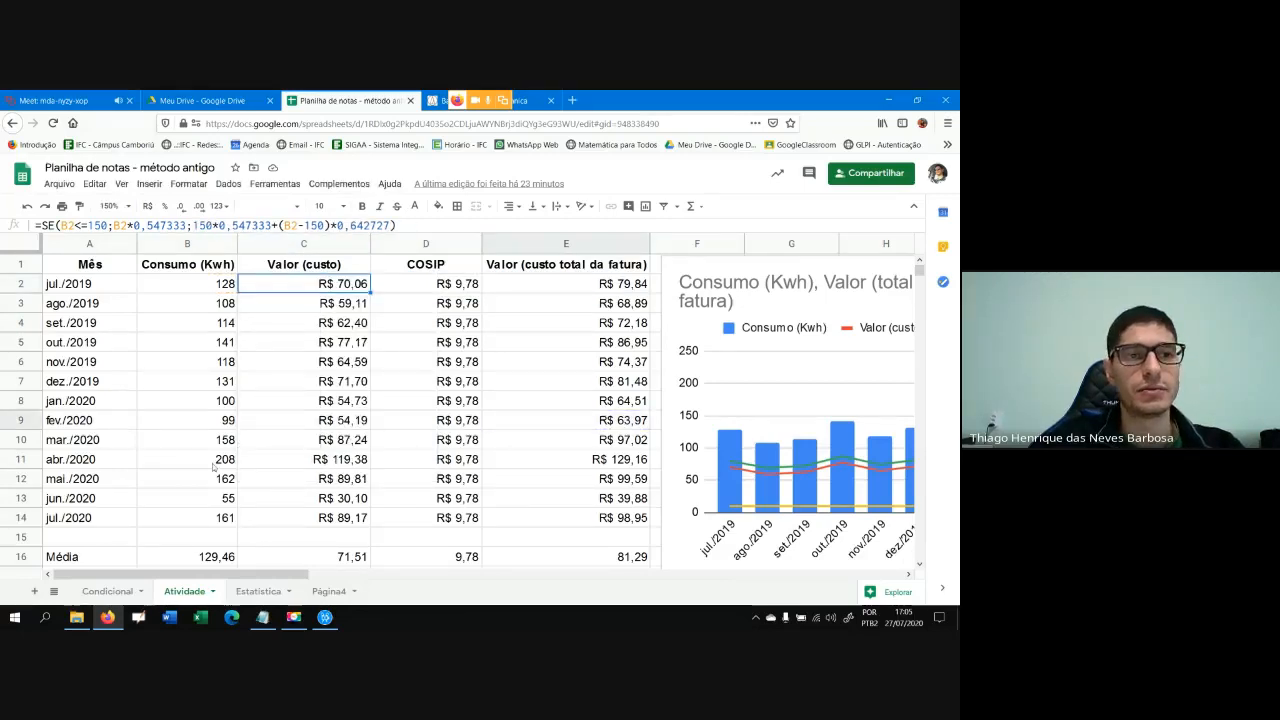
Open the April 2020 cost formula in C11 to review its condition B11<=150, and leave it unedited
left_click(212, 460)
left_click(332, 460)
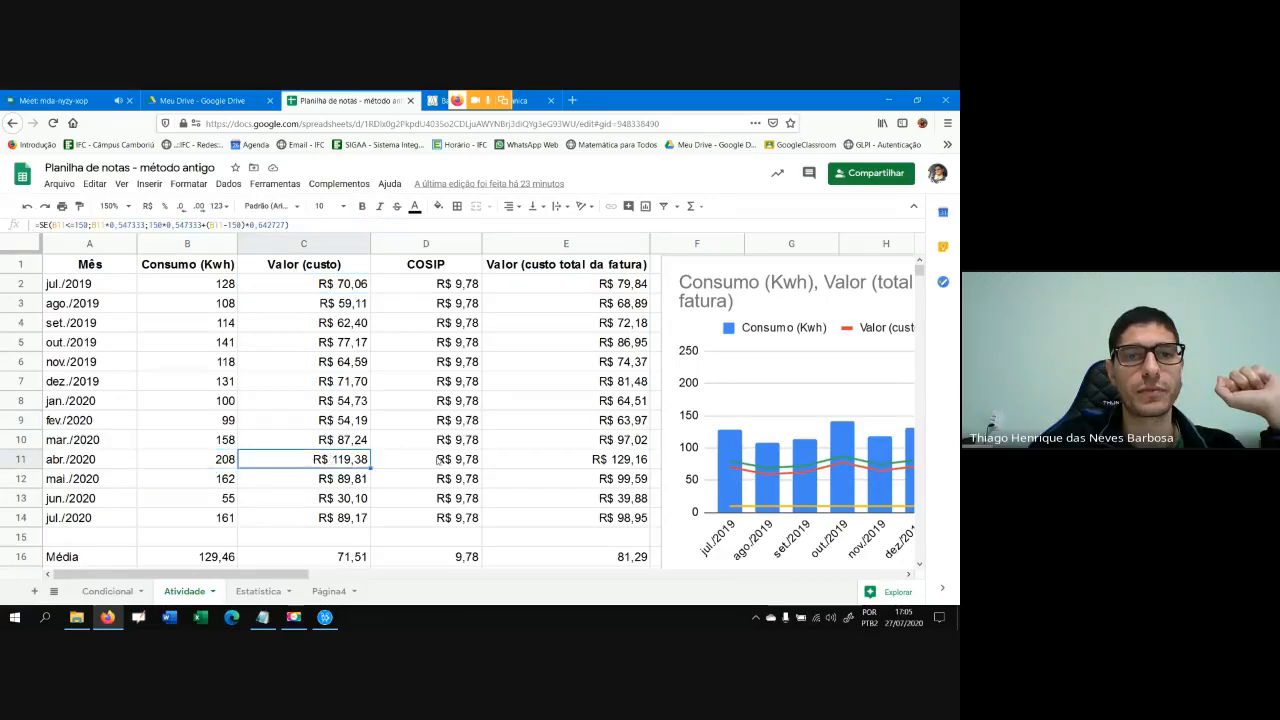
double_click(355, 460)
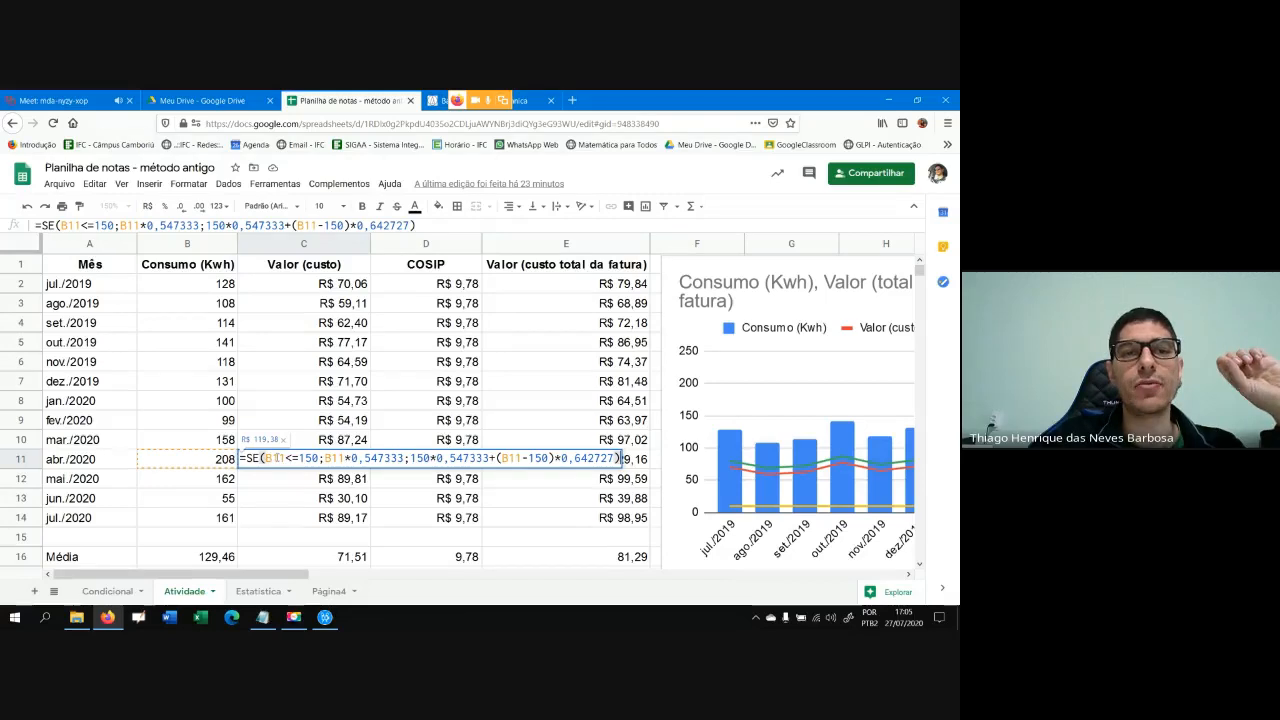
left_click(307, 458)
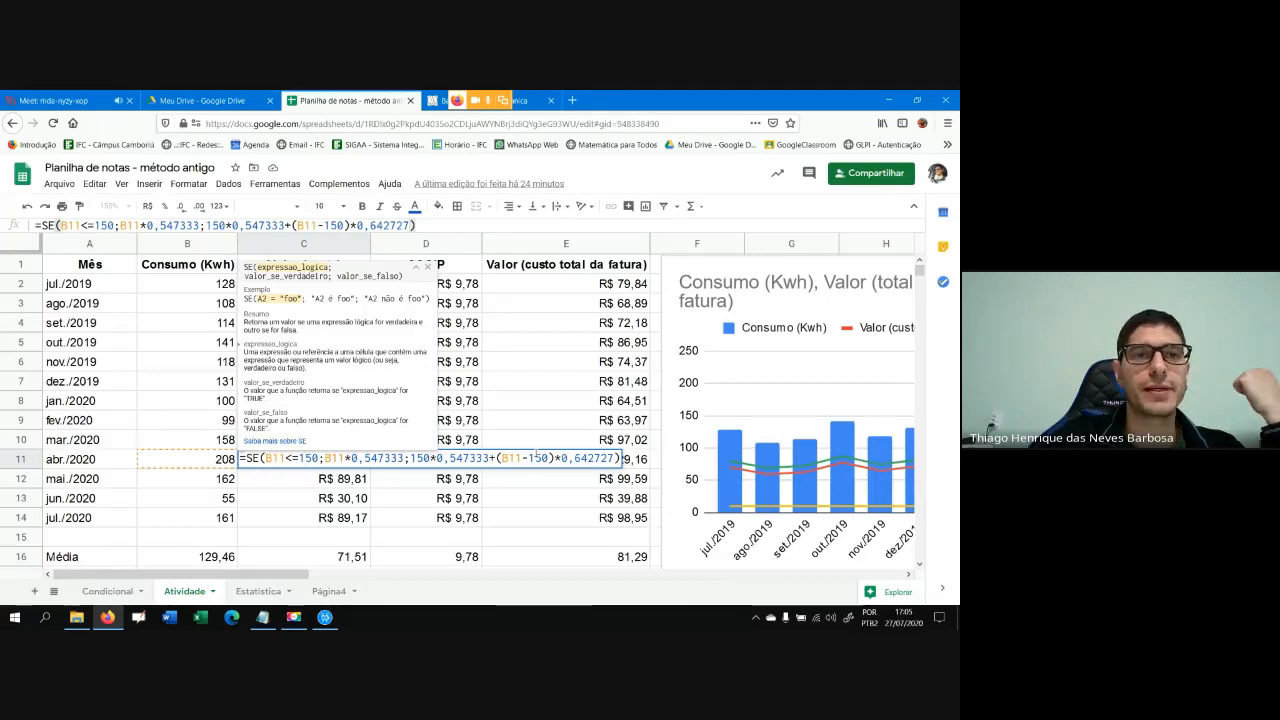
left_click(466, 500)
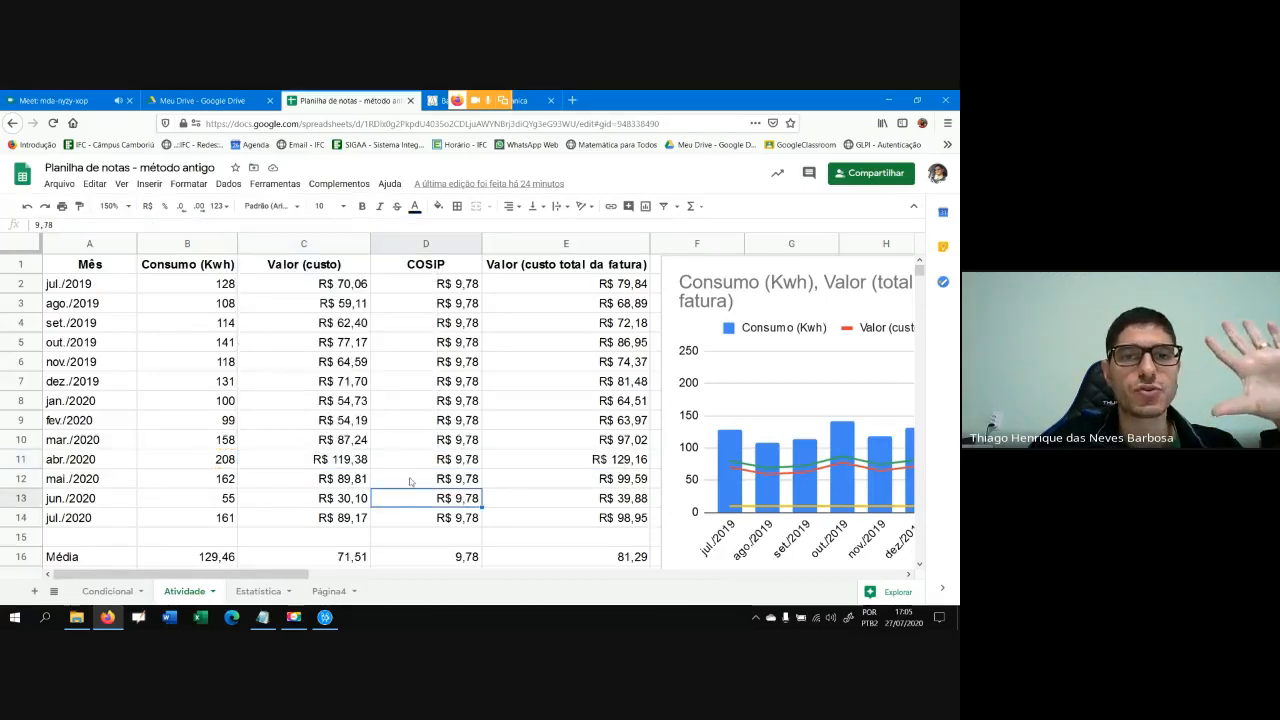
Switch to the Google Meet call, read the students' replies in the chat, and return to the spreadsheet
left_click(100, 100)
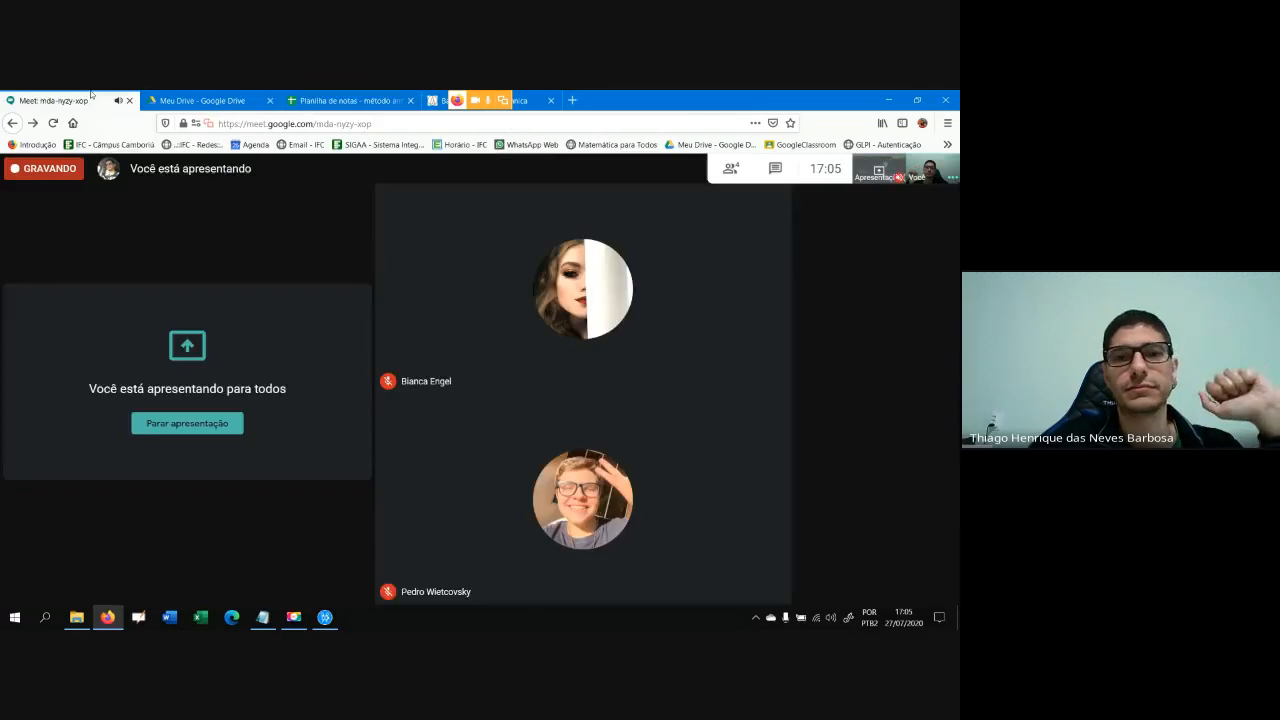
left_click(775, 168)
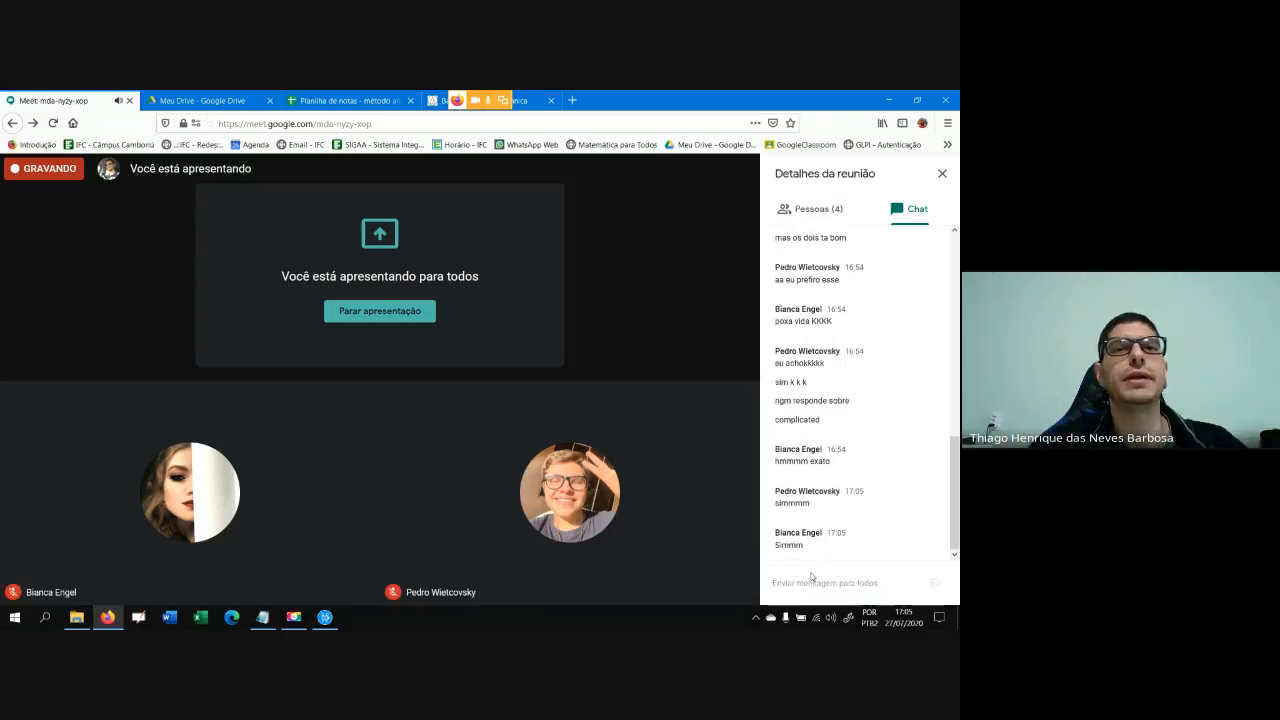
left_click(375, 94)
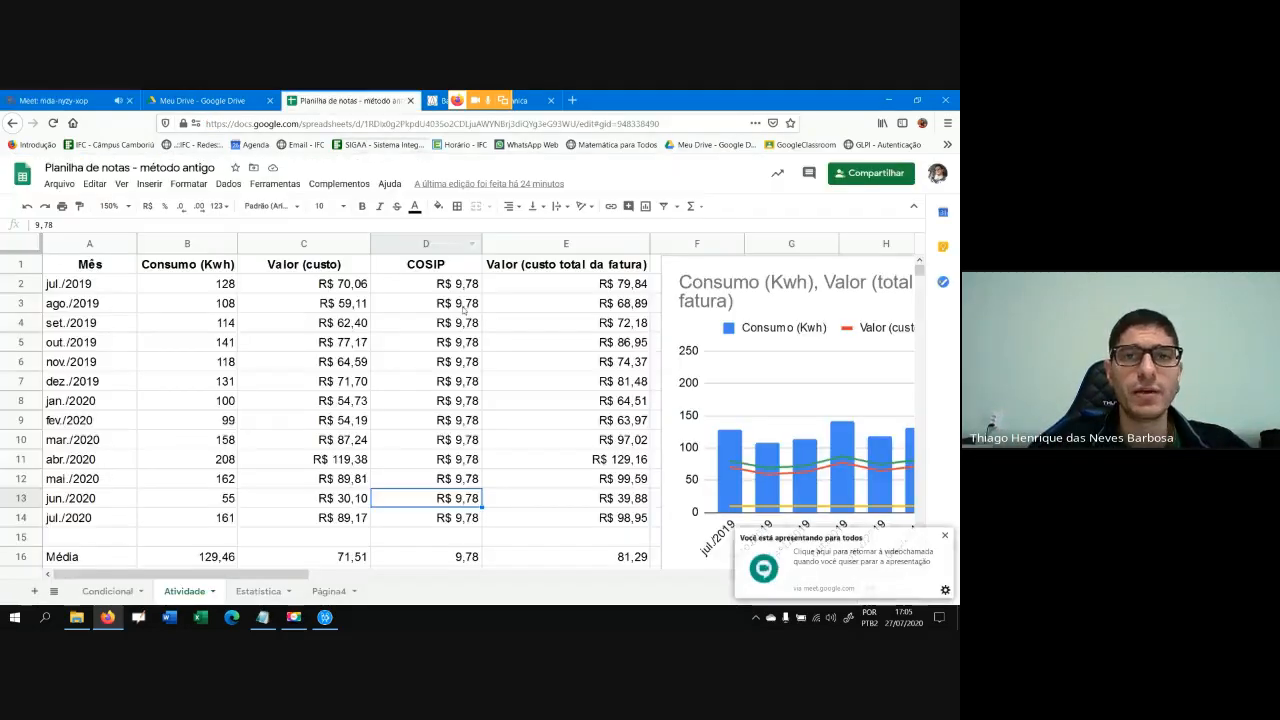
Highlight the COSIP values in D2:D14 and the consumption values in B2:B14
left_click_drag(458, 284, 481, 516)
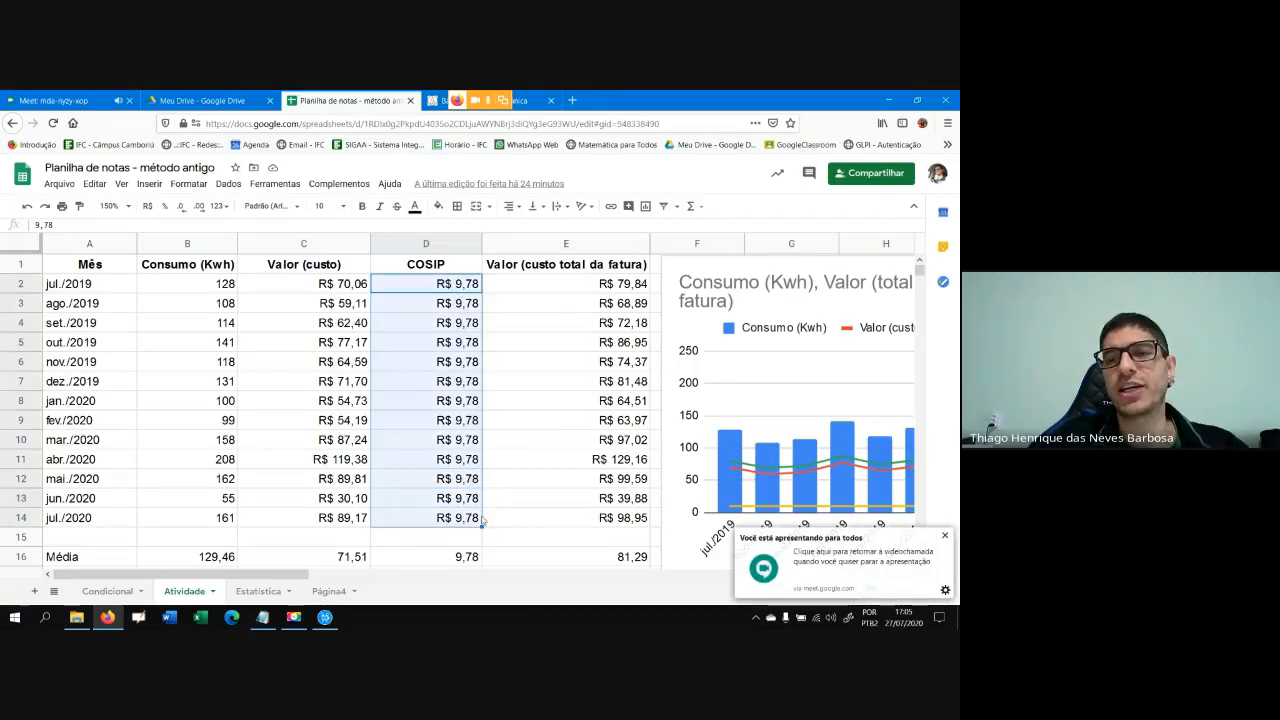
left_click(374, 290)
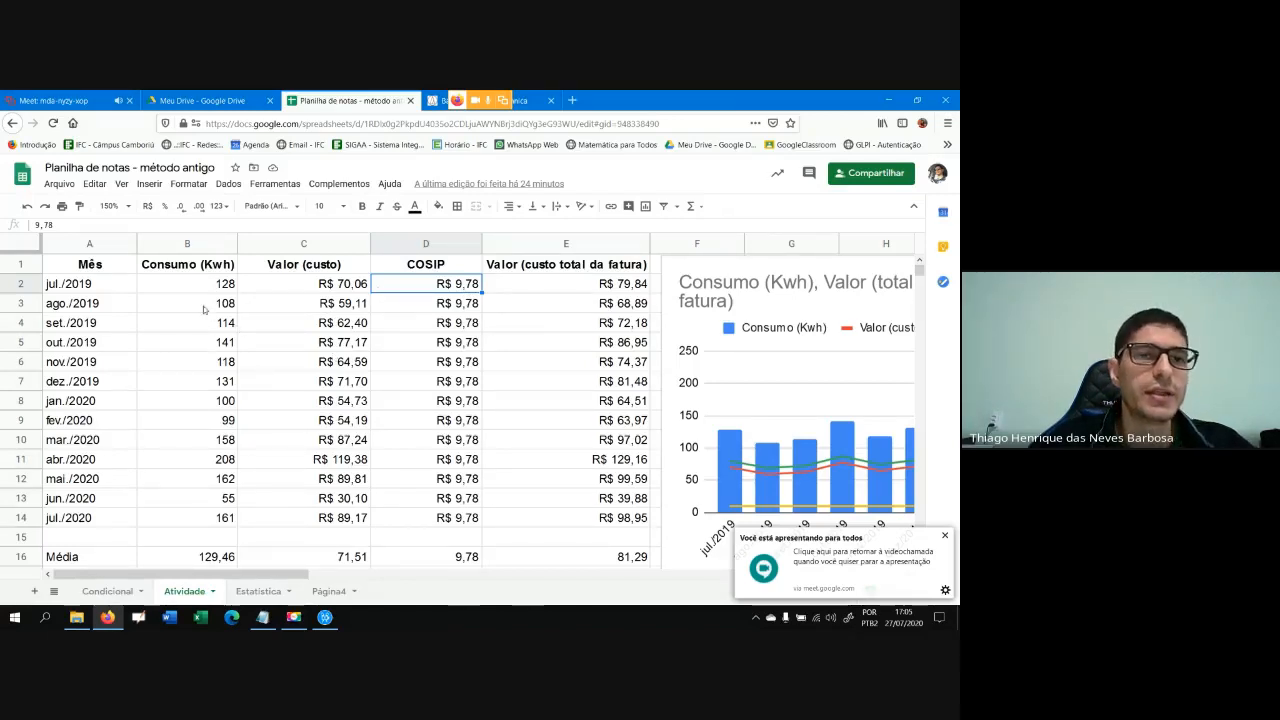
left_click_drag(204, 285, 216, 520)
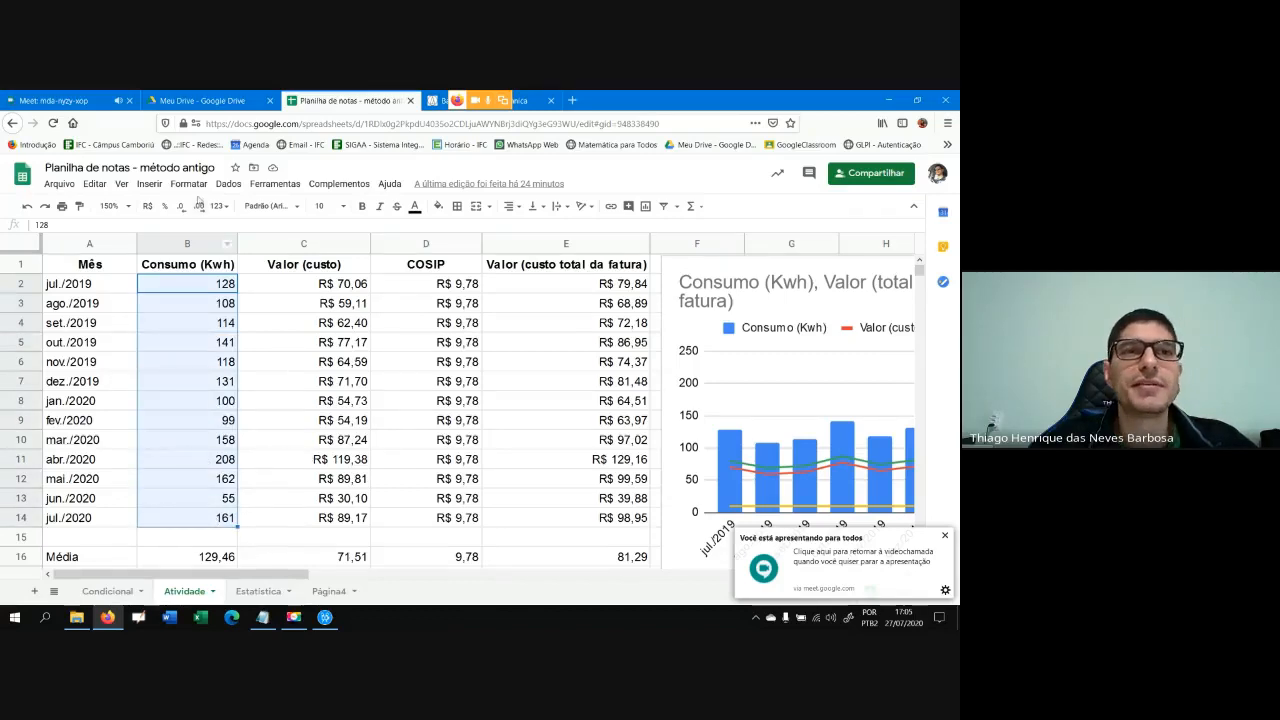
Check the Google Meet chat for new replies and go back to the spreadsheet
left_click(60, 100)
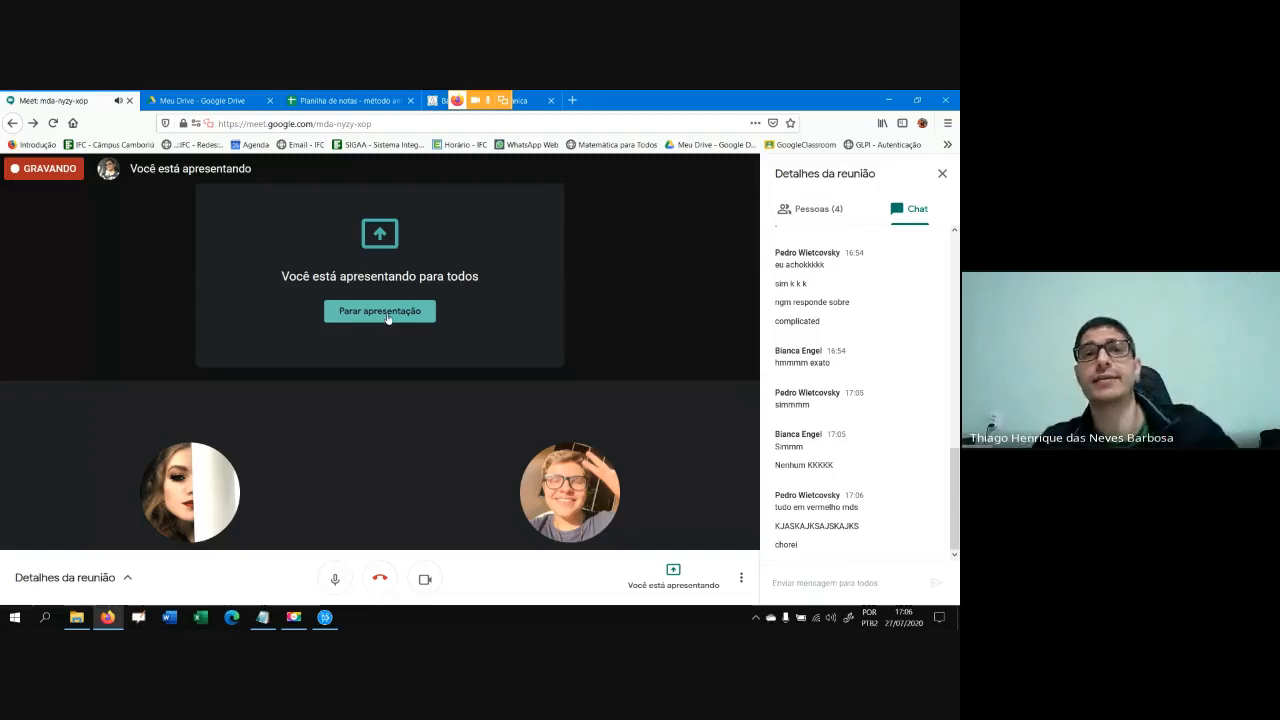
left_click(364, 96)
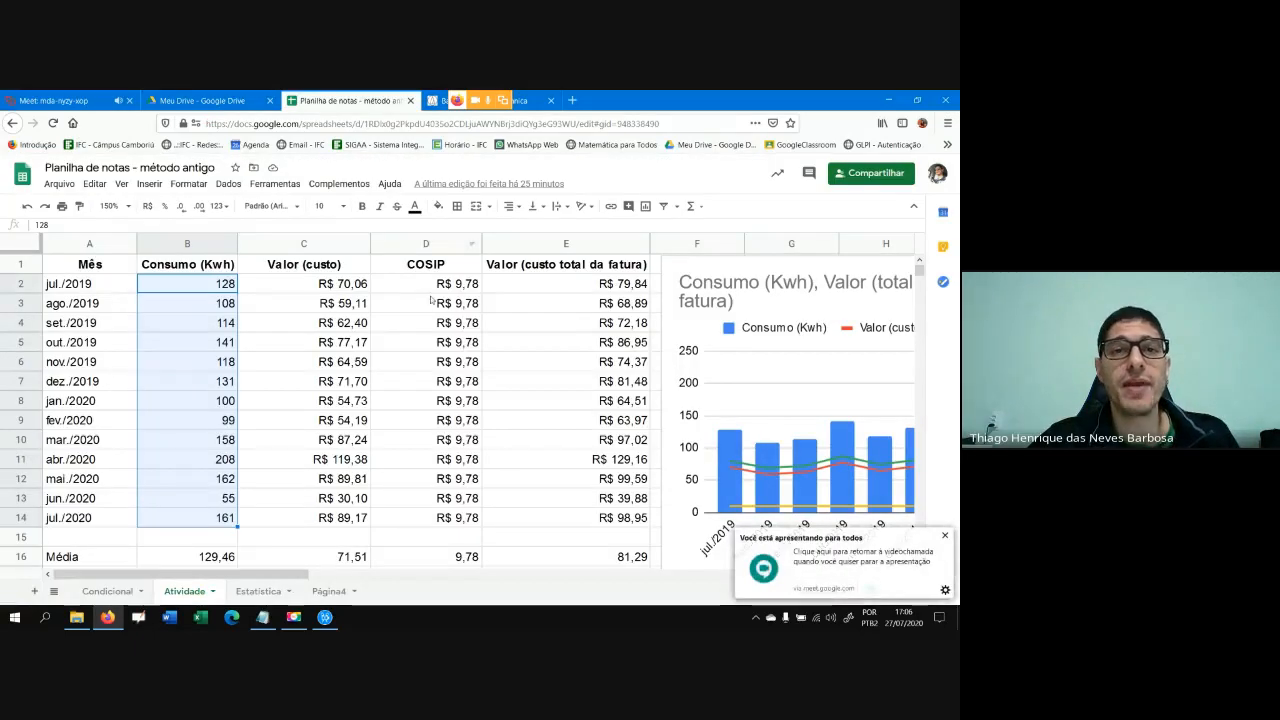
Inspect the July 2019 total formula in E2 with its addends C2 and D2, and highlight the total column E2:E15
left_click(402, 285)
left_click(546, 288)
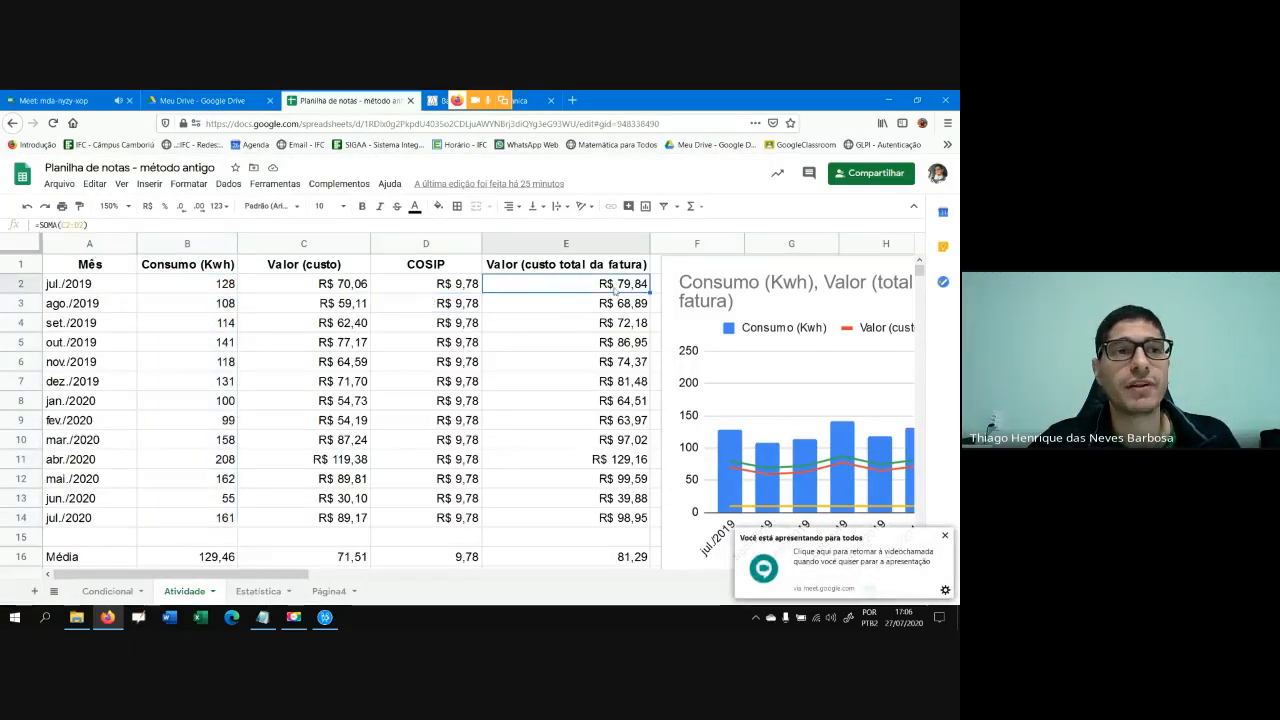
left_click(348, 288)
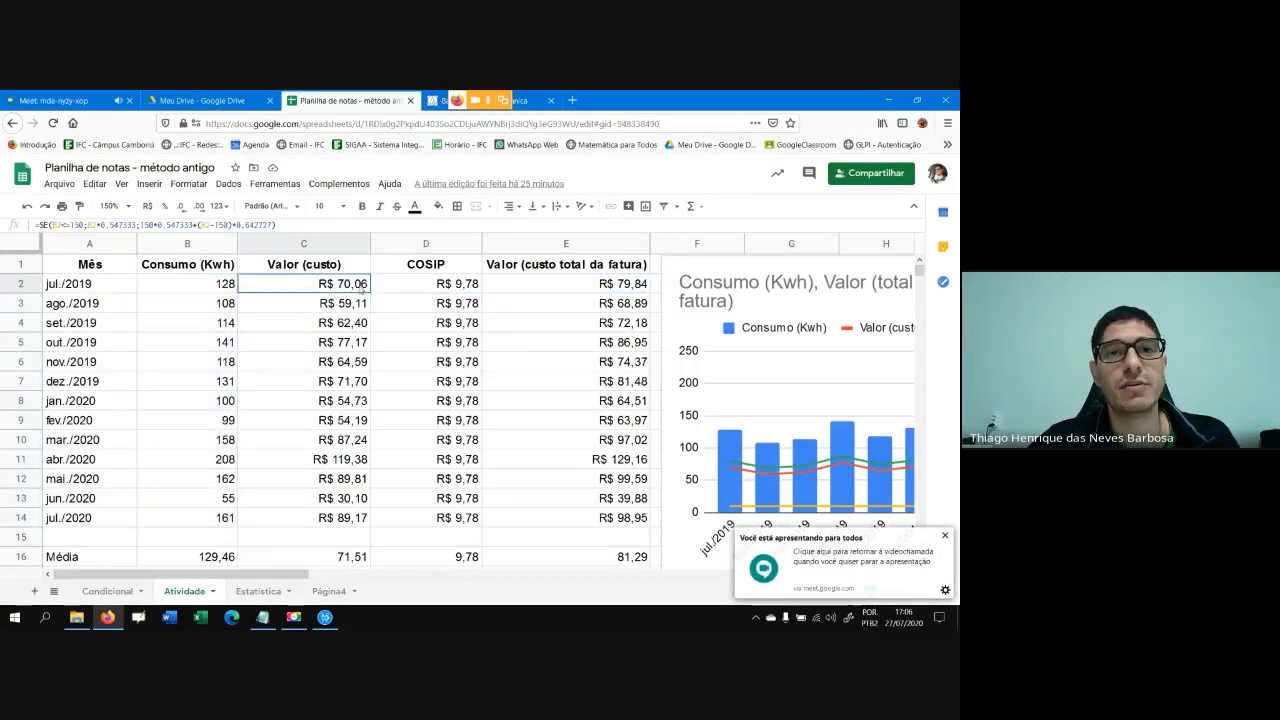
left_click(419, 287)
left_click_drag(554, 288, 603, 532)
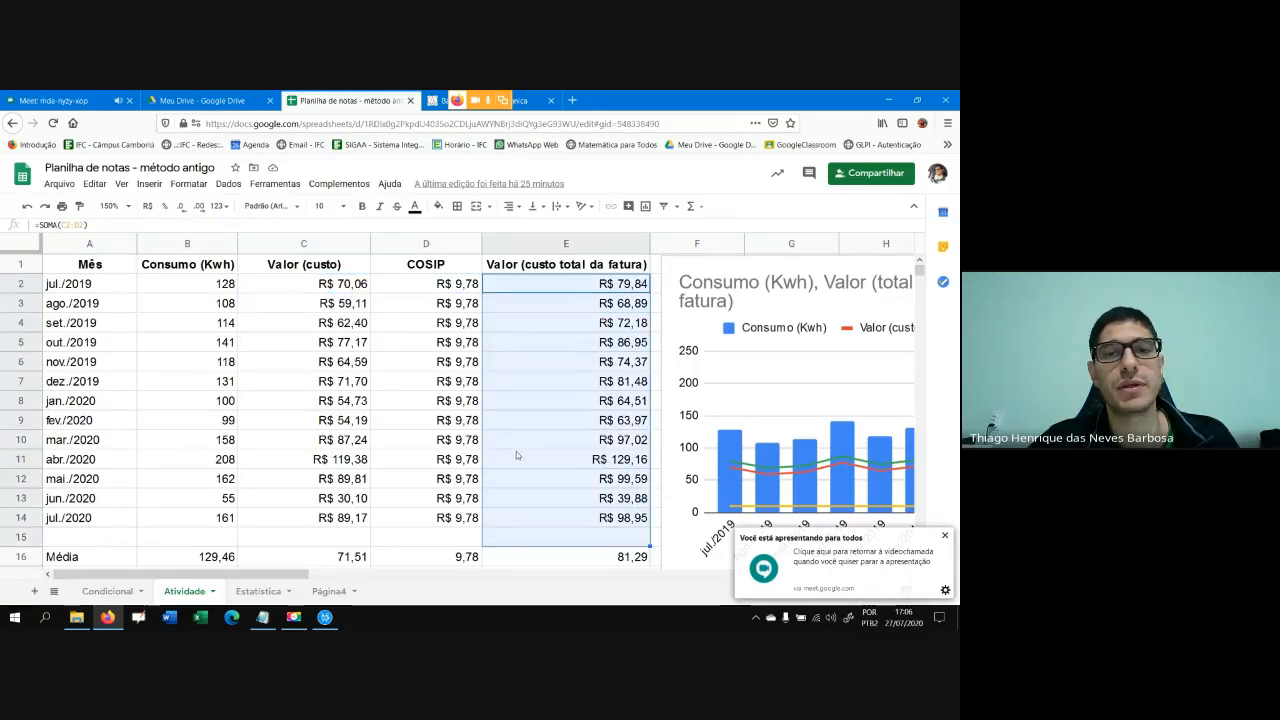
Examine the Média row and the average consumption formula in B16, highlighting its source range B2:B14
scroll(516, 455, "down", 2)
scroll(516, 455, "up", 2)
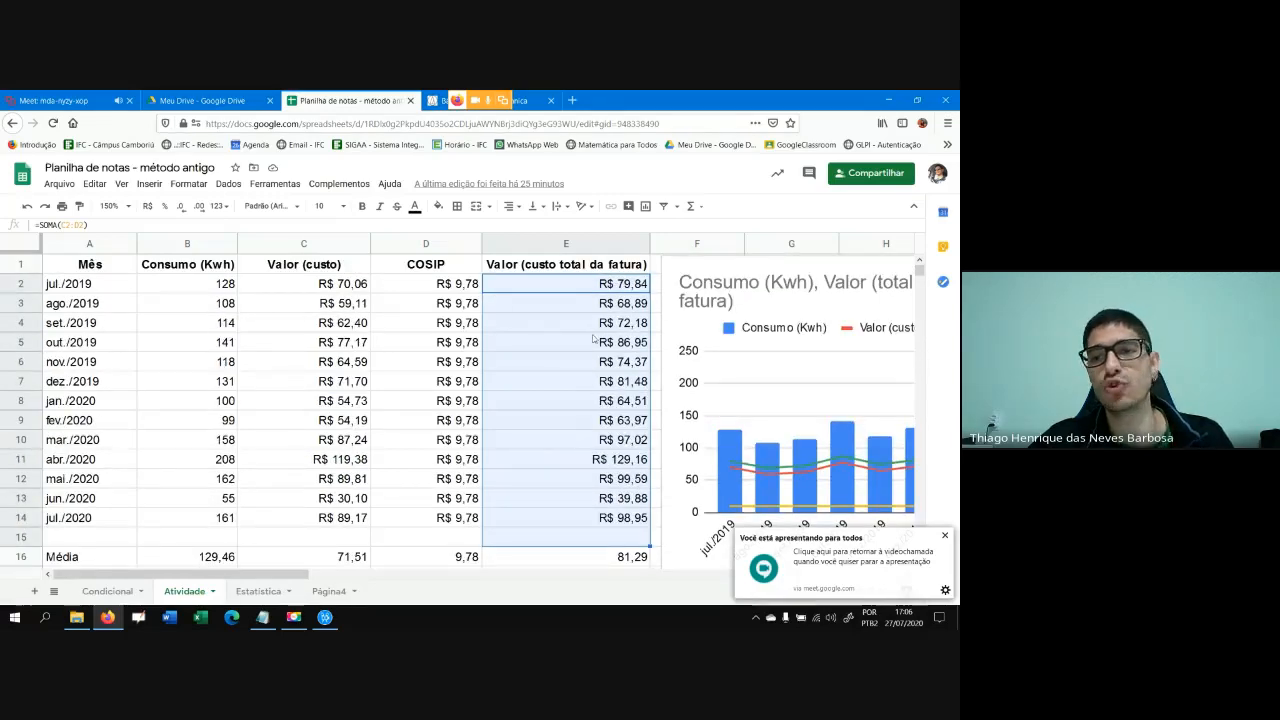
scroll(596, 341, "down", 2)
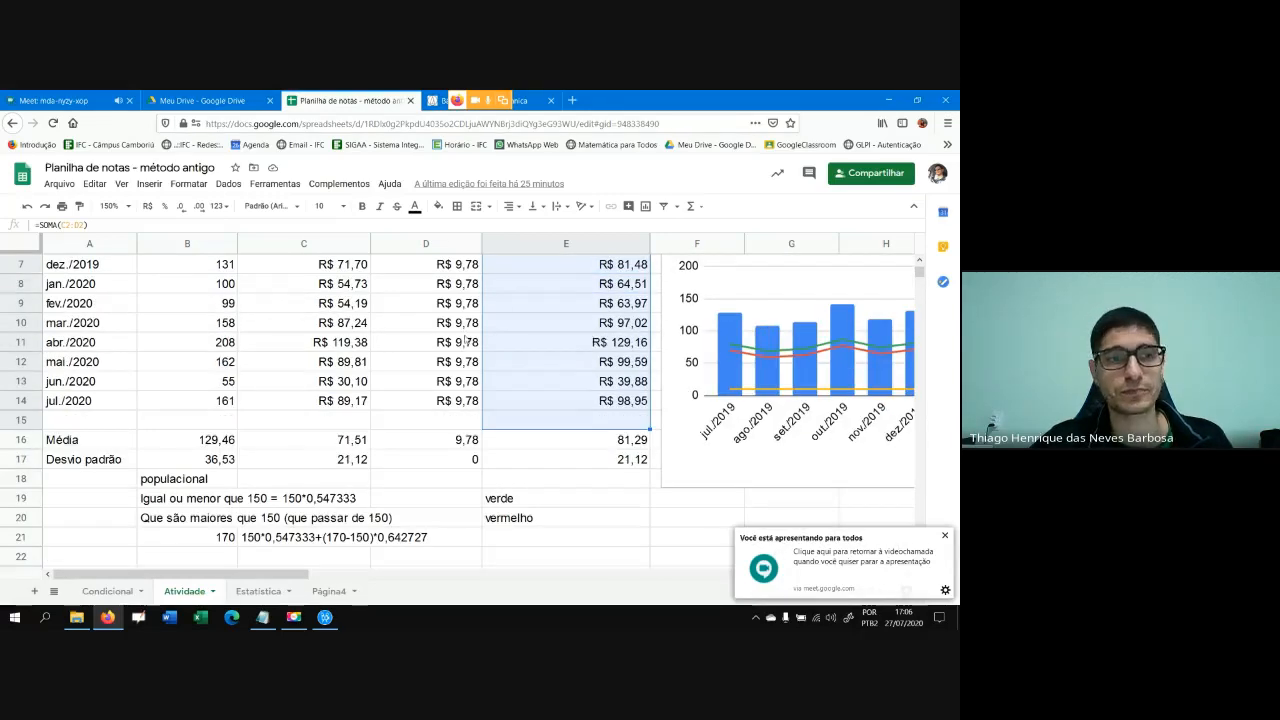
left_click(91, 442)
scroll(185, 446, "up", 2)
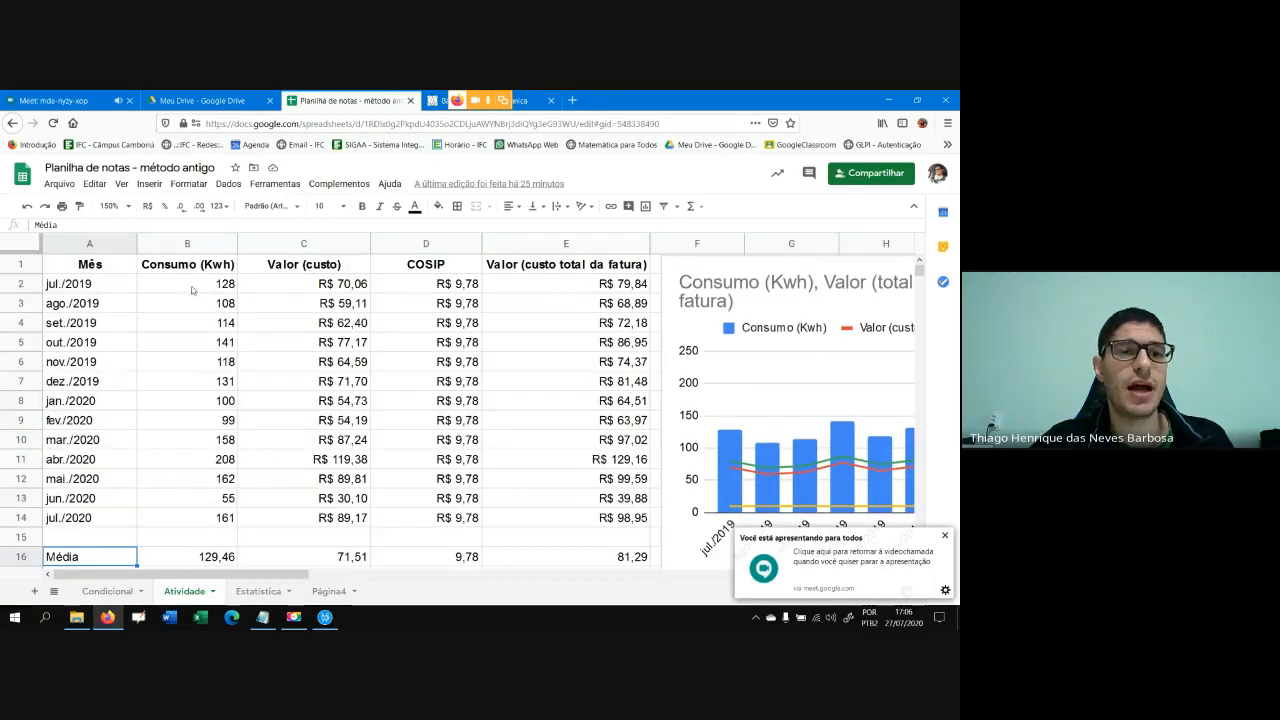
scroll(214, 341, "down", 2)
left_click(217, 440)
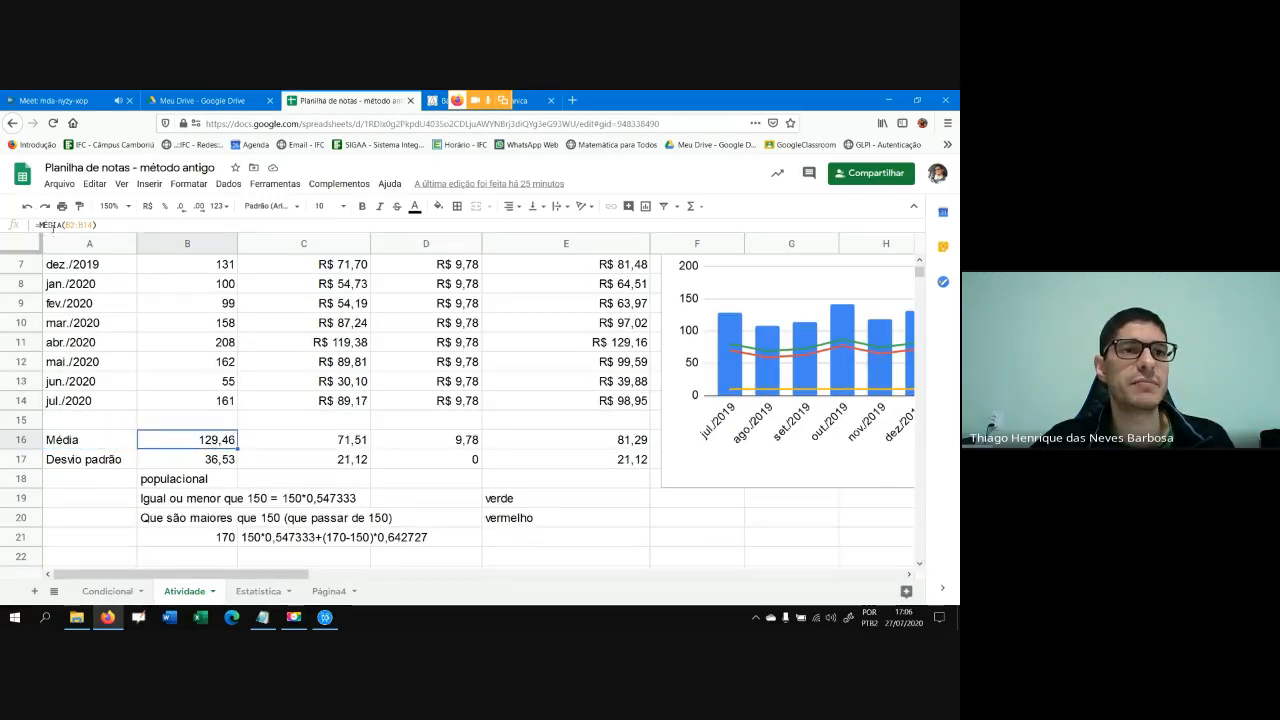
scroll(85, 263, "up", 3)
left_click_drag(189, 284, 204, 517)
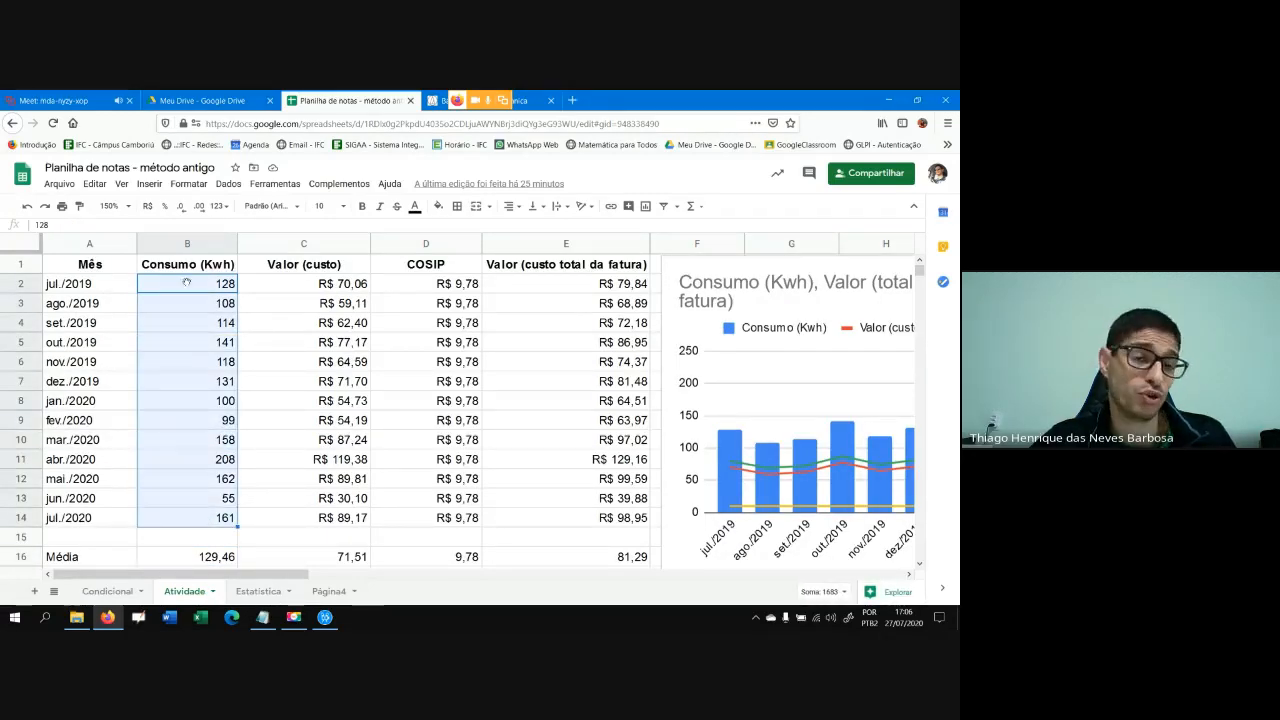
scroll(190, 314, "down", 2)
left_click(206, 441)
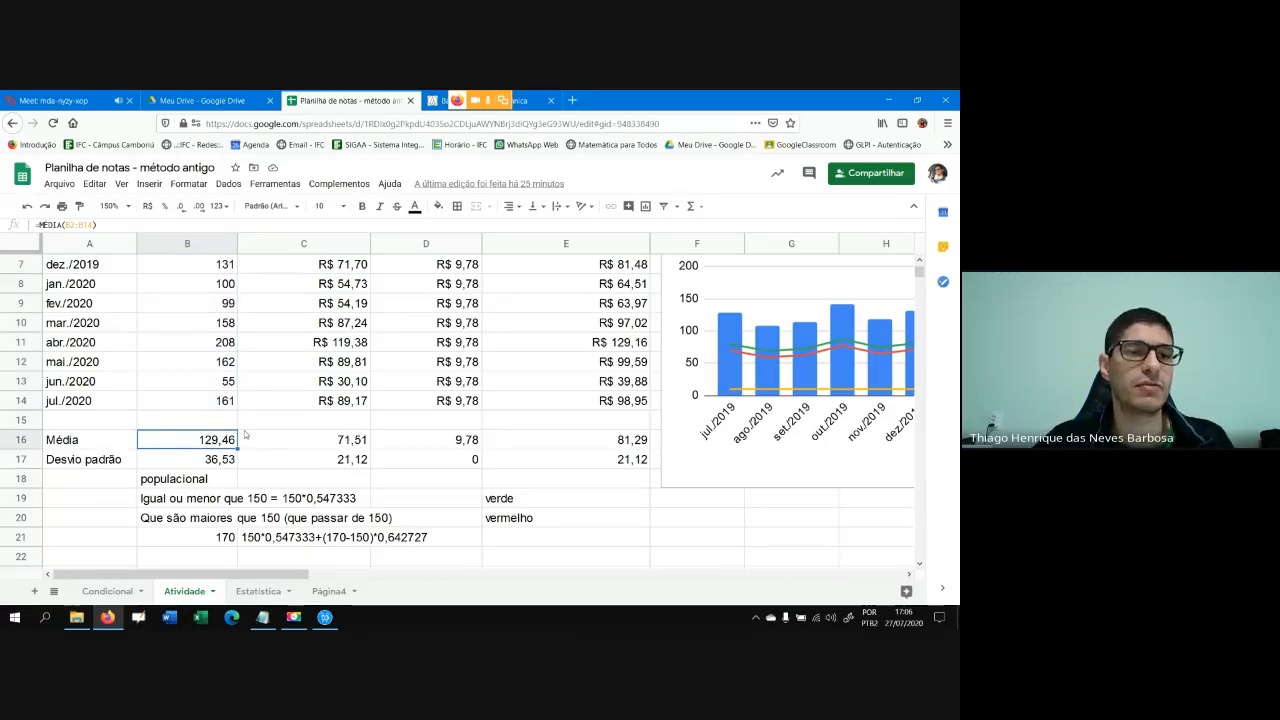
Highlight the monthly cost values in the range C2:C15
scroll(245, 434, "up", 2)
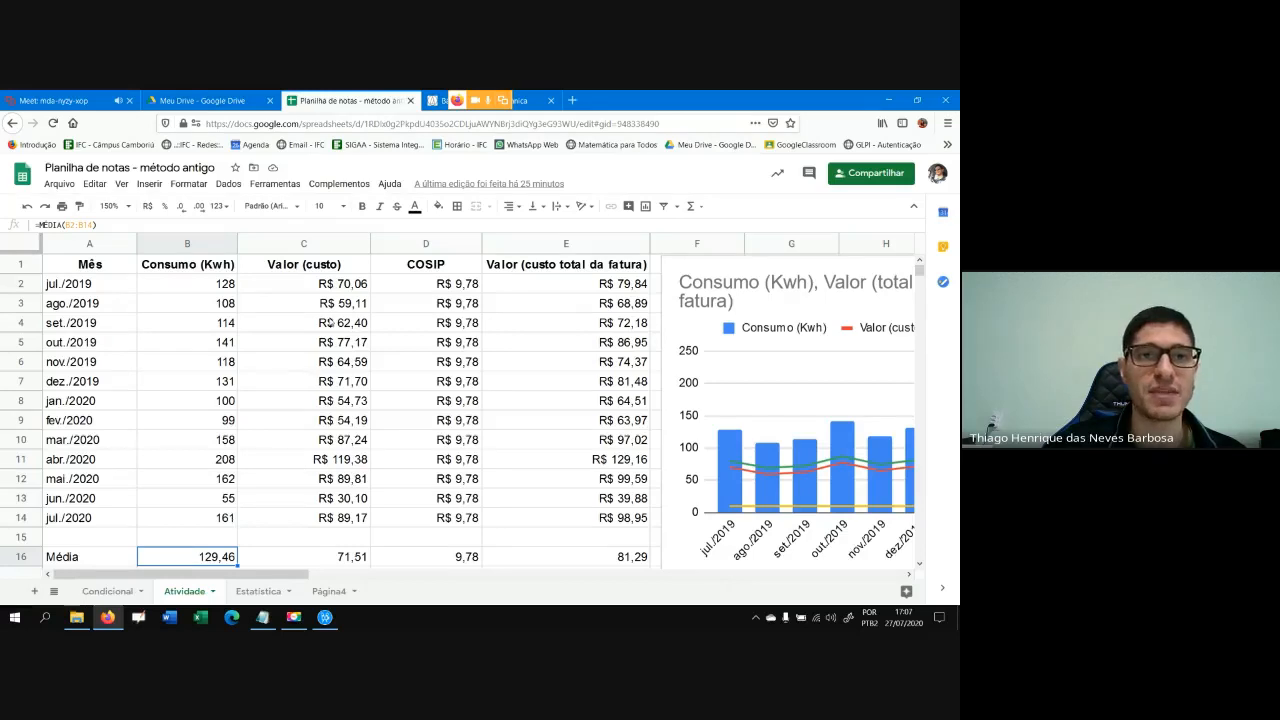
left_click_drag(342, 285, 352, 540)
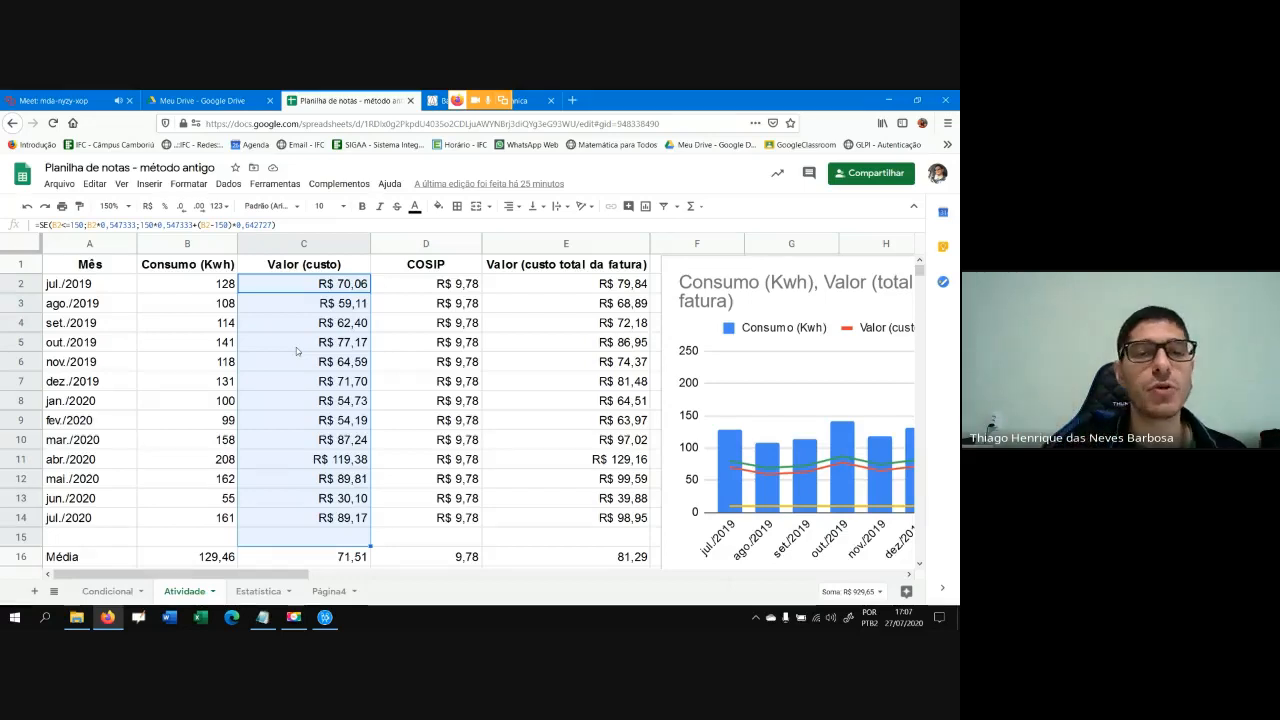
Review the monthly values against the Média row and inspect the average COSIP formula in D16
scroll(292, 345, "down", 1)
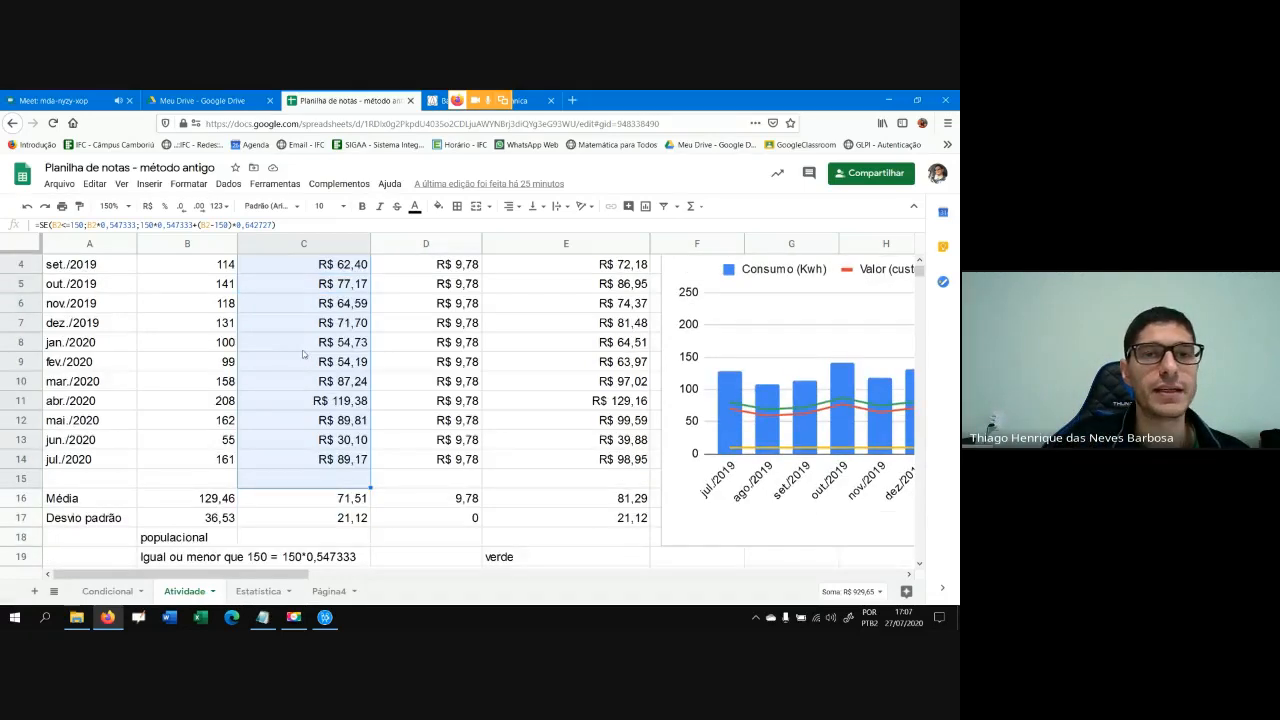
scroll(303, 355, "up", 1)
scroll(308, 330, "down", 1)
scroll(310, 310, "up", 1)
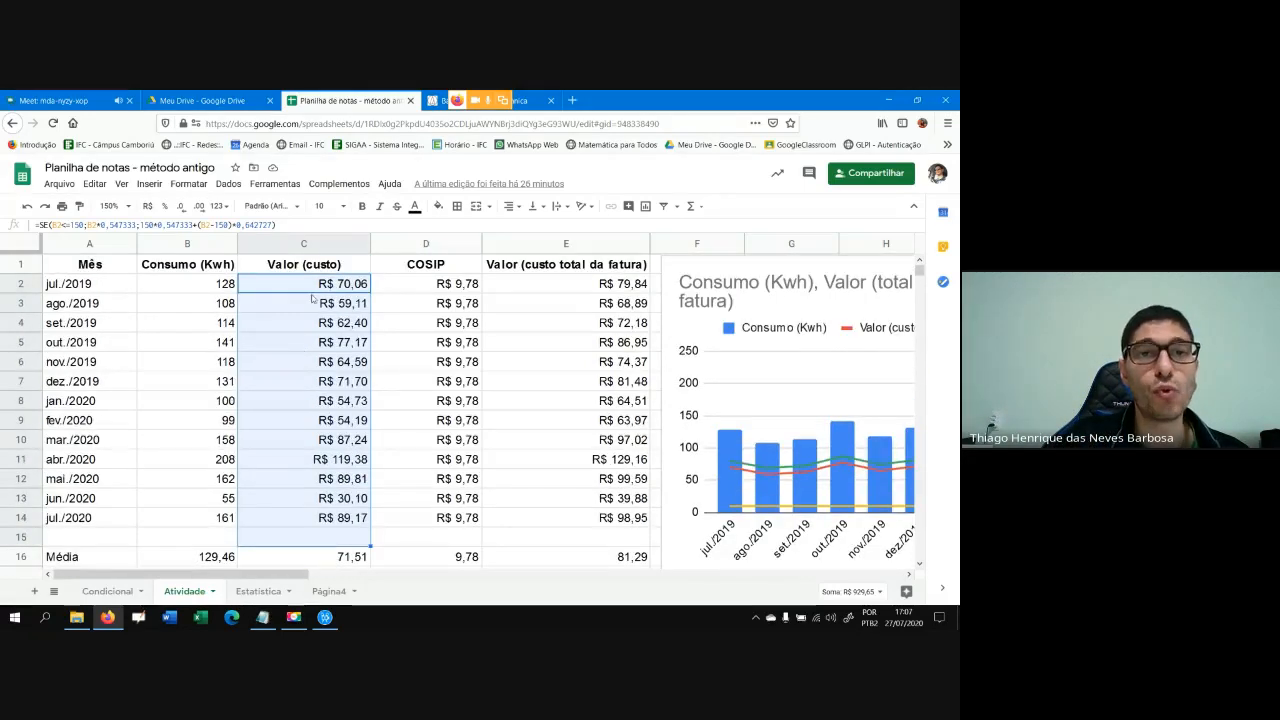
scroll(496, 428, "down", 1)
left_click(468, 497)
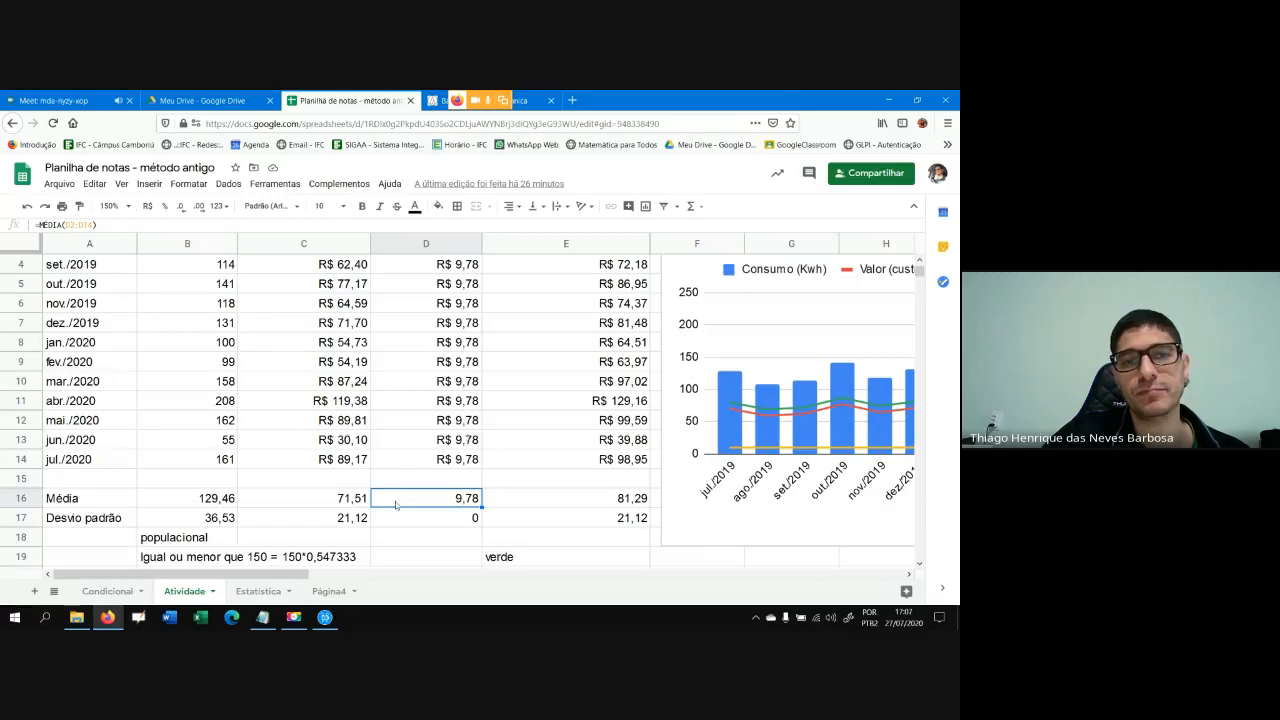
Highlight the bill totals in E2:E14 and inspect their average formula in E16
scroll(432, 426, "up", 1)
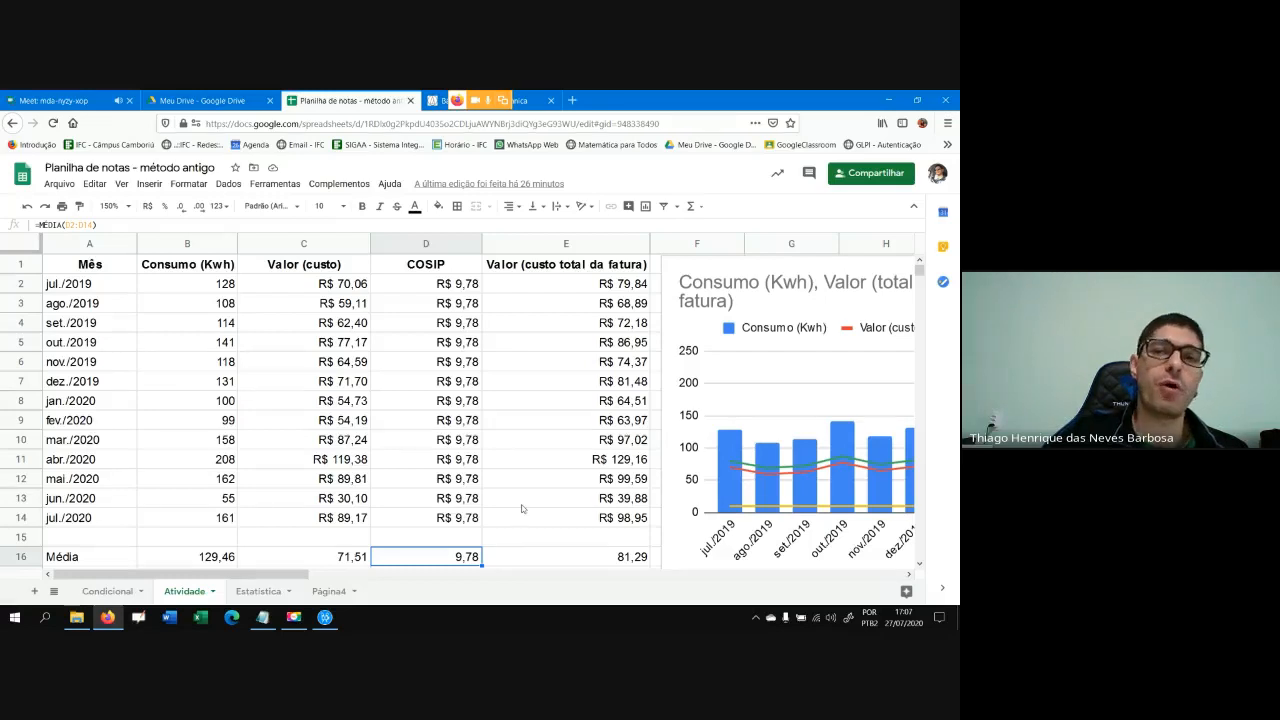
left_click_drag(600, 284, 641, 522)
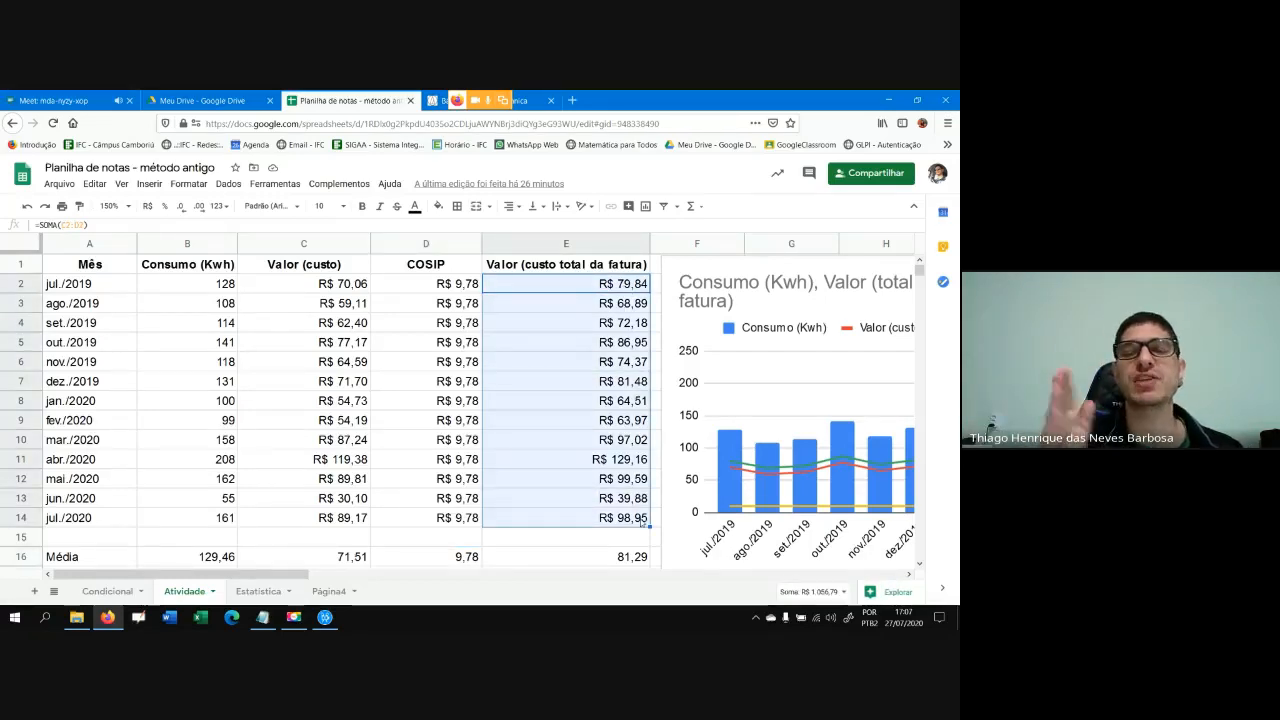
left_click(636, 556)
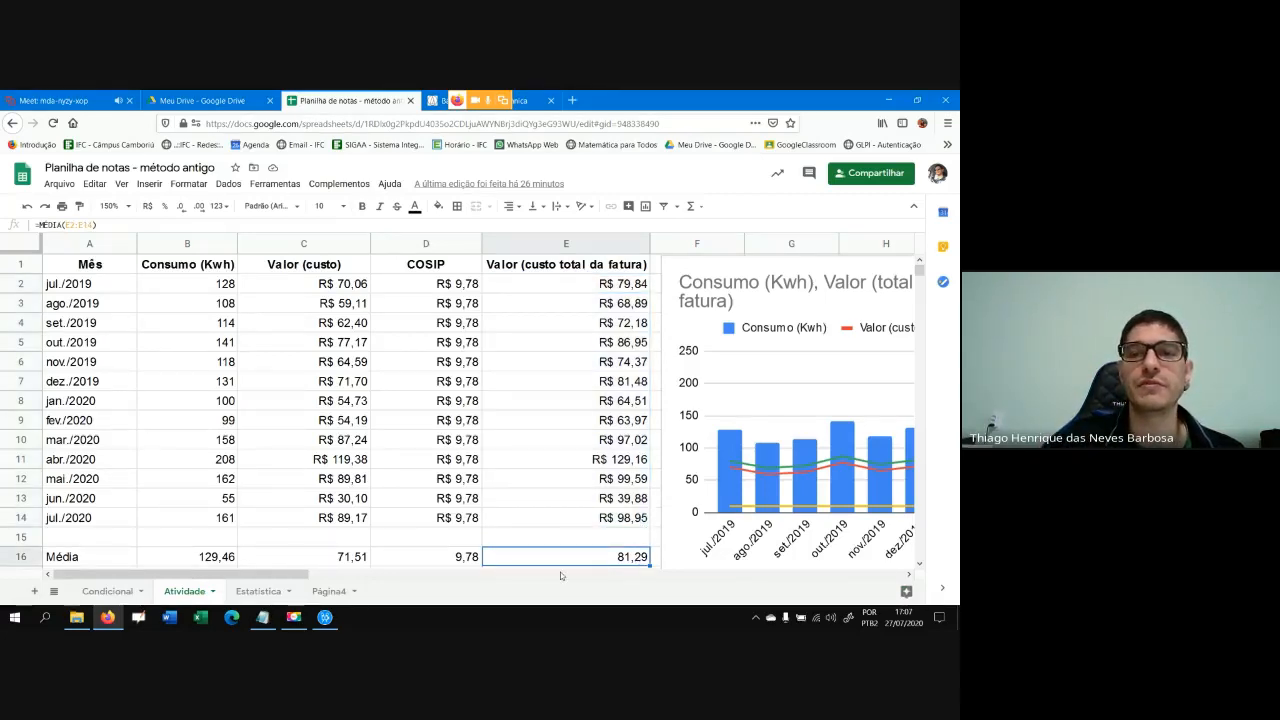
Look through the Google Meet chat for student replies, then return to the electricity bill spreadsheet
left_click(90, 97)
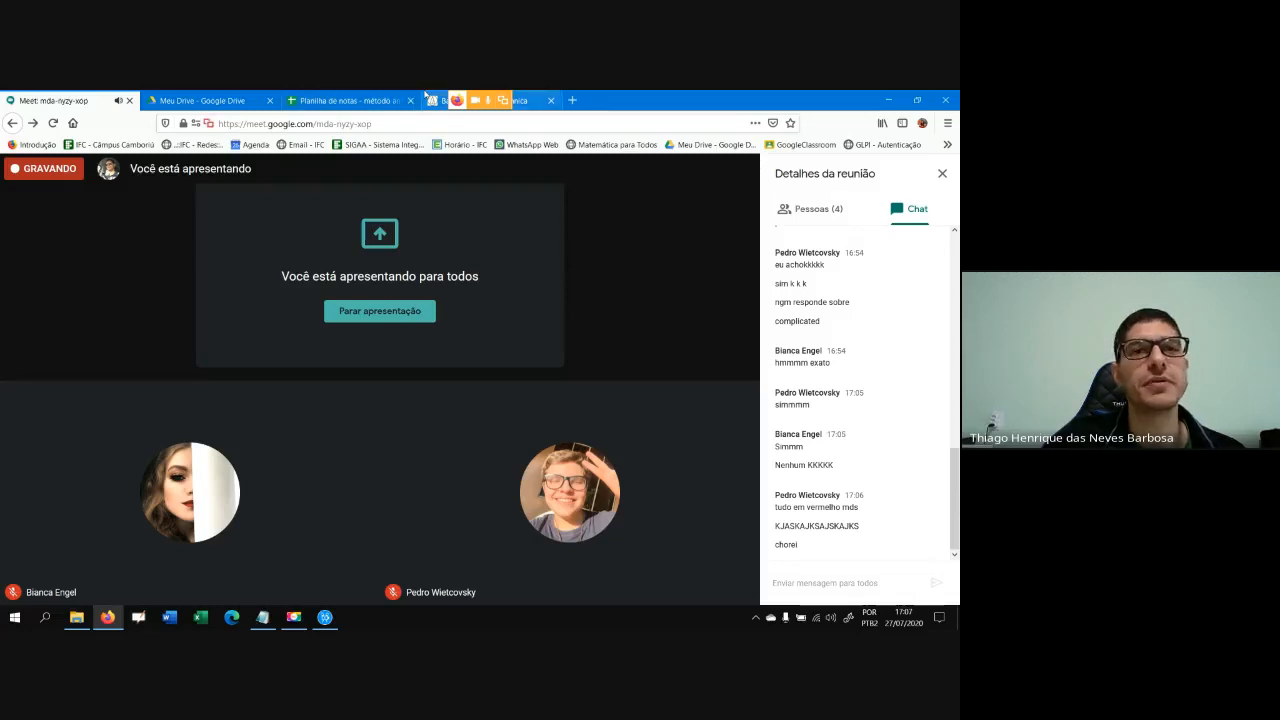
left_click(212, 100)
left_click(340, 100)
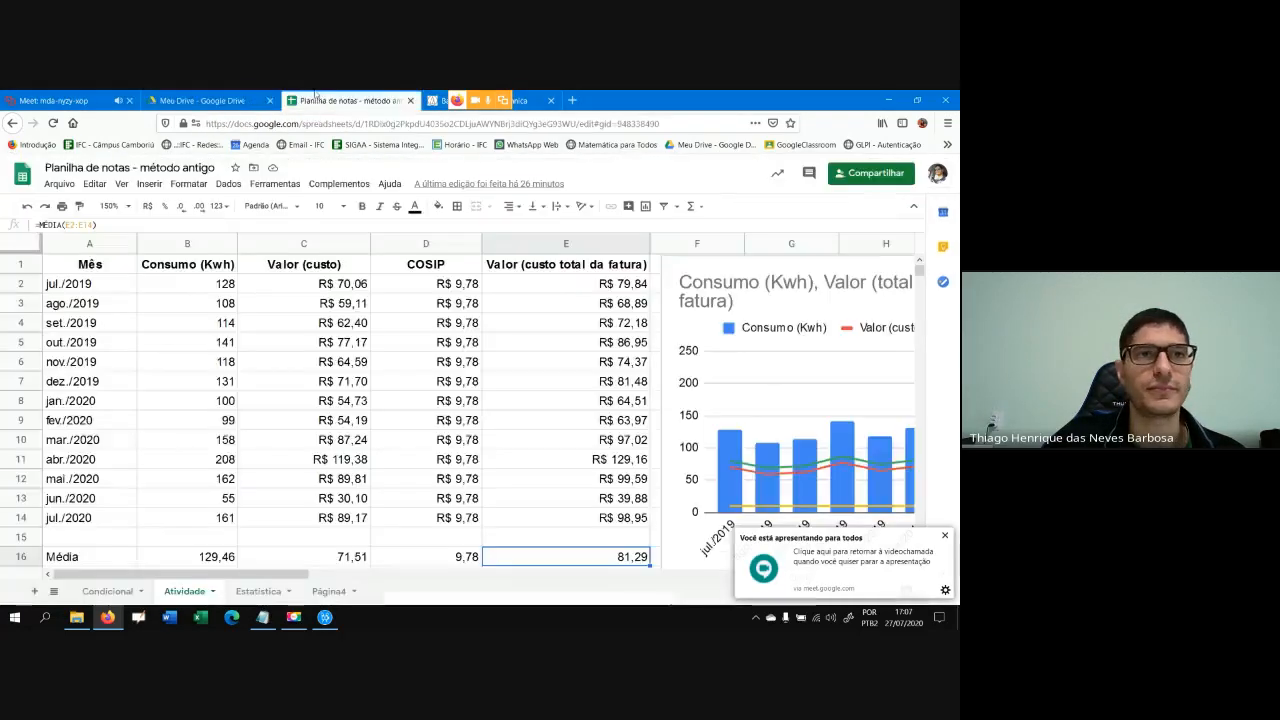
left_click(205, 100)
left_click(55, 100)
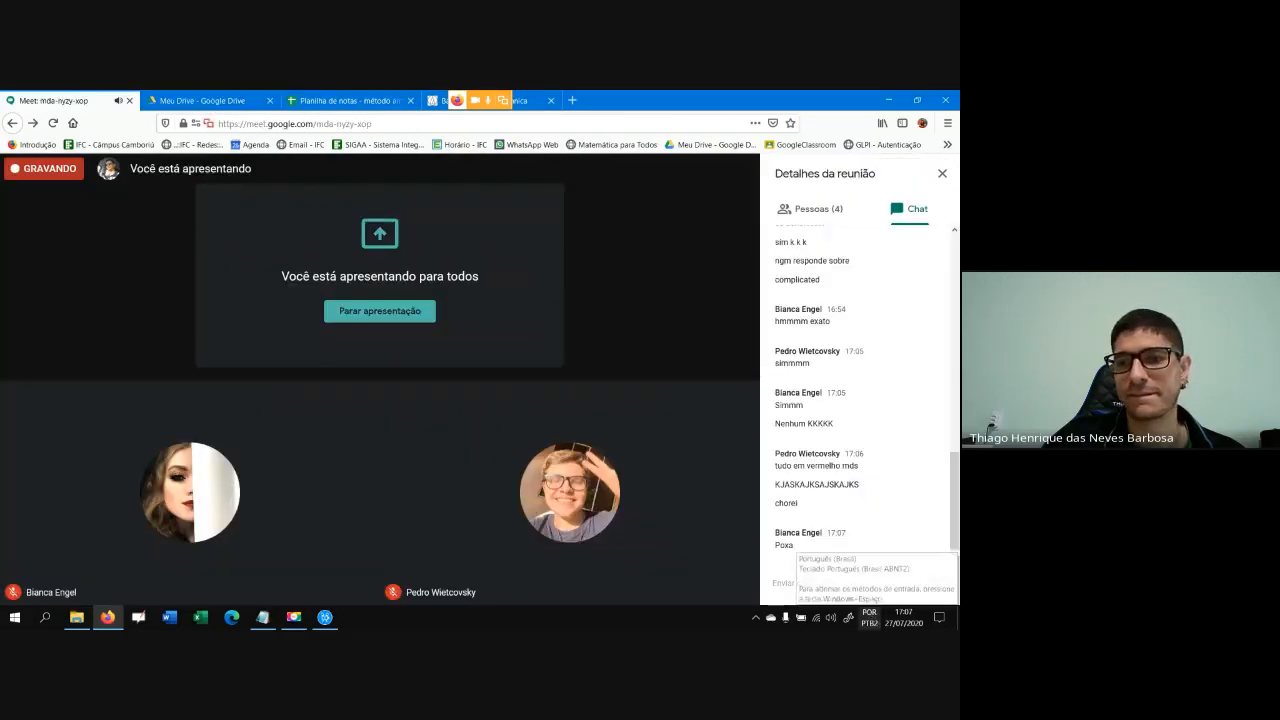
left_click(830, 617)
left_click(686, 617)
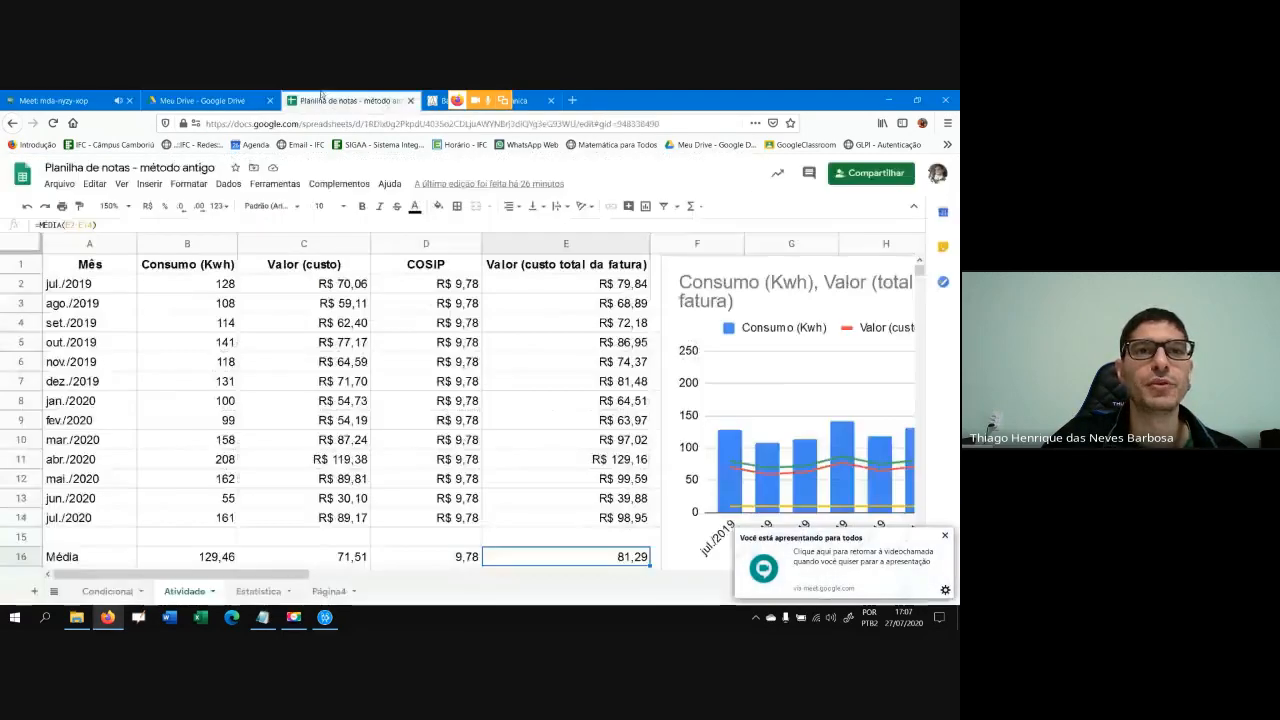
left_click(350, 100)
Examine the Desvio padrão row and inspect the COSIP standard deviation formula in D17
scroll(598, 498, "down", 3)
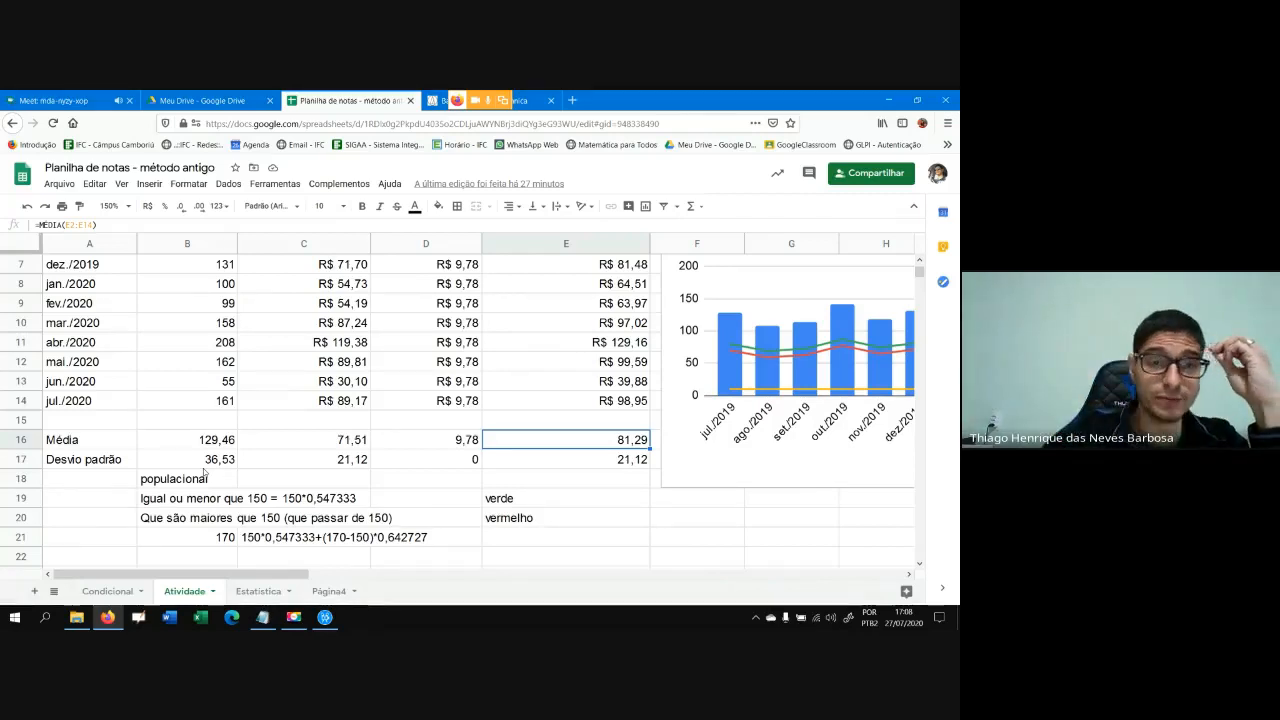
scroll(413, 466, "up", 2)
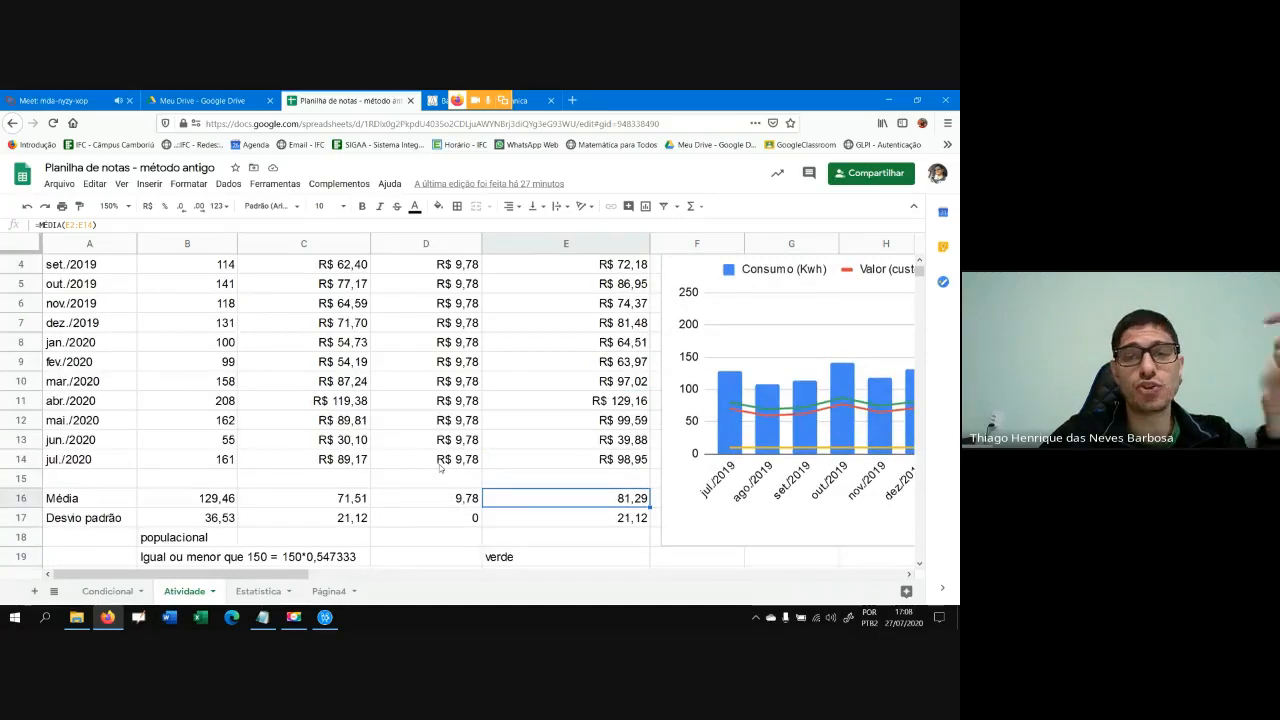
scroll(441, 468, "up", 2)
scroll(441, 468, "down", 1)
left_click(474, 518)
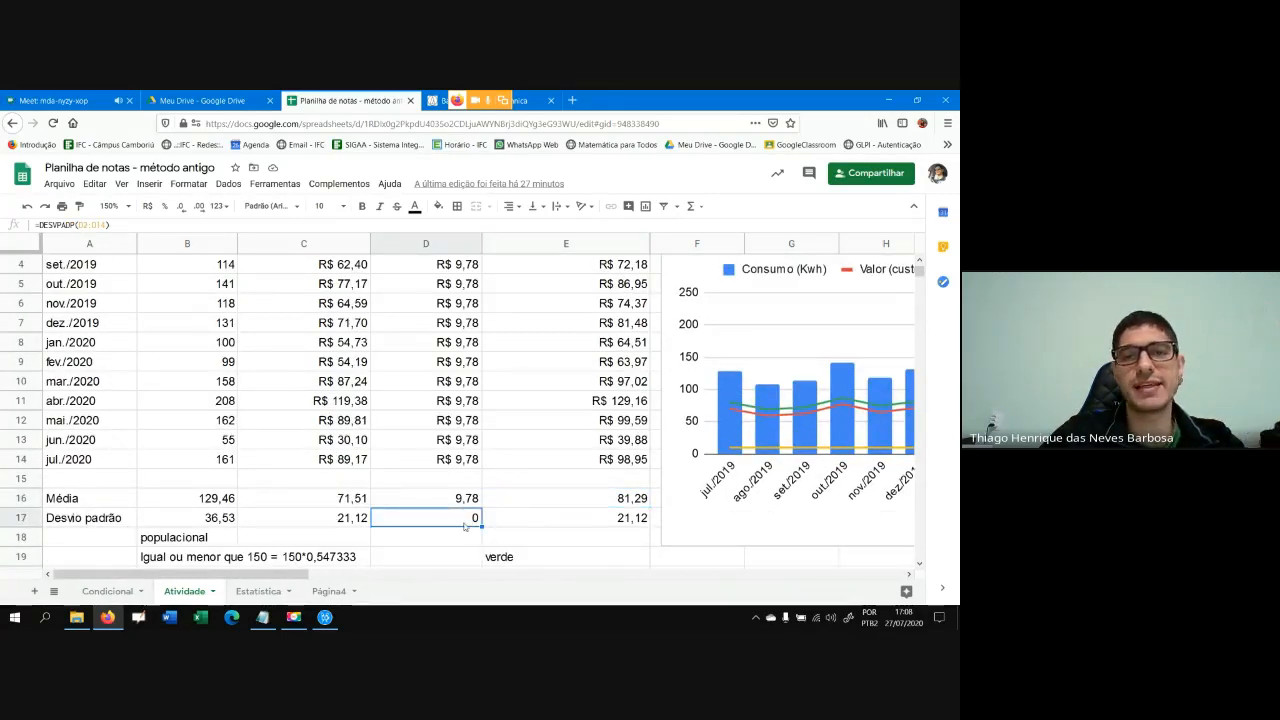
Highlight the COSIP values in D2:D14 and relate them to the standard deviation in D17
scroll(457, 345, "up", 1)
left_click_drag(444, 283, 450, 528)
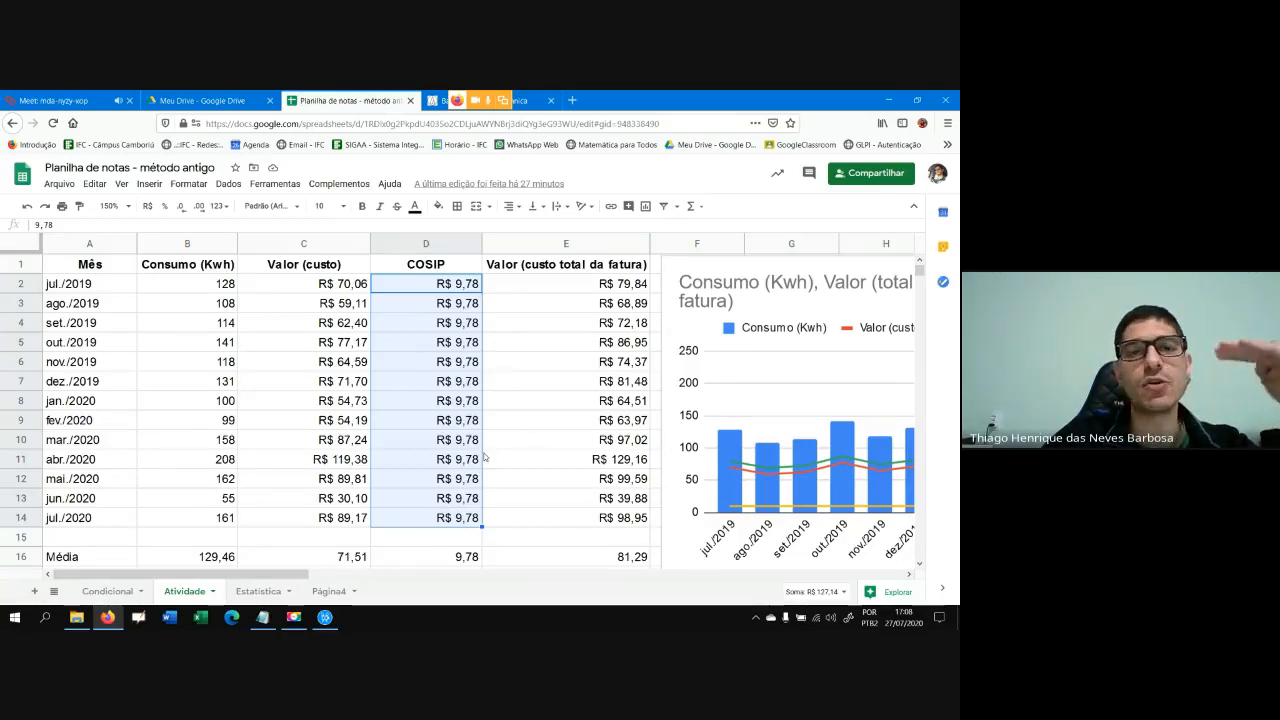
scroll(484, 457, "down", 1)
left_click(474, 518)
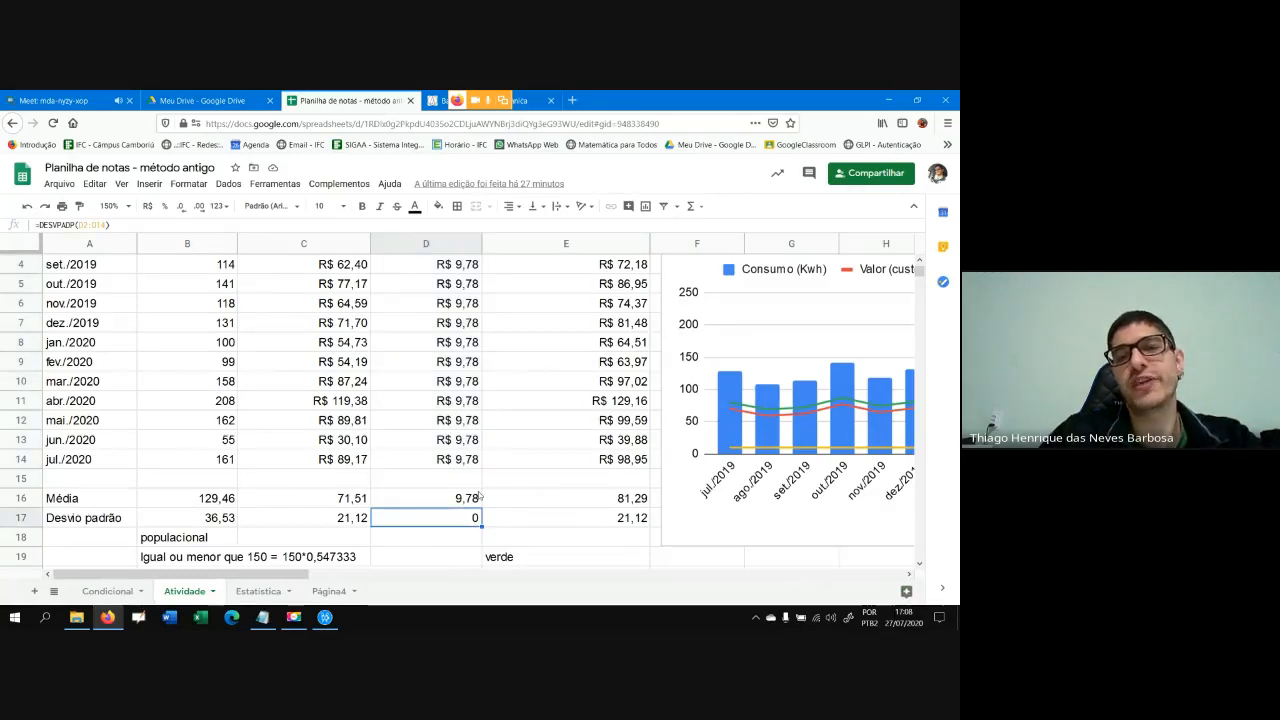
Set the February 2020 COSIP value in D9 to 12,0
scroll(484, 507, "up", 1)
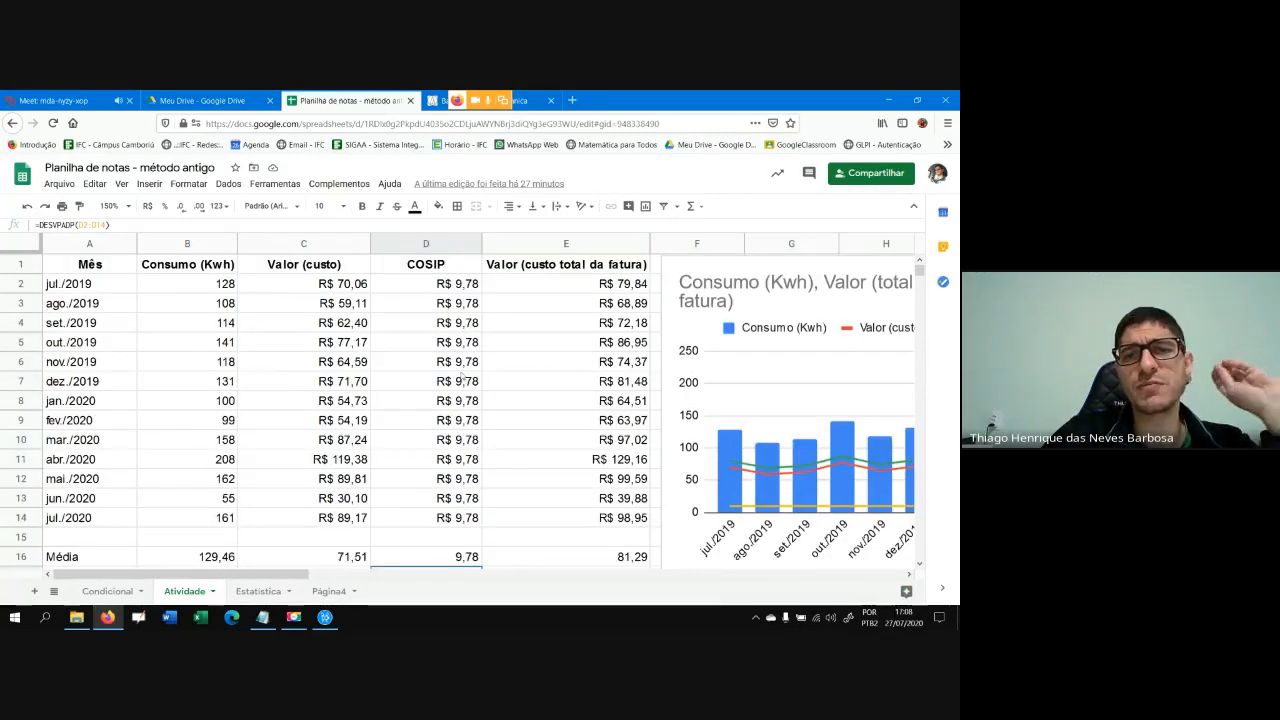
left_click(463, 428)
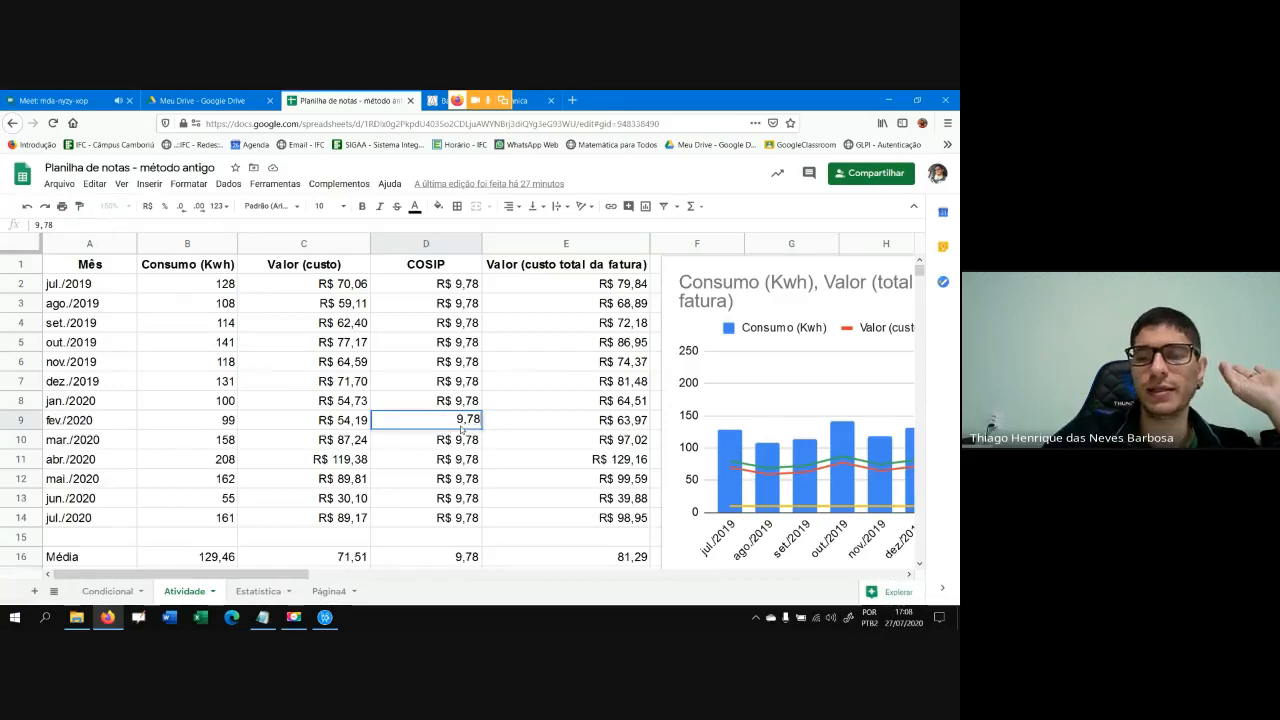
type("1")
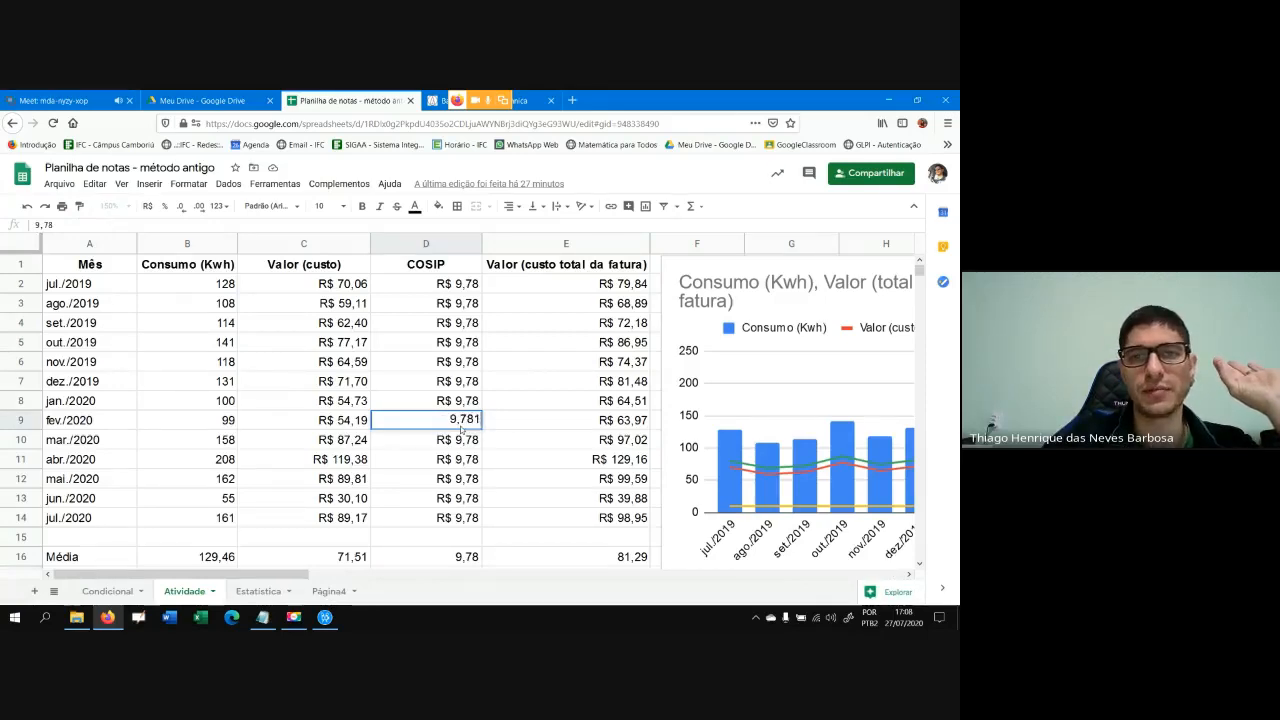
key("BackSpace")
key("BackSpace")
key("BackSpace")
key("BackSpace")
key("BackSpace")
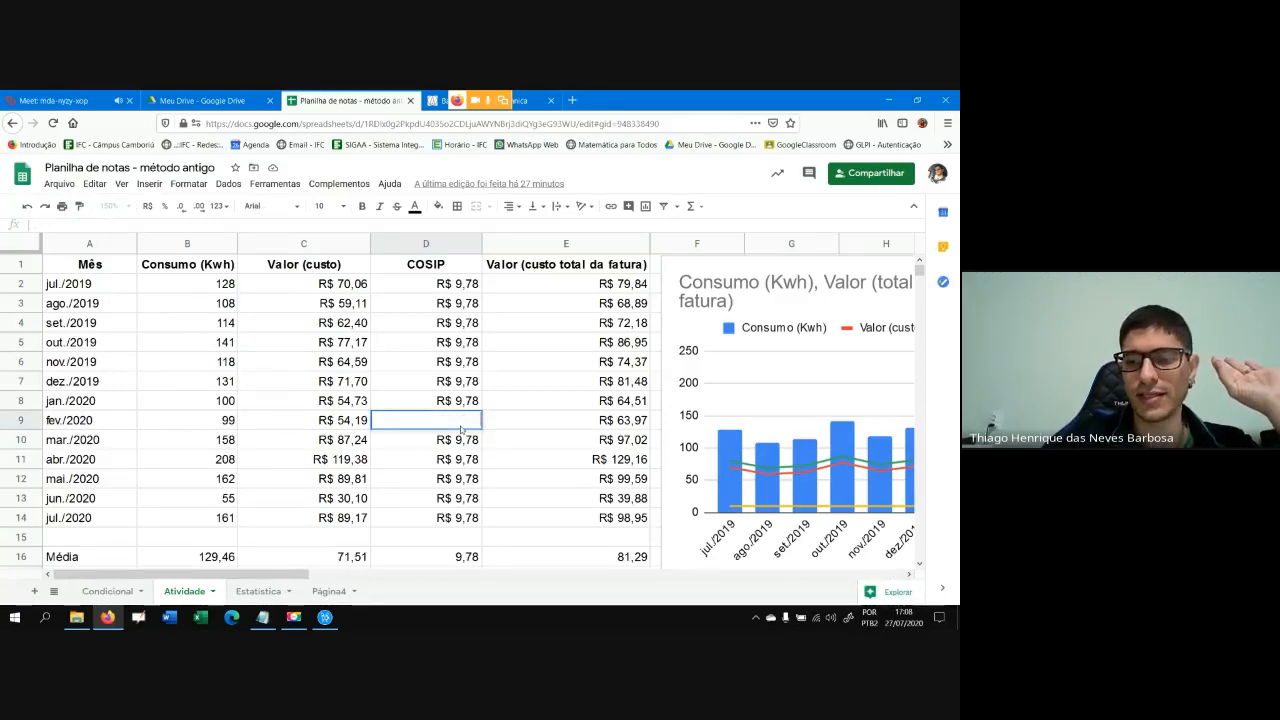
type("12")
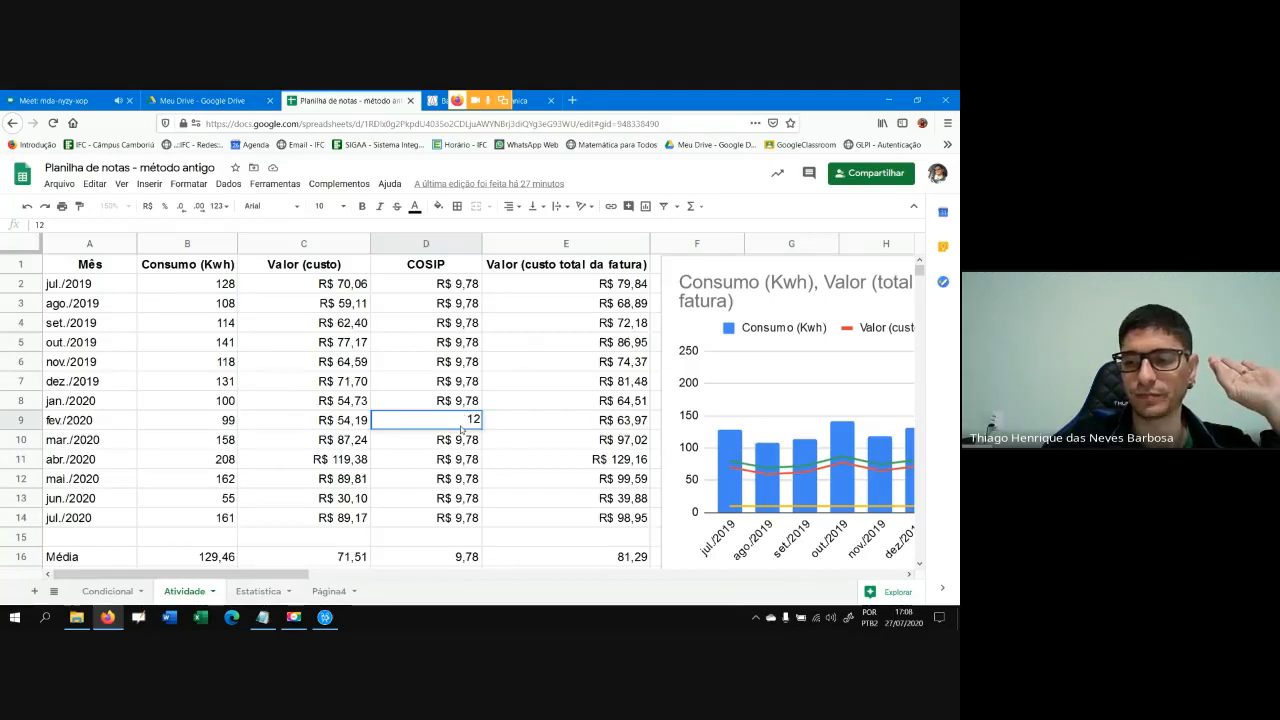
type(",0")
key("Return")
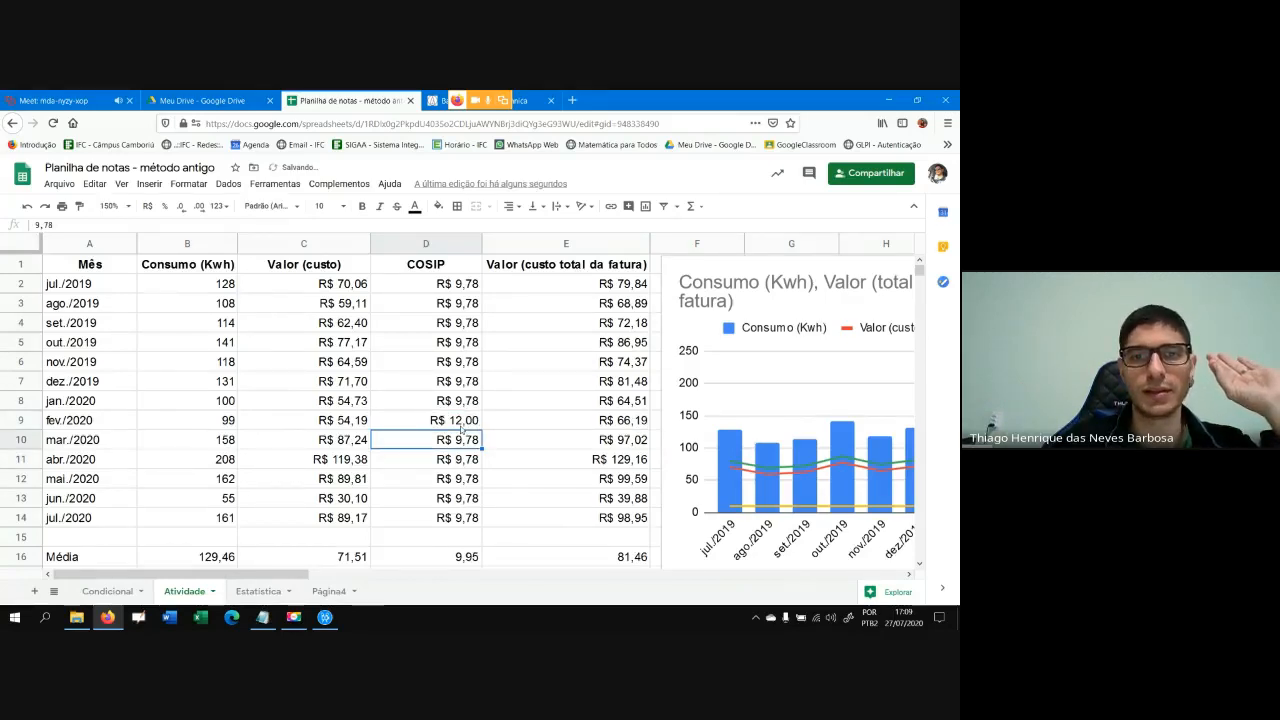
Compare the COSIP column with its recalculated average in D16 and standard deviation in D17
scroll(472, 448, "down", 1)
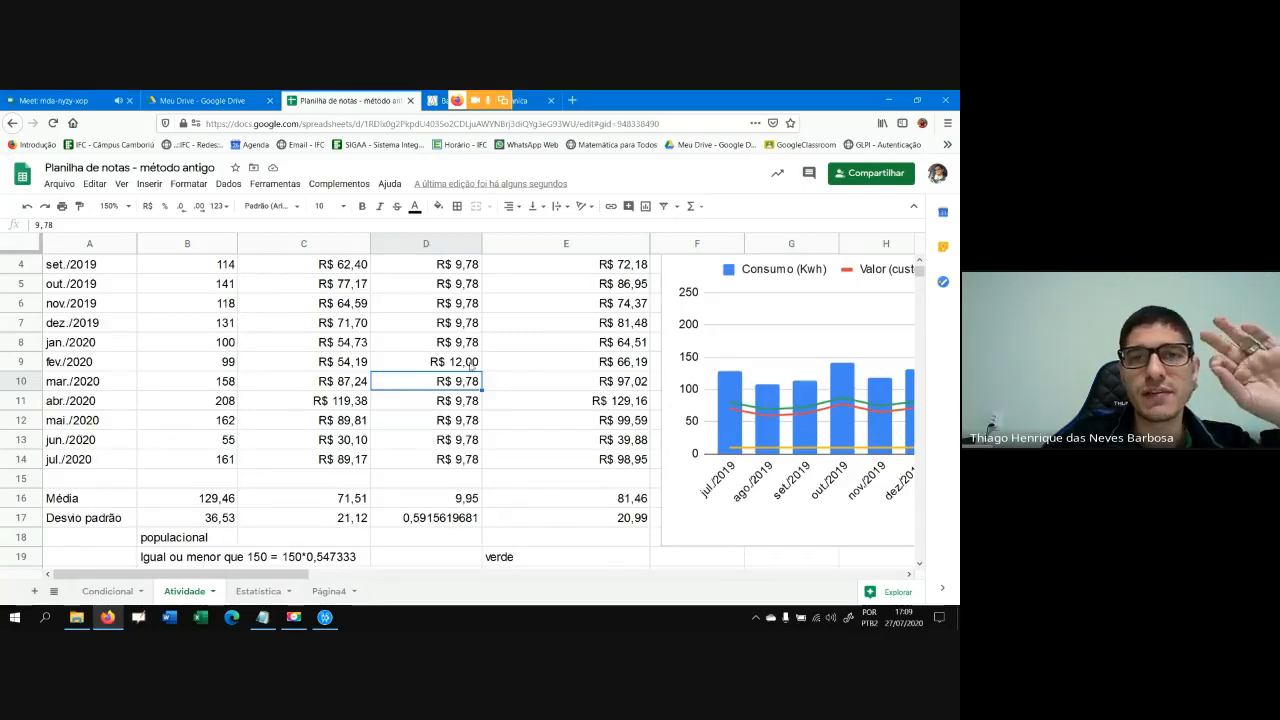
scroll(460, 362, "up", 2)
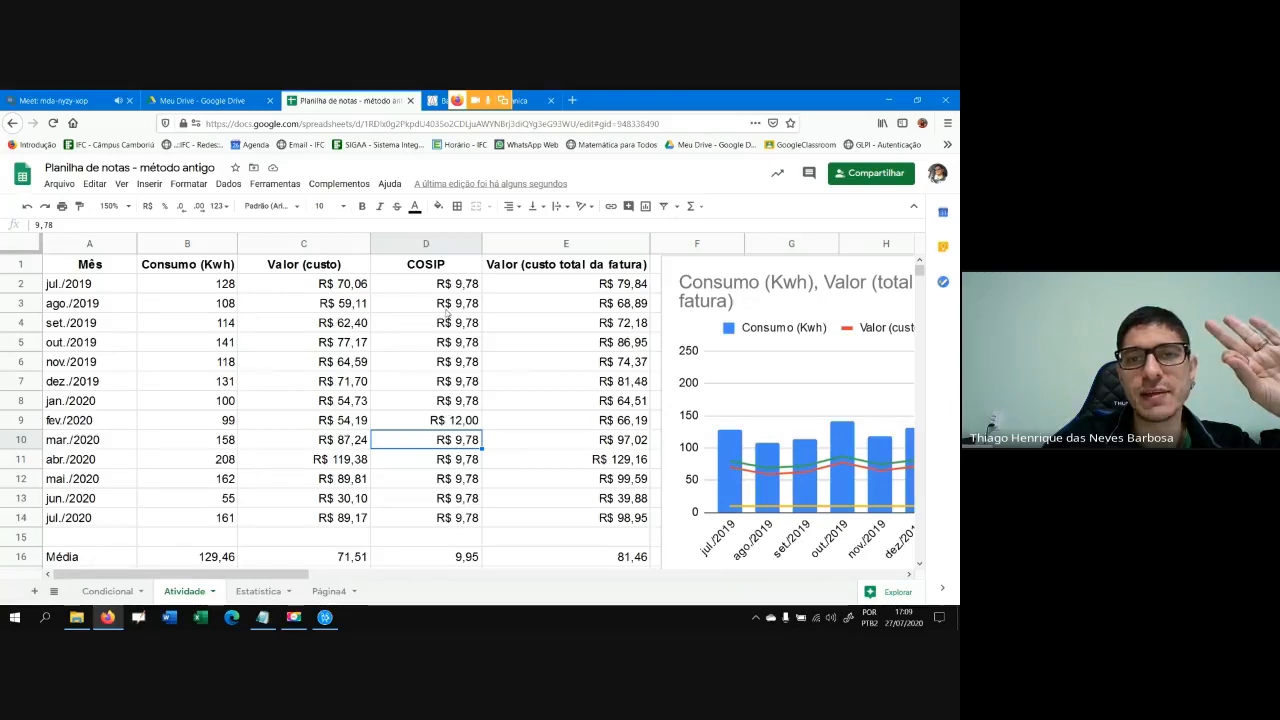
scroll(465, 535, "down", 2)
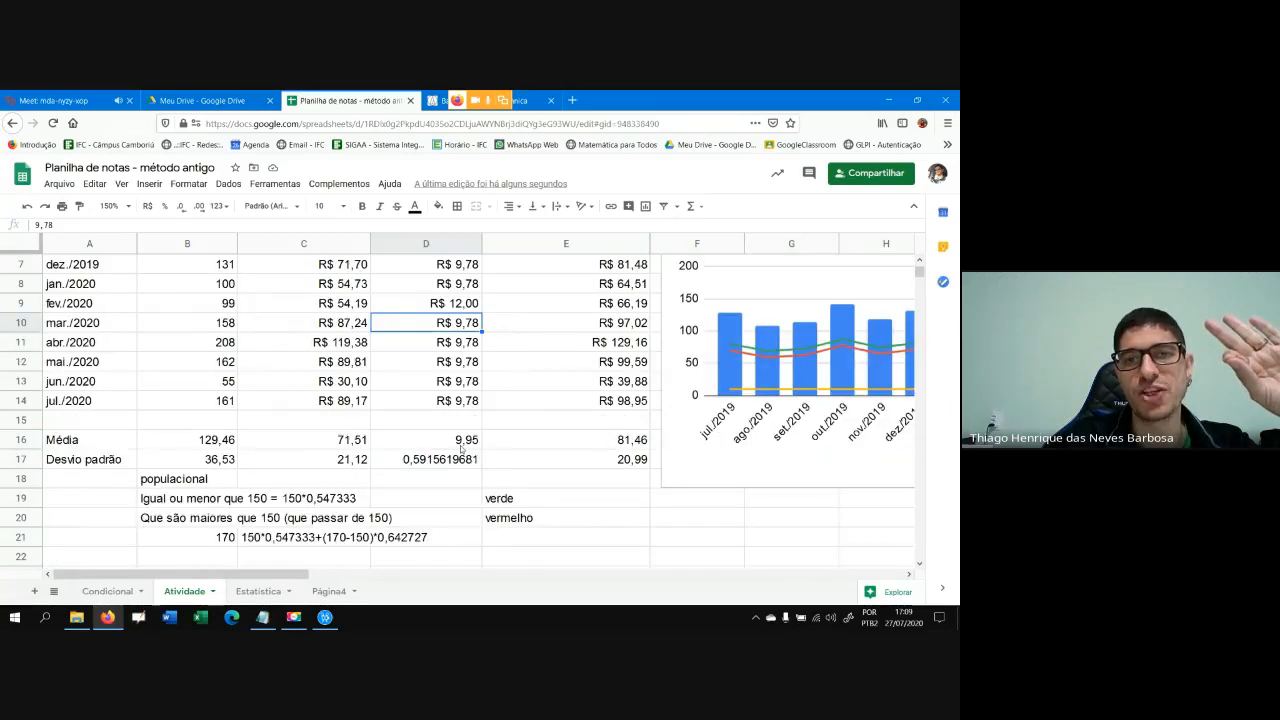
scroll(463, 428, "up", 2)
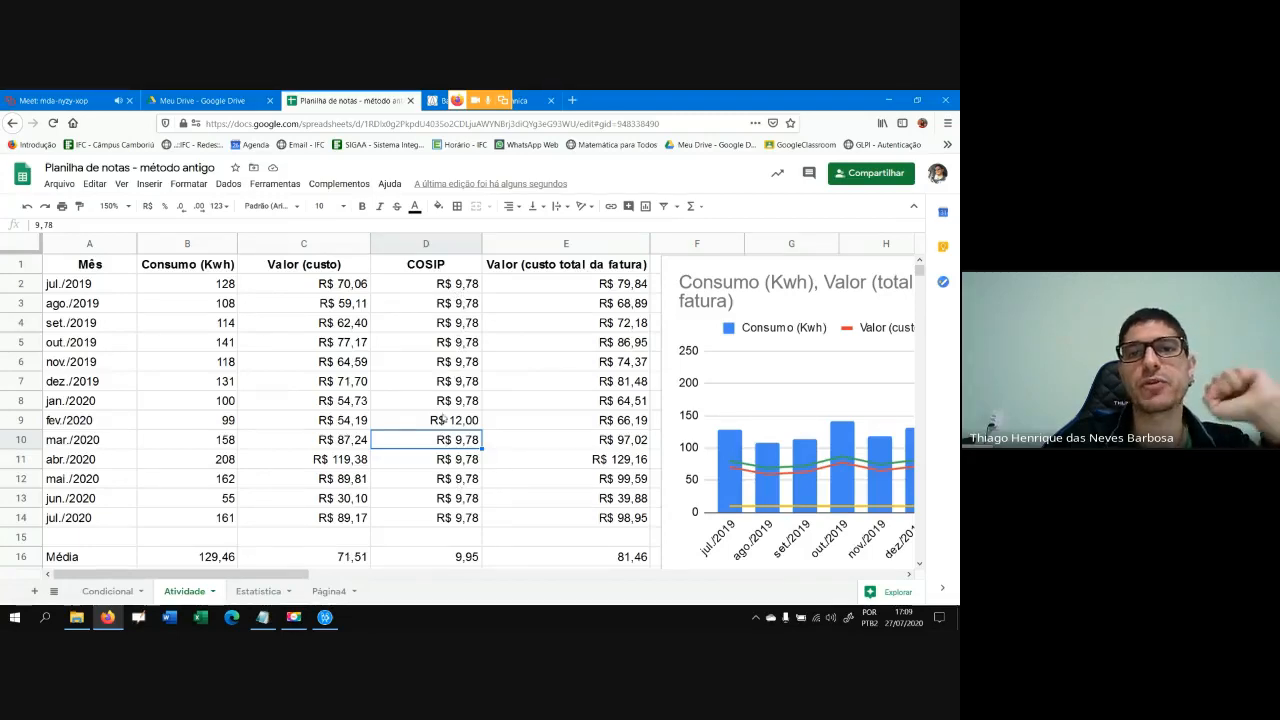
Restore the February 2020 COSIP value in D9 to 9,78
double_click(461, 420)
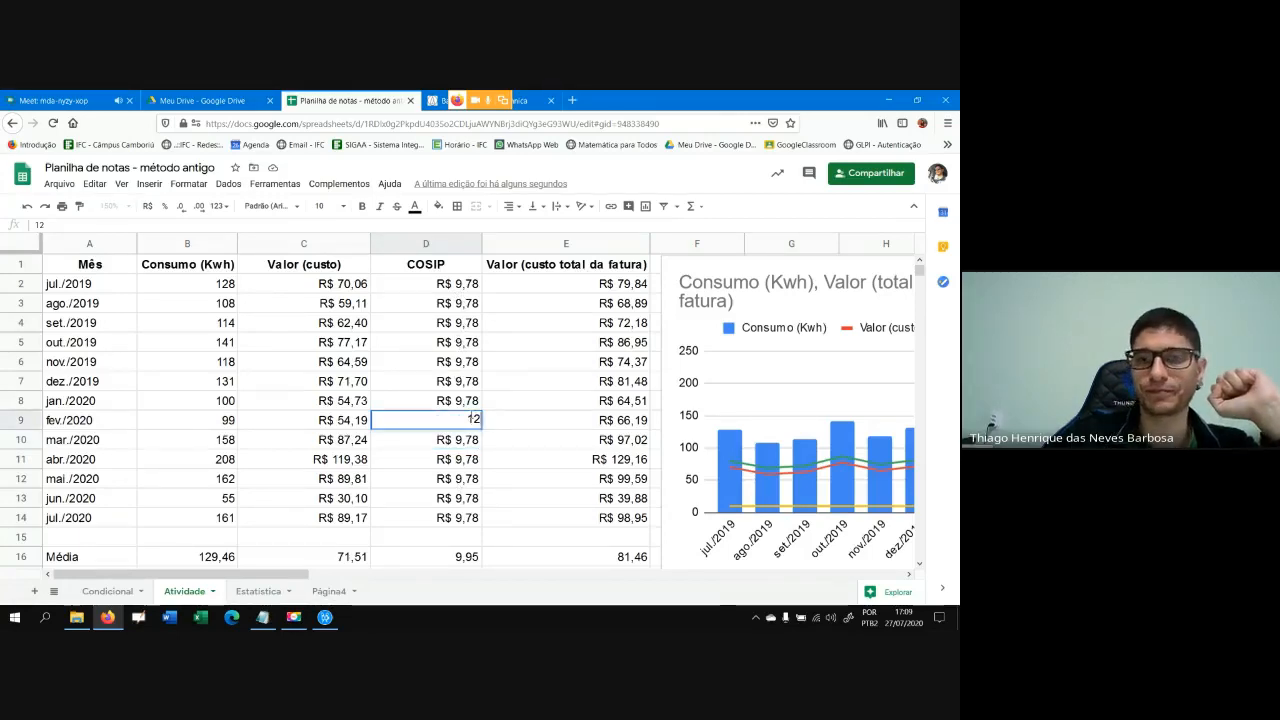
key("BackSpace")
key("BackSpace")
type("9,")
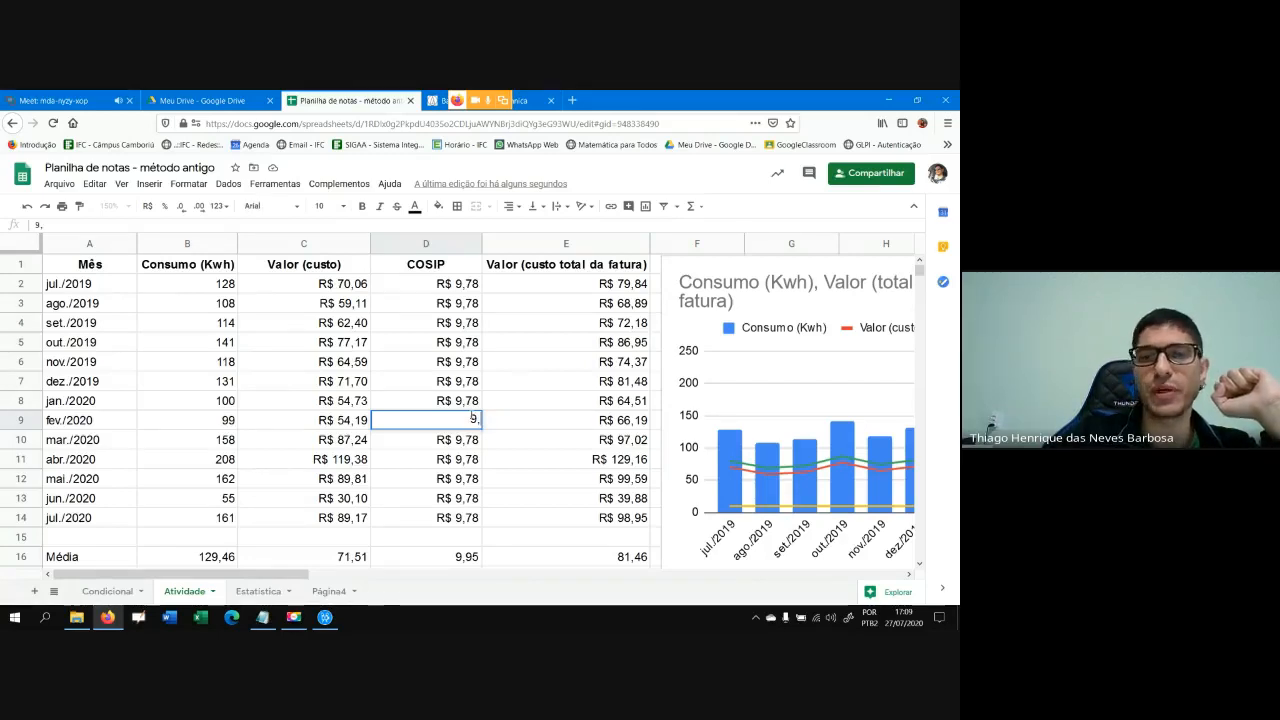
type("78")
key("Return")
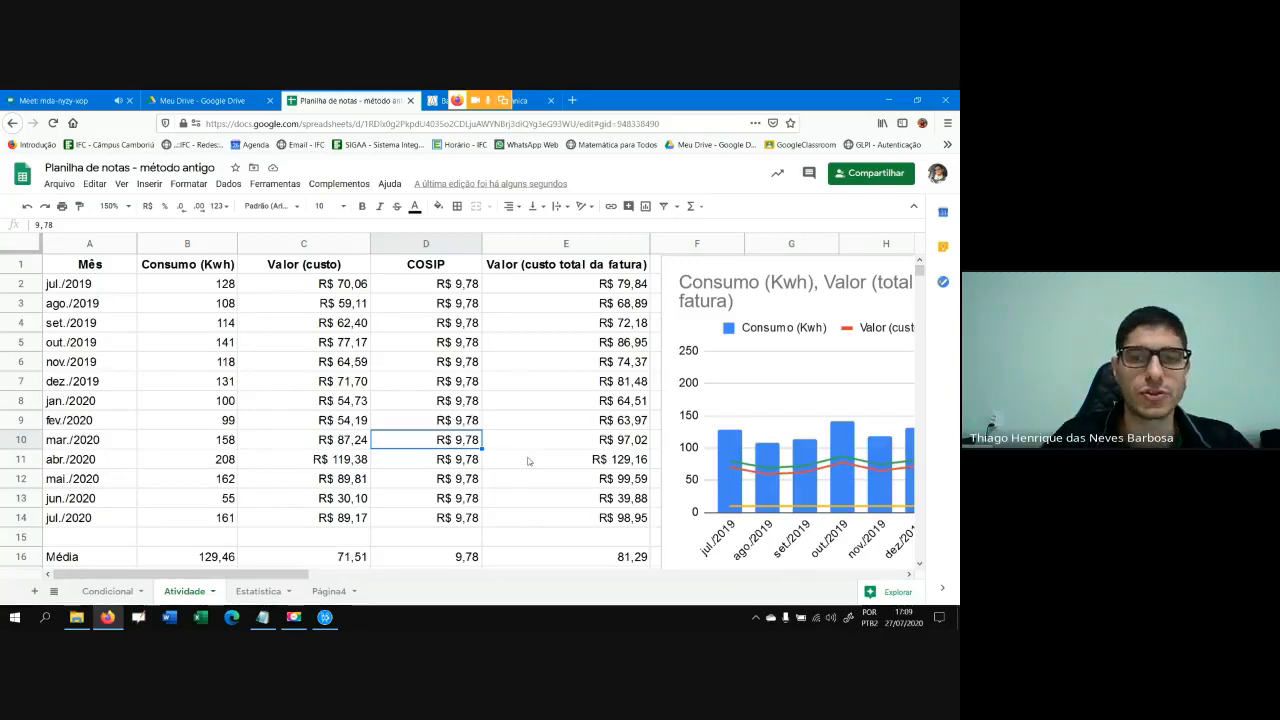
scroll(529, 461, "down", 2)
scroll(529, 461, "up", 2)
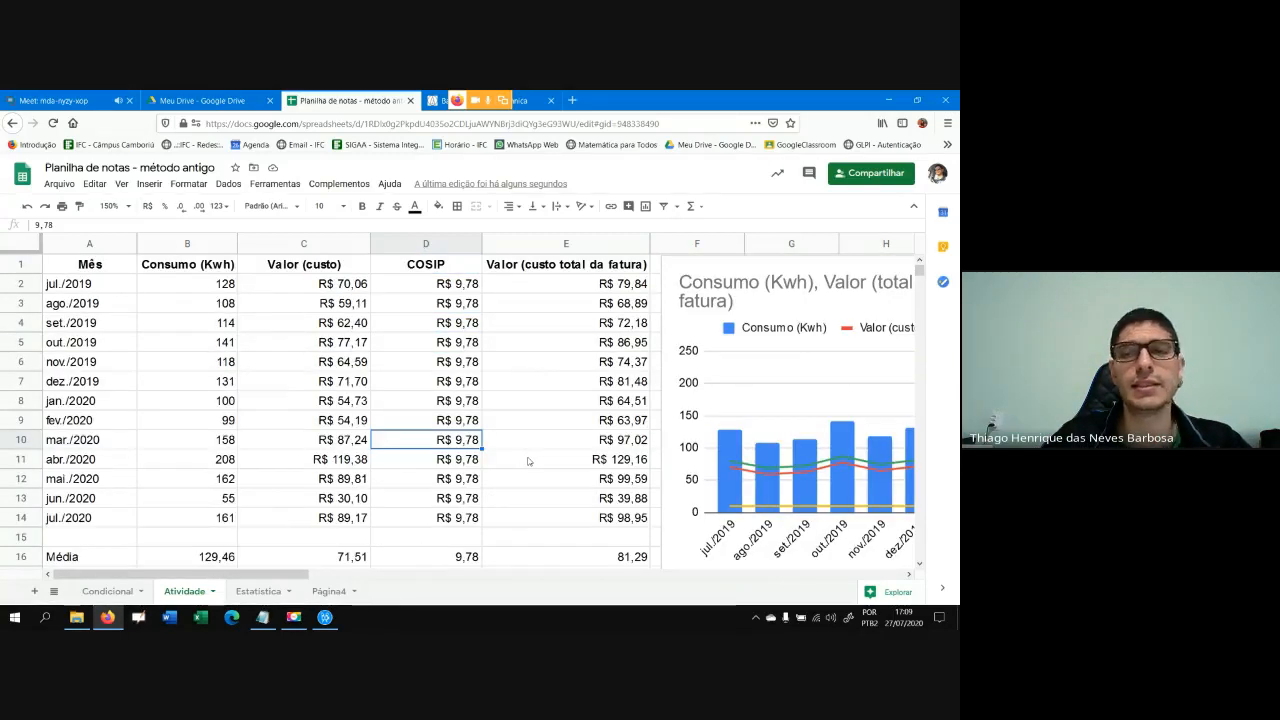
scroll(529, 461, "down", 2)
scroll(529, 464, "up", 2)
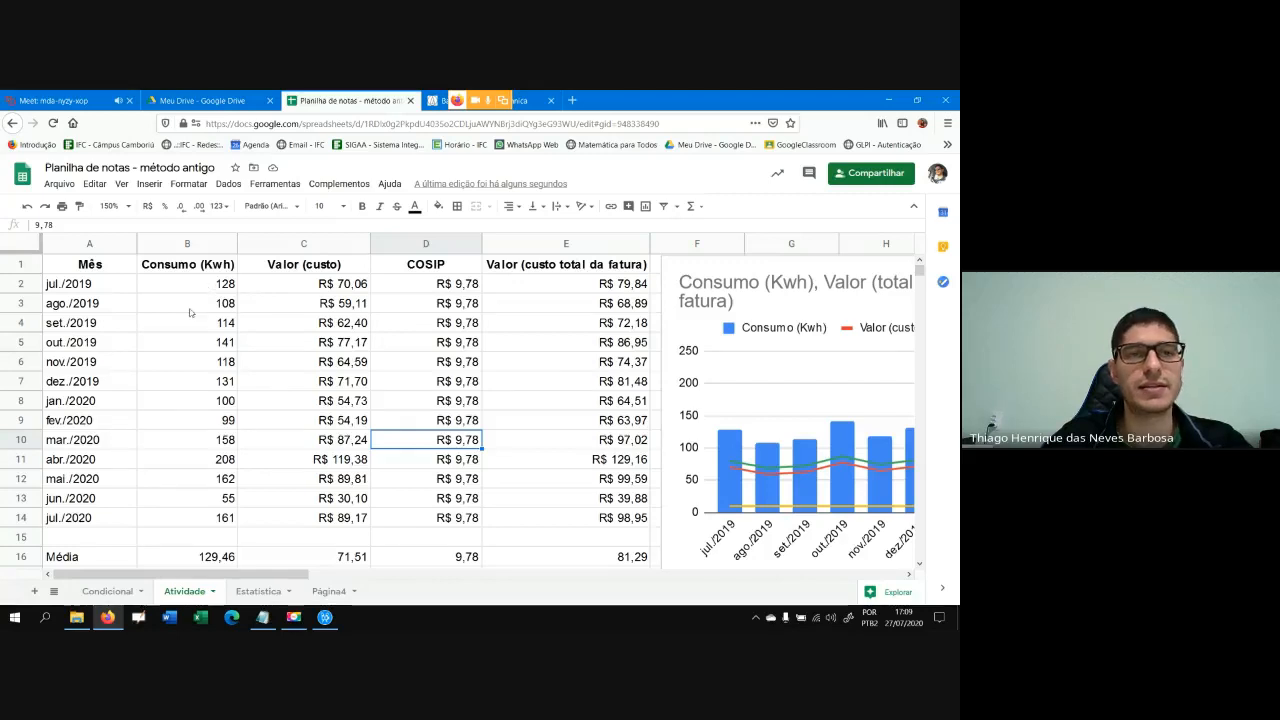
Add a conditional formatting rule to the monthly consumption values B2:B14 for values greater than (Maior que) 150
left_click_drag(186, 286, 200, 522)
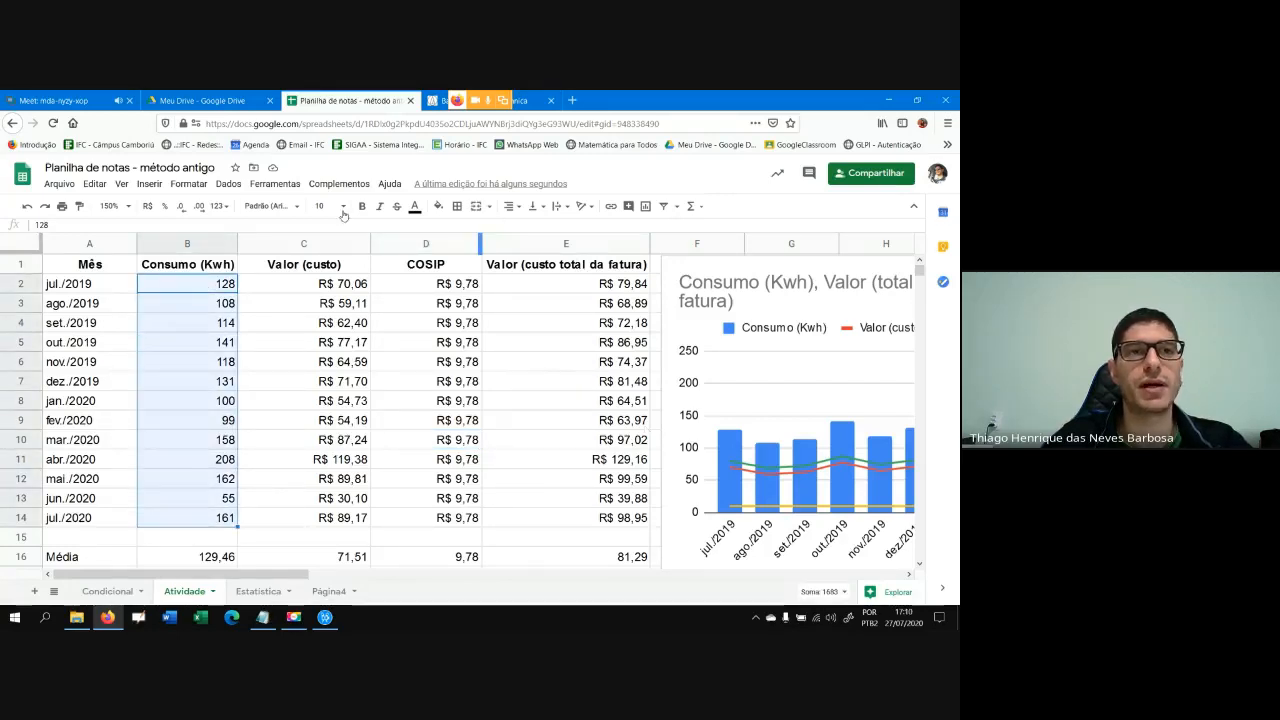
left_click(188, 184)
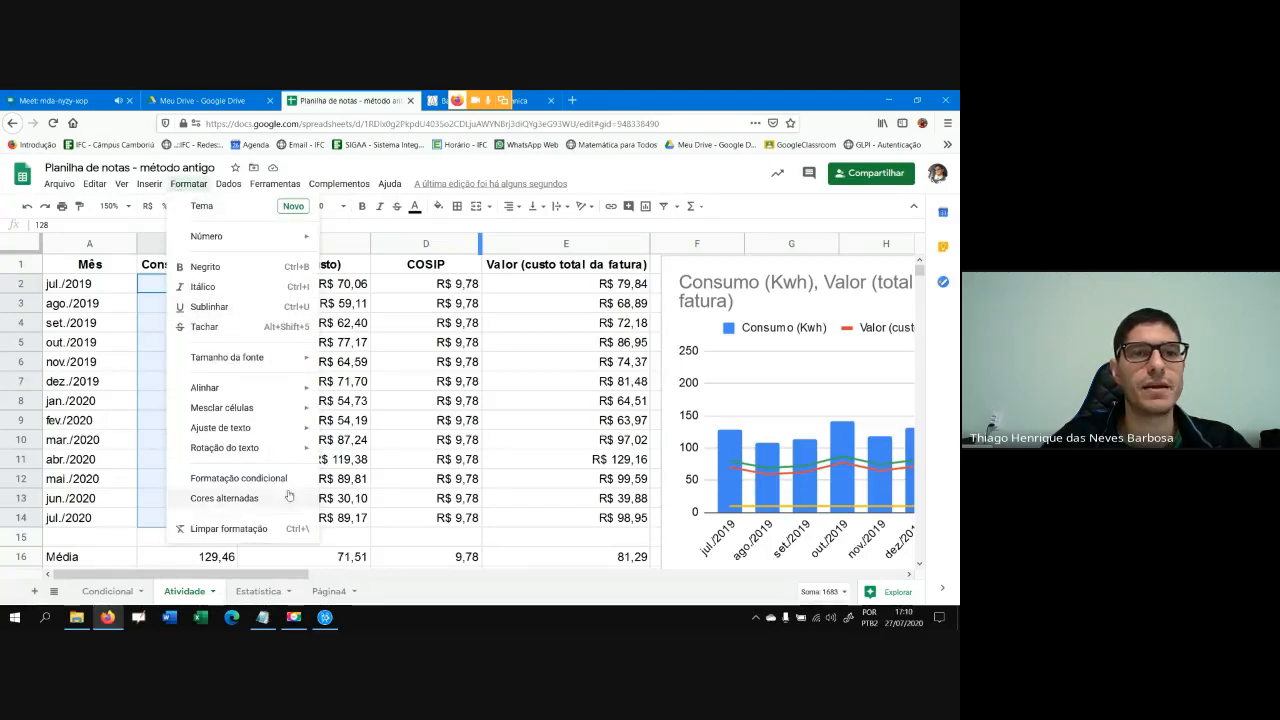
left_click(238, 478)
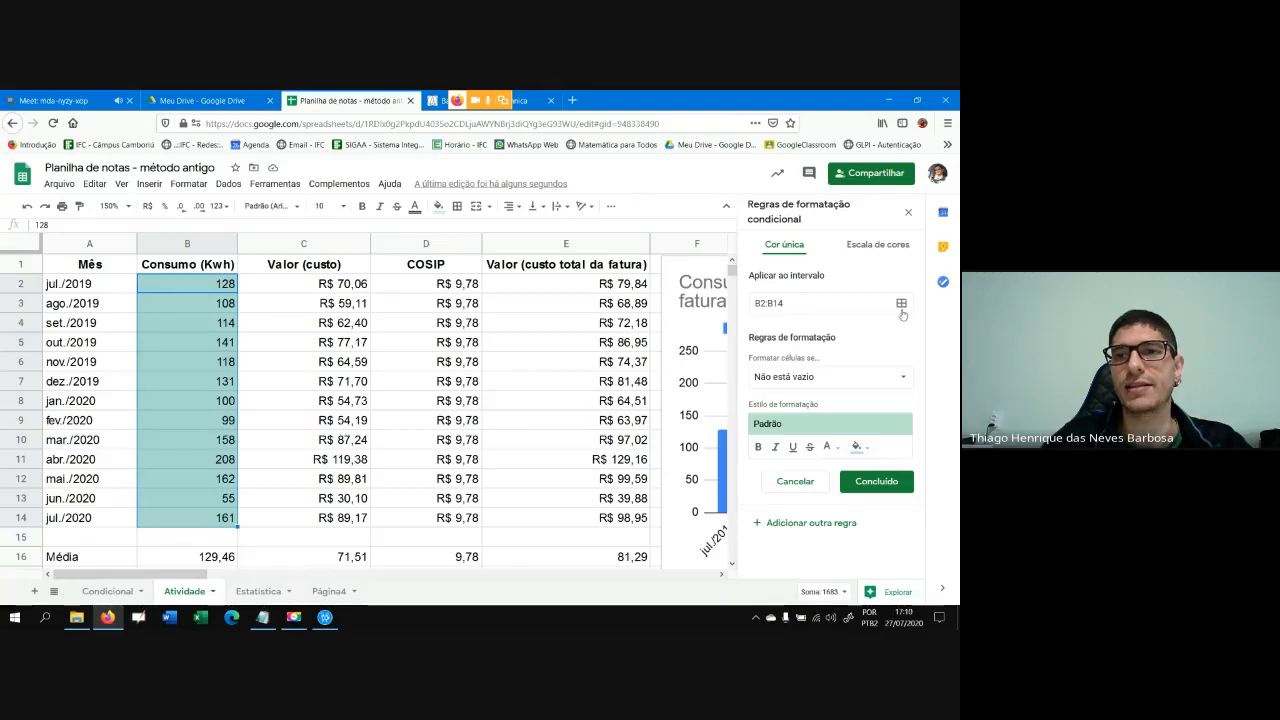
left_click(897, 372)
left_click_drag(878, 402, 885, 484)
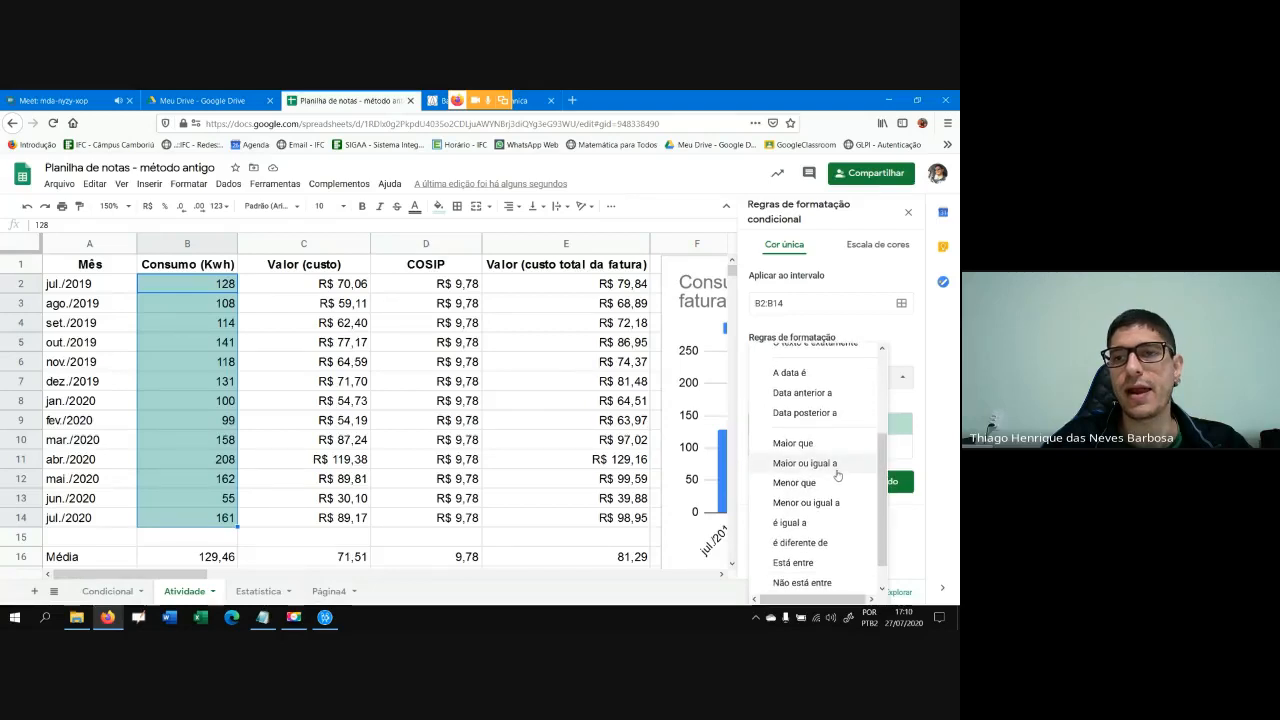
left_click(800, 446)
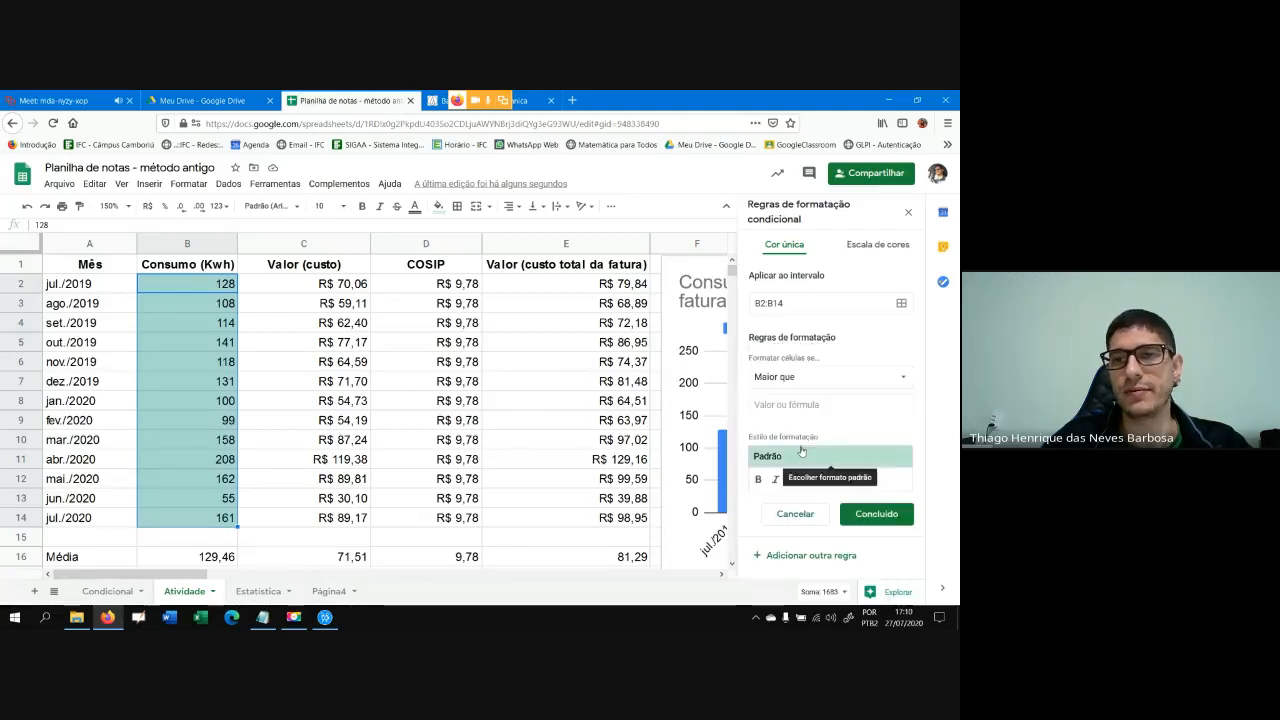
left_click(830, 404)
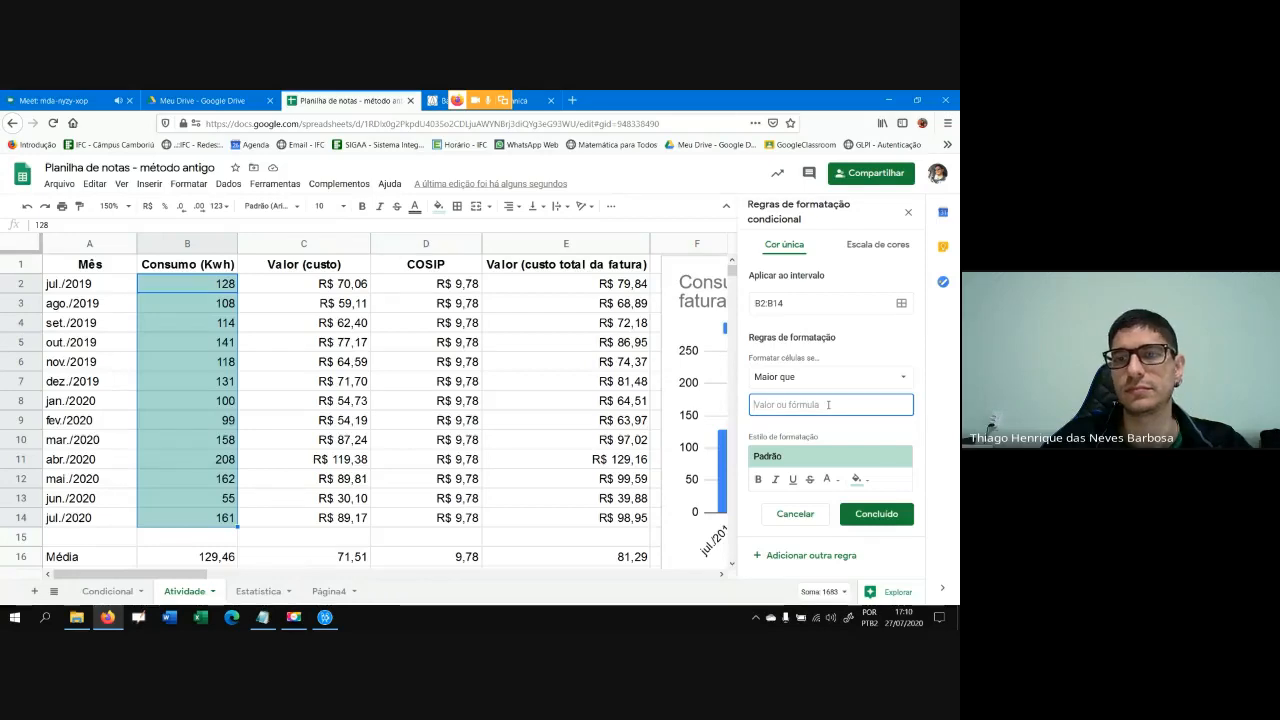
type("150")
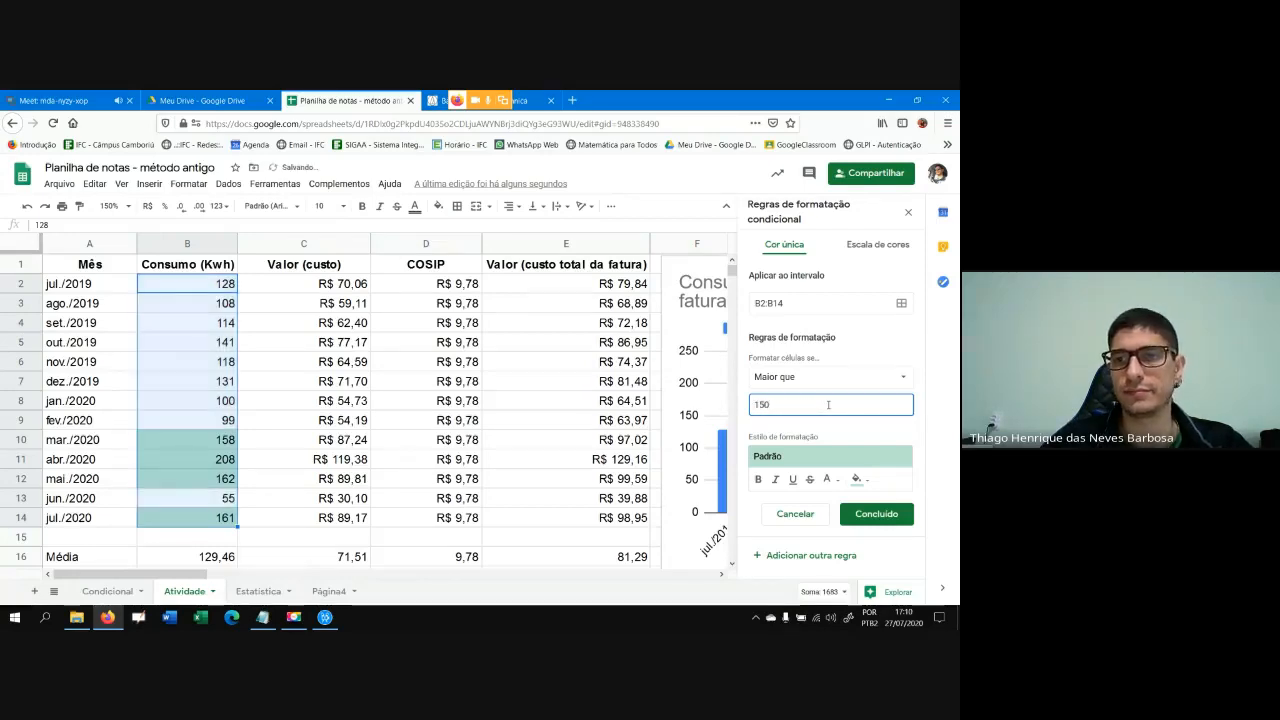
Style the greater-than-150 rule with no fill and red text, and save the rule
left_click(866, 432)
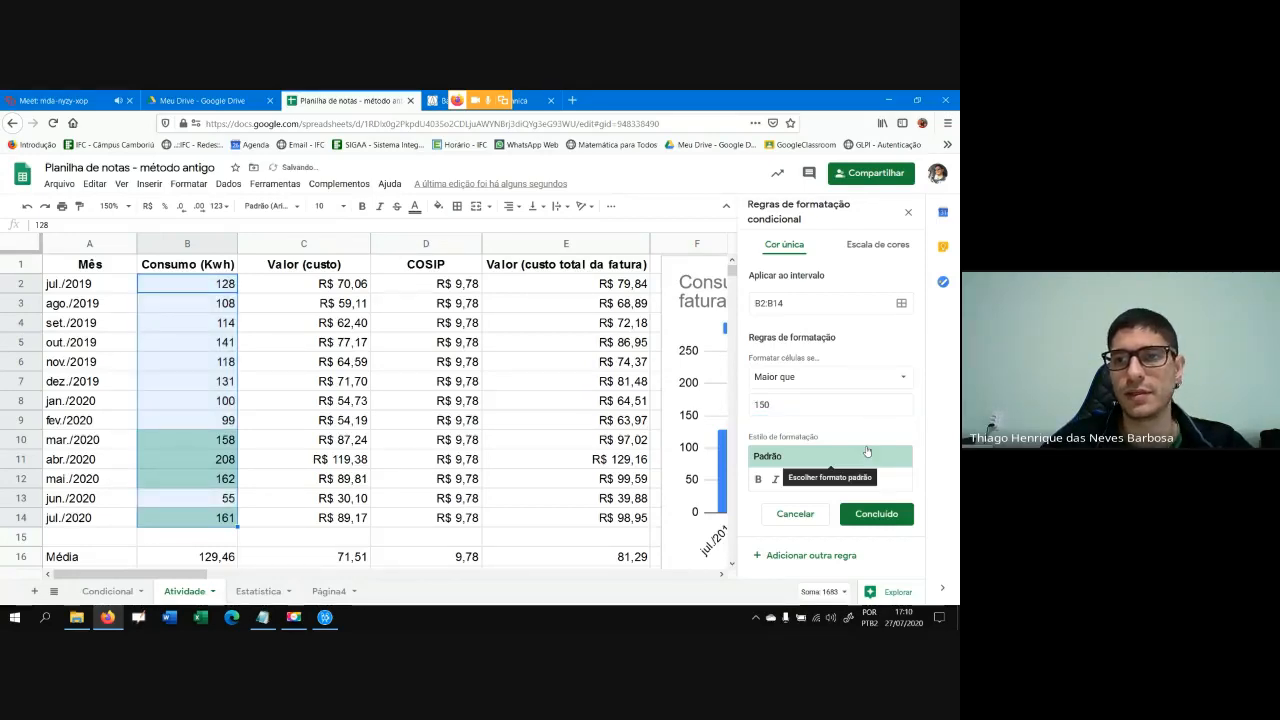
left_click(866, 482)
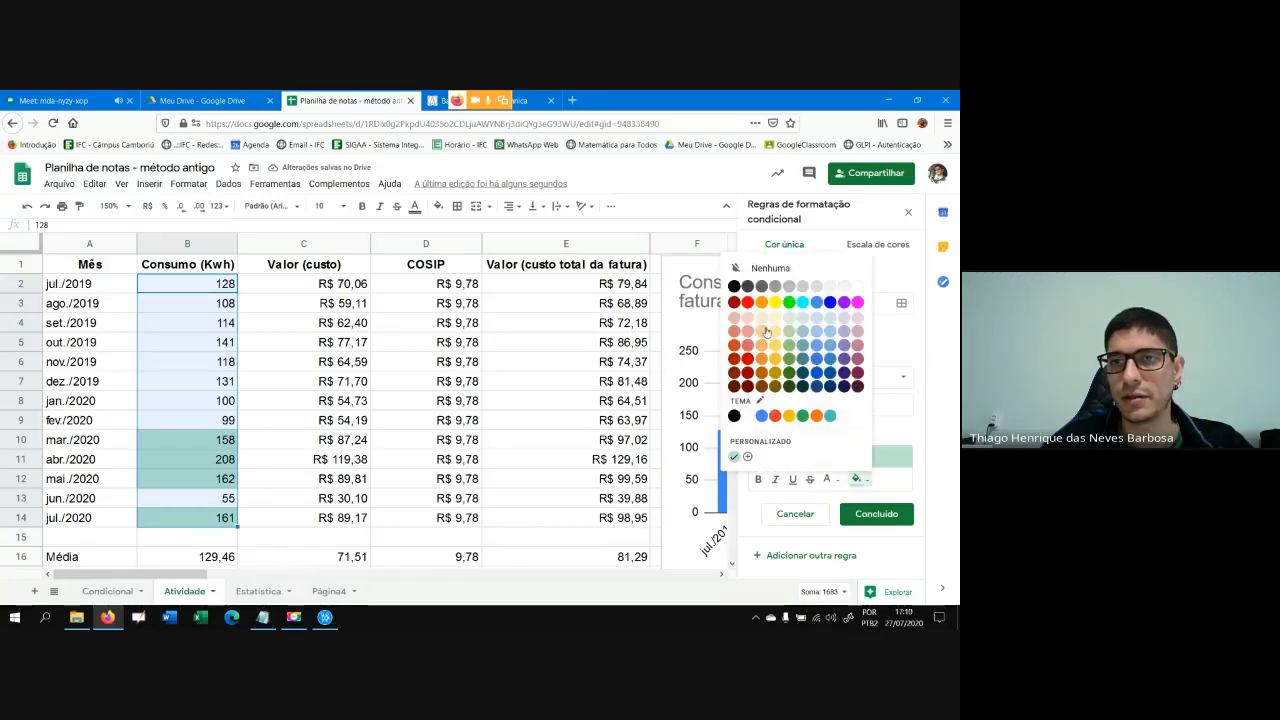
left_click(780, 268)
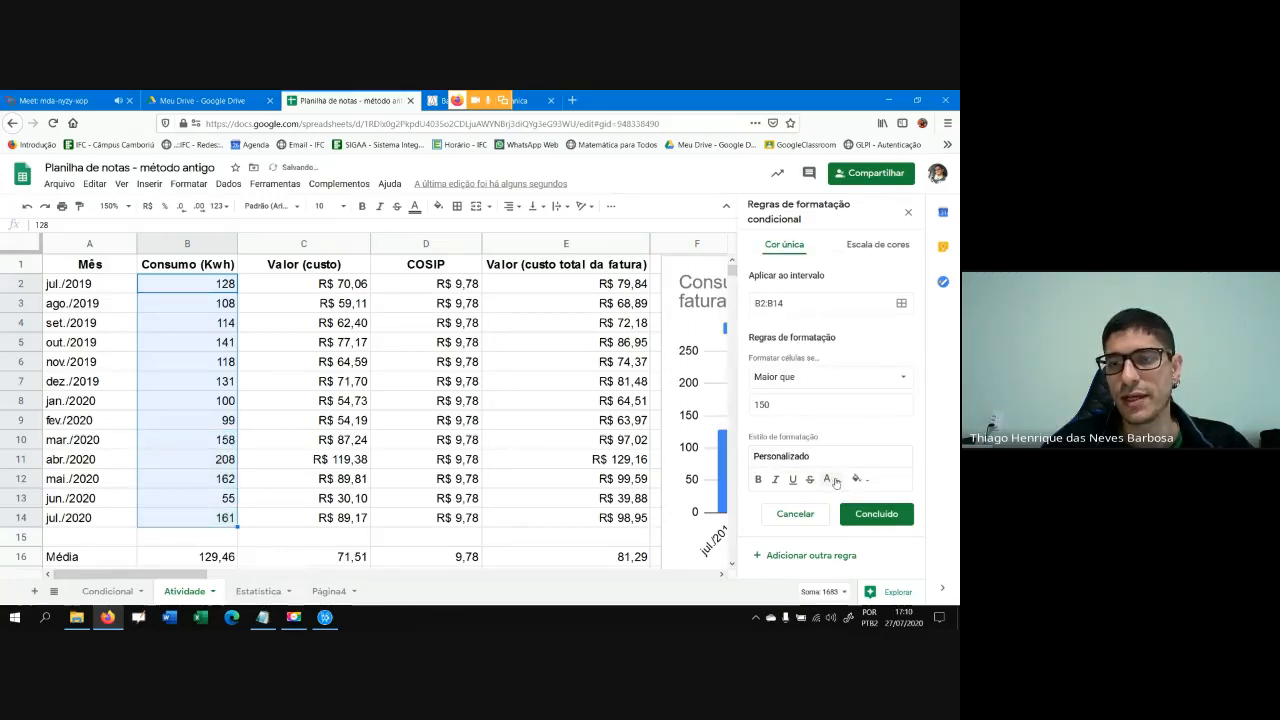
left_click(828, 480)
left_click(720, 311)
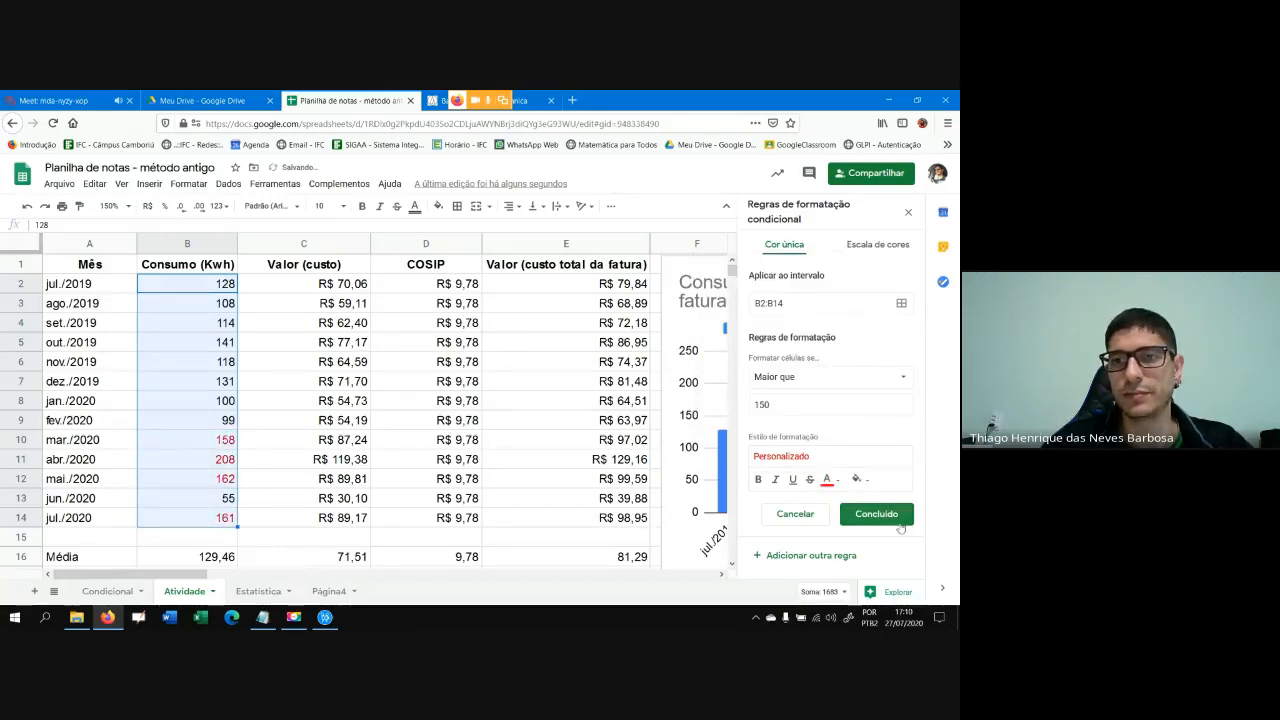
left_click(876, 513)
left_click(266, 438)
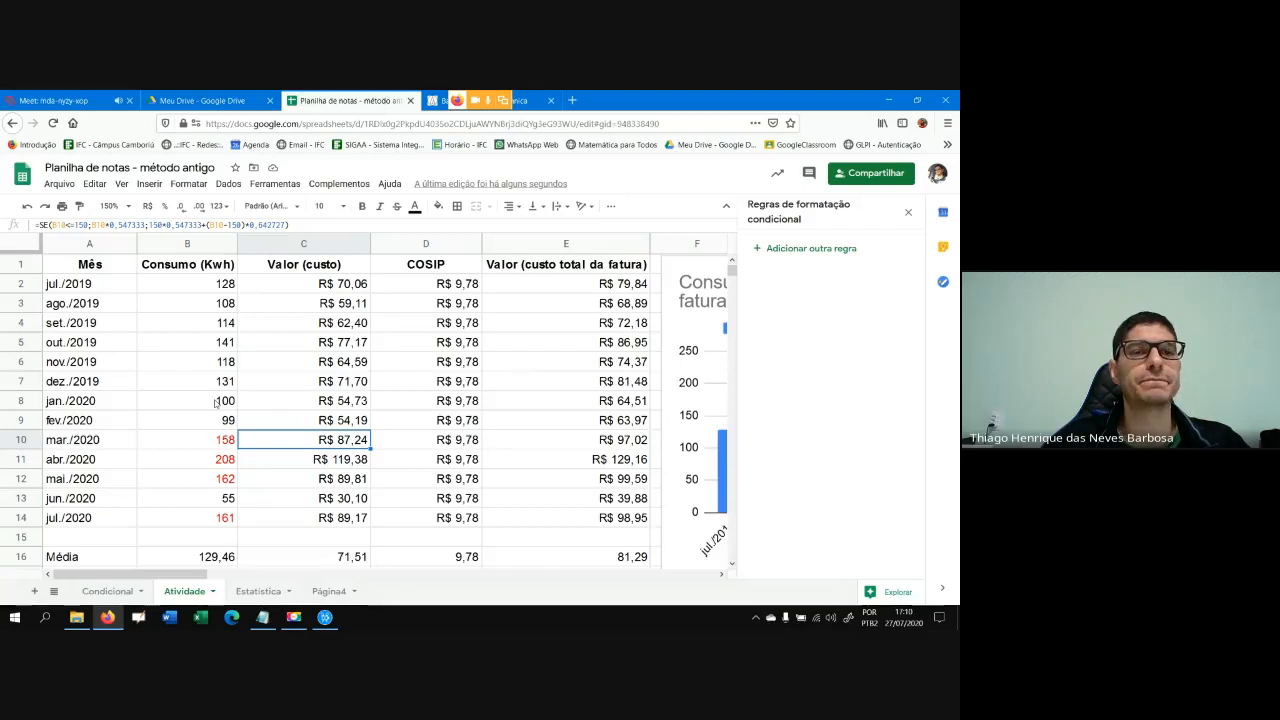
Add a second conditional formatting rule to B2:B14 for values less than or equal to (Menor ou igual a) 150
left_click_drag(184, 287, 195, 525)
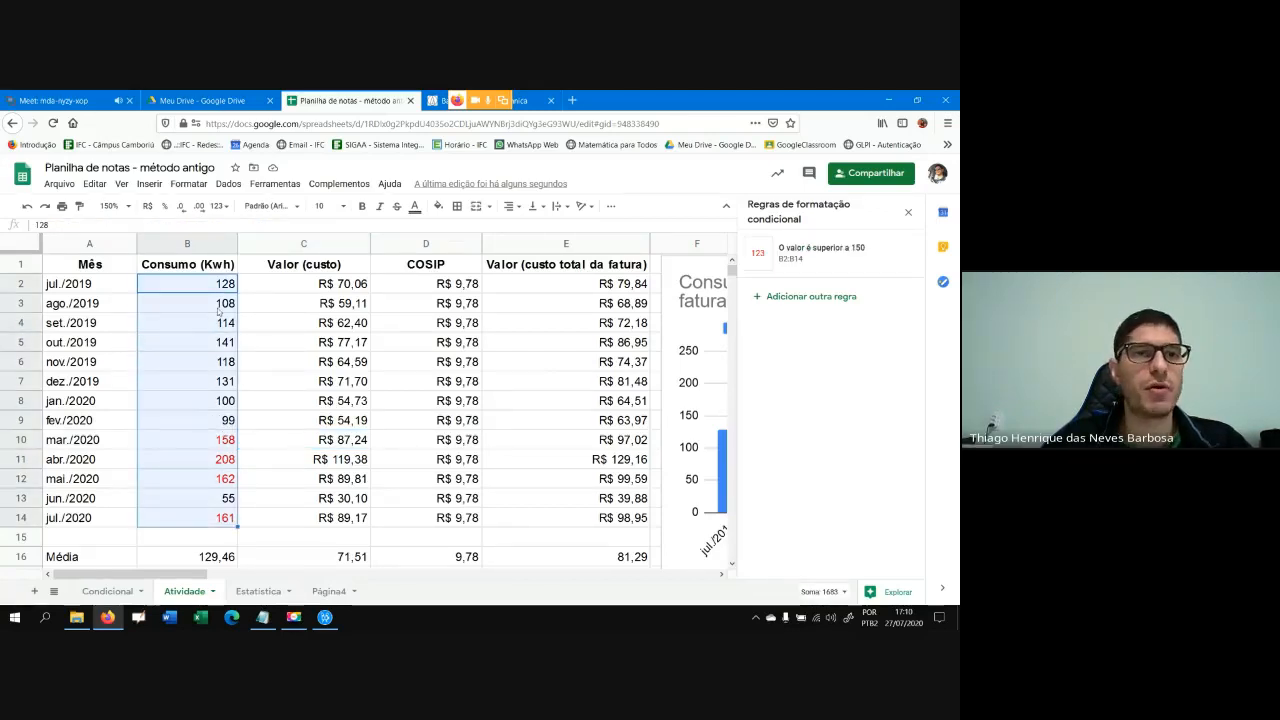
left_click(836, 300)
left_click(905, 384)
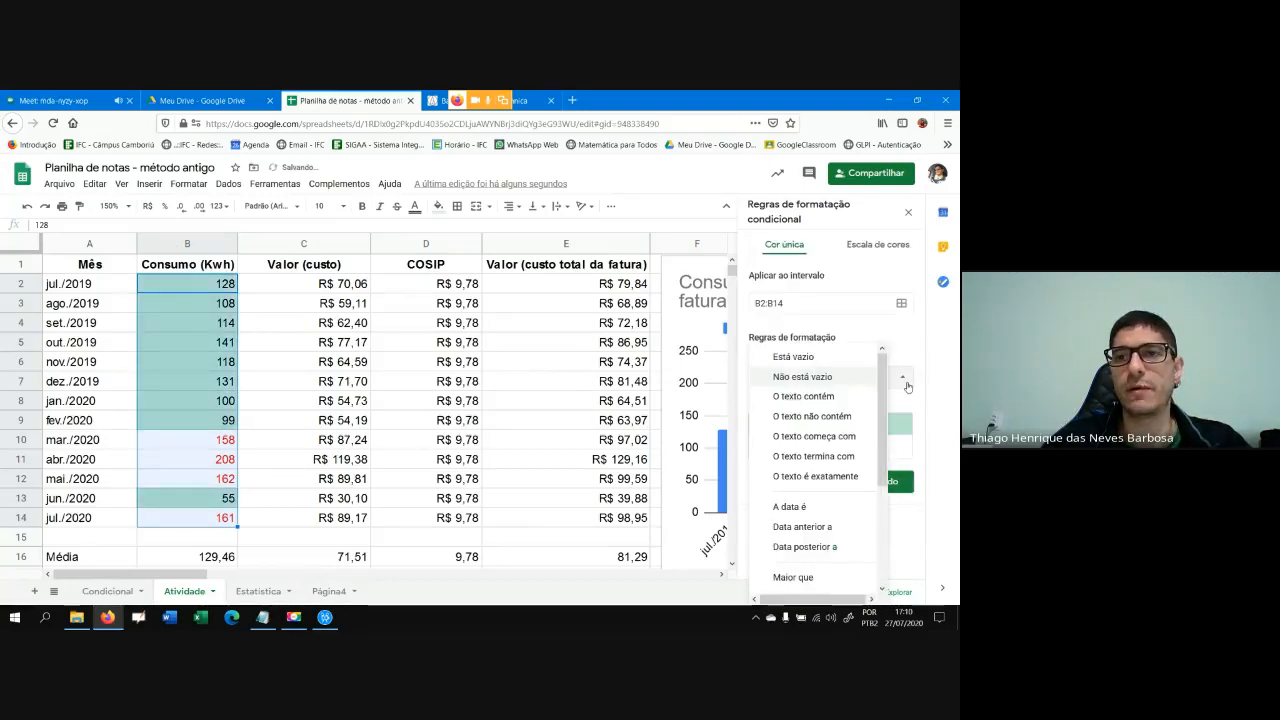
left_click_drag(884, 448, 884, 514)
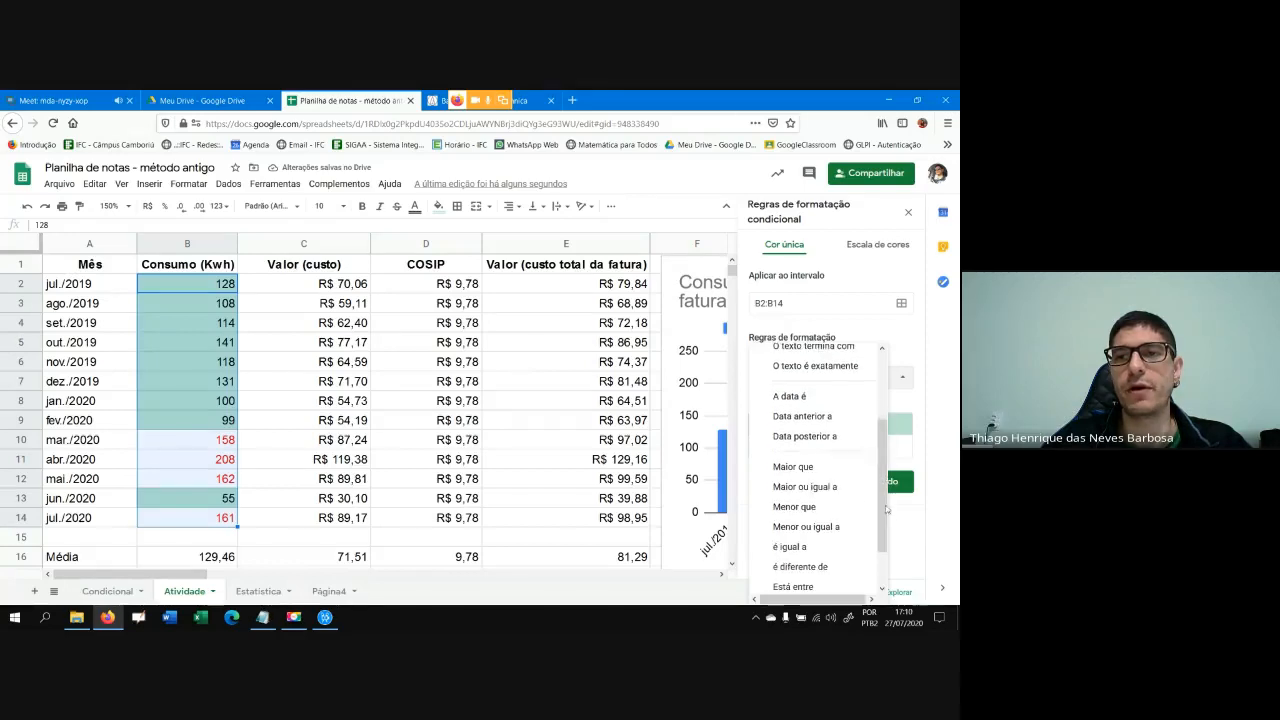
left_click(820, 526)
left_click(815, 402)
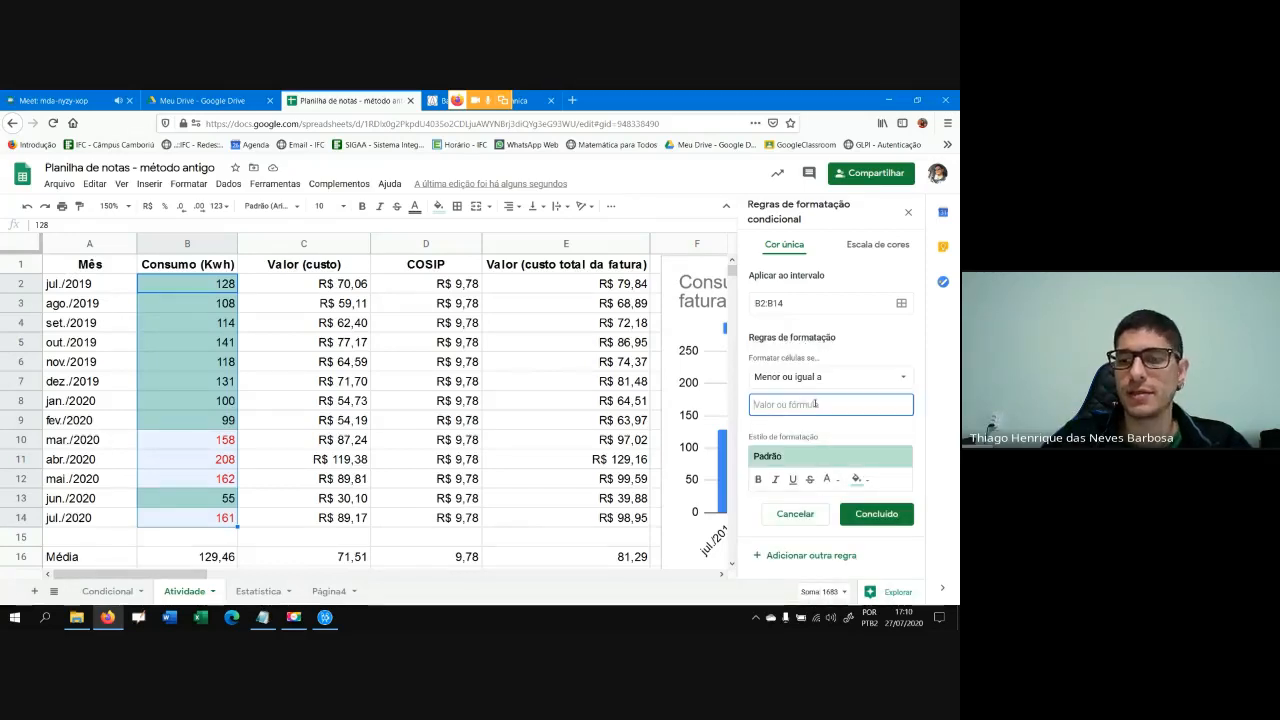
type("150")
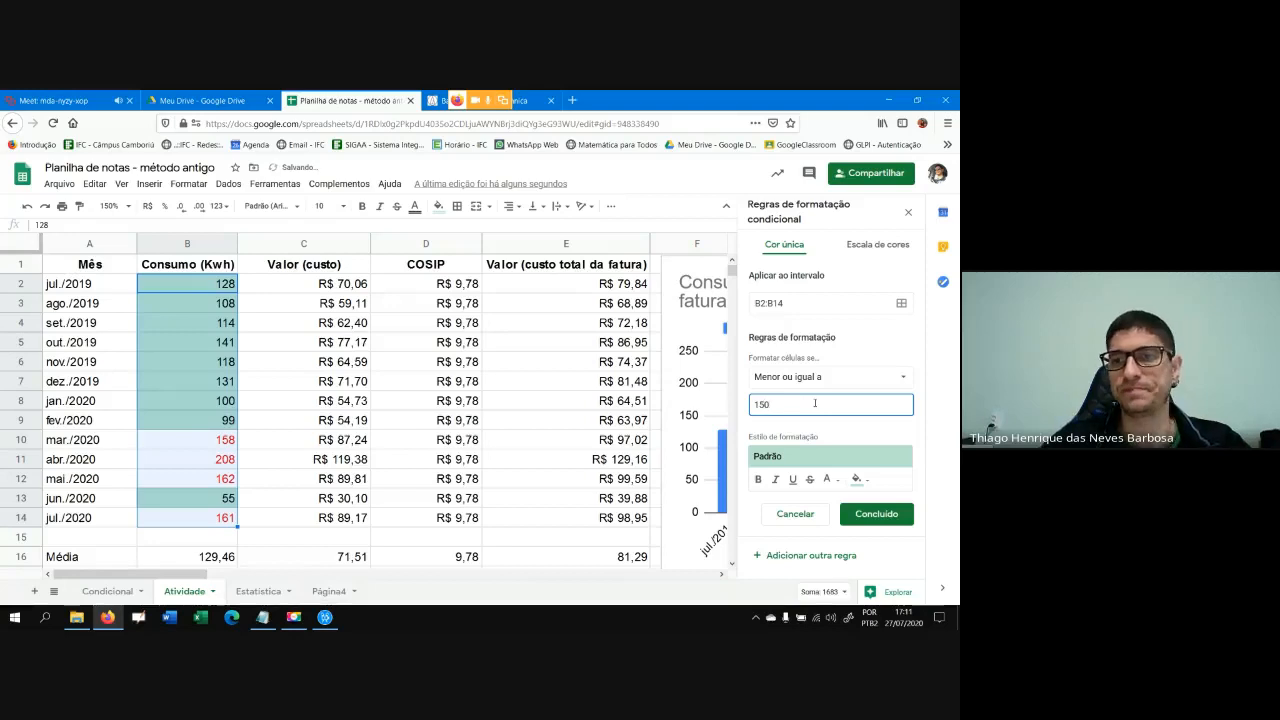
Style the less-than-or-equal rule with blue text and no background fill, and save the rule
left_click(857, 479)
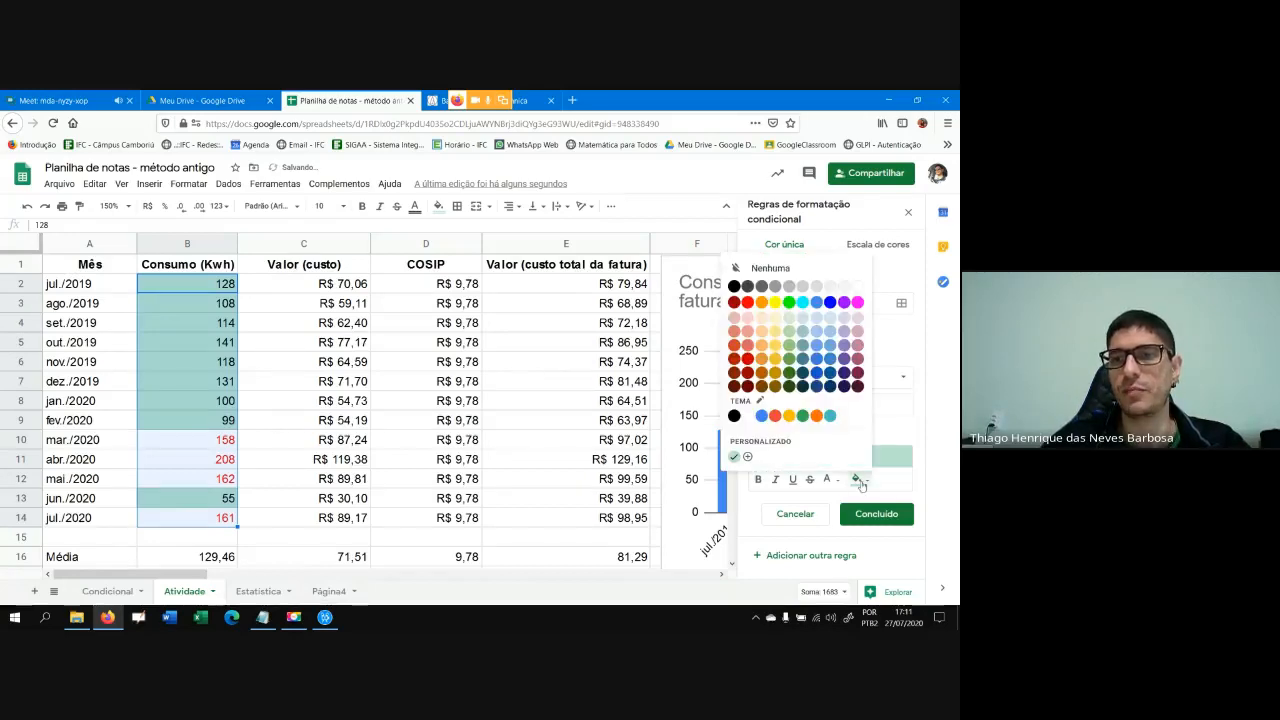
left_click(762, 417)
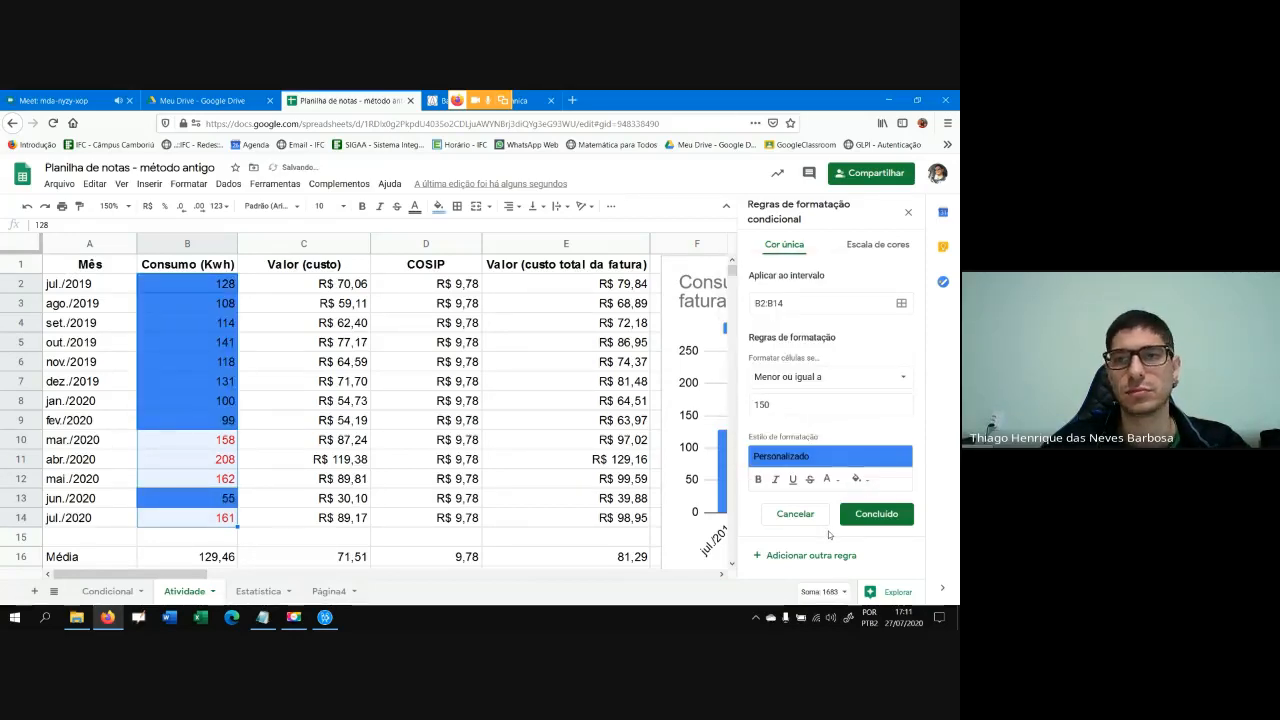
left_click(857, 479)
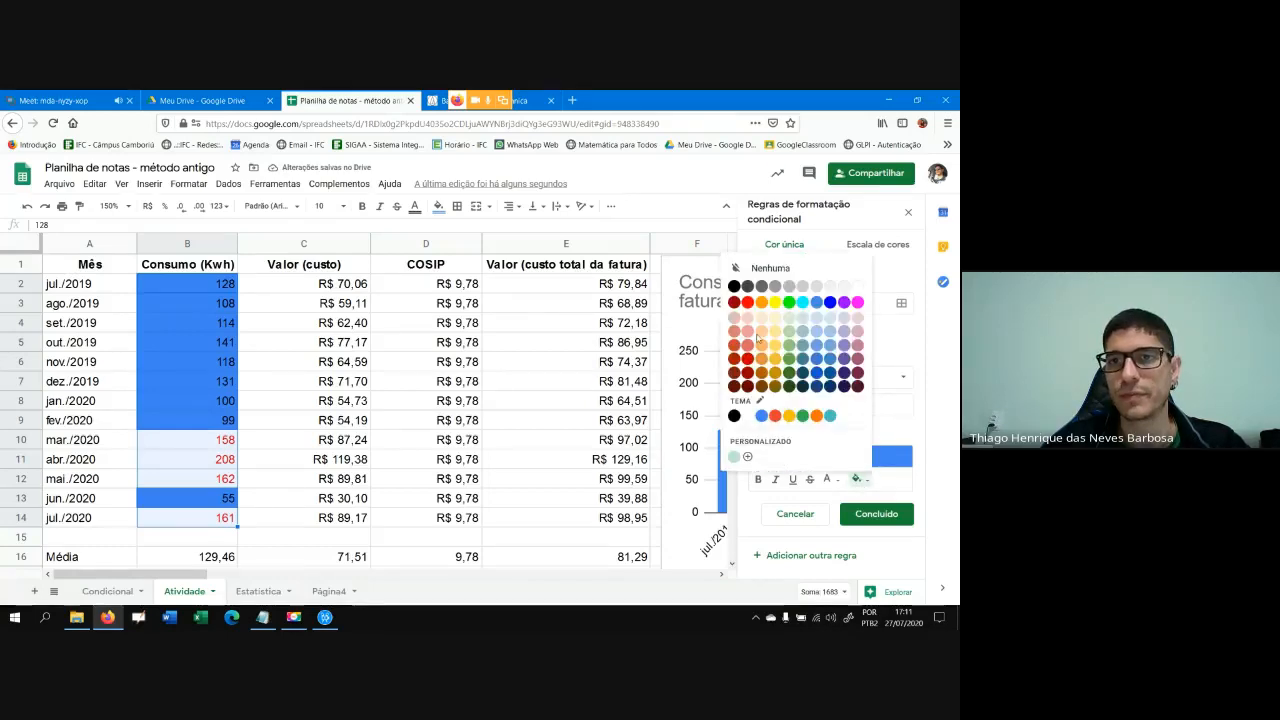
left_click(757, 340)
left_click(829, 480)
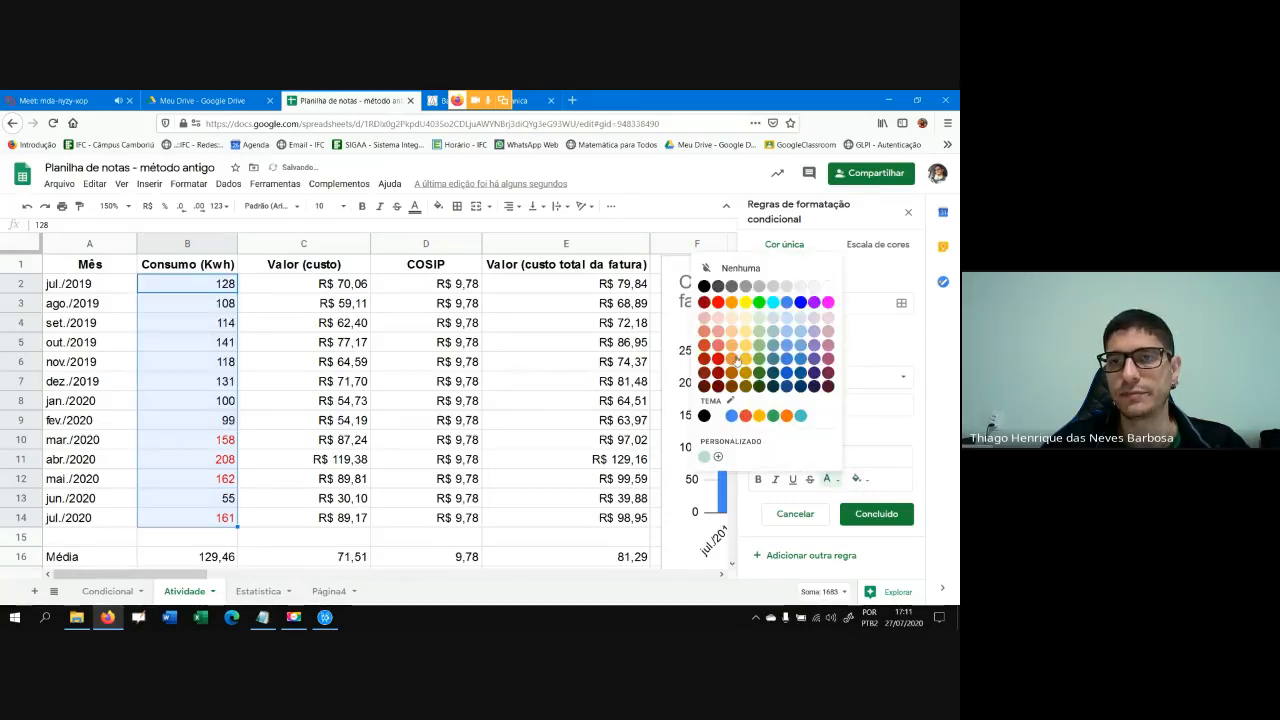
left_click(731, 415)
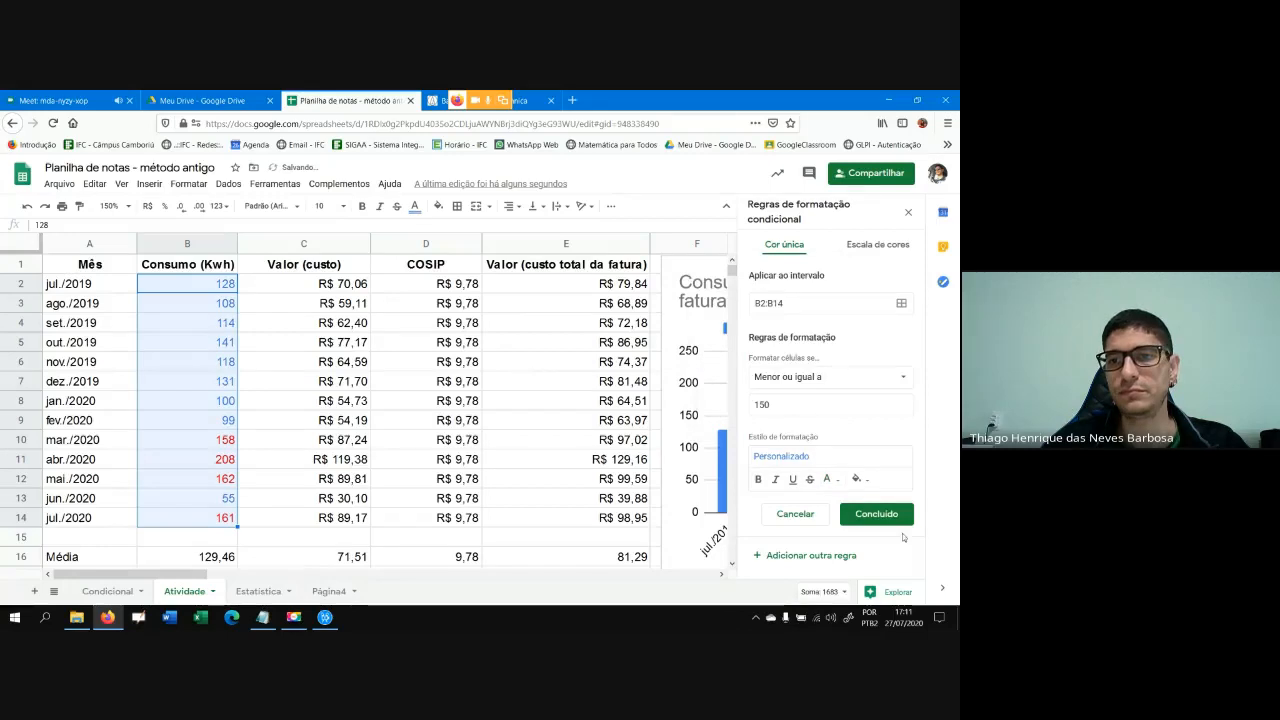
left_click(888, 518)
left_click(316, 440)
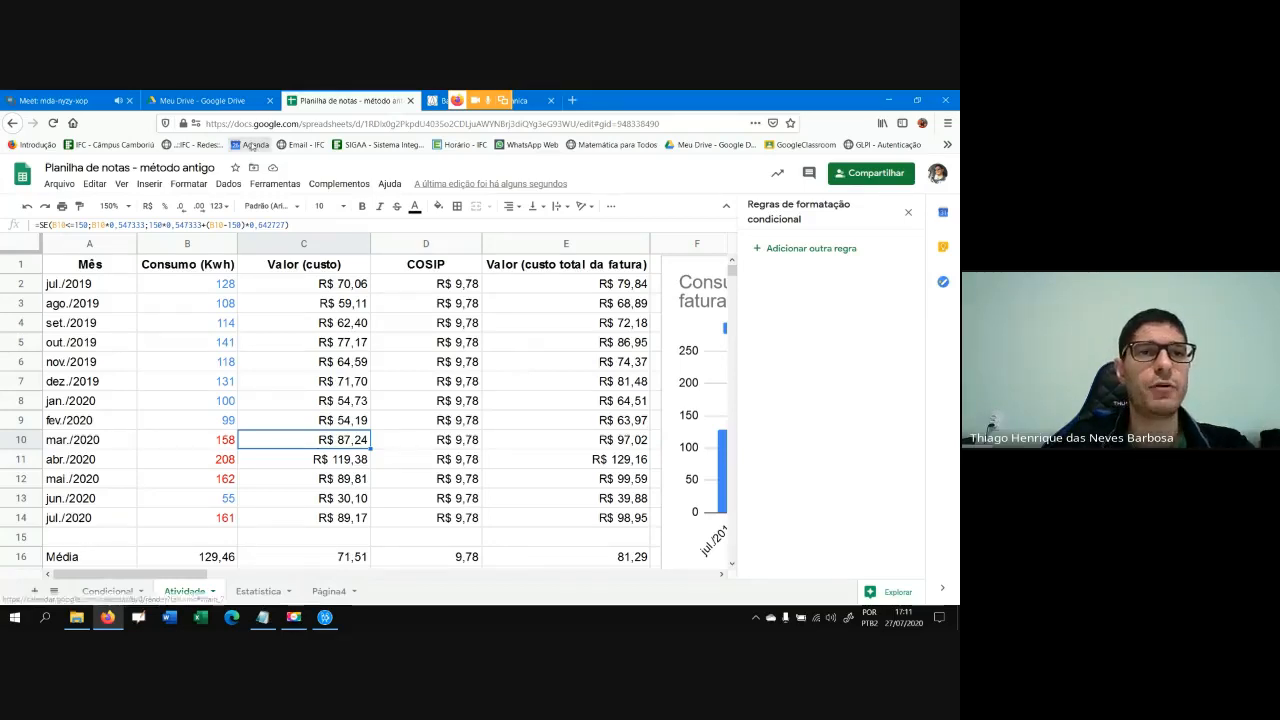
left_click(188, 184)
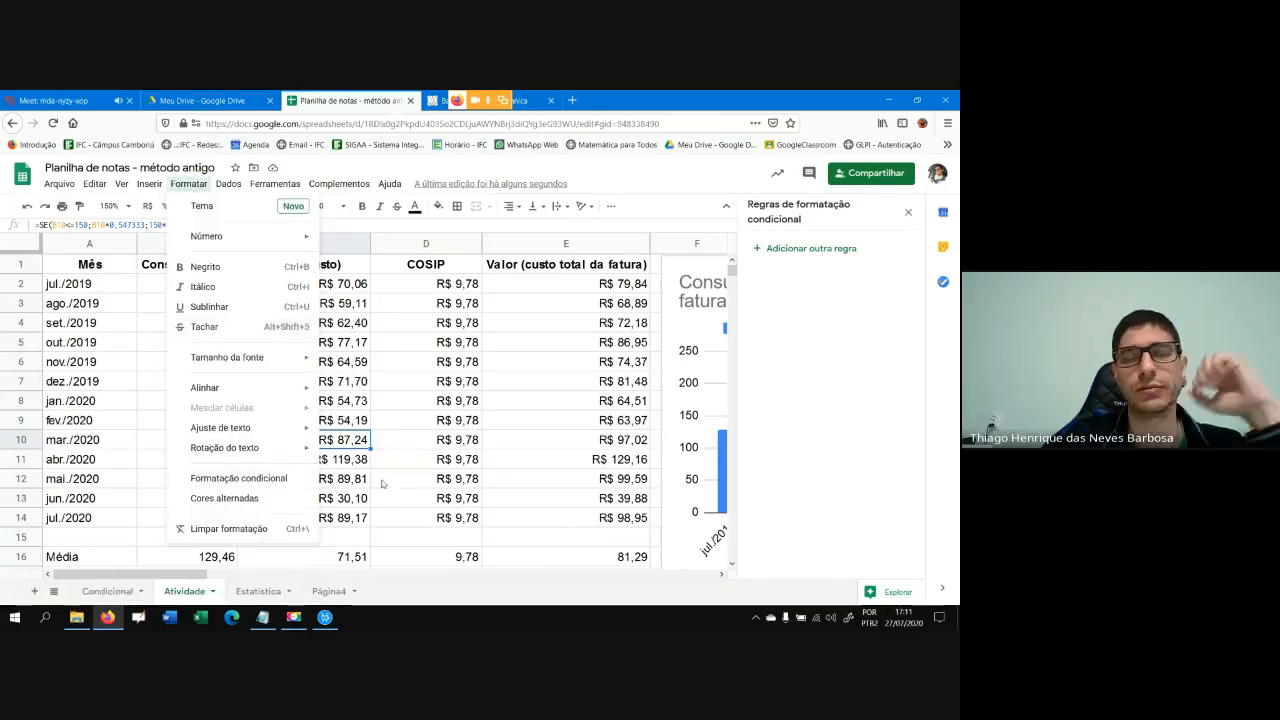
left_click(524, 418)
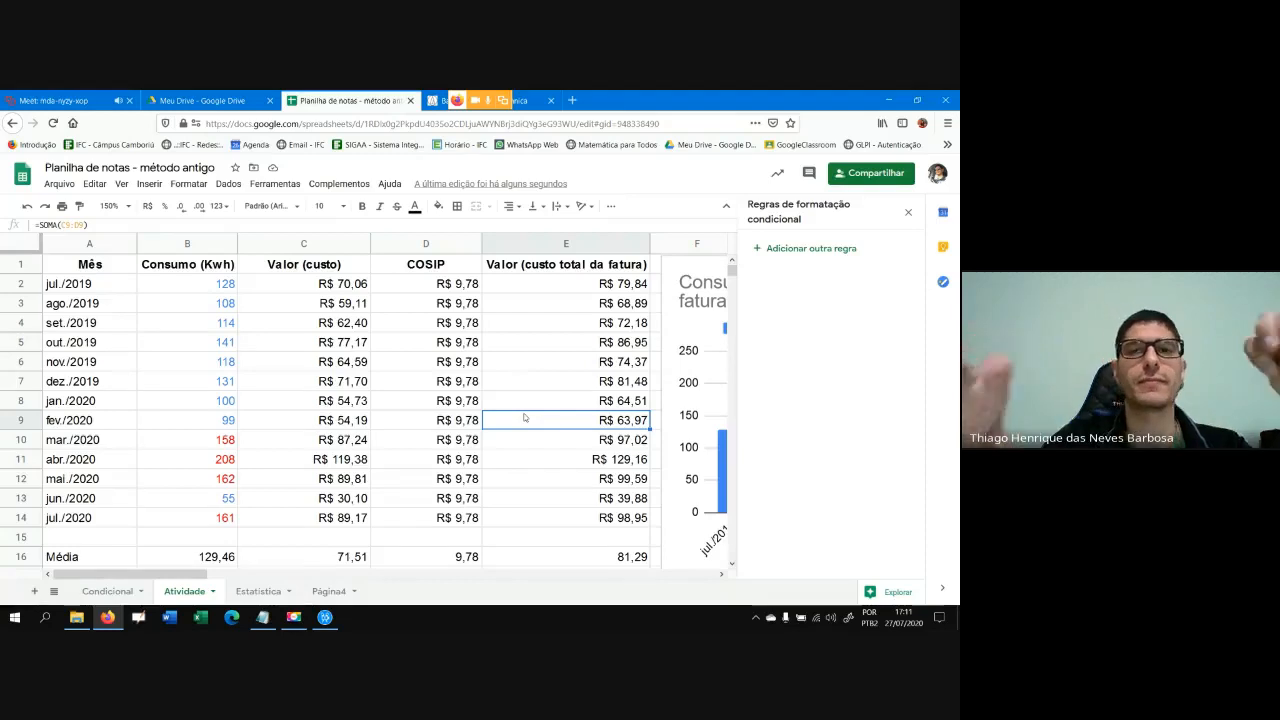
Examine the combined chart of monthly consumption, cost, COSIP and total bill value beside the table
scroll(267, 540, "down", 2)
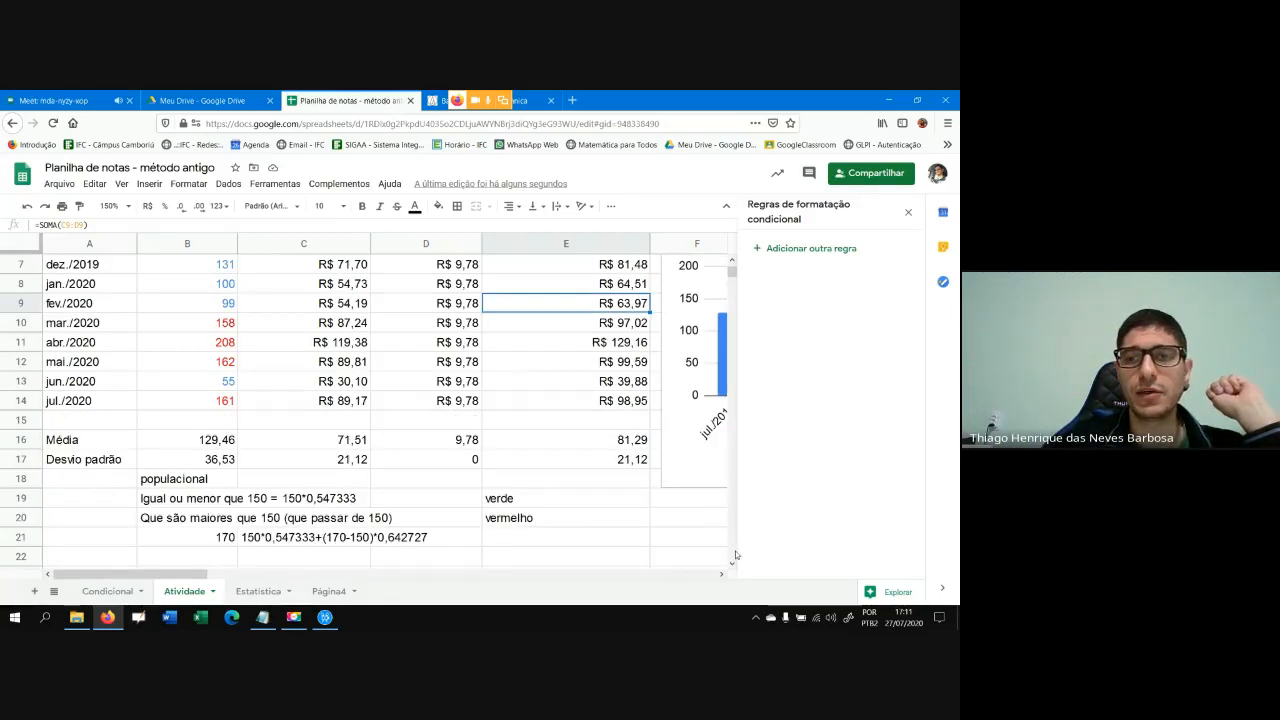
left_click_drag(153, 578, 313, 578)
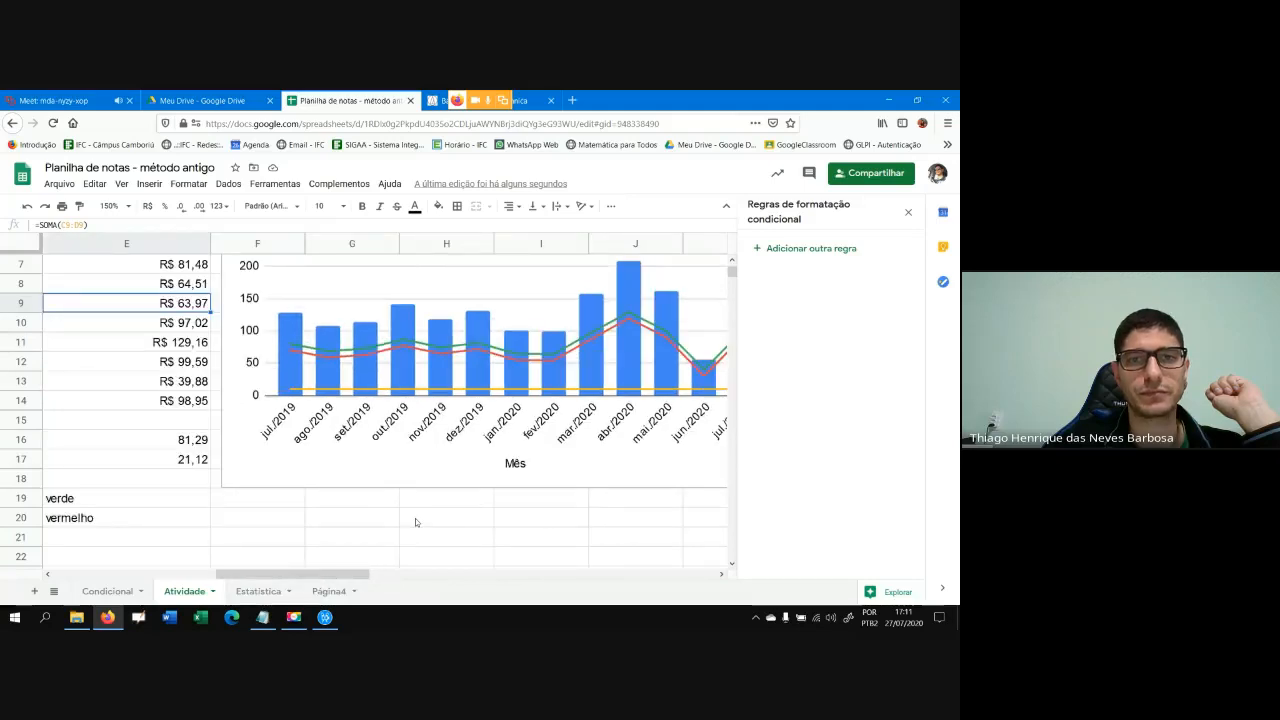
scroll(415, 518, "up", 2)
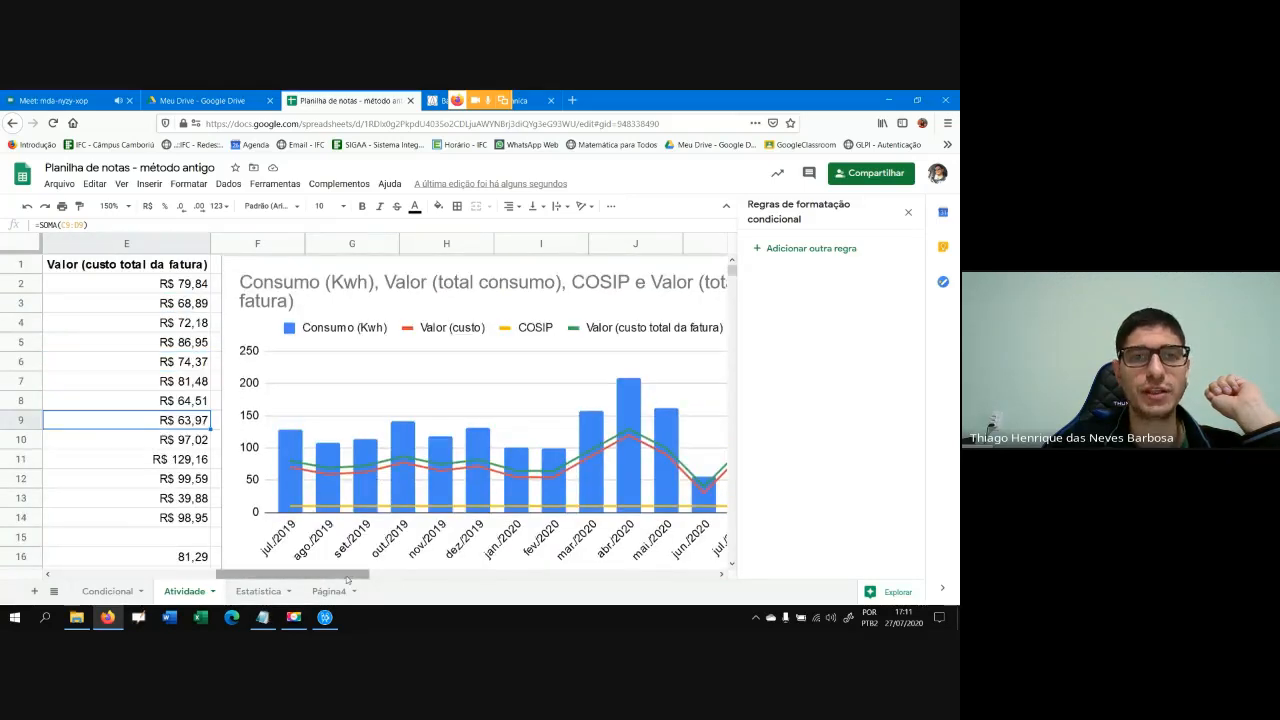
left_click_drag(311, 575, 321, 575)
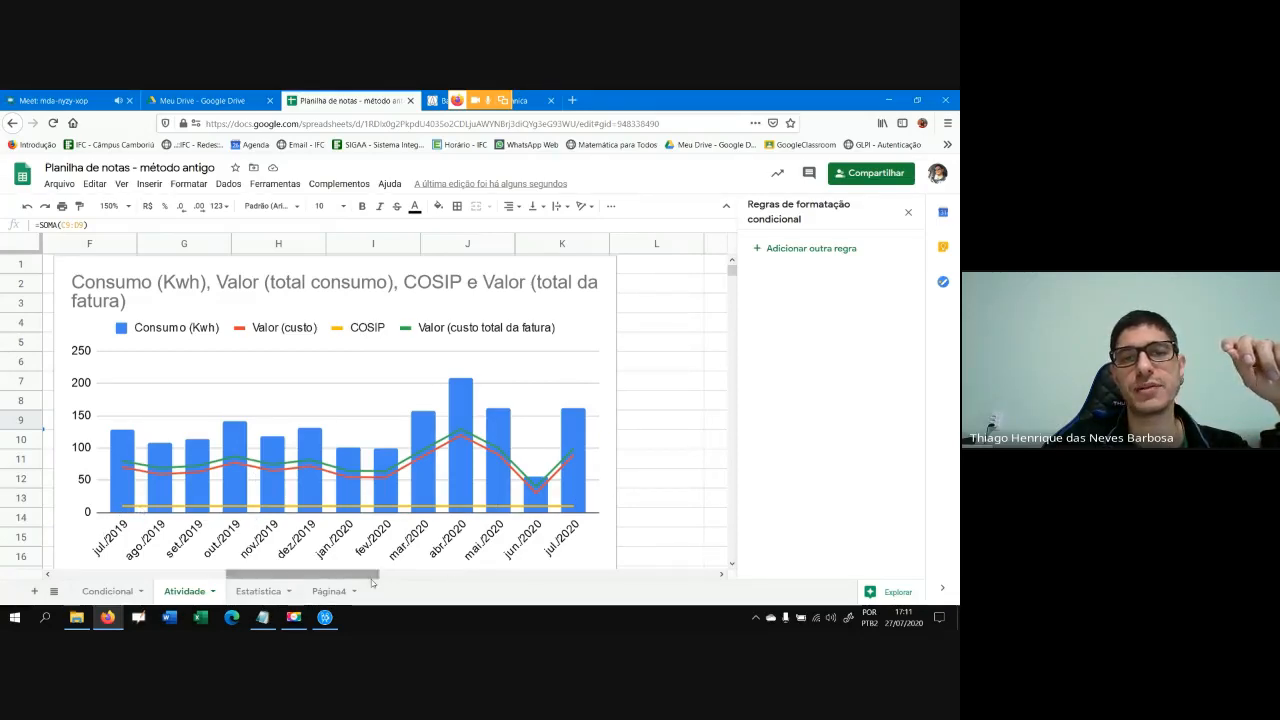
left_click_drag(367, 579, 328, 575)
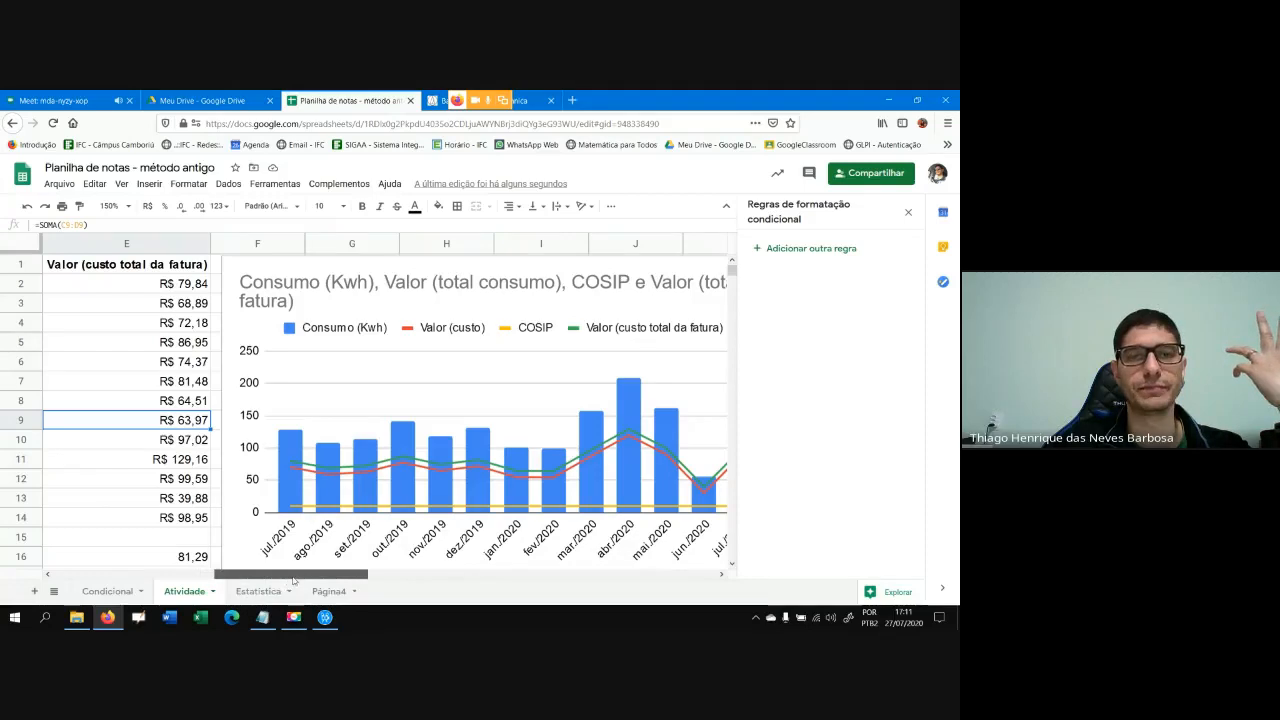
left_click_drag(252, 575, 307, 575)
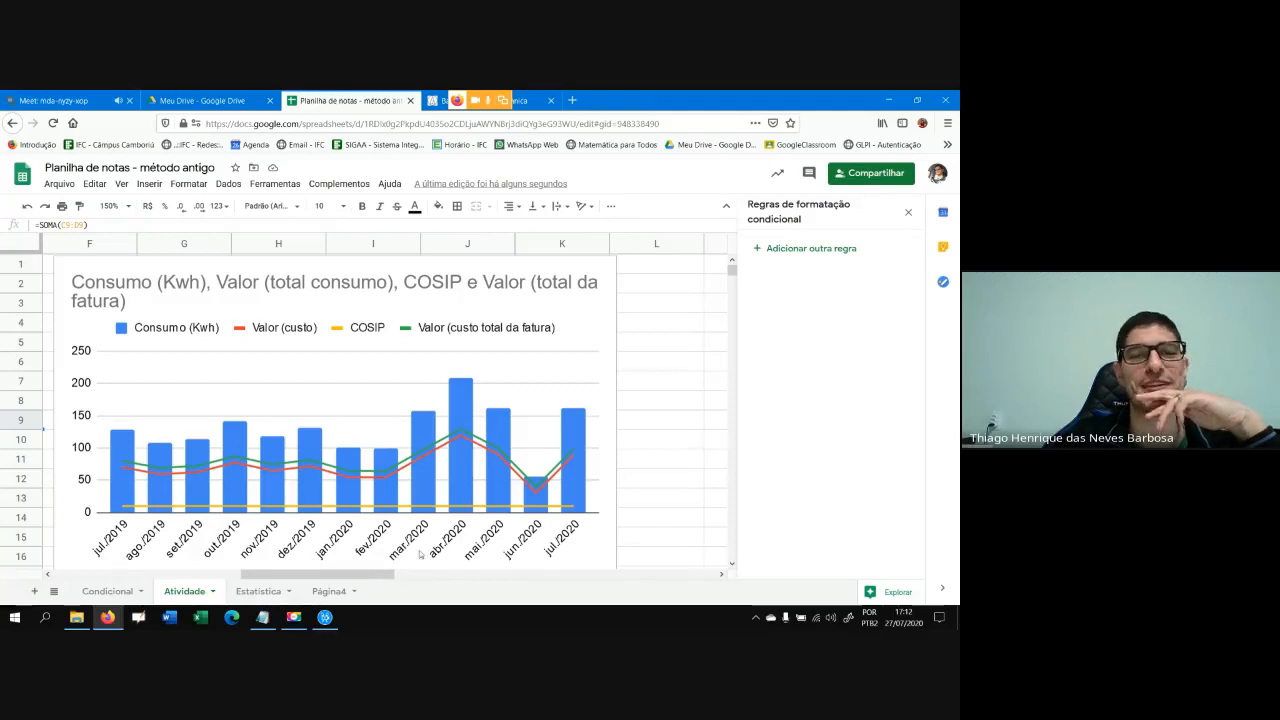
left_click_drag(358, 575, 394, 572)
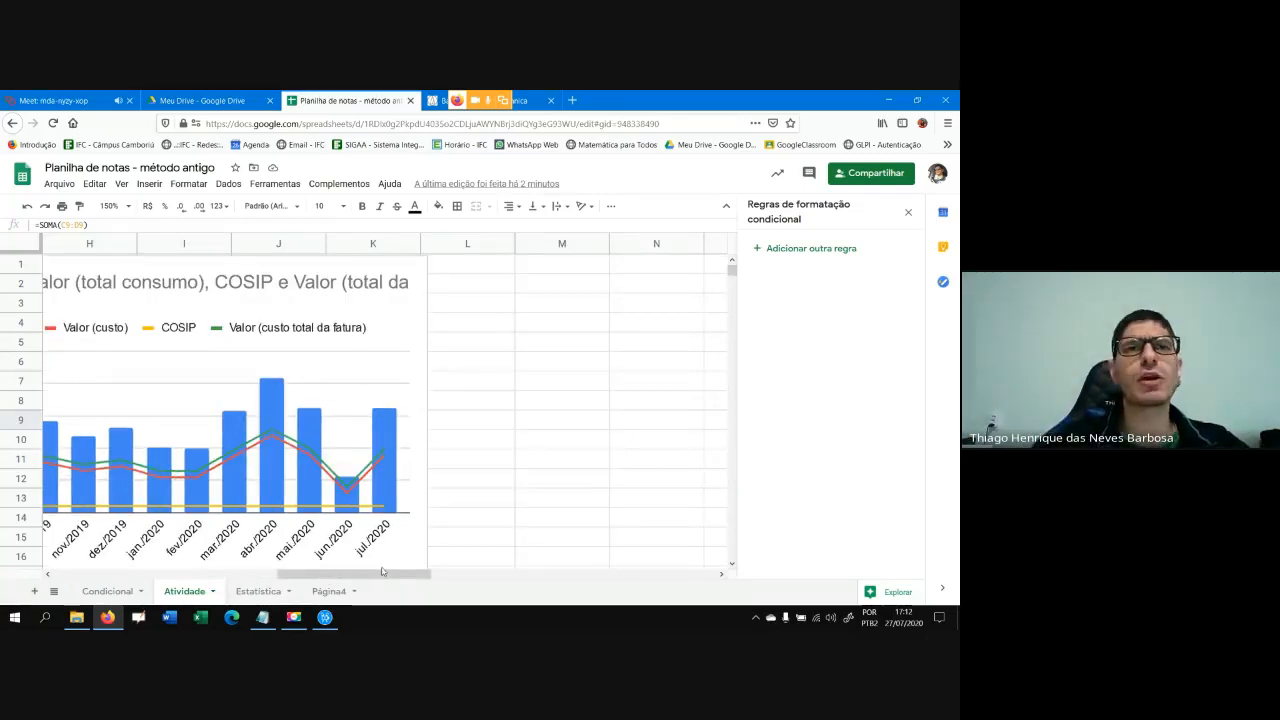
Check the Google Meet chat for messages, and return to the monthly consumption table in the spreadsheet
left_click(131, 93)
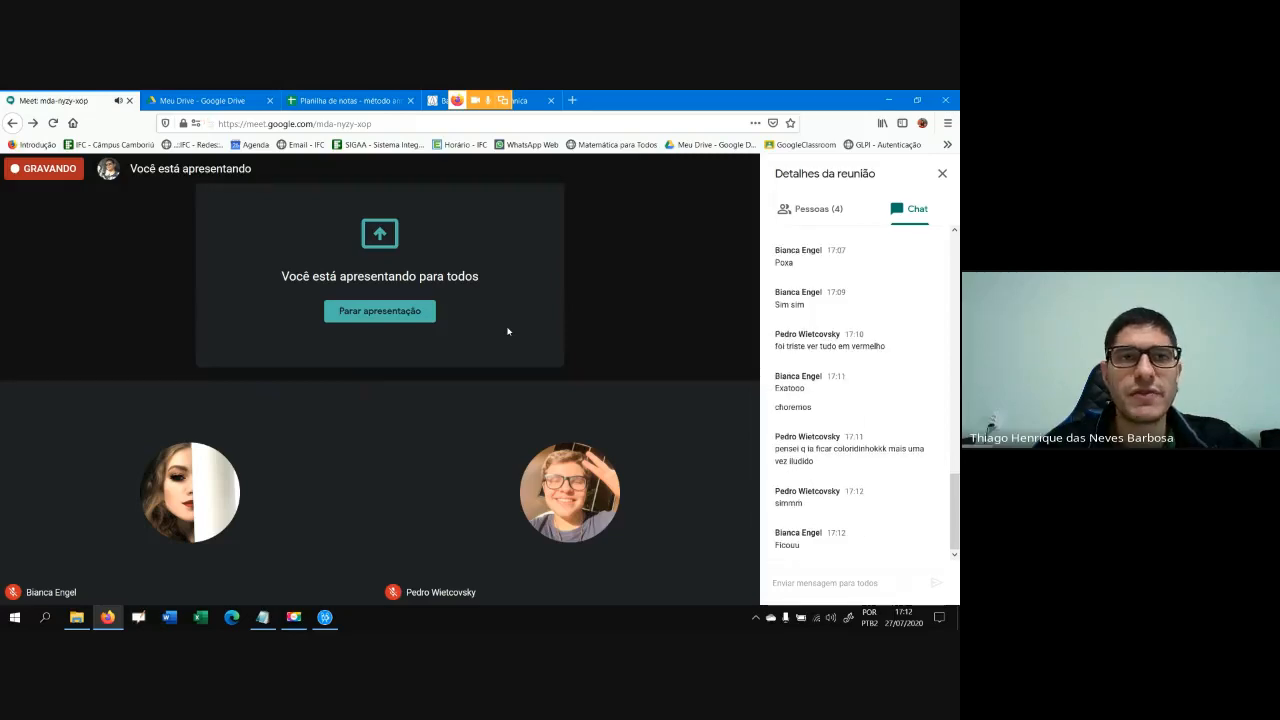
left_click(342, 100)
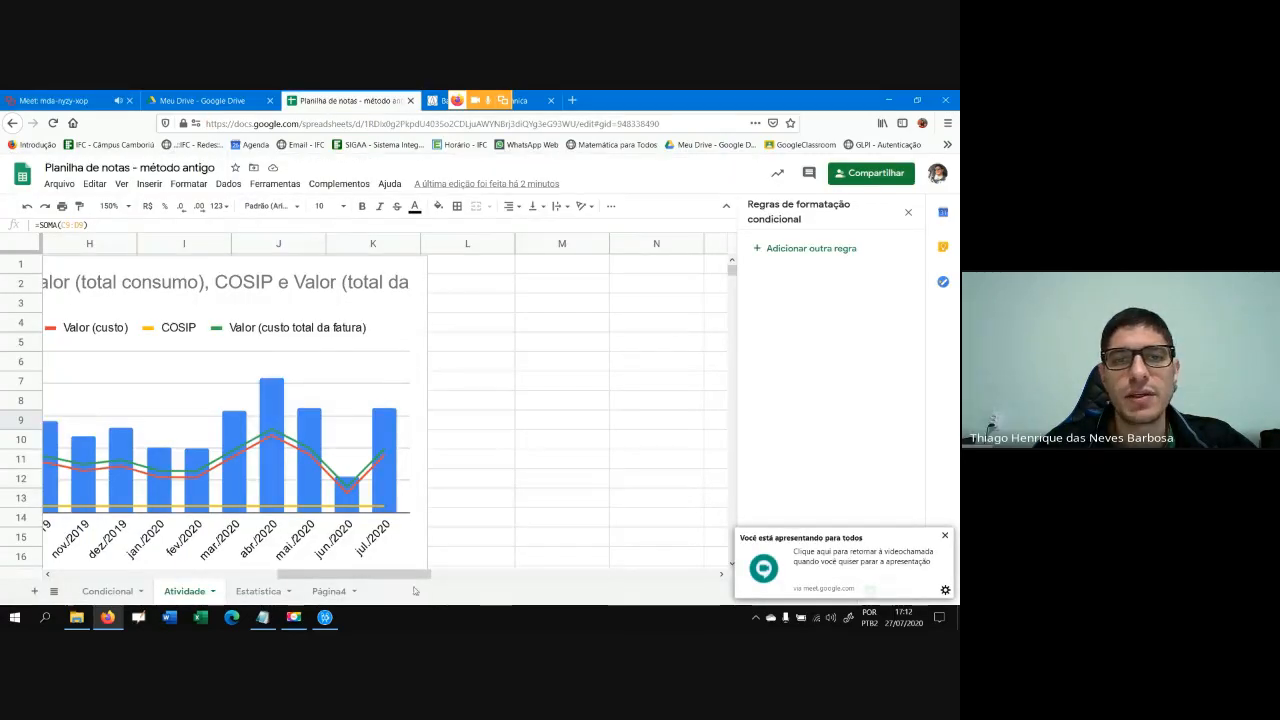
left_click_drag(408, 575, 190, 578)
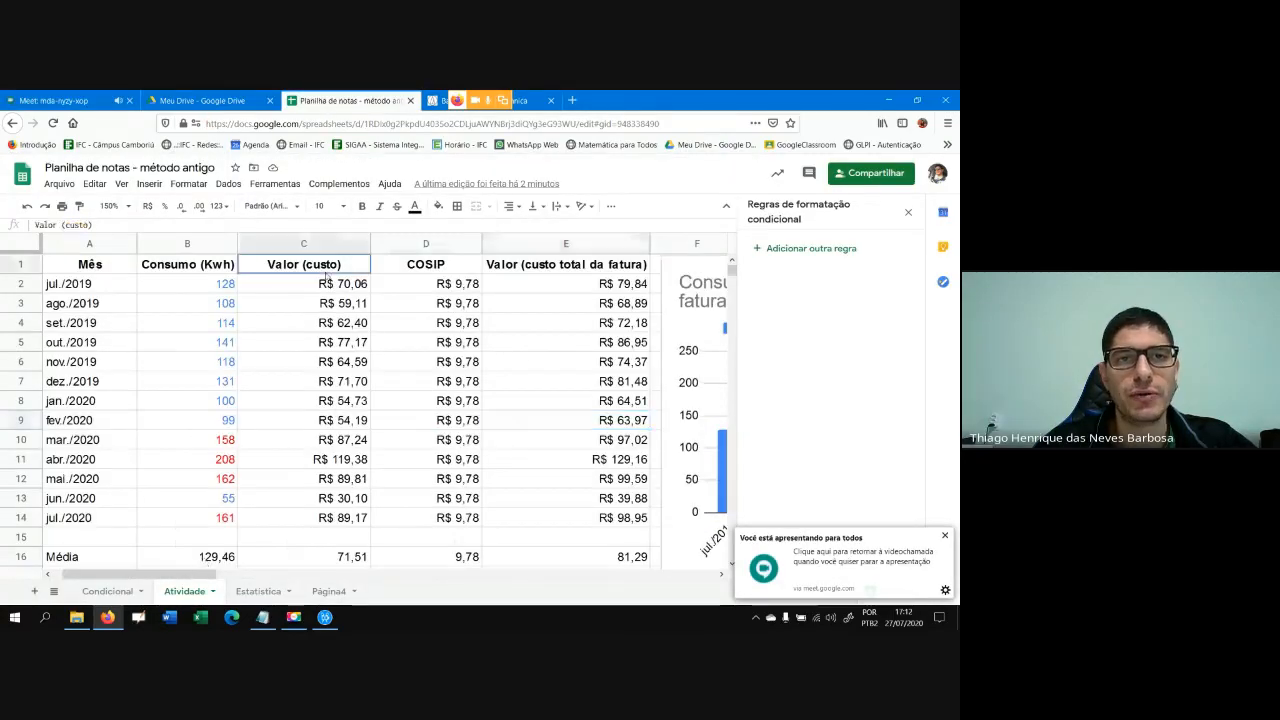
Close the conditional formatting rules and switch to the Página4 sheet
left_click(328, 287)
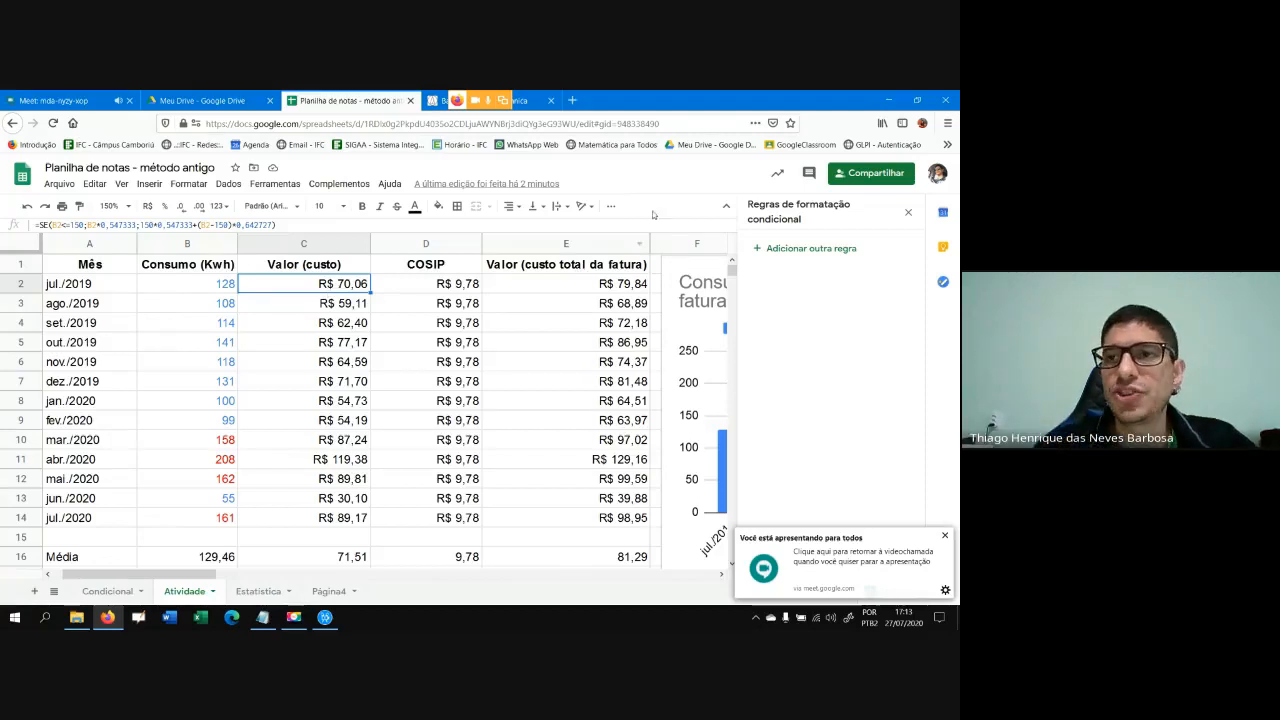
left_click(907, 212)
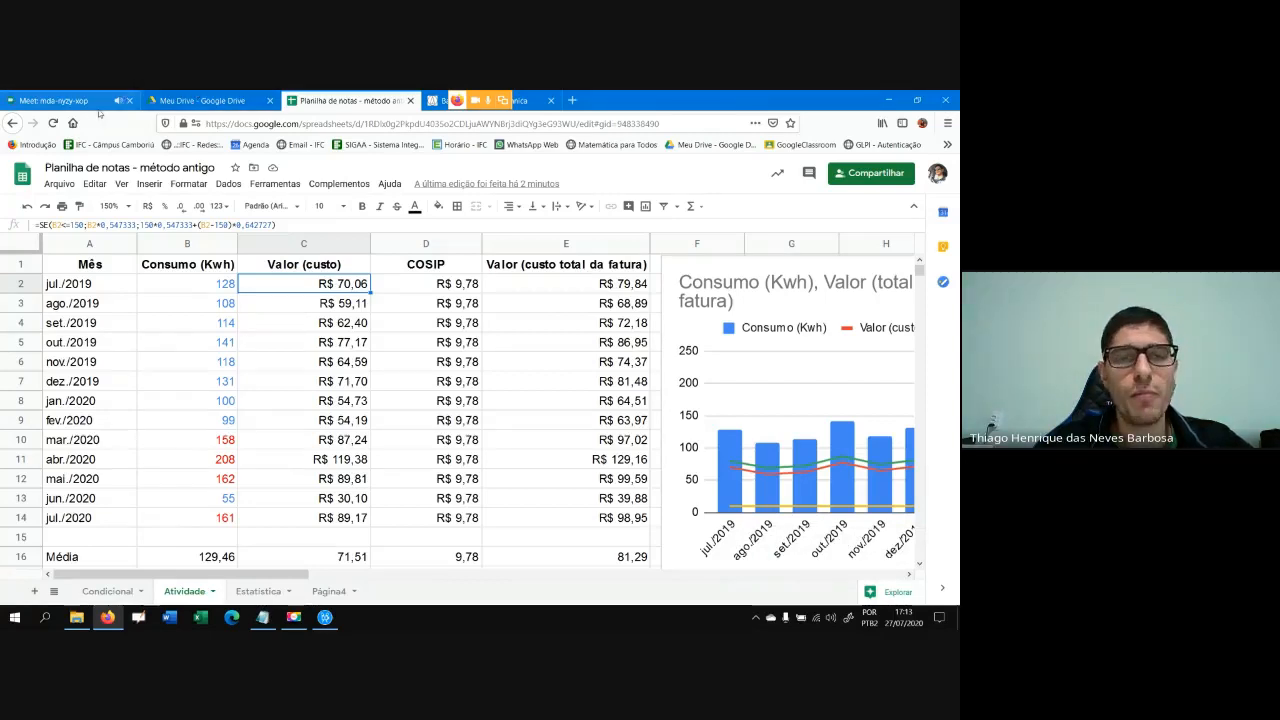
left_click(329, 591)
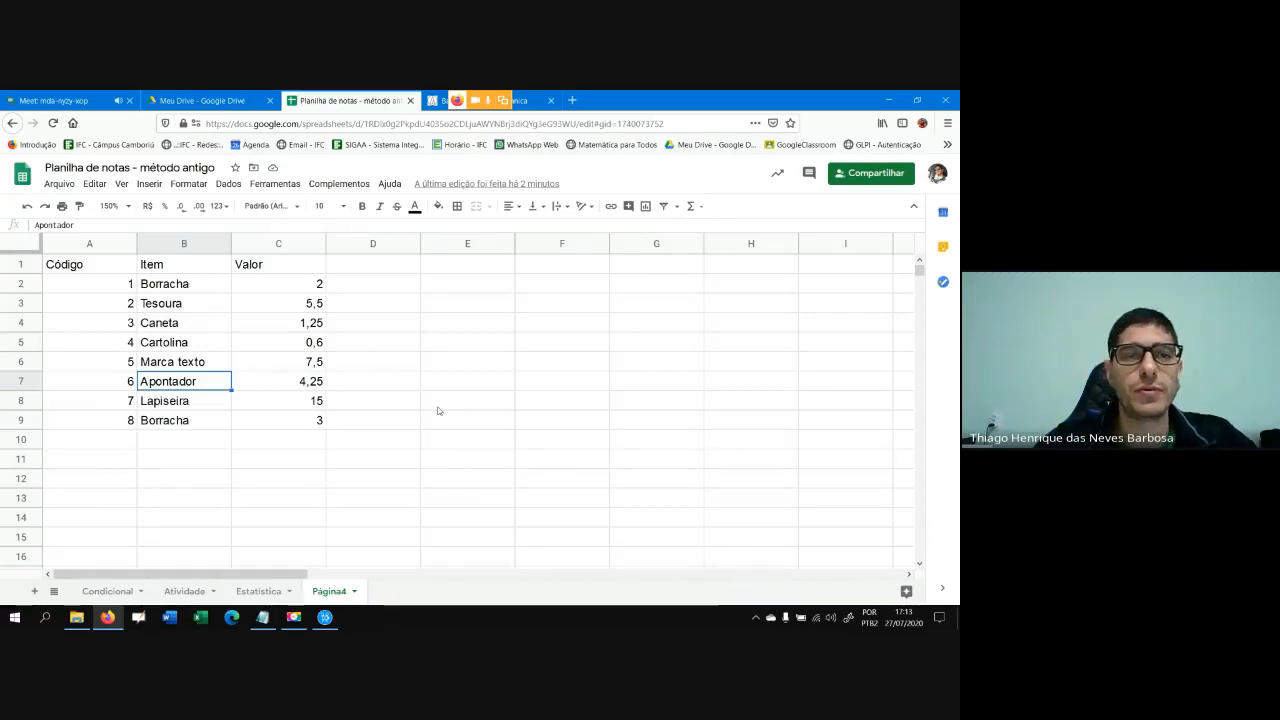
Enter the note "PROCV - serve para realizar pesquisa" in cell A14, below the product table
left_click(111, 516)
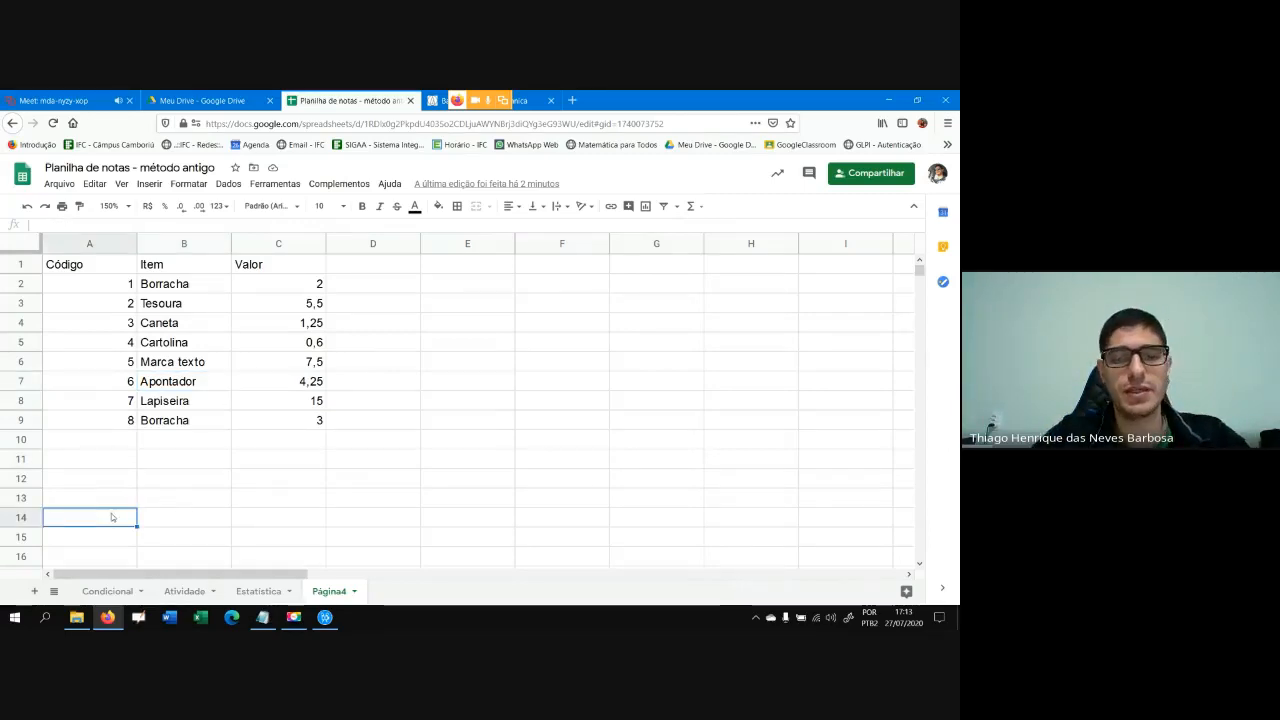
type("P")
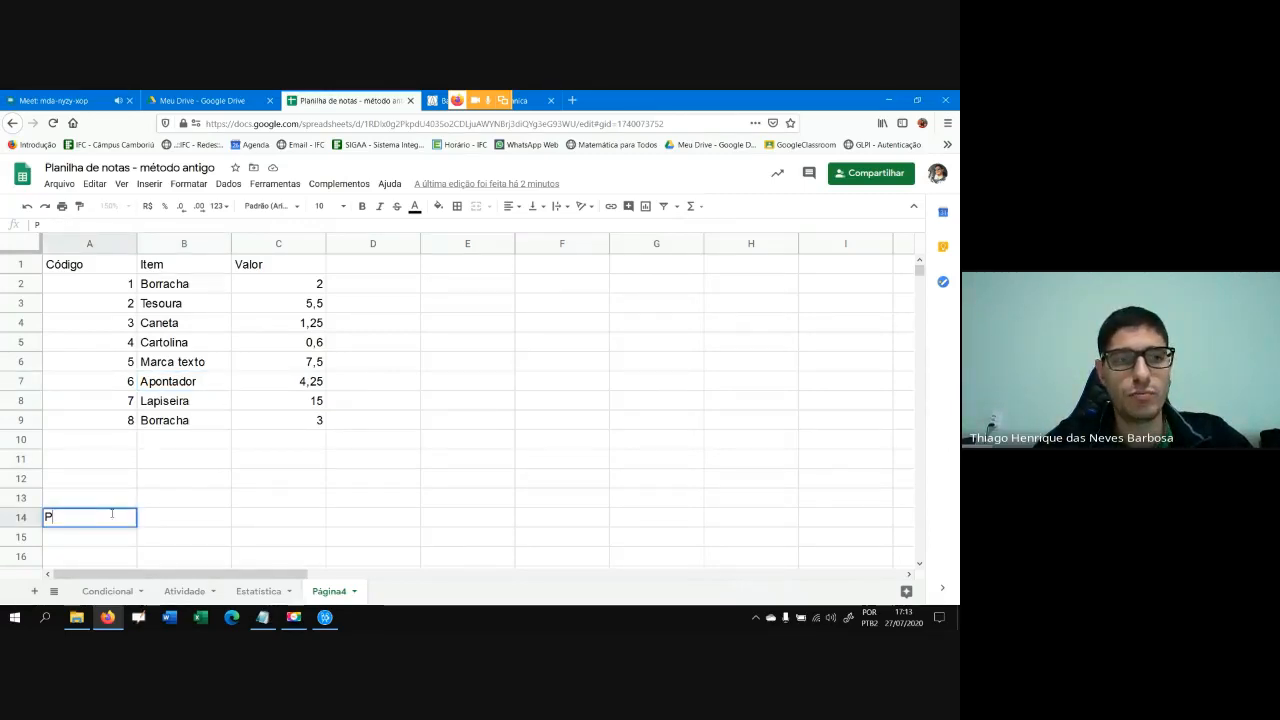
type("ROCV-")
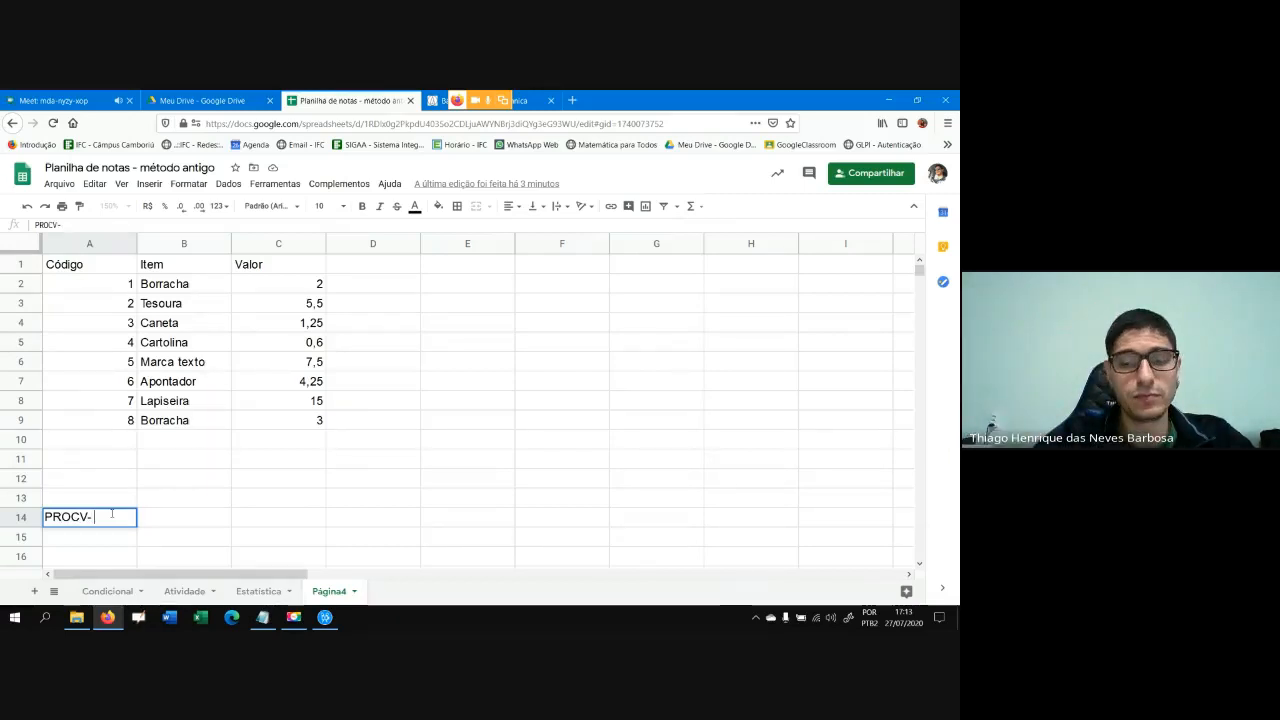
key("BackSpace")
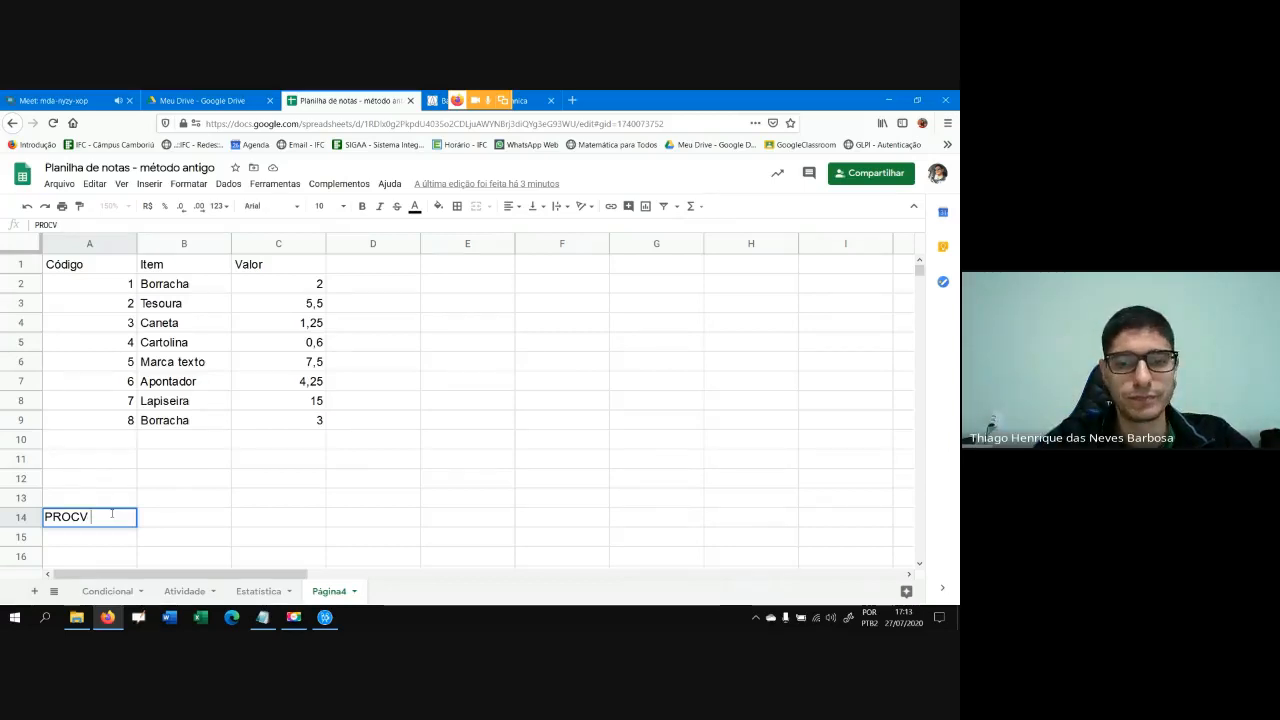
type("- serve para")
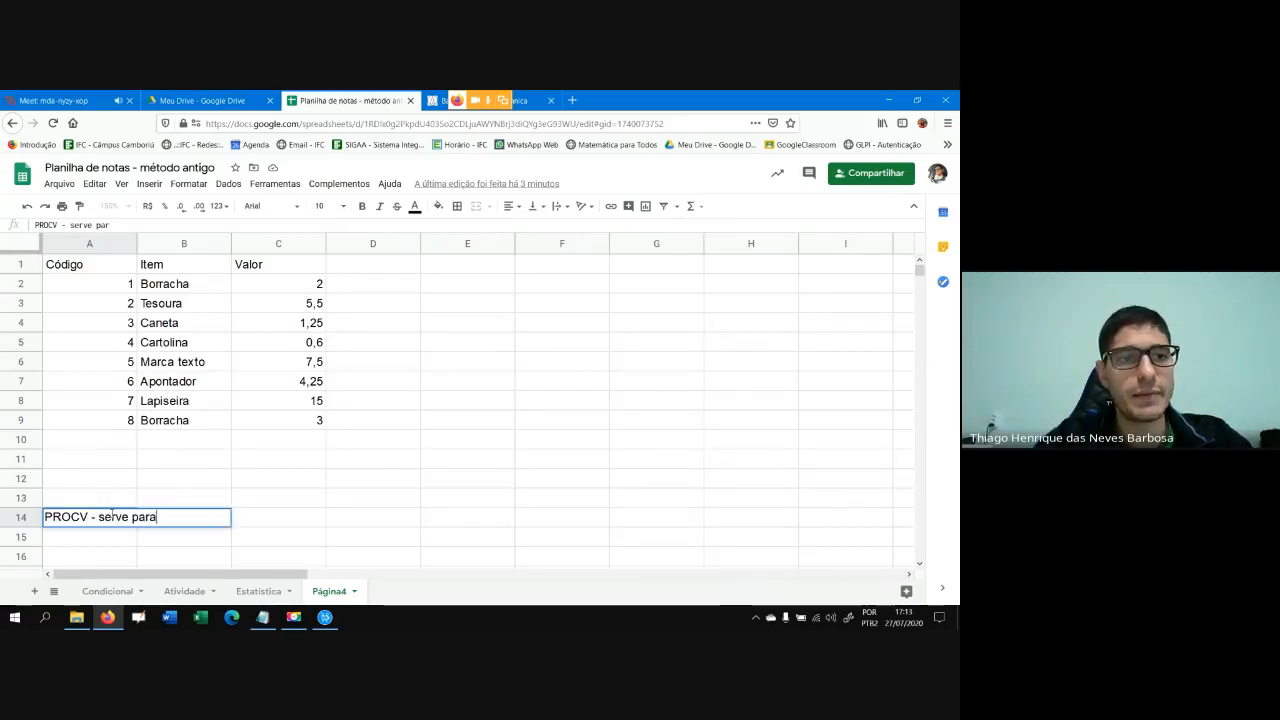
type(" realizar p")
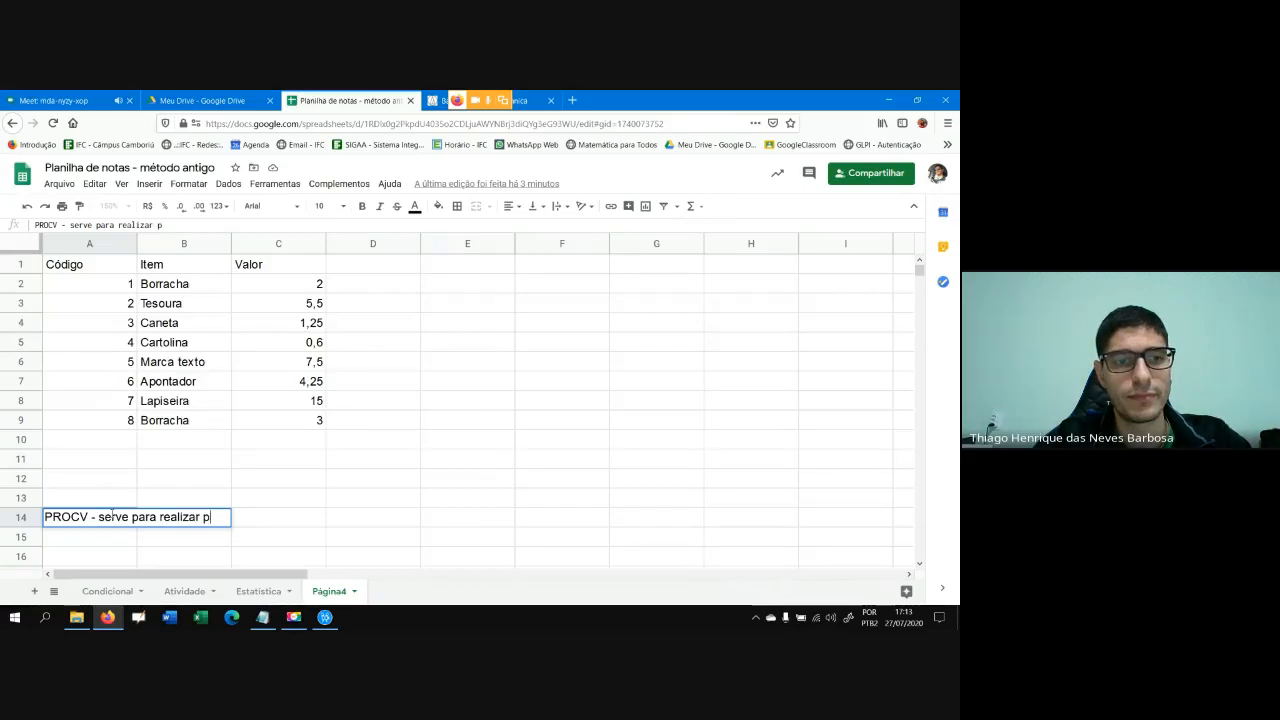
type("esquisa")
key("Return")
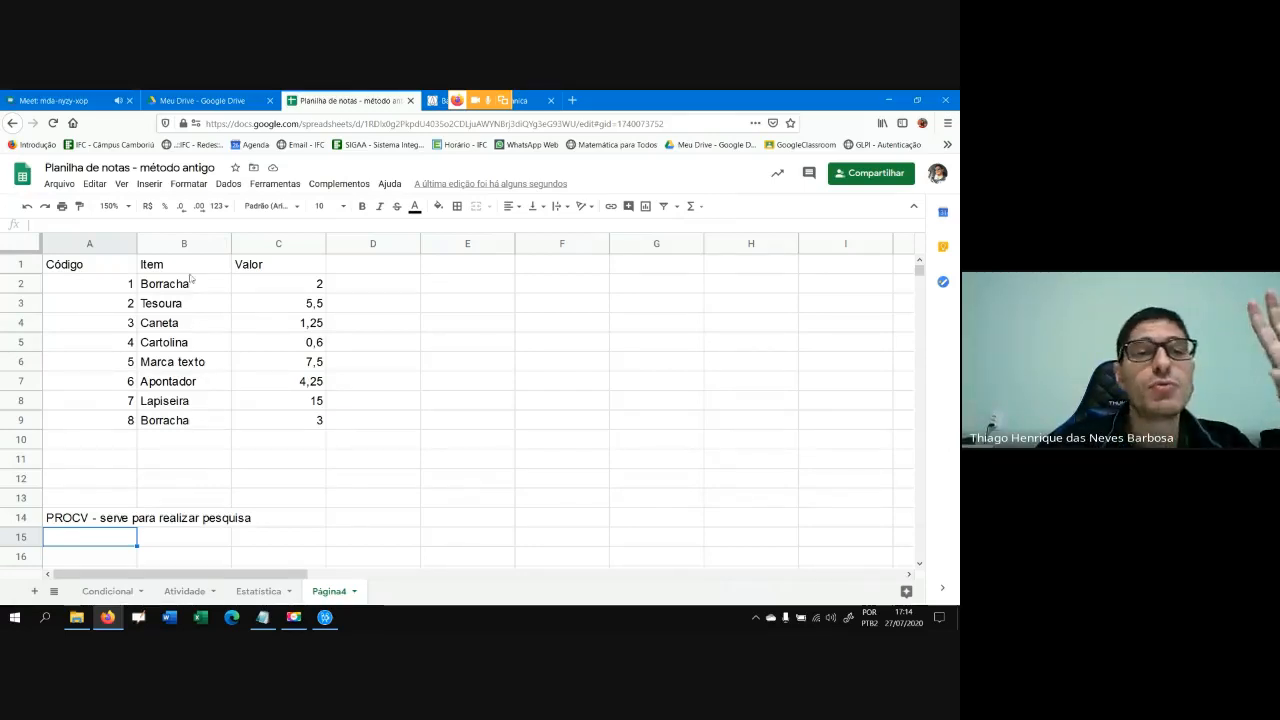
Examine the product table's items and values in B2:C9 and the codes in A2:A9
left_click_drag(188, 283, 286, 429)
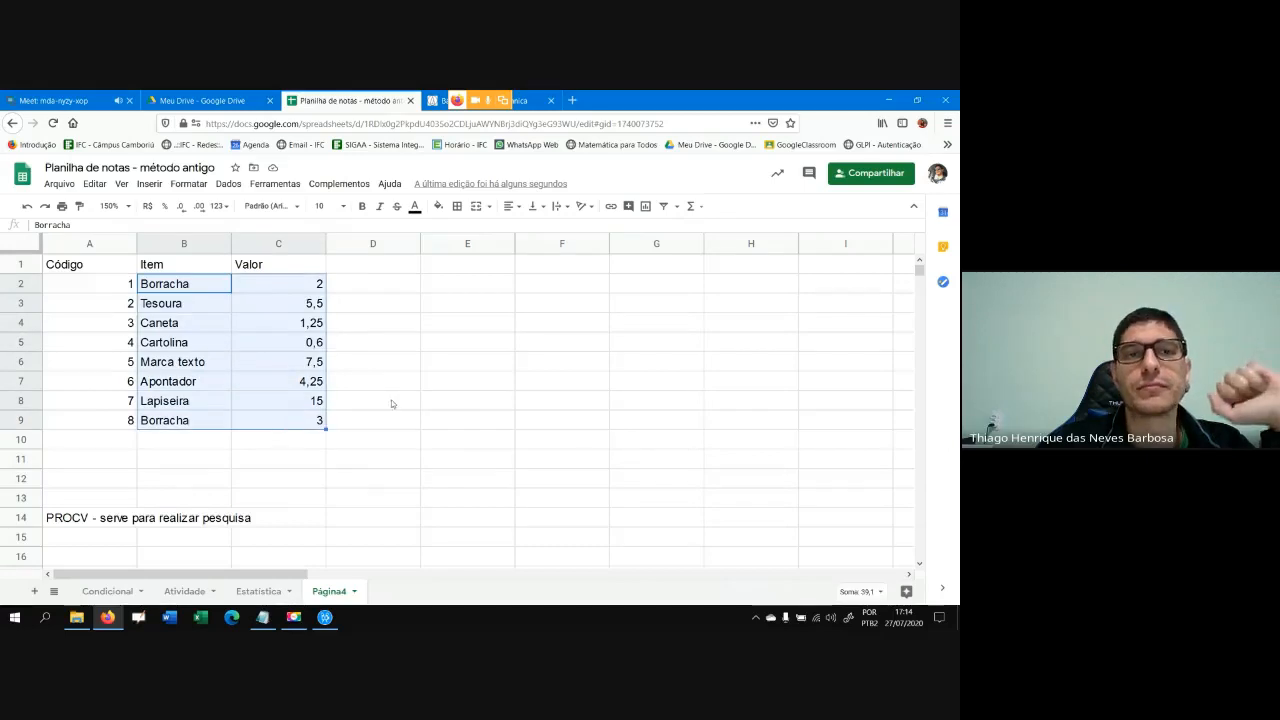
left_click(392, 402)
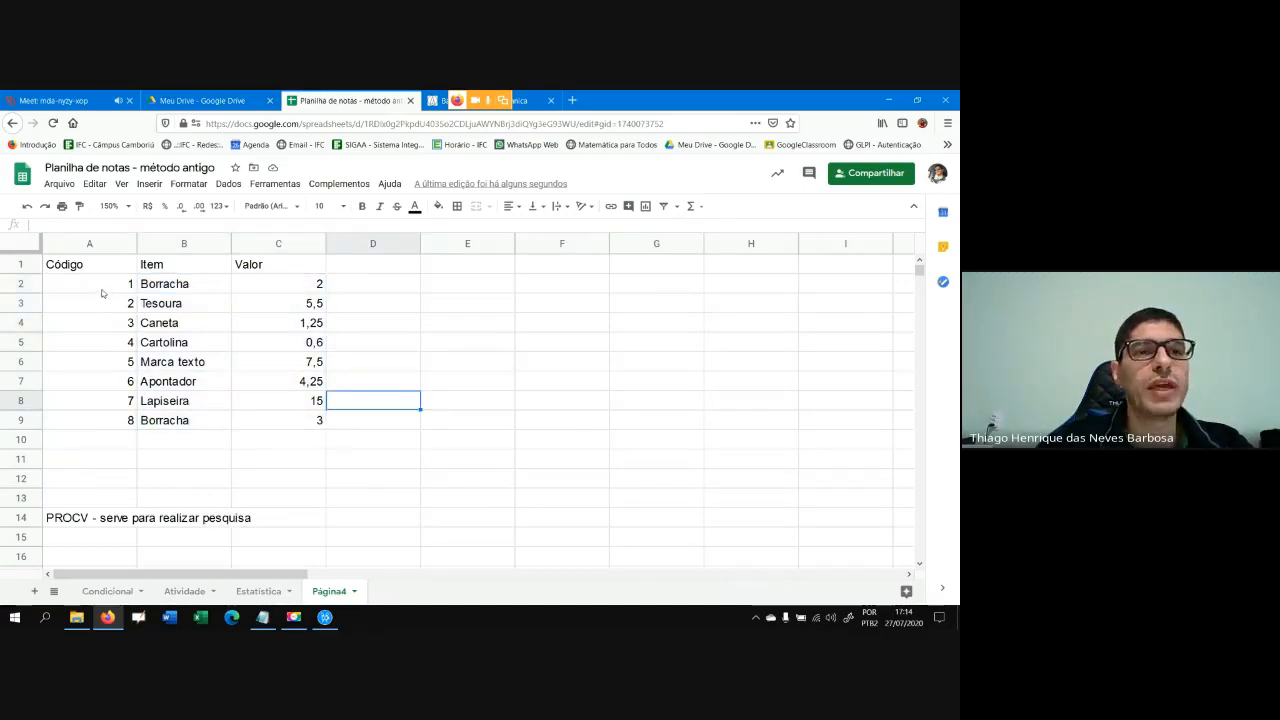
left_click_drag(101, 292, 101, 419)
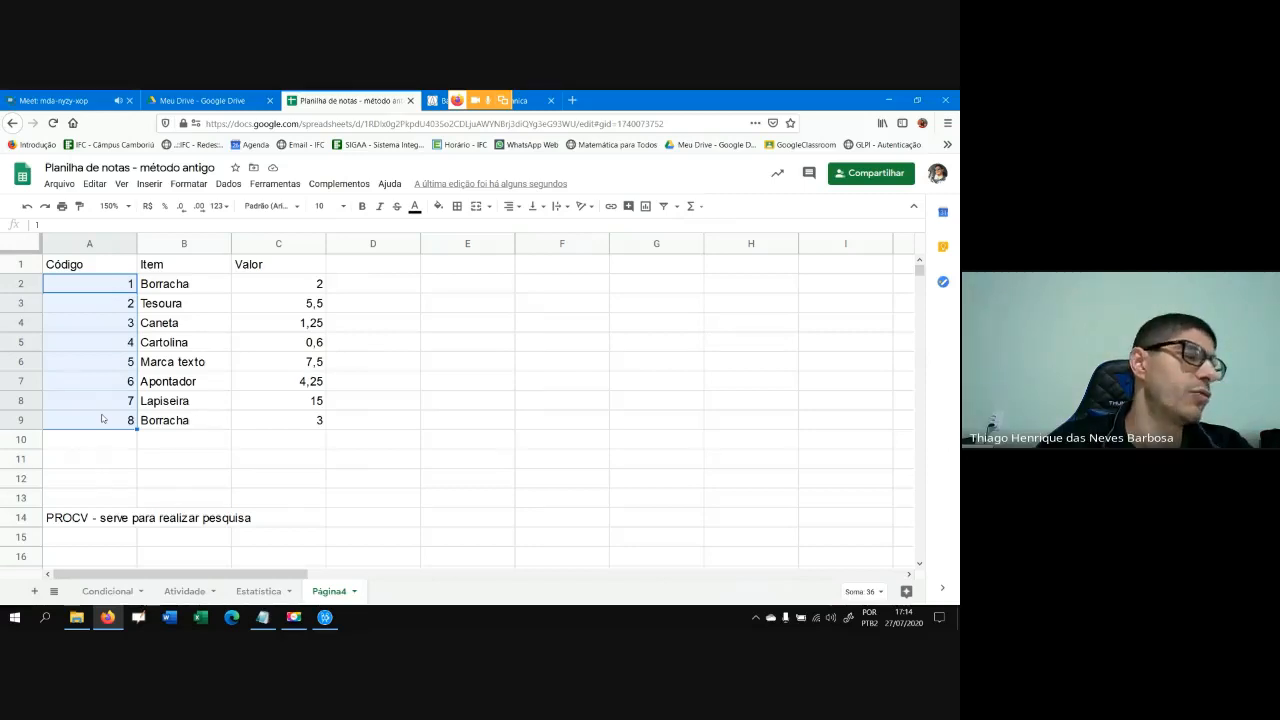
left_click(156, 424)
left_click(148, 366)
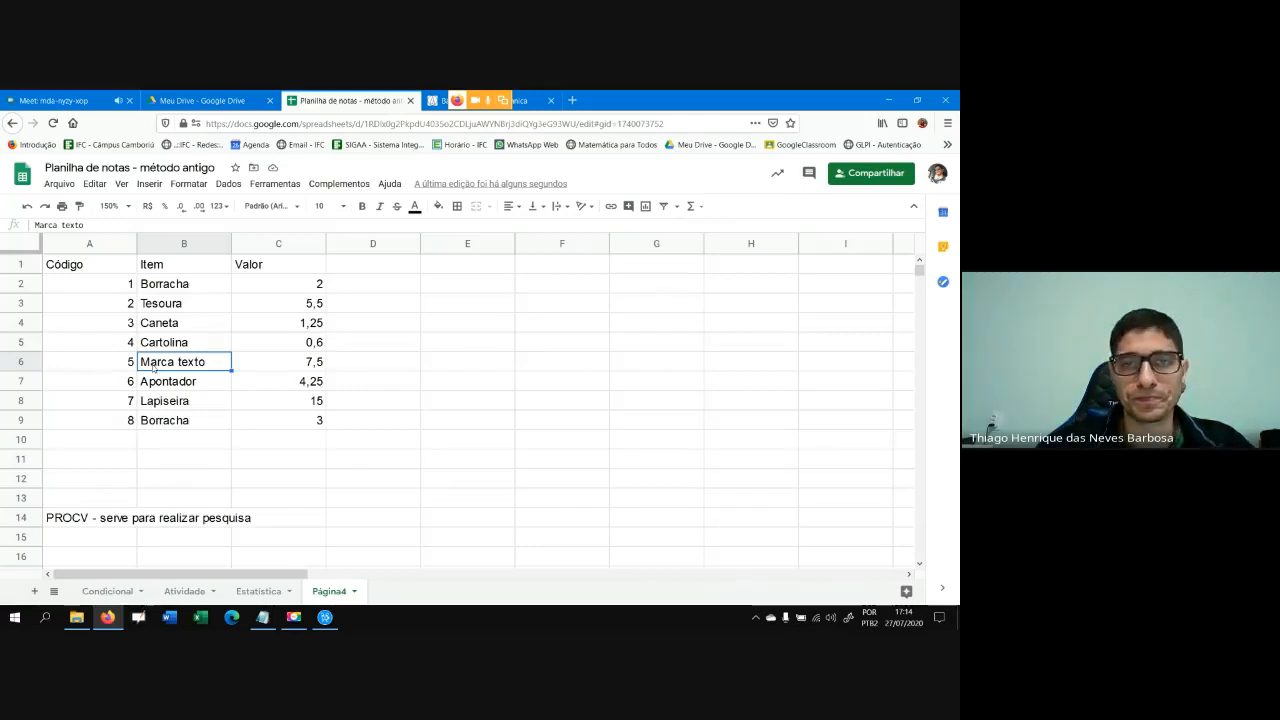
Enter an order heading in E1 made of "Pedido:" followed by the customer's first name
left_click(446, 268)
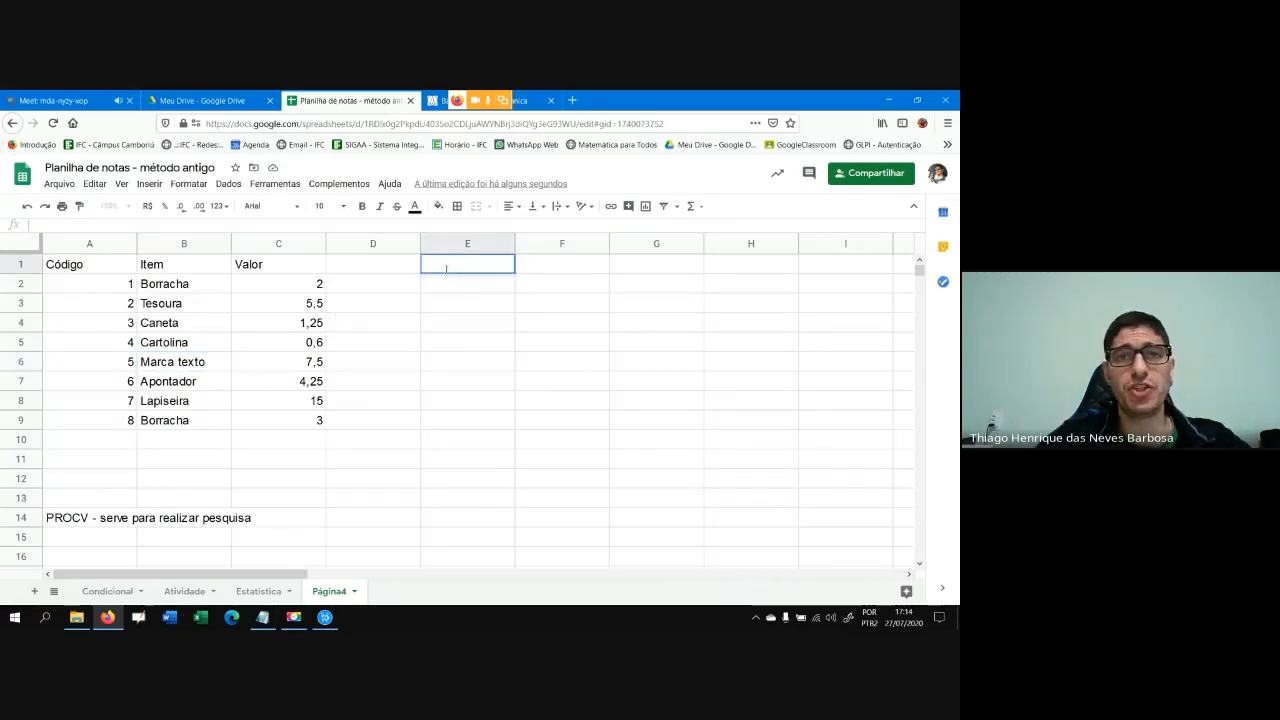
type("Pedido")
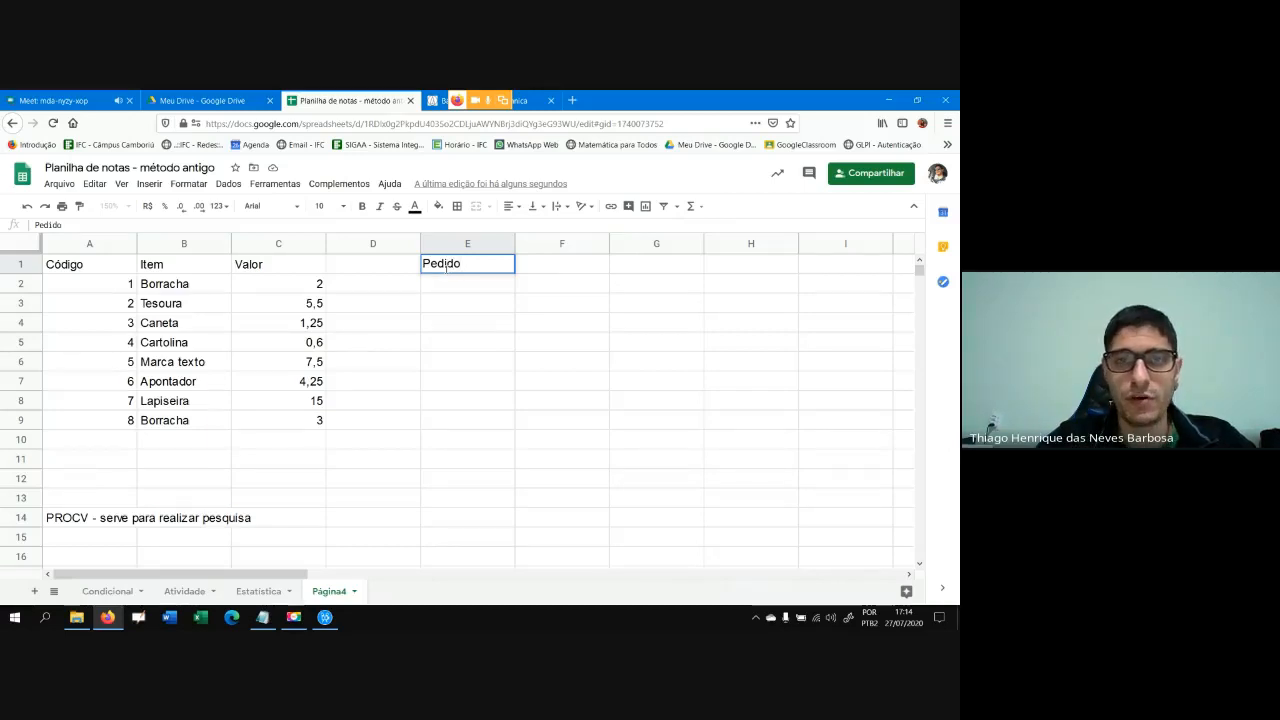
type(": birrach")
key("BackSpace")
key("BackSpace")
key("BackSpace")
key("BackSpace")
key("BackSpace")
key("BackSpace")
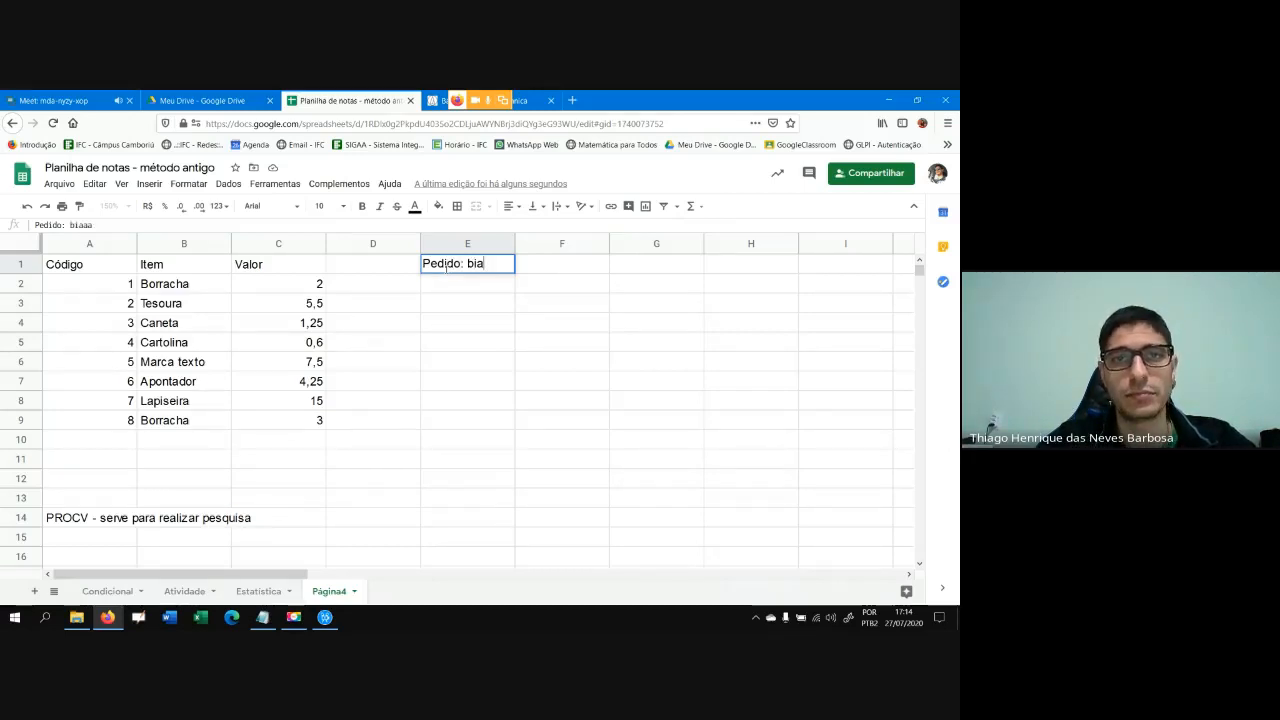
type("b")
key("BackSpace")
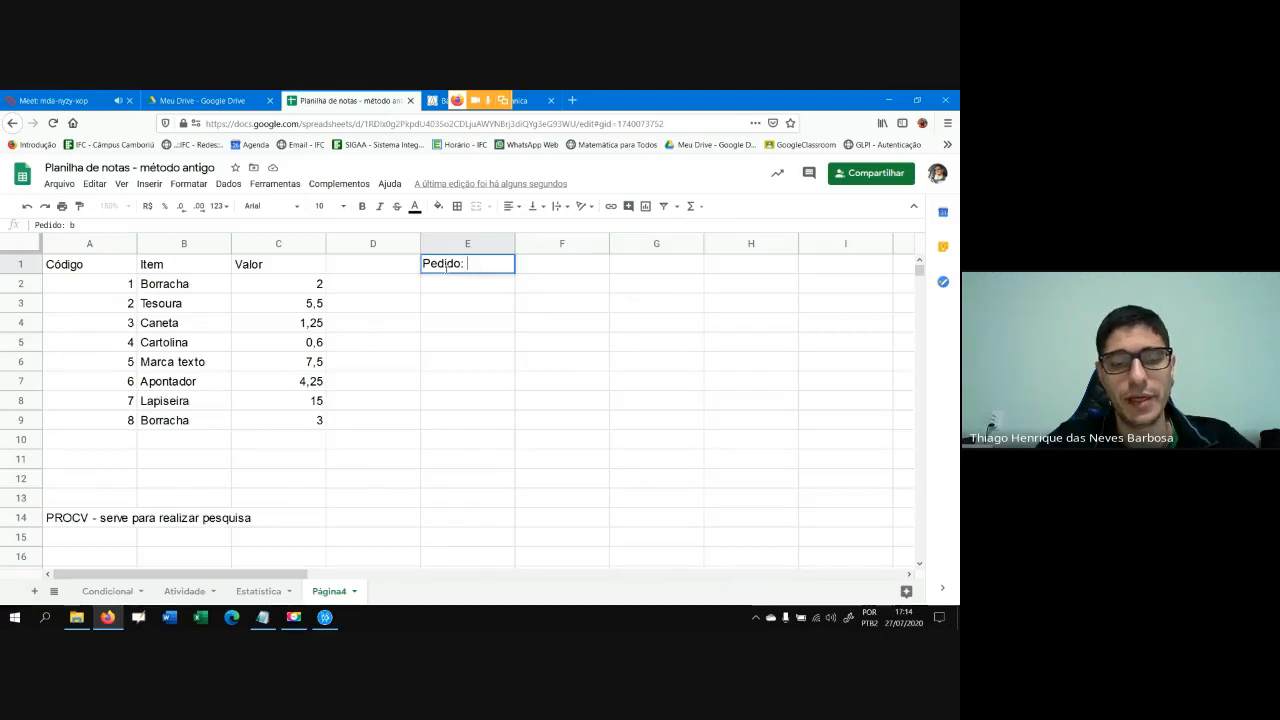
type("Bianca")
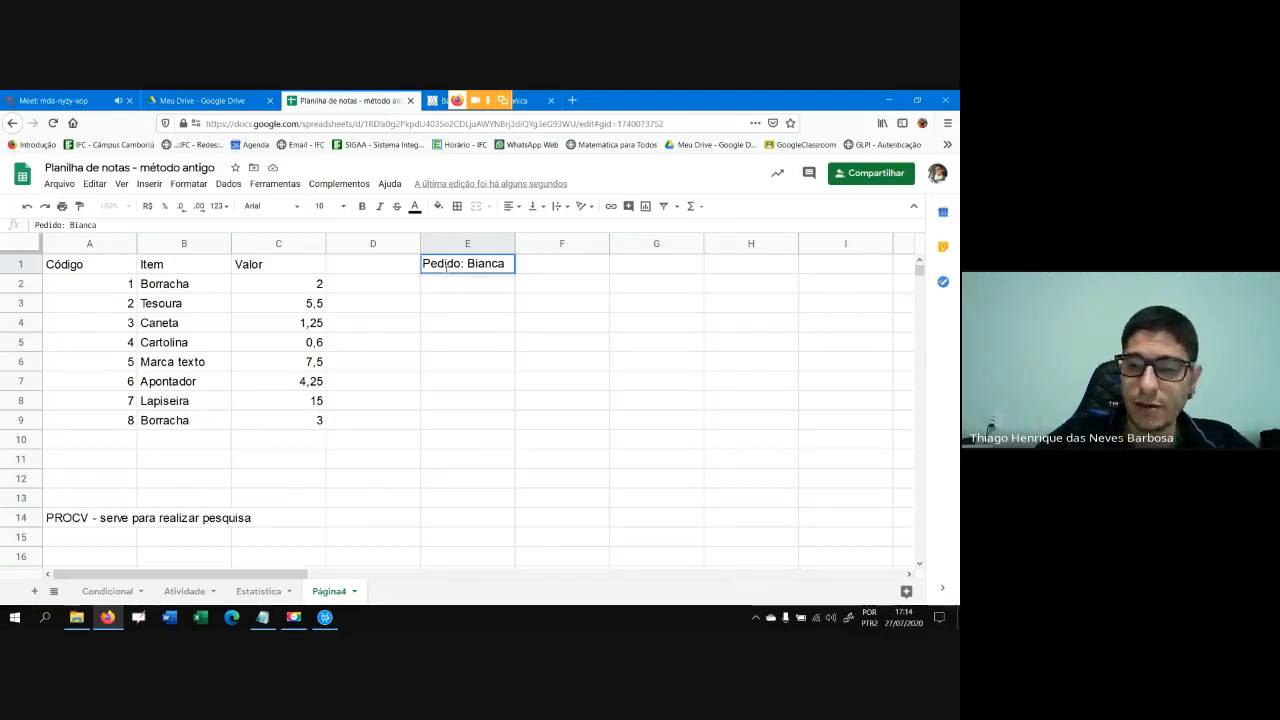
key("Return")
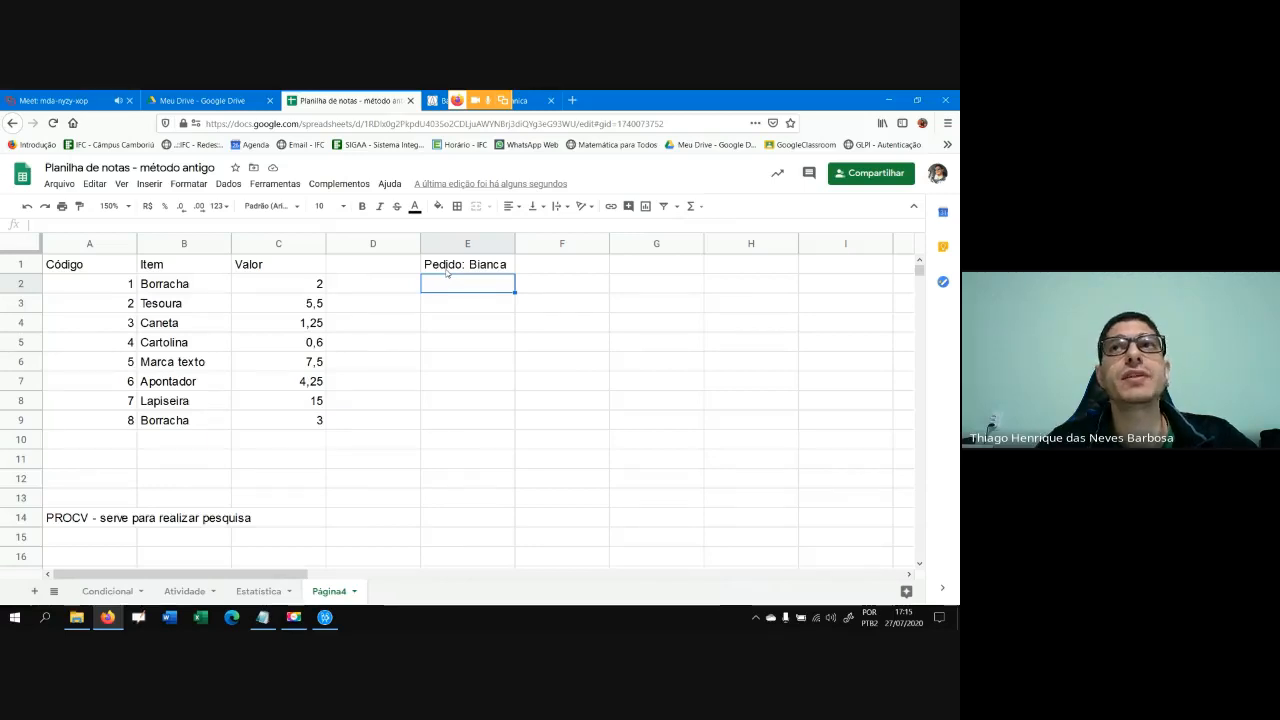
Add the order table's column headings Código in E2 and Item in F2
type("C")
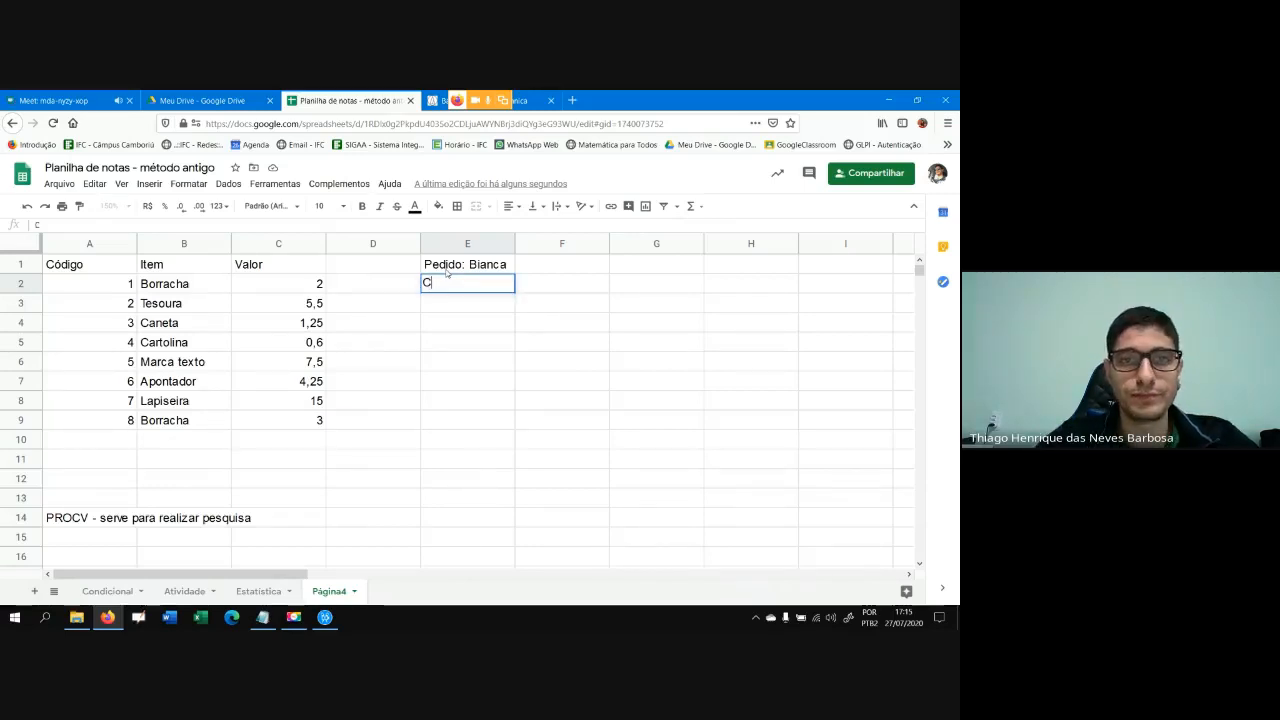
type("ódigo")
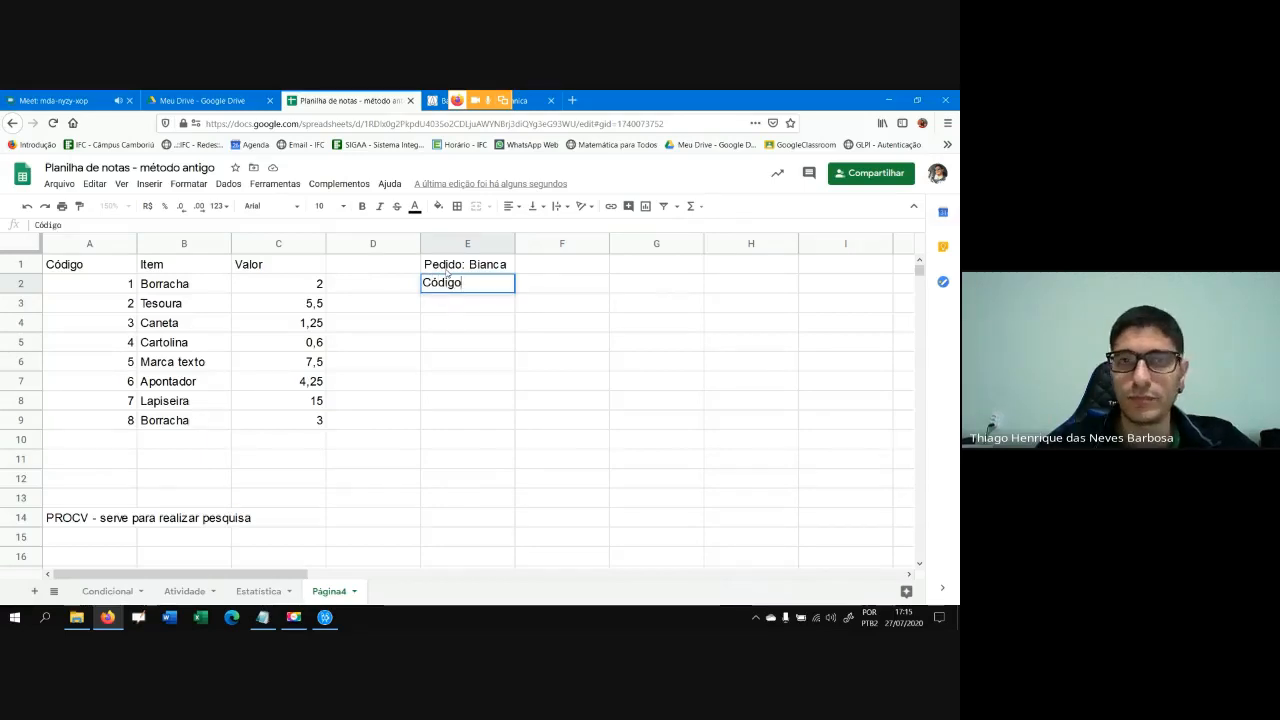
key("Tab")
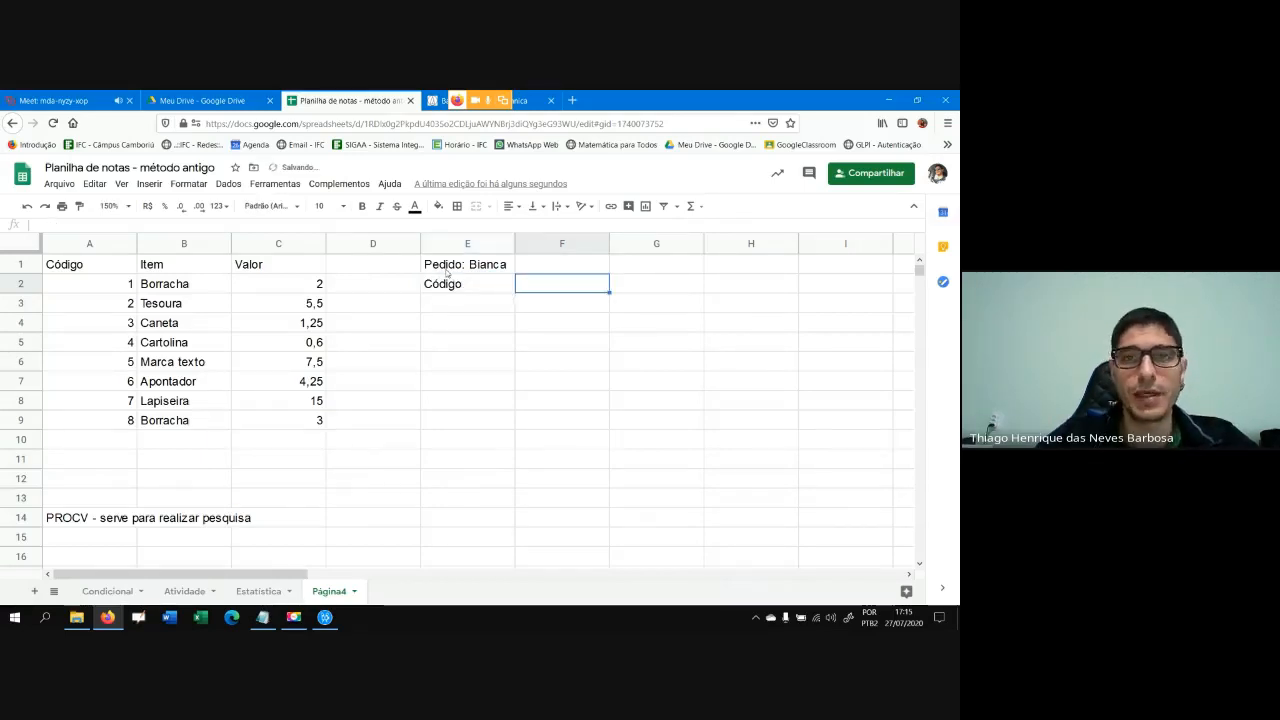
type("I")
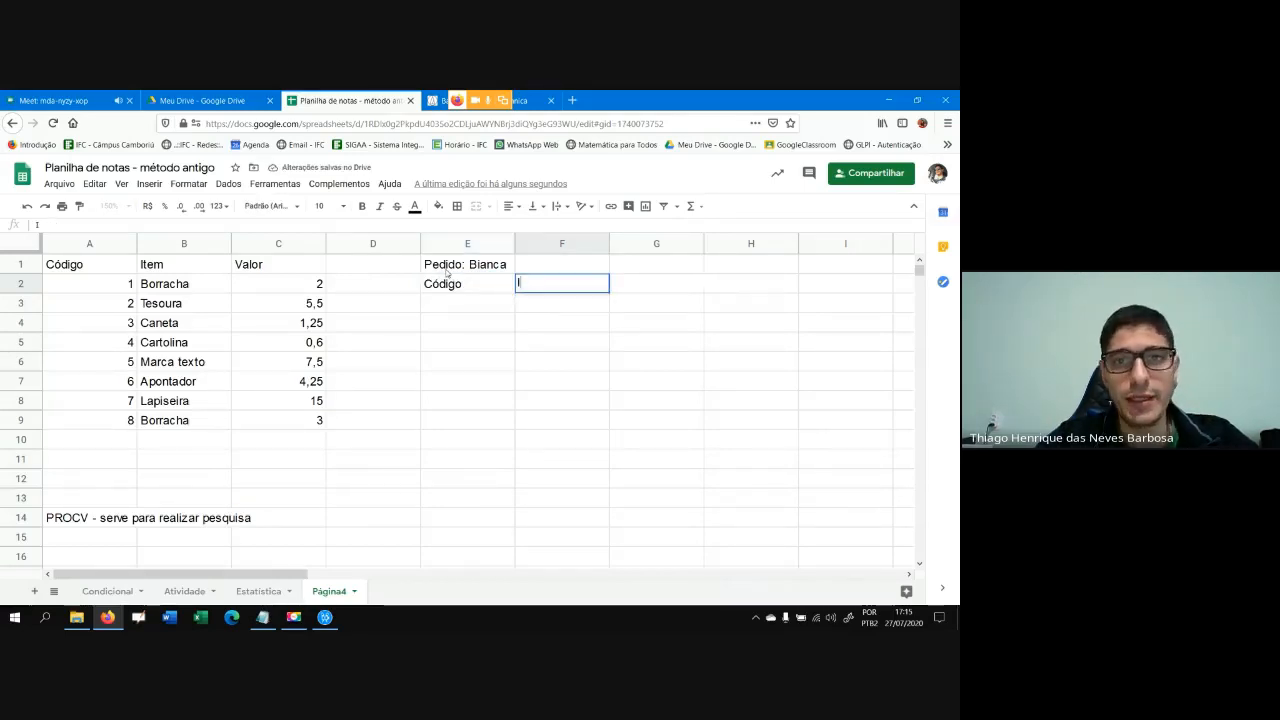
type("tem")
key("Tab")
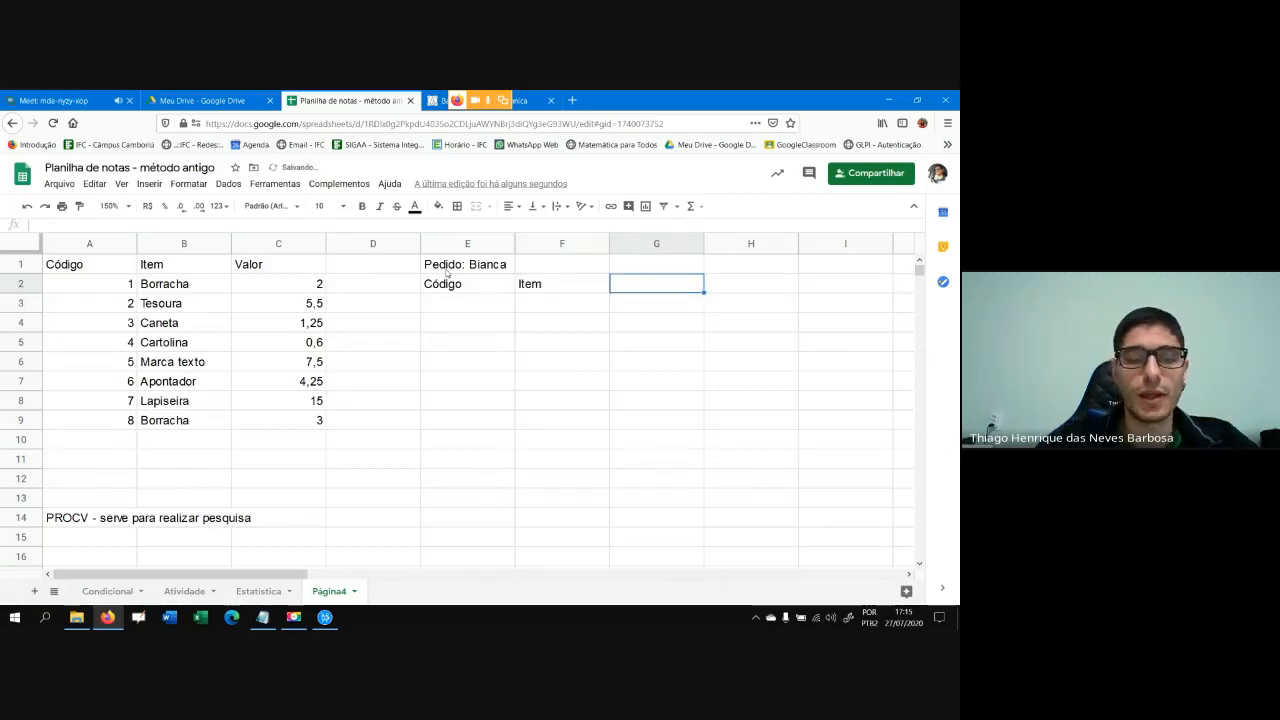
Add the order table's column headings Quantidade in G2 and Total in H2
type("q")
key("BackSpace")
type("Quna")
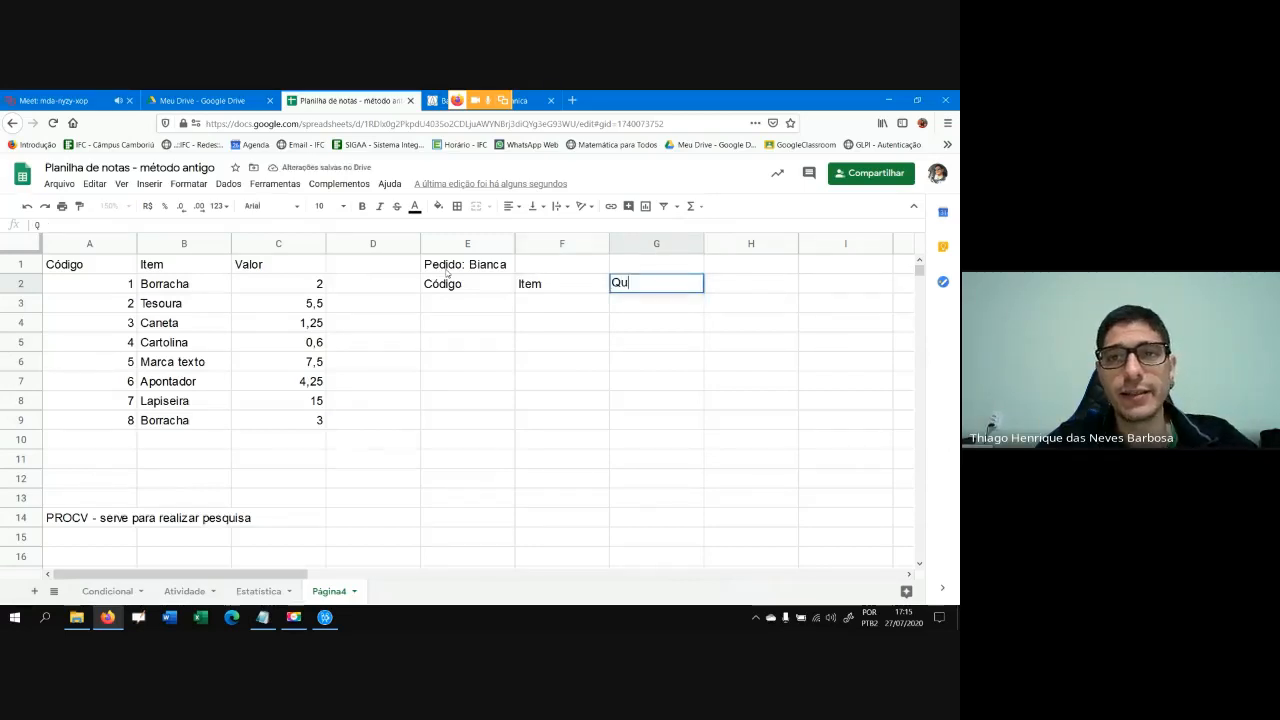
key("BackSpace")
key("BackSpace")
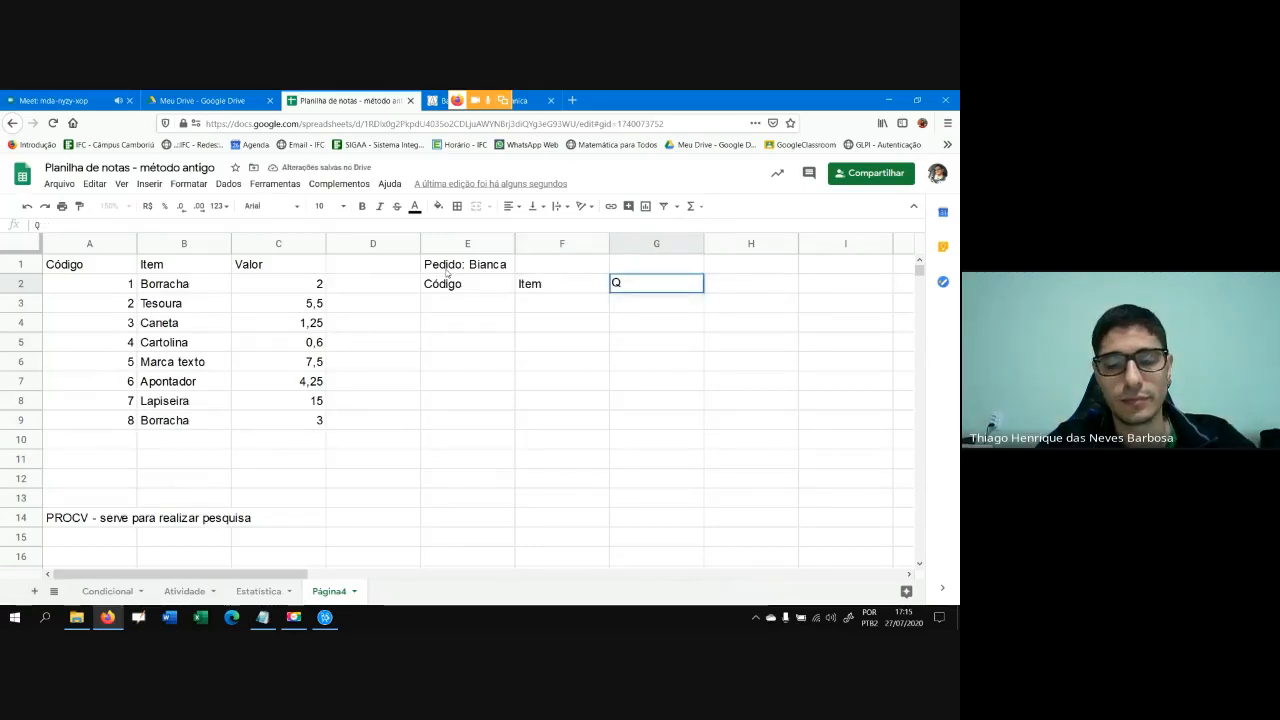
type("antid")
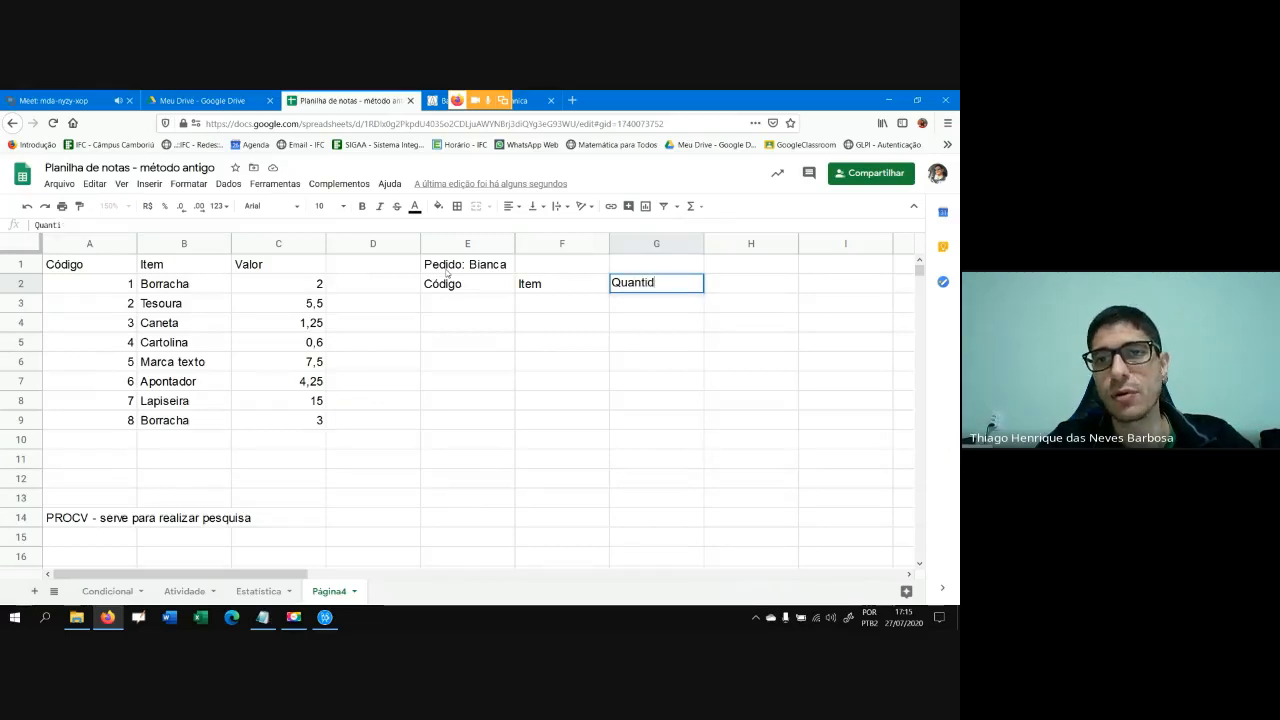
type("a")
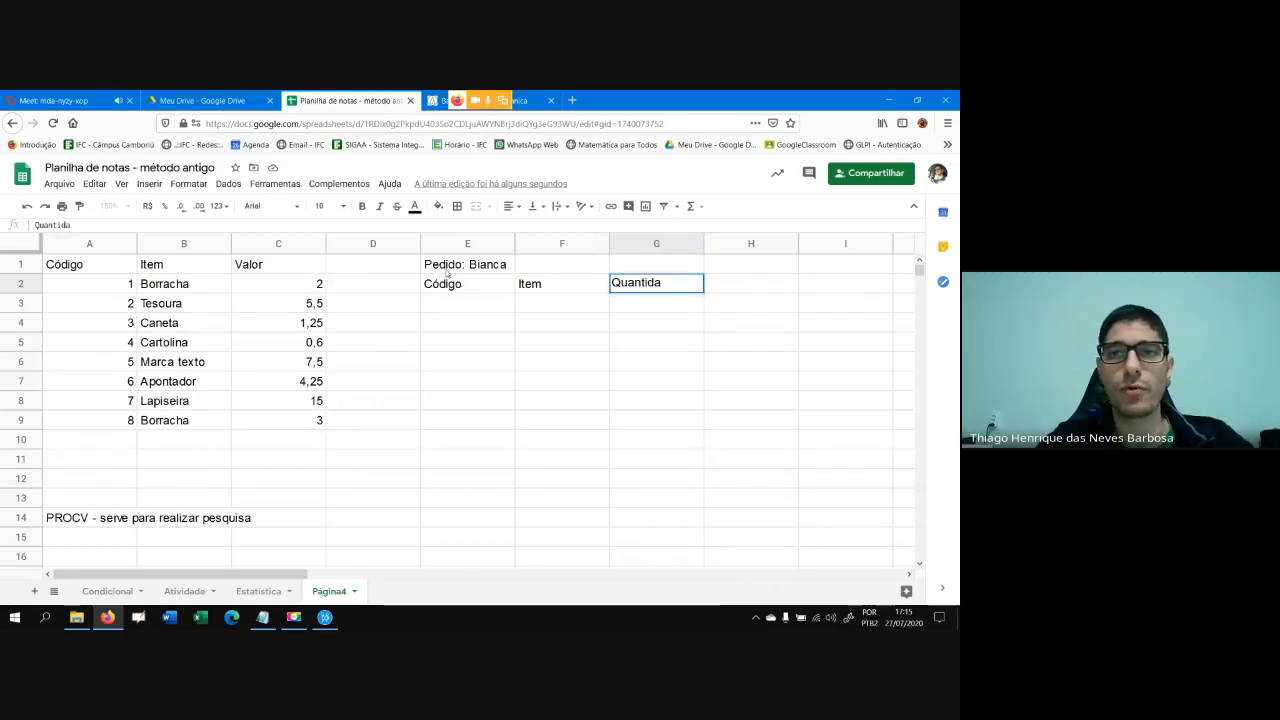
type("de")
key("Tab")
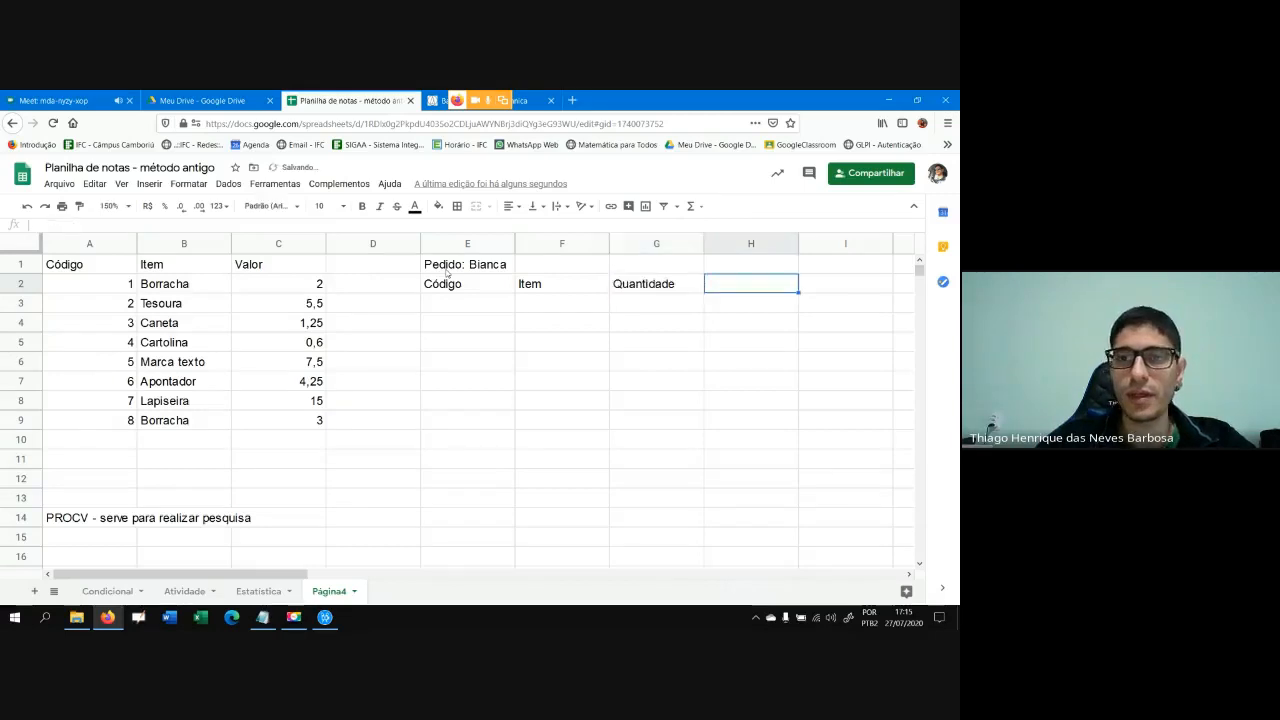
type("Total")
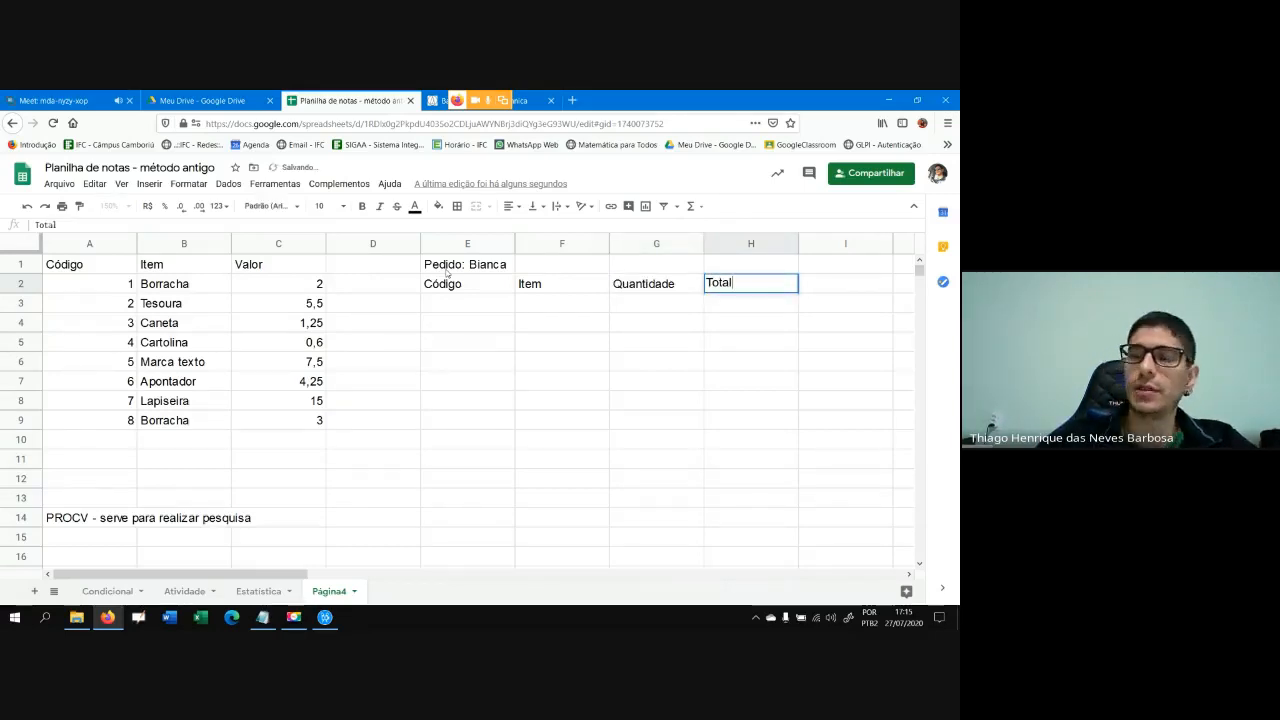
left_click(539, 323)
Enter 2 as the first order line's product code in E3, and select the quantity cell G3
left_click(463, 301)
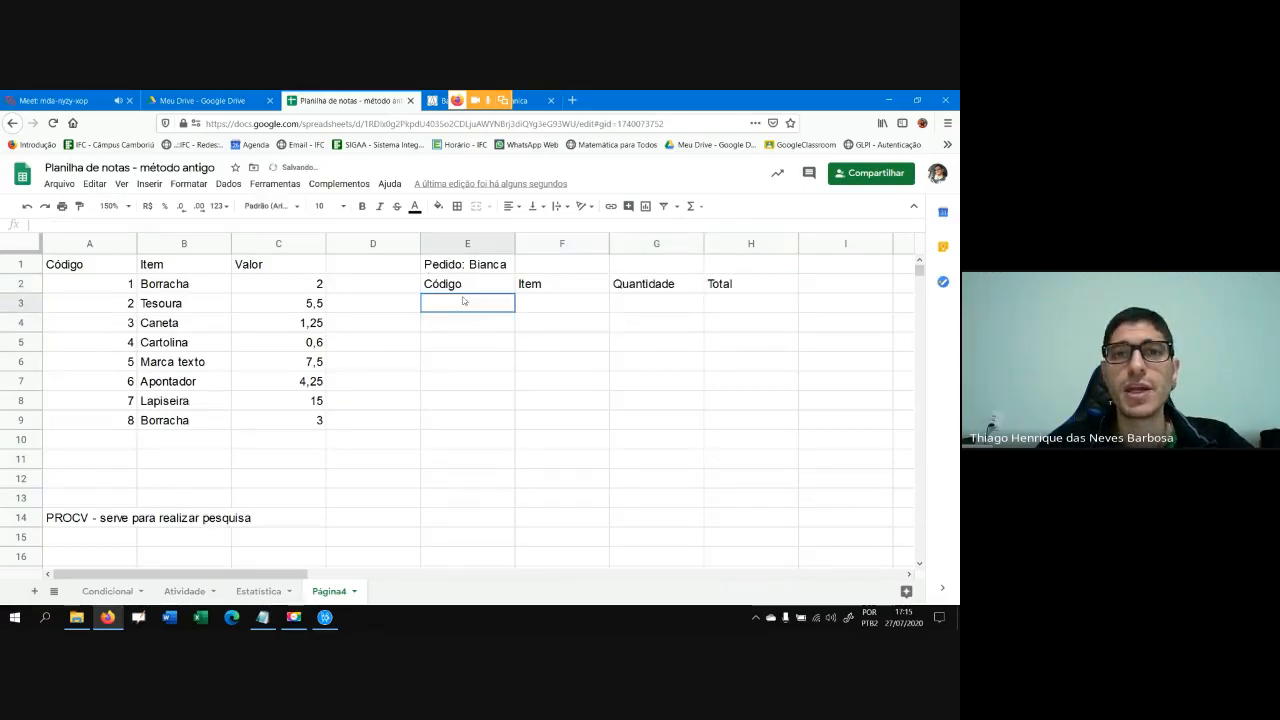
type("2")
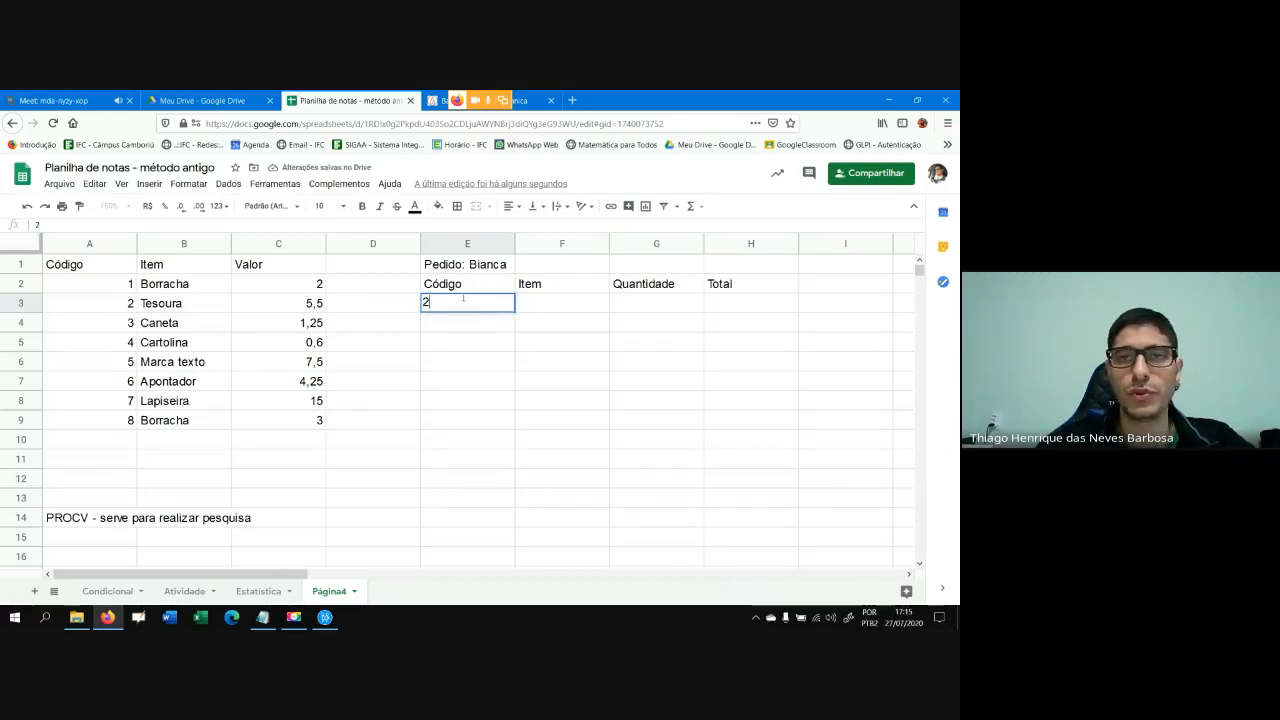
left_click(637, 290)
left_click(484, 305)
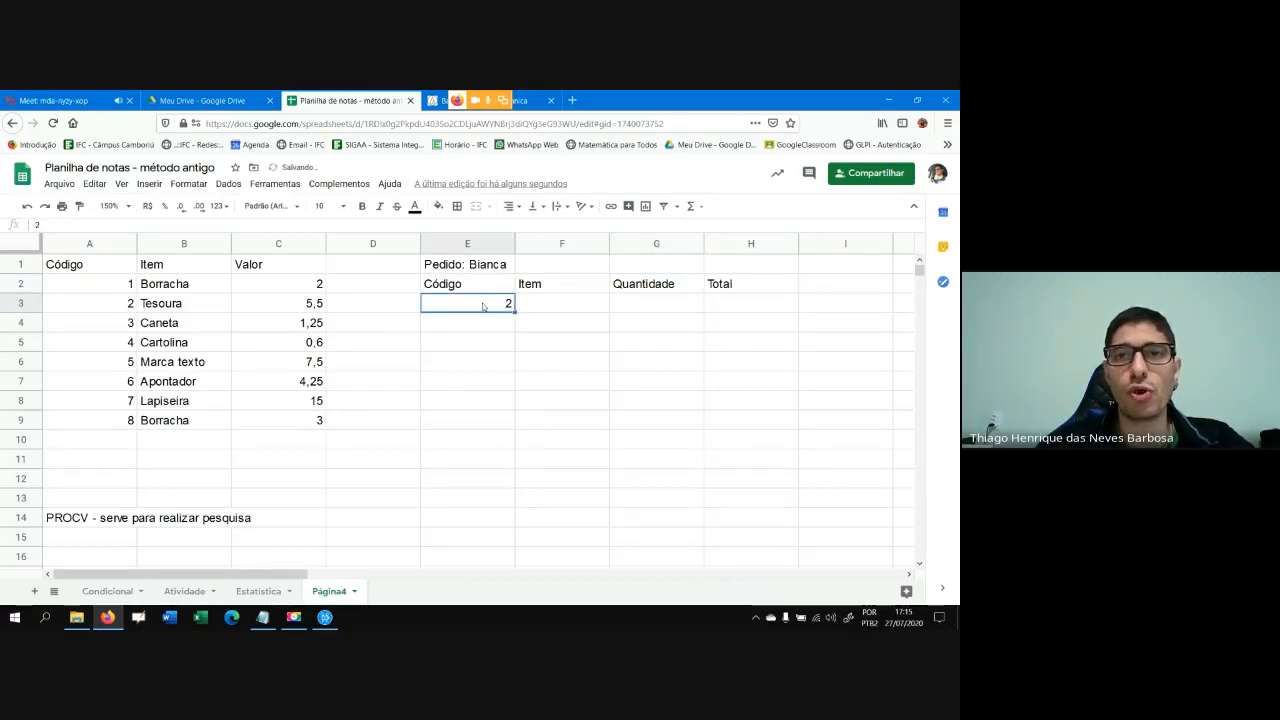
left_click(654, 306)
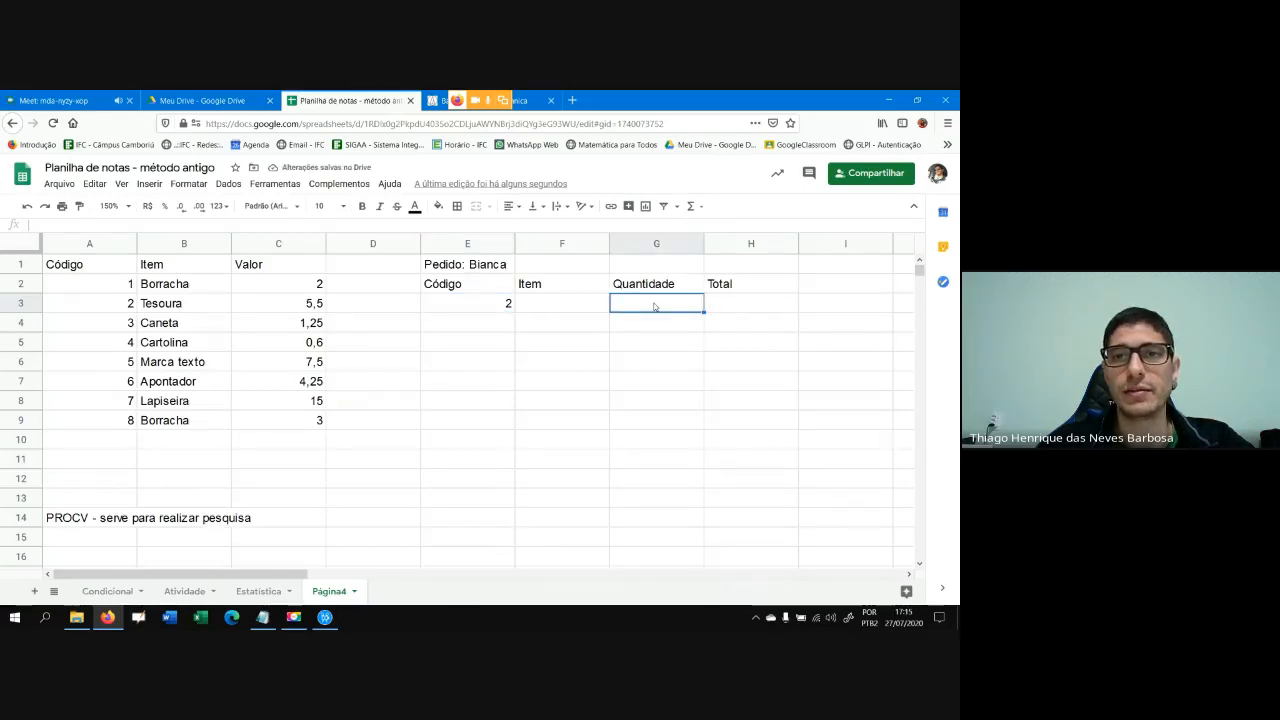
Clear the product code from the first order line in E3
left_click(567, 307)
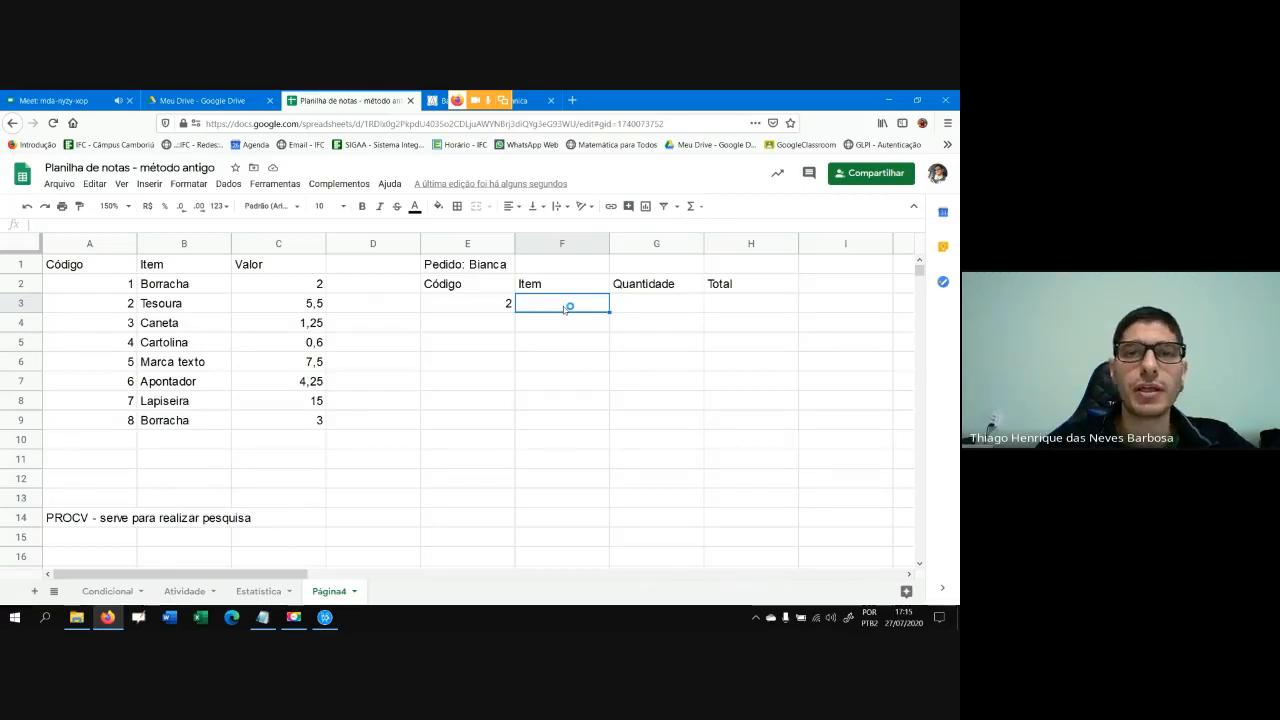
left_click(500, 302)
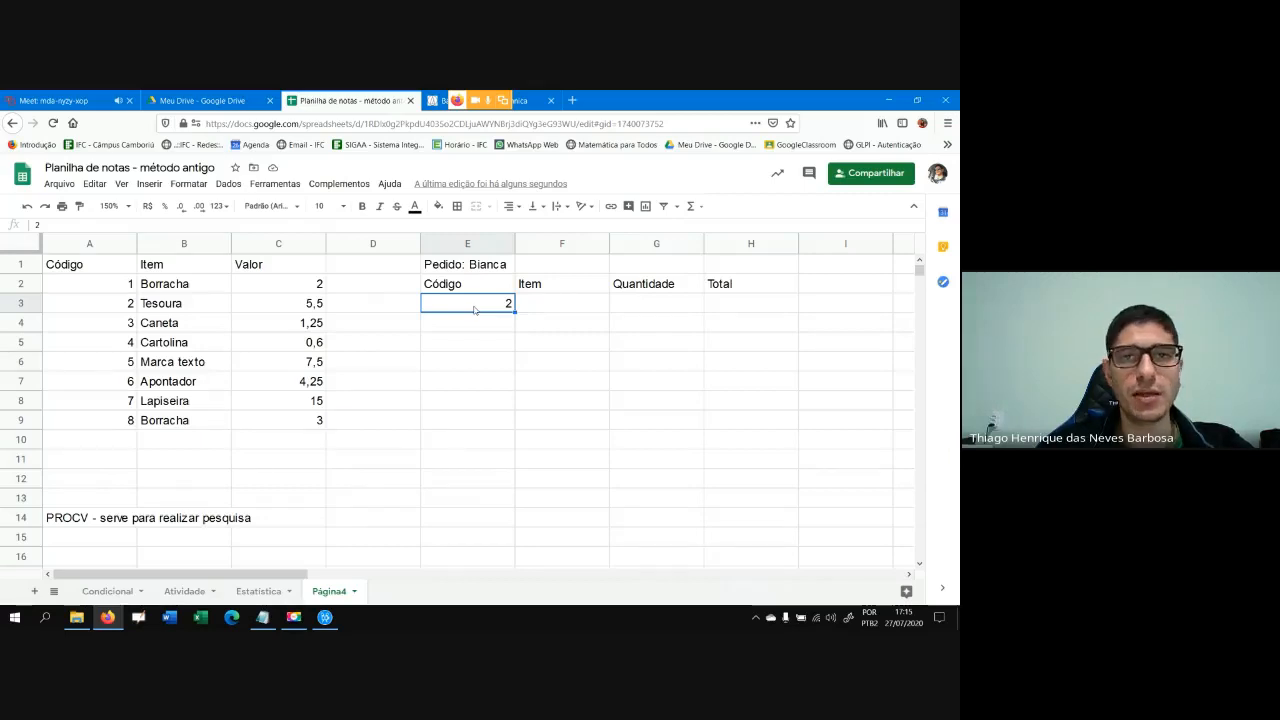
left_click(551, 309)
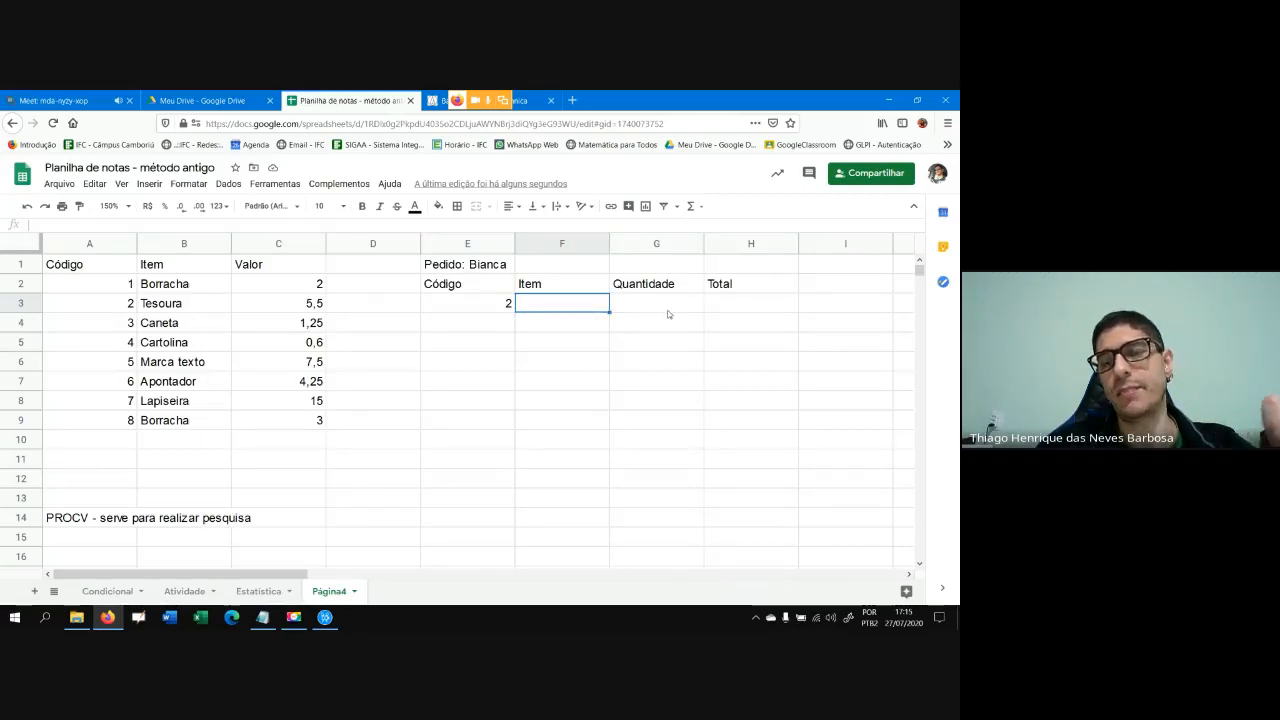
left_click(720, 305)
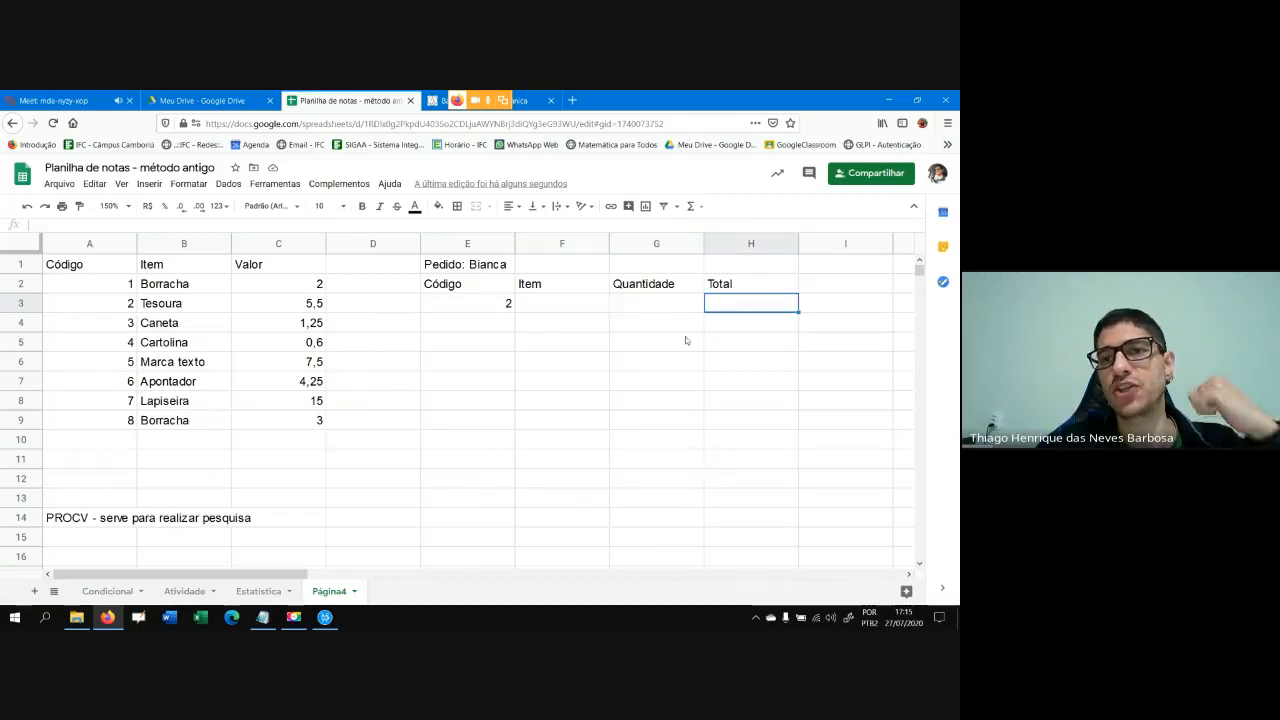
left_click(483, 305)
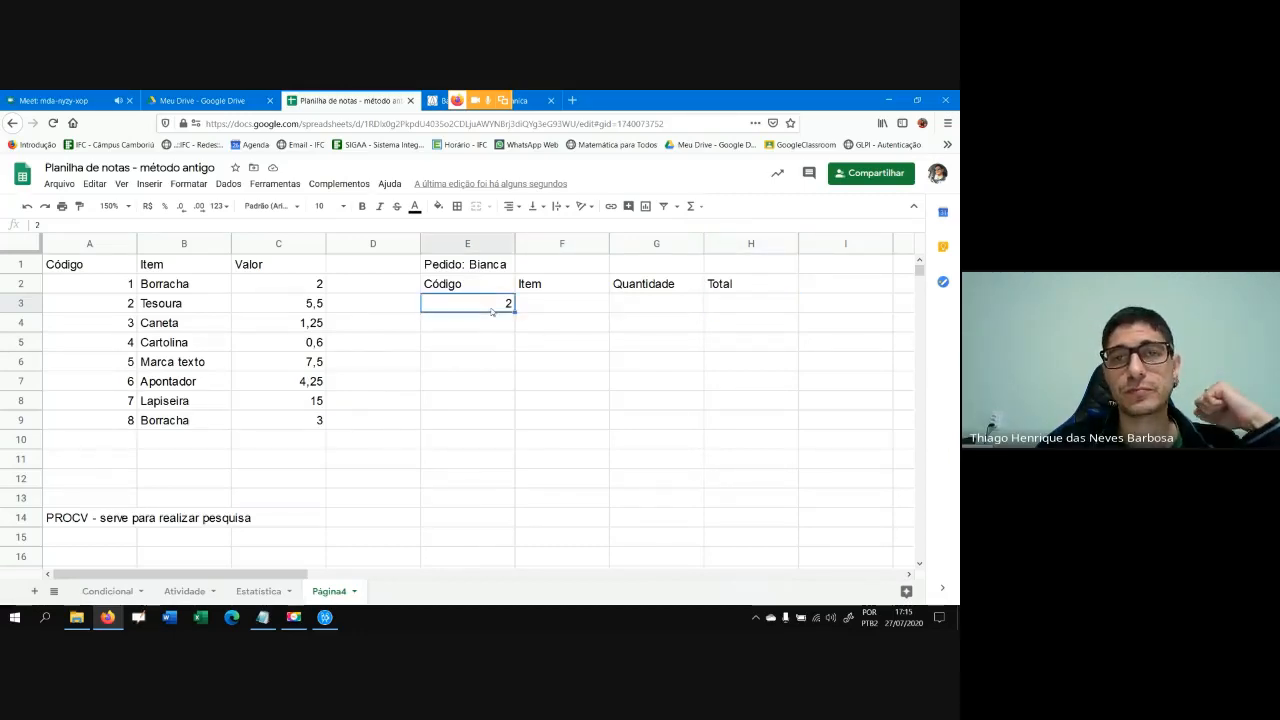
key("Delete")
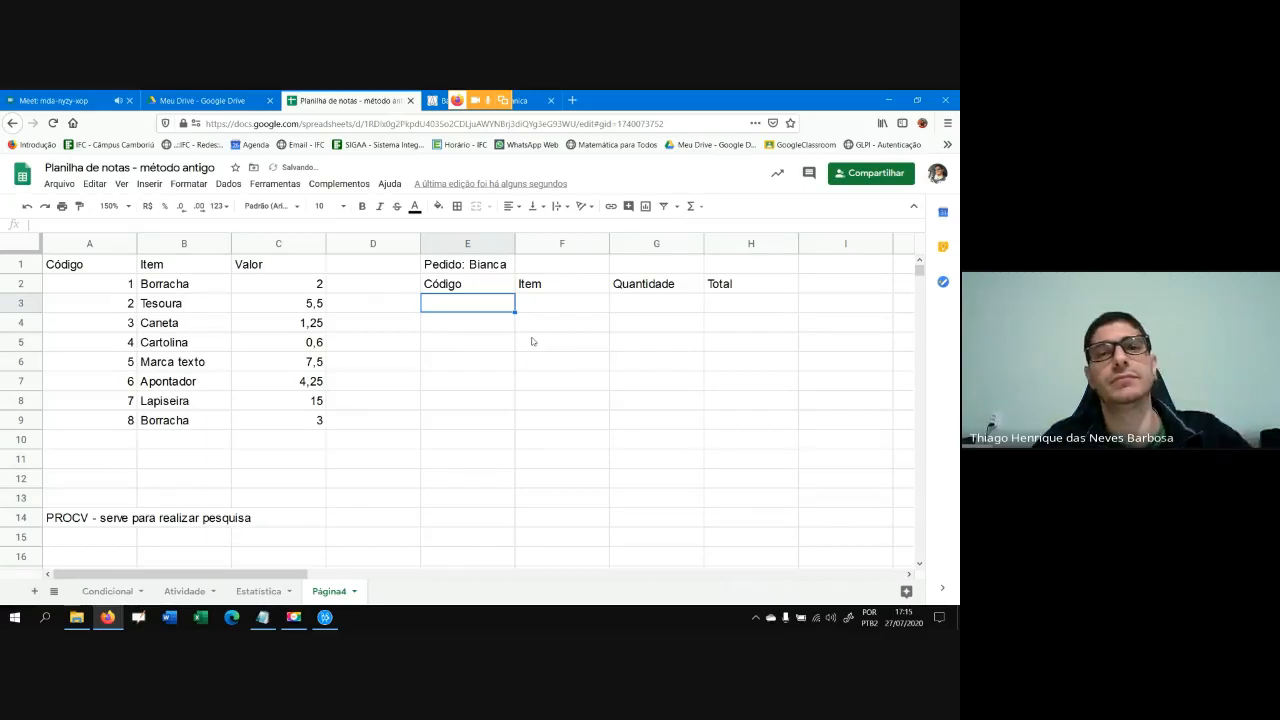
left_click(556, 303)
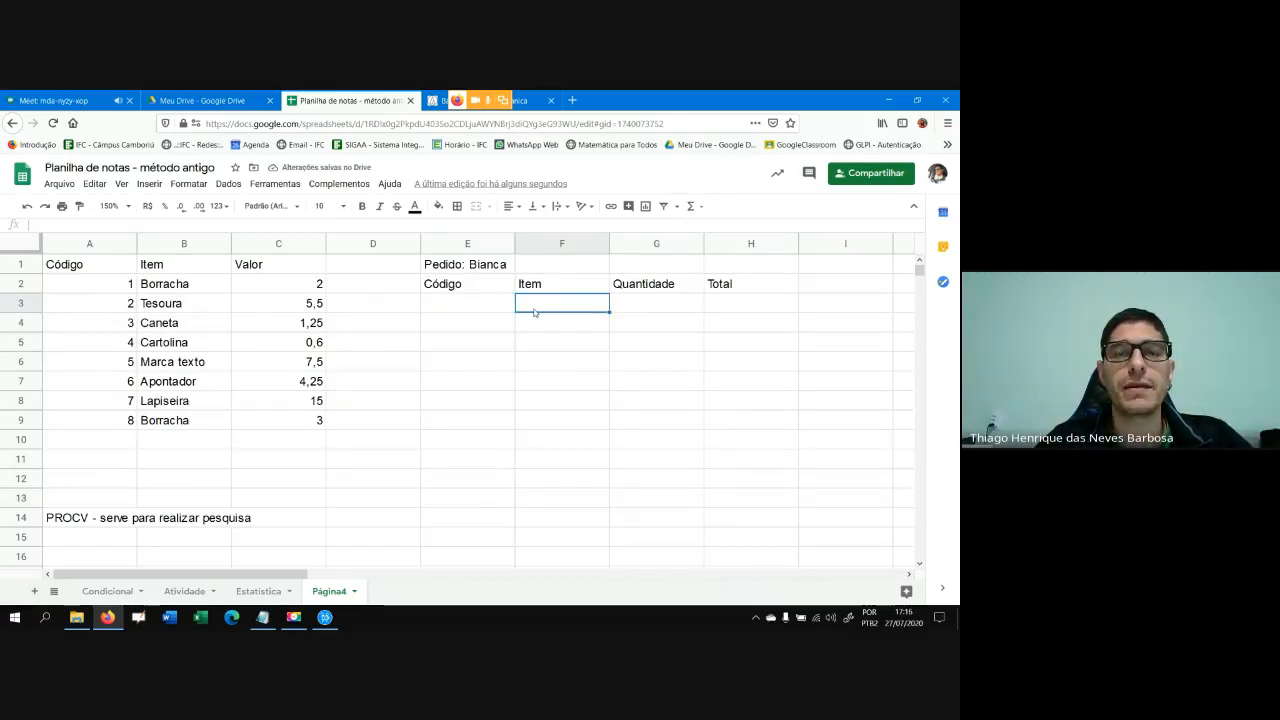
left_click(467, 309)
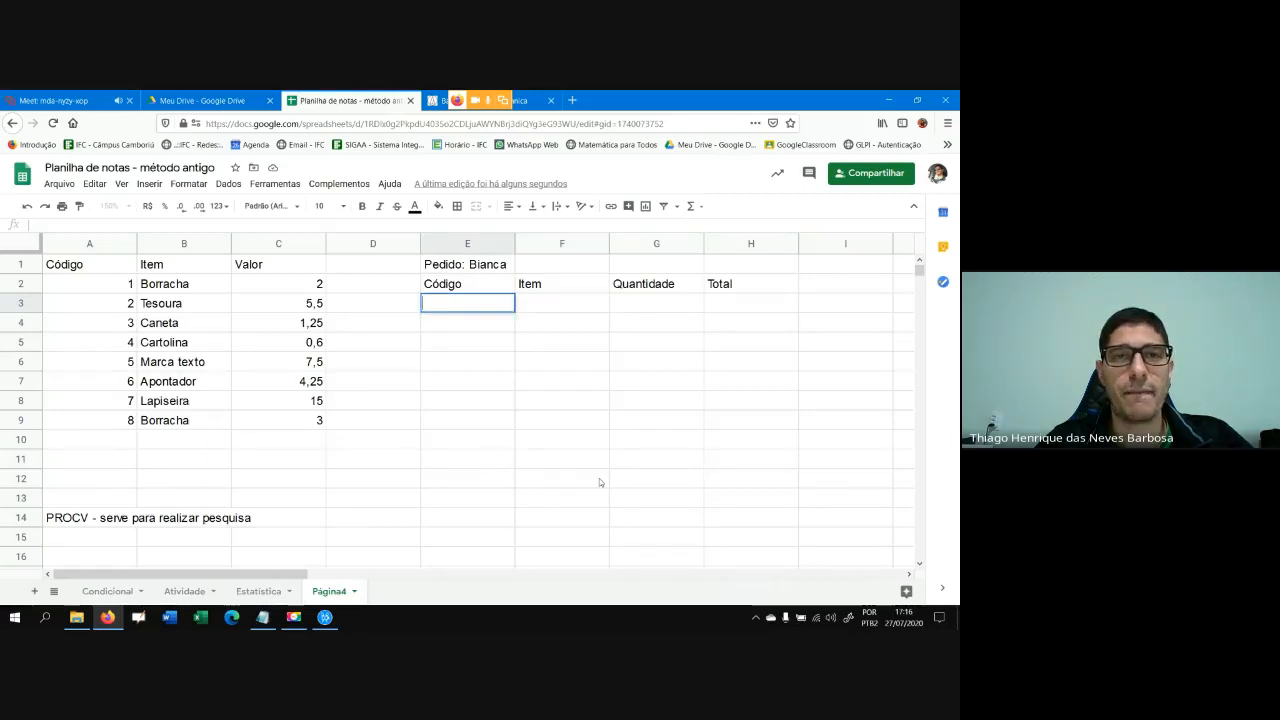
Start a PROCV formula in F3 that uses the product code cell E3 as the search key
left_click(543, 308)
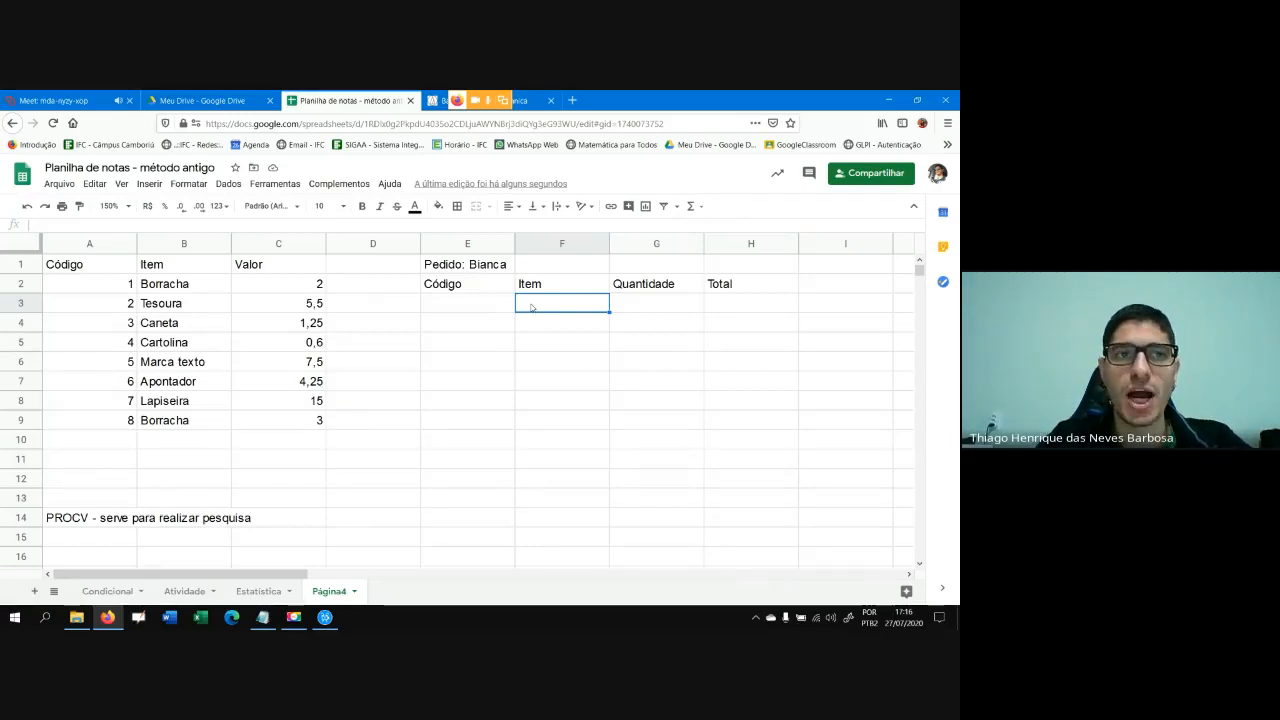
type("=")
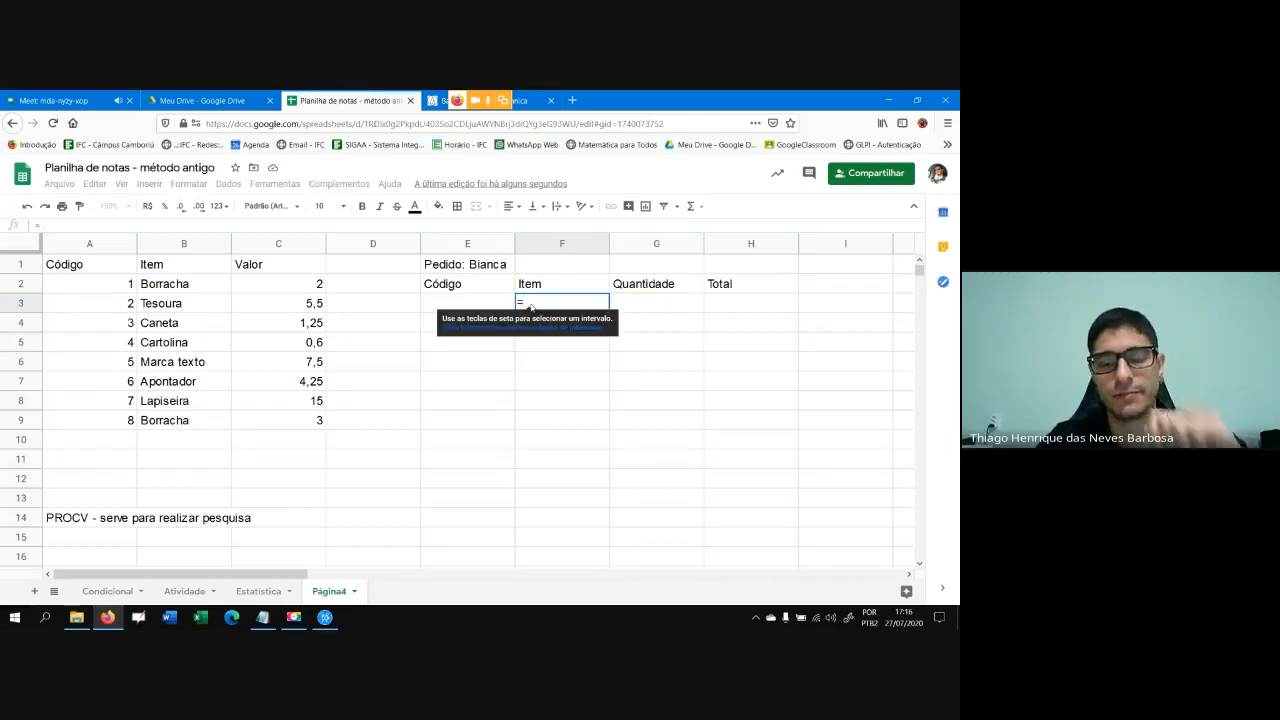
type("PR")
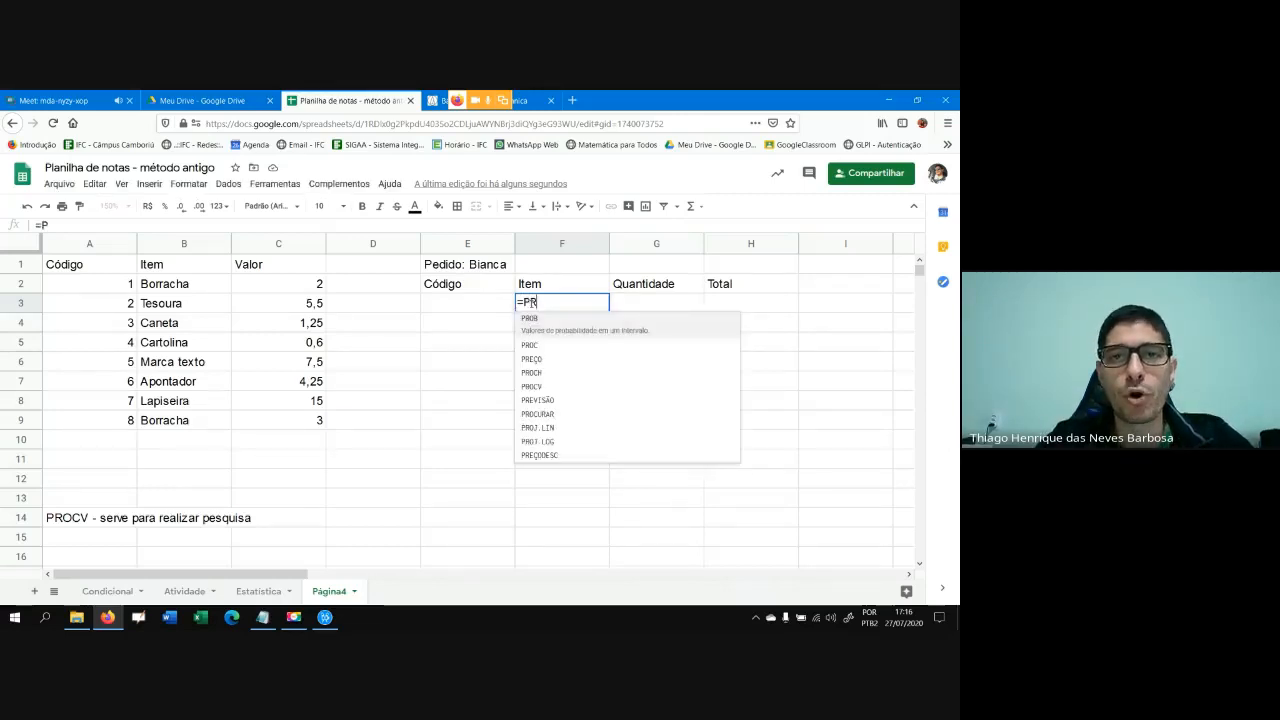
type("OV")
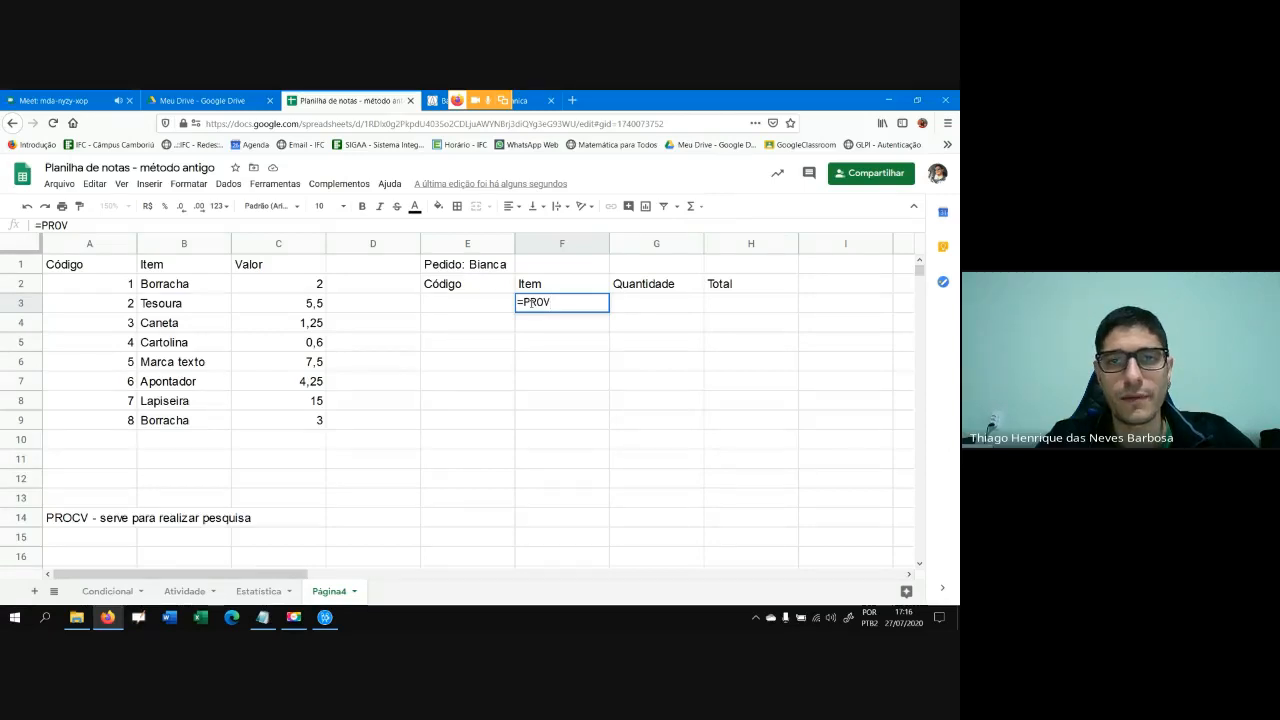
key("BackSpace")
type("CV")
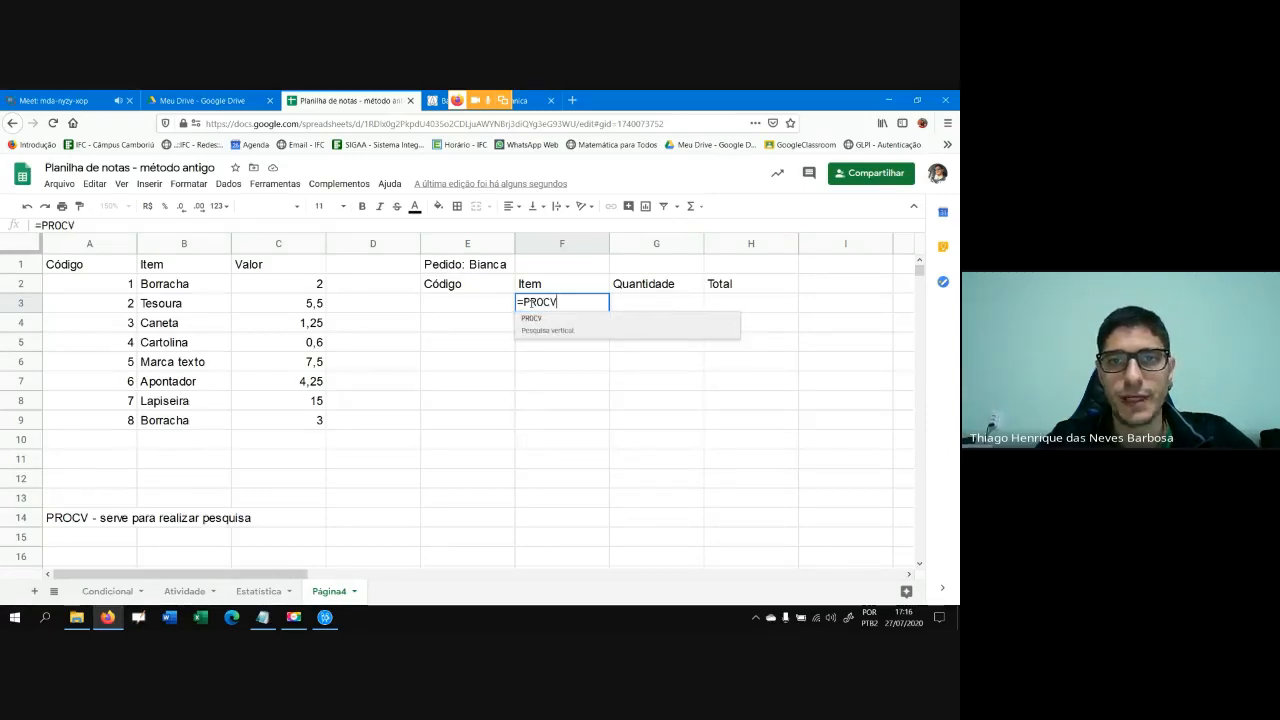
type("(")
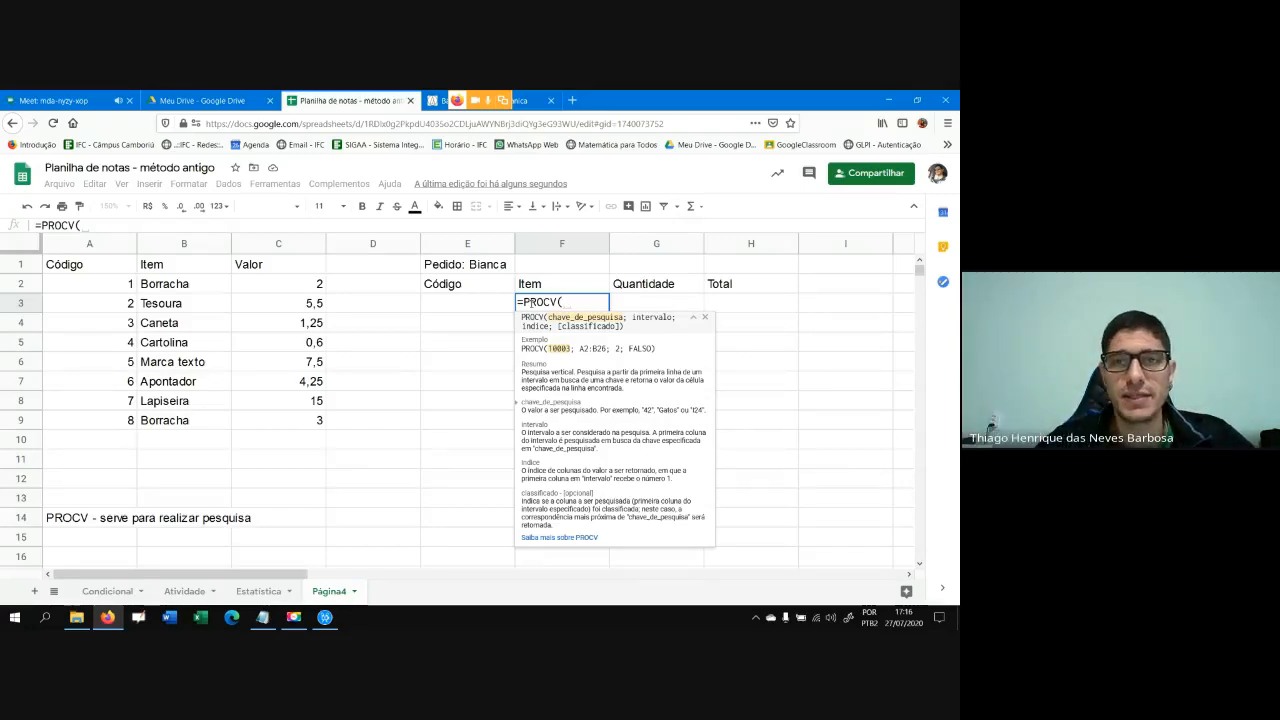
left_click(482, 307)
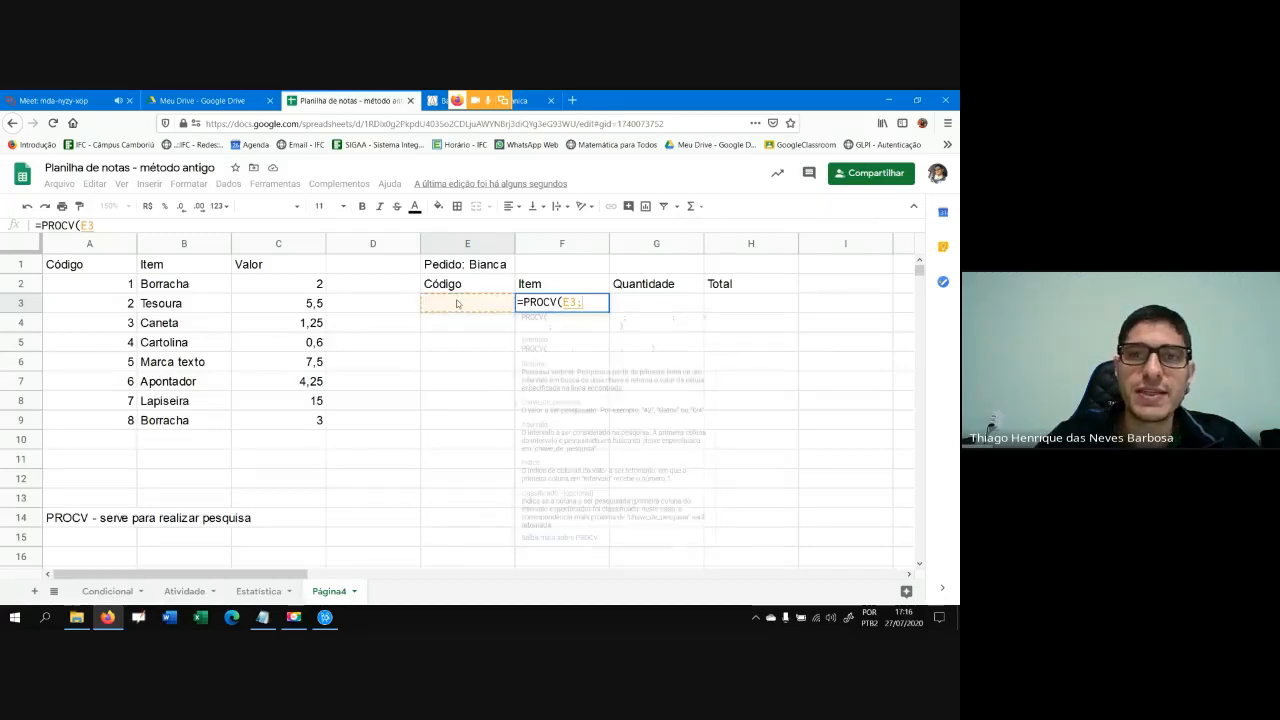
type(";")
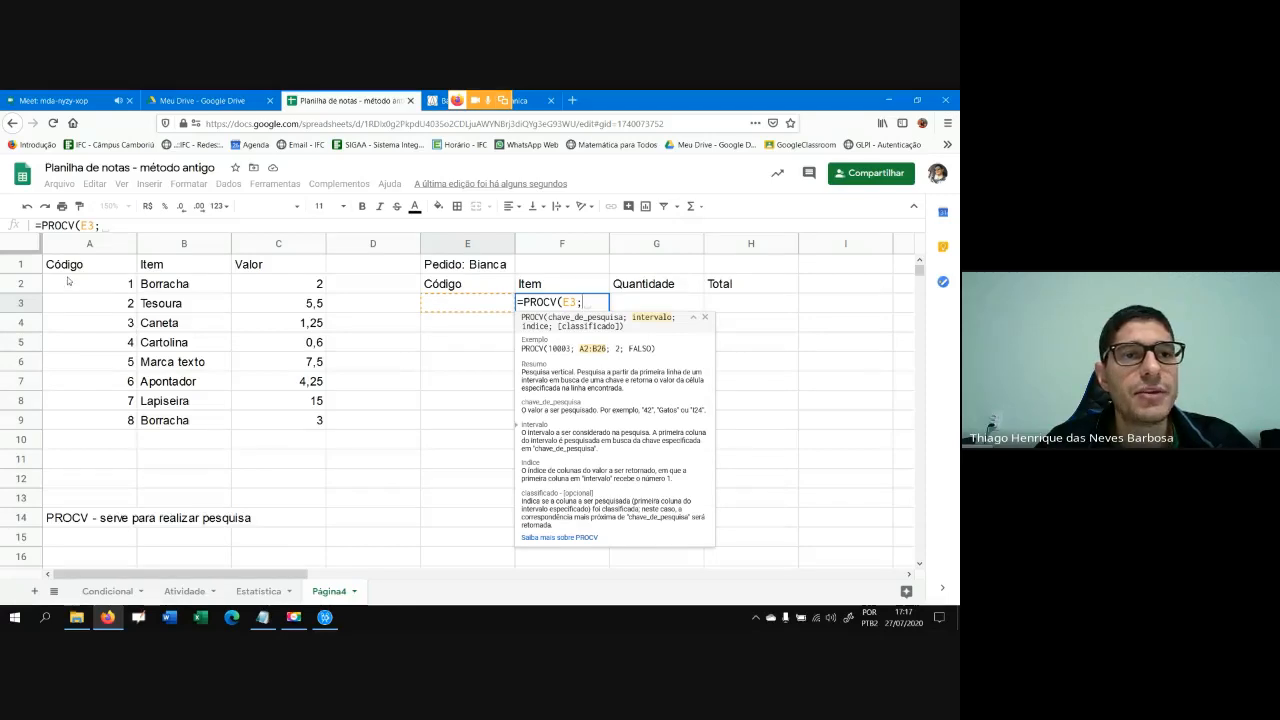
left_click_drag(66, 281, 302, 425)
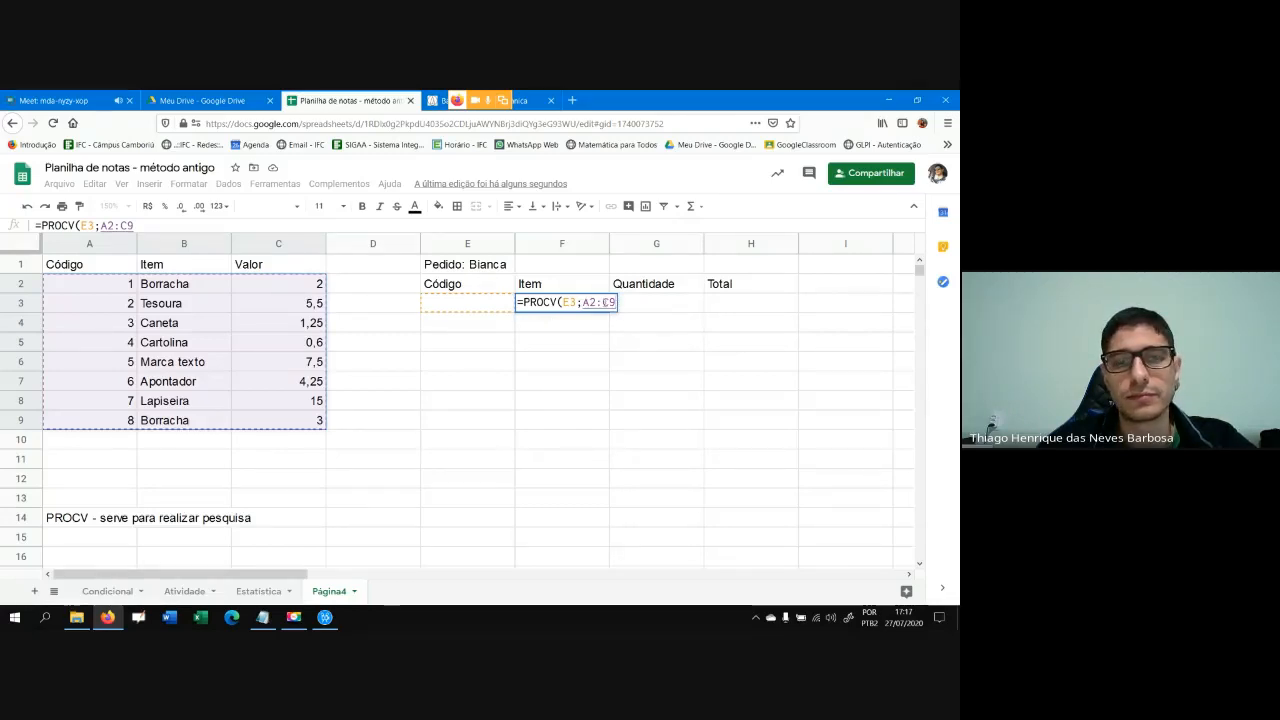
key("F4")
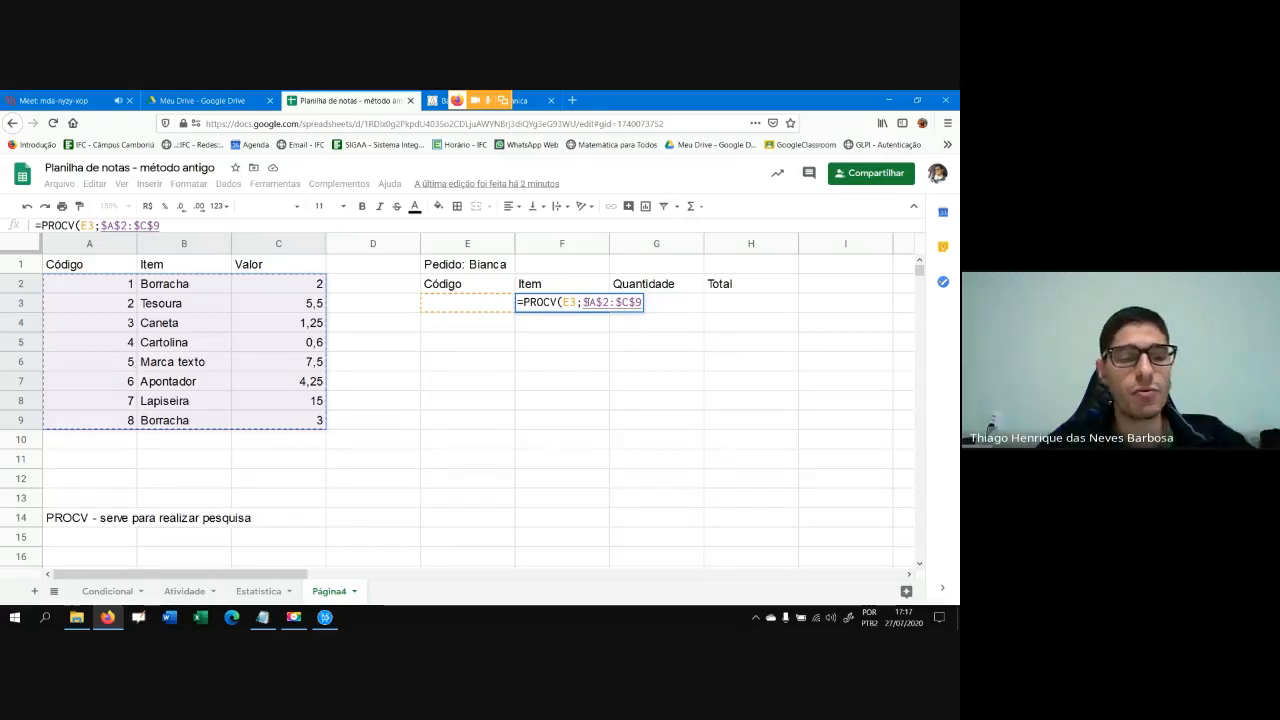
key("BackSpace")
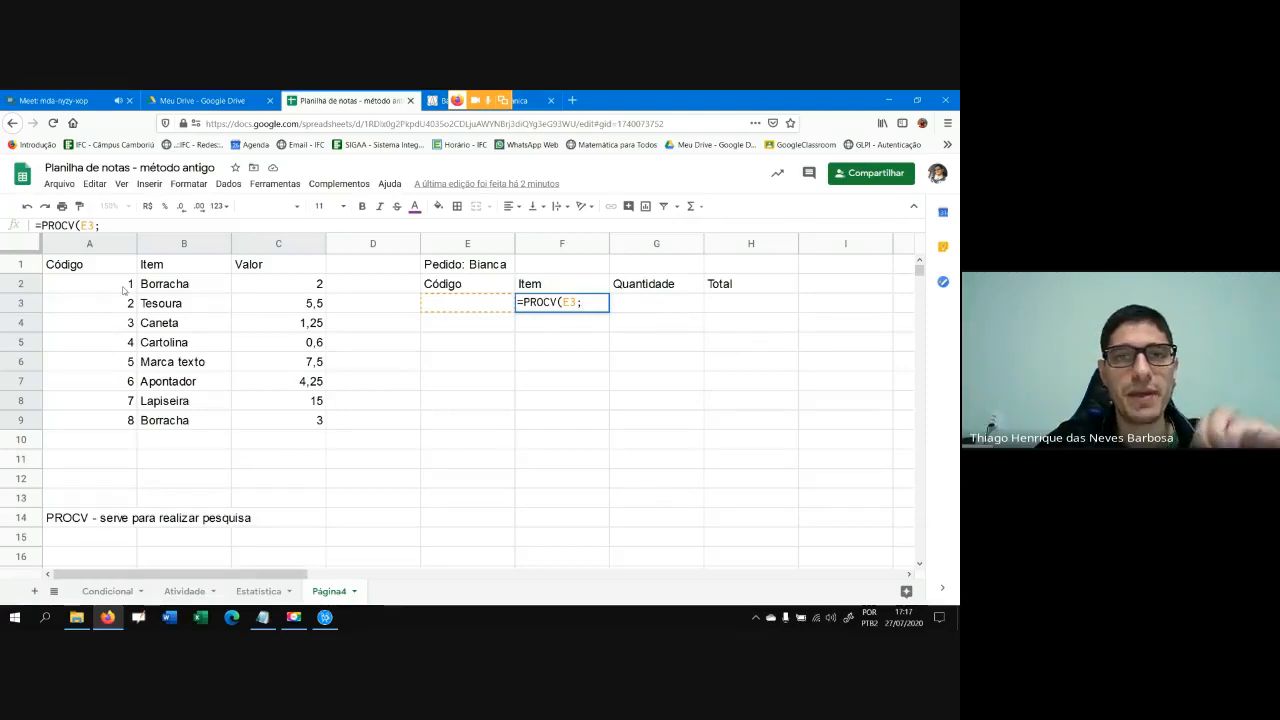
Complete the PROCV formula in F3 with the range A2:C9 and column index 2
left_click_drag(112, 290, 273, 422)
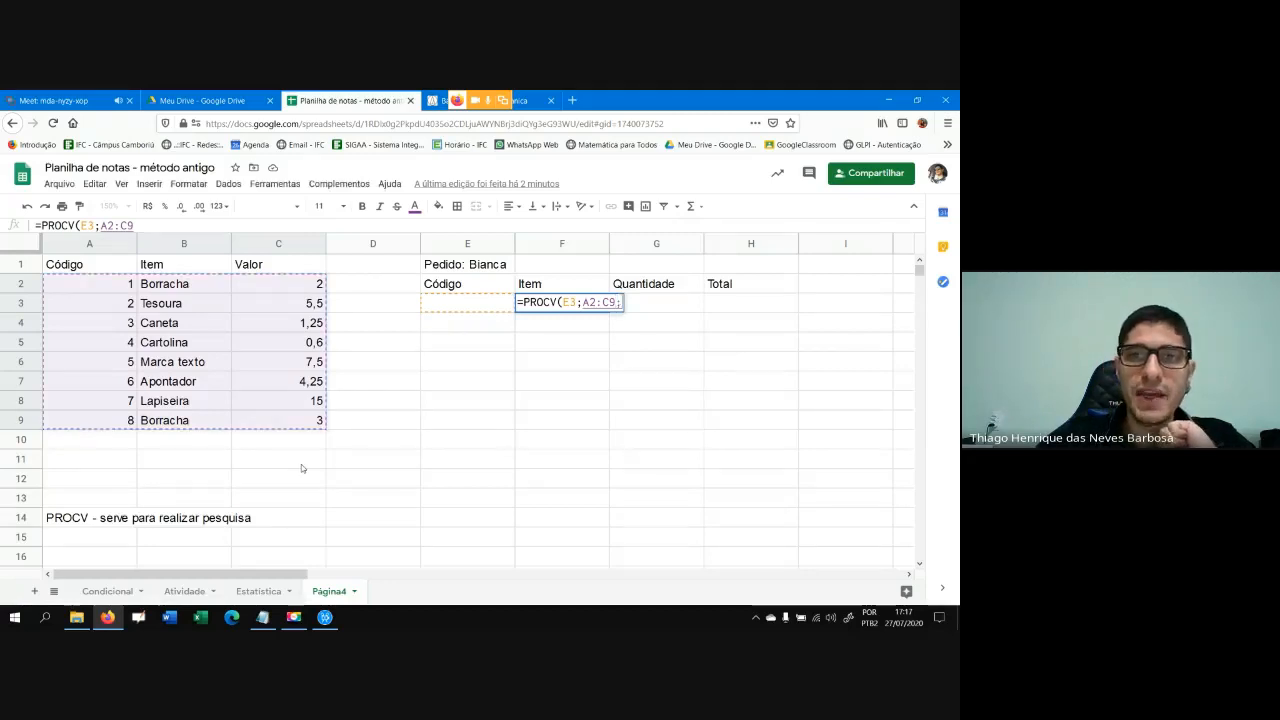
type(";")
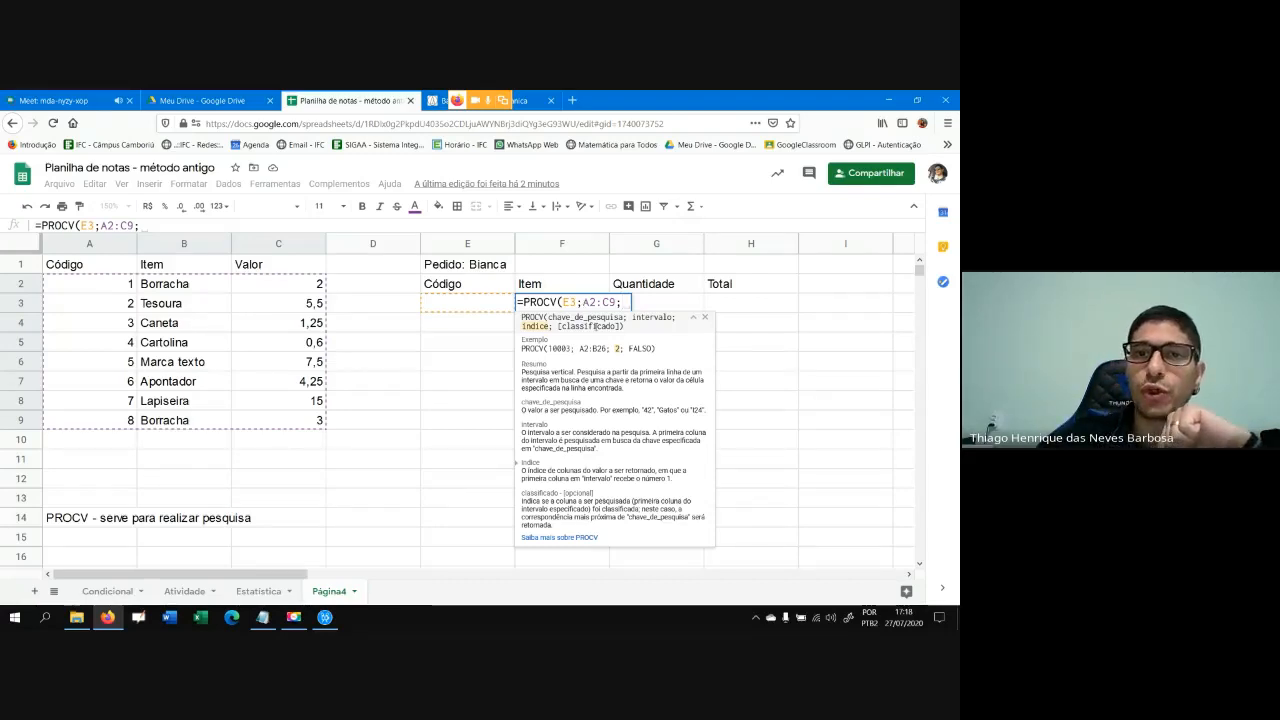
type("2")
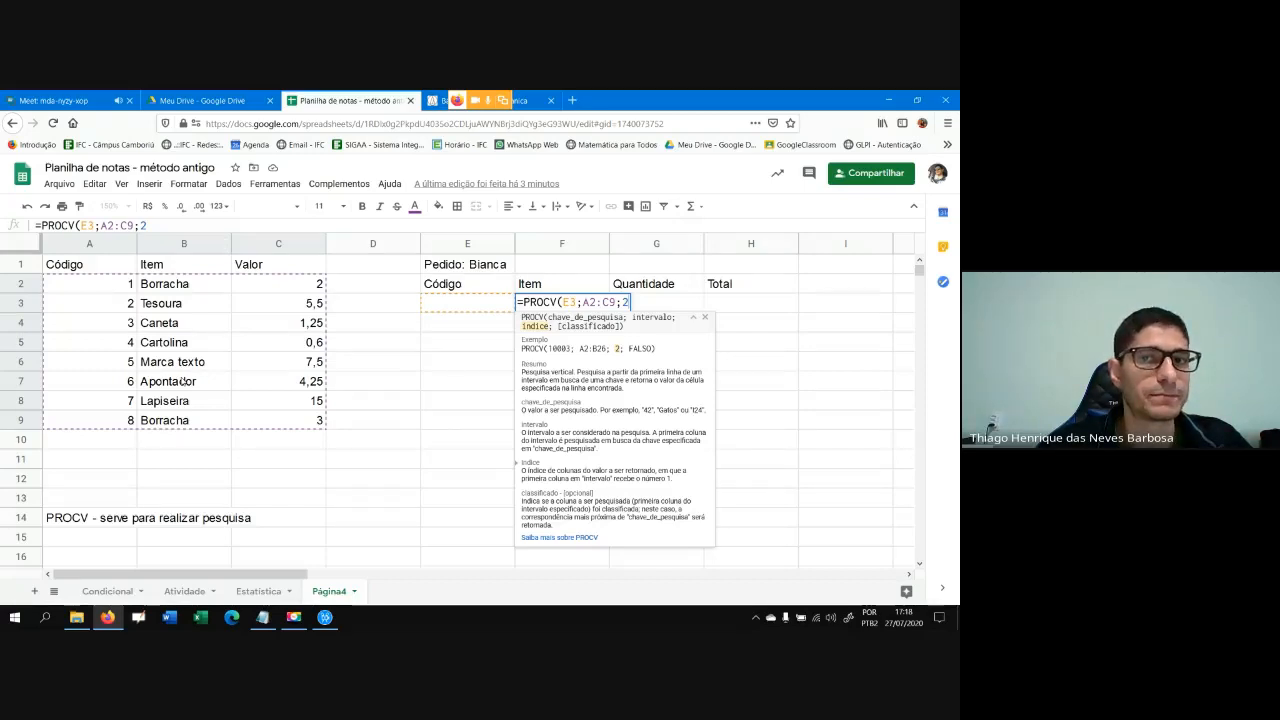
type(")")
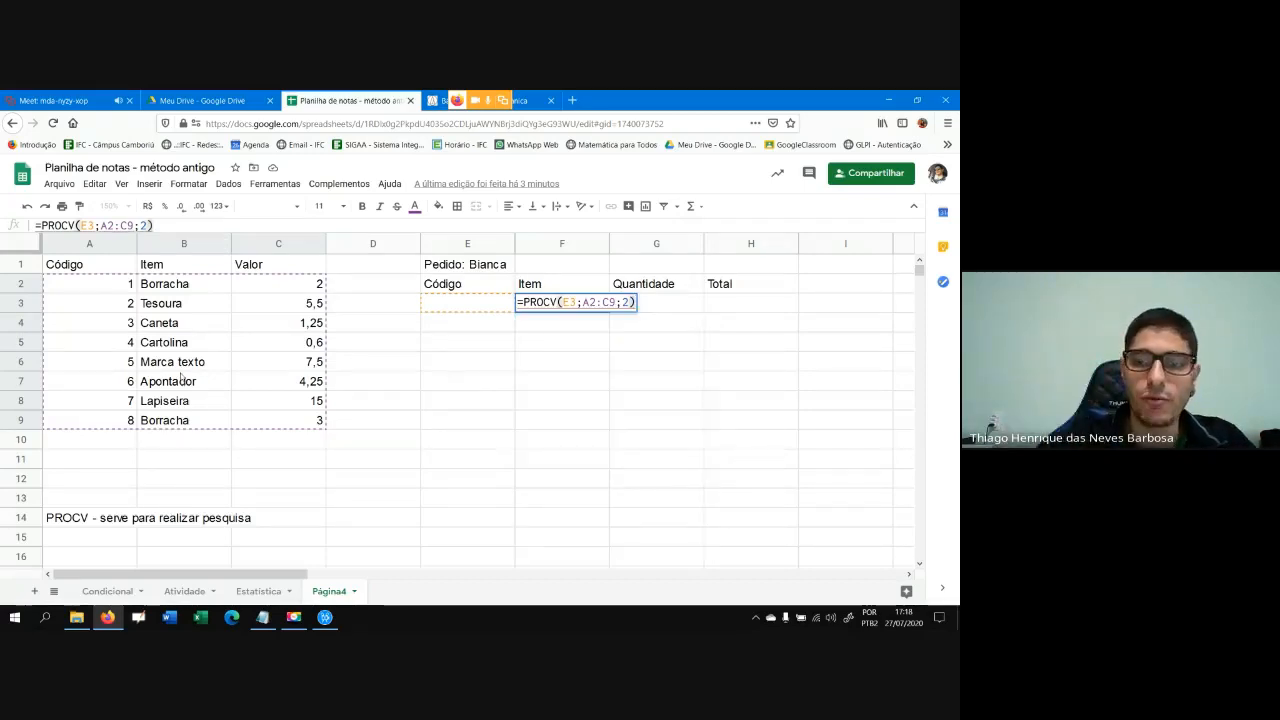
key("Return")
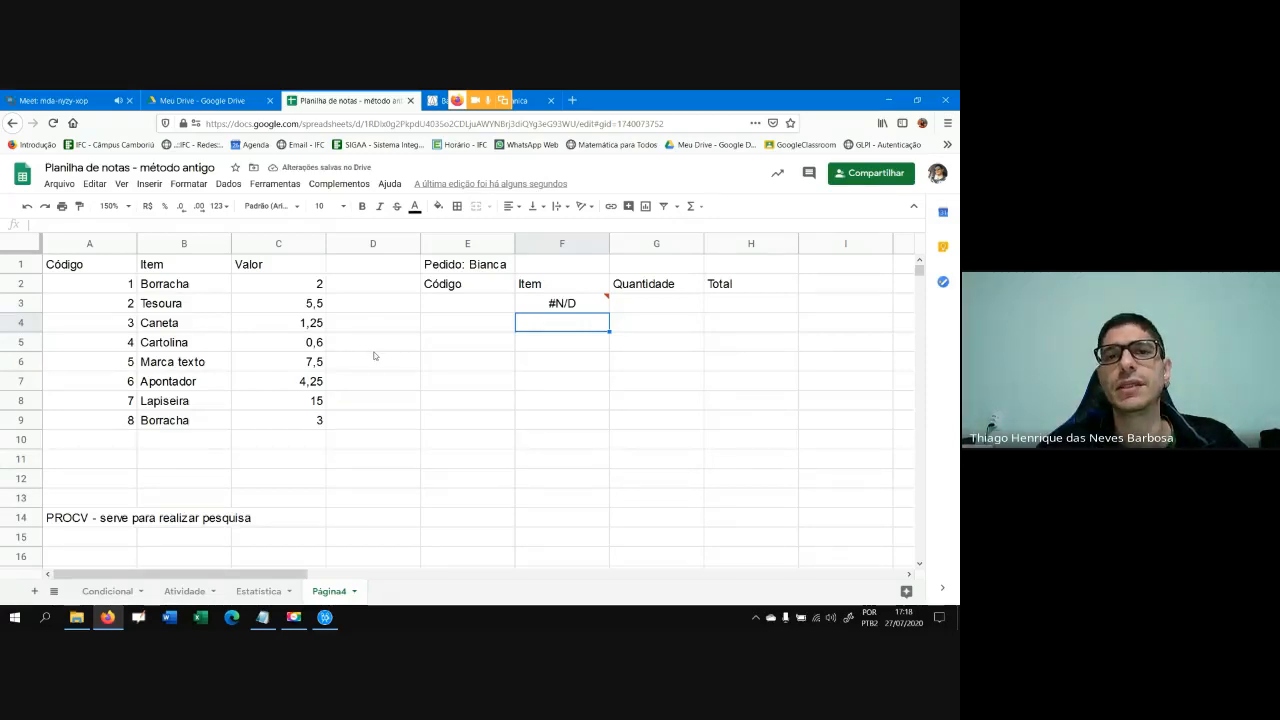
Test the item lookup by entering product codes 1, 2 and 3 in turn in E3
left_click(456, 306)
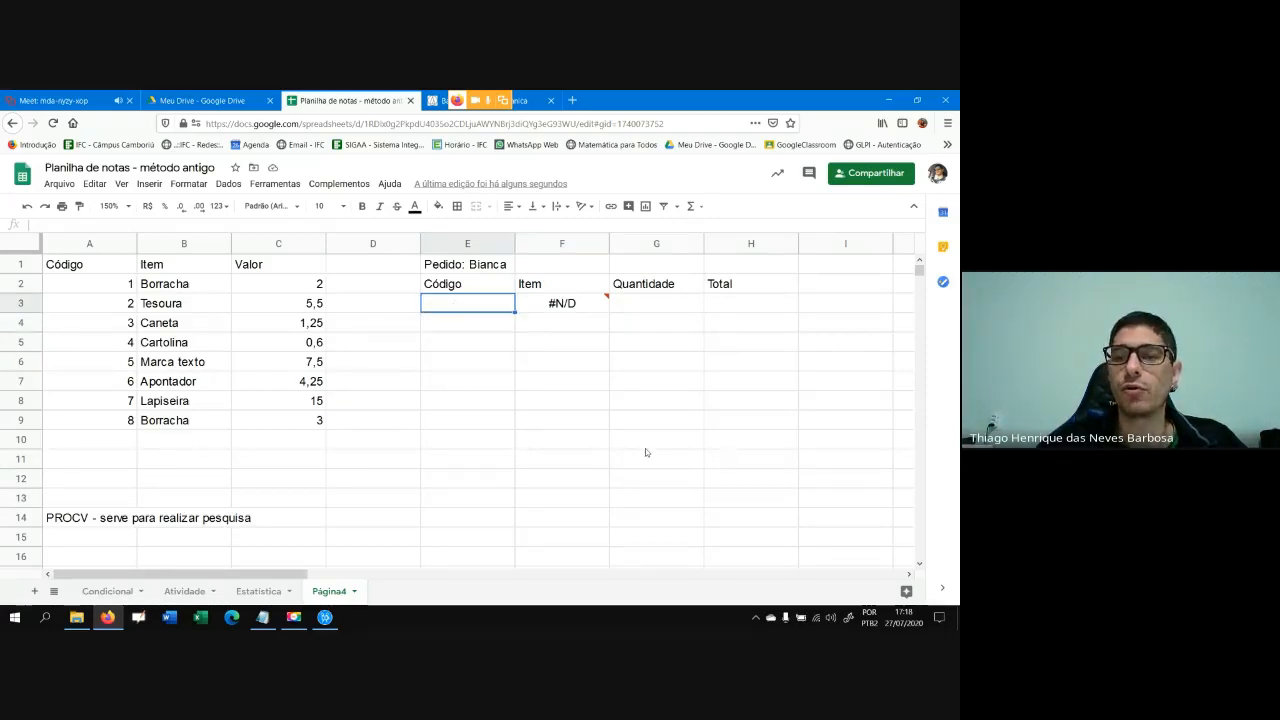
type("1")
key("Return")
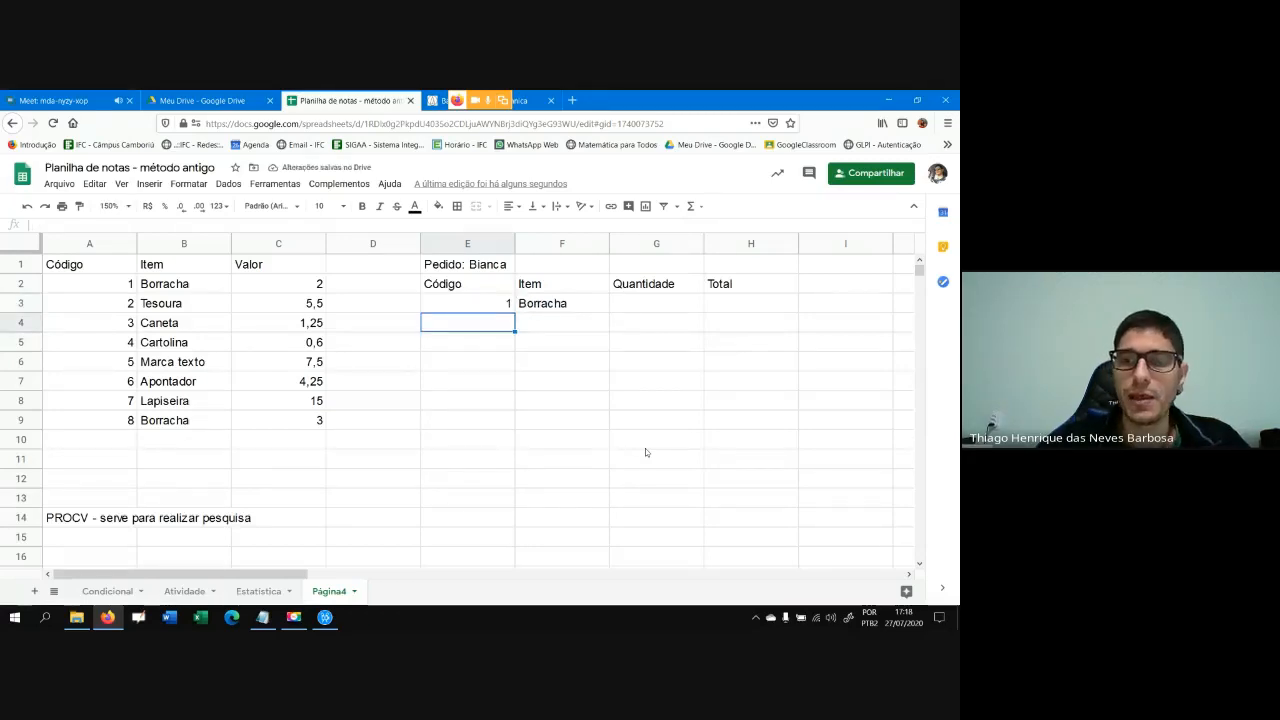
key("Up")
type("2")
key("Return")
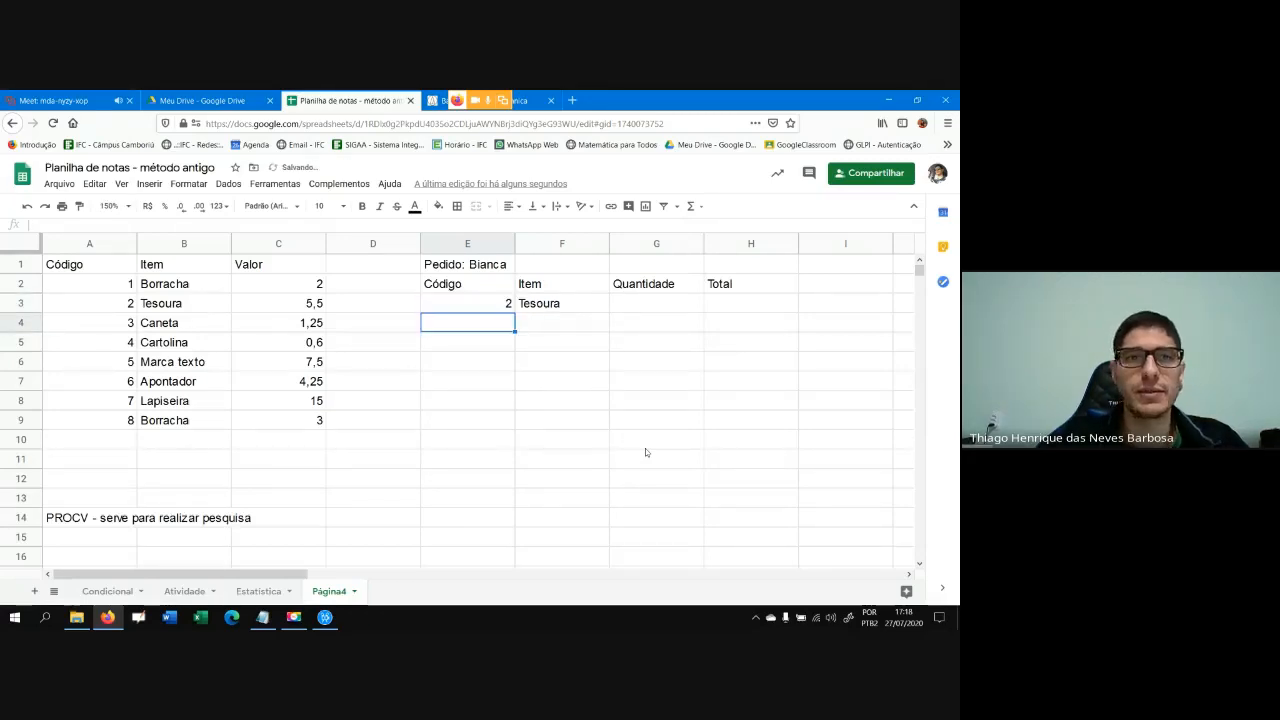
key("Up")
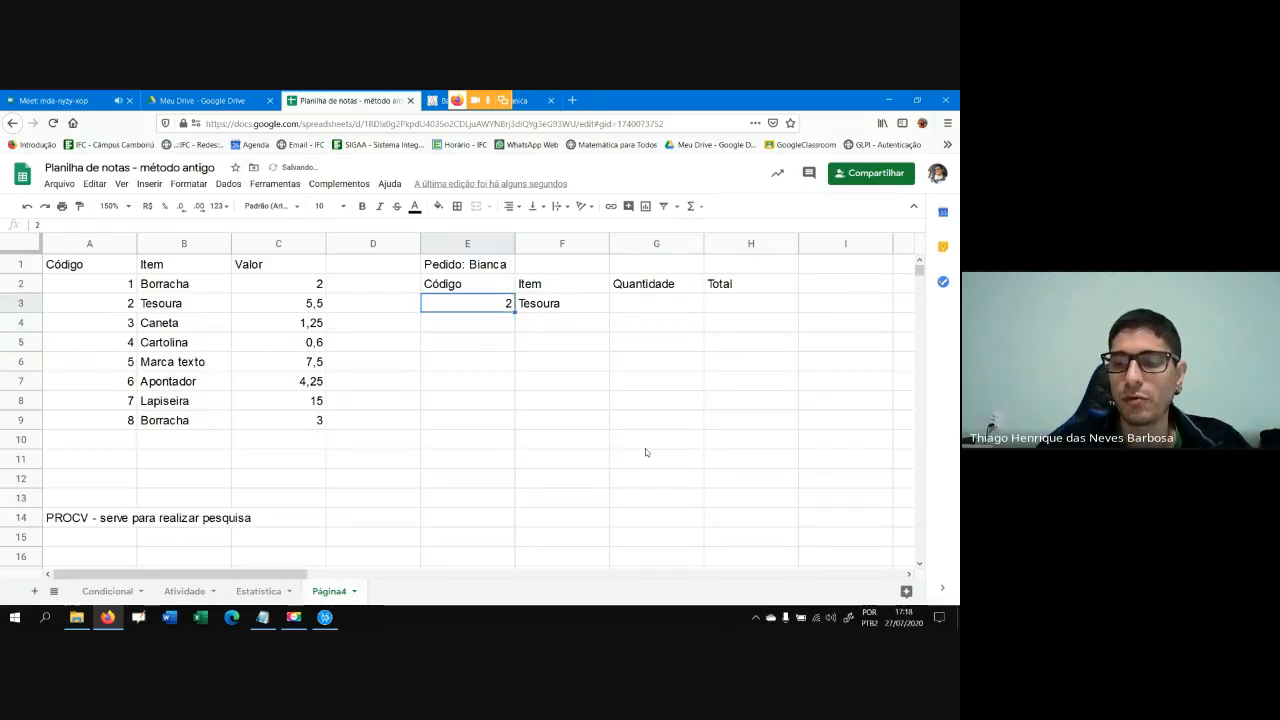
type("3")
key("Return")
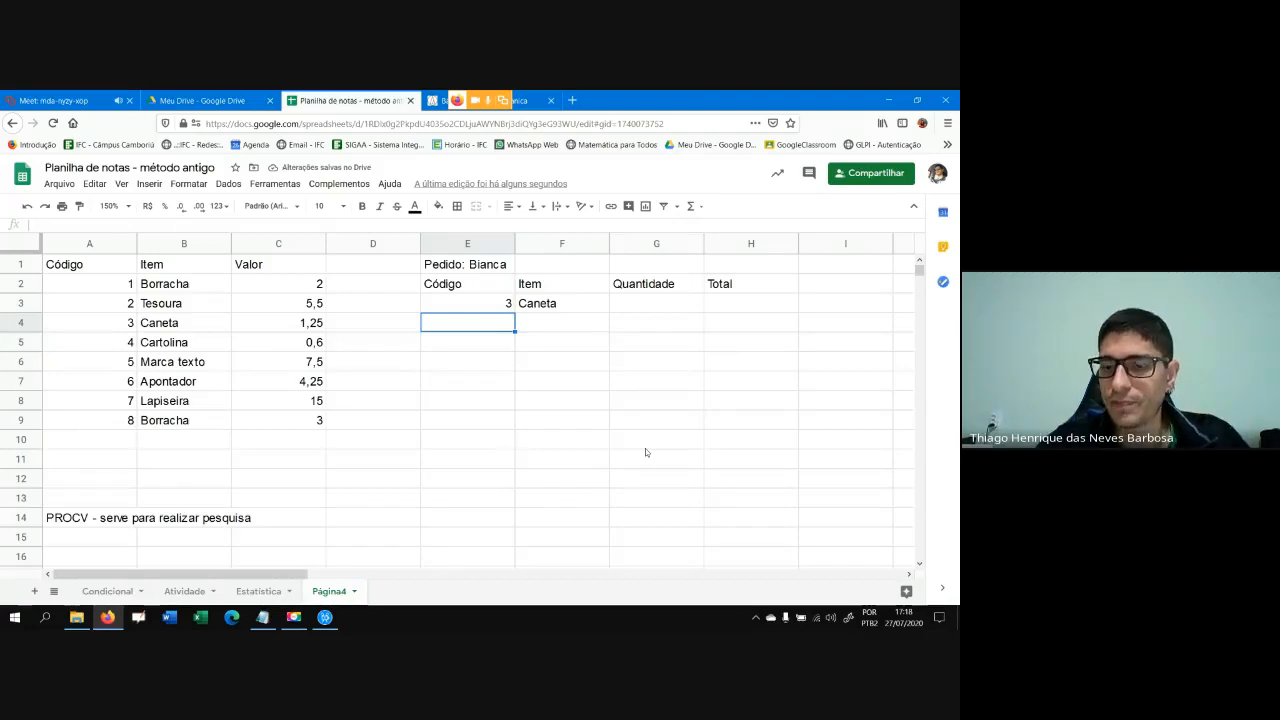
key("Up")
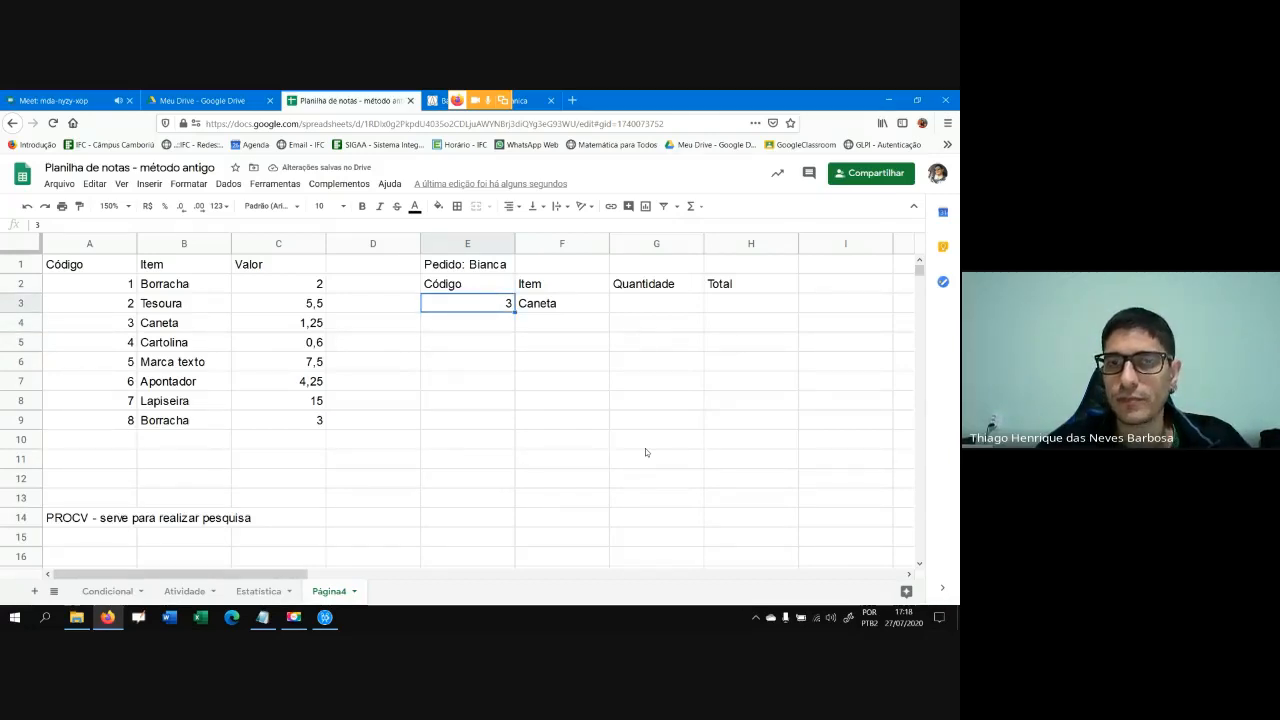
Copy the PROCV formula from F3 down the Item column through F9
left_click(561, 312)
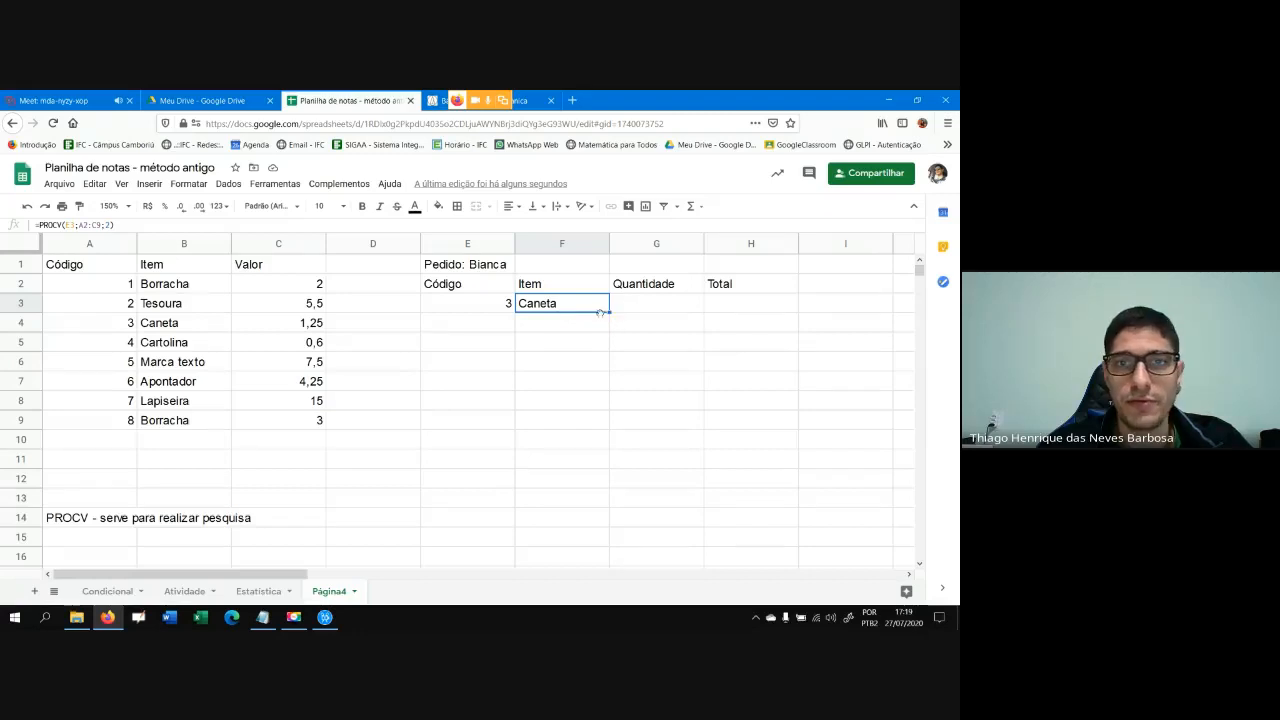
left_click_drag(610, 311, 605, 424)
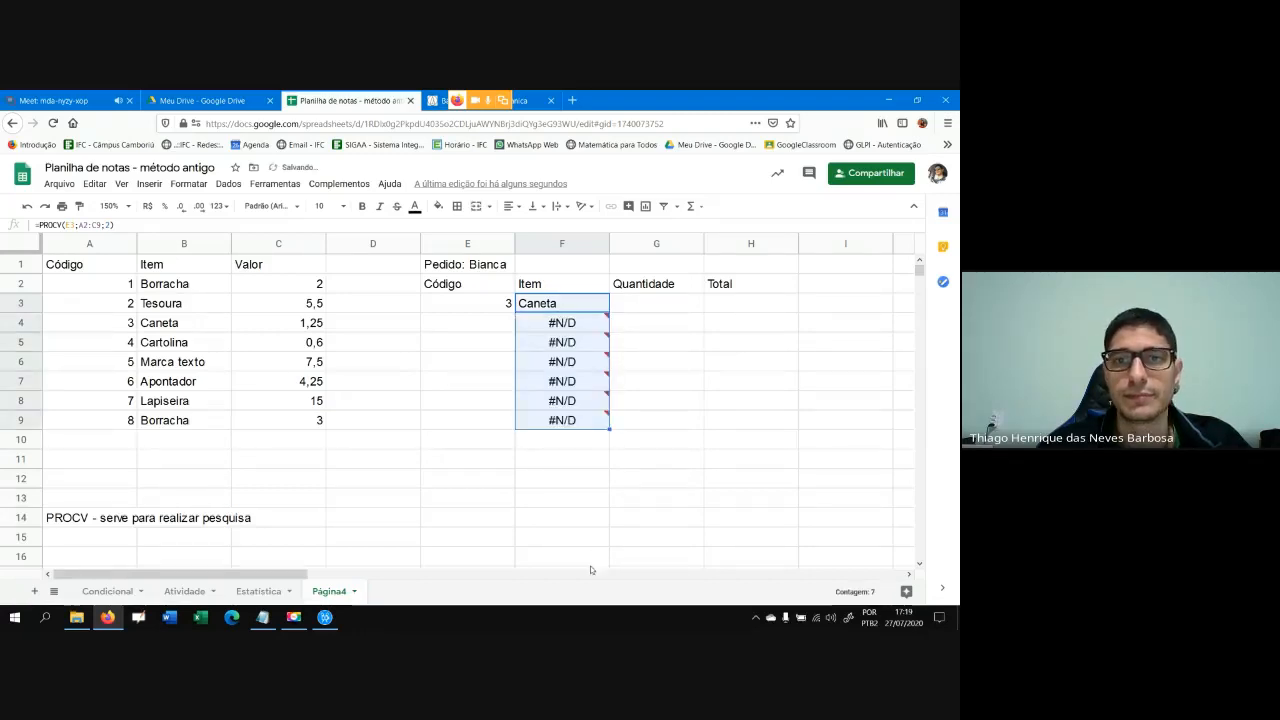
left_click(585, 538)
Inspect the search key and range references of the copied formula in F4, and return to the code cell E4
left_click(559, 325)
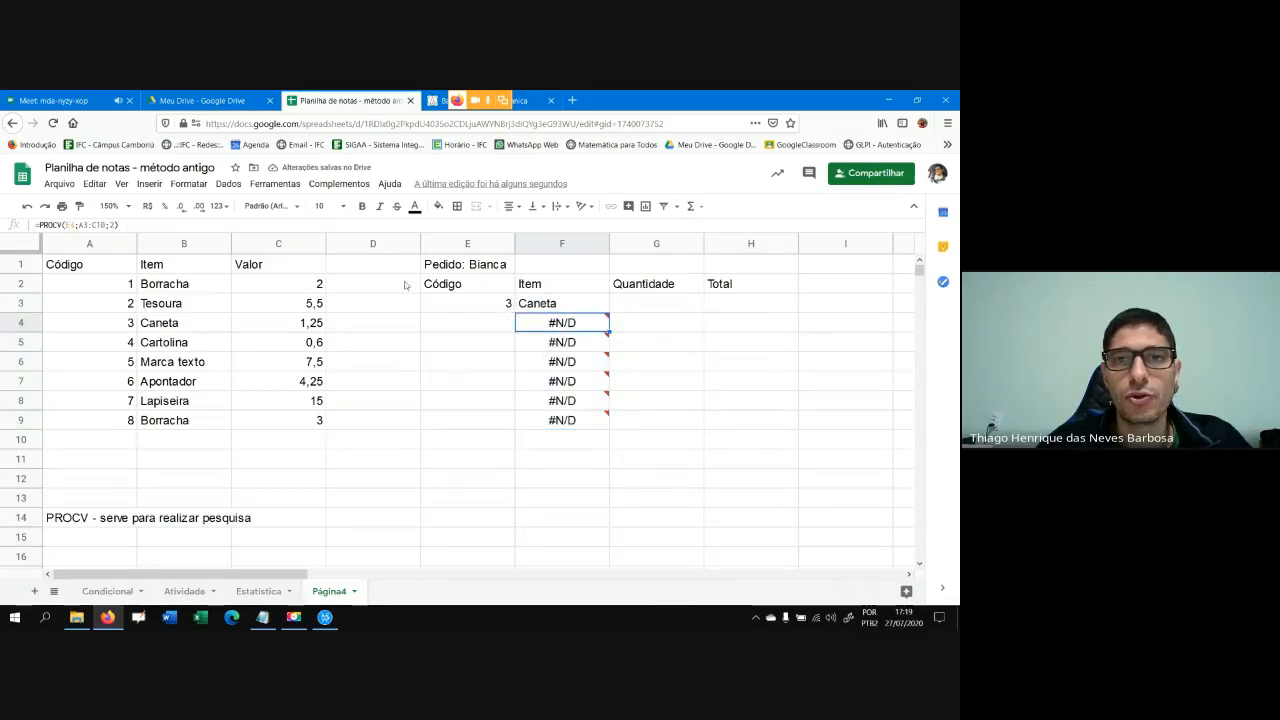
double_click(580, 323)
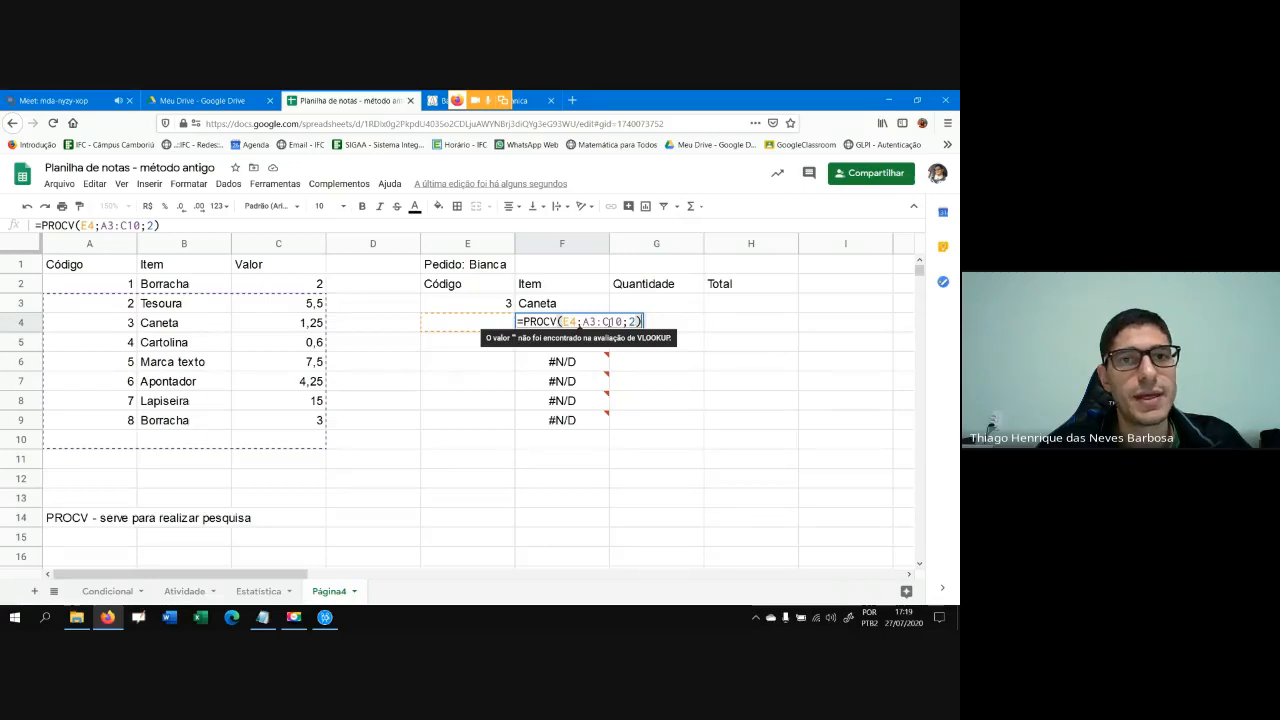
left_click(499, 323)
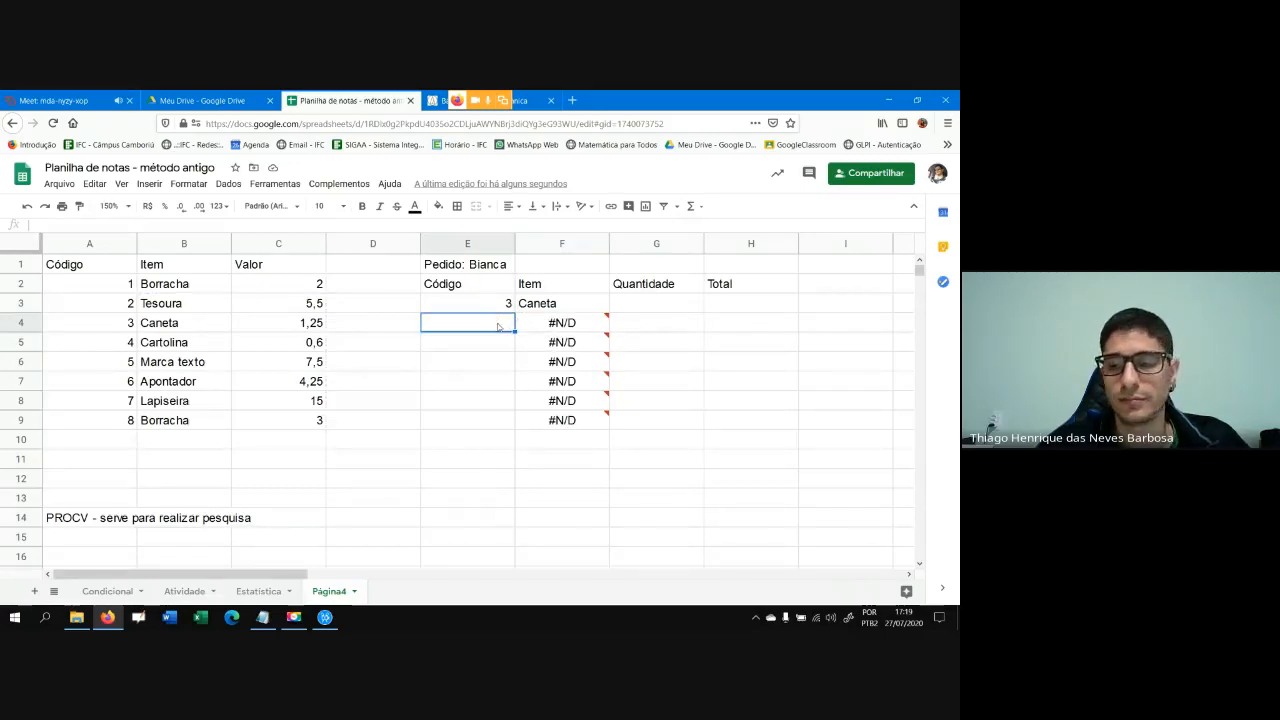
Enter code 1 in E4 and compare the PROCV ranges in F4 and F3, leaving the F3 formula open for editing
type("1")
key("Return")
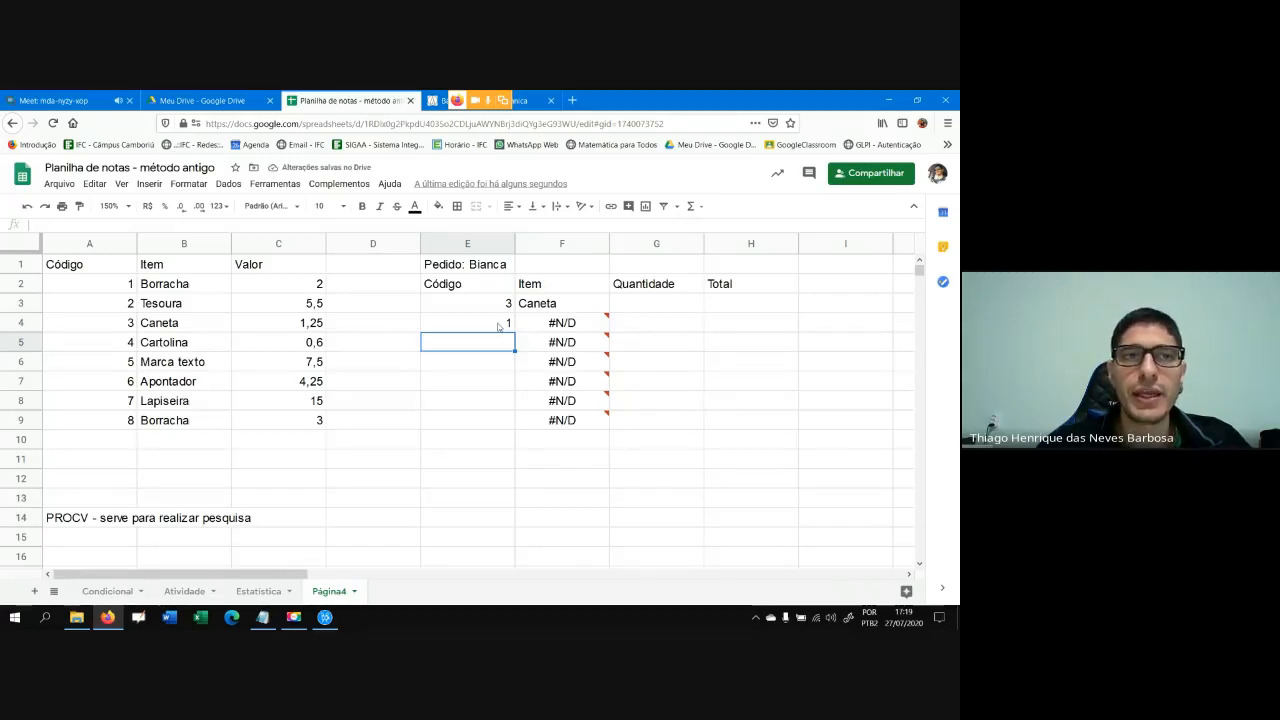
double_click(575, 324)
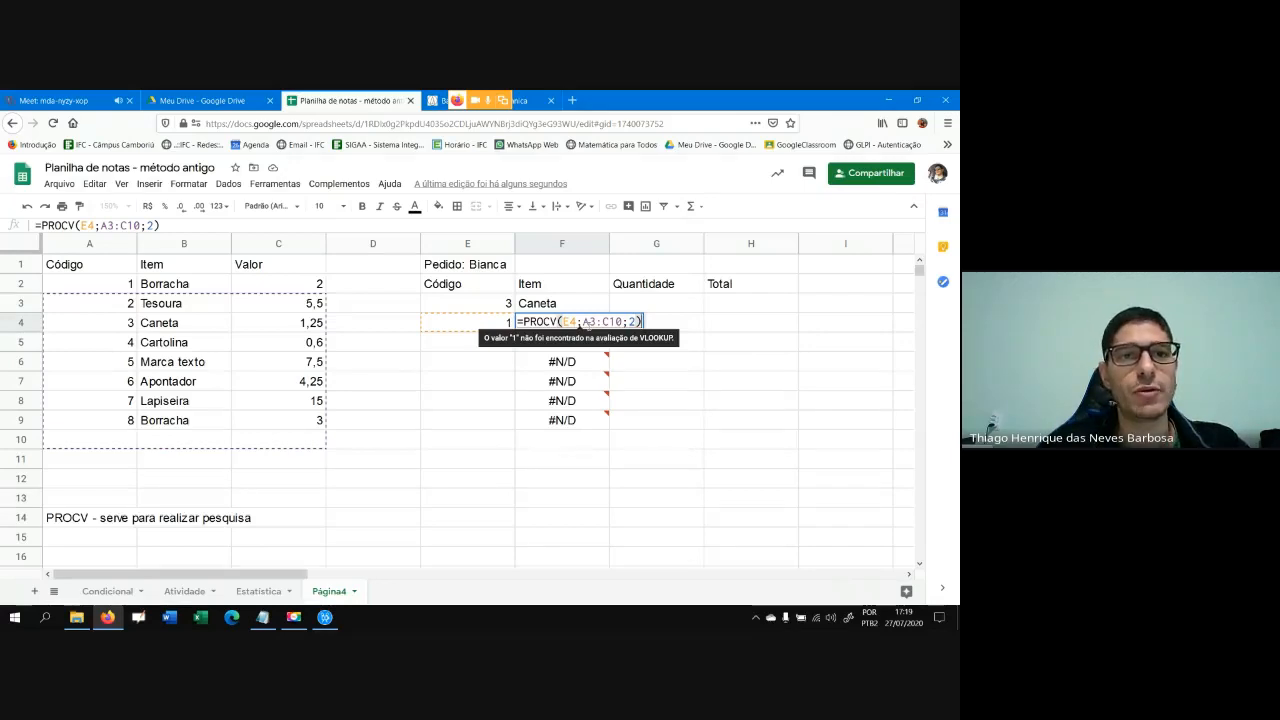
double_click(558, 302)
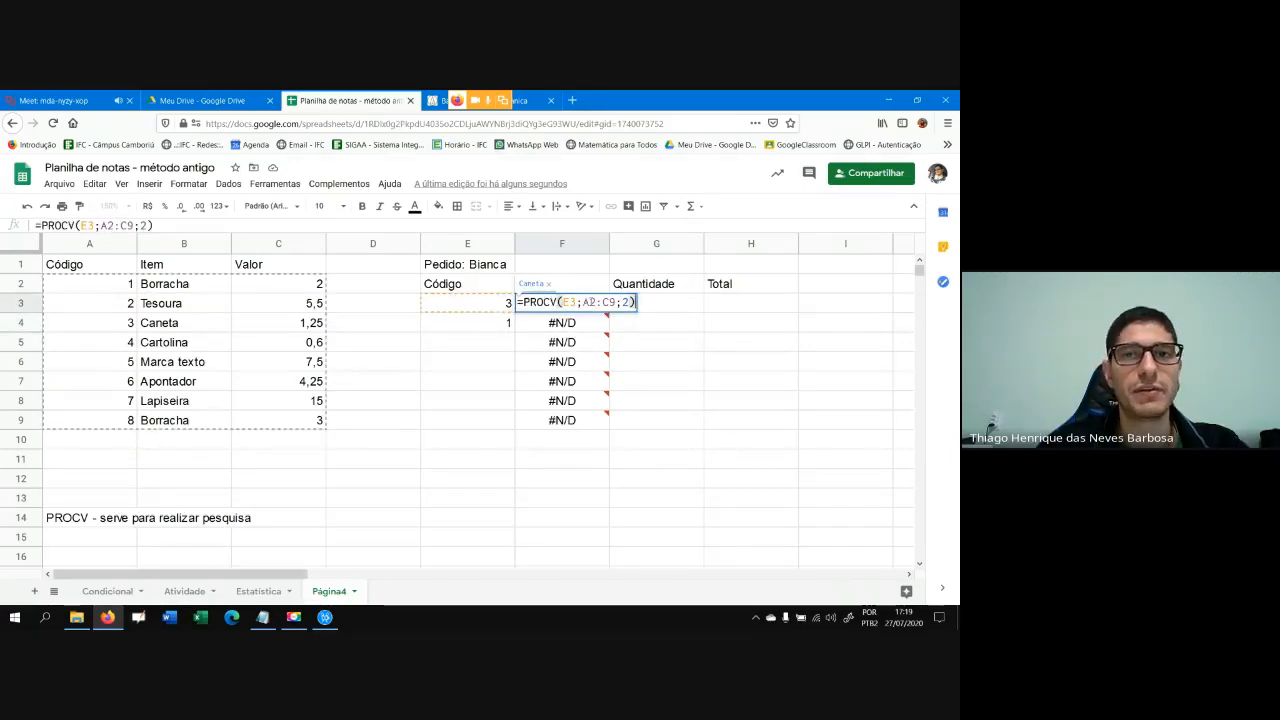
double_click(592, 323)
double_click(562, 304)
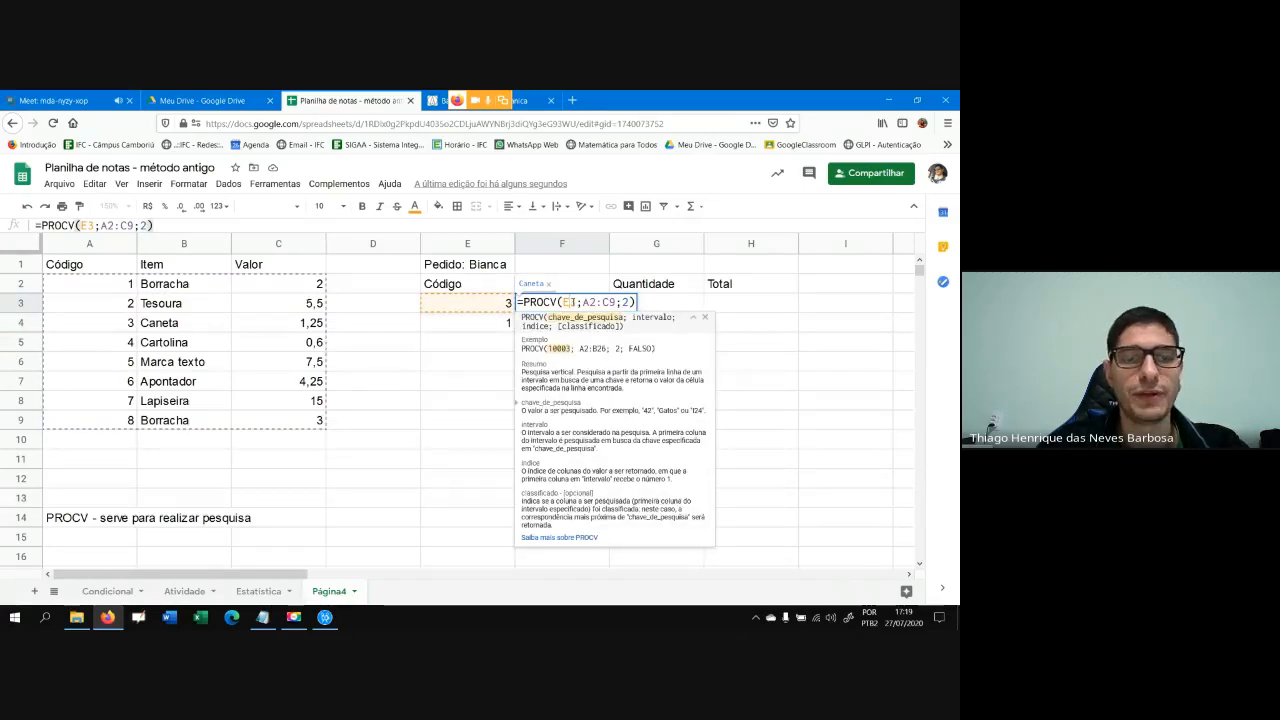
Try fixing the search key in the F3 formula as $E$3, and restore it to the relative reference E3
key("Left")
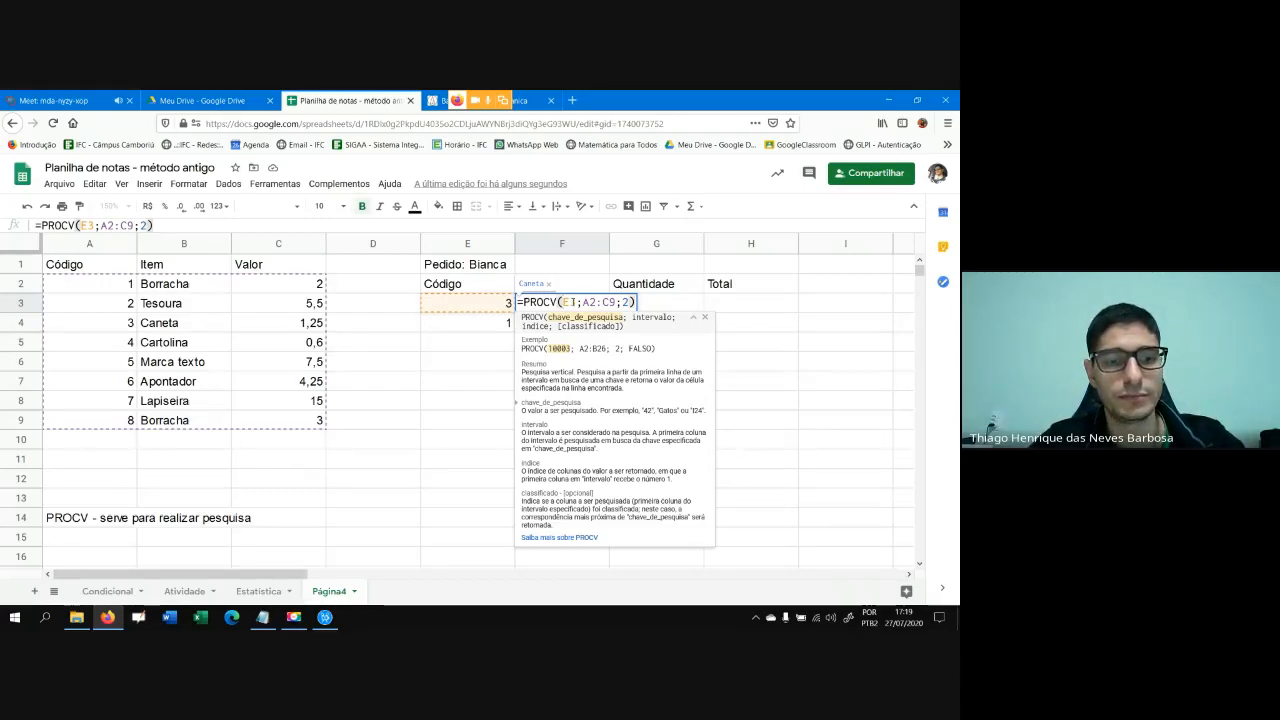
type("$E")
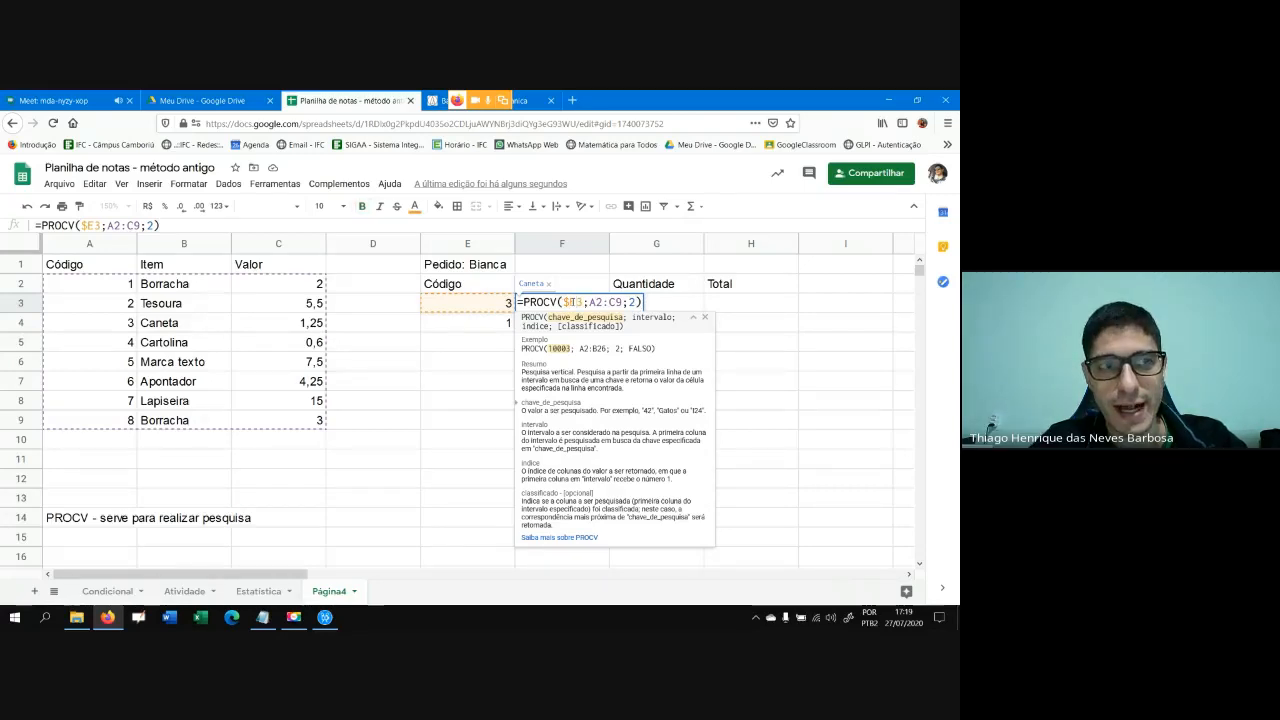
type("$")
key("Right")
key("Right")
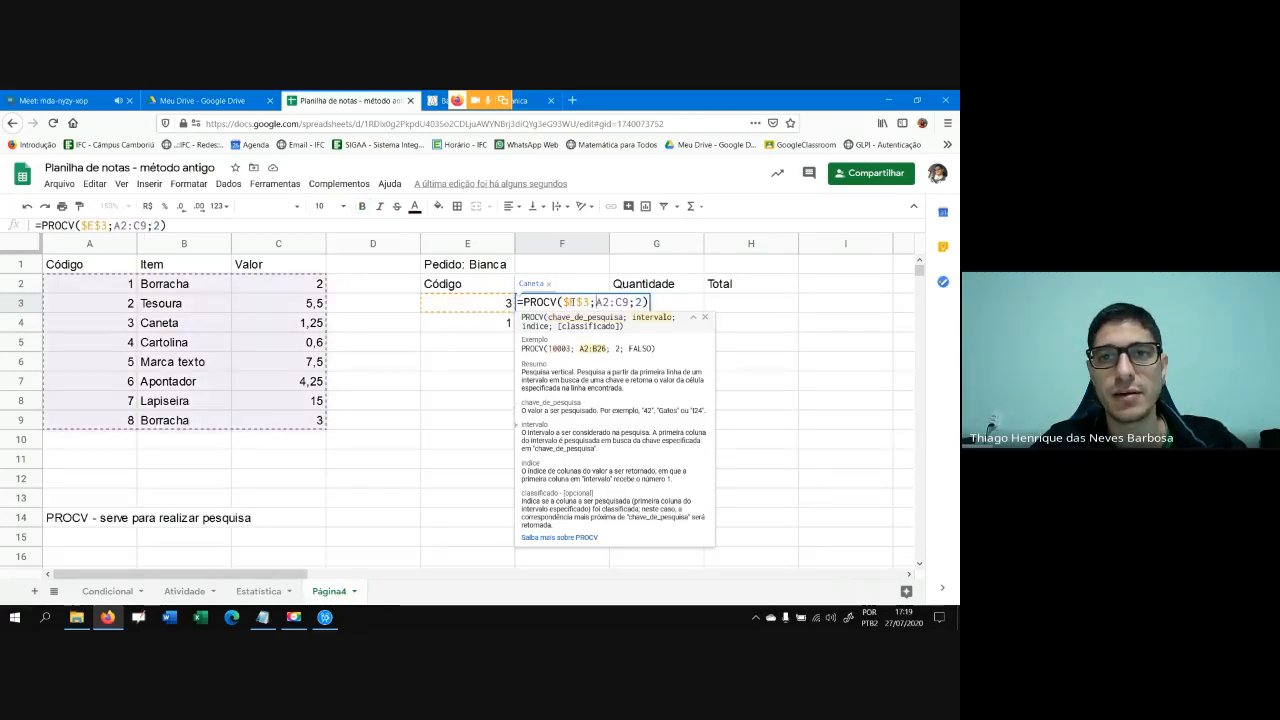
key("Left")
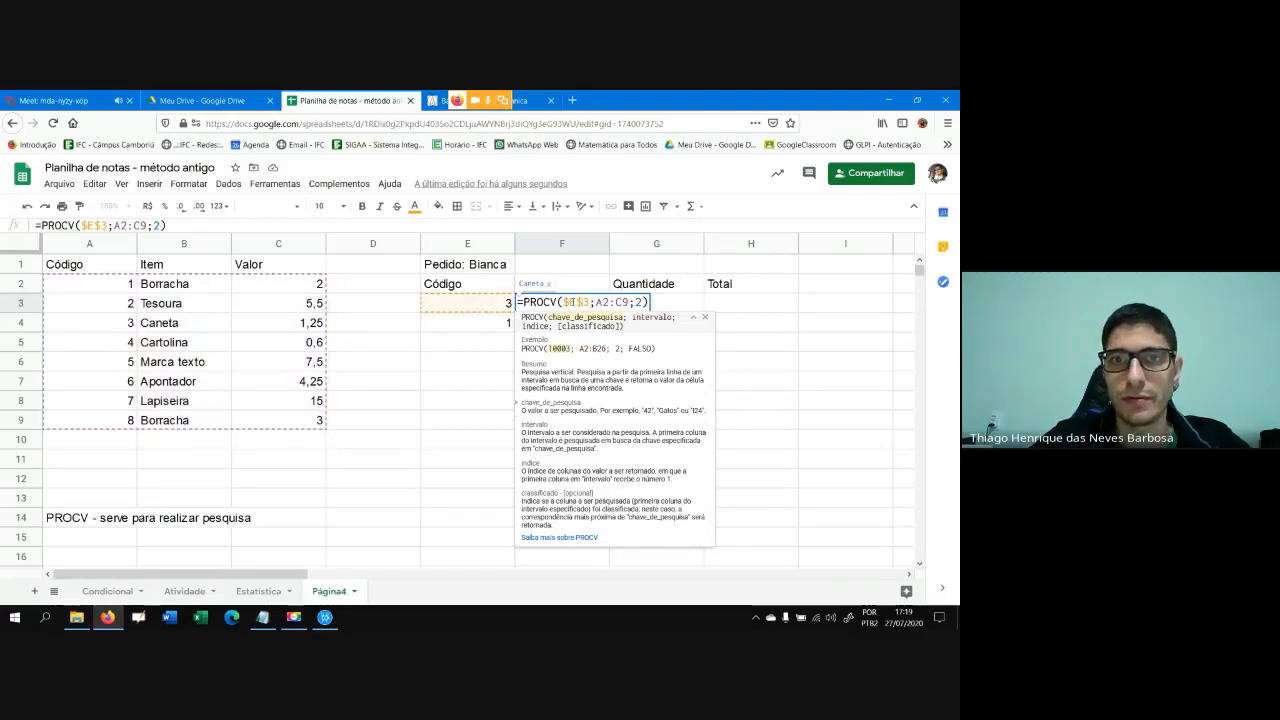
key("BackSpace")
key("Left")
key("BackSpace")
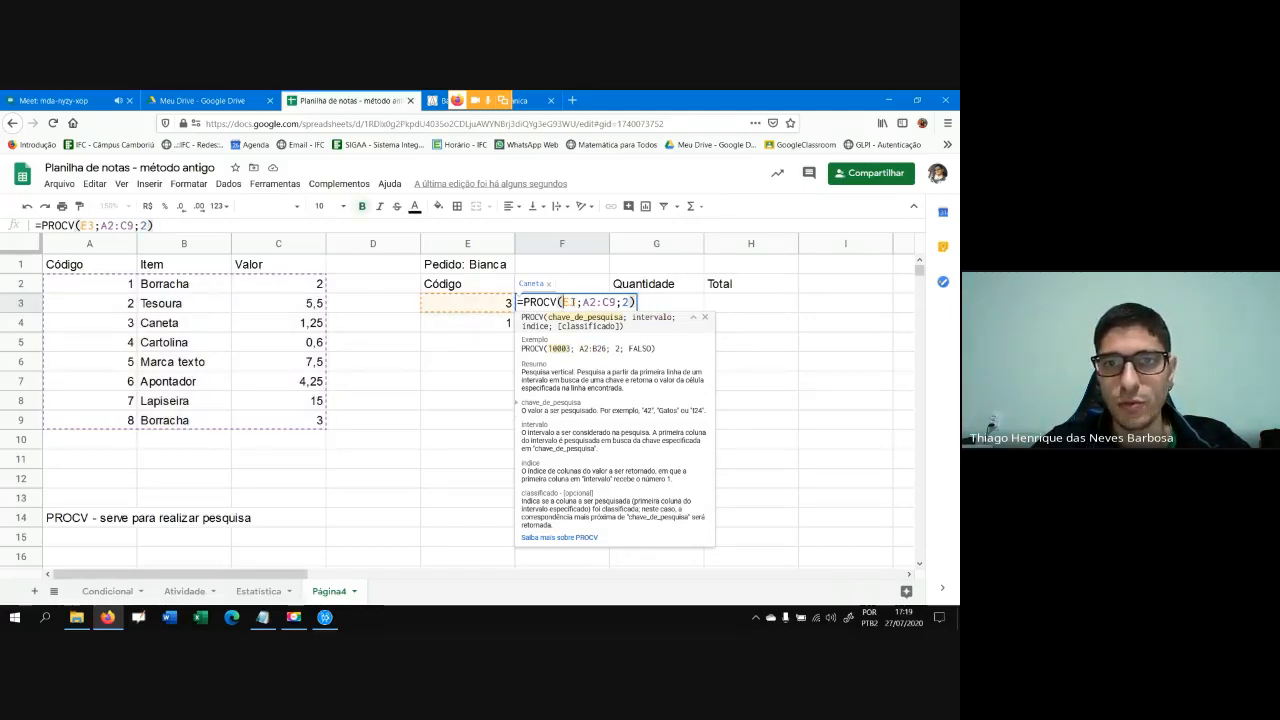
Try fixing the F3 lookup range by adding dollar signs one by one, and remove them to restore A2:C9
key("Right")
key("Right")
key("Right")
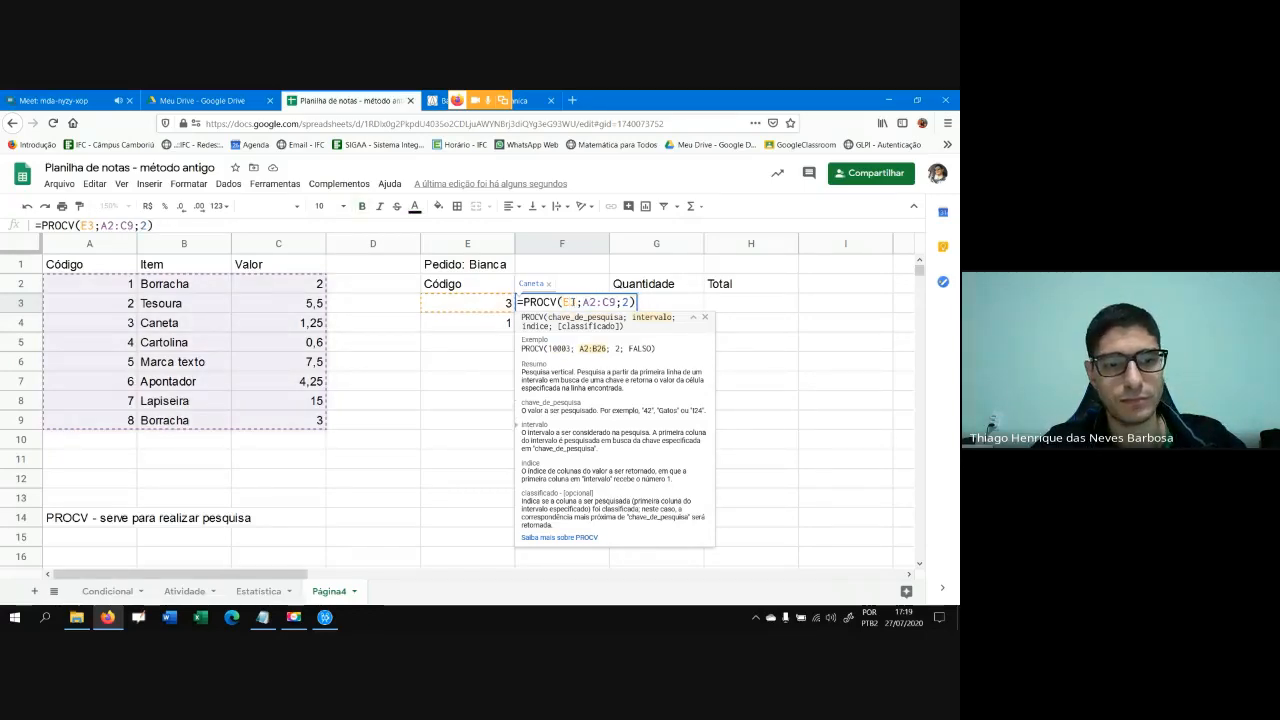
type("$")
key("Right")
type("$")
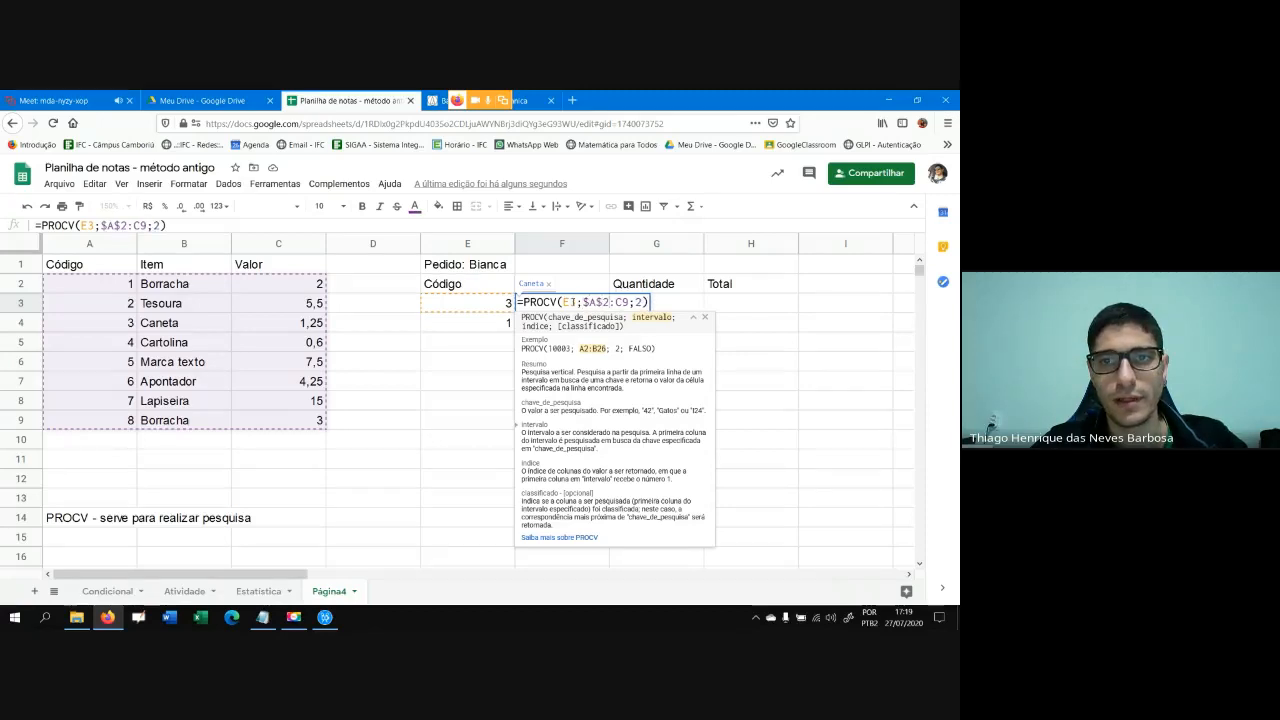
key("Right")
type("$")
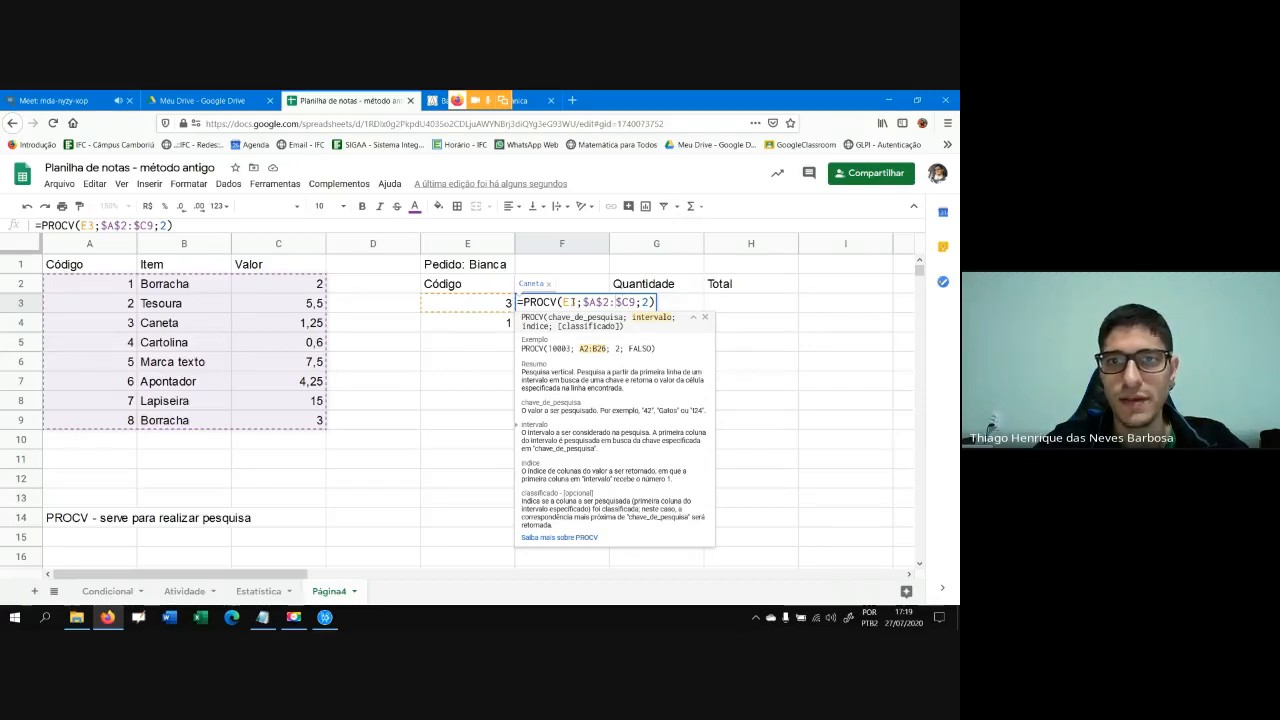
key("BackSpace")
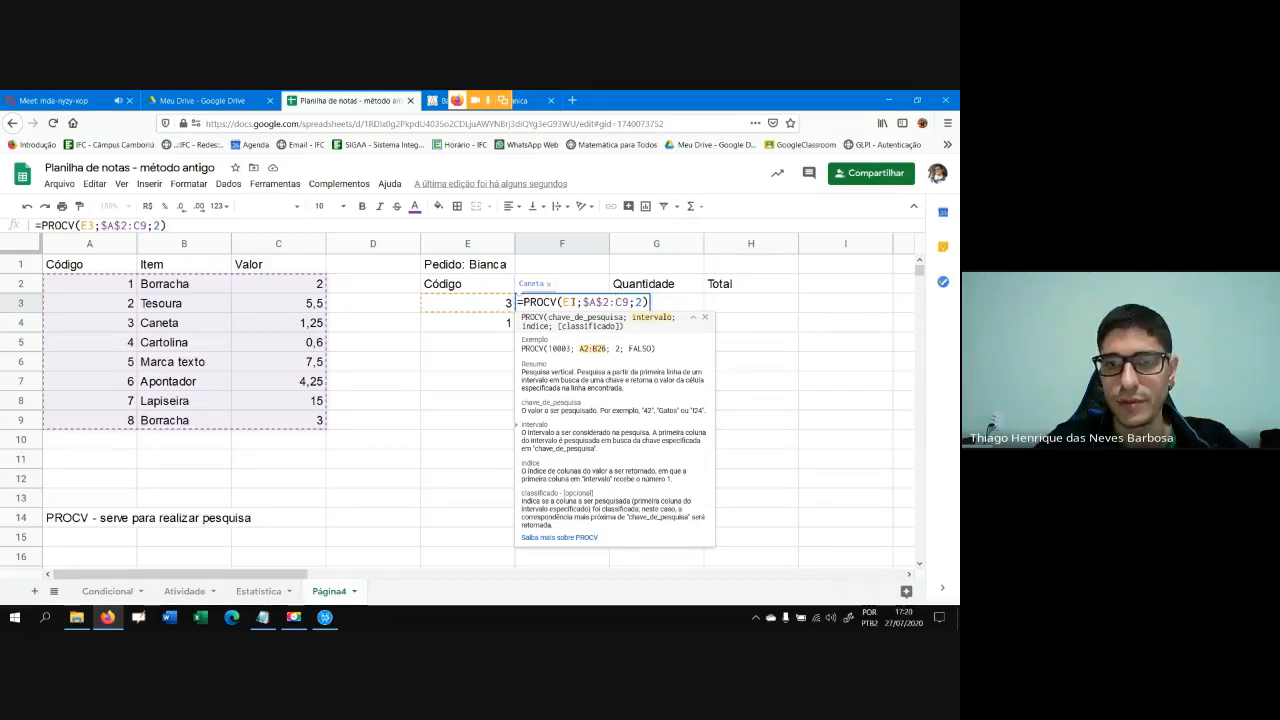
key("Left")
key("Left")
key("BackSpace")
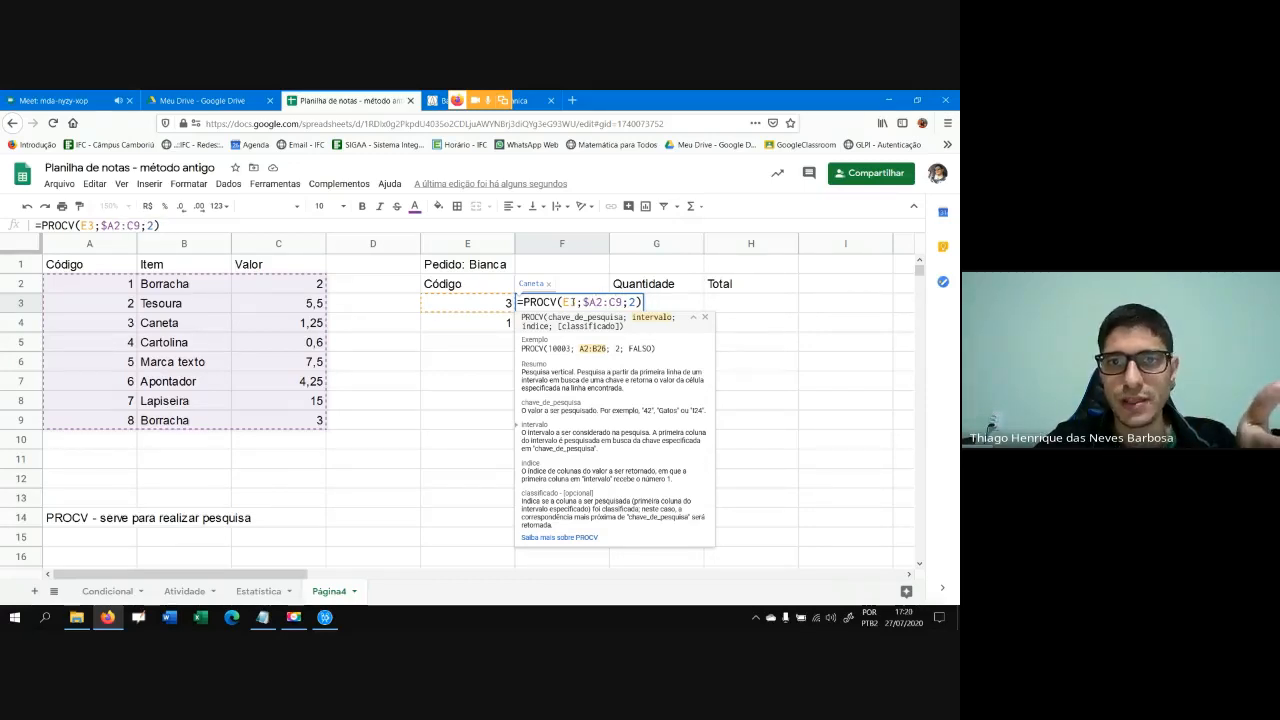
key("Left")
key("BackSpace")
Make the lookup range in F3 absolute as $A$2:$C$9 and copy the formula down through F9
key("F4")
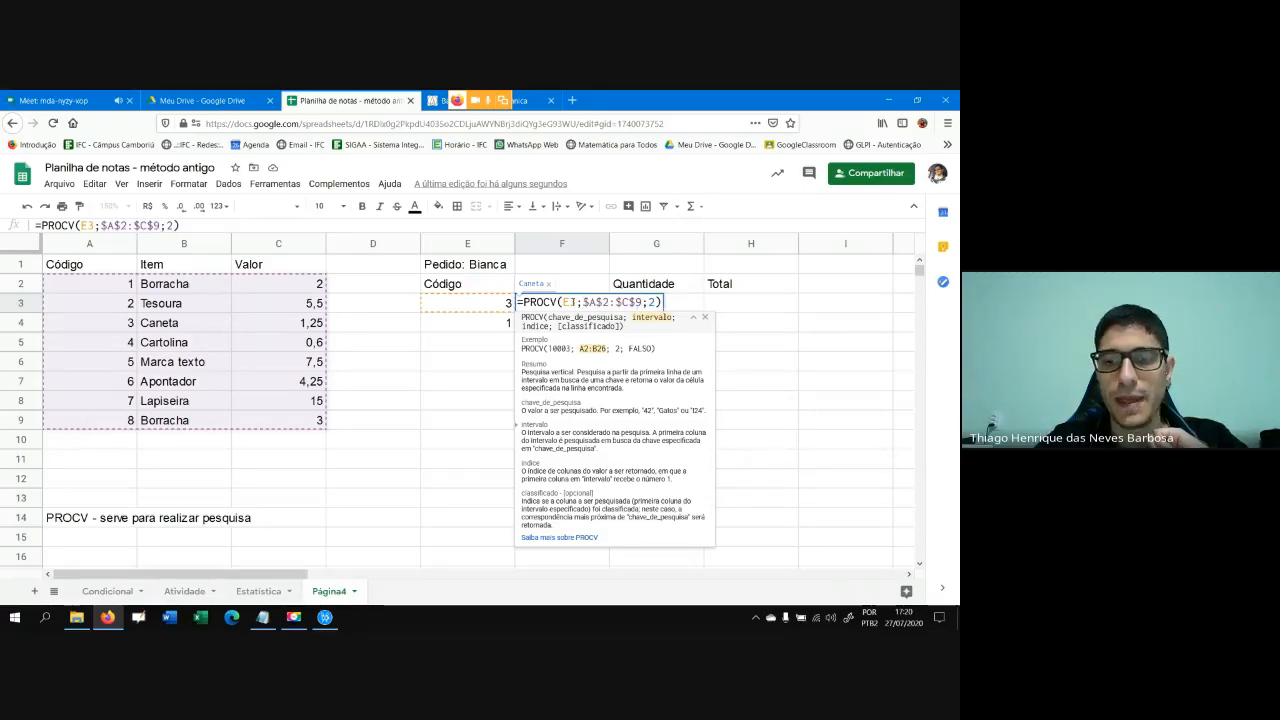
key("Return")
key("Up")
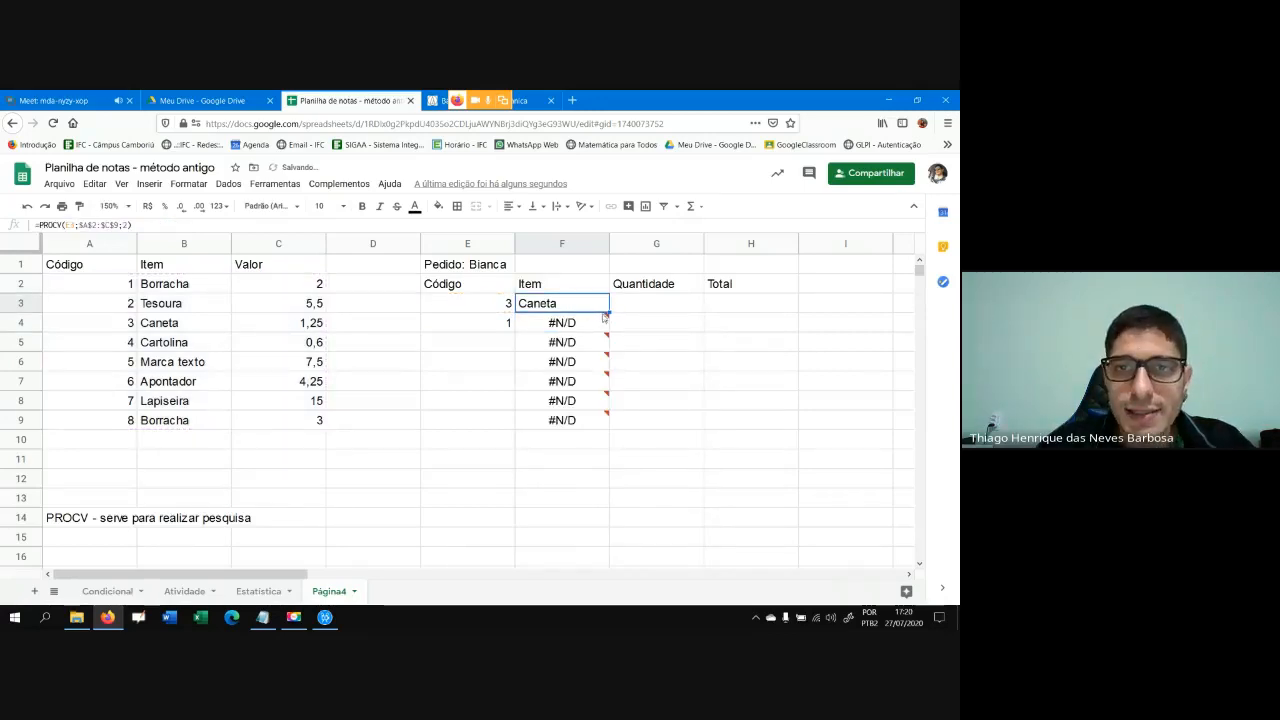
left_click_drag(604, 316, 604, 428)
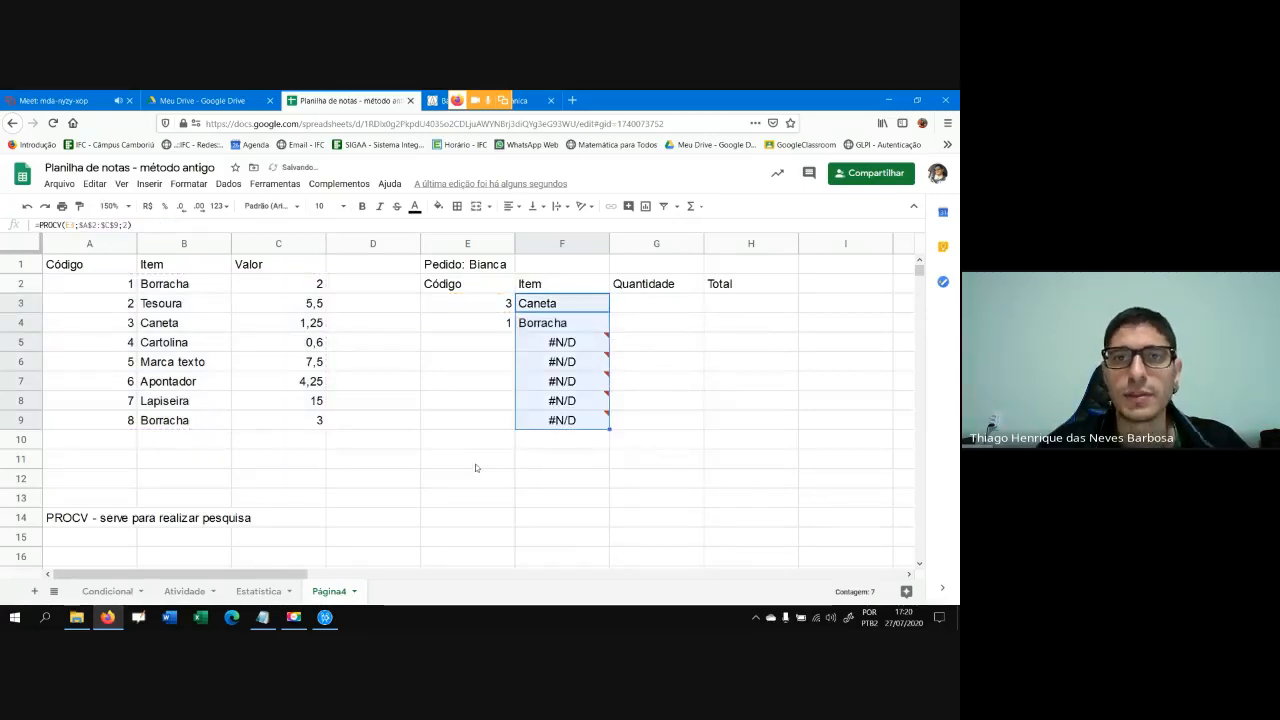
Inspect the search key and range references in the copied PROCV formulas from F4 down to F8
double_click(558, 325)
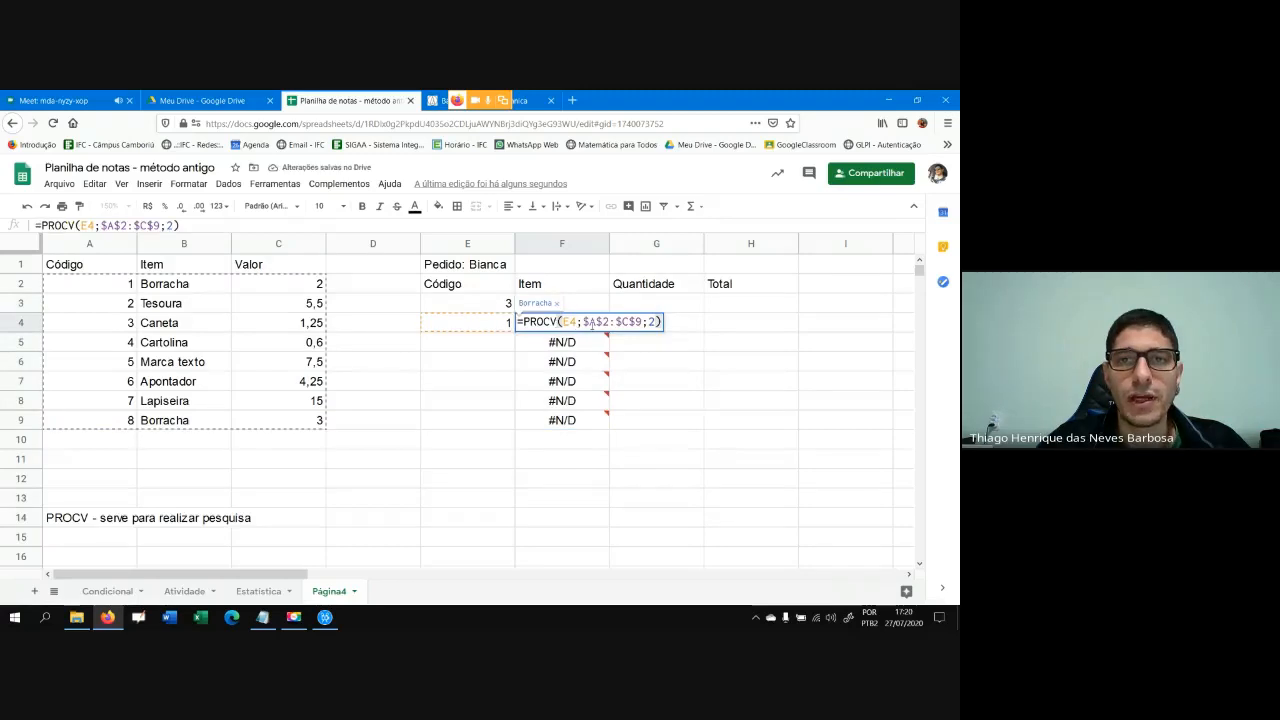
key("Return")
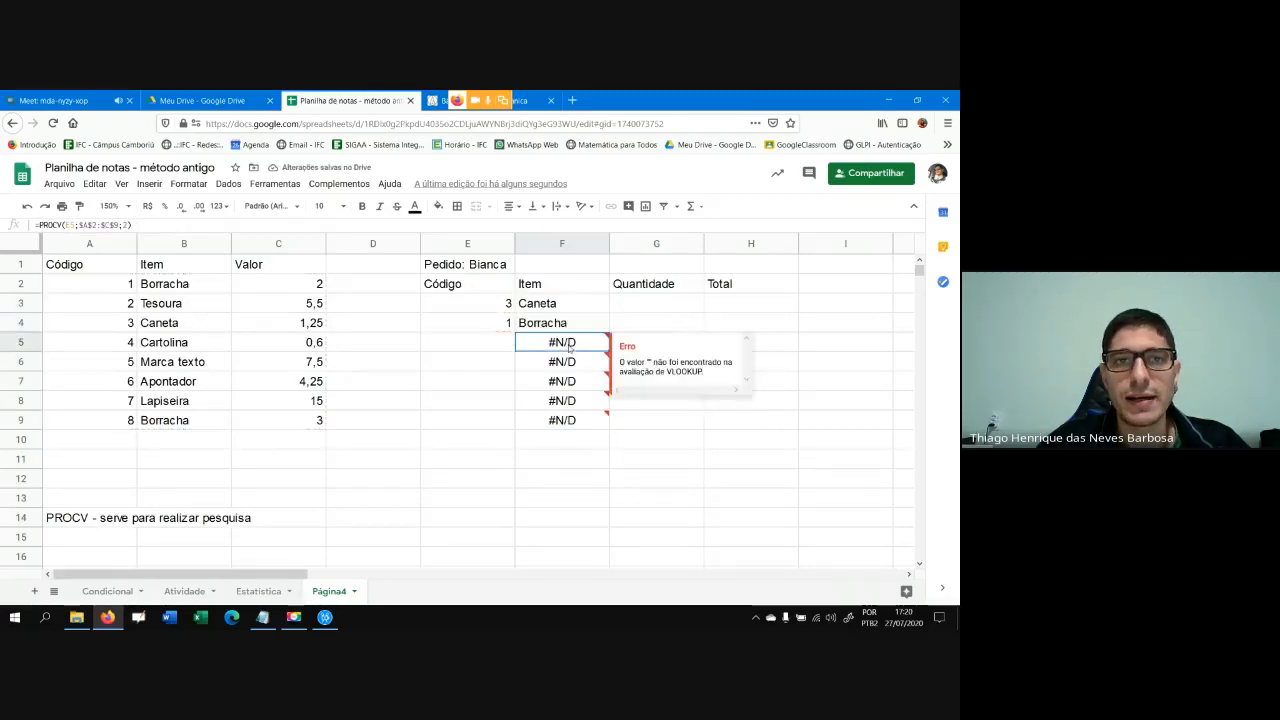
key("Return")
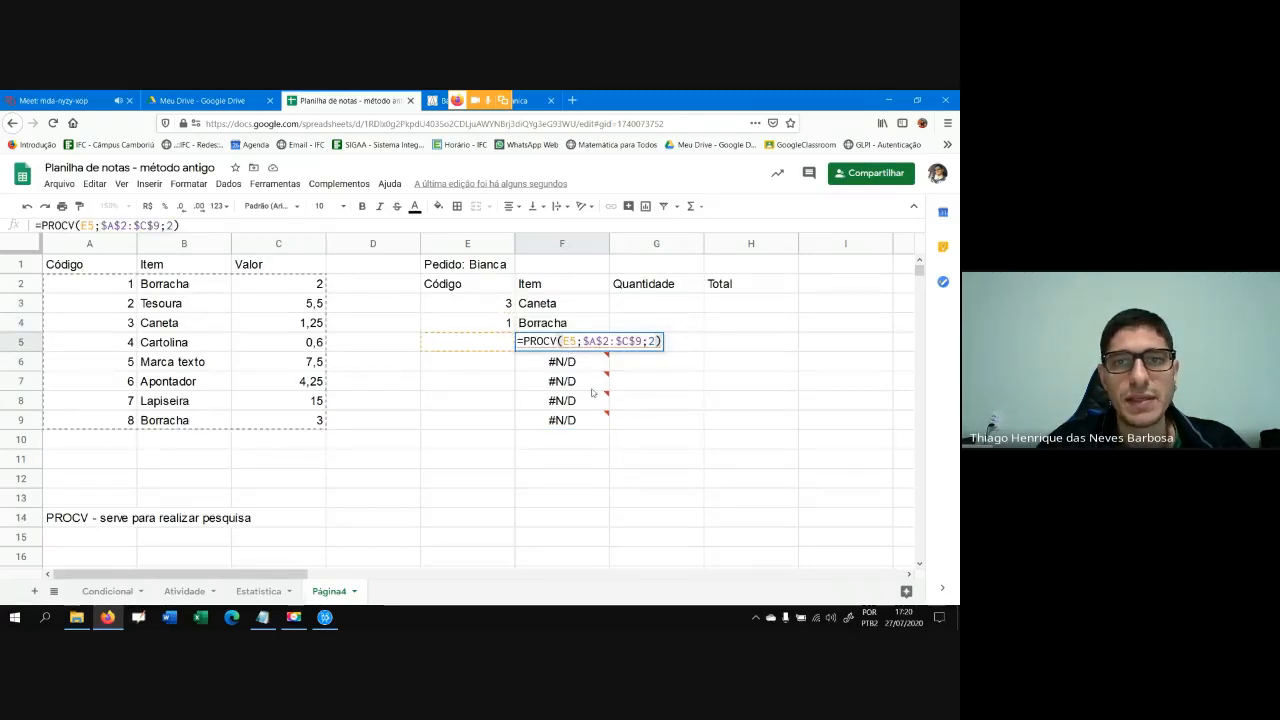
key("Return")
key("Return")
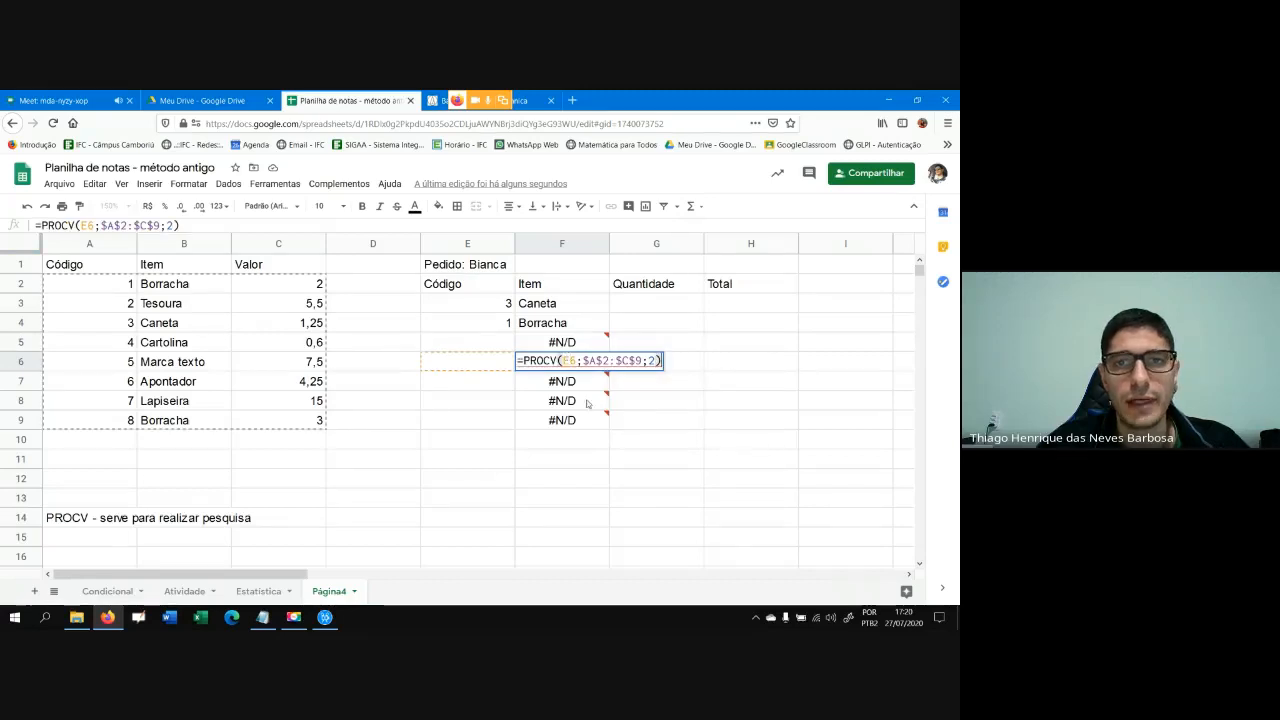
mouse_move(565, 381)
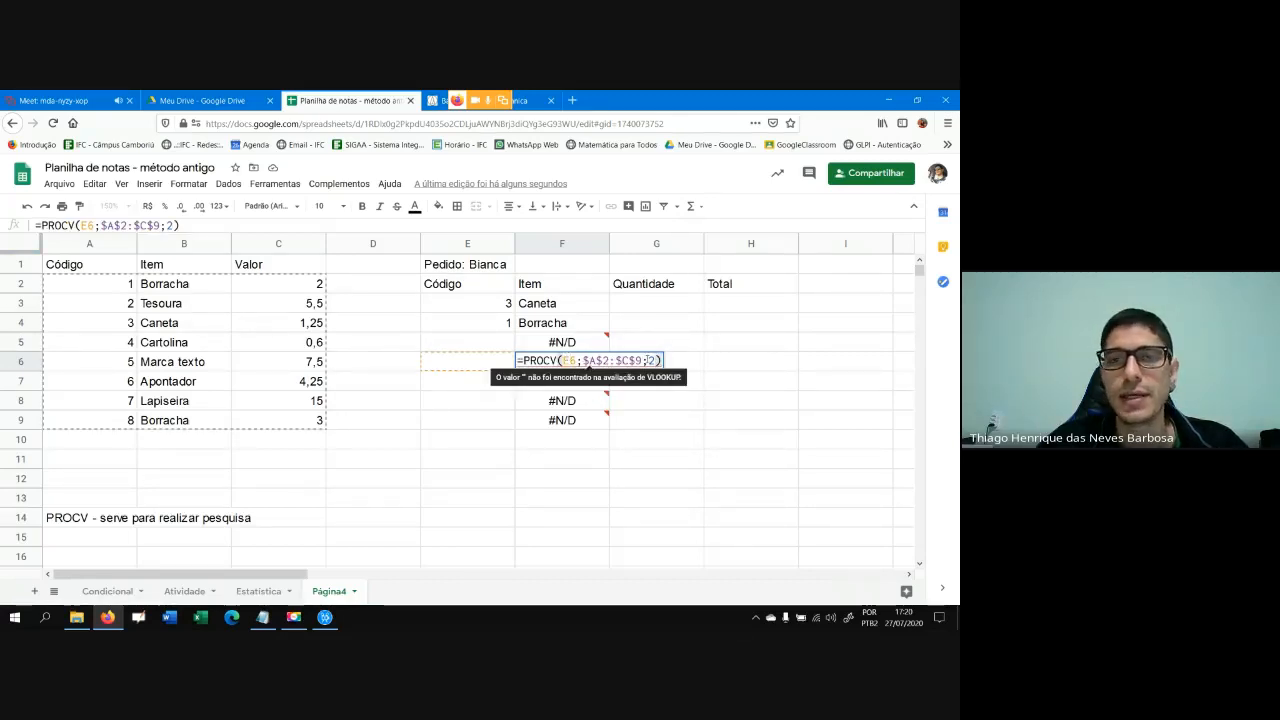
key("Return")
key("Return")
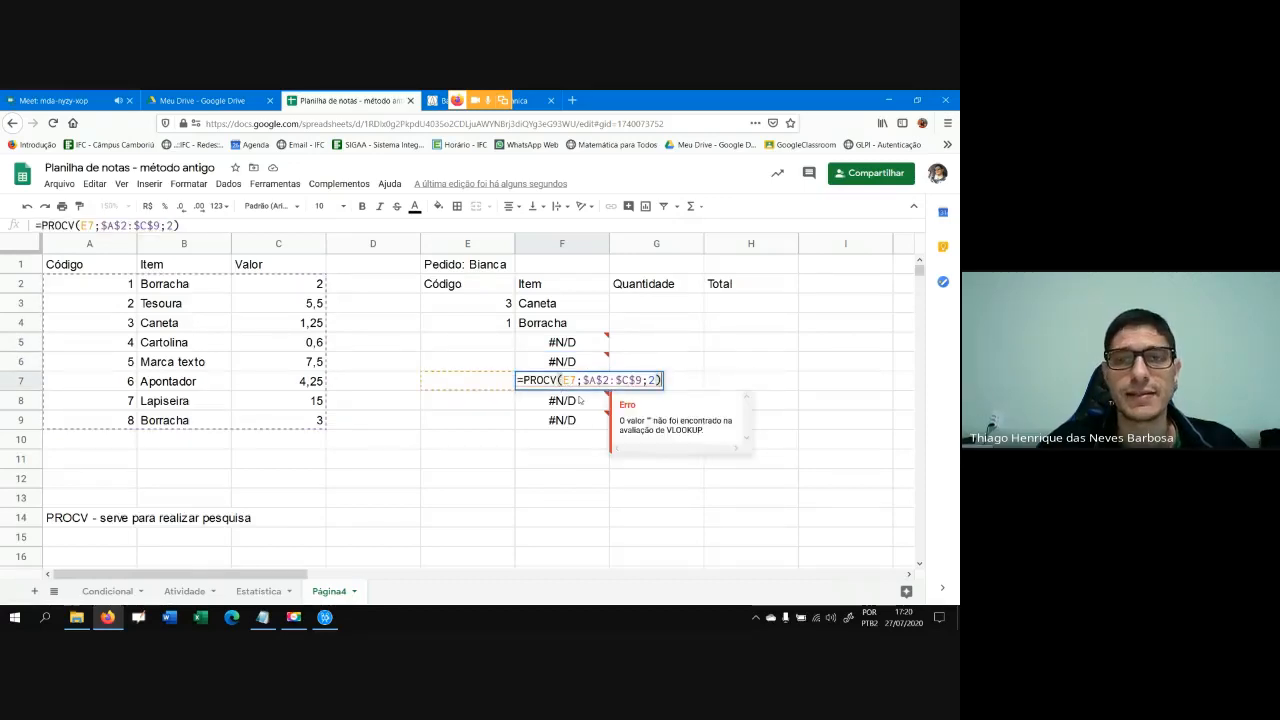
double_click(567, 405)
left_click(566, 481)
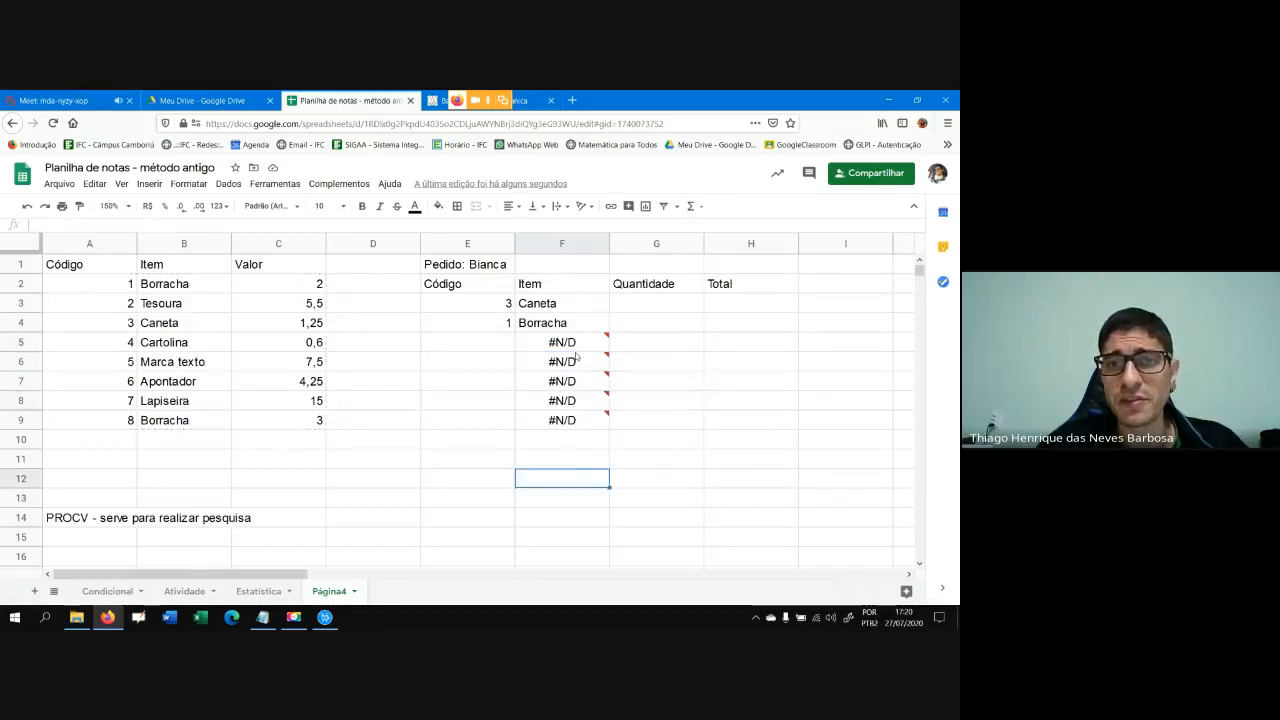
Enter product code 5 in E5 and product code 3 in E6 of the order table
left_click(496, 345)
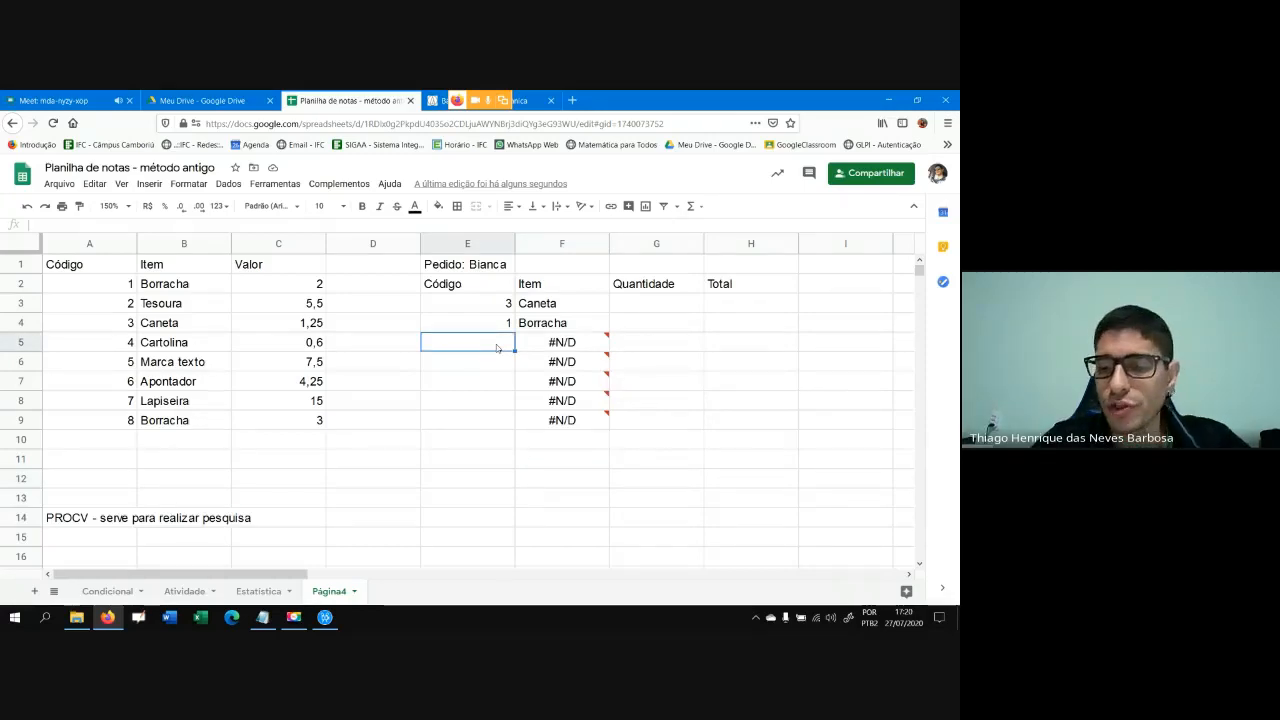
type("5")
key("Return")
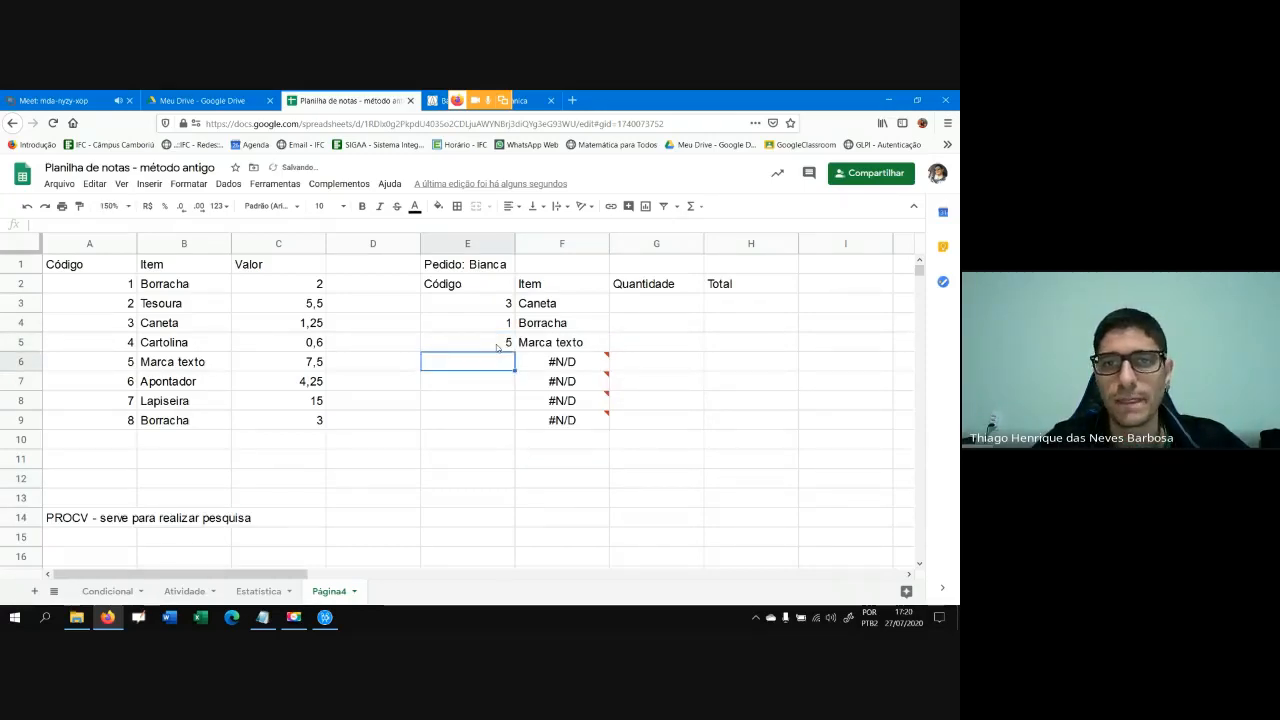
type("3")
key("Return")
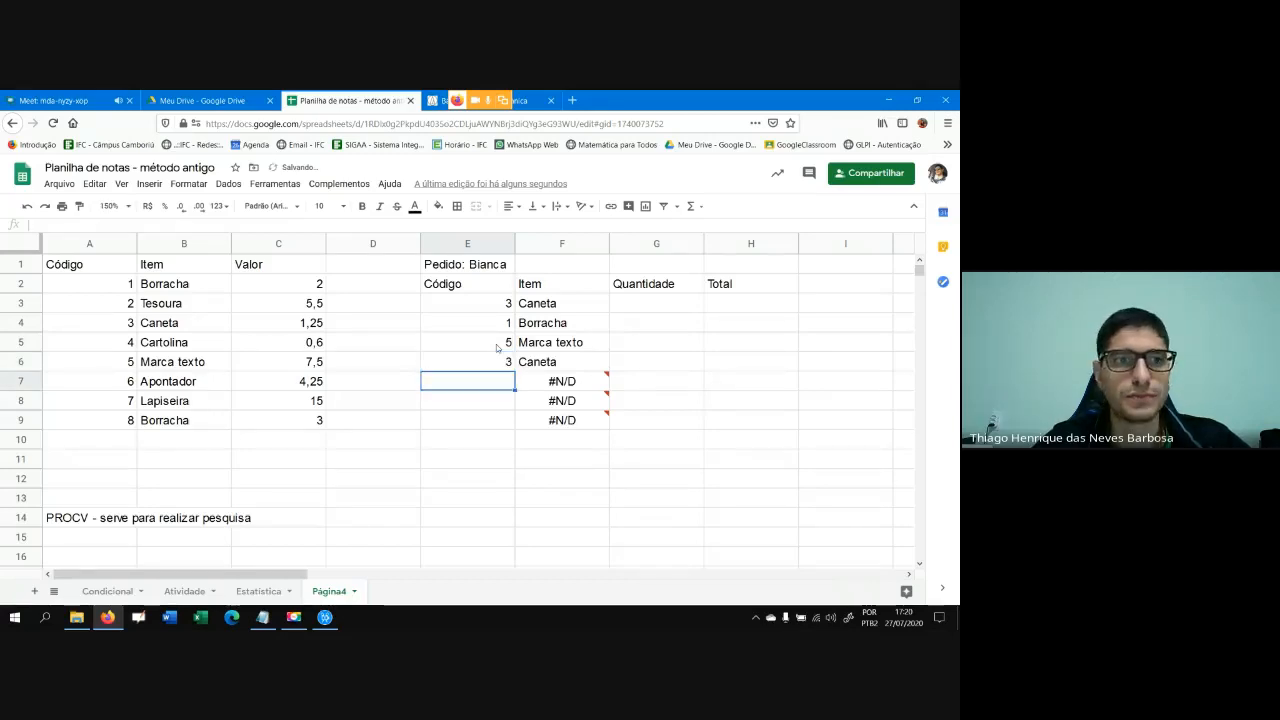
Enter item code 7 in cell E7 of the order table
type("7")
key("Return")
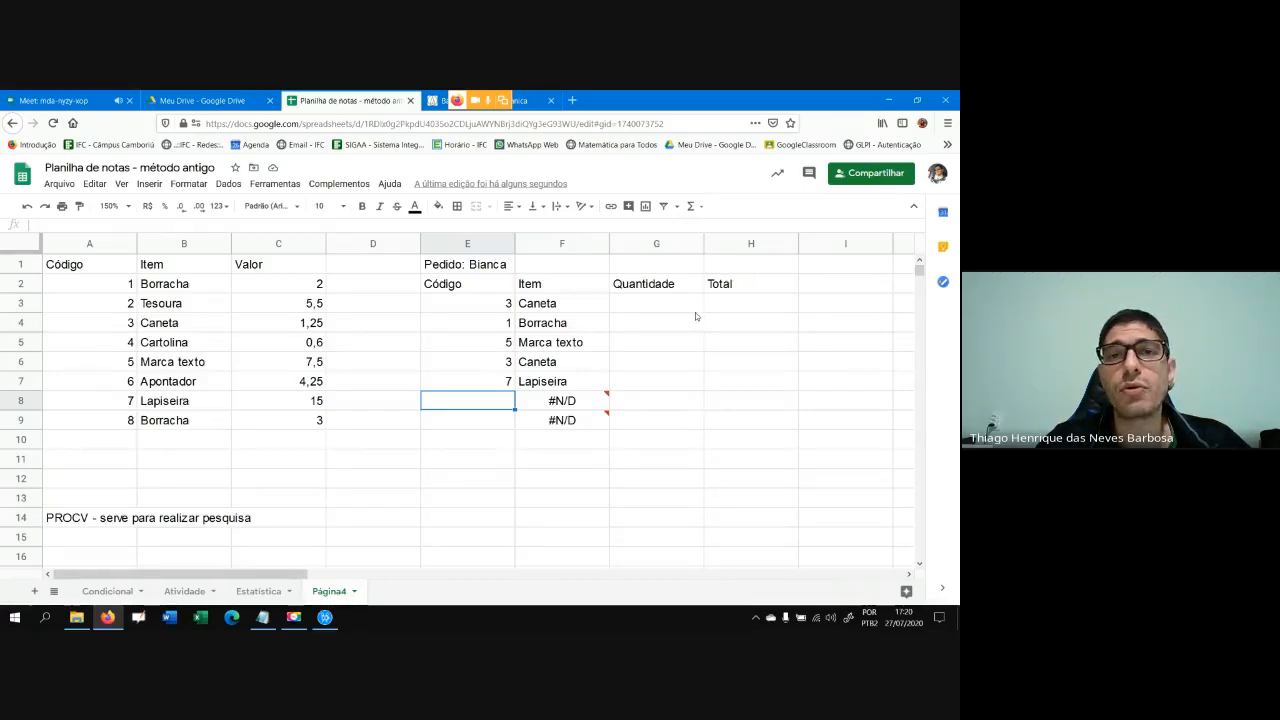
Insert a new column between Quantidade and Total and title it "Valor" in row 2
left_click(690, 244)
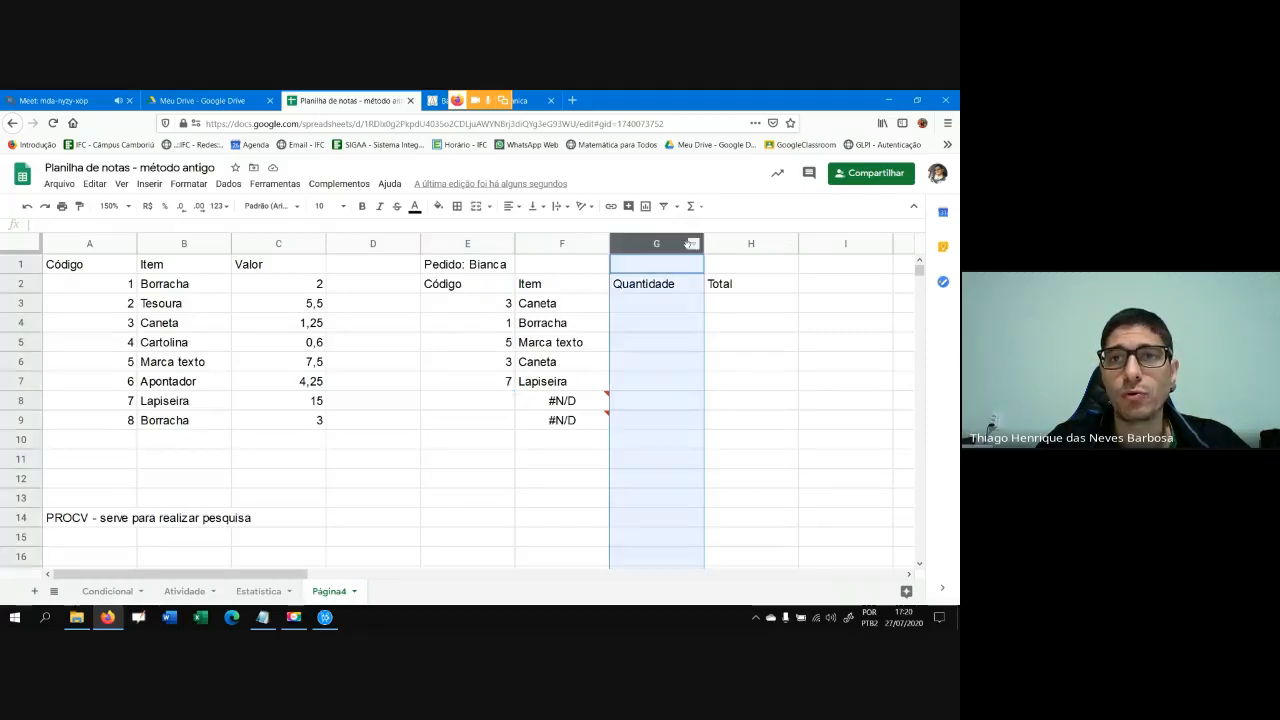
right_click(668, 246)
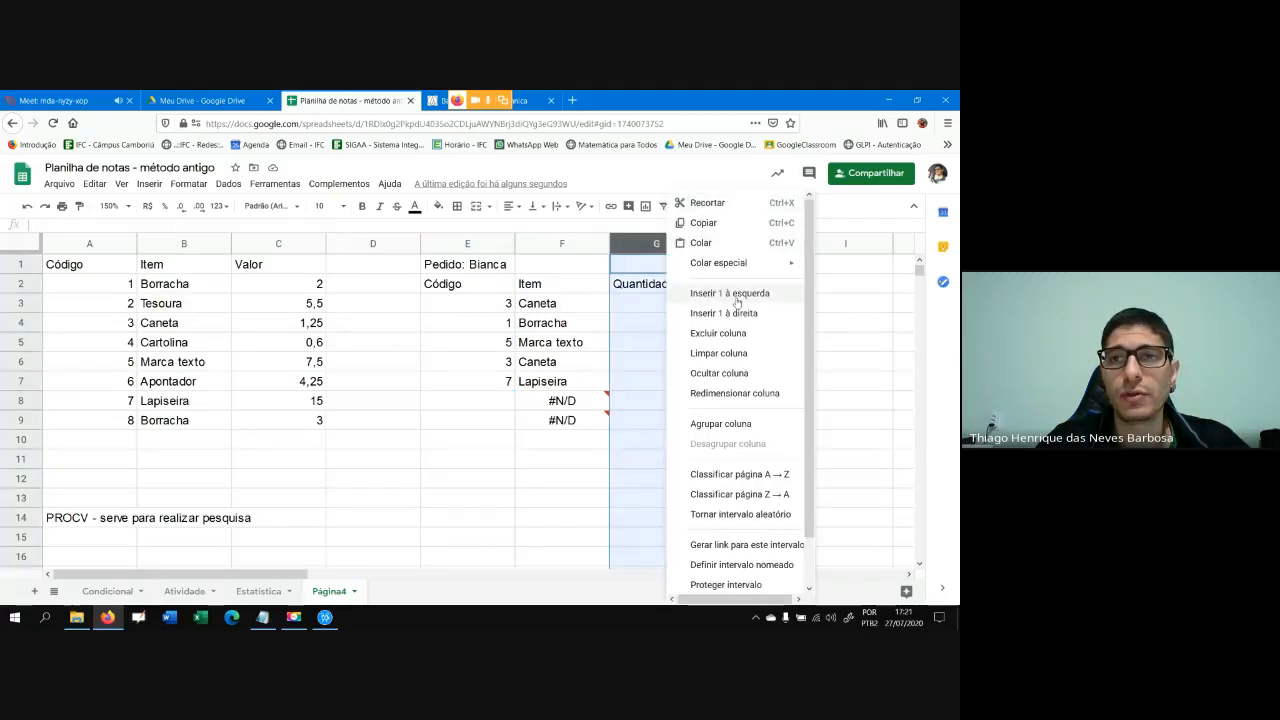
left_click(744, 313)
left_click(740, 290)
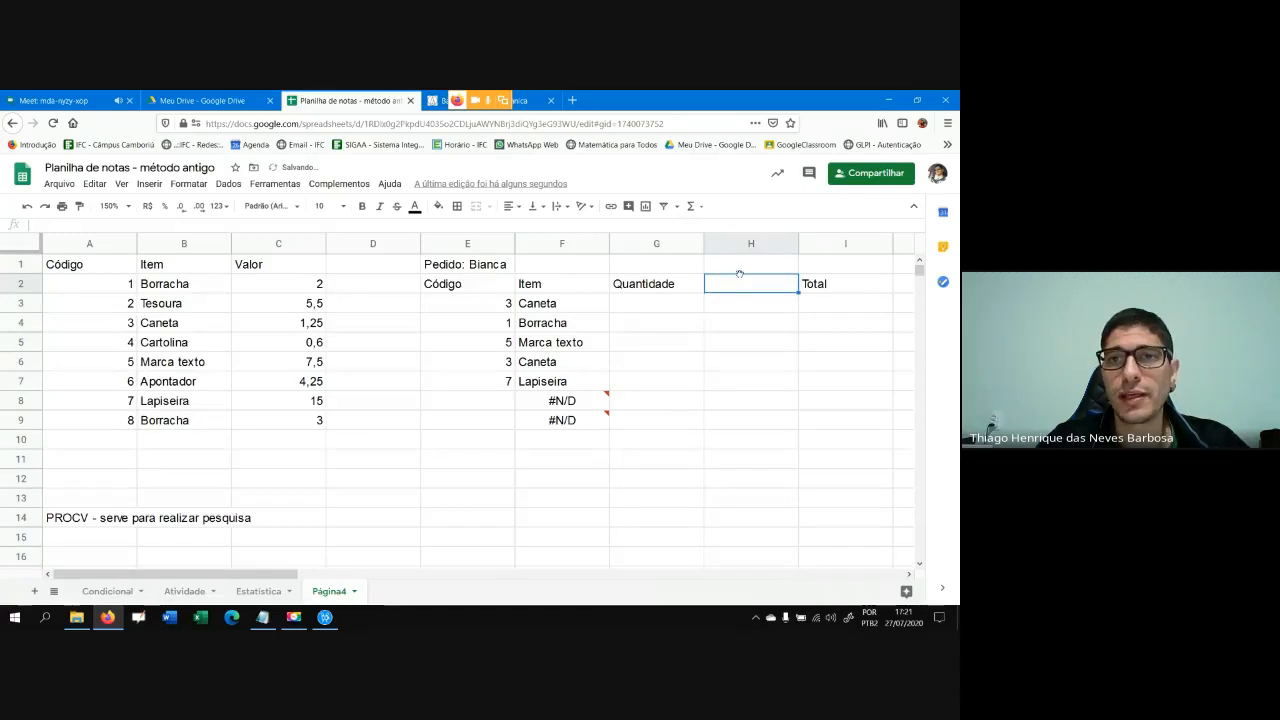
type("Valor")
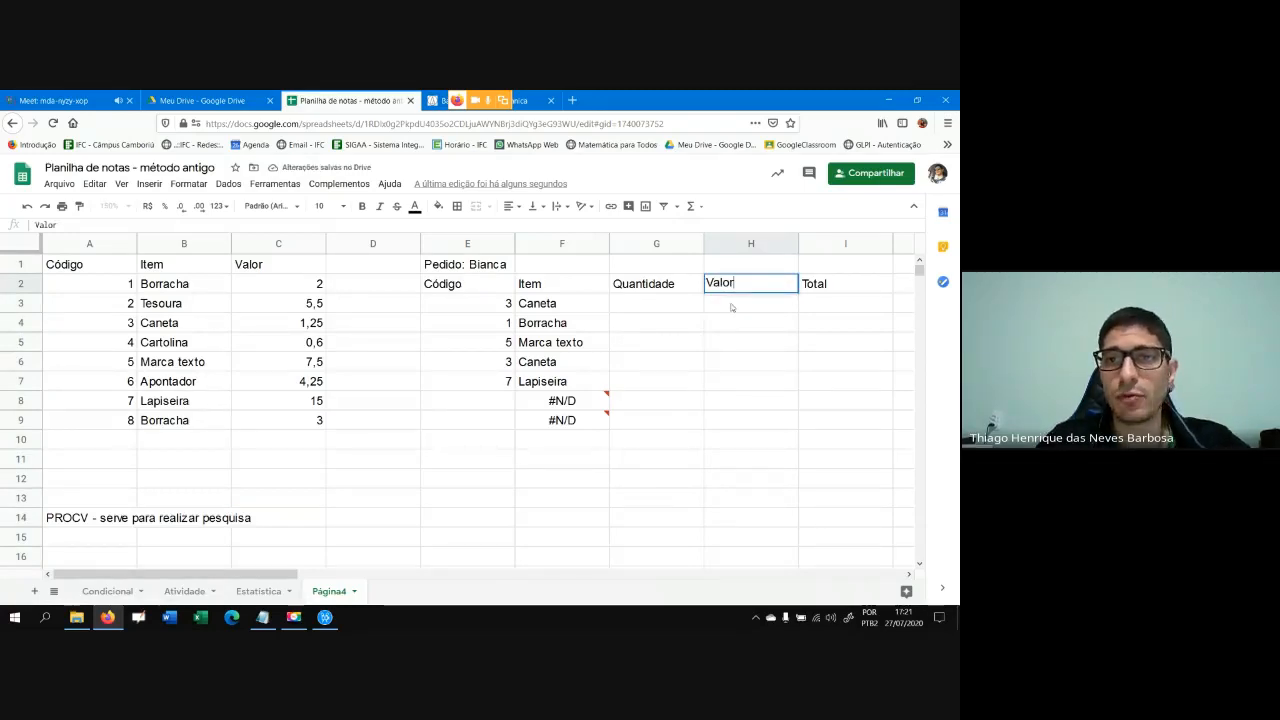
Enter =PROCV(E3;$A$2:$C$9;3) in H3 to look up the item's price by its code
left_click(731, 307)
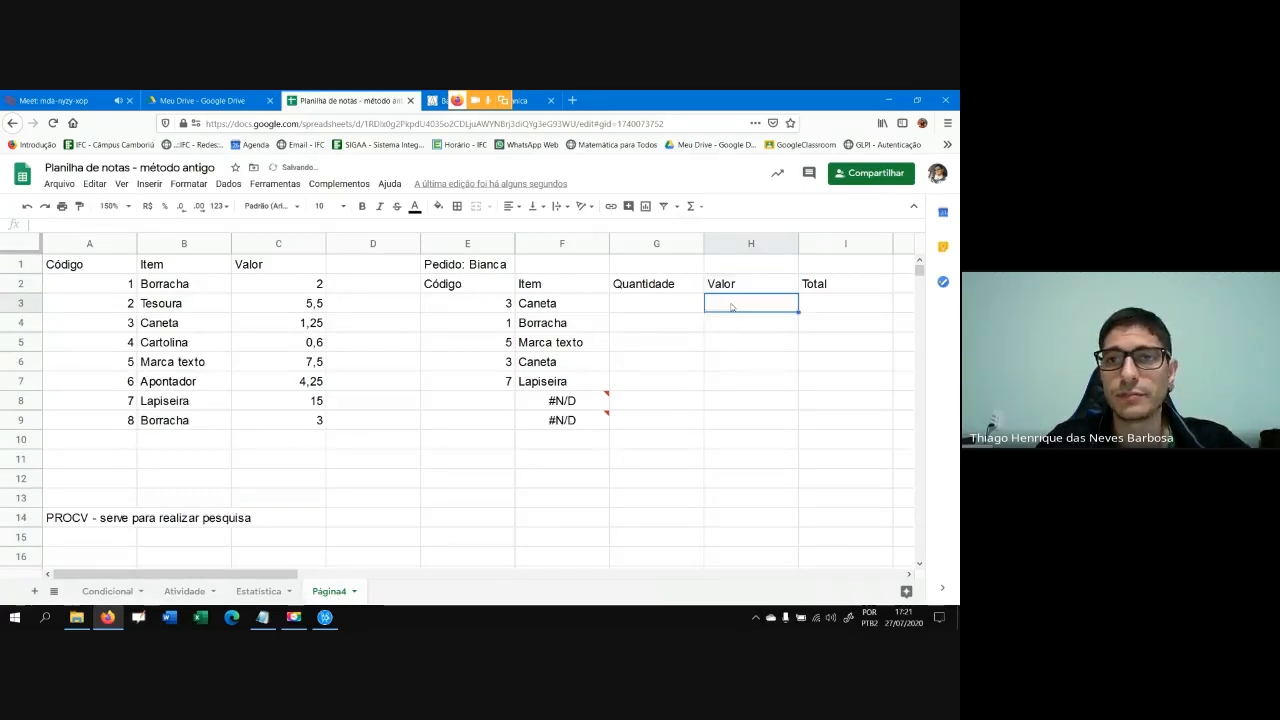
type("=")
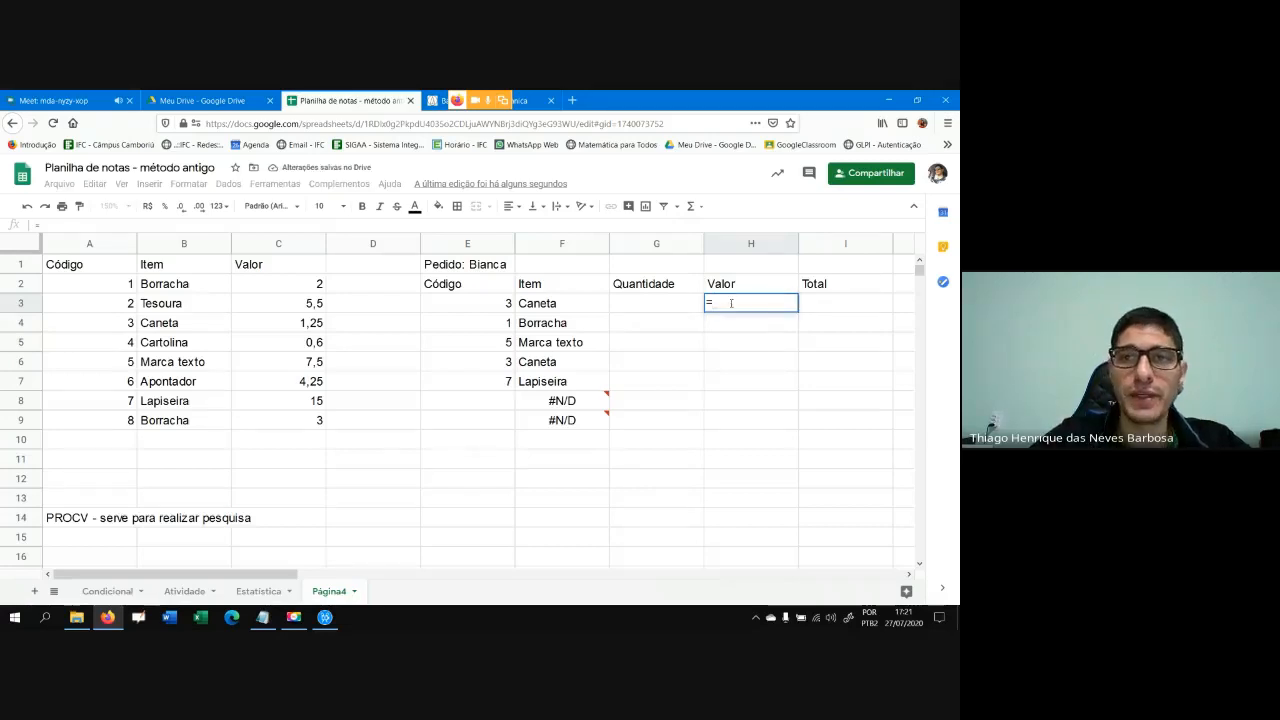
type("PROC")
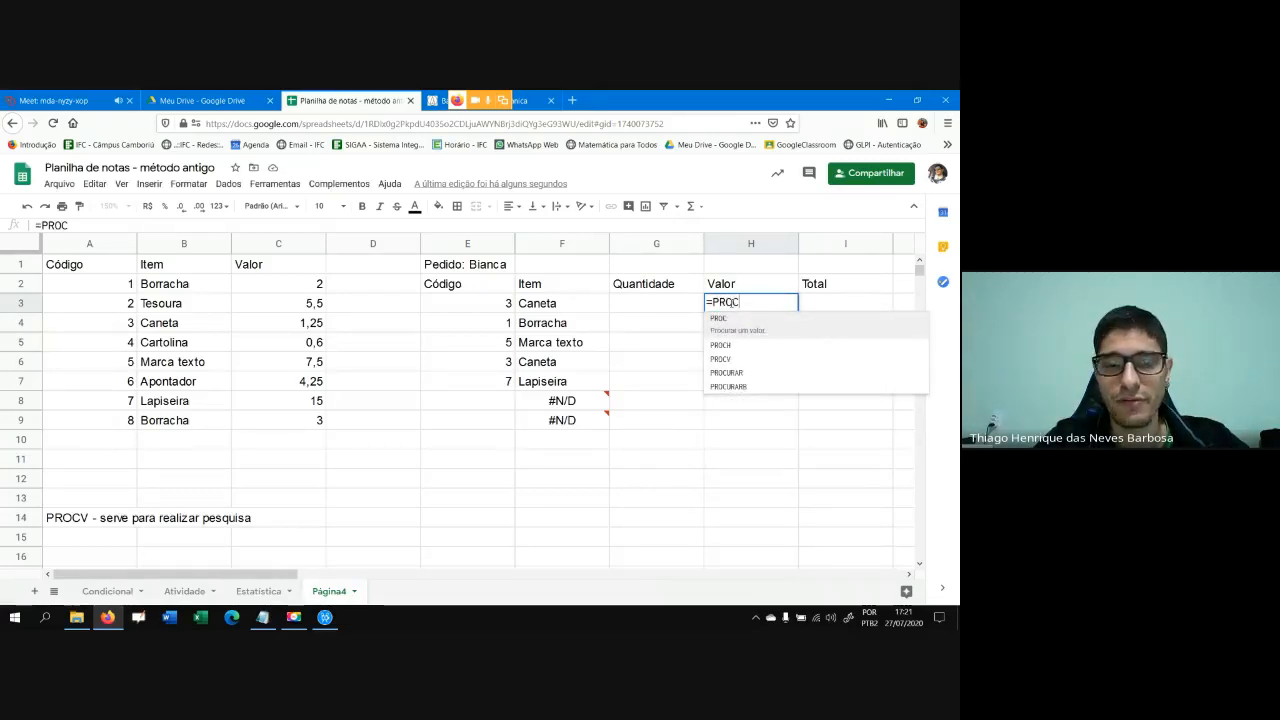
type("v")
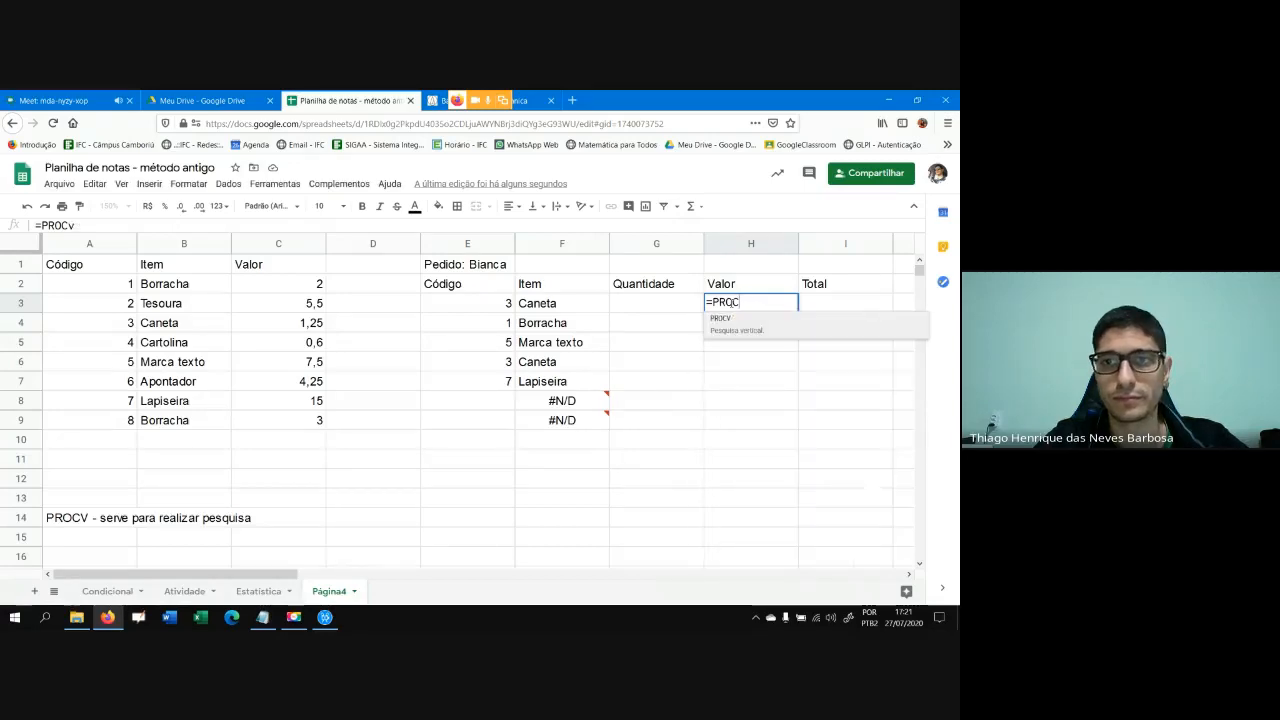
key("BackSpace")
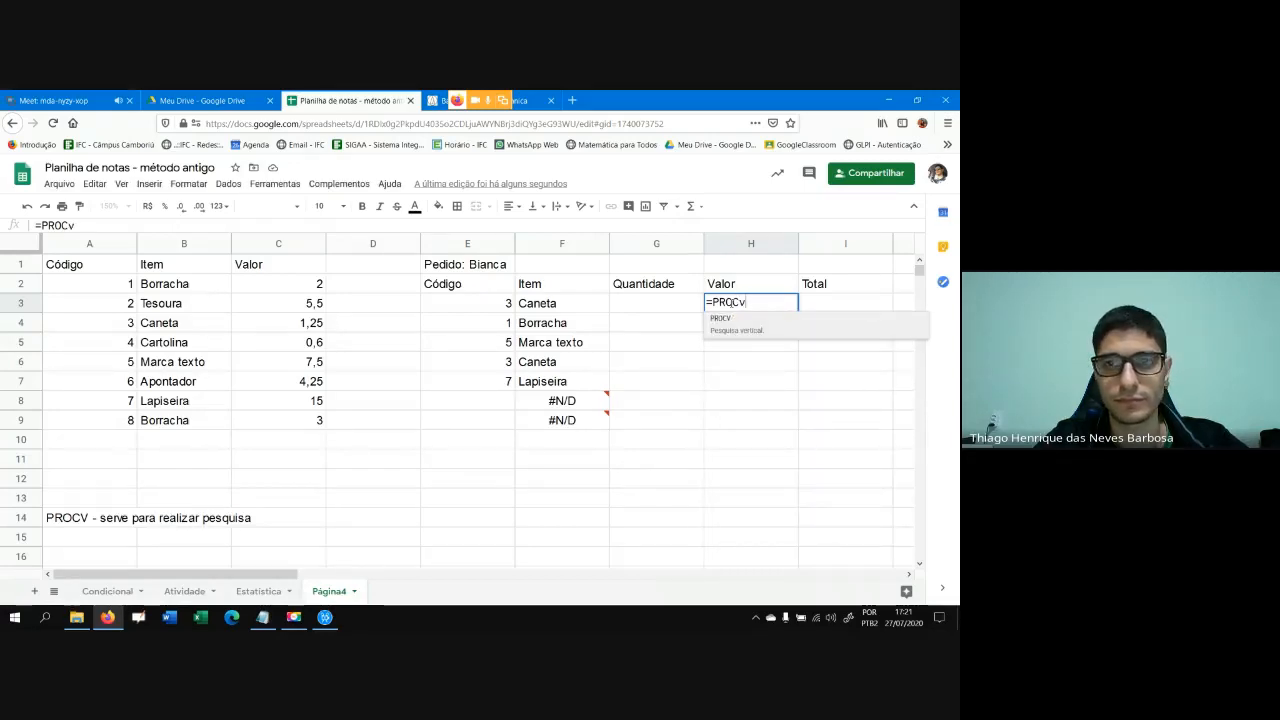
key("BackSpace")
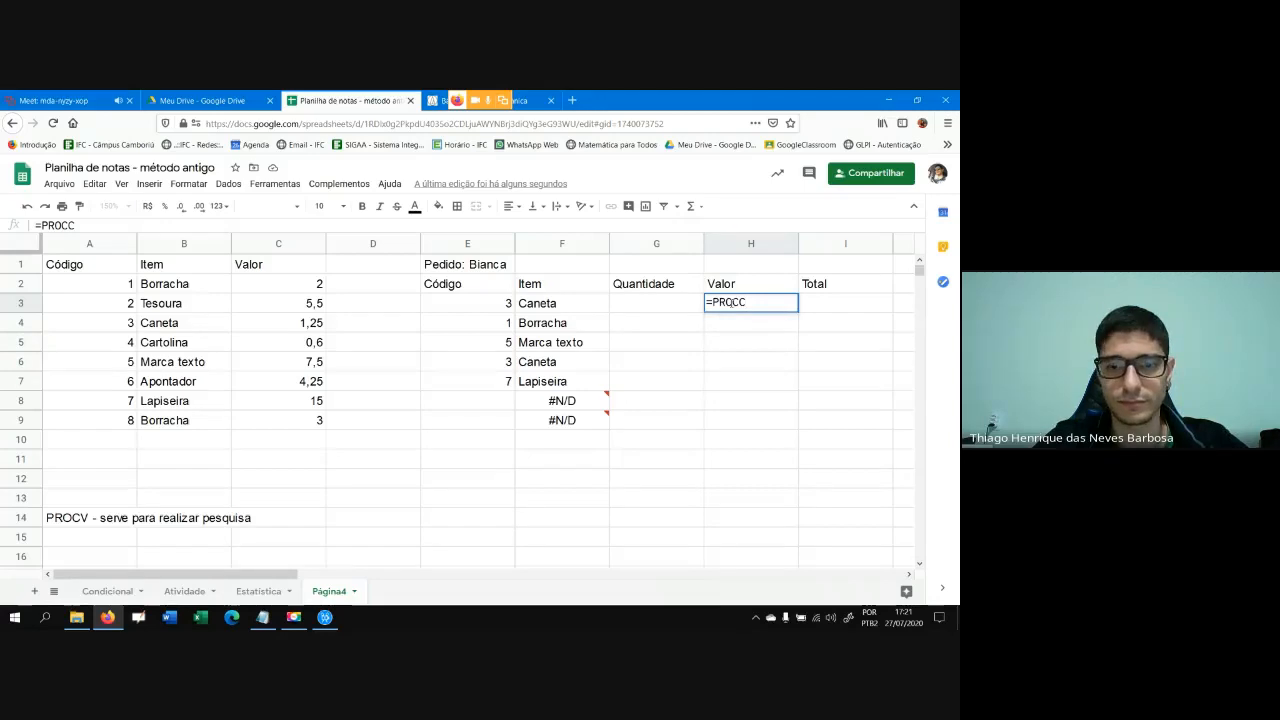
type("V(")
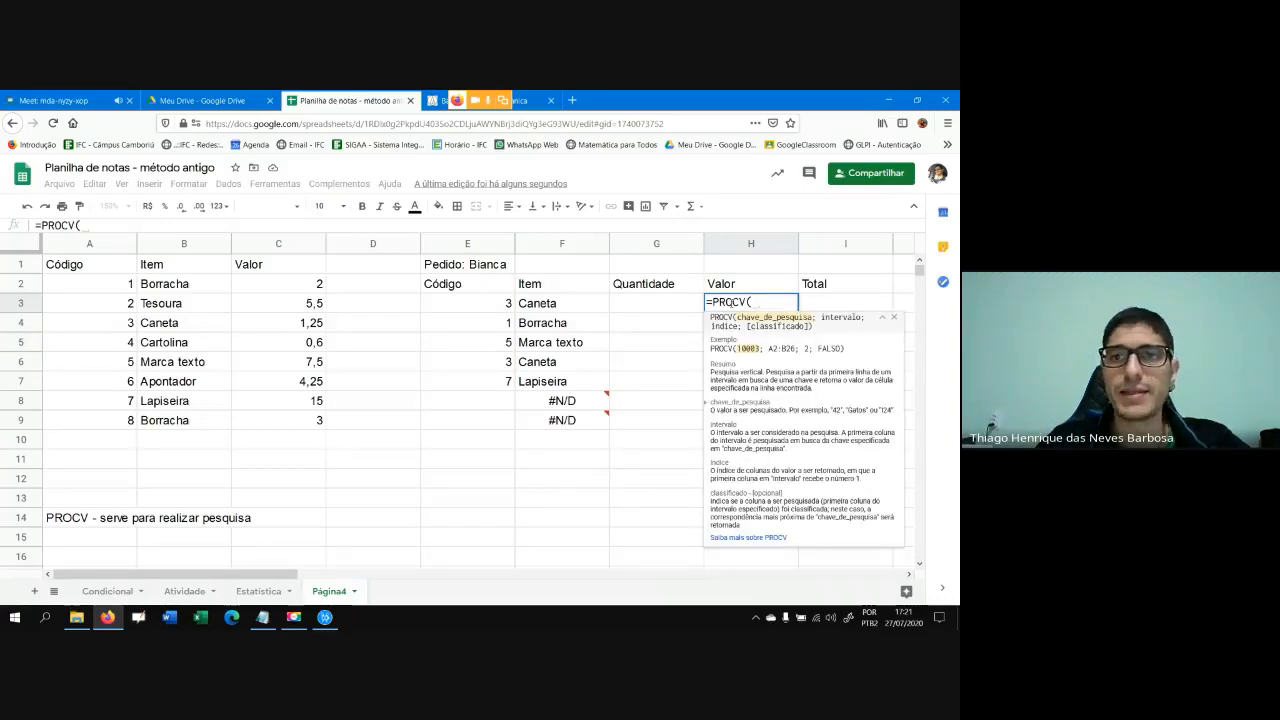
left_click(486, 307)
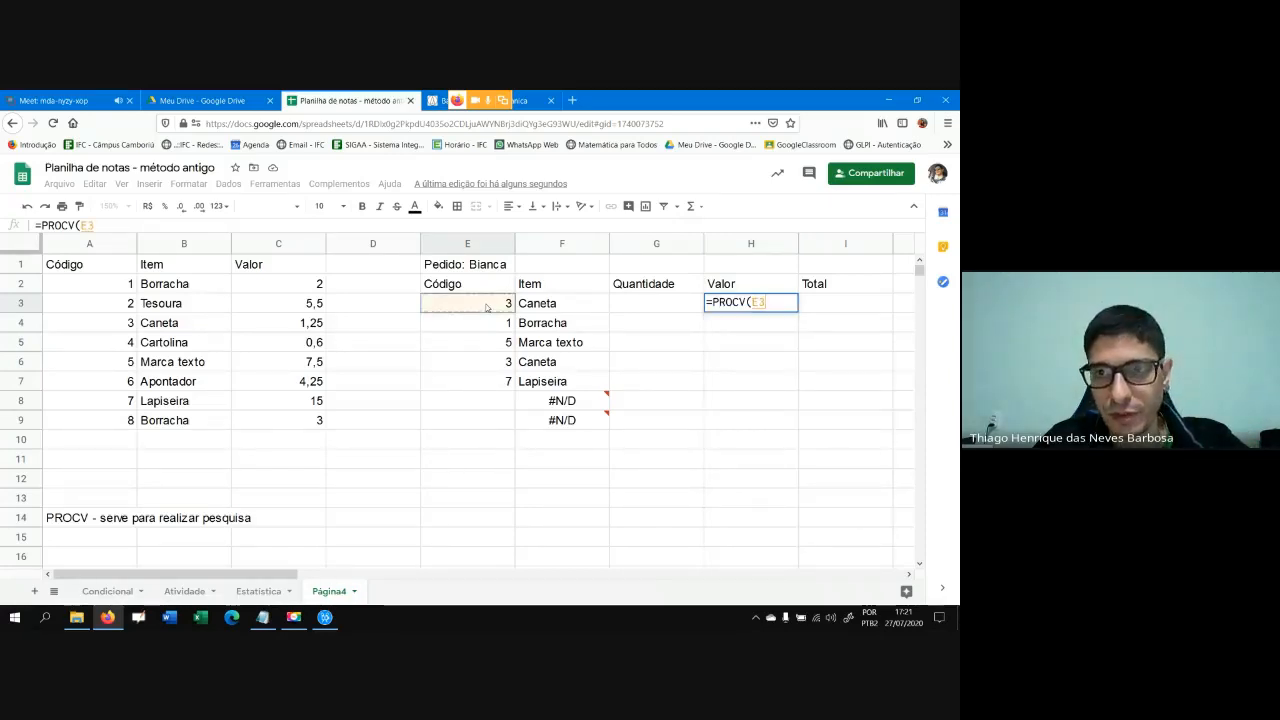
type(";")
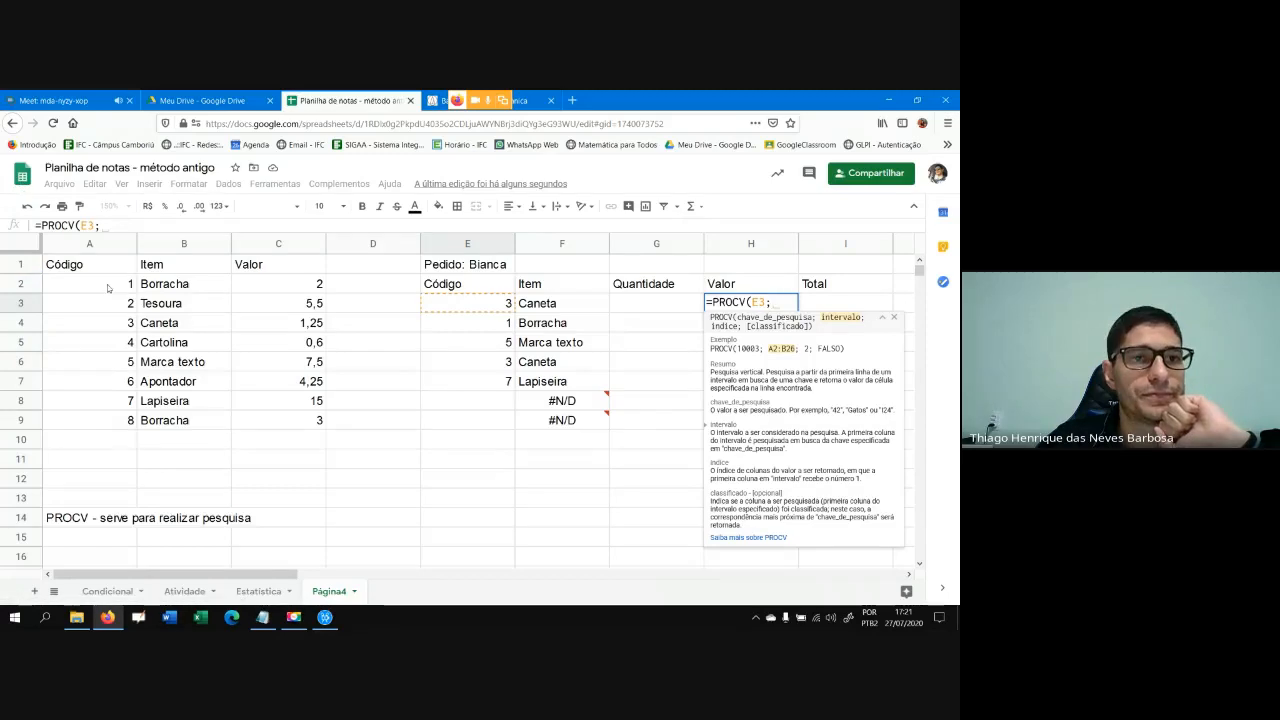
left_click_drag(108, 286, 300, 423)
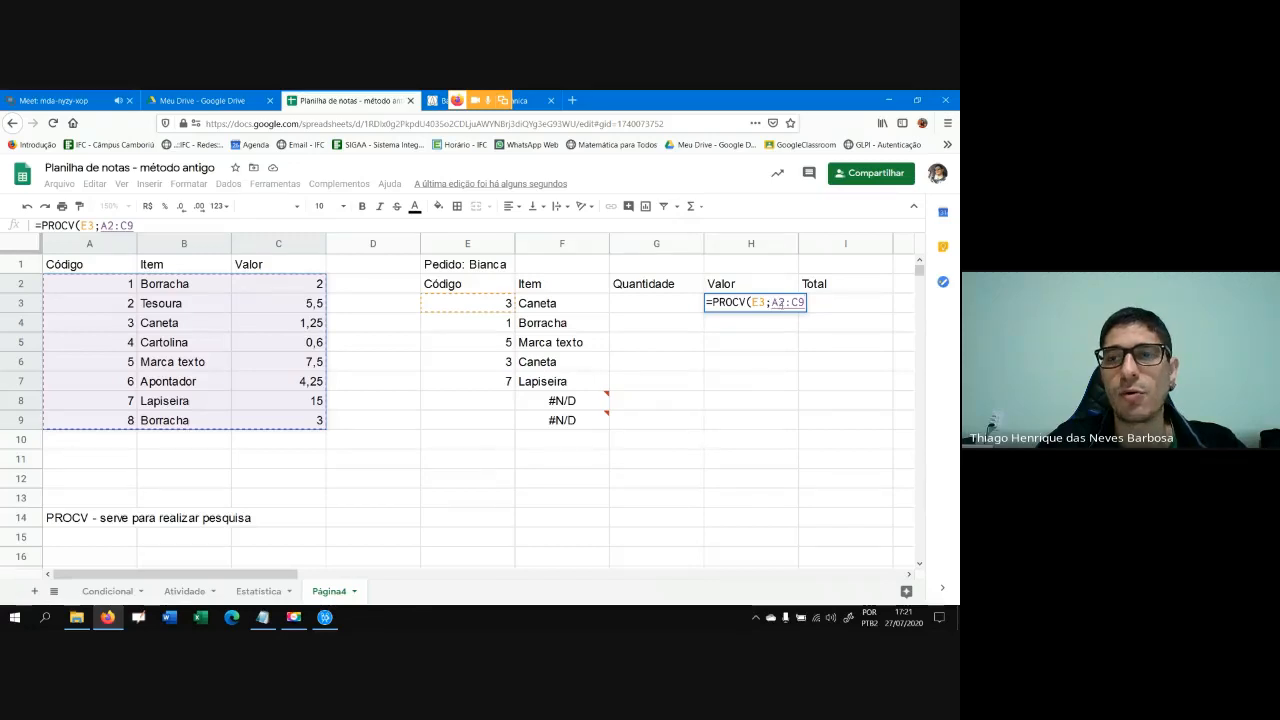
key("F4")
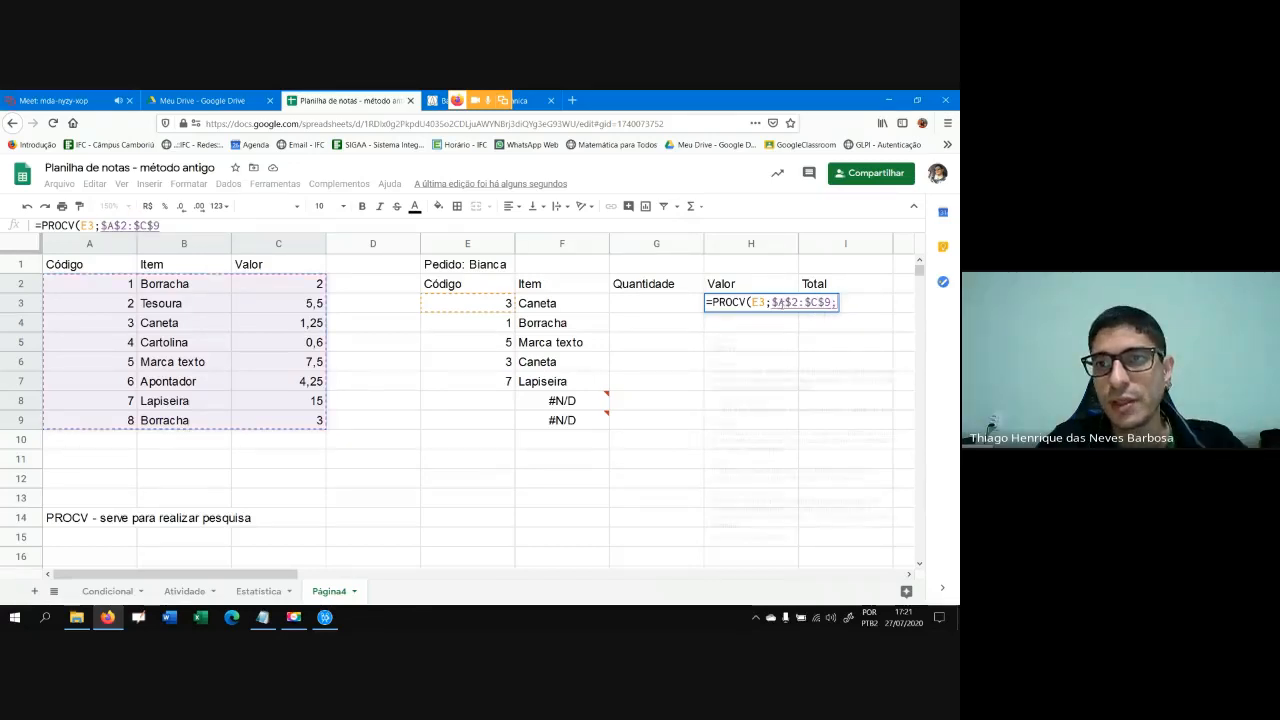
type(";")
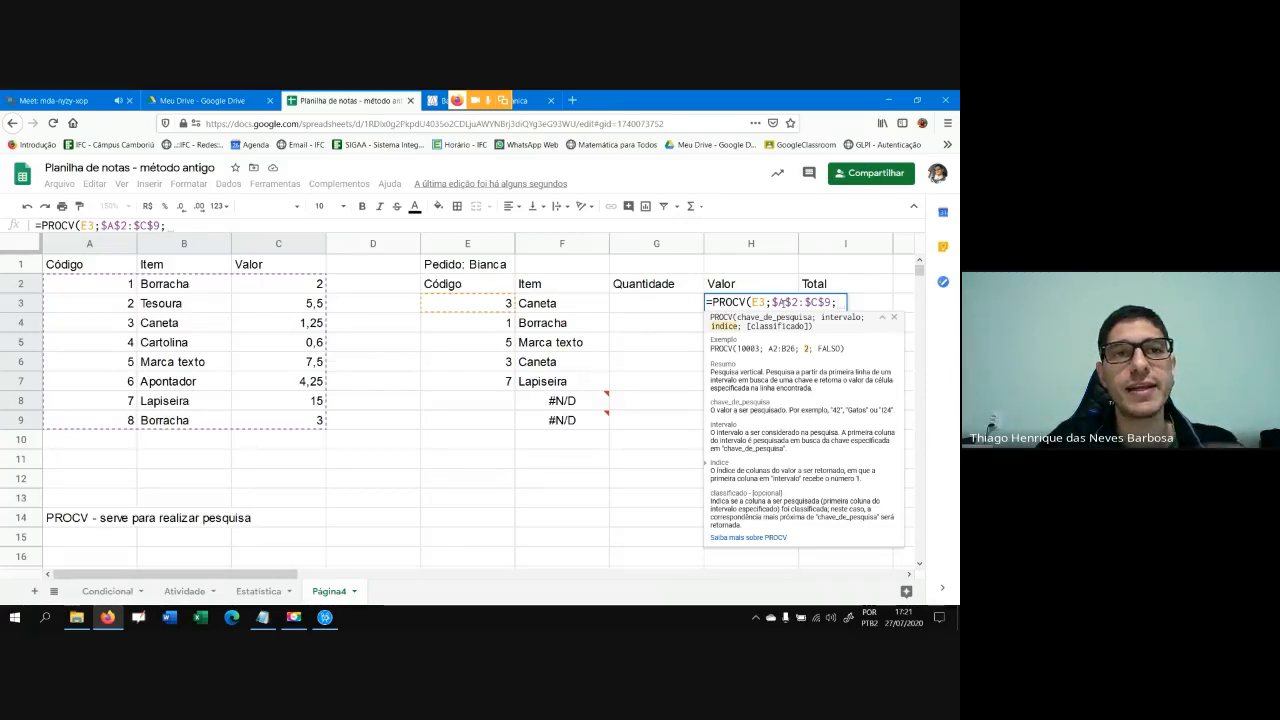
type("3")
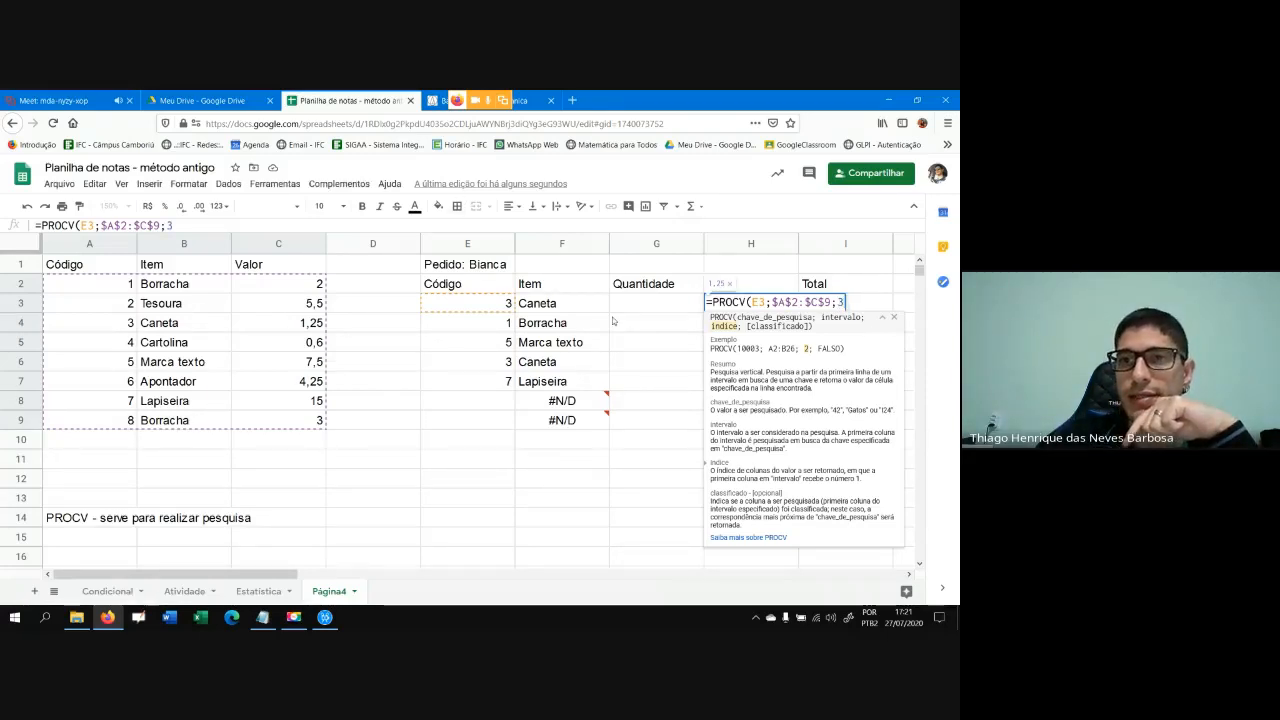
key("Return")
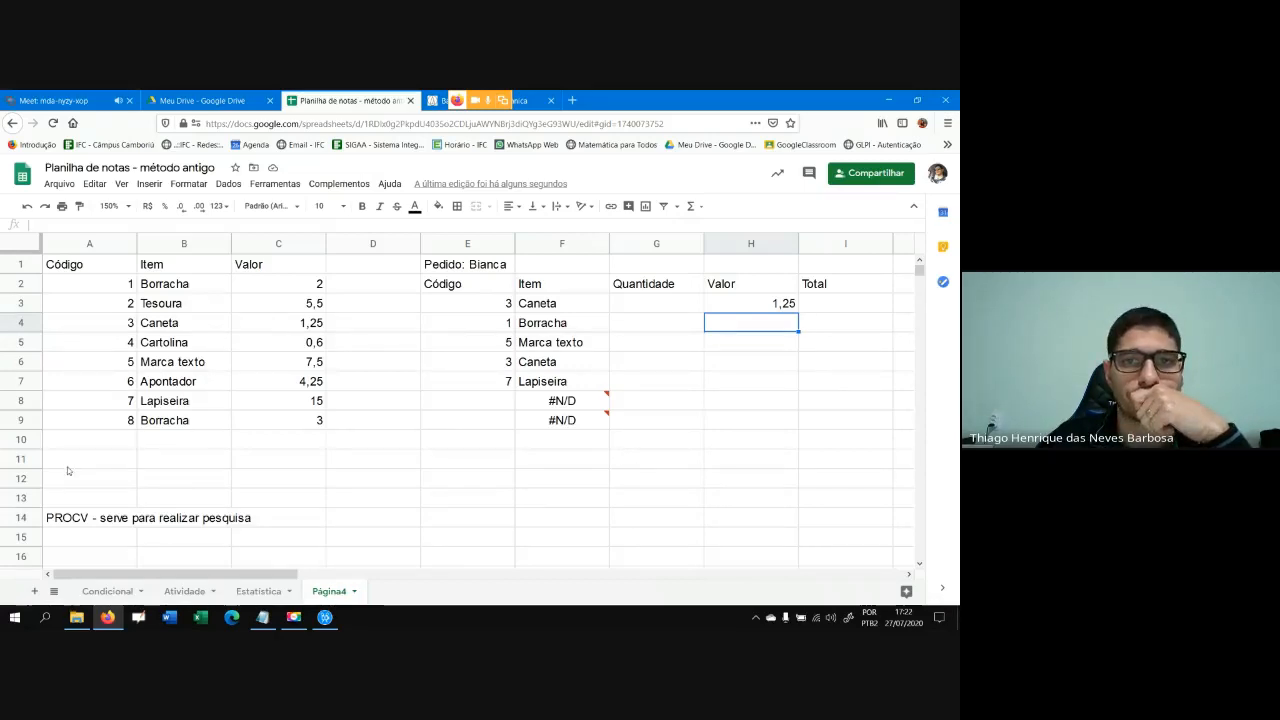
Fill the price lookup formula from H3 down to H9
left_click(738, 309)
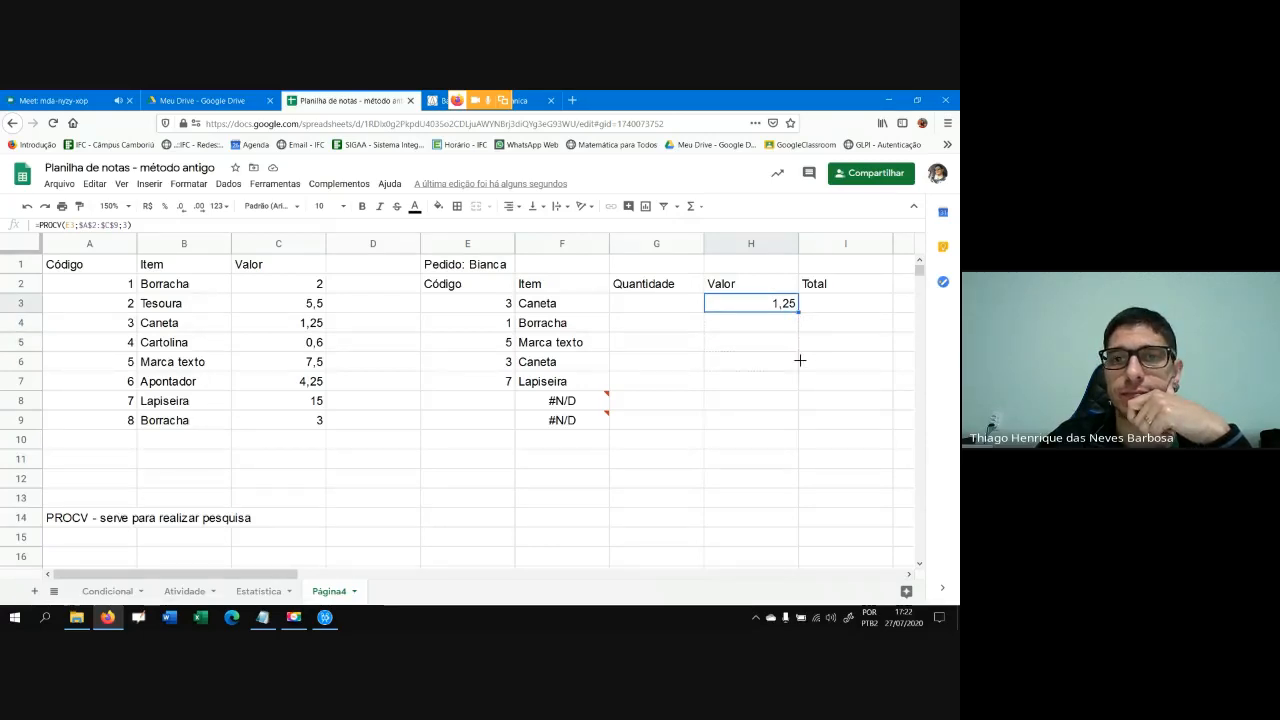
left_click_drag(800, 360, 806, 389)
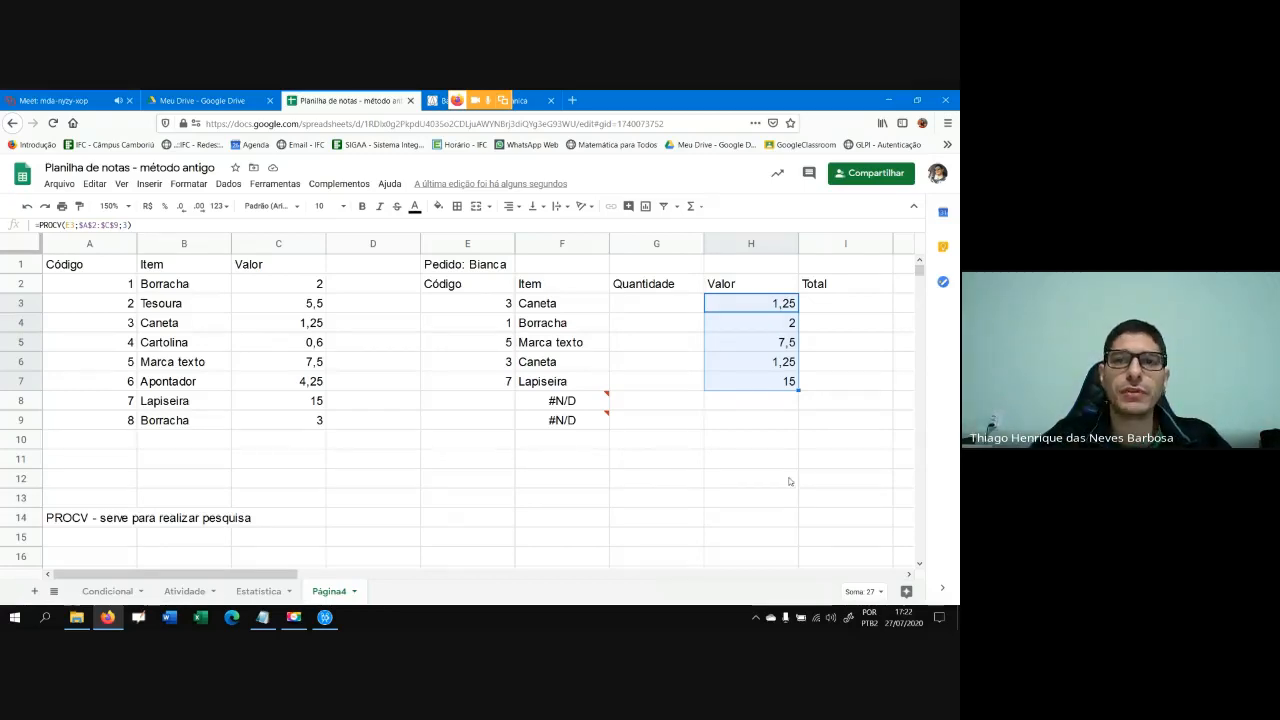
left_click(568, 308)
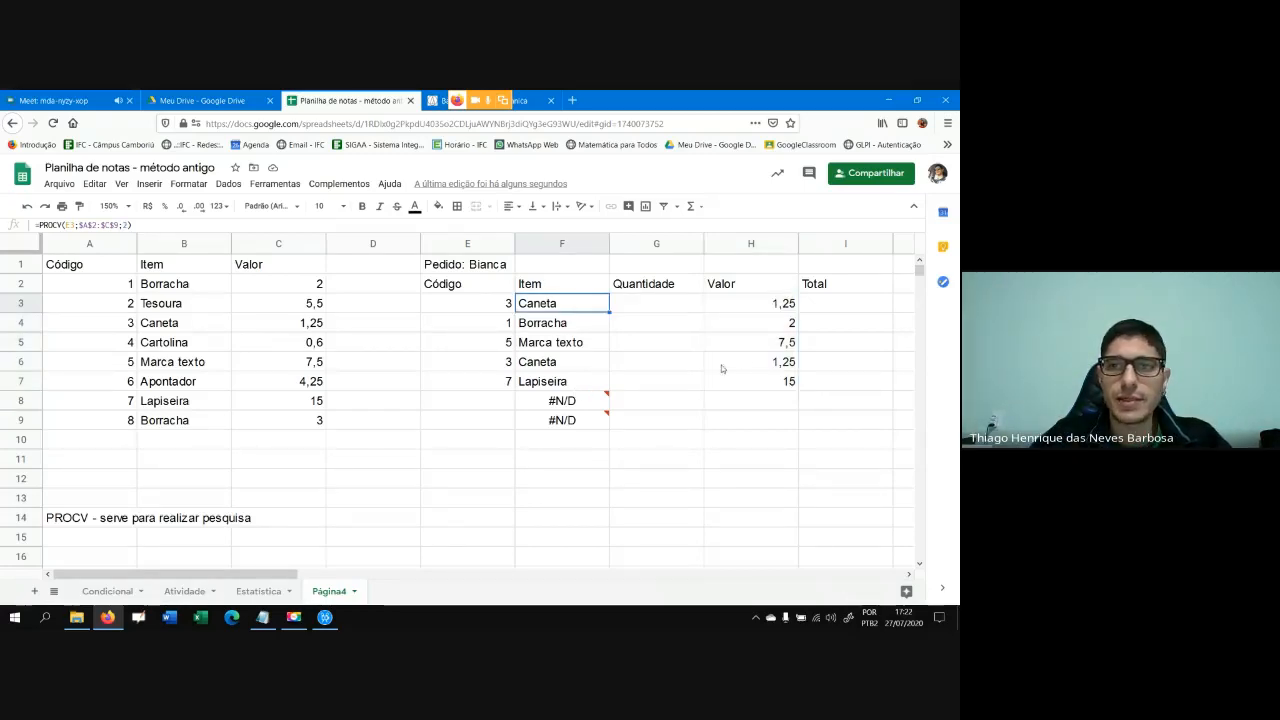
left_click_drag(742, 304, 798, 422)
left_click(656, 497)
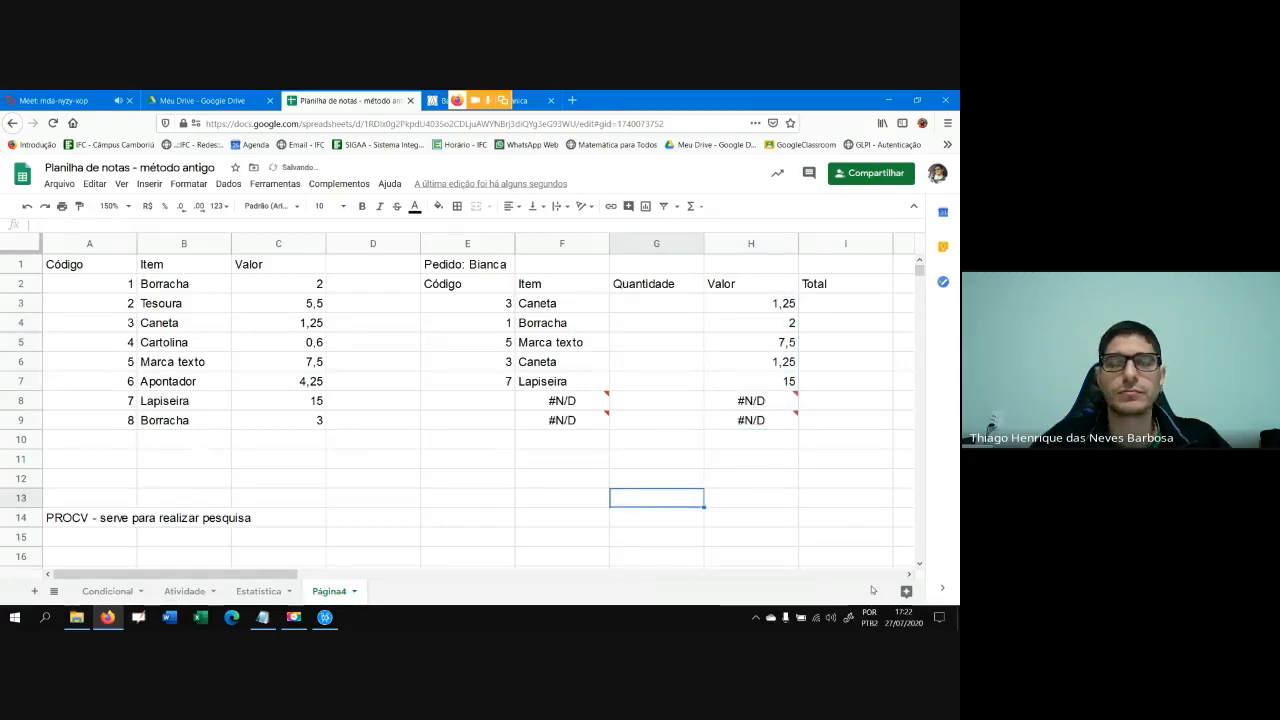
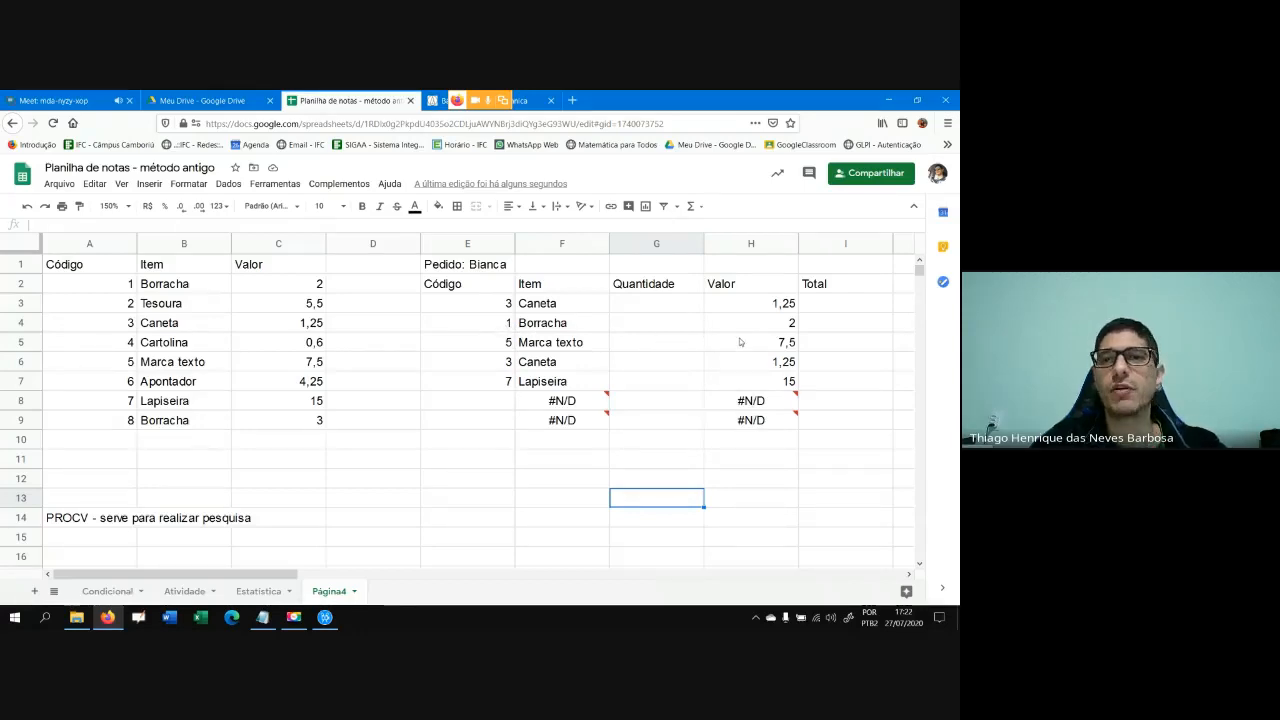
Review the lookup formula in H4 and set the order code in E7 to 8
double_click(796, 325)
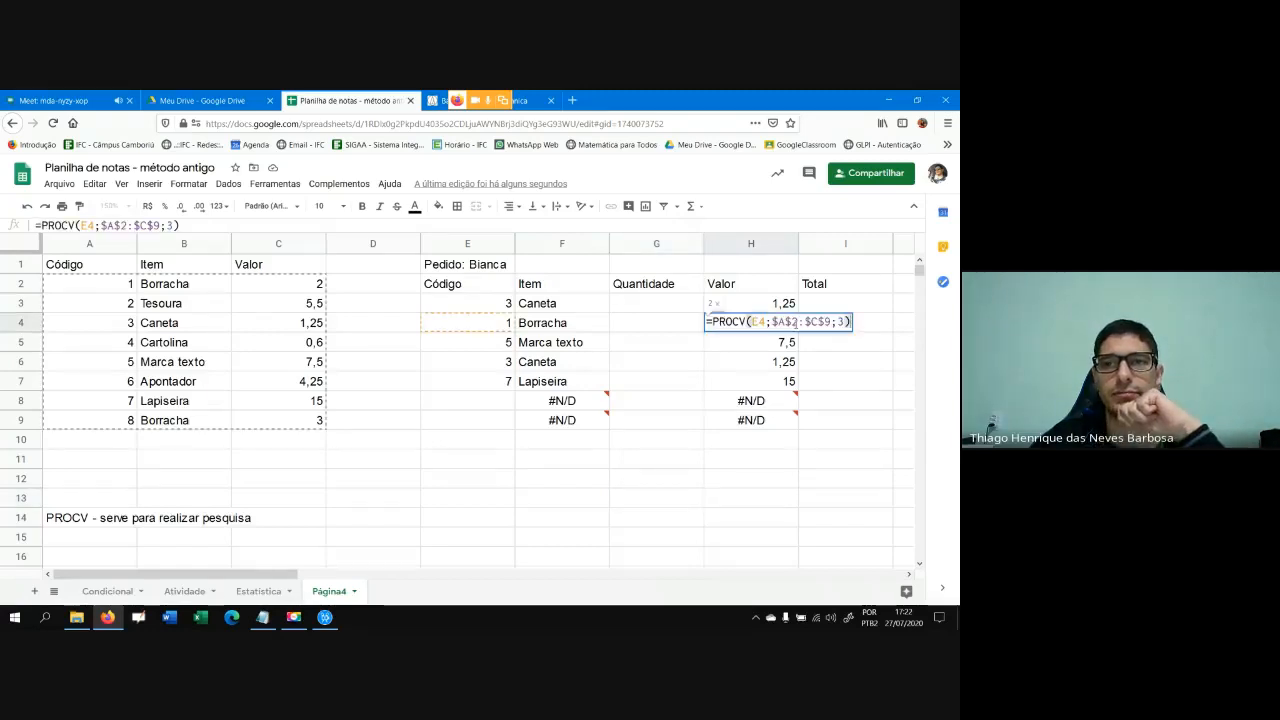
left_click(724, 378)
left_click(503, 381)
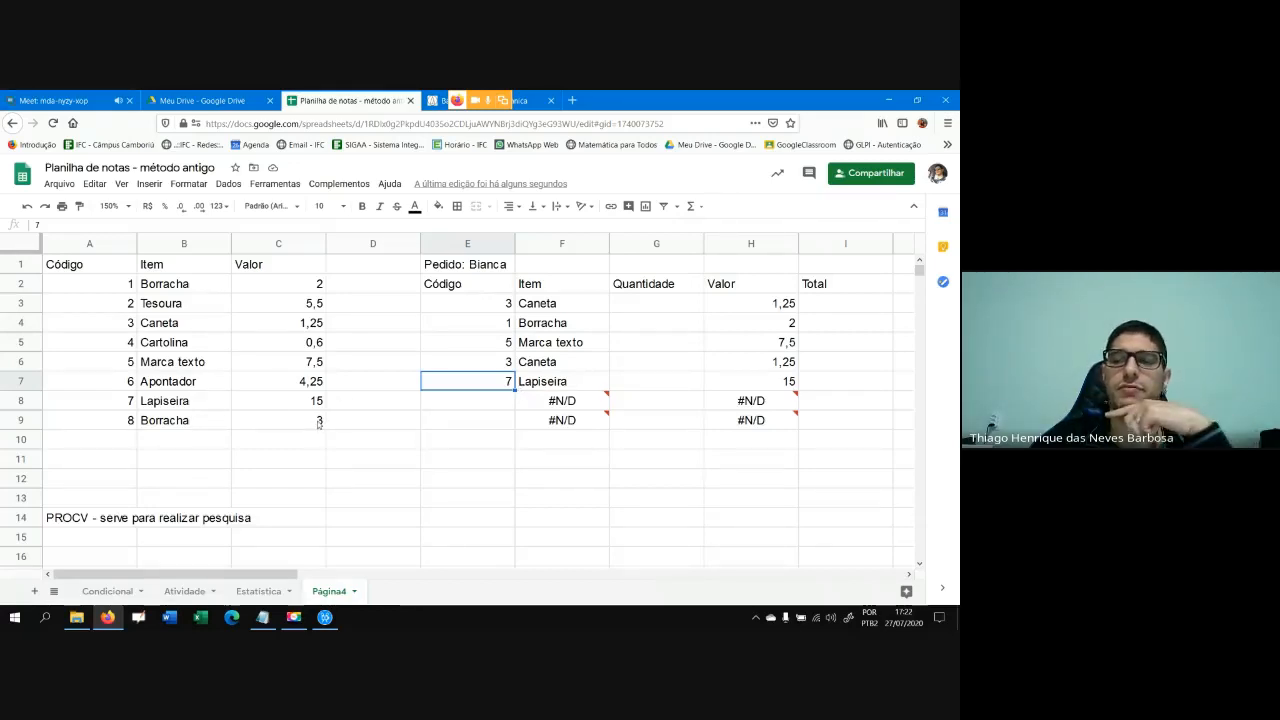
type("8")
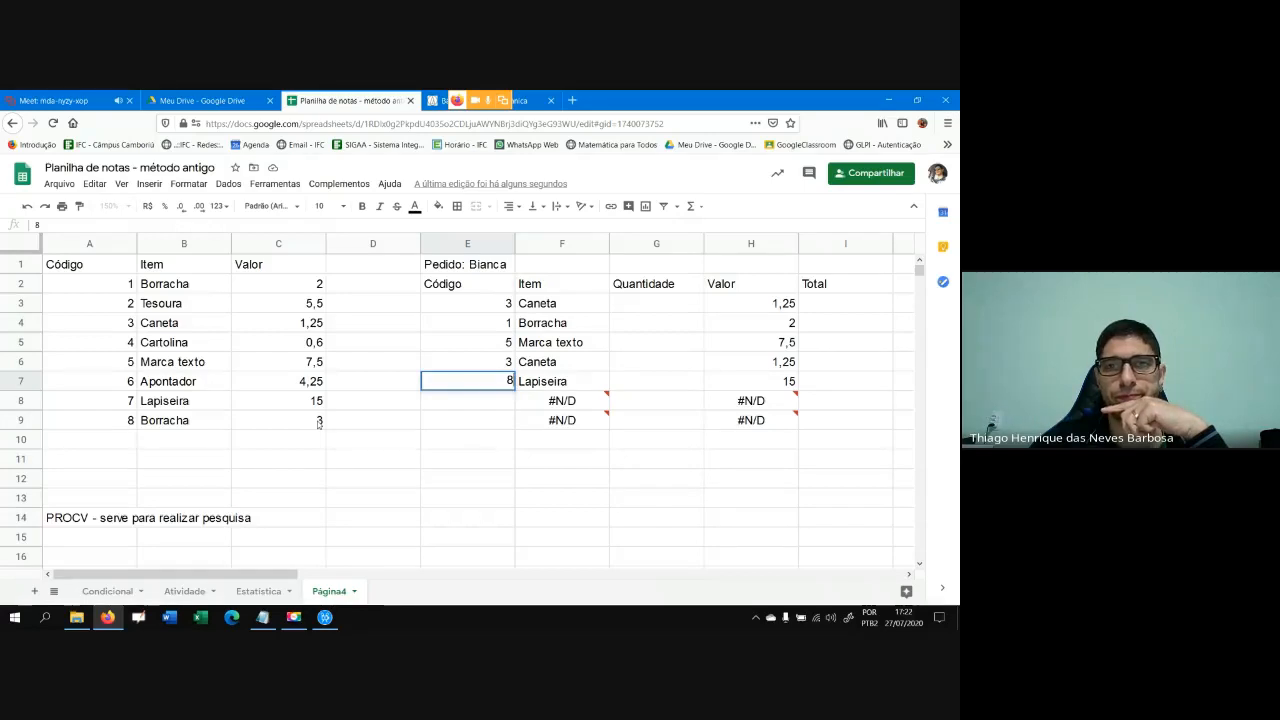
key("Return")
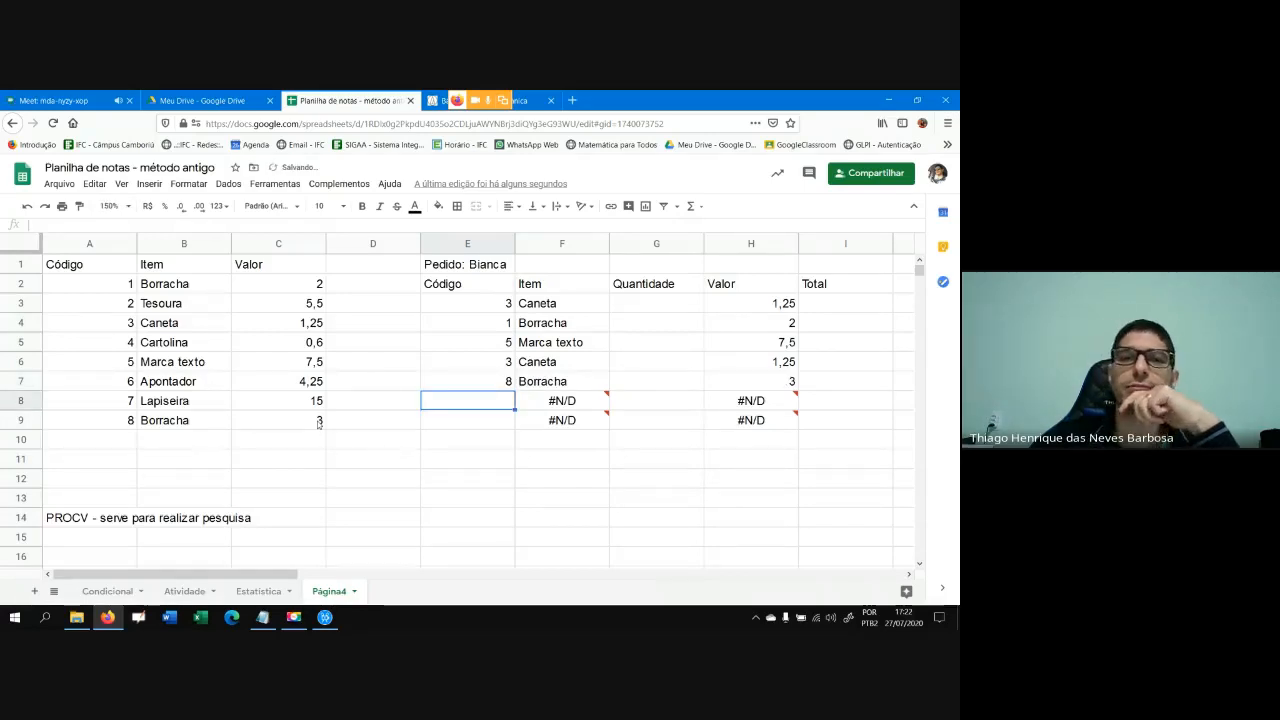
left_click(532, 380)
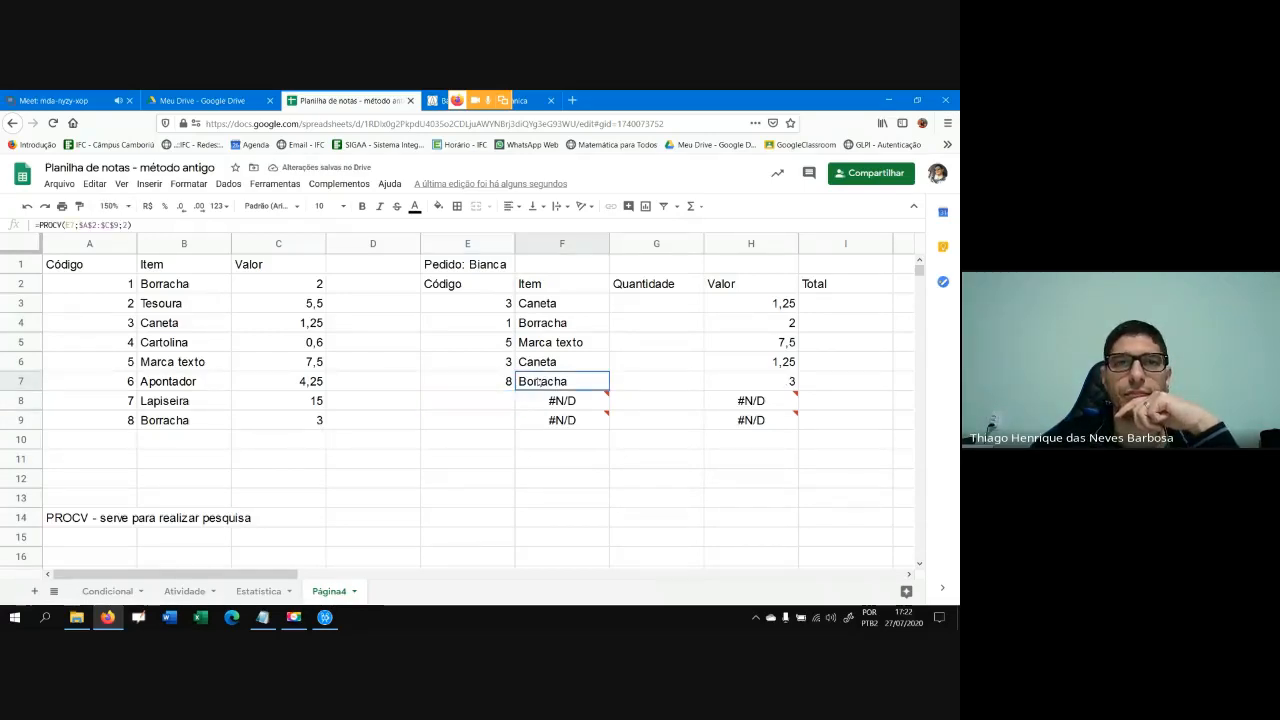
left_click(744, 380)
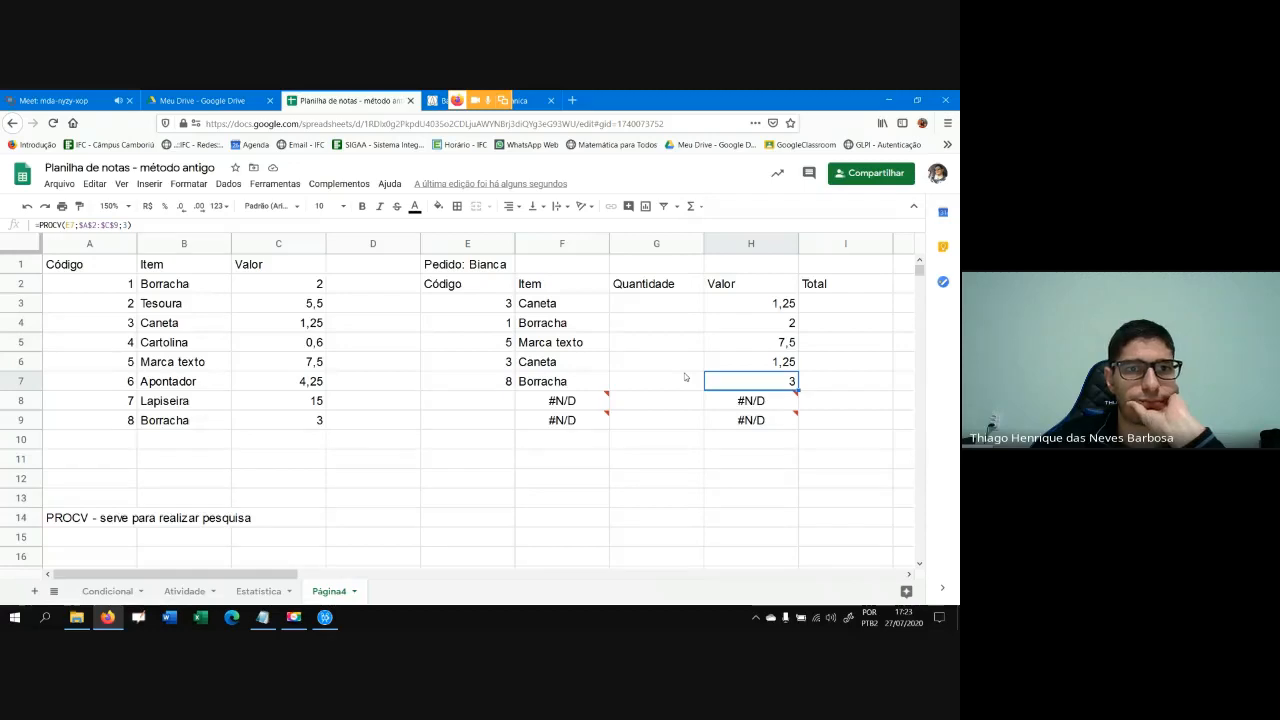
Complete the order's code column by entering 1 in E8 and 8 in E9
left_click(498, 398)
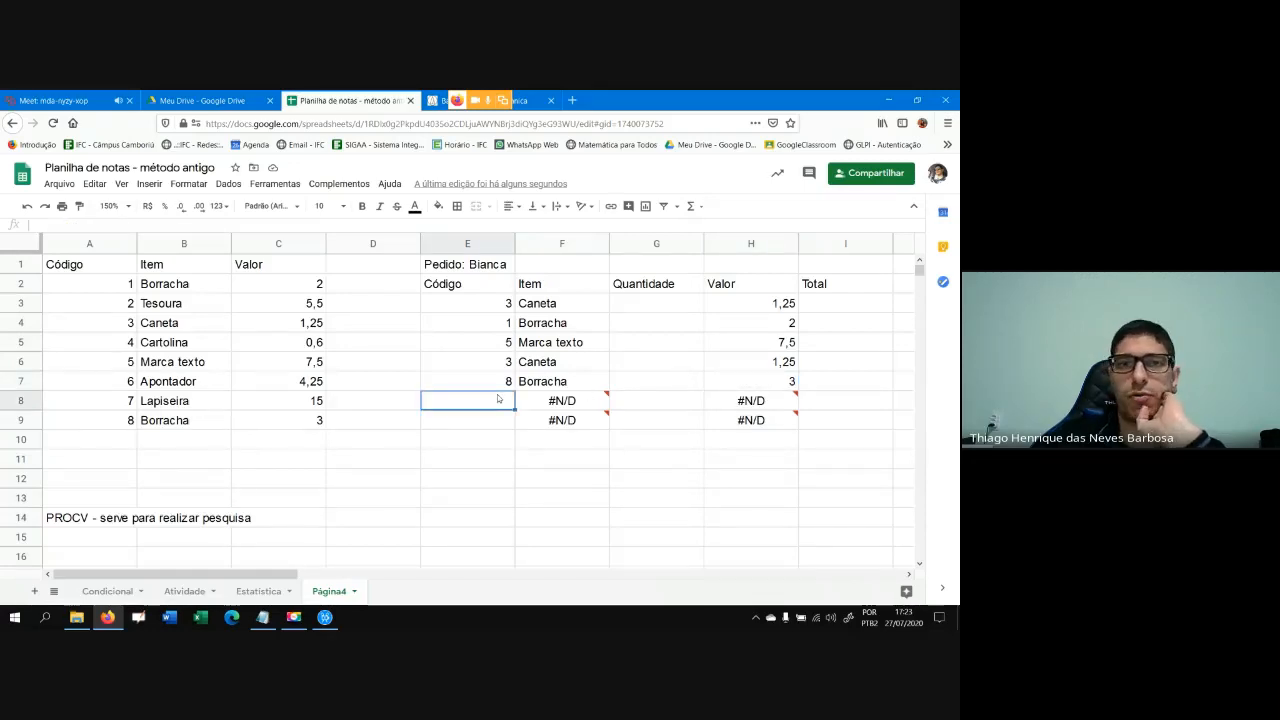
type("1")
key("Return")
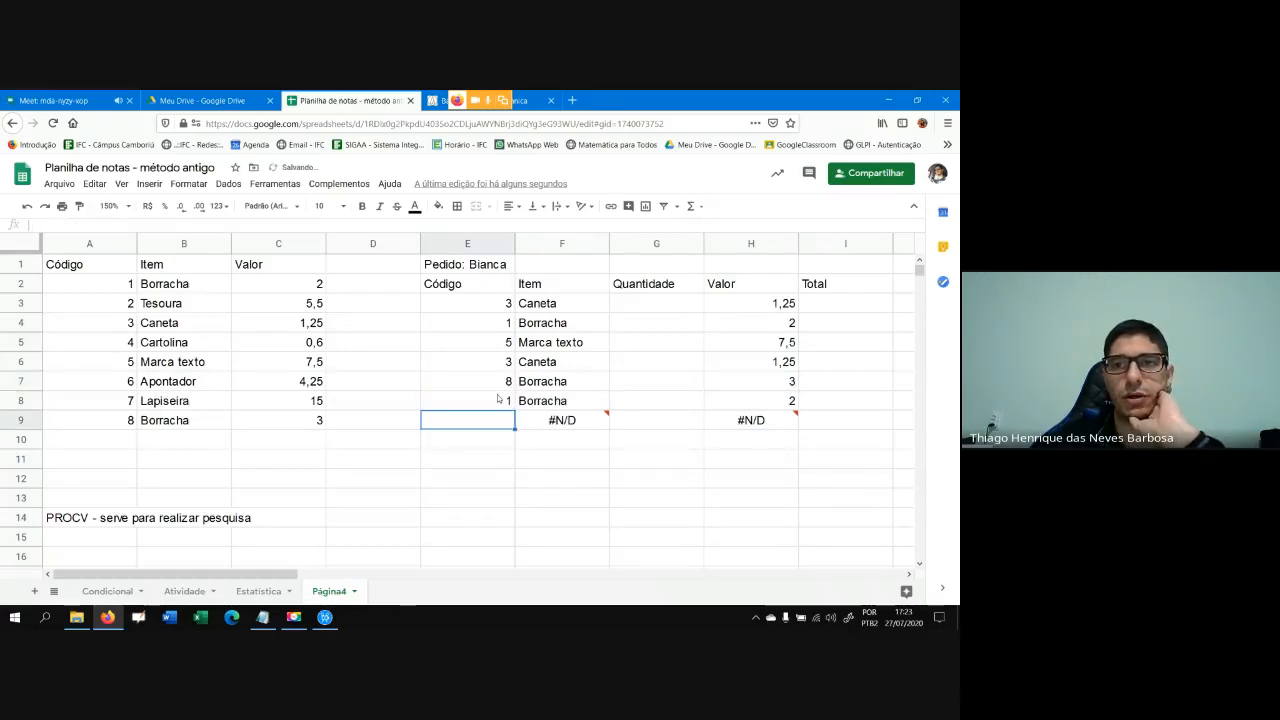
type("8")
key("Return")
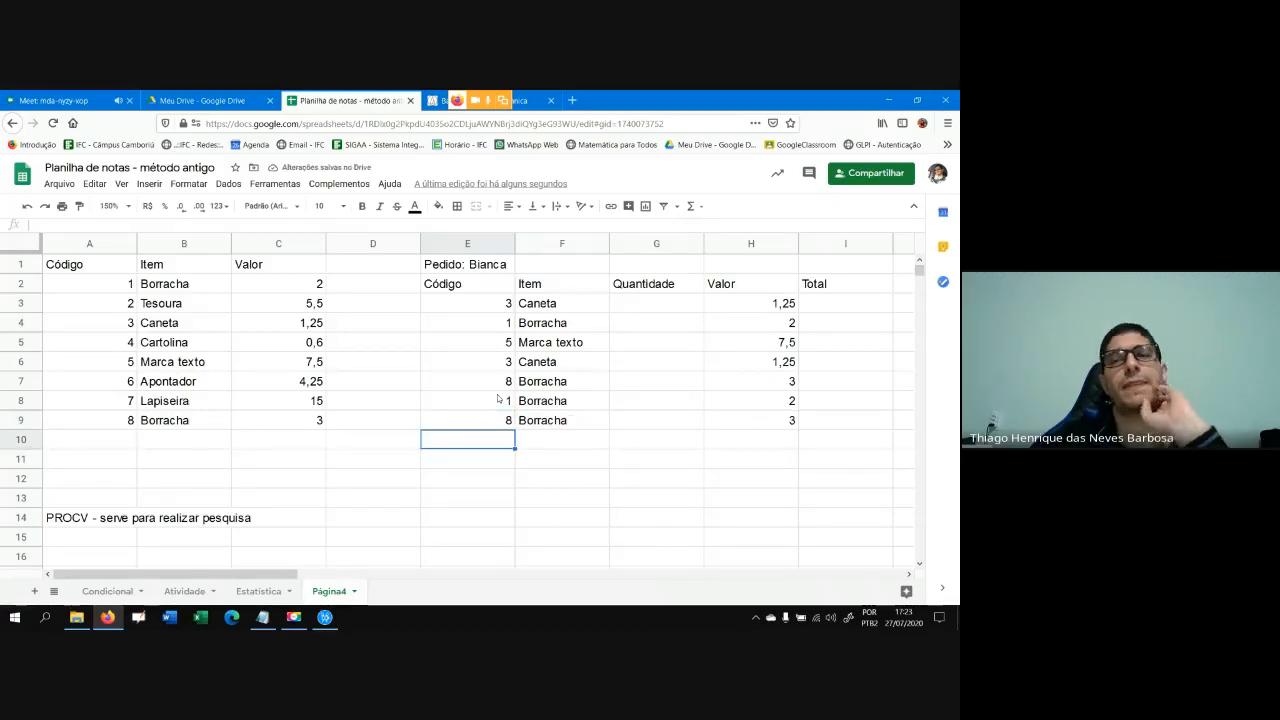
left_click(638, 309)
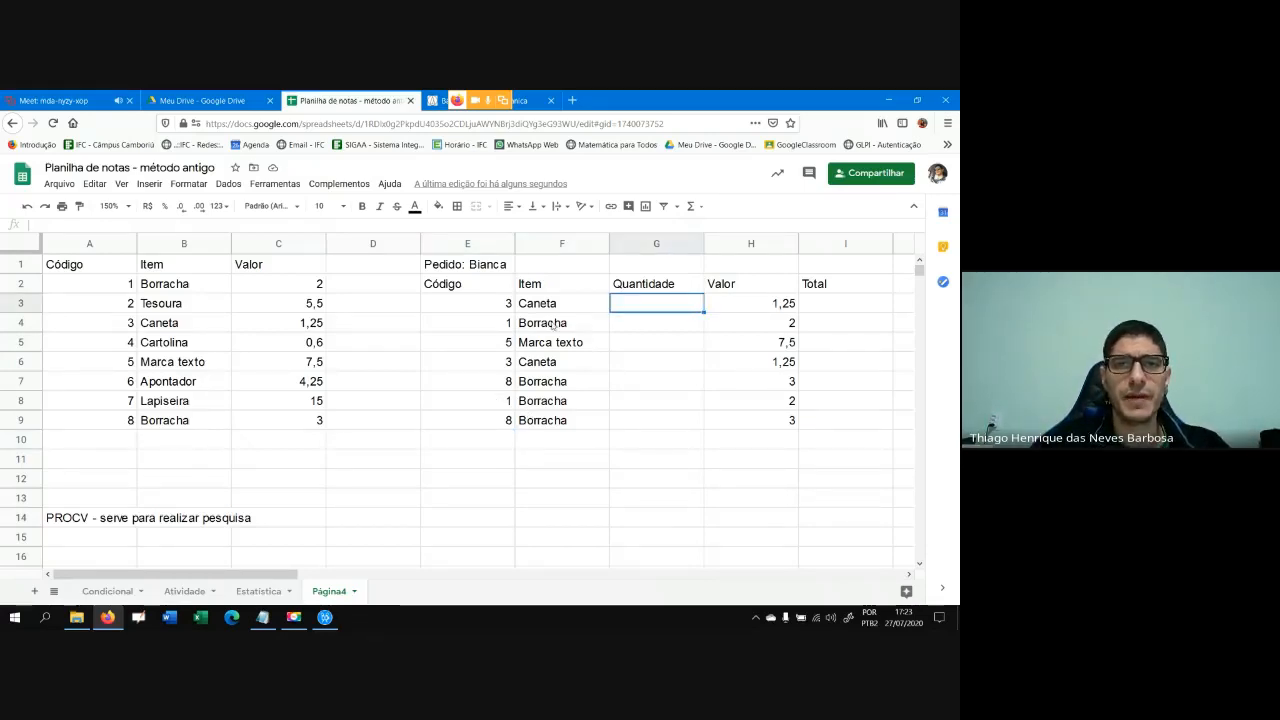
left_click(500, 313)
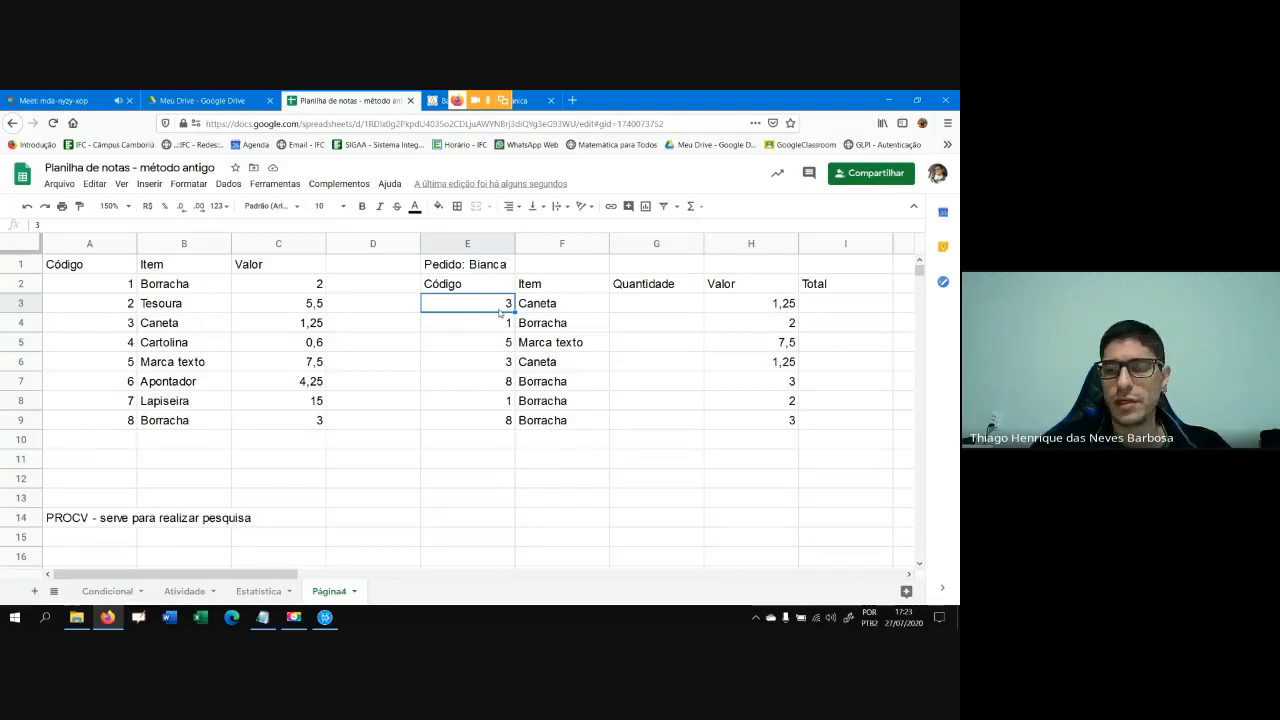
Set the order codes in E3:E6 to 6, 5, 1 and 2, and clear the remaining order rows E7:H9
type("6")
key("Return")
type("5")
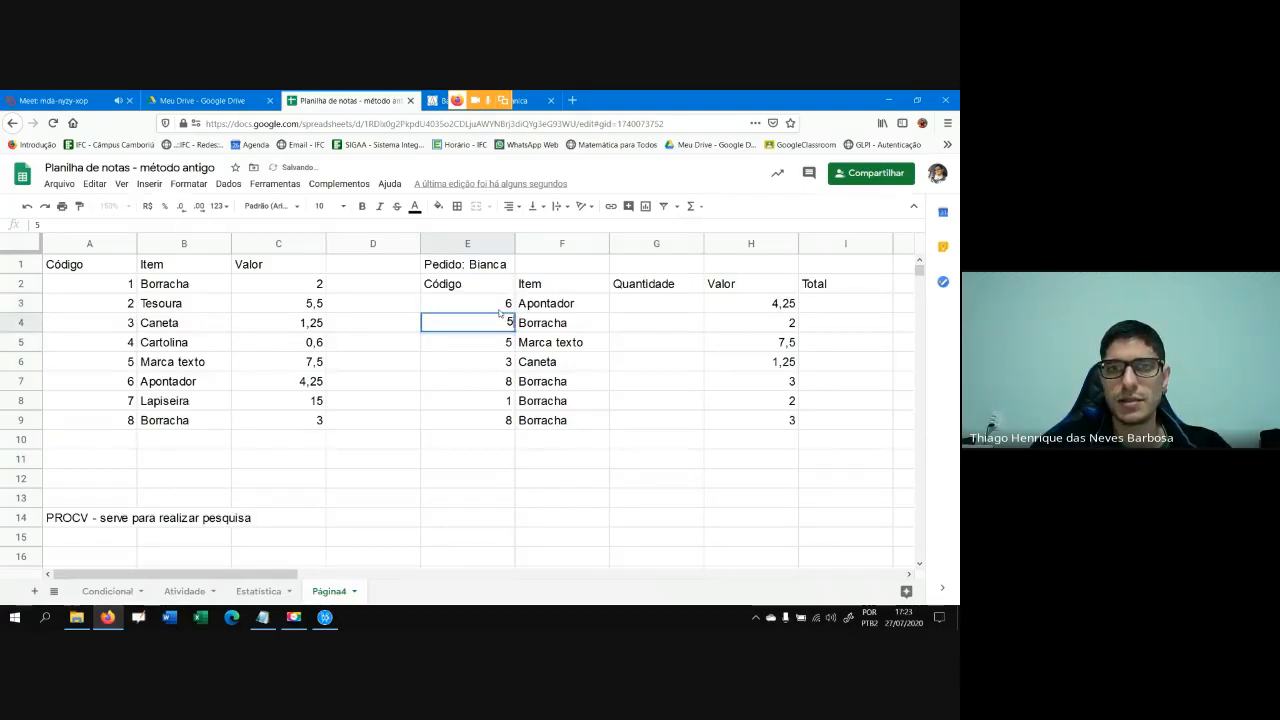
key("Return")
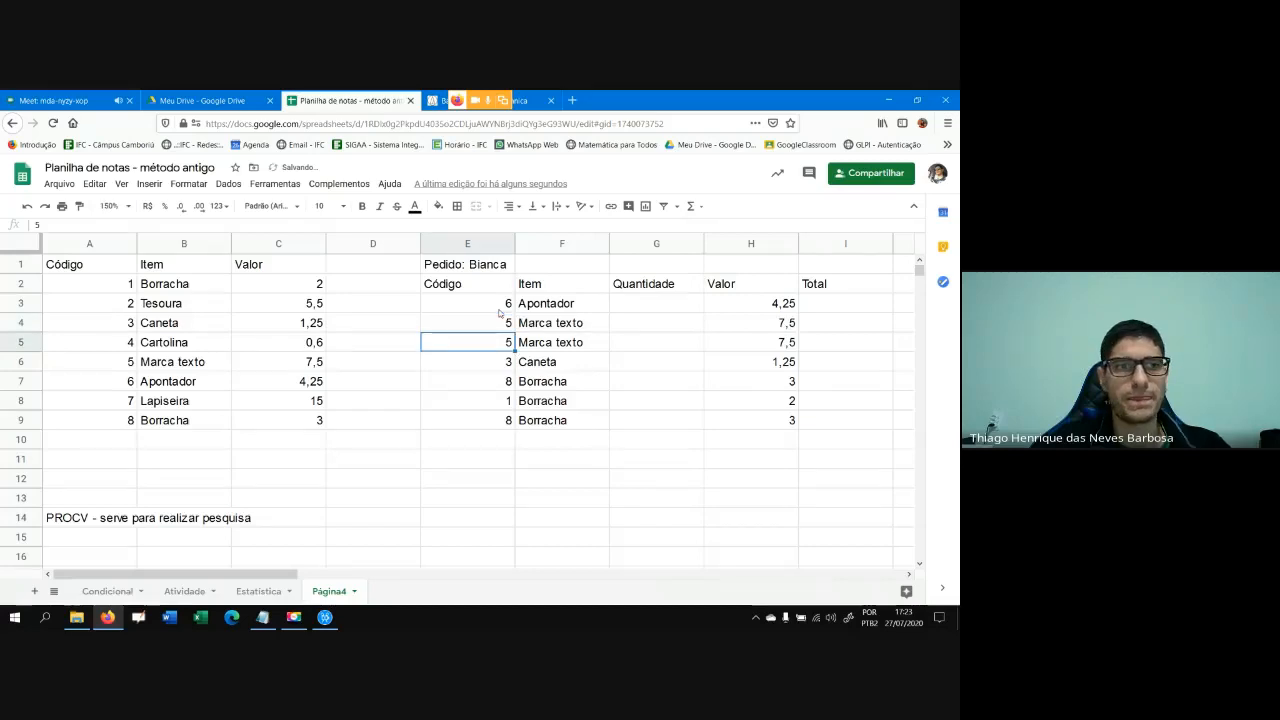
type("1")
key("Return")
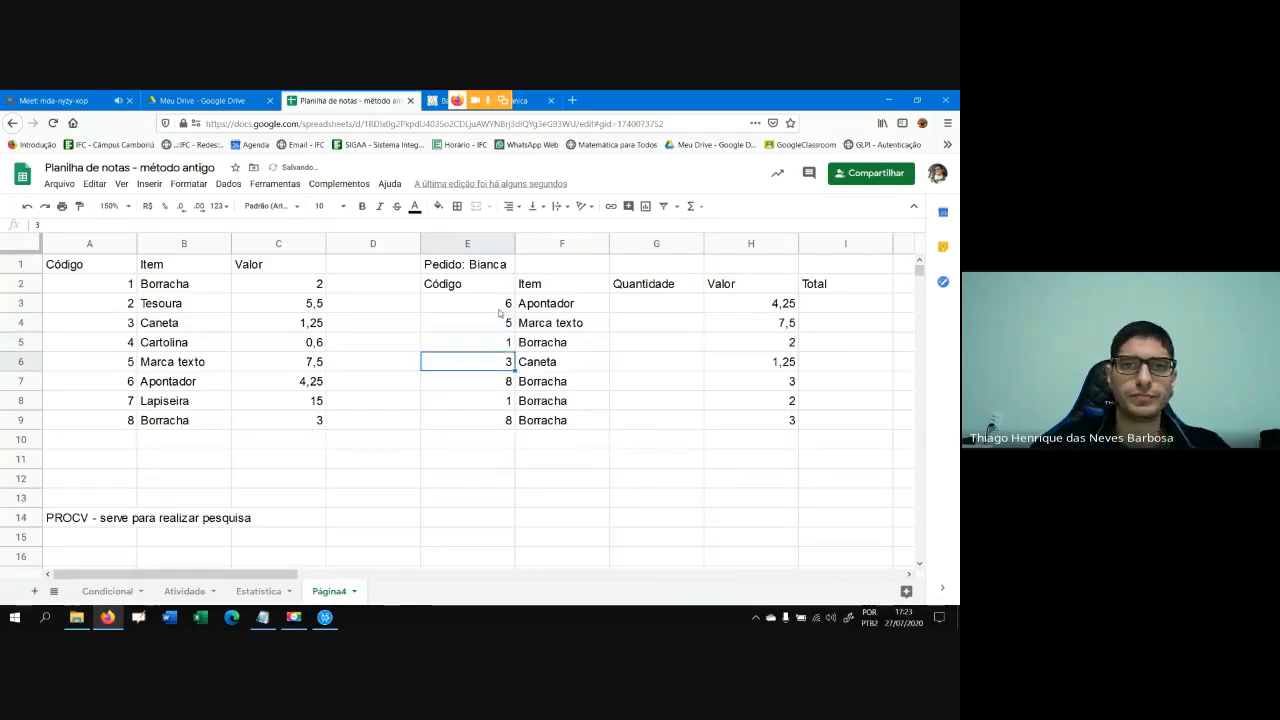
type("2")
key("Return")
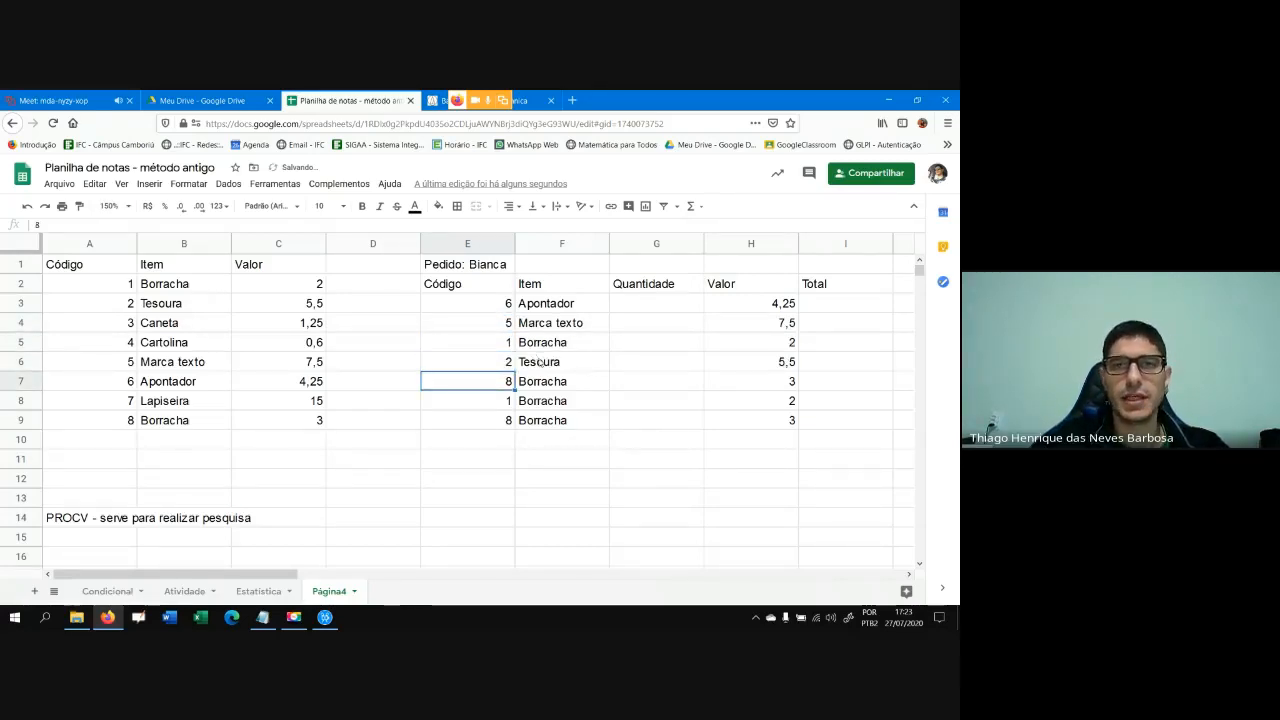
left_click_drag(481, 381, 780, 415)
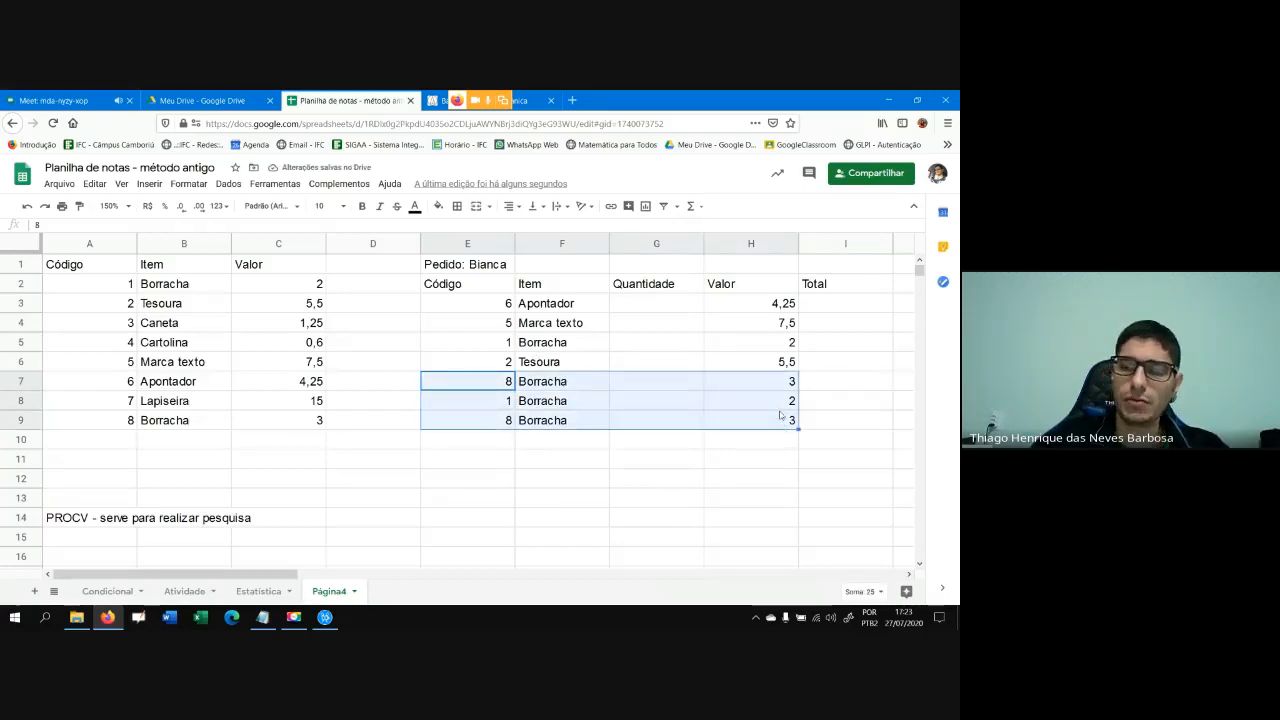
key("Delete")
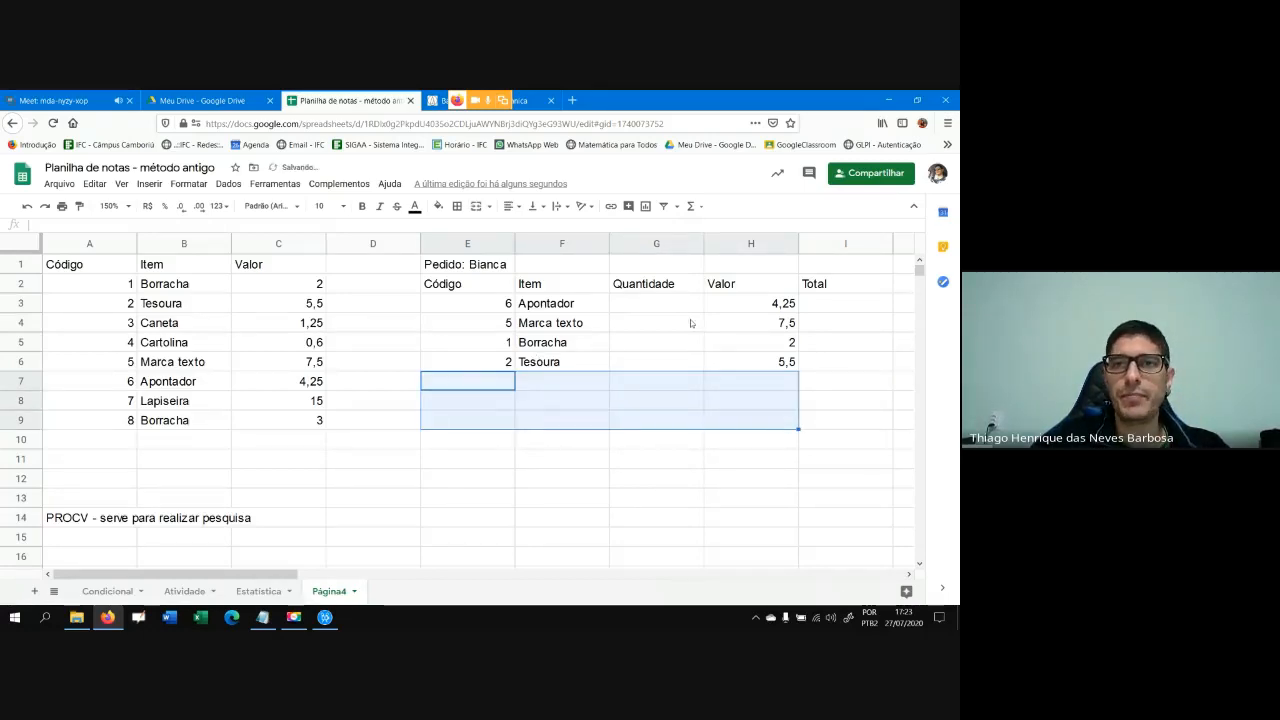
Enter the quantities 2, 10, 2 and 1 in G3:G6 for the four ordered items
left_click(679, 302)
type("2")
key("Return")
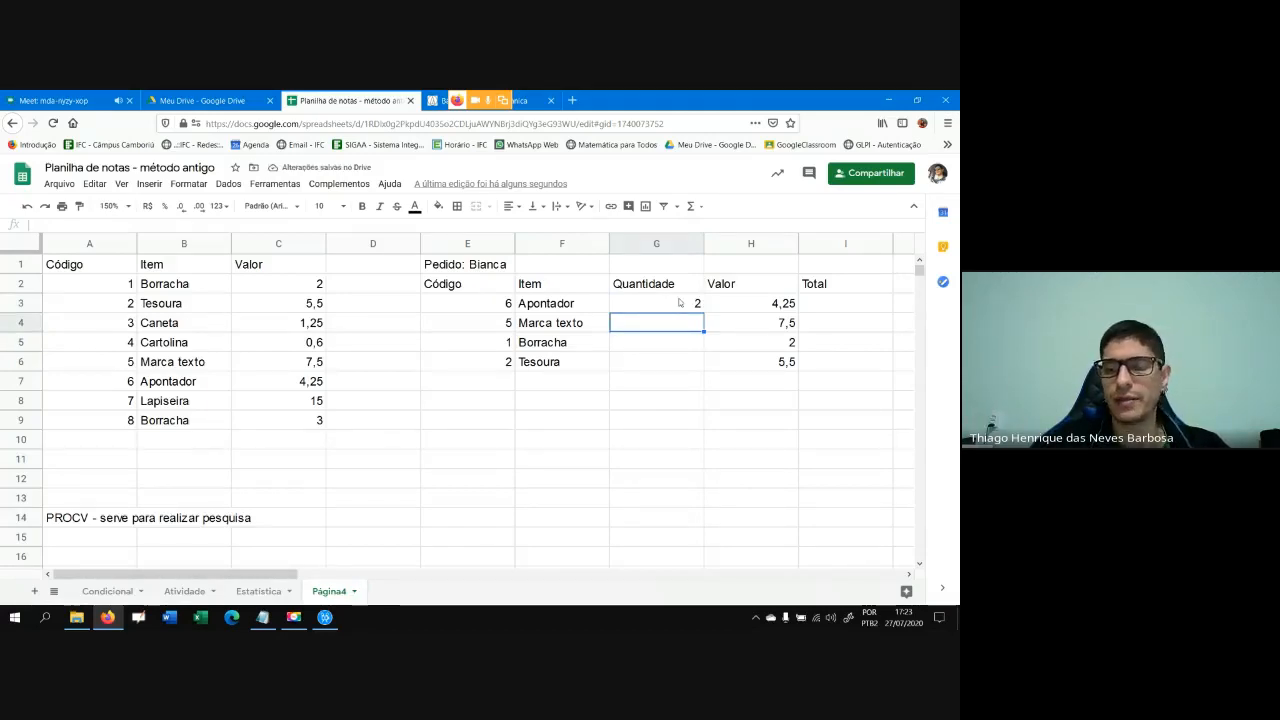
type("10")
key("Return")
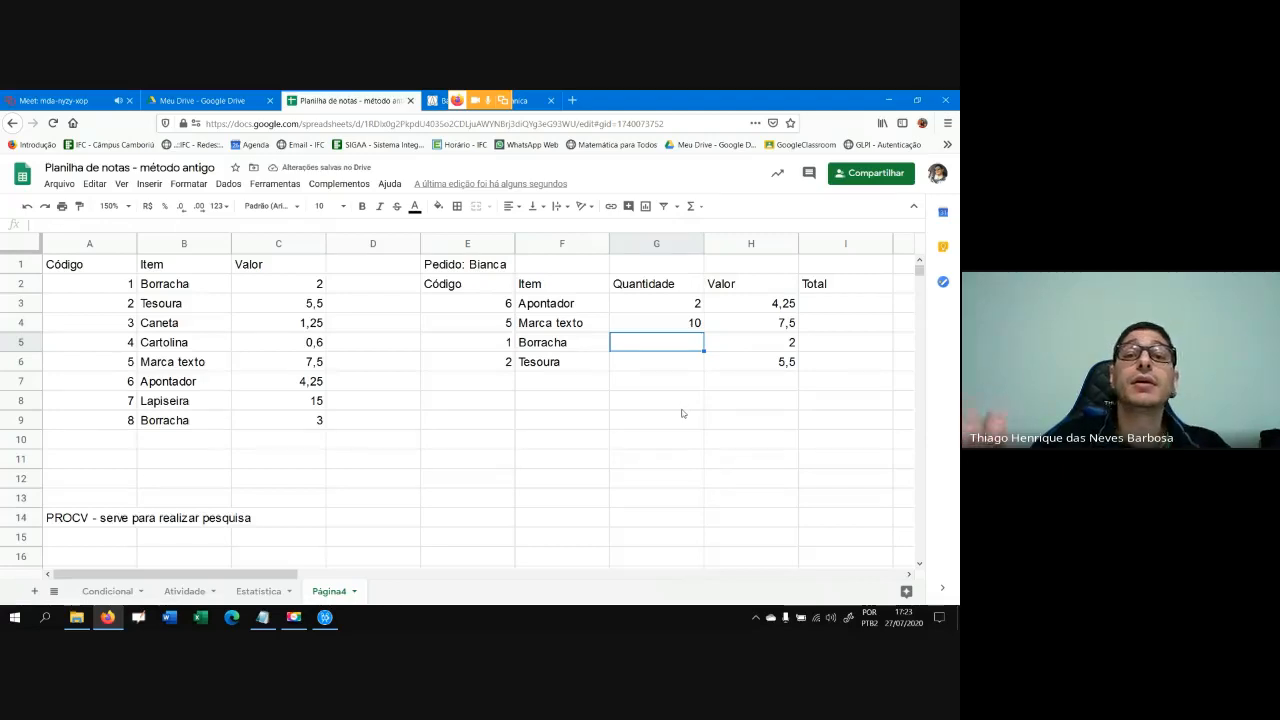
type("2")
key("Return")
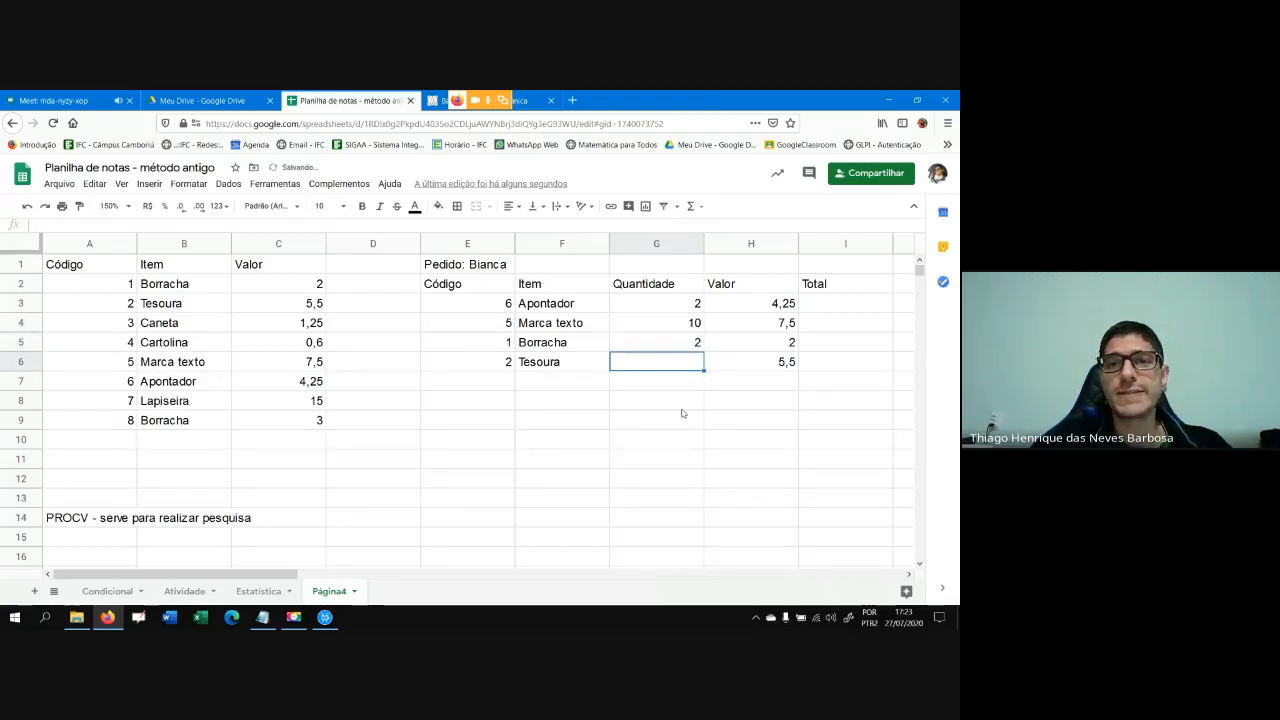
type("1")
key("Return")
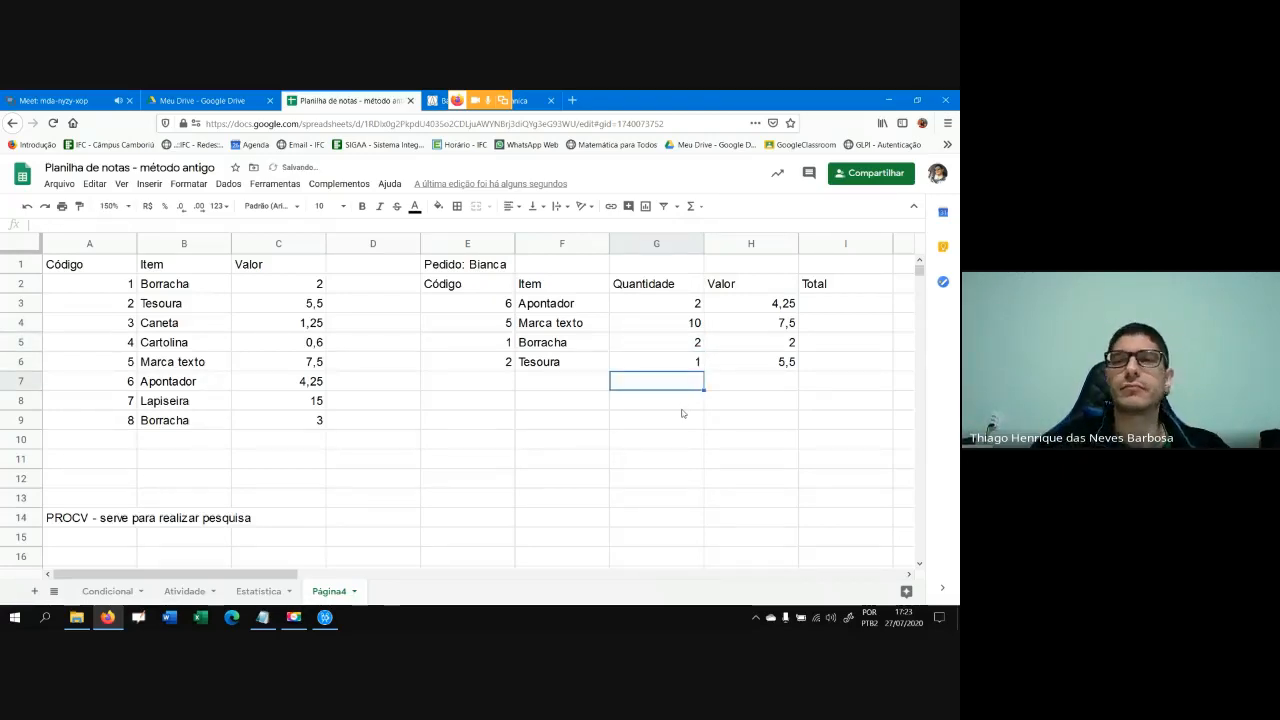
Enter =G3*H3 in I3 to multiply quantity by price, and fill the formula down to I6
left_click(808, 310)
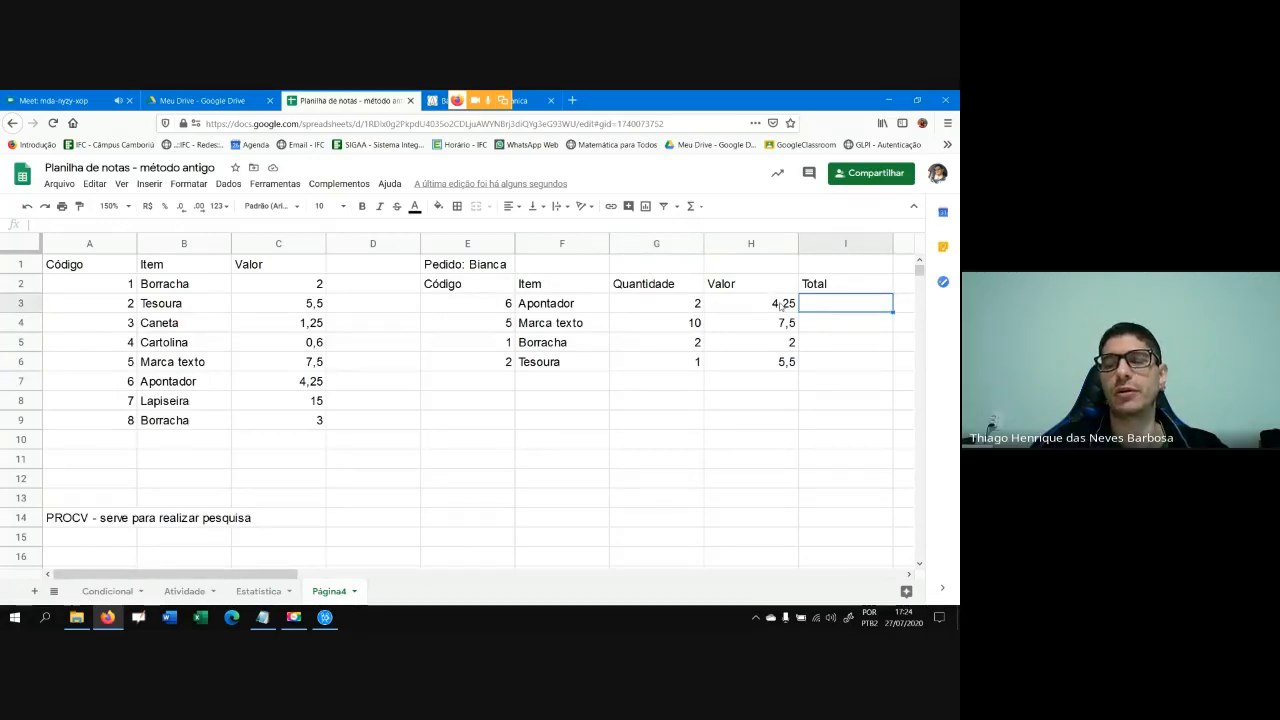
type("=")
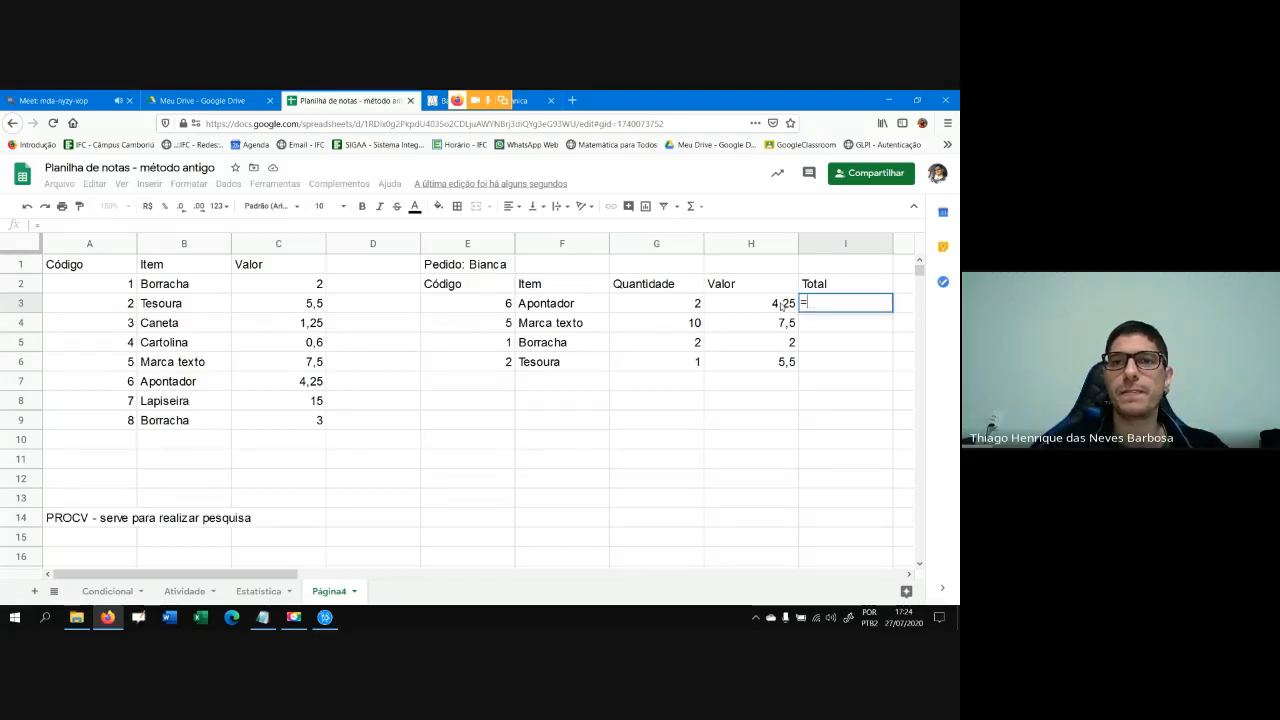
left_click(682, 303)
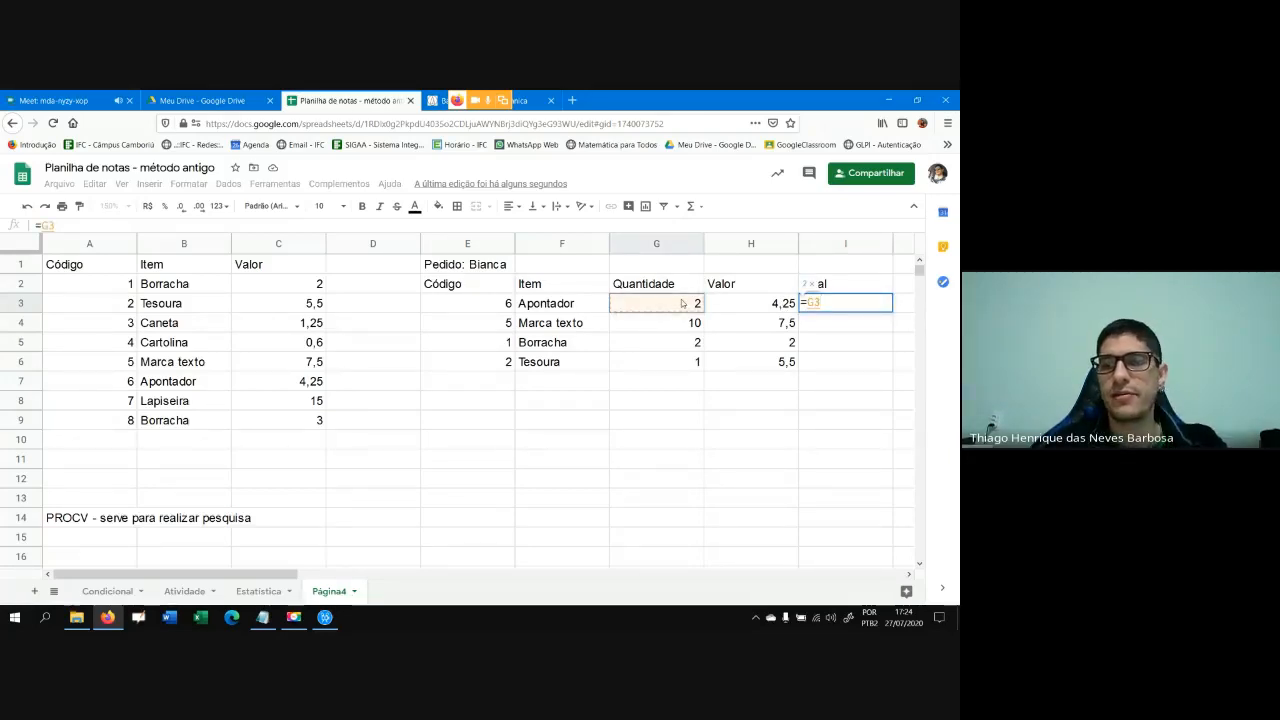
type("*")
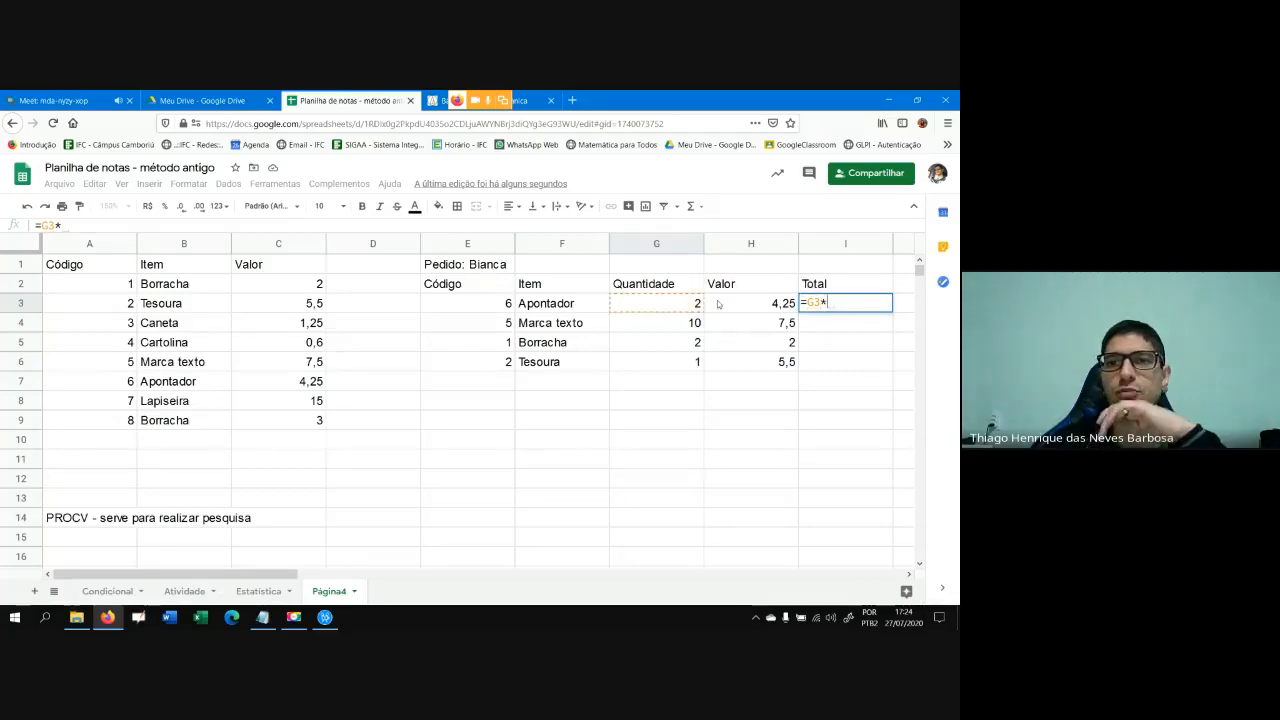
left_click(743, 304)
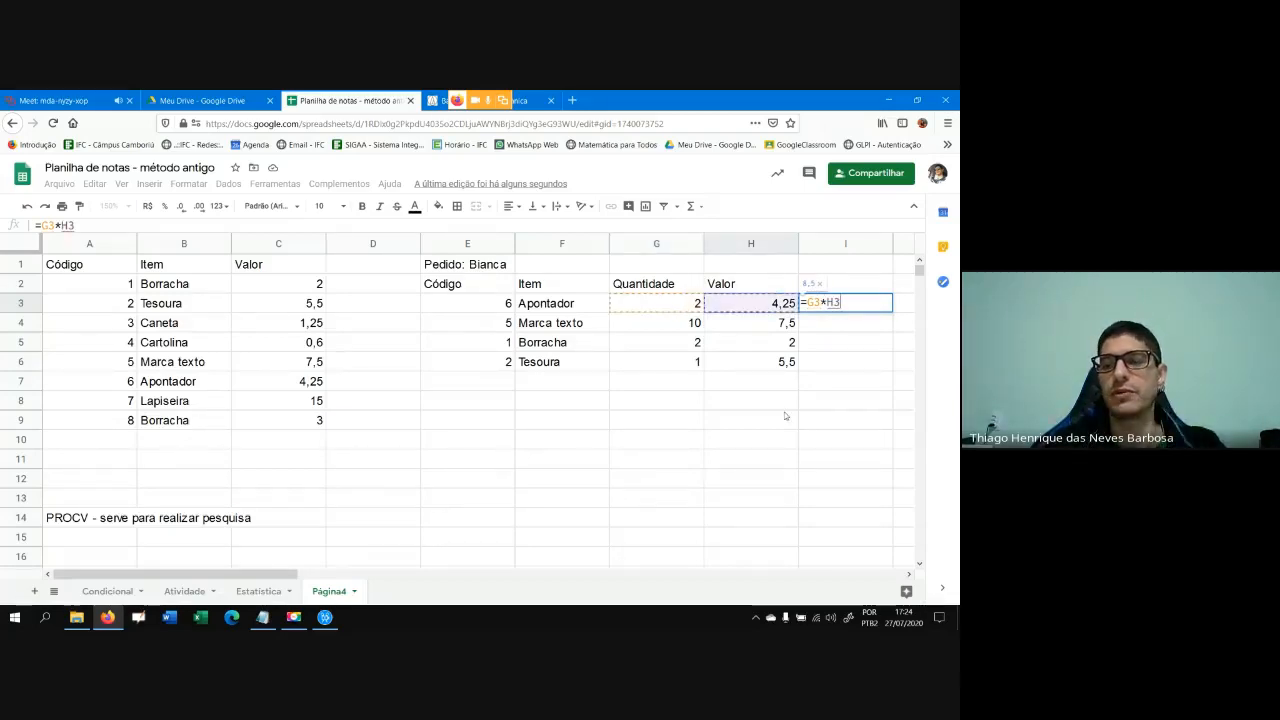
key("Return")
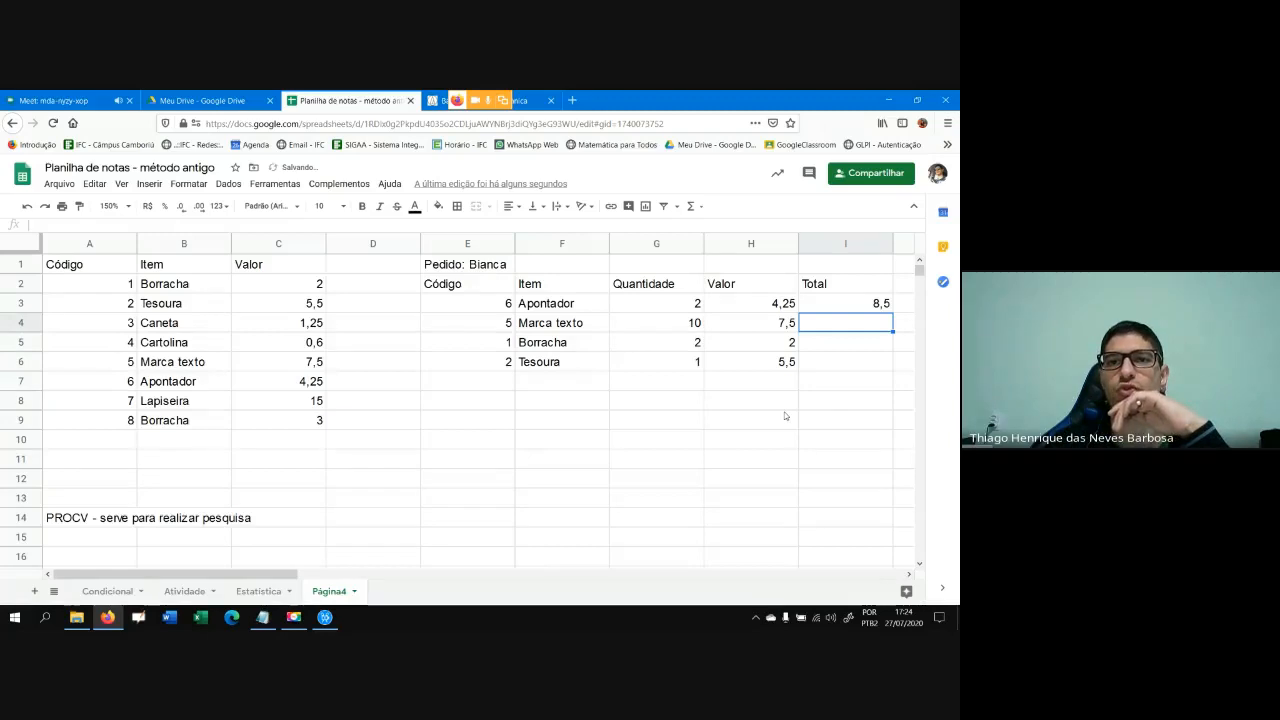
left_click(852, 306)
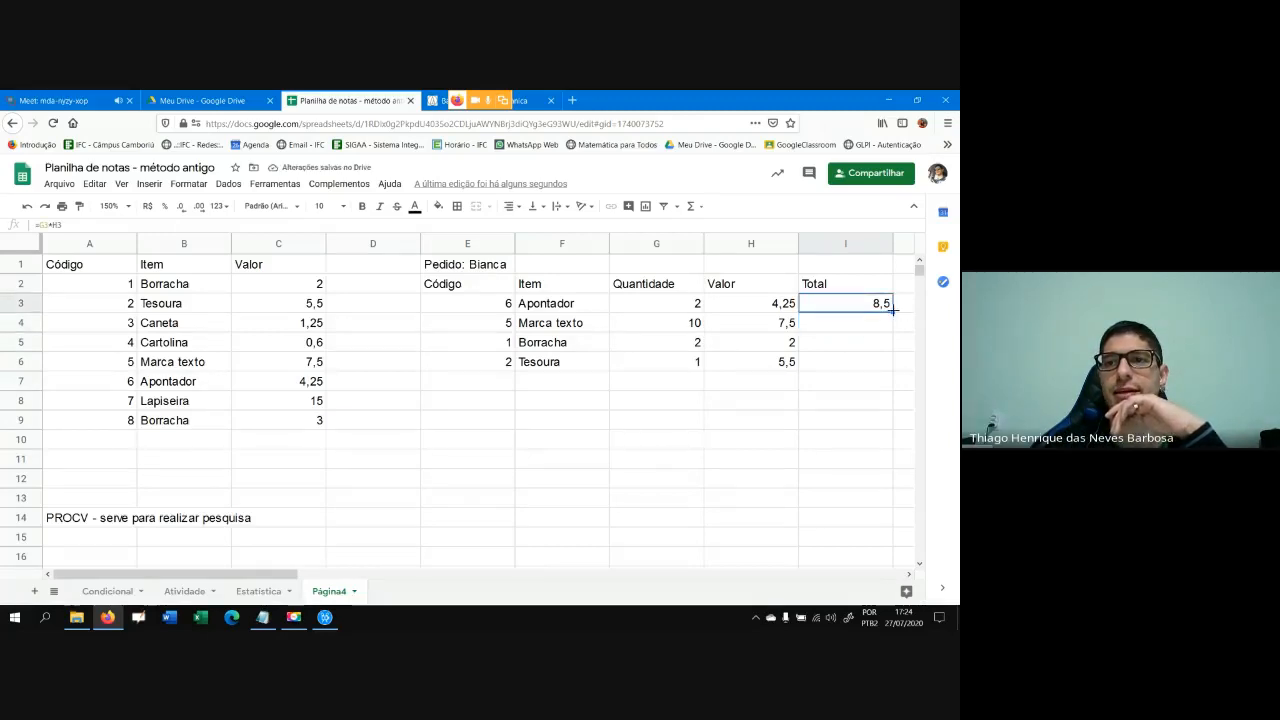
left_click_drag(890, 313, 890, 370)
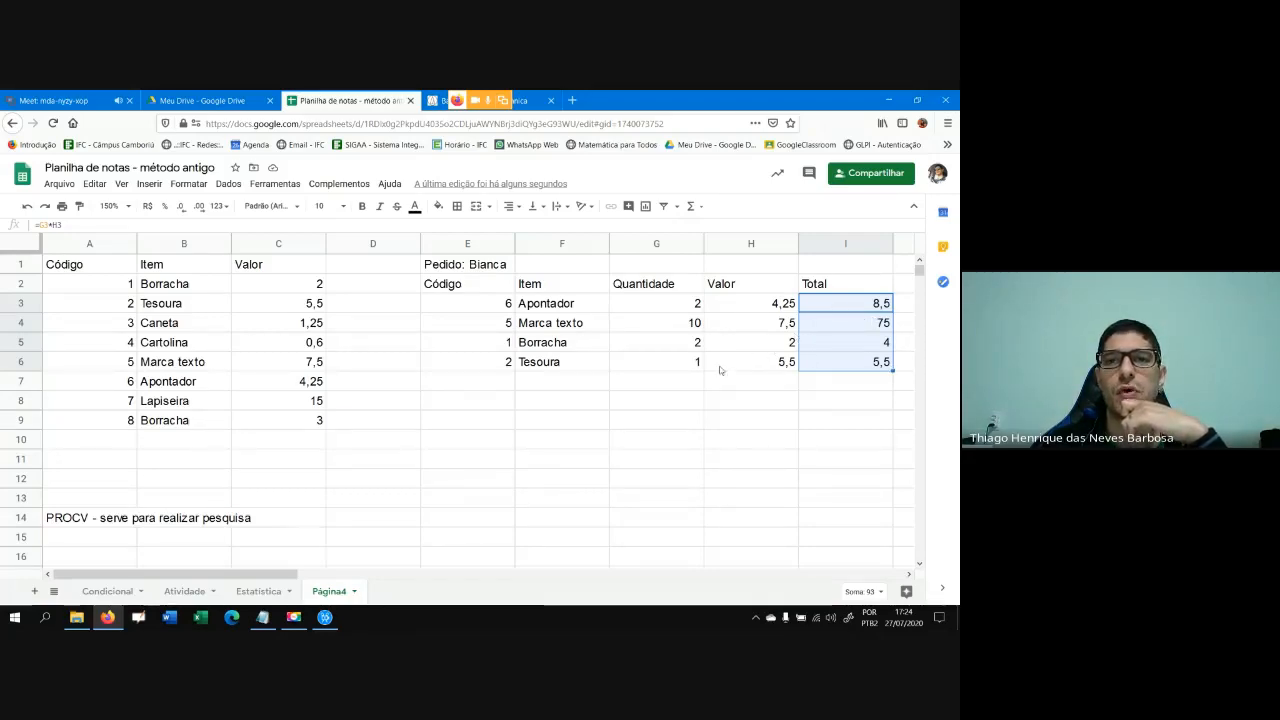
left_click(872, 389)
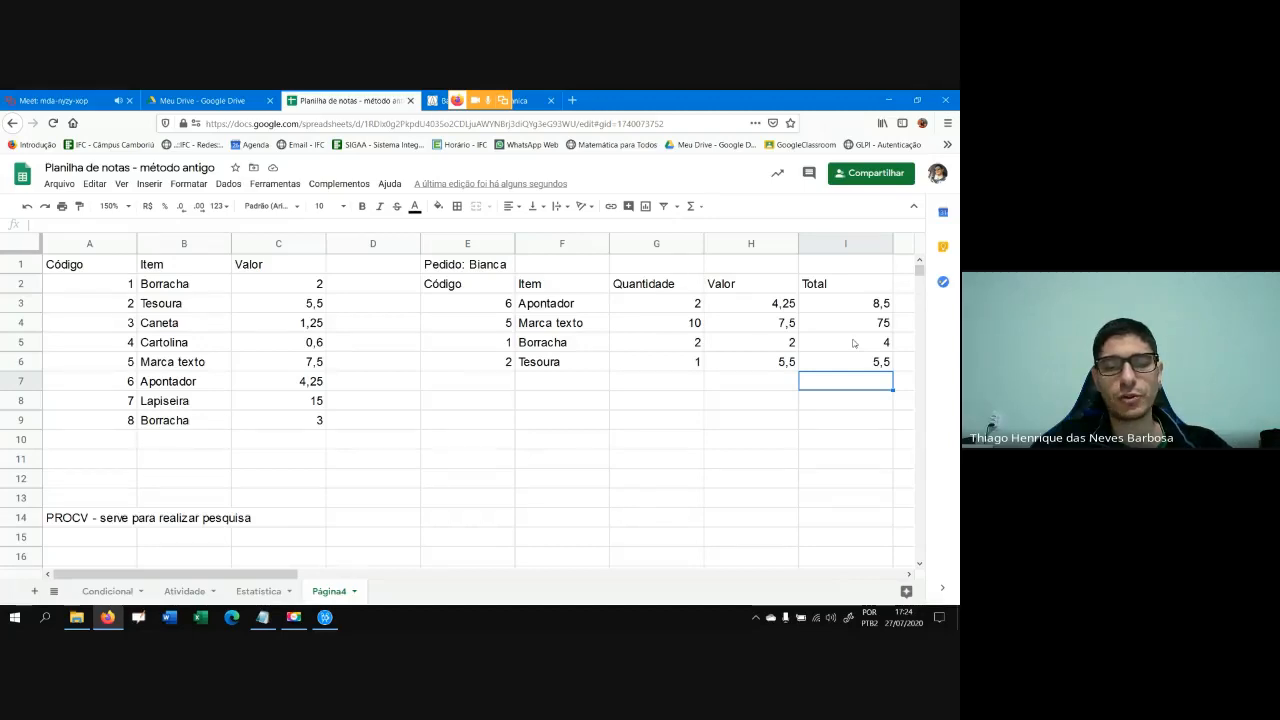
type("Valor")
key("BackSpace")
key("BackSpace")
key("BackSpace")
key("BackSpace")
key("BackSpace")
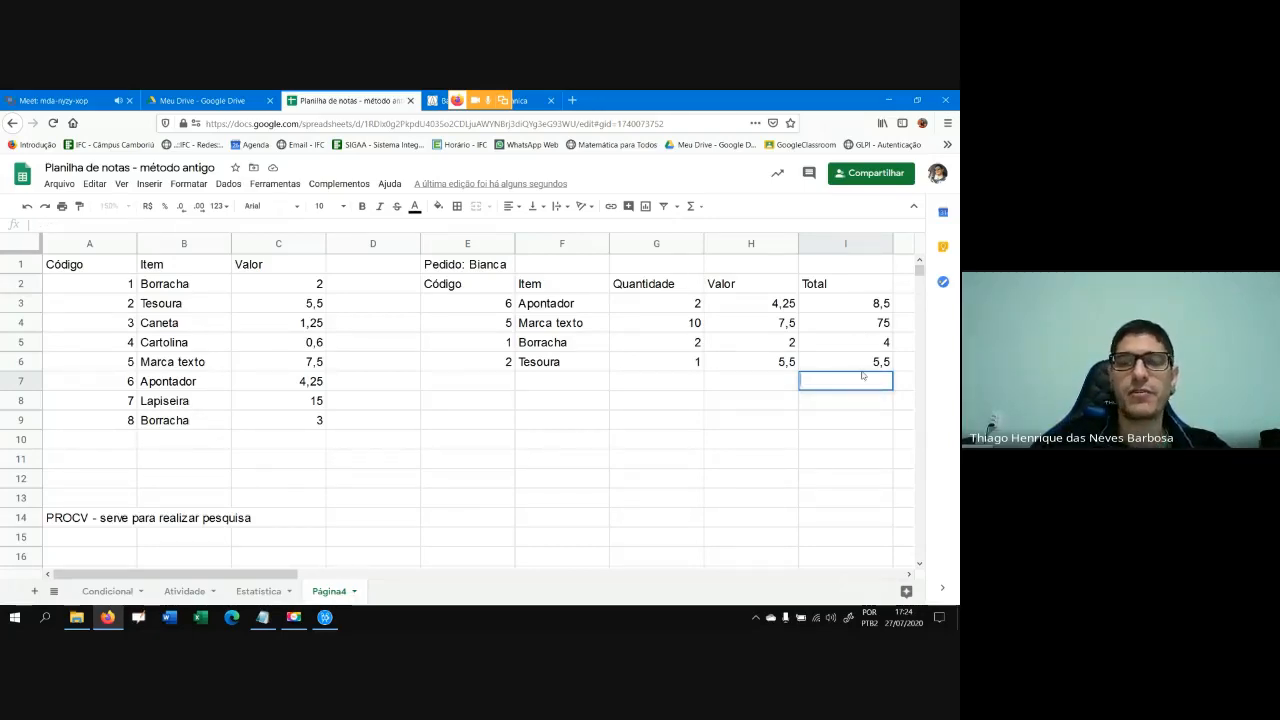
Enter =SOMA(I3:I6) in I7 to add up the item totals of the order
type("=soma")
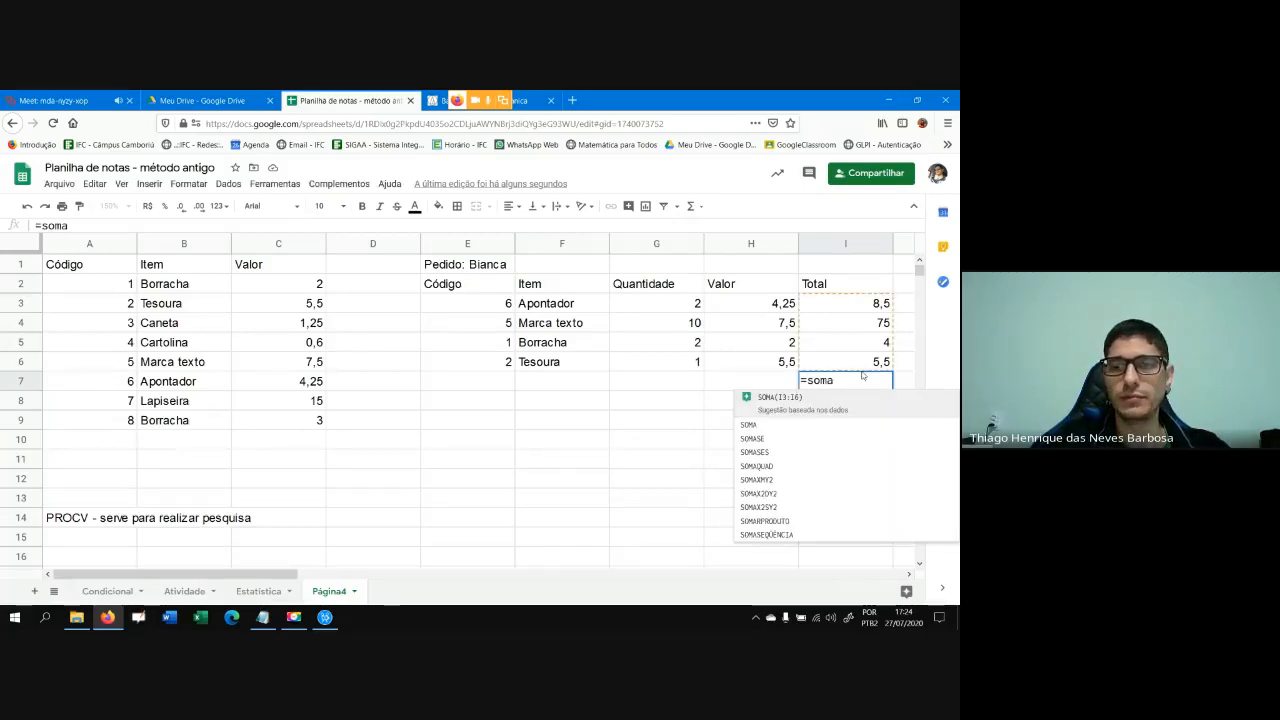
type("(")
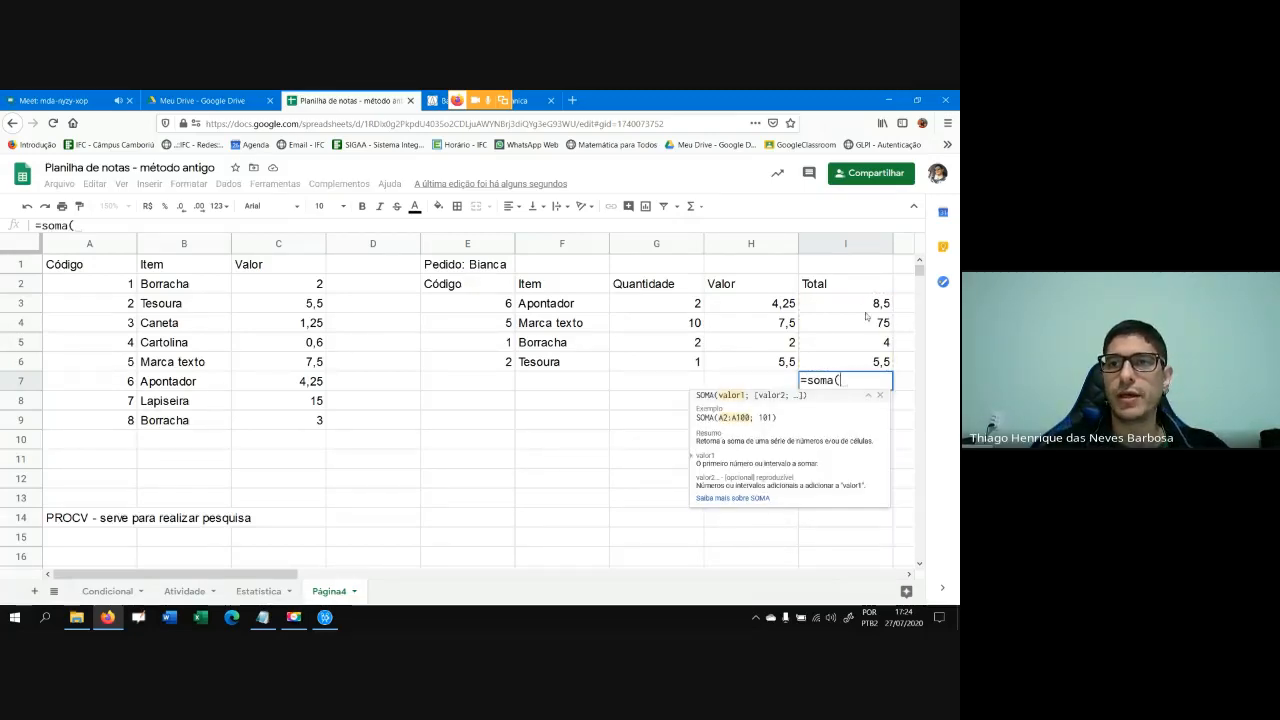
left_click_drag(865, 306, 858, 356)
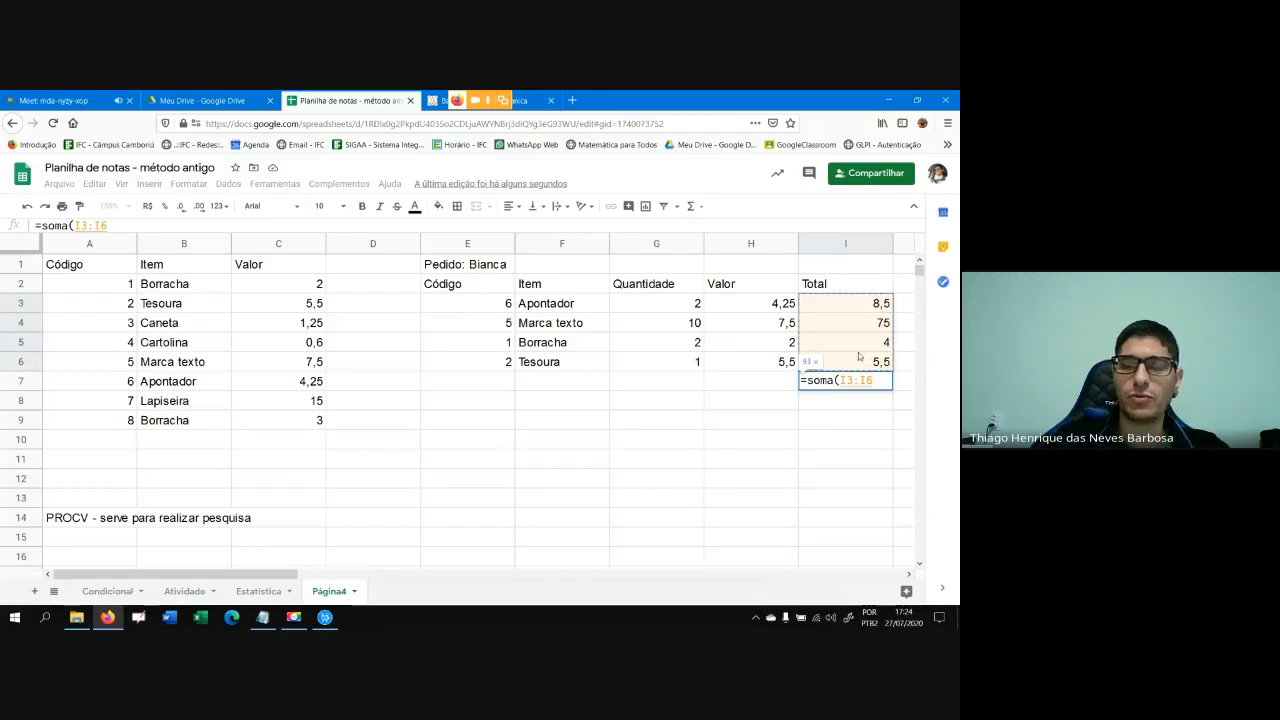
key("Return")
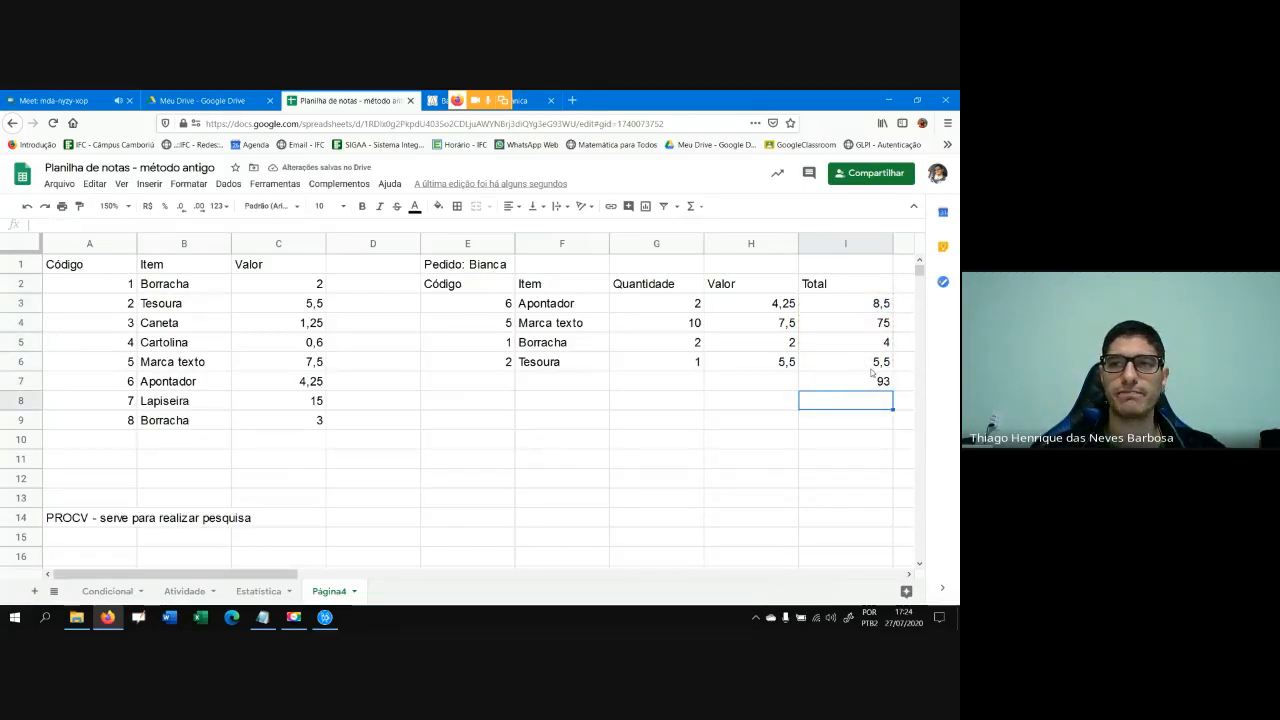
double_click(875, 381)
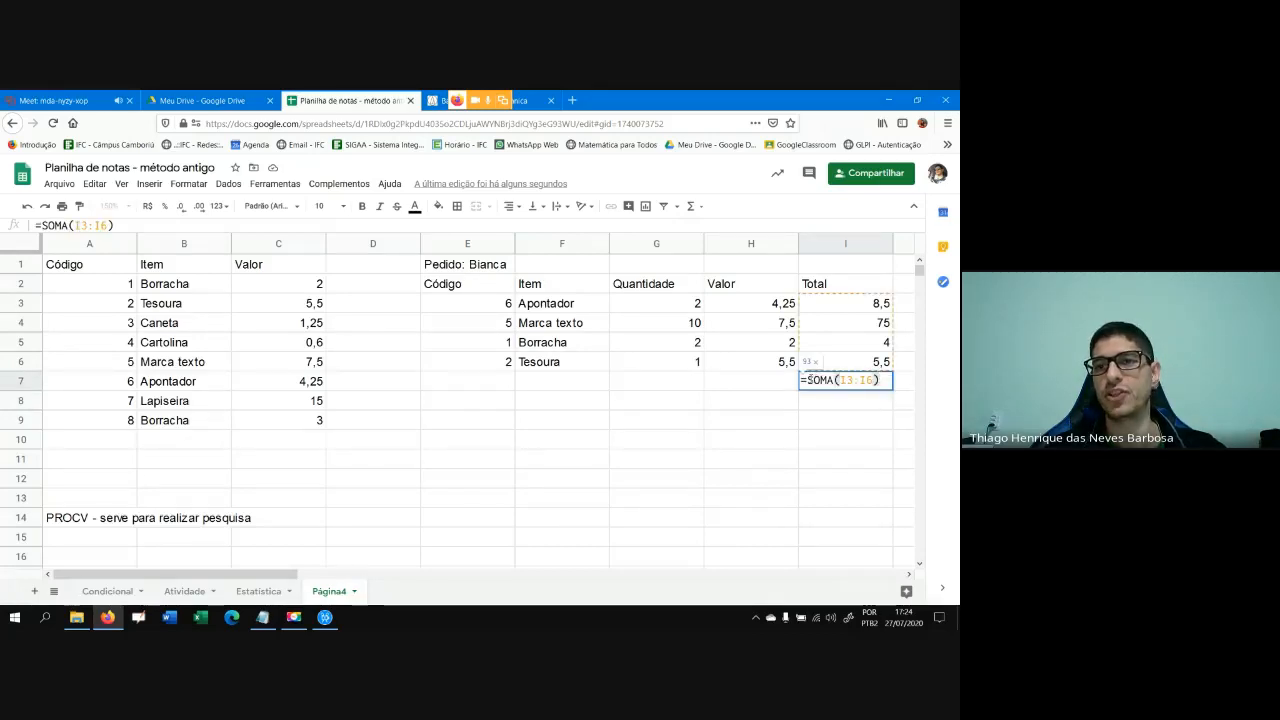
left_click(810, 380)
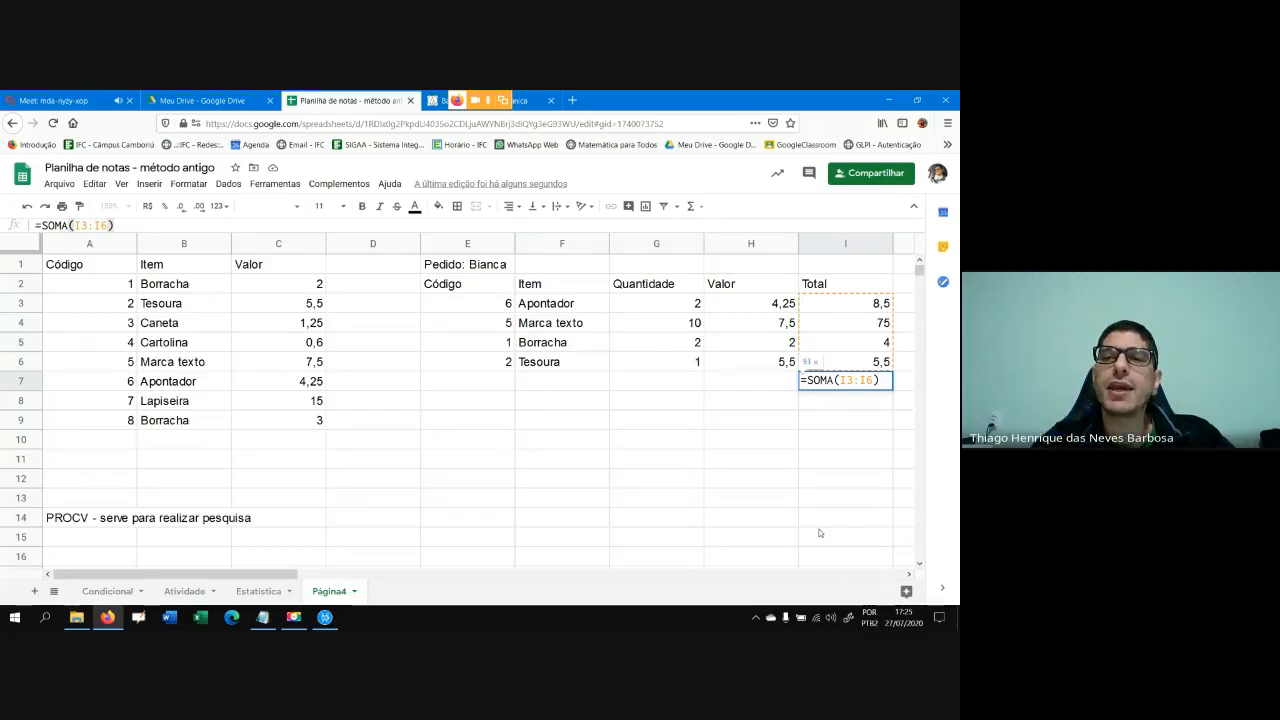
key("Return")
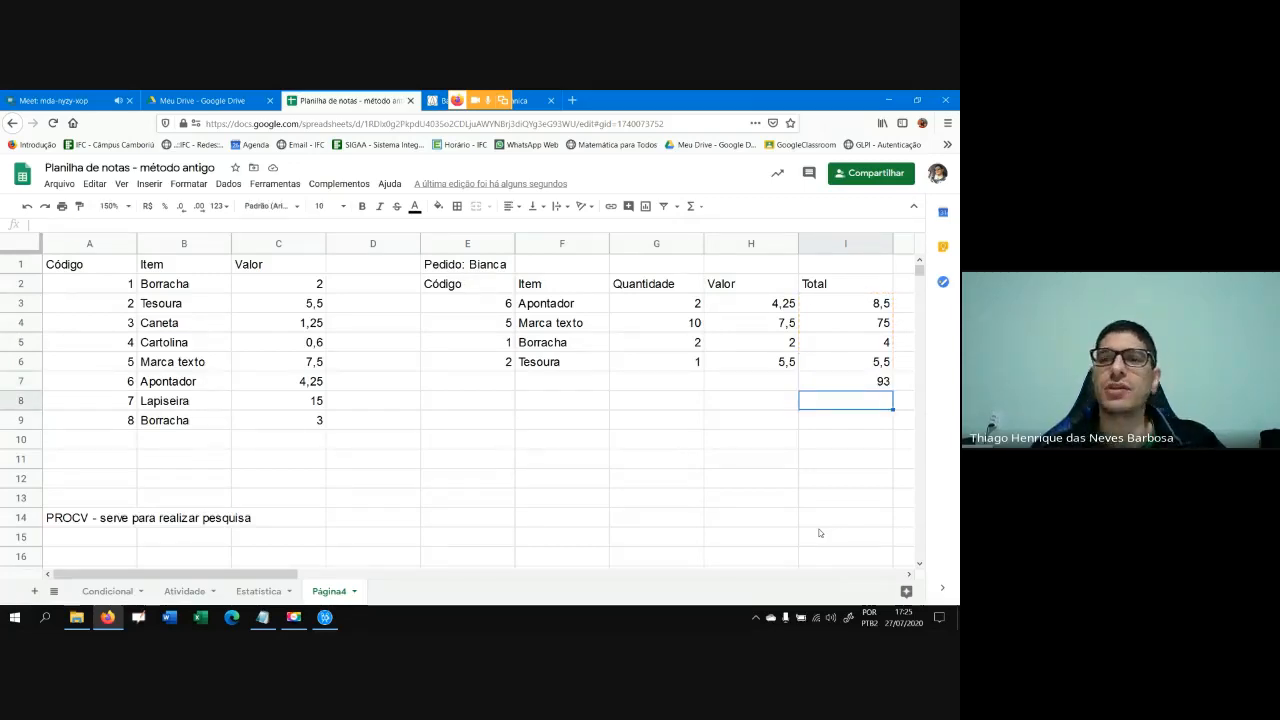
Change the formula in I7 to ="TOTAL "&SOMA(I3:I6) so the sum carries a text label
double_click(865, 381)
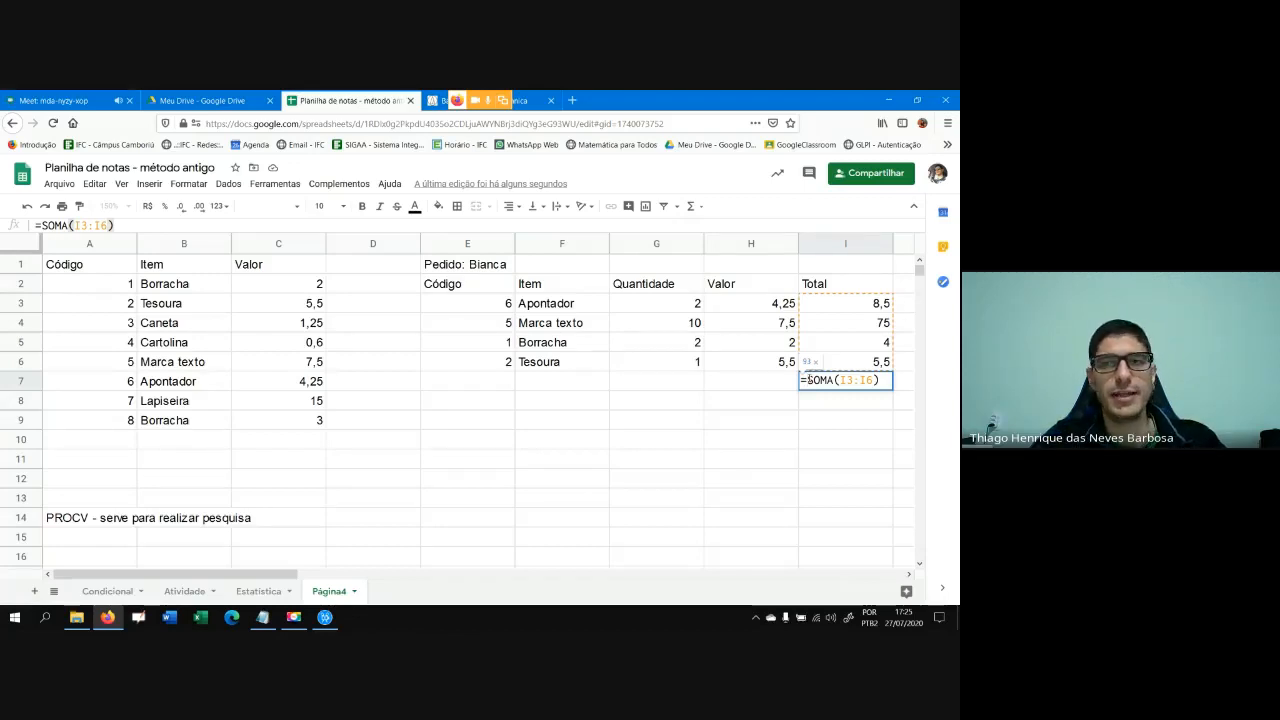
type("\"")
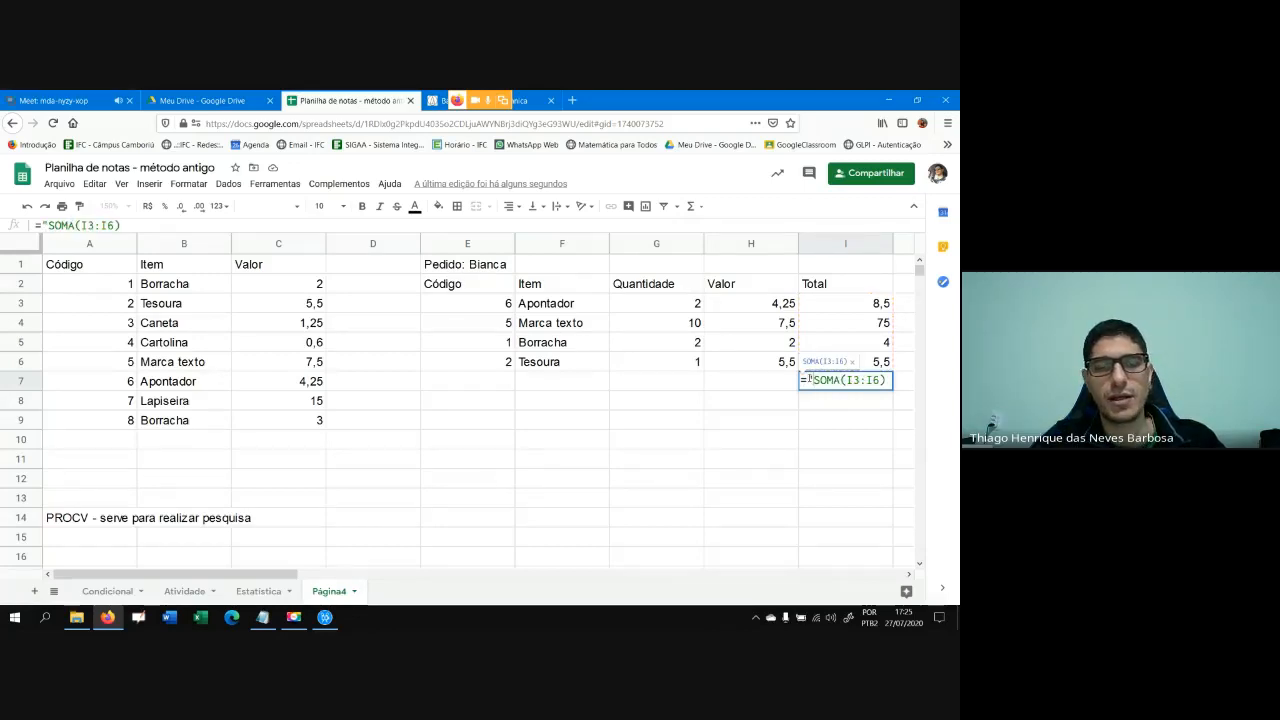
type("TOTAL")
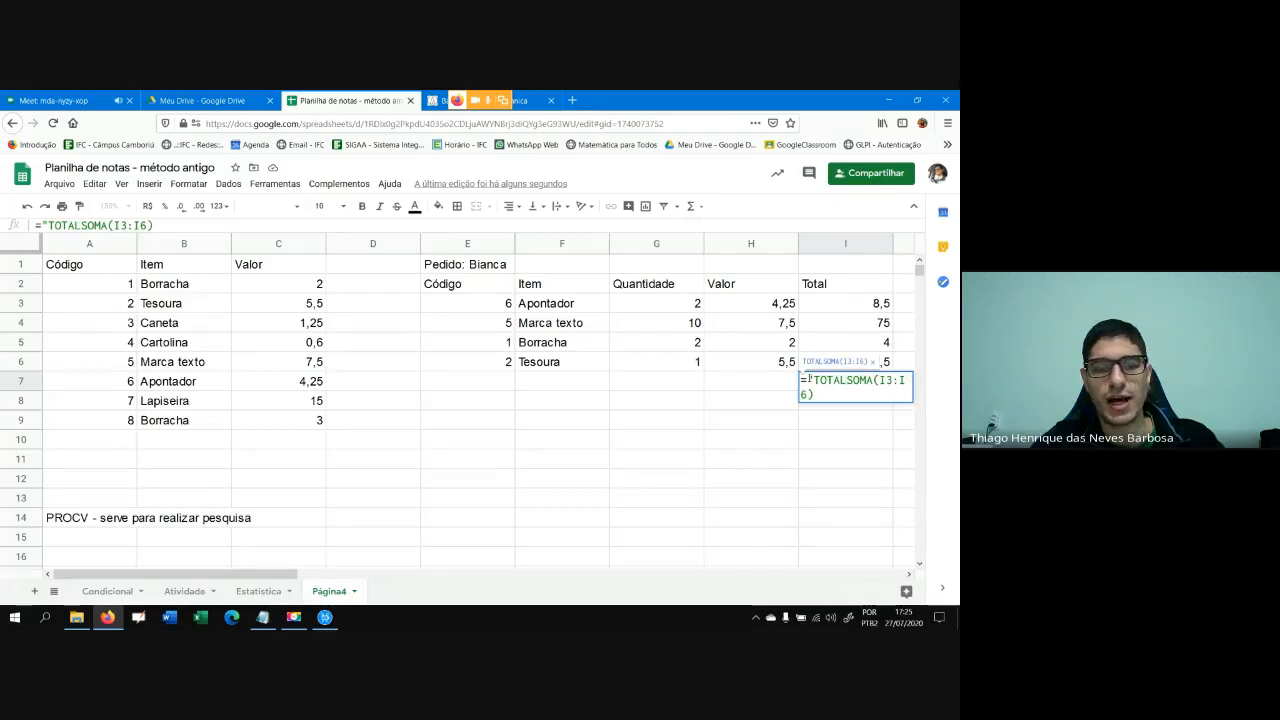
type(" \"")
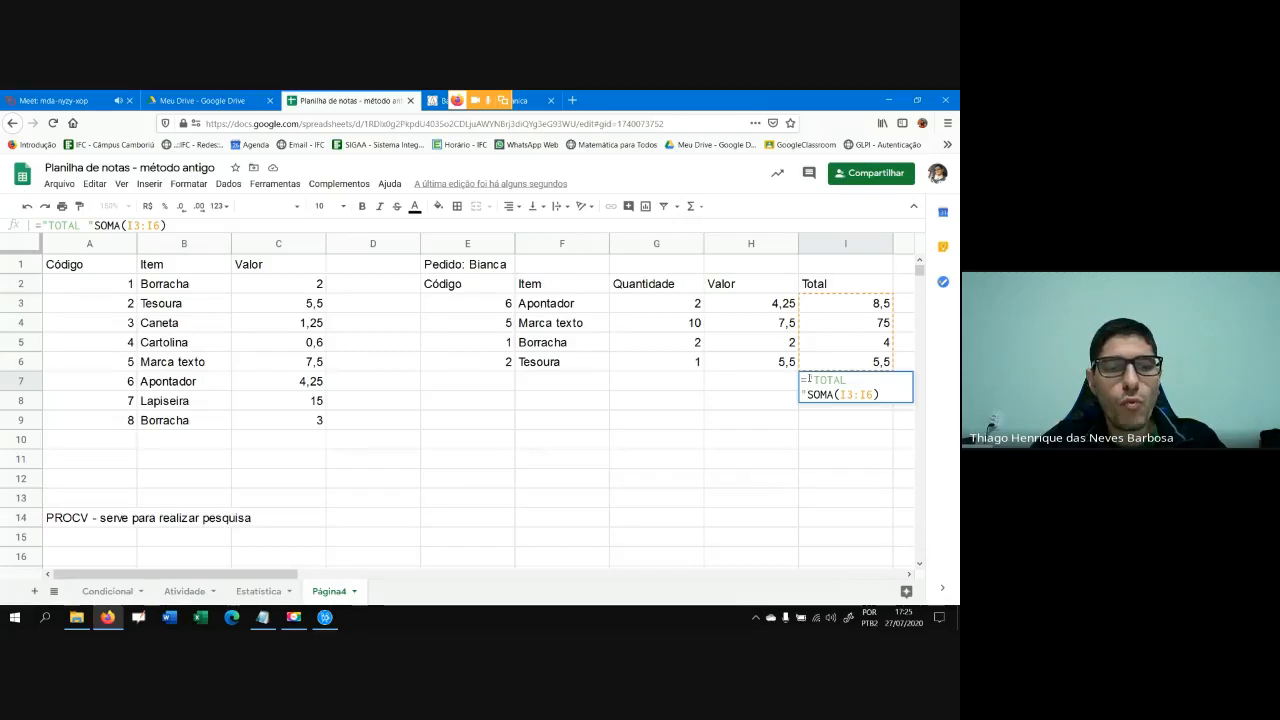
type("&")
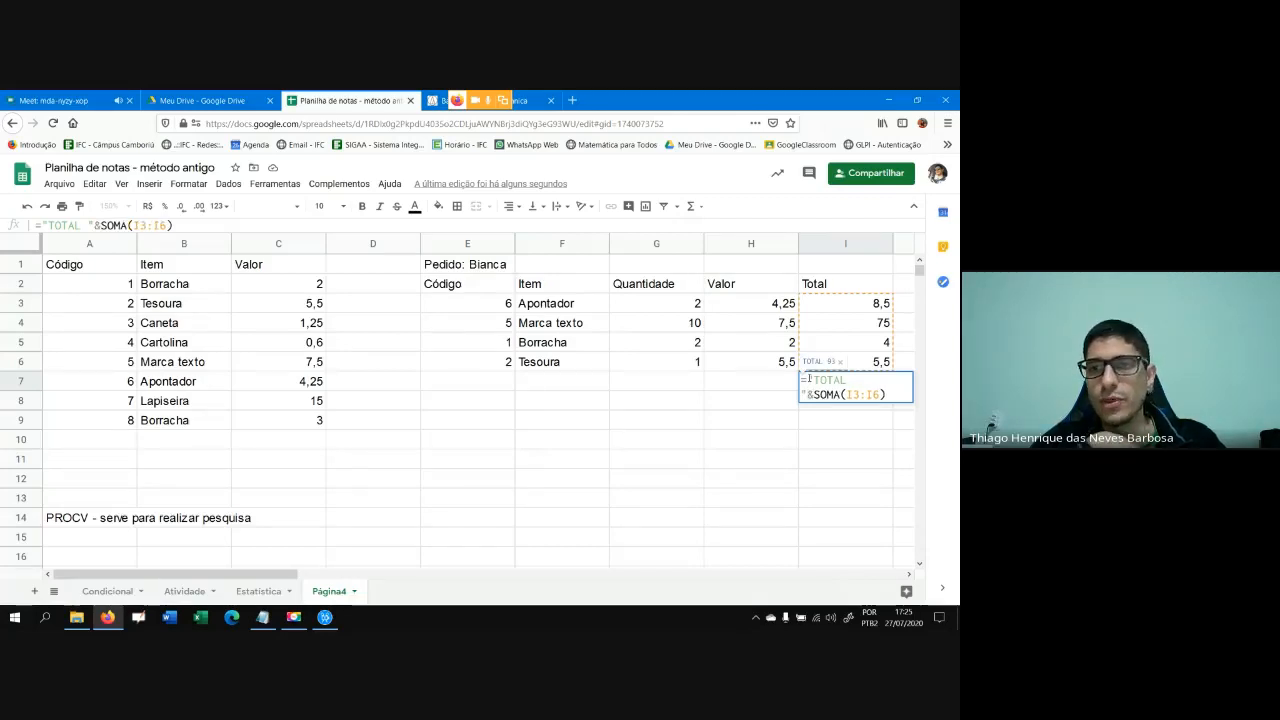
key("Return")
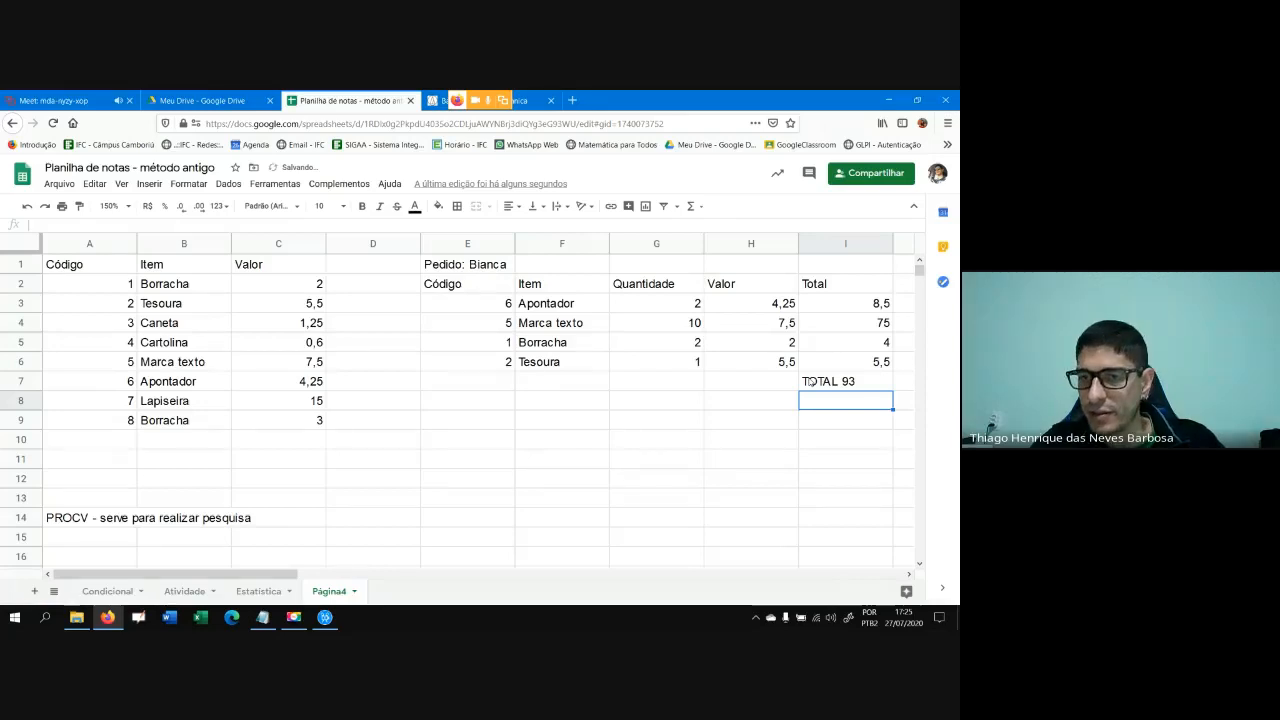
Add a colon after TOTAL in the I7 label so the formula reads ="TOTAL: "&SOMA(I3:I6)
left_click(818, 380)
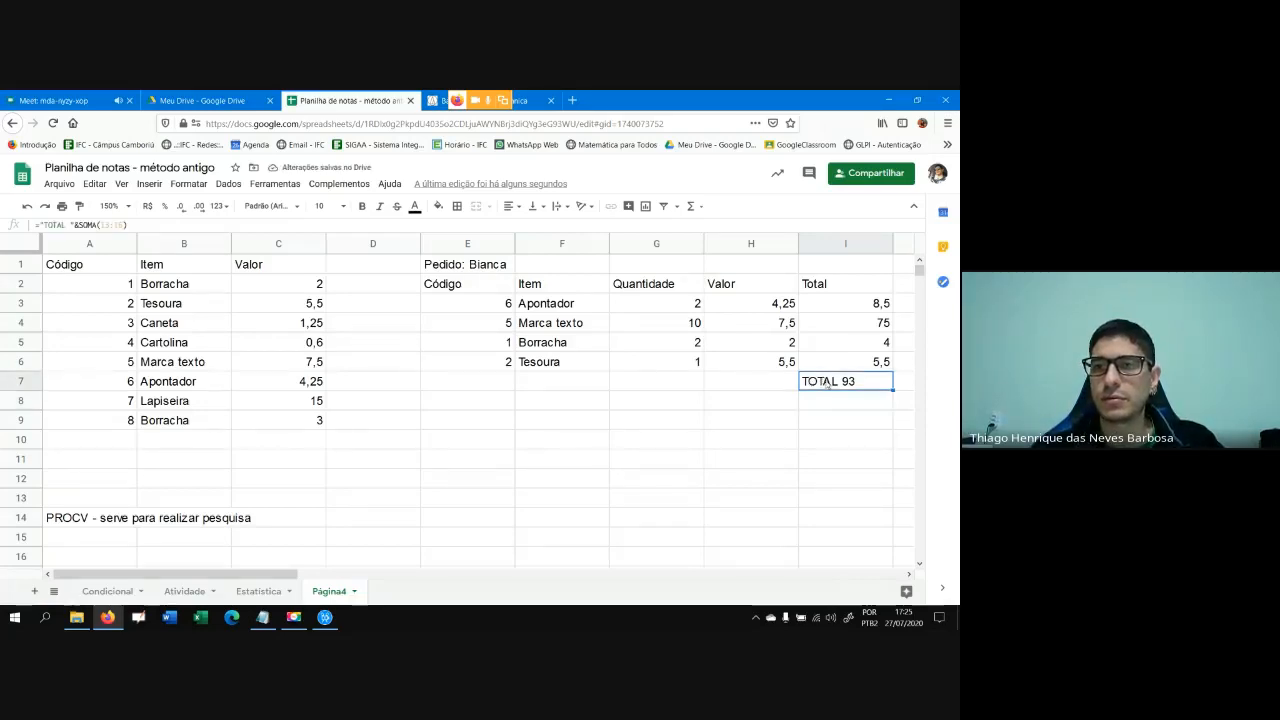
double_click(818, 380)
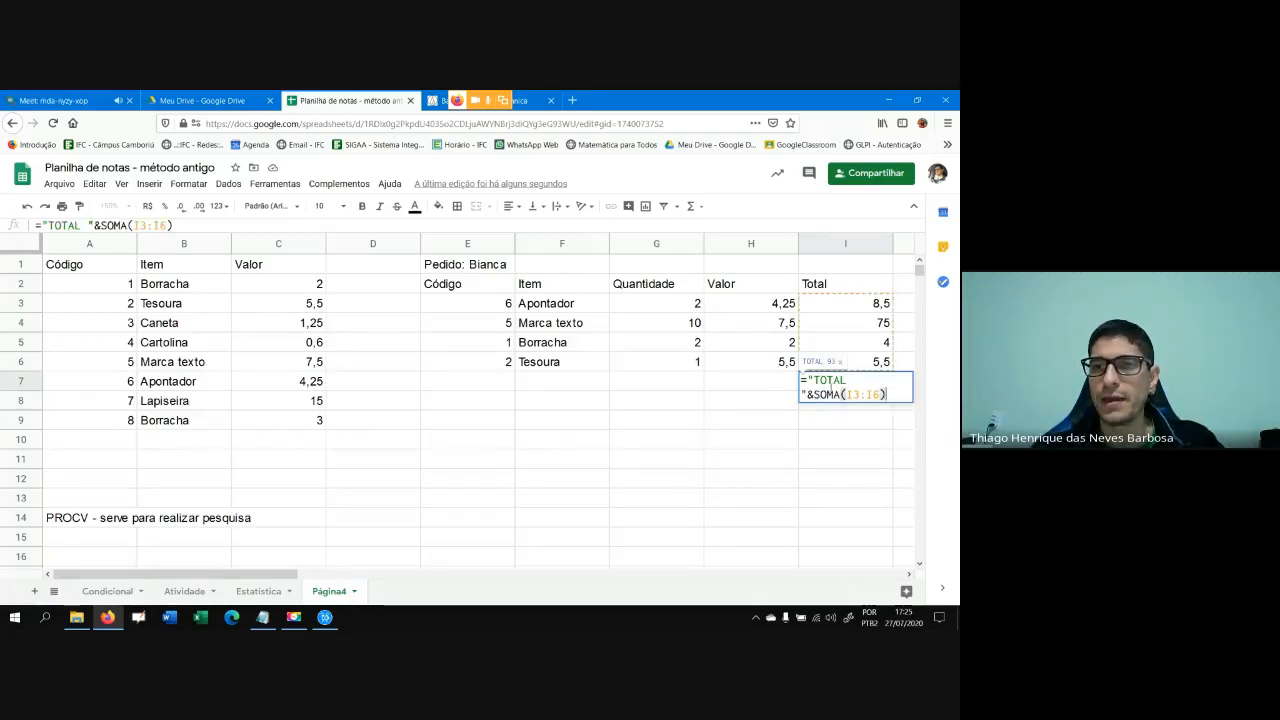
left_click(849, 381)
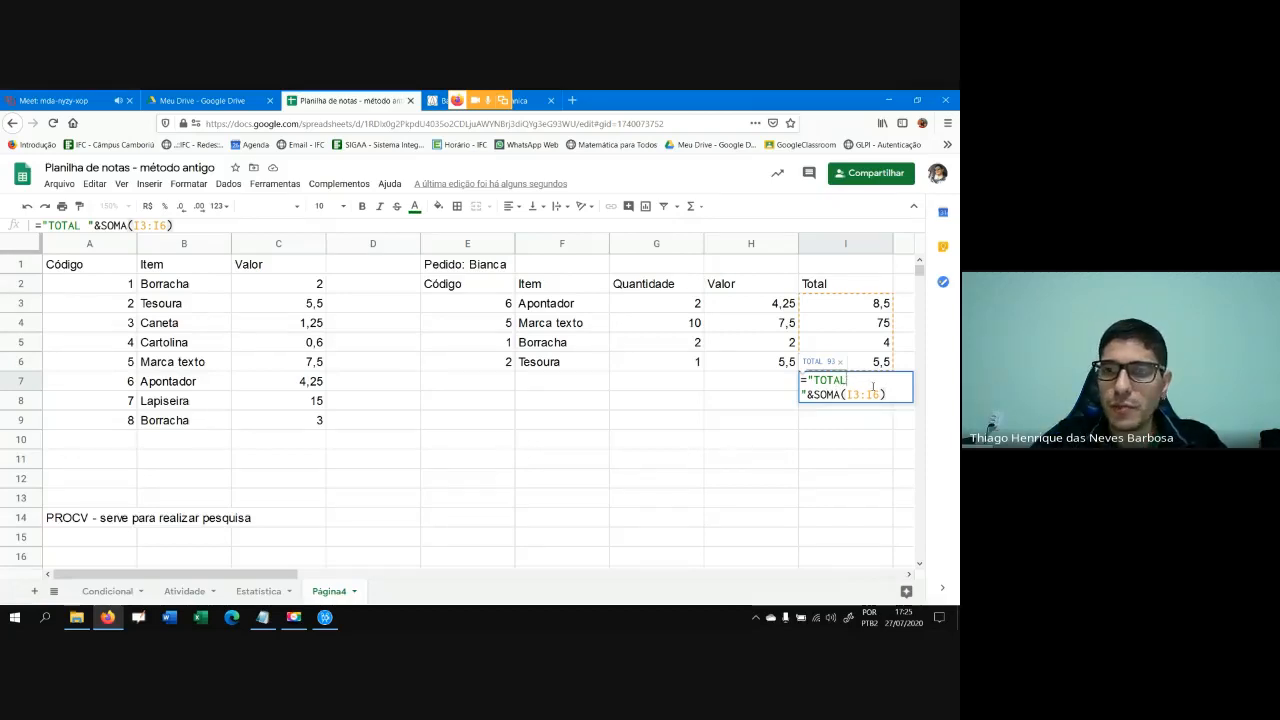
type(":")
key("Return")
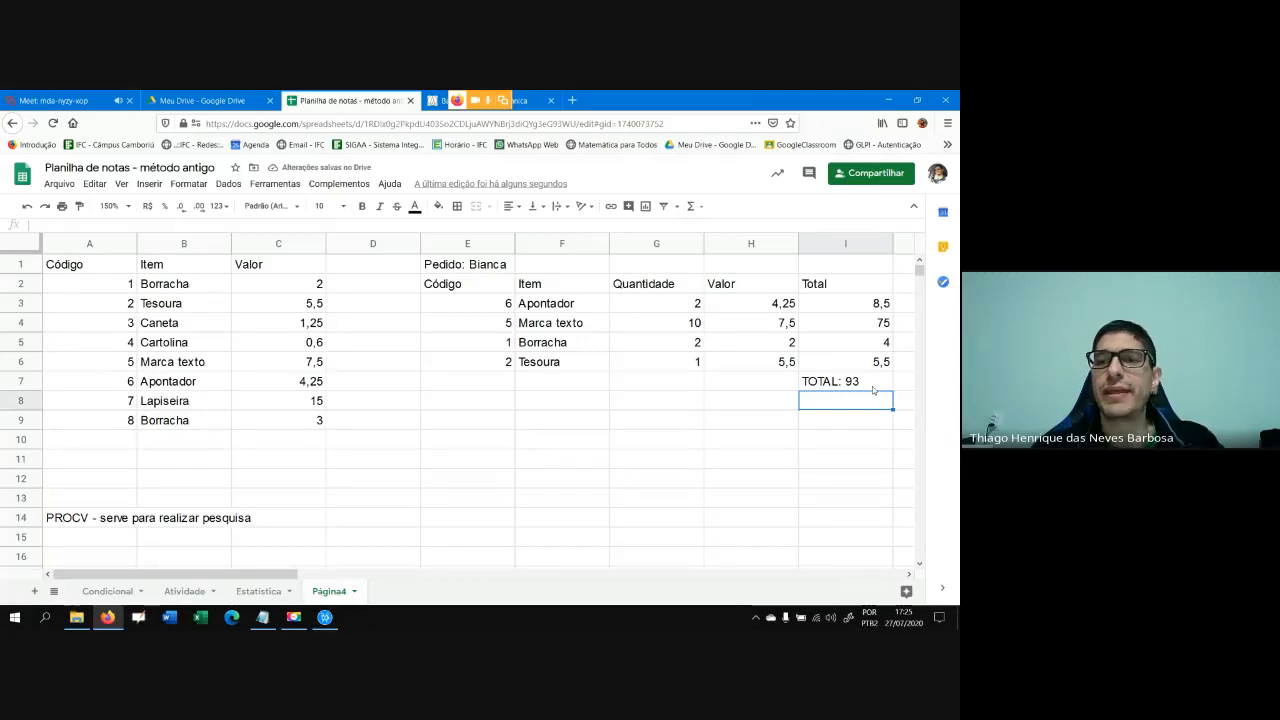
double_click(866, 385)
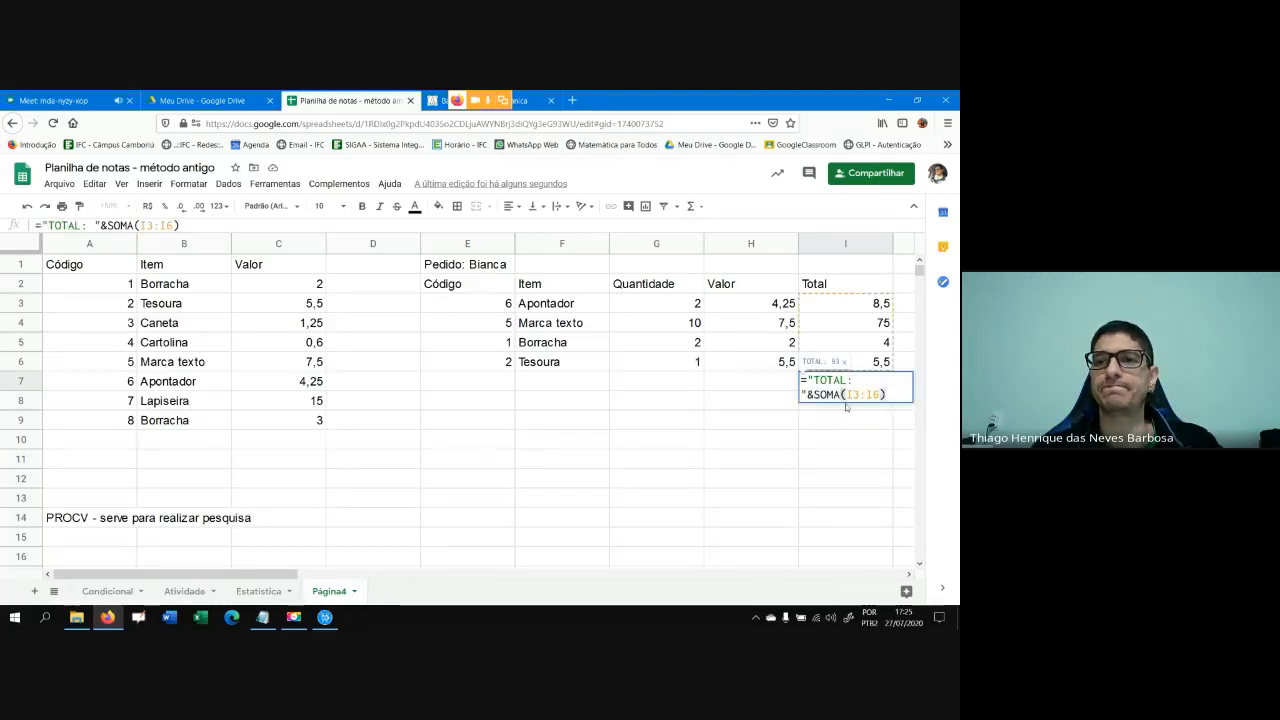
left_click(796, 428)
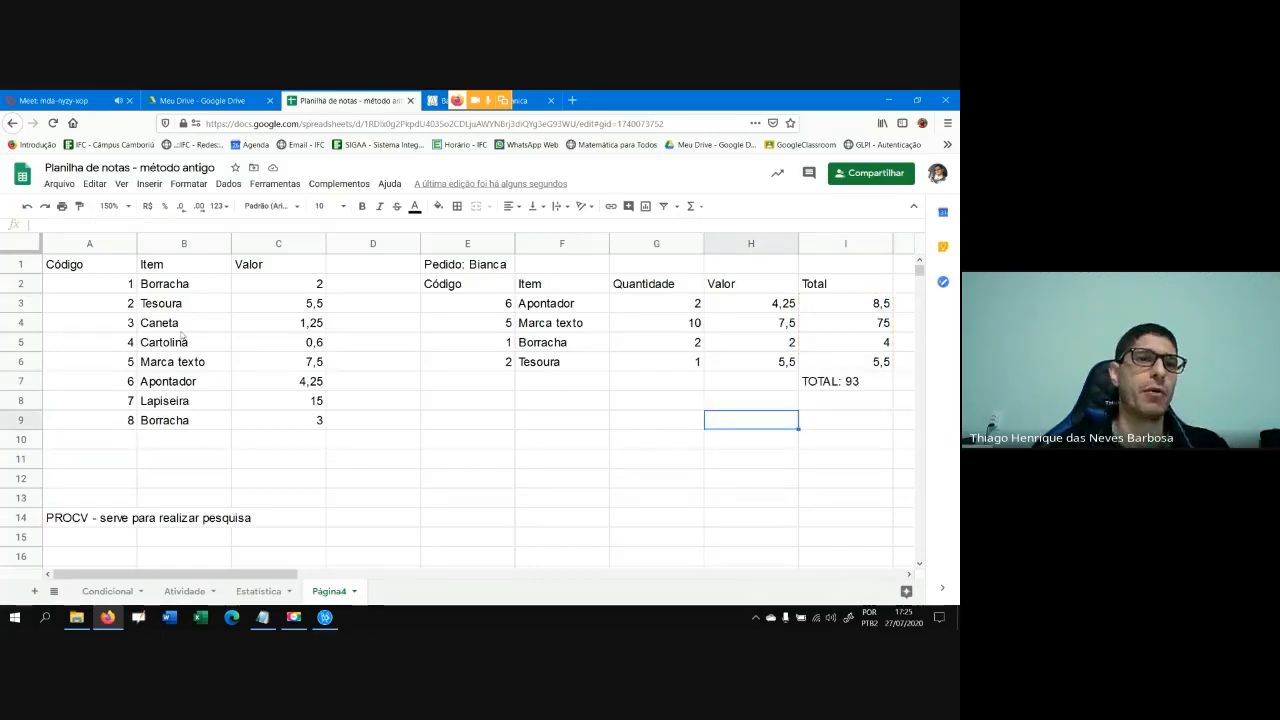
Format the item prices in C2:C9 as R$ currency with two decimal places
left_click_drag(296, 287, 277, 423)
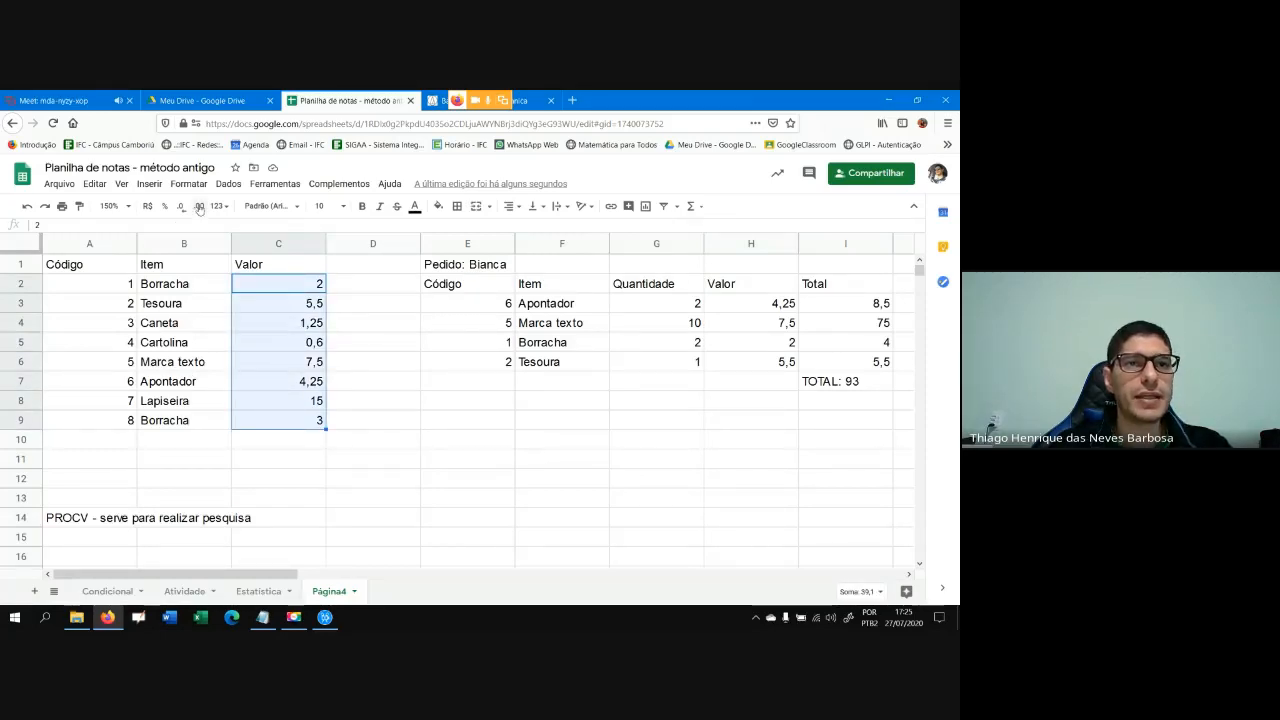
left_click(199, 207)
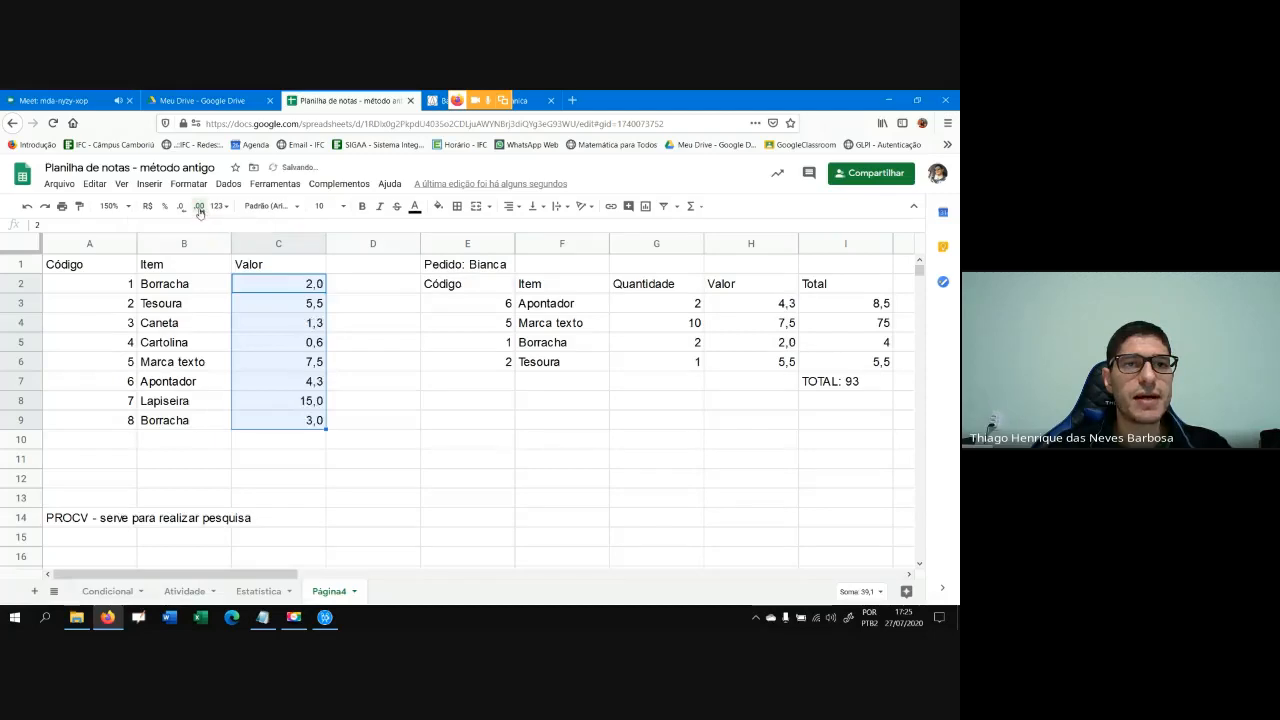
left_click(199, 207)
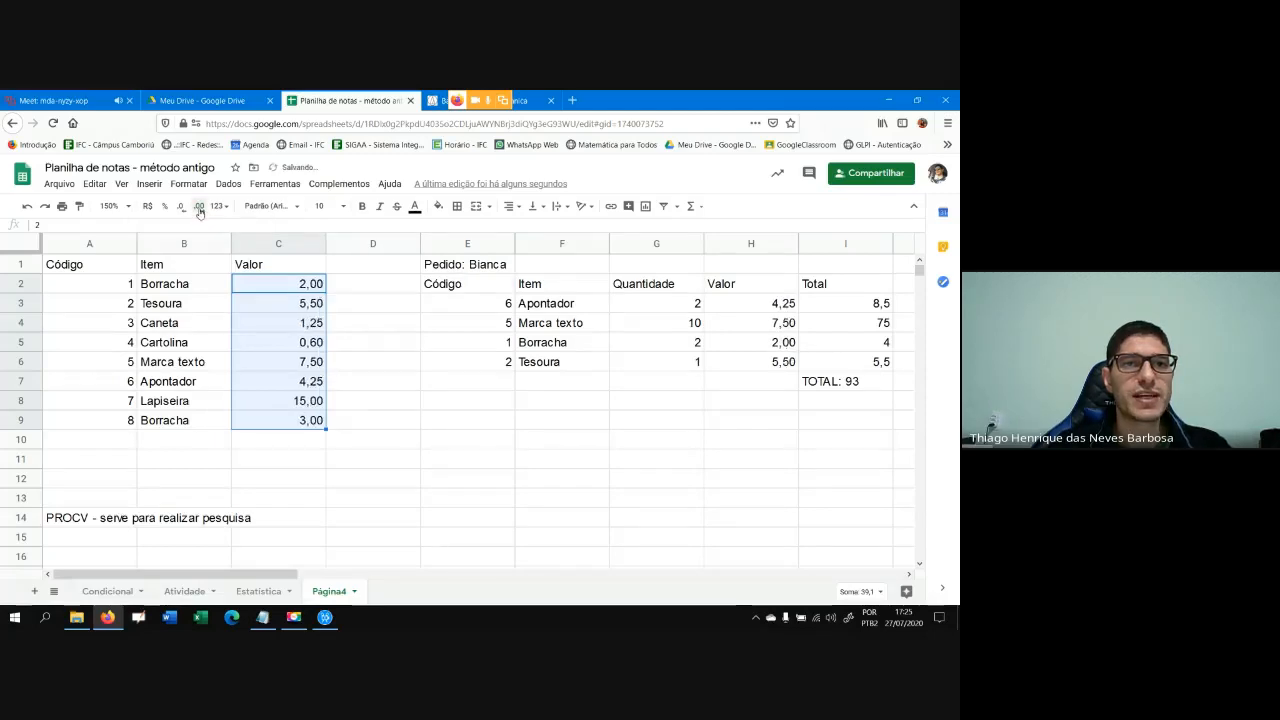
left_click(147, 207)
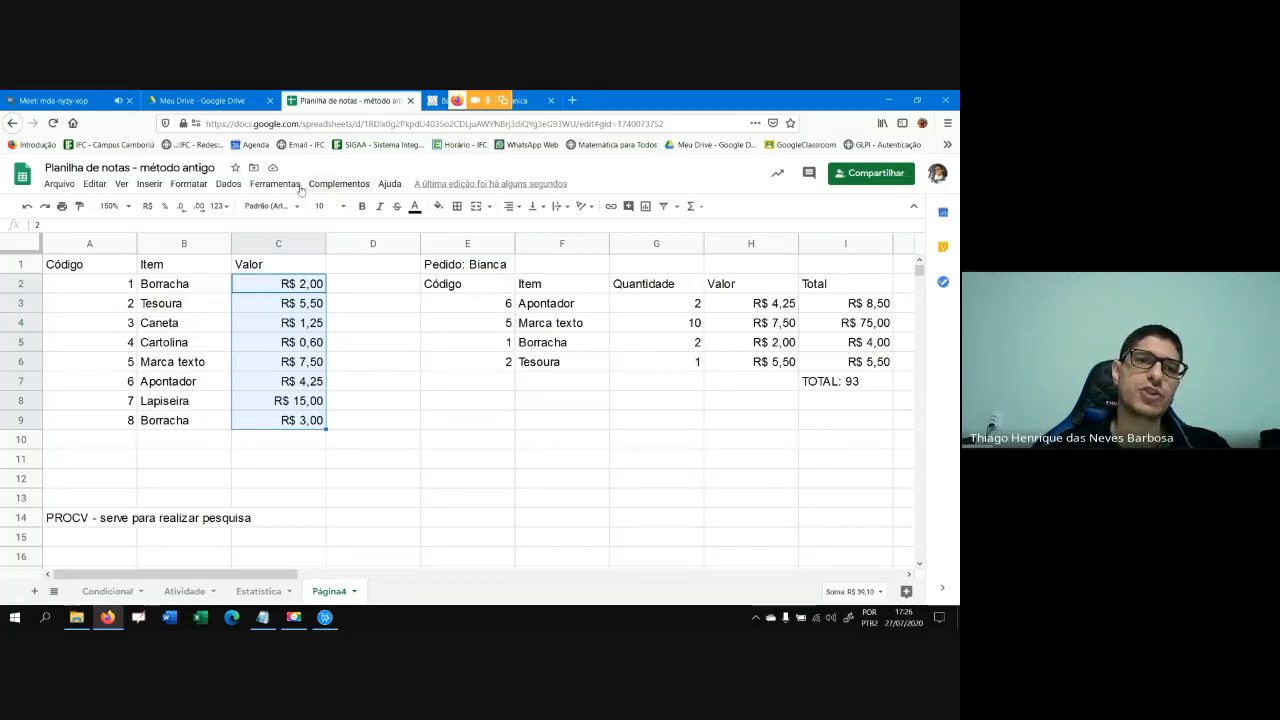
left_click_drag(100, 284, 288, 432)
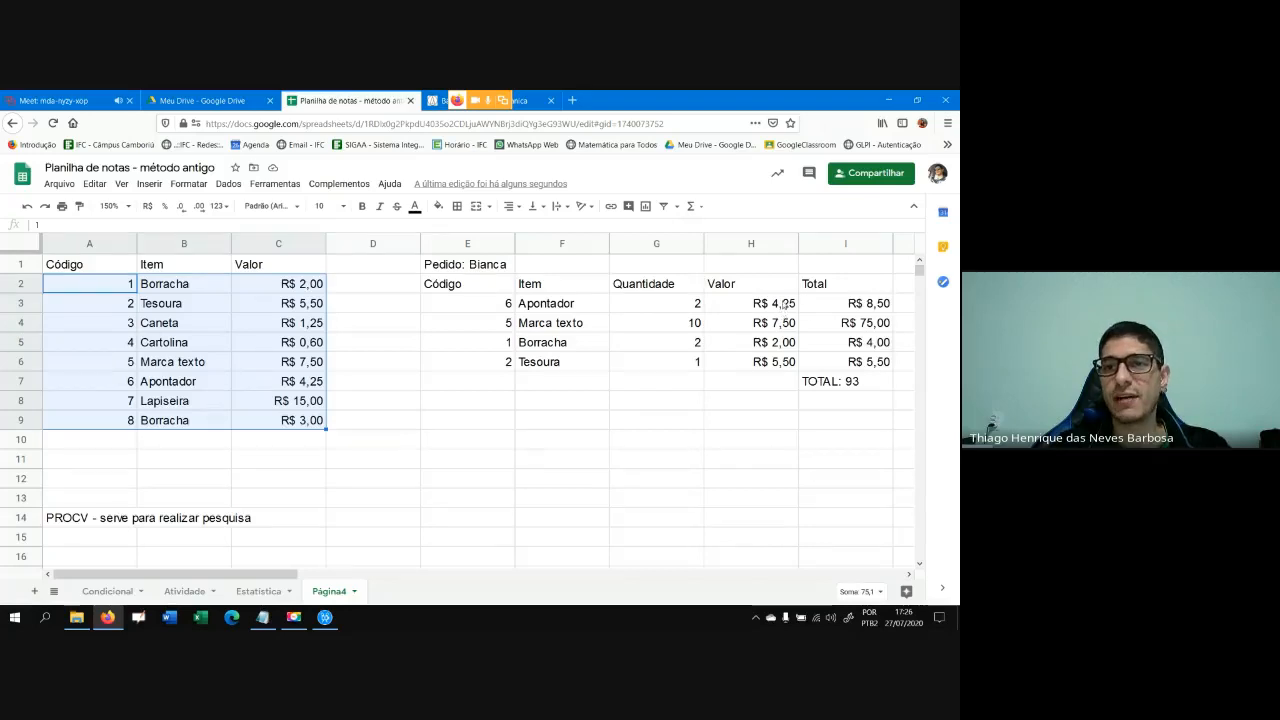
left_click_drag(781, 305, 794, 345)
left_click_drag(846, 305, 848, 327)
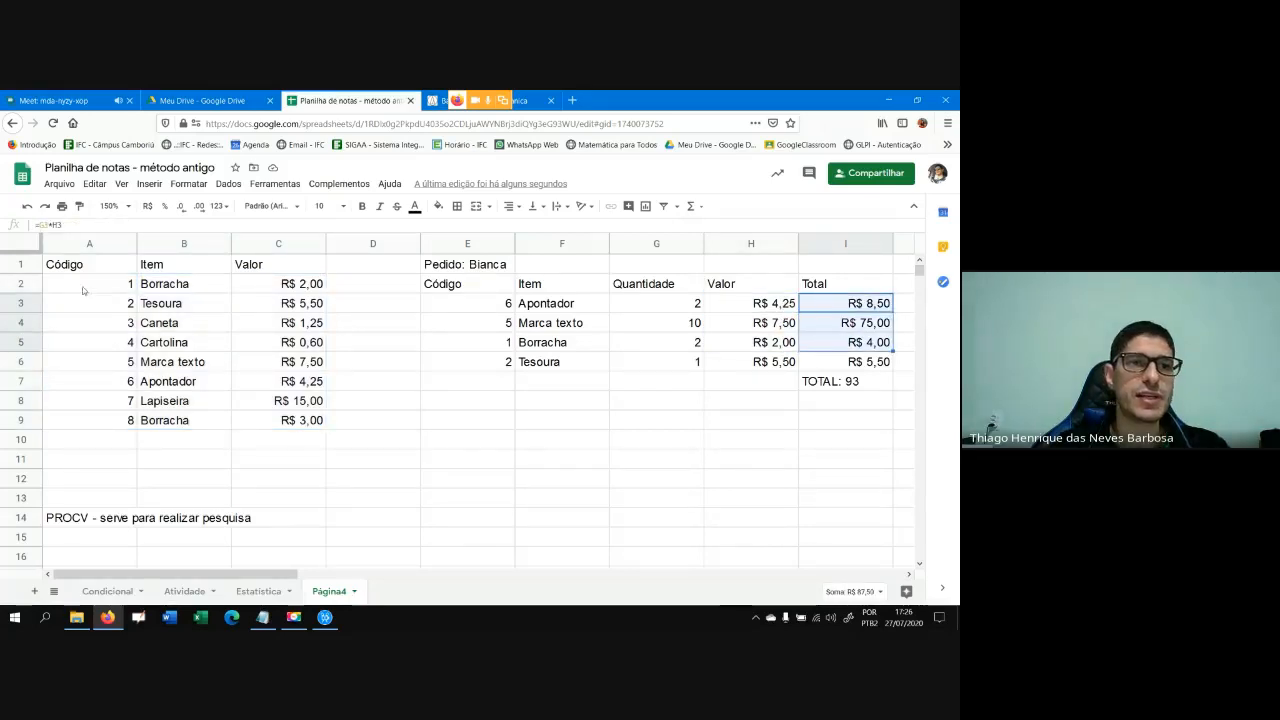
left_click_drag(60, 284, 295, 428)
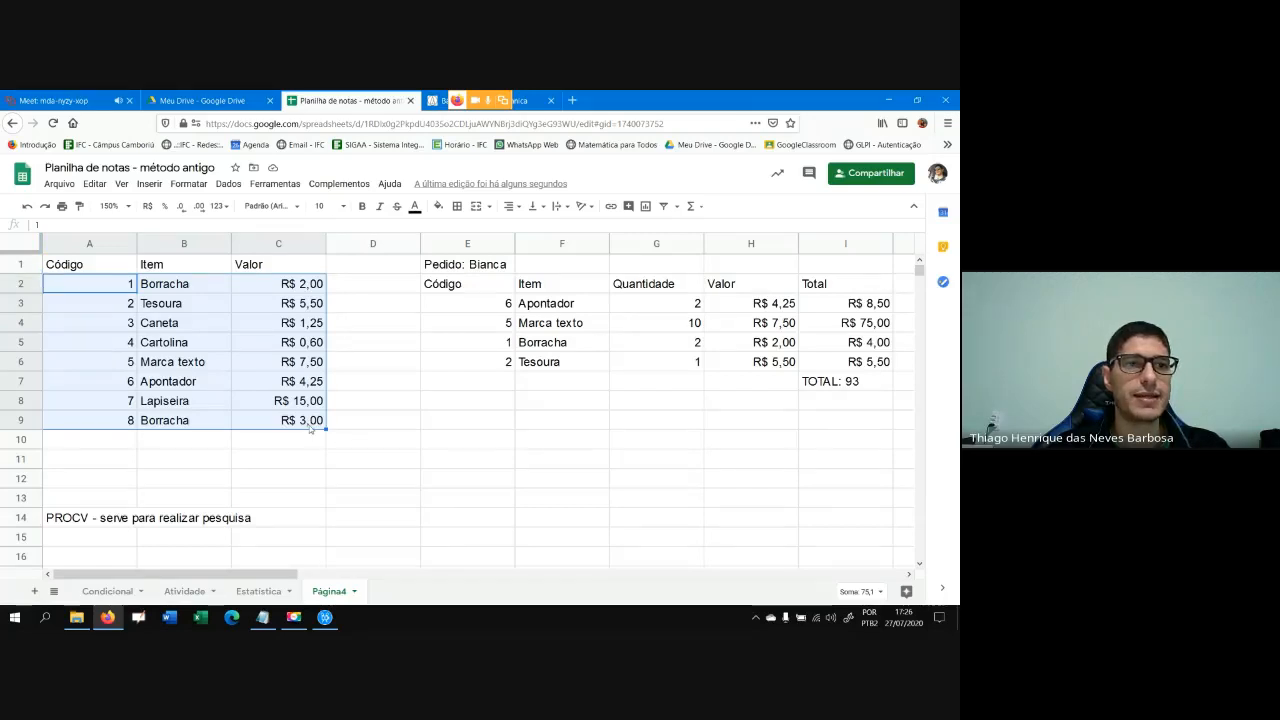
left_click(660, 476)
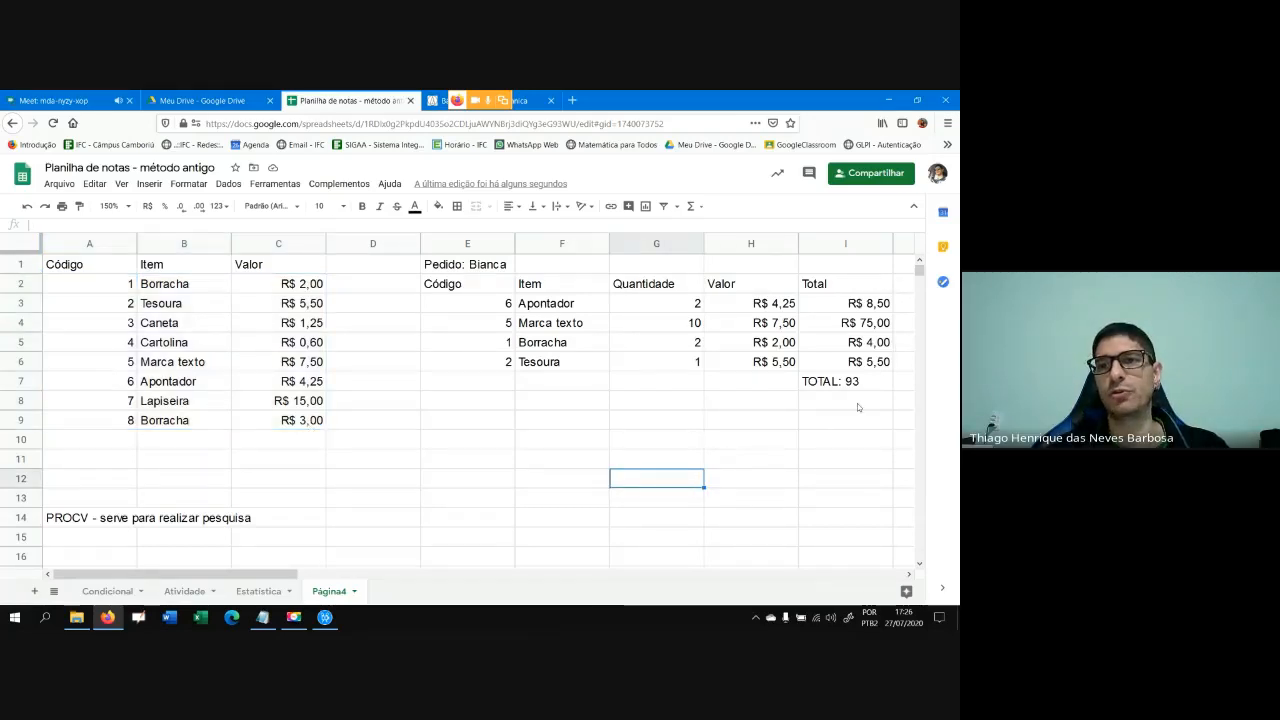
Try to apply the R$ currency format to the labelled order total in I7
double_click(845, 381)
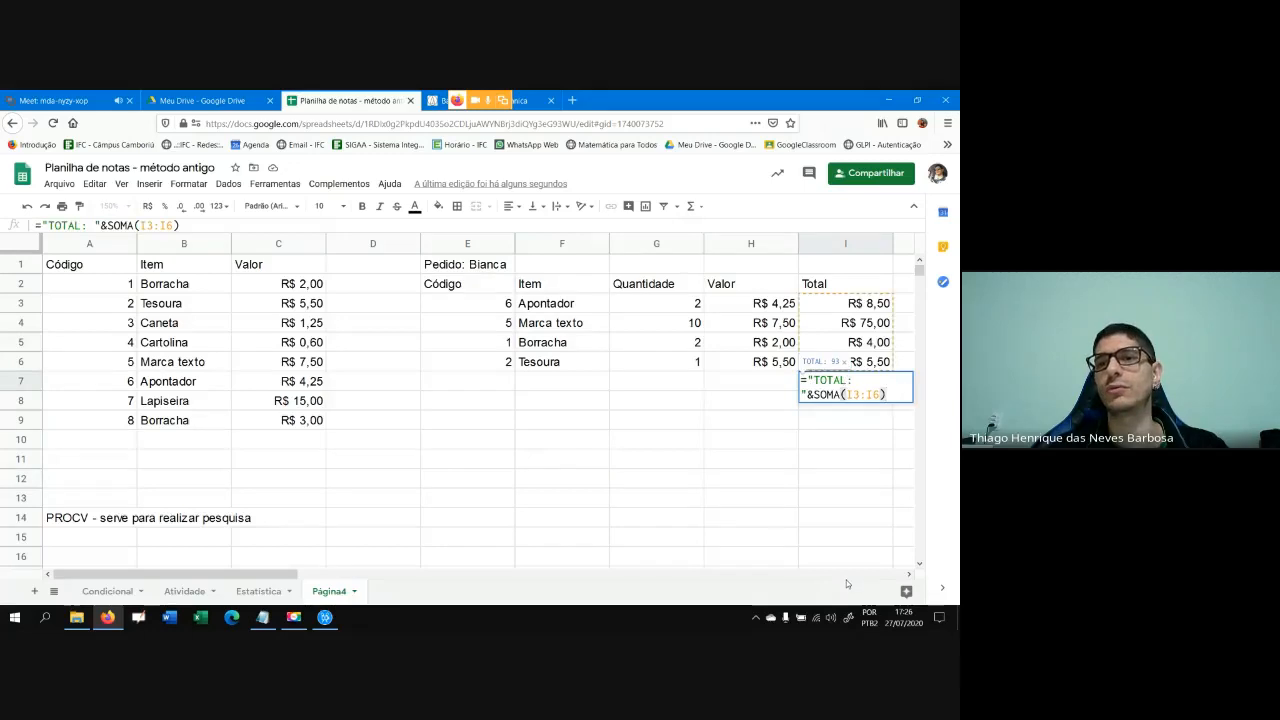
left_click(847, 395)
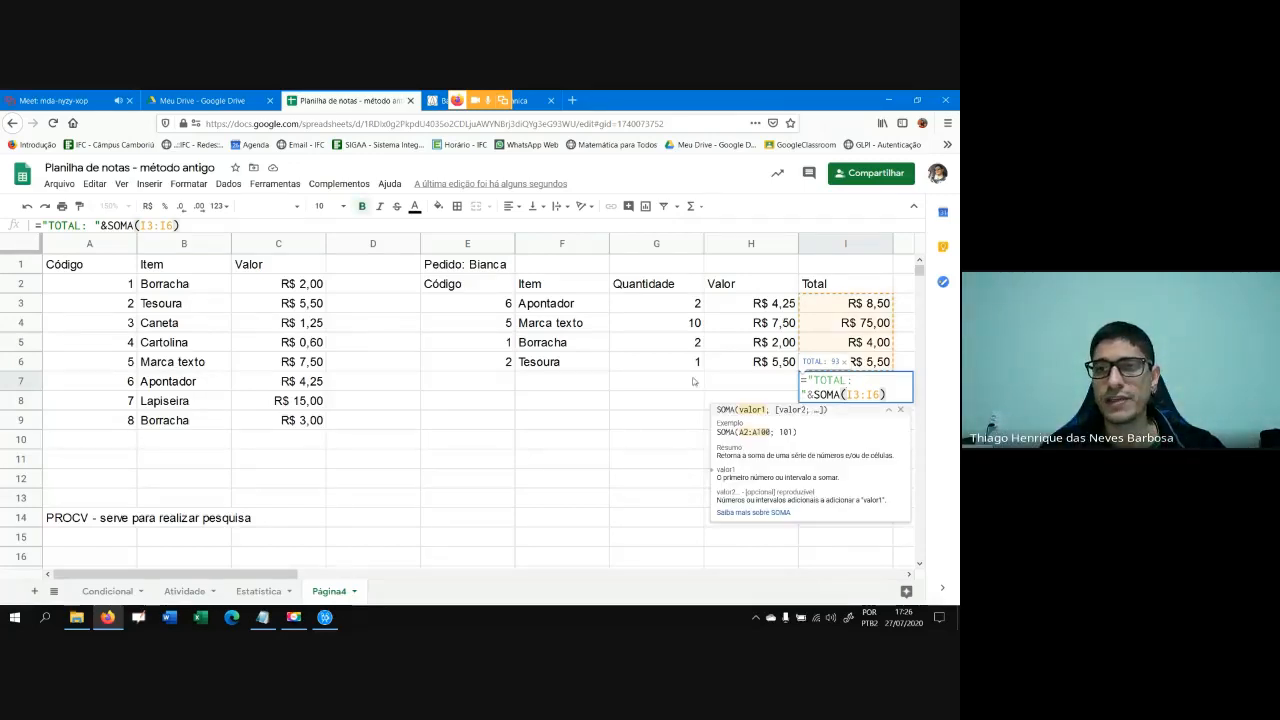
left_click(691, 382)
left_click(827, 388)
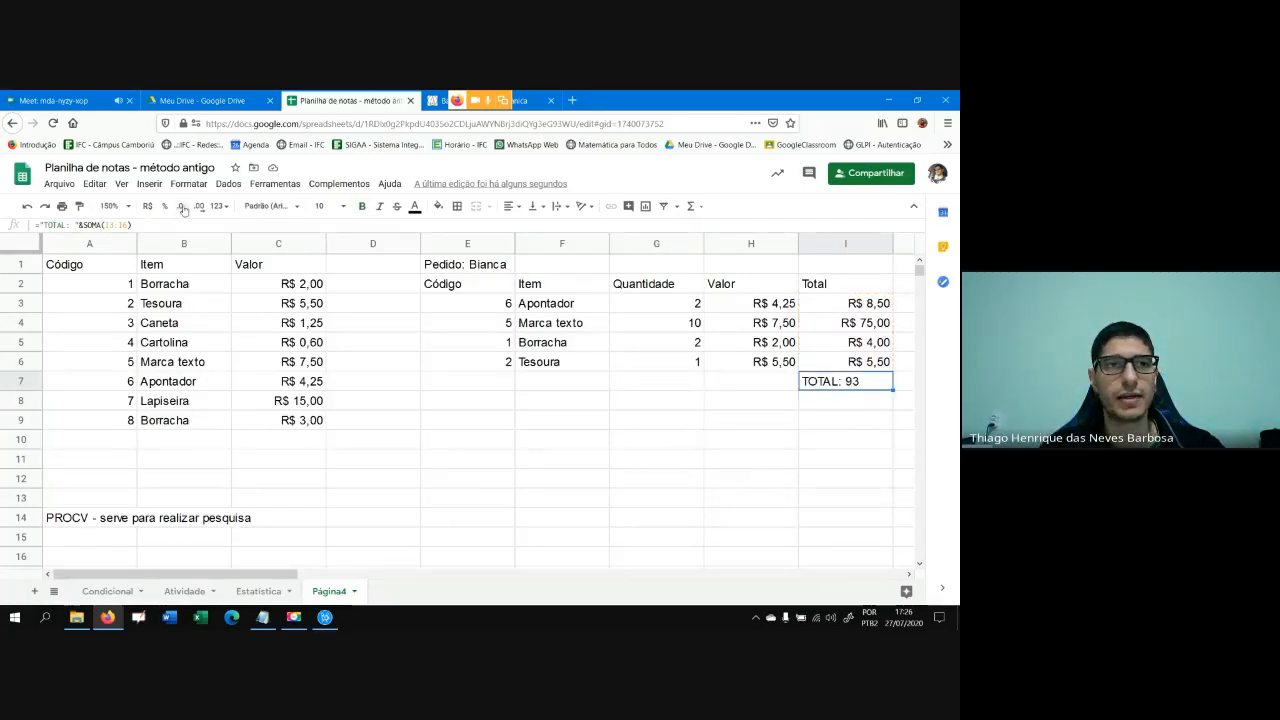
left_click(147, 206)
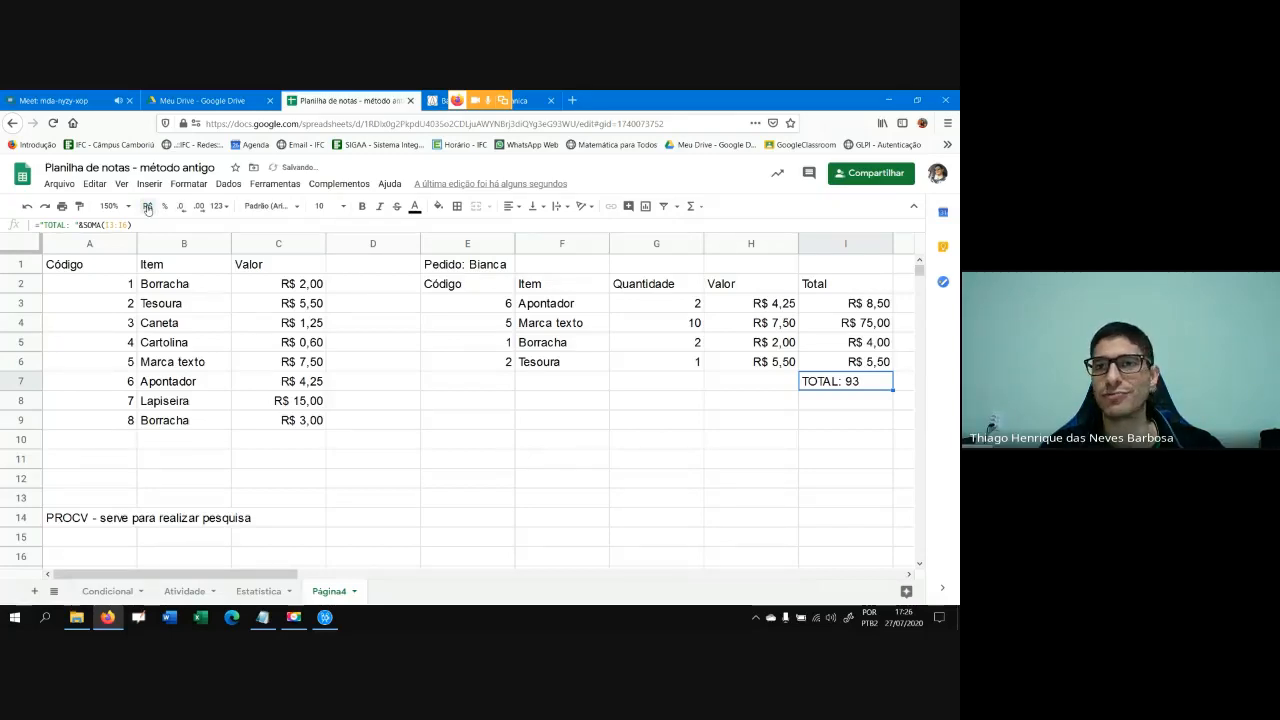
double_click(862, 381)
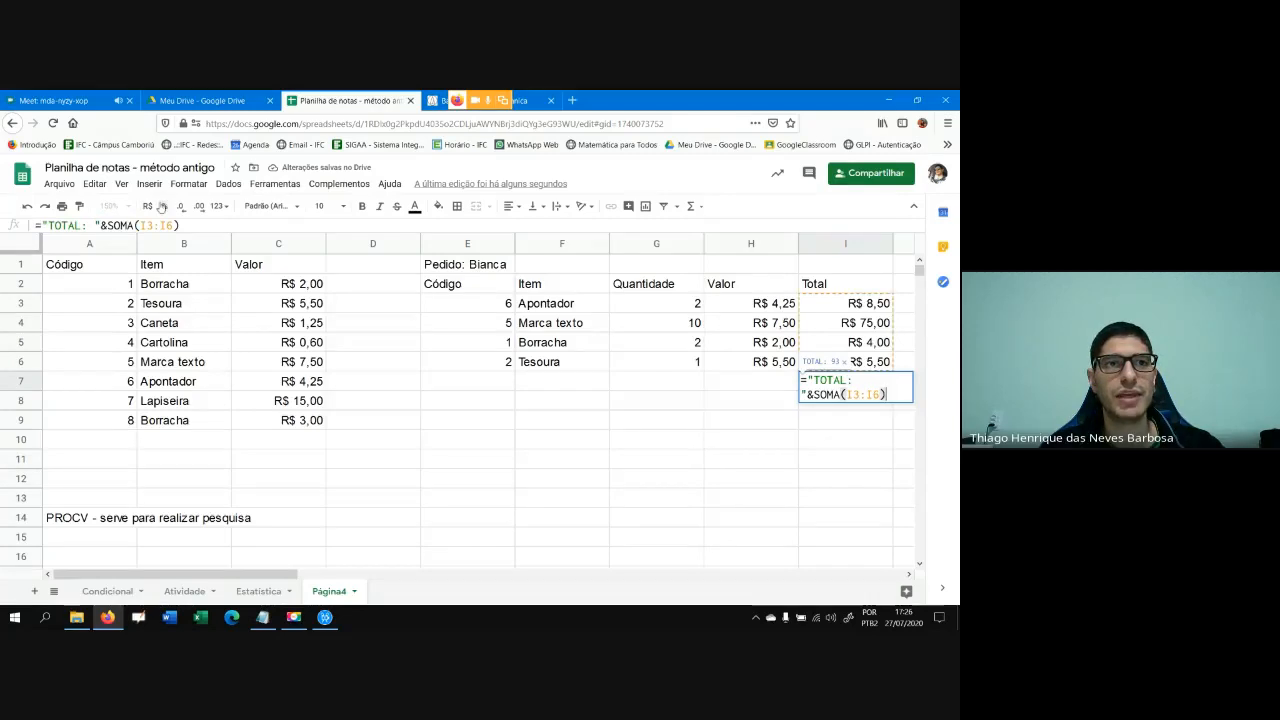
left_click(148, 205)
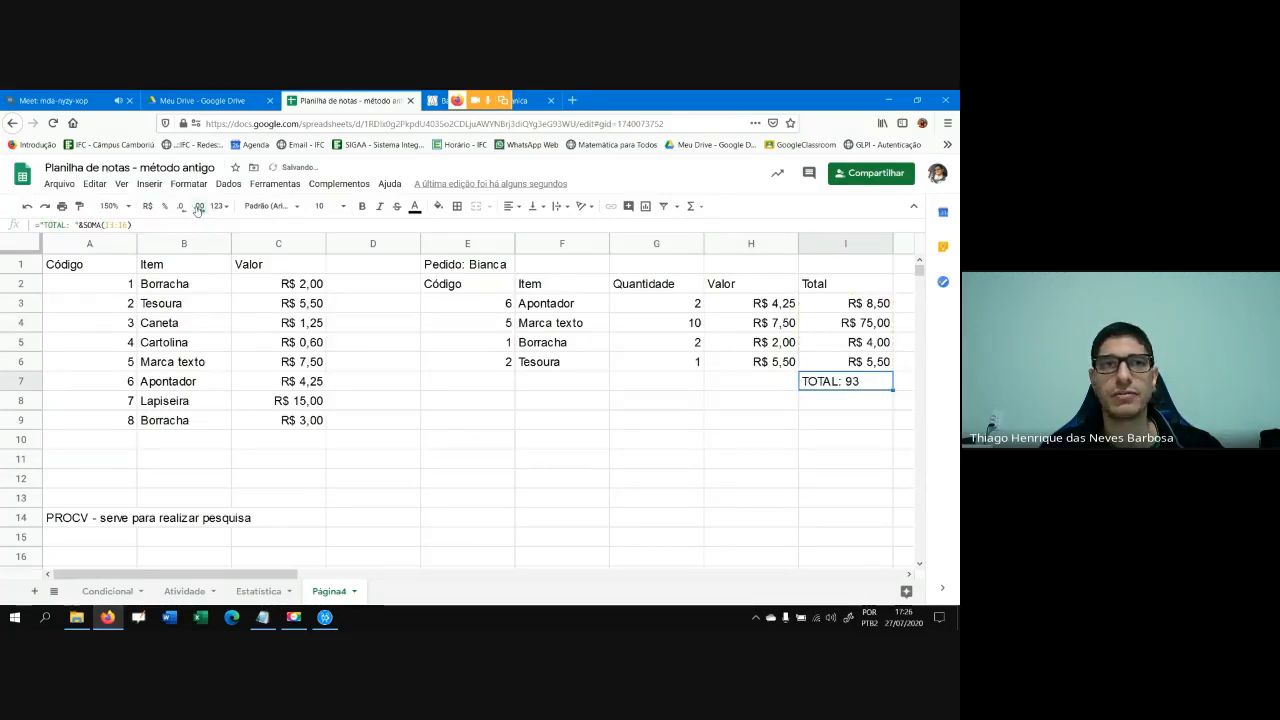
Insert the TEXTO function with its opening parenthesis before SOMA(I3:I6) in the I7 formula
double_click(850, 385)
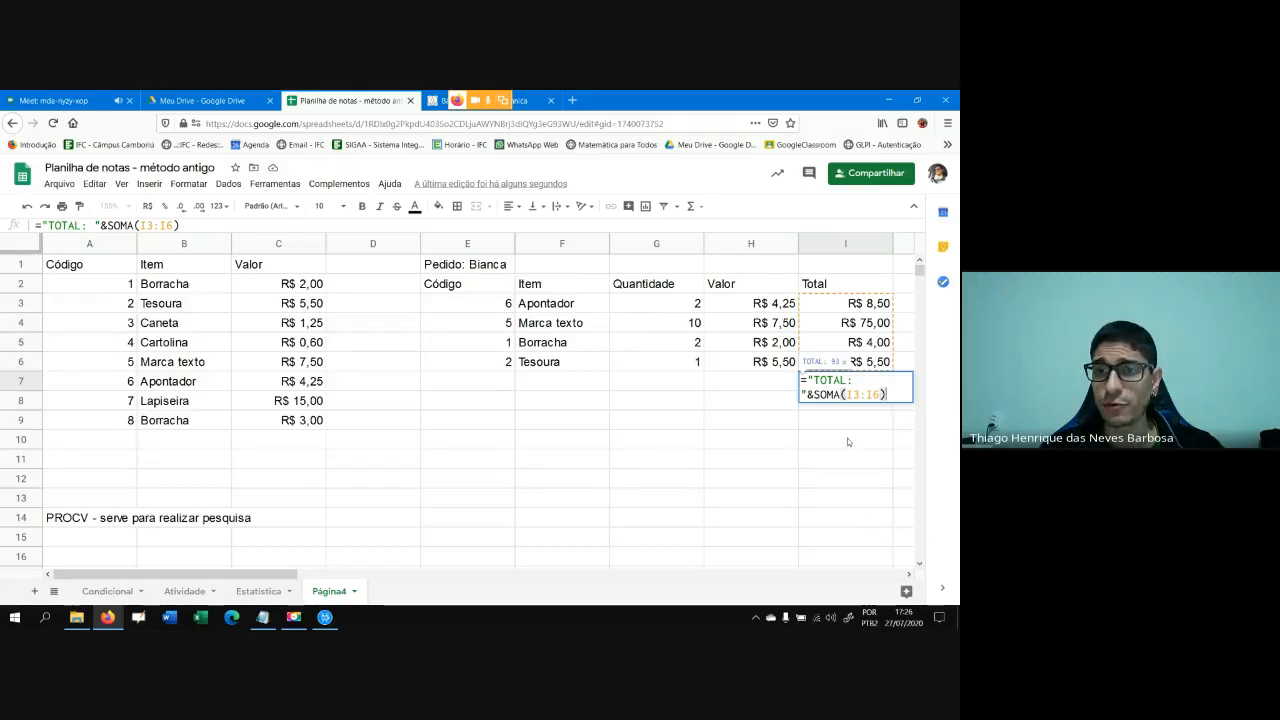
left_click(814, 396)
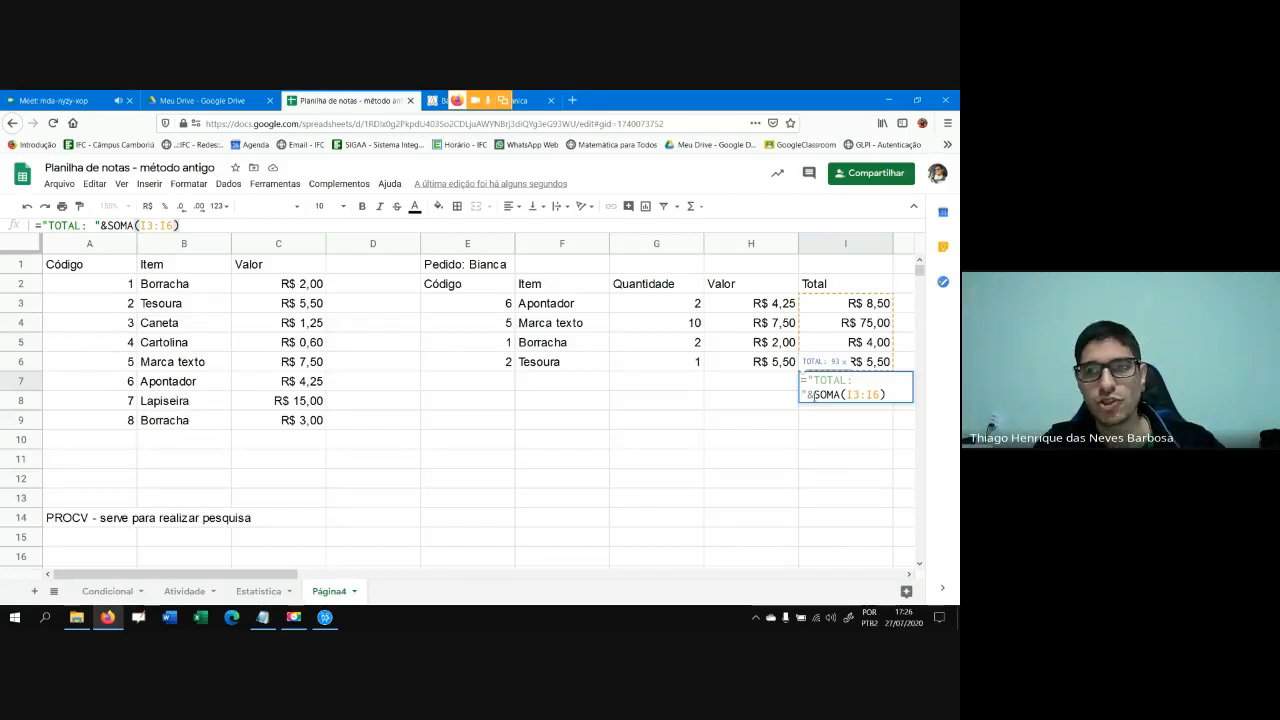
left_click(813, 395)
type("TEX")
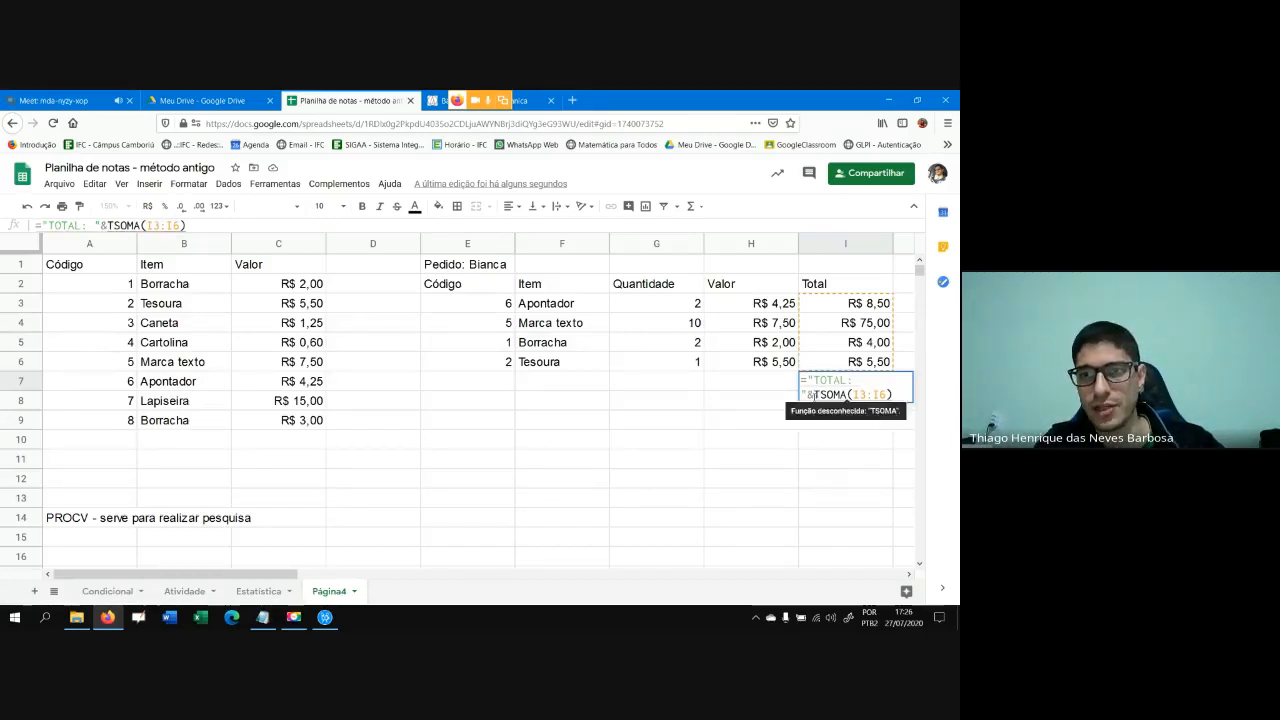
type("TO")
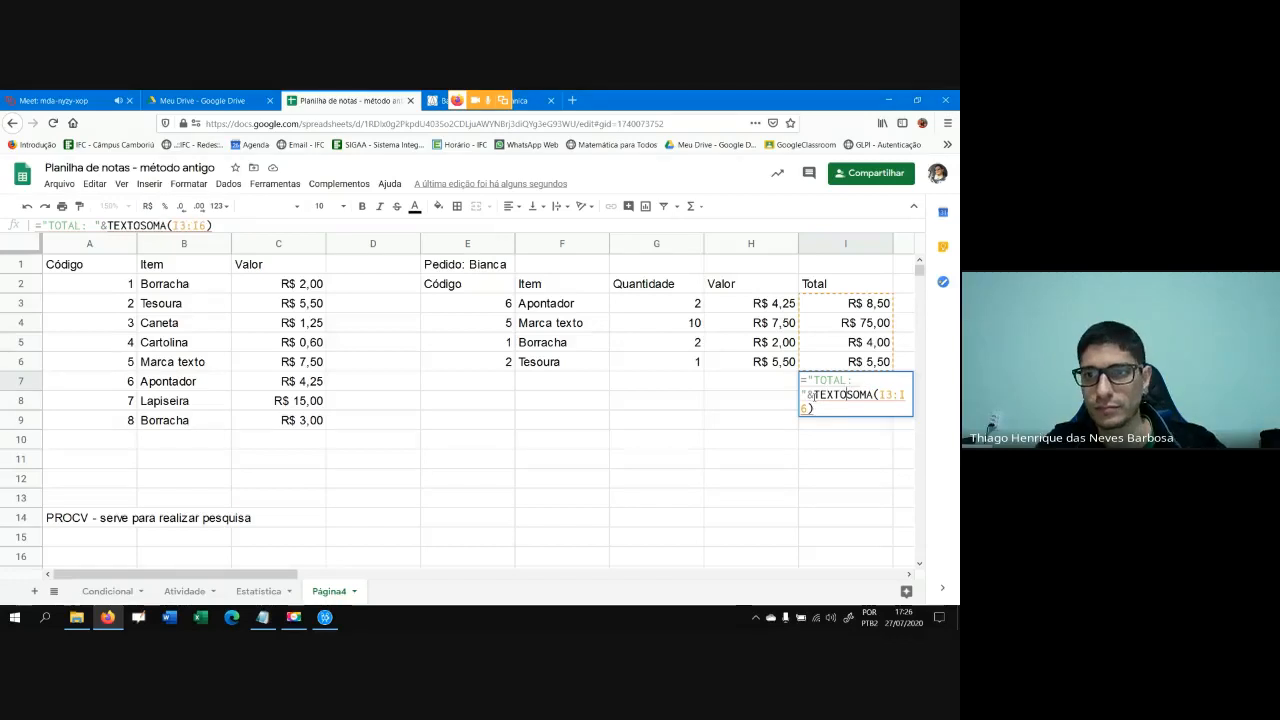
type("(")
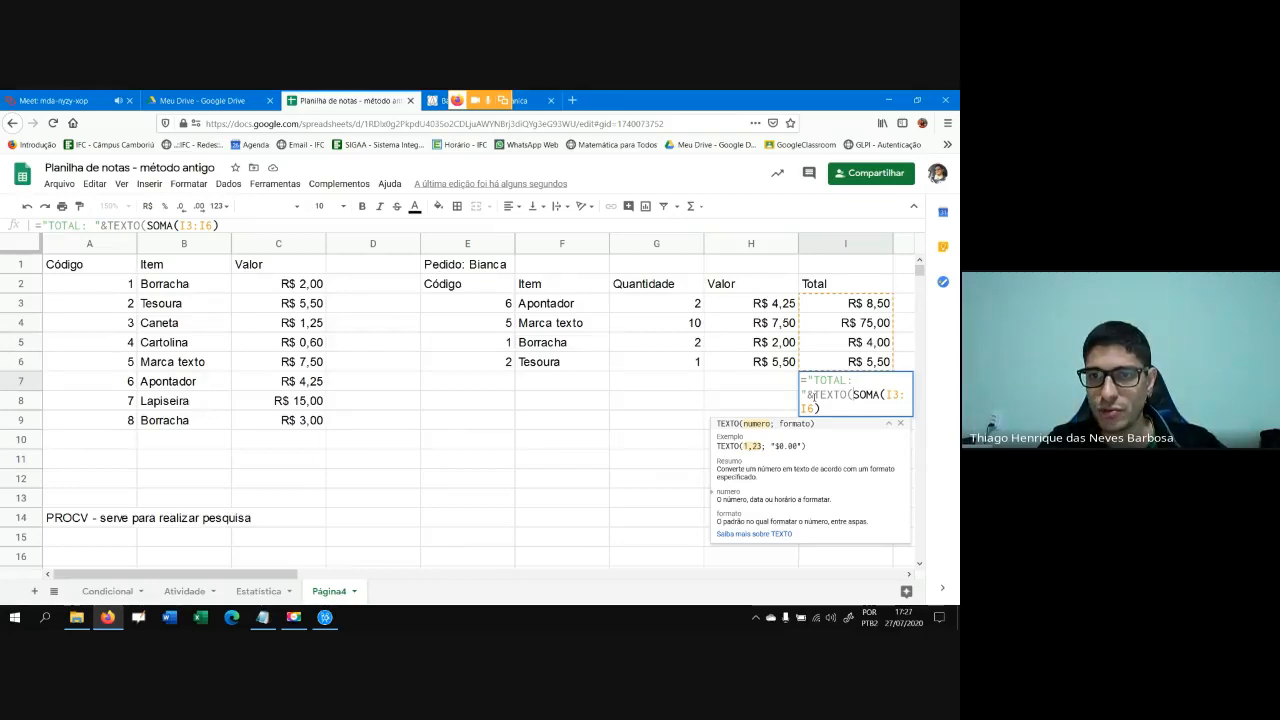
Give TEXTO the format "R$ 0.00" after the sum, completing I7 as ="TOTAL: "&TEXTO(SOMA(I3:I6);"R$ 0.00")
key("Right")
key("Right")
key("Right")
key("Right")
key("Right")
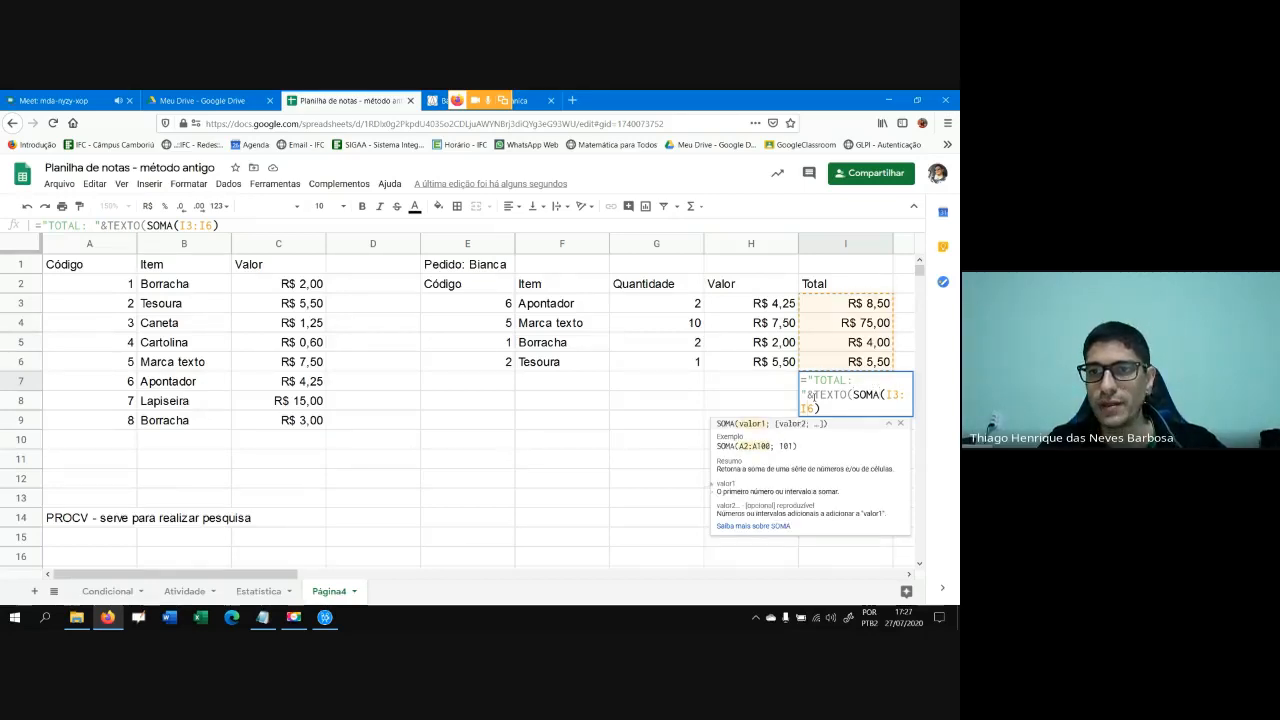
key("Right")
type(";")
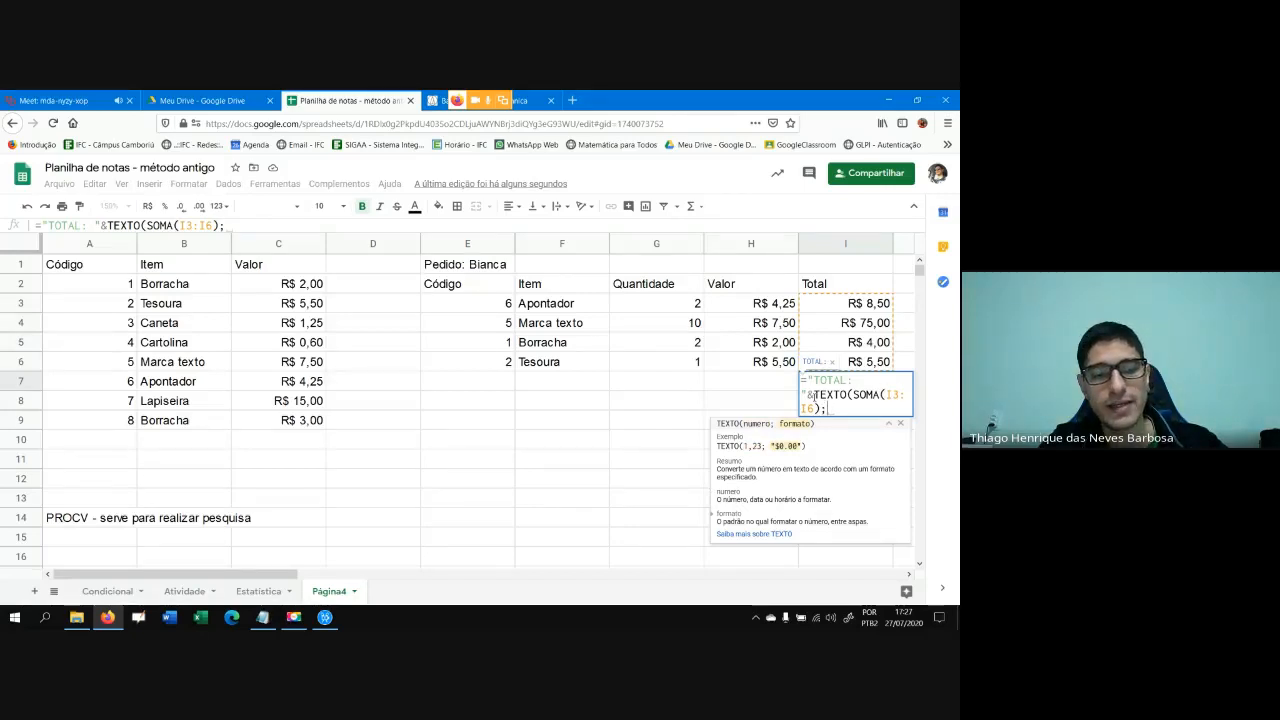
type("\"")
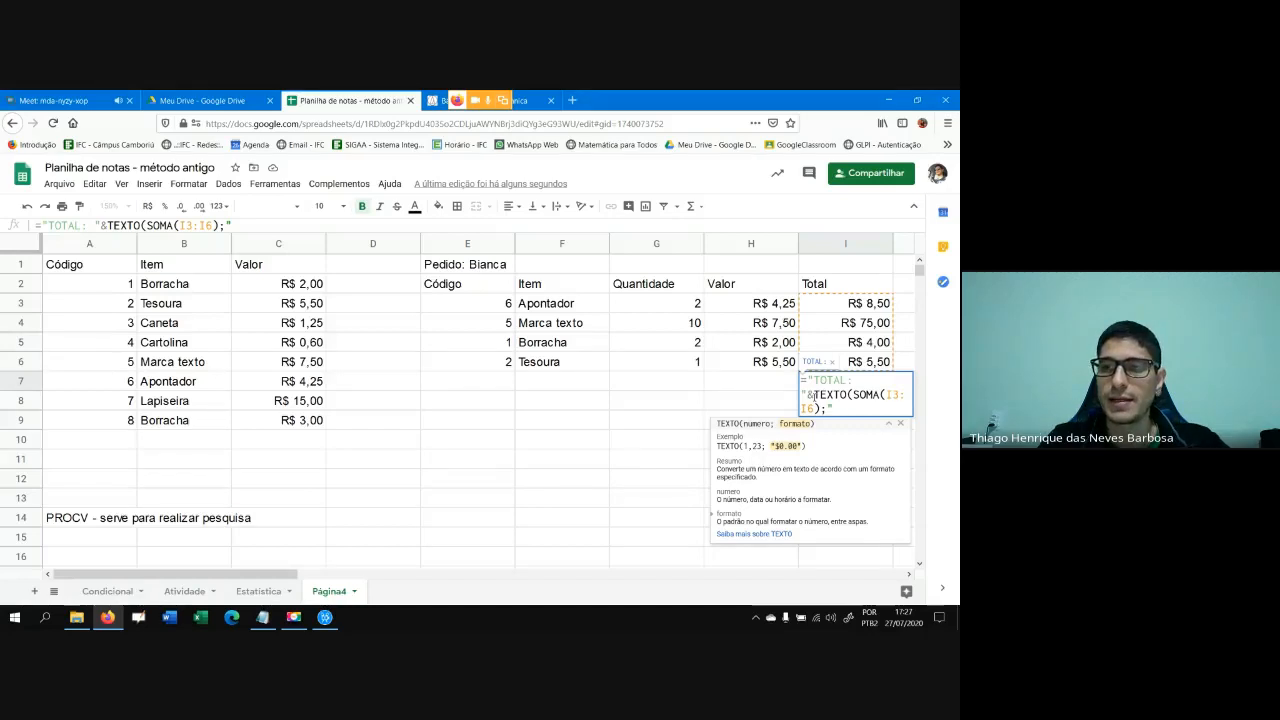
type("R$")
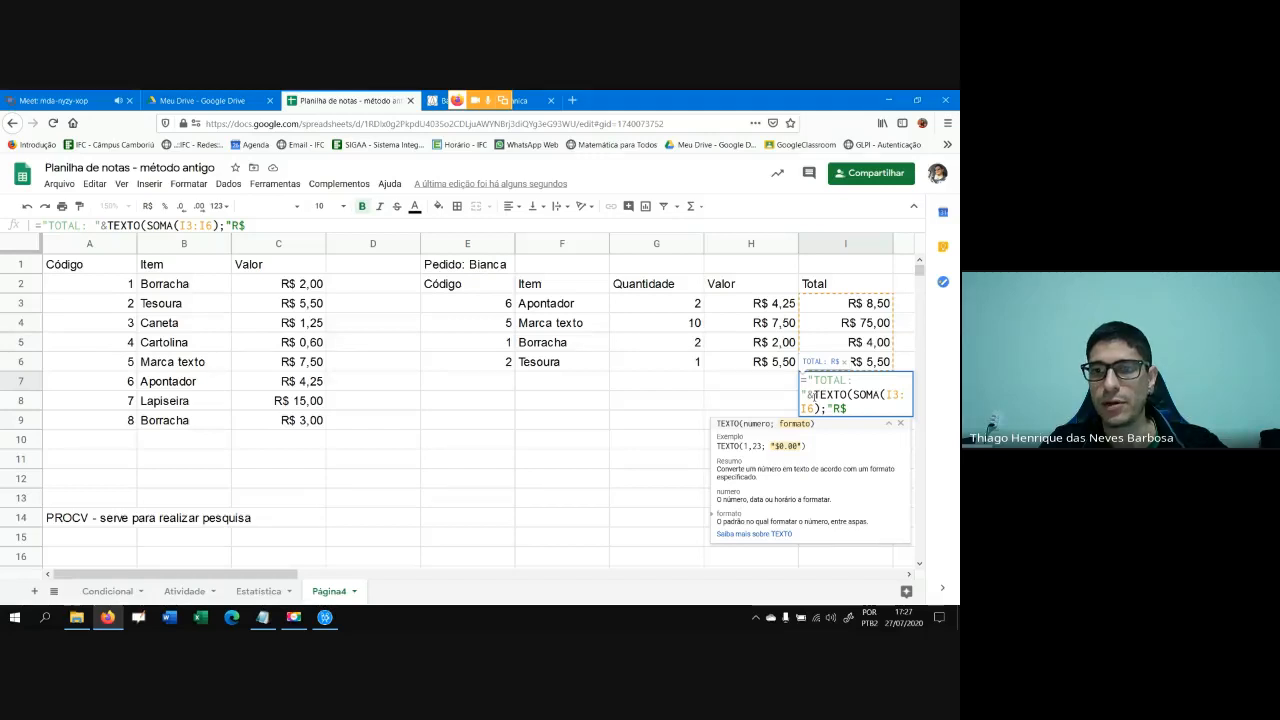
type(" 0")
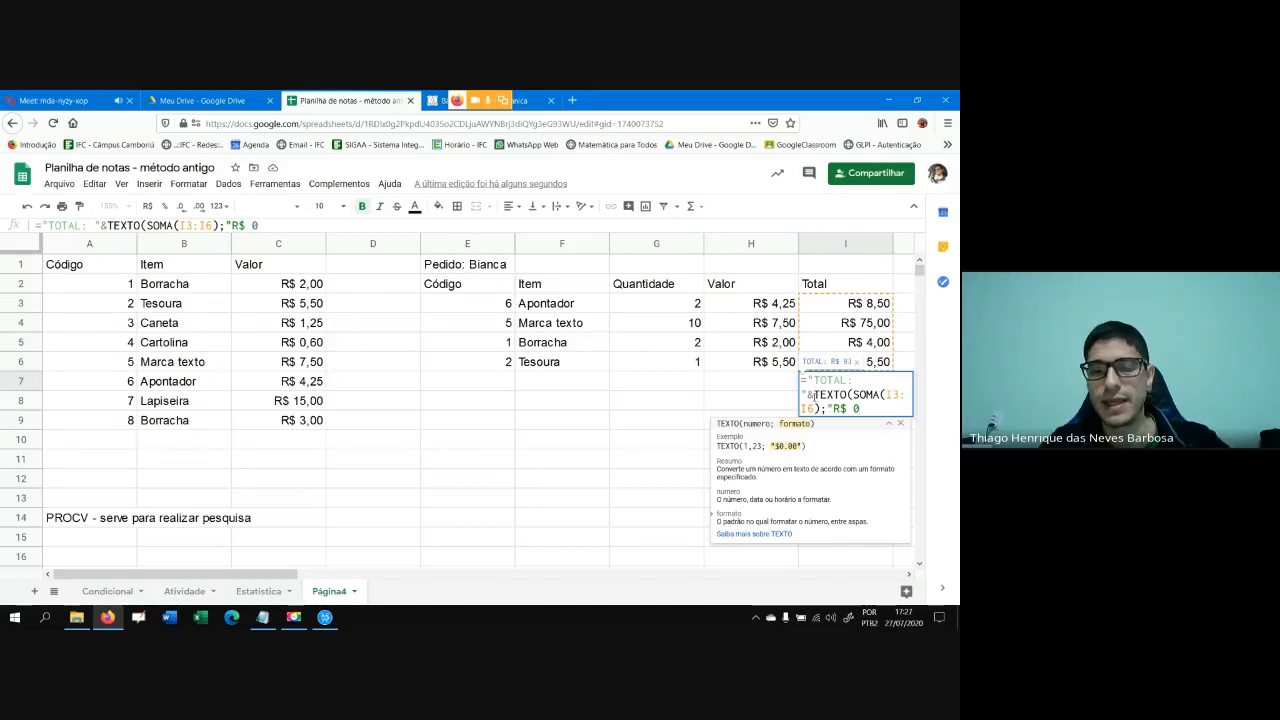
type(".")
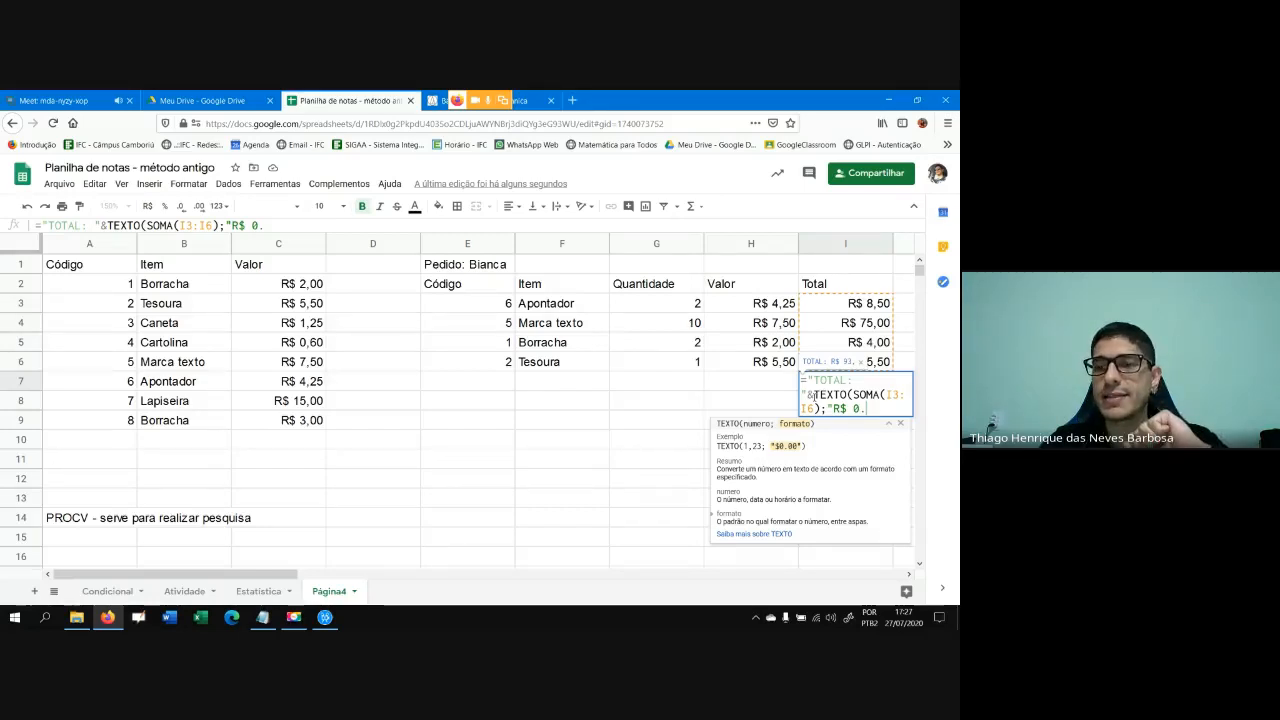
type("00")
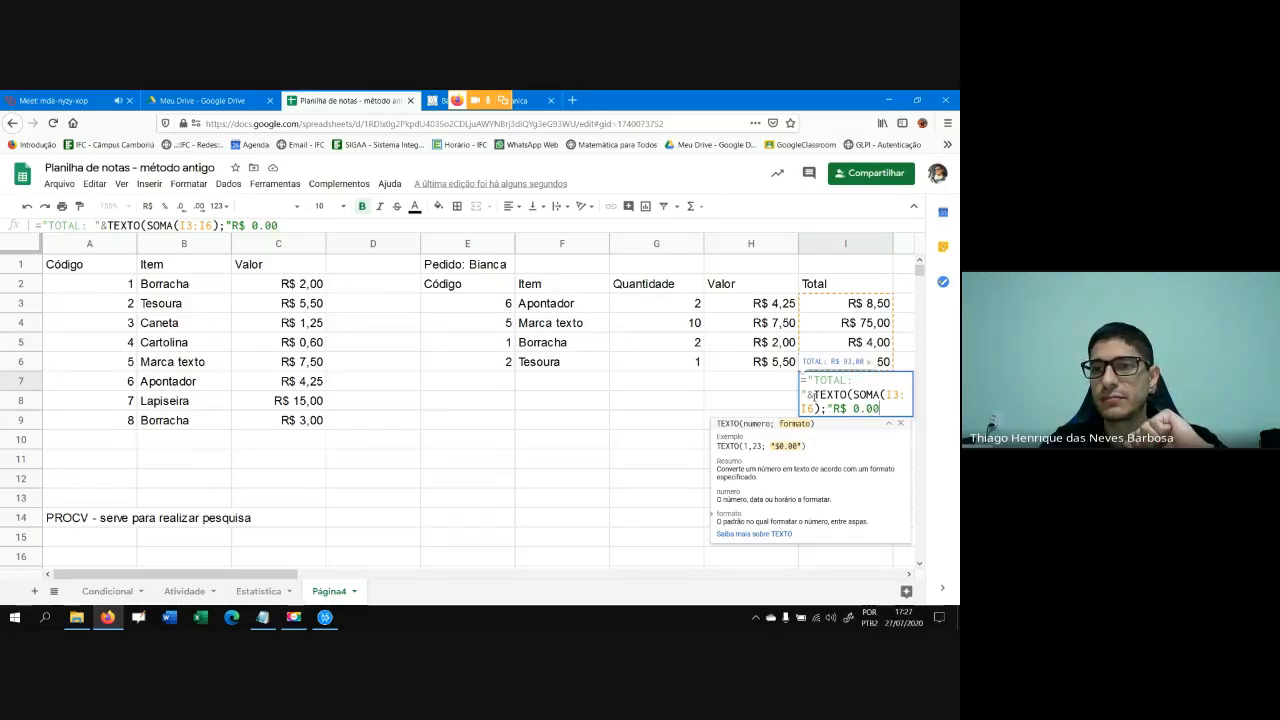
type("\"")
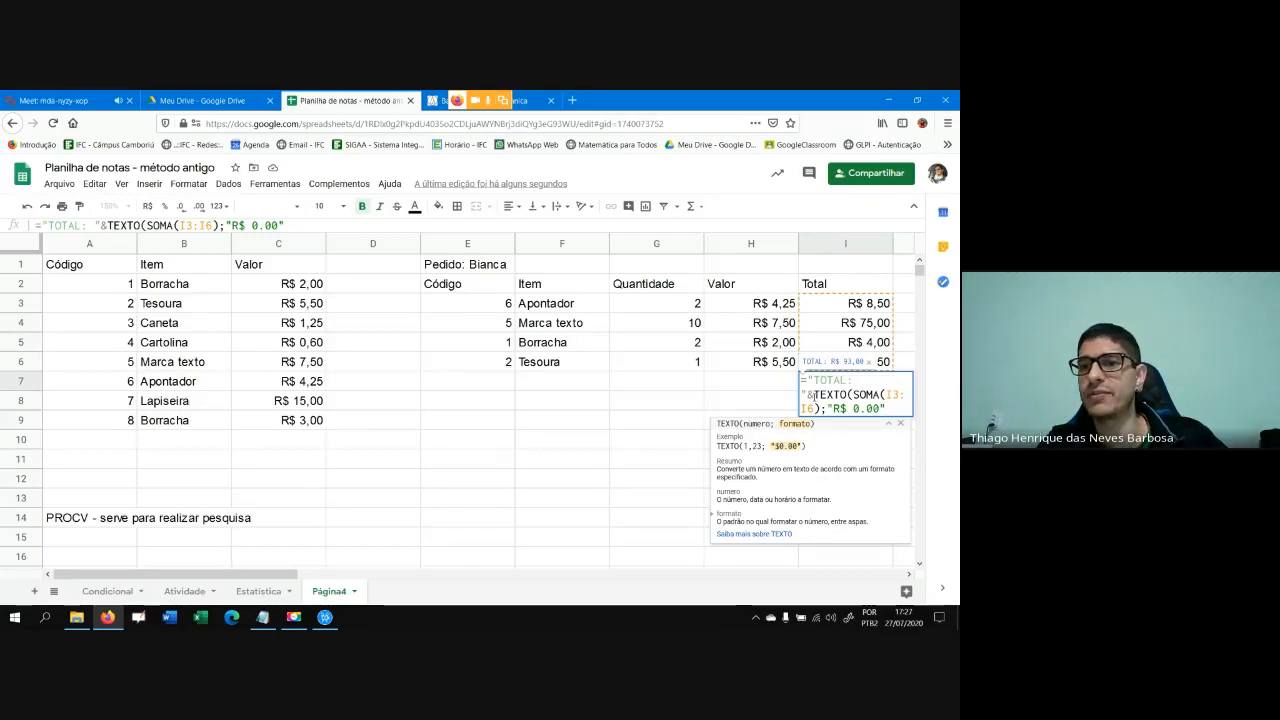
key("Return")
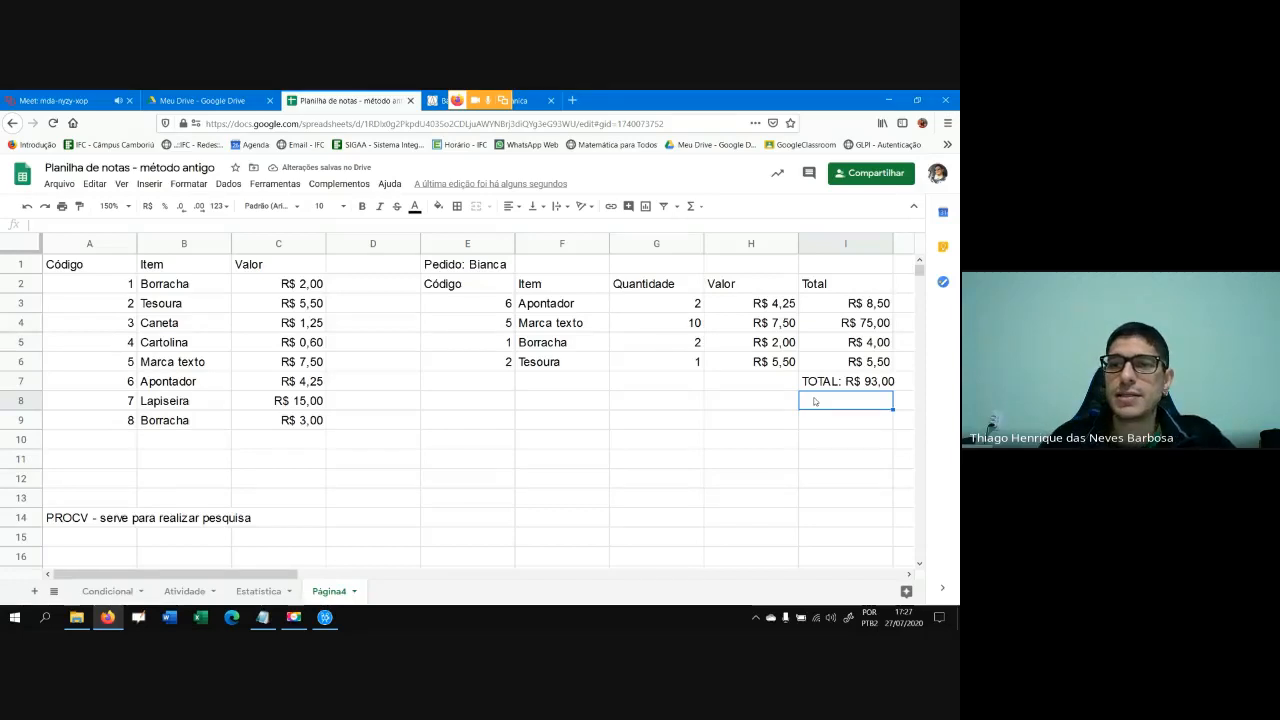
Shorten the TEXTO format in the I7 total formula to one decimal place, "R$ 0.0"
left_click(864, 382)
double_click(866, 381)
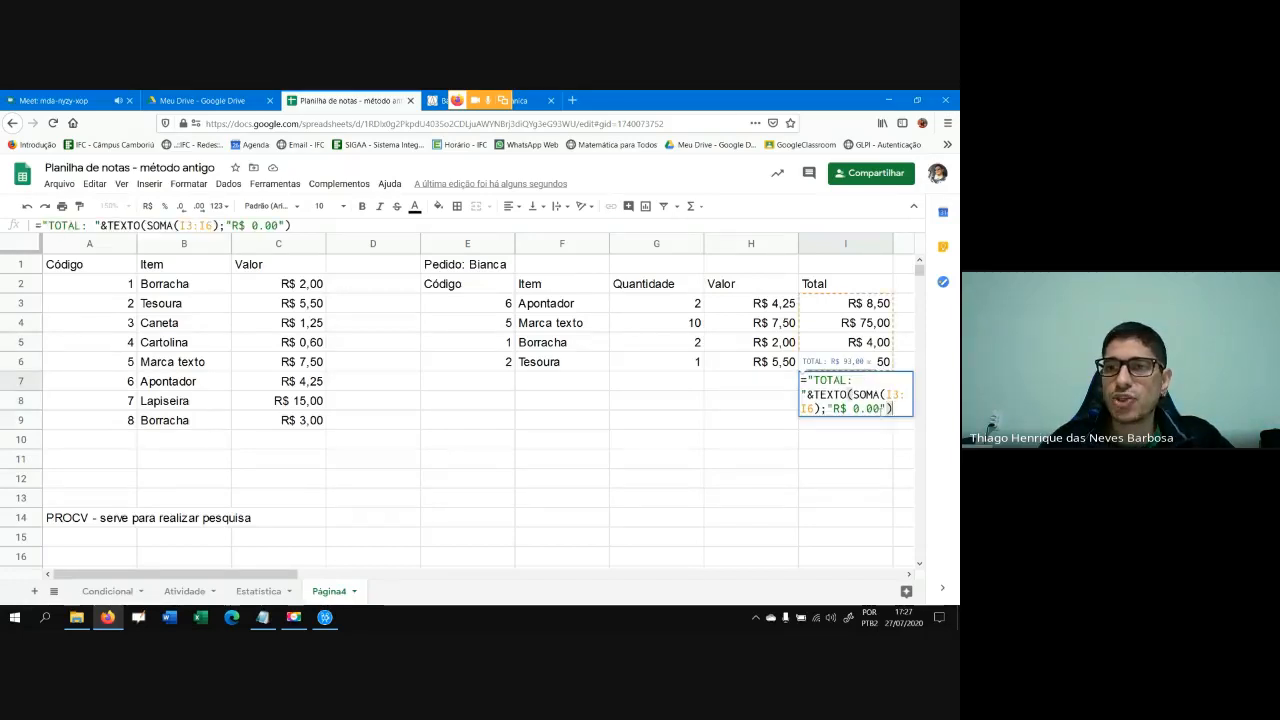
key("BackSpace")
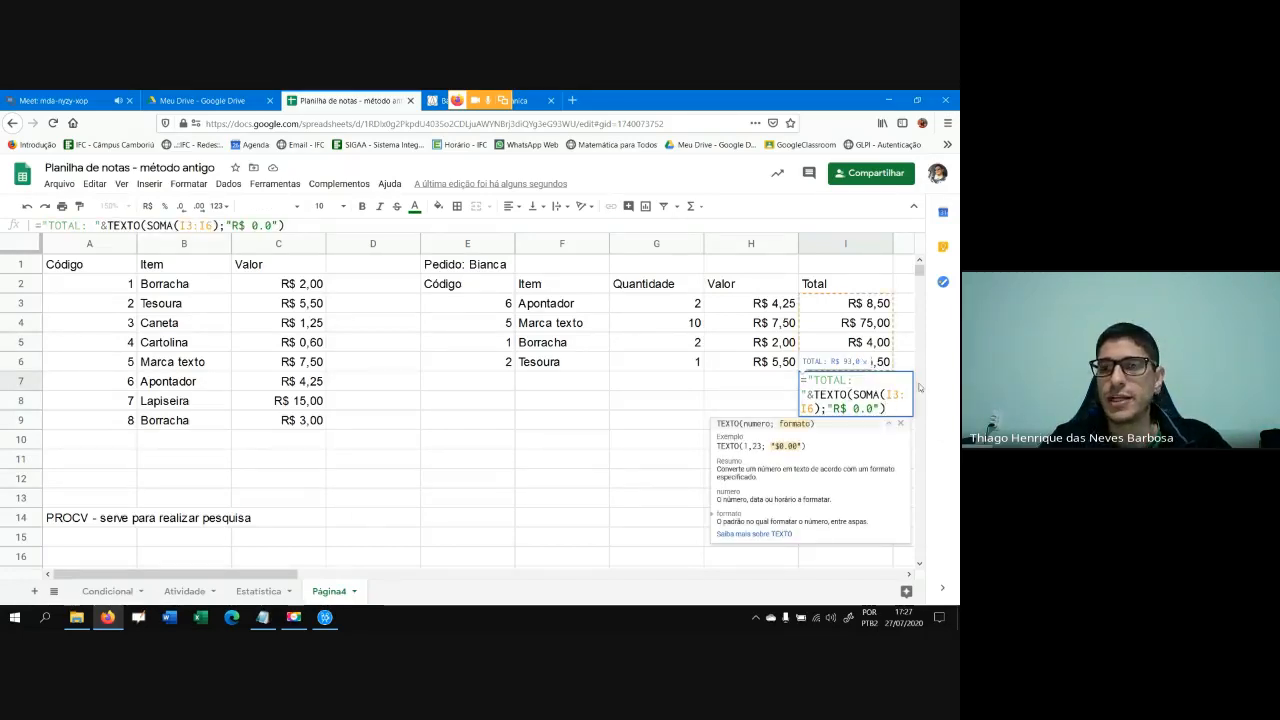
key("Return")
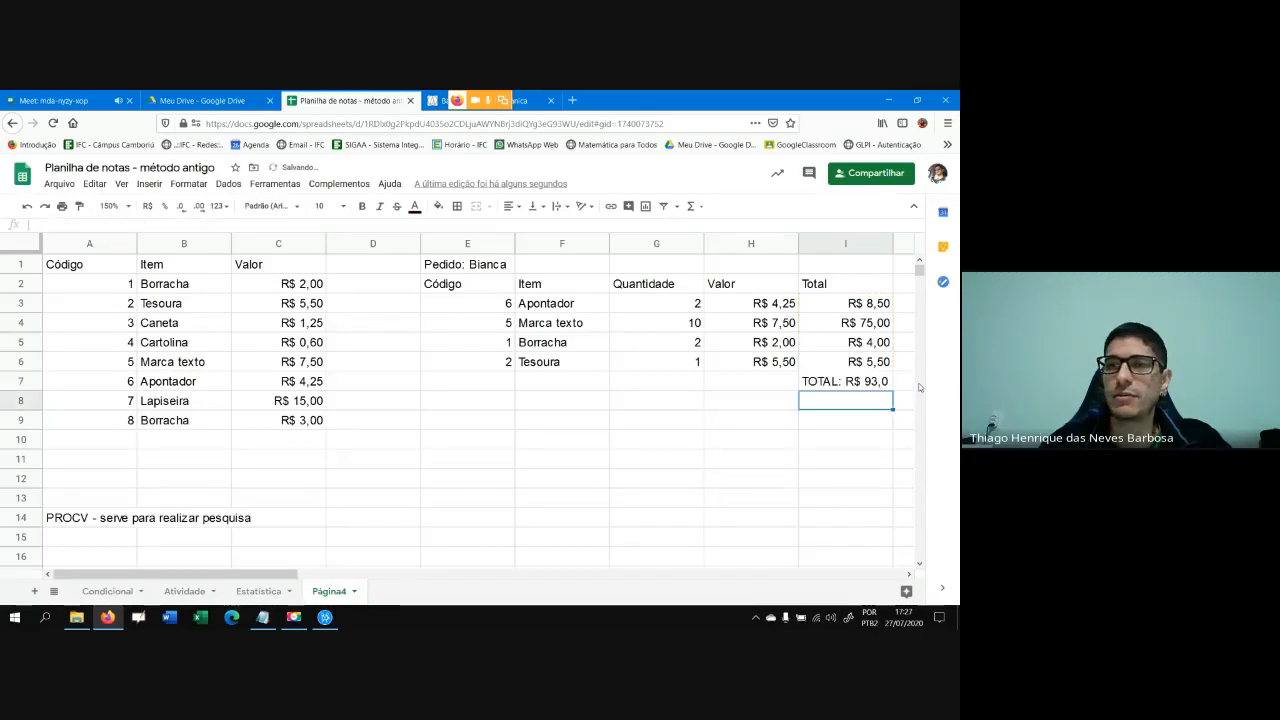
Extend the TEXTO format in I7 to three decimal places, "R$ 0.000"
left_click(884, 388)
double_click(884, 387)
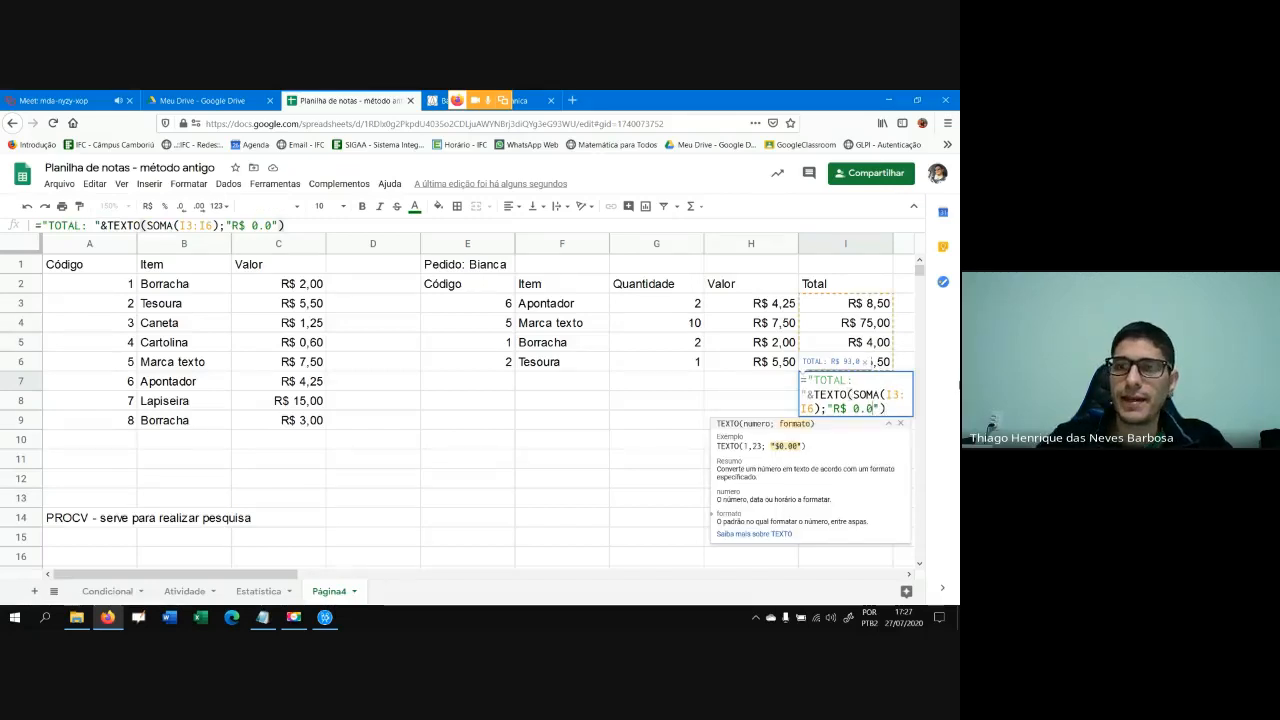
type("00")
key("Return")
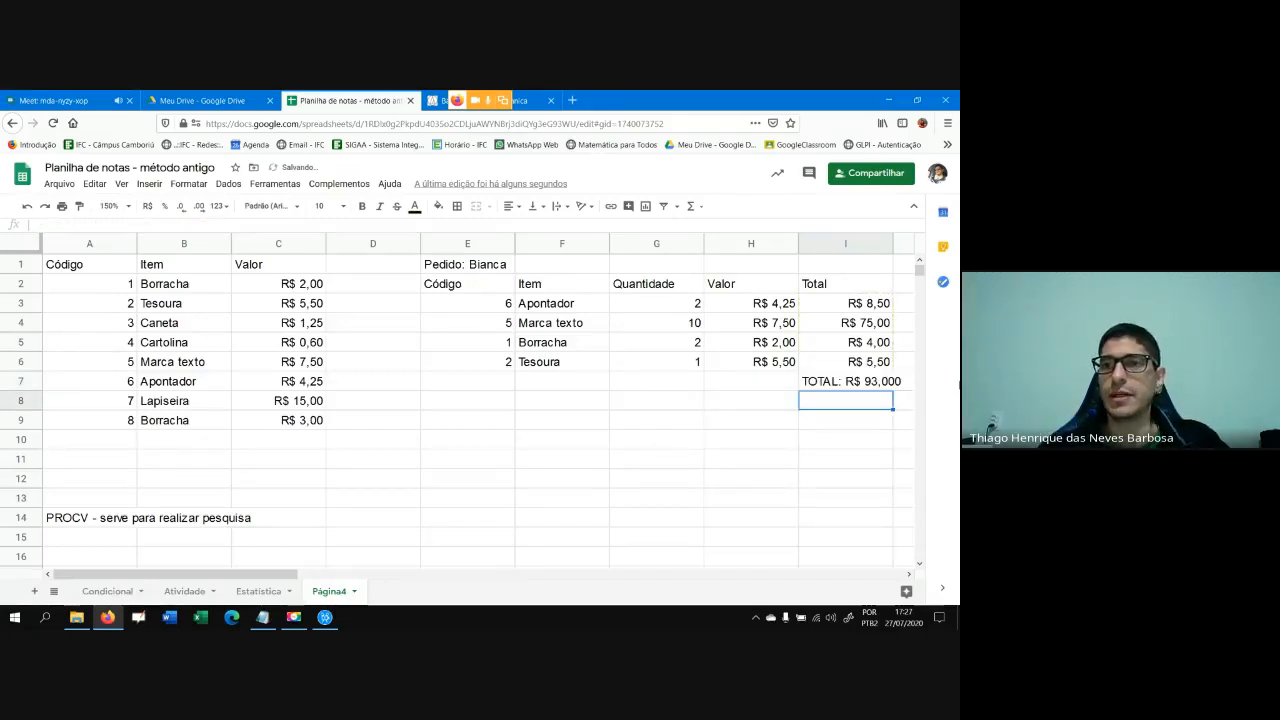
Set the TEXTO format in I7 back to two decimal places, "R$ 0.00"
double_click(875, 386)
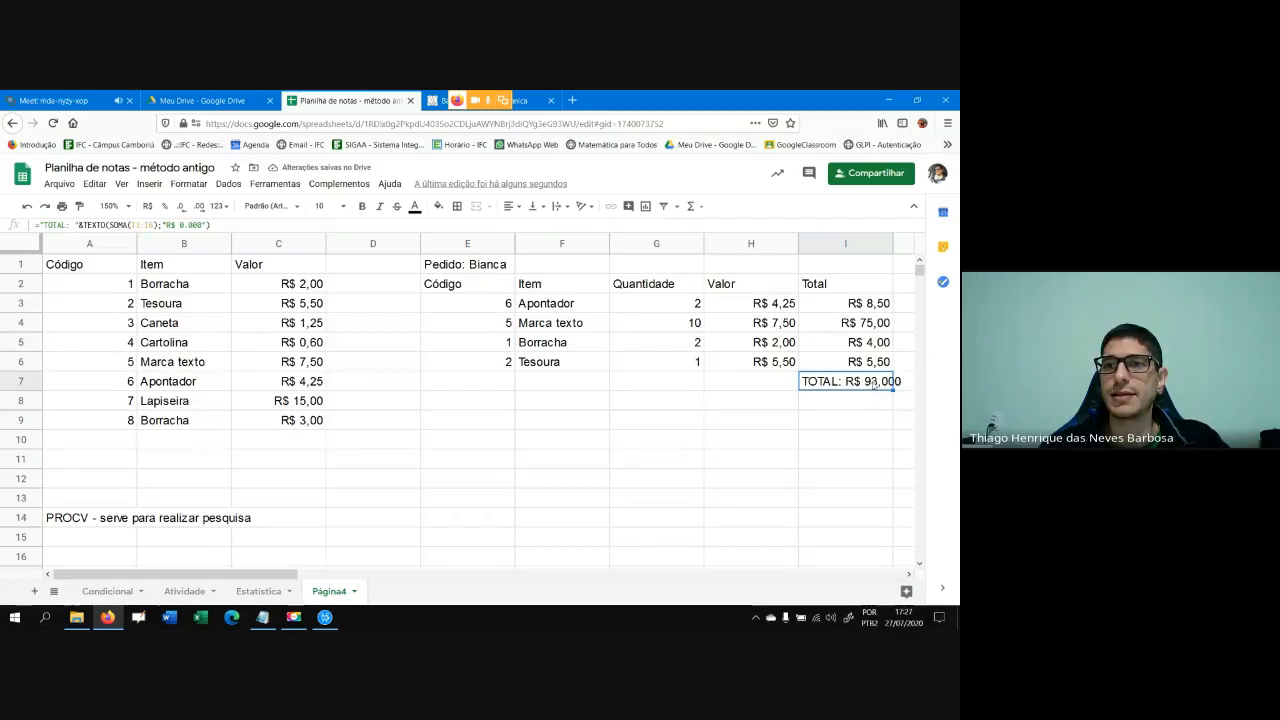
left_click(853, 408)
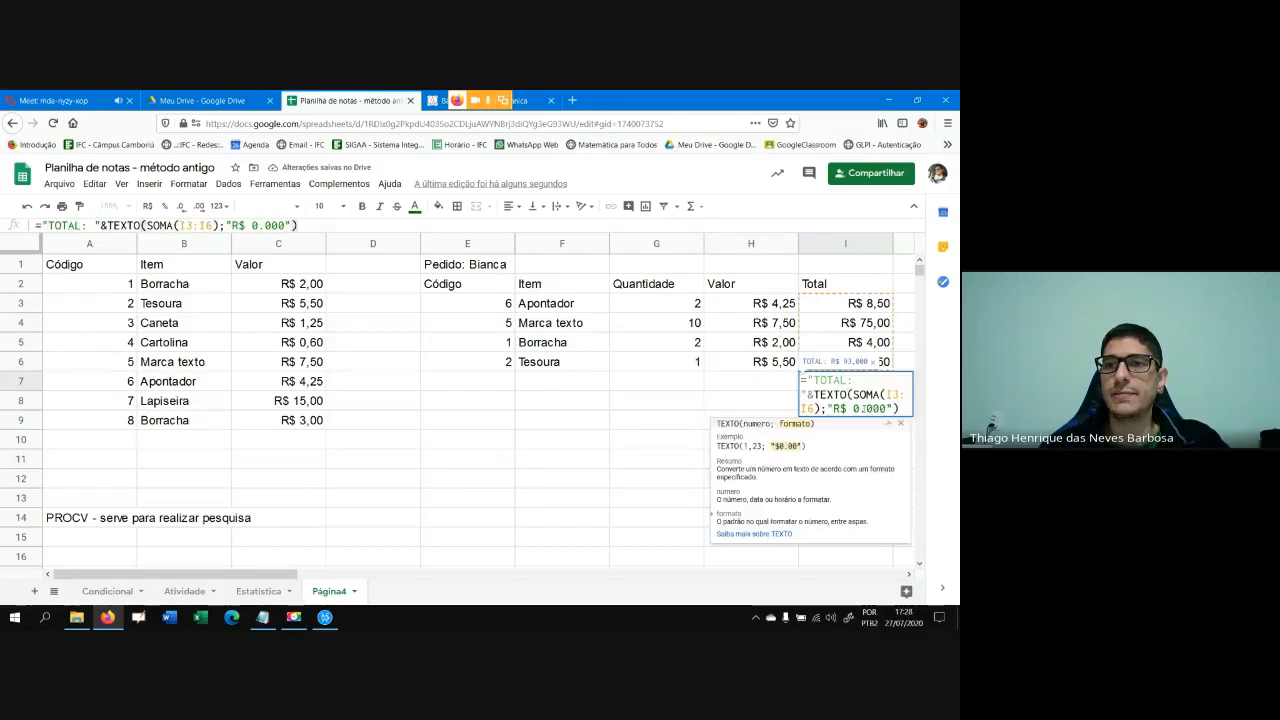
key("BackSpace")
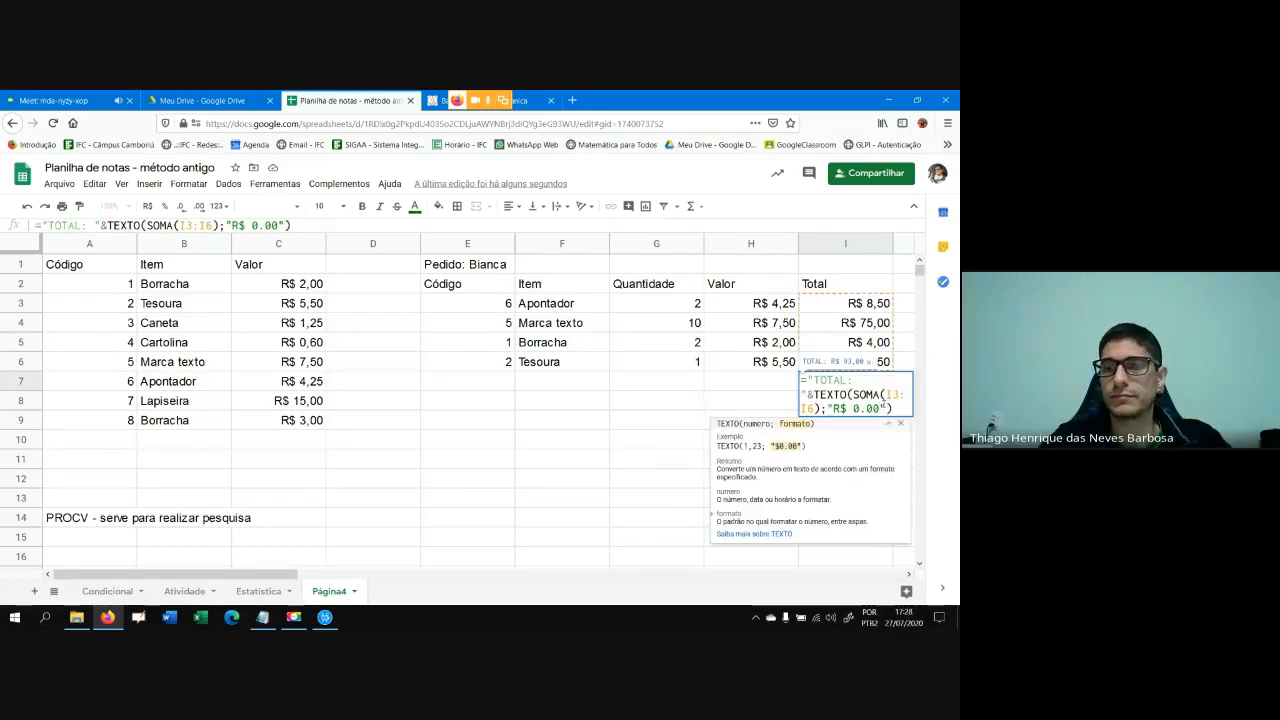
key("Return")
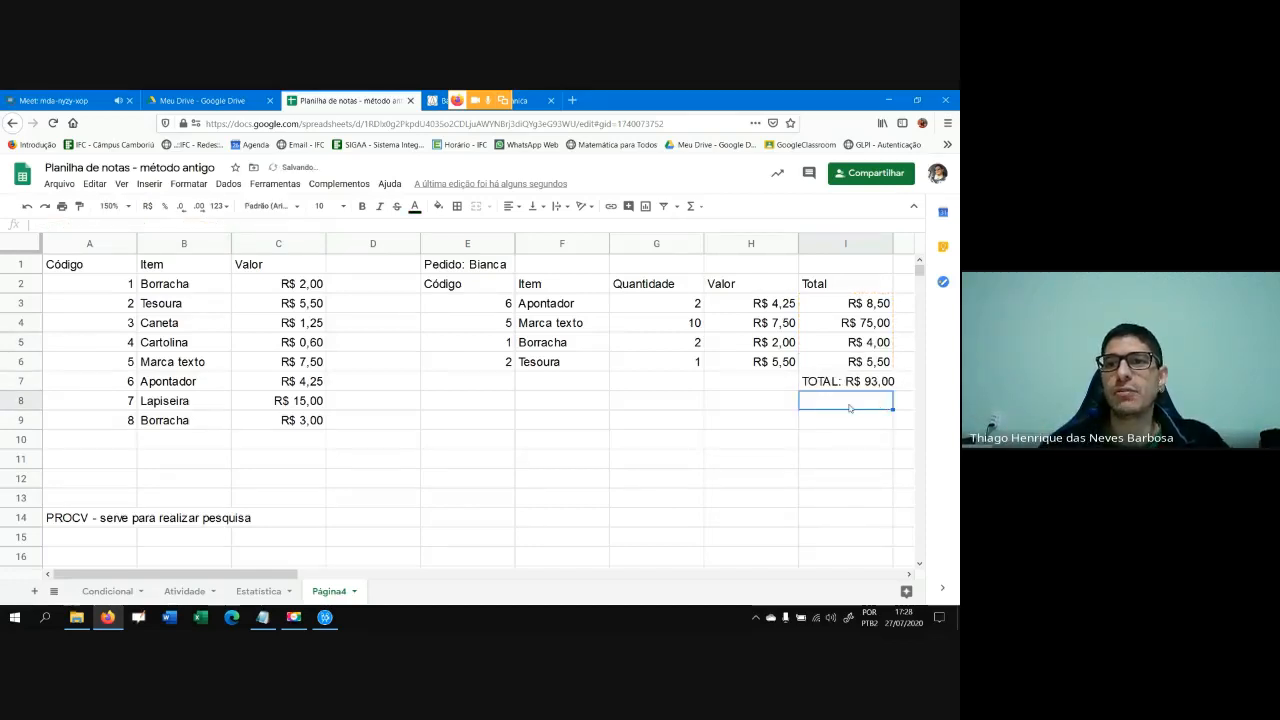
Make the labelled order total in I7 bold
left_click(842, 386)
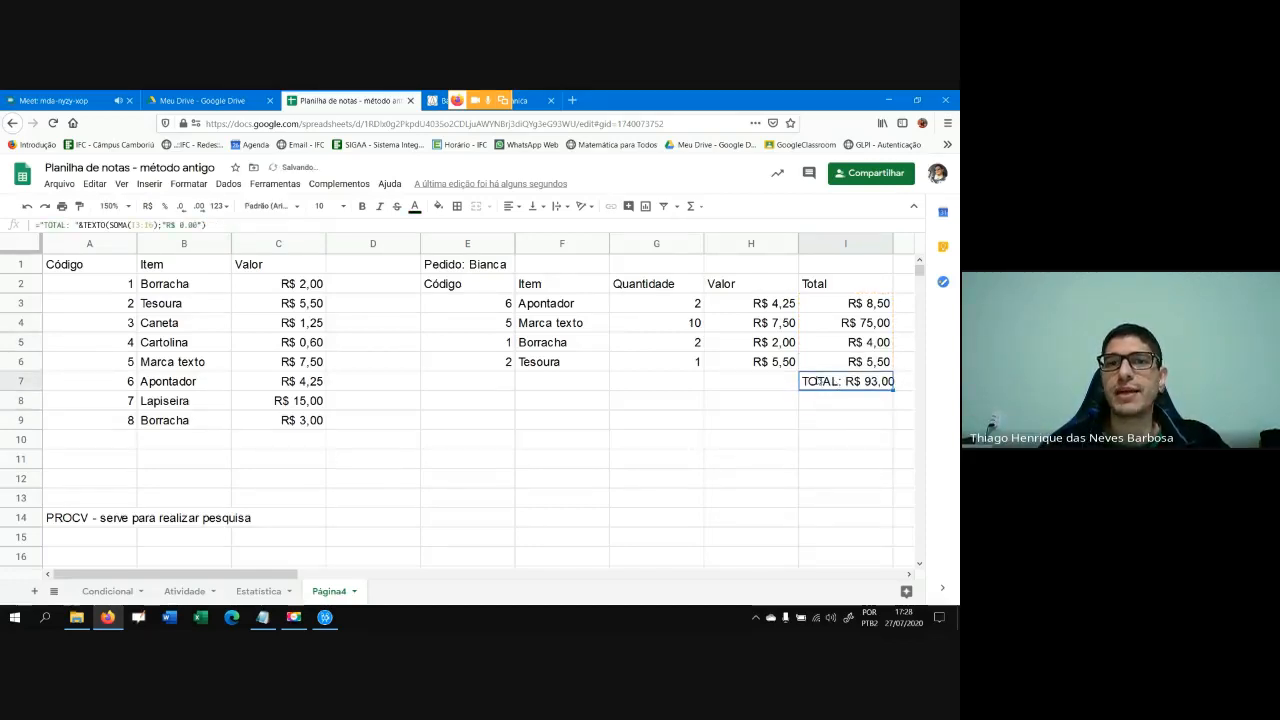
left_click(362, 207)
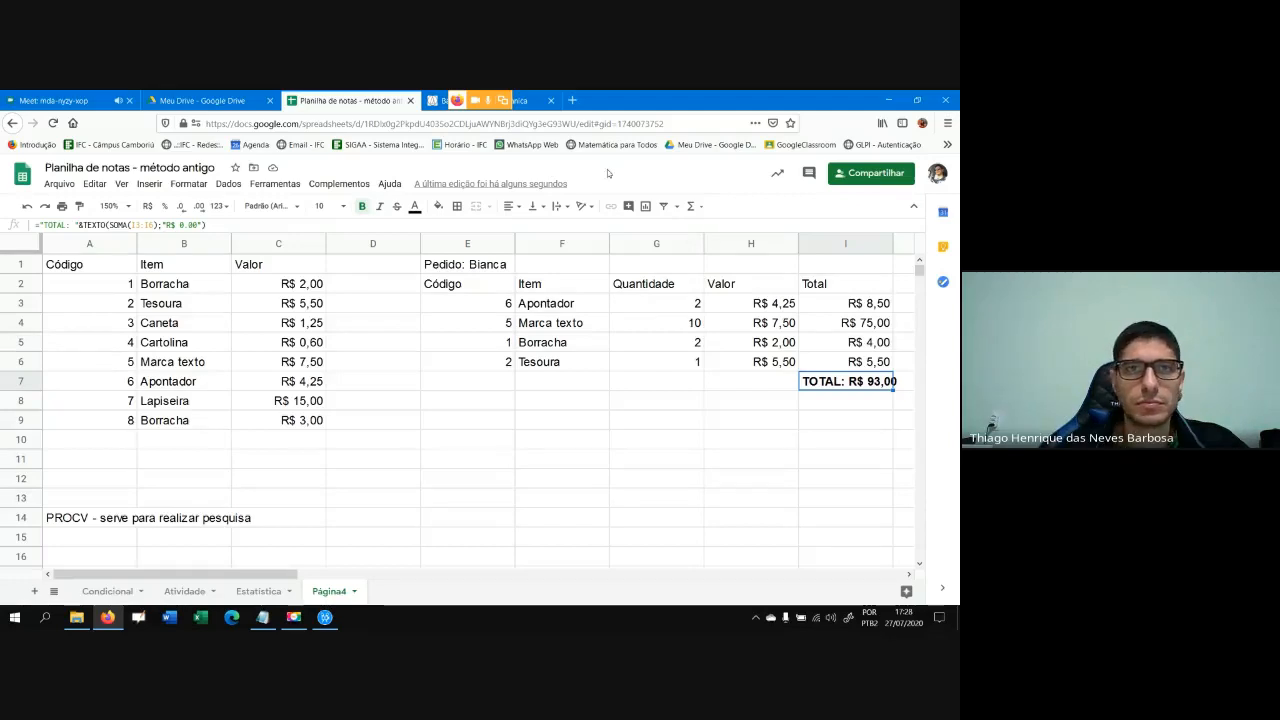
Check the Google Meet chat and inspect the PROCV formula in F3 of the spreadsheet
left_click(60, 100)
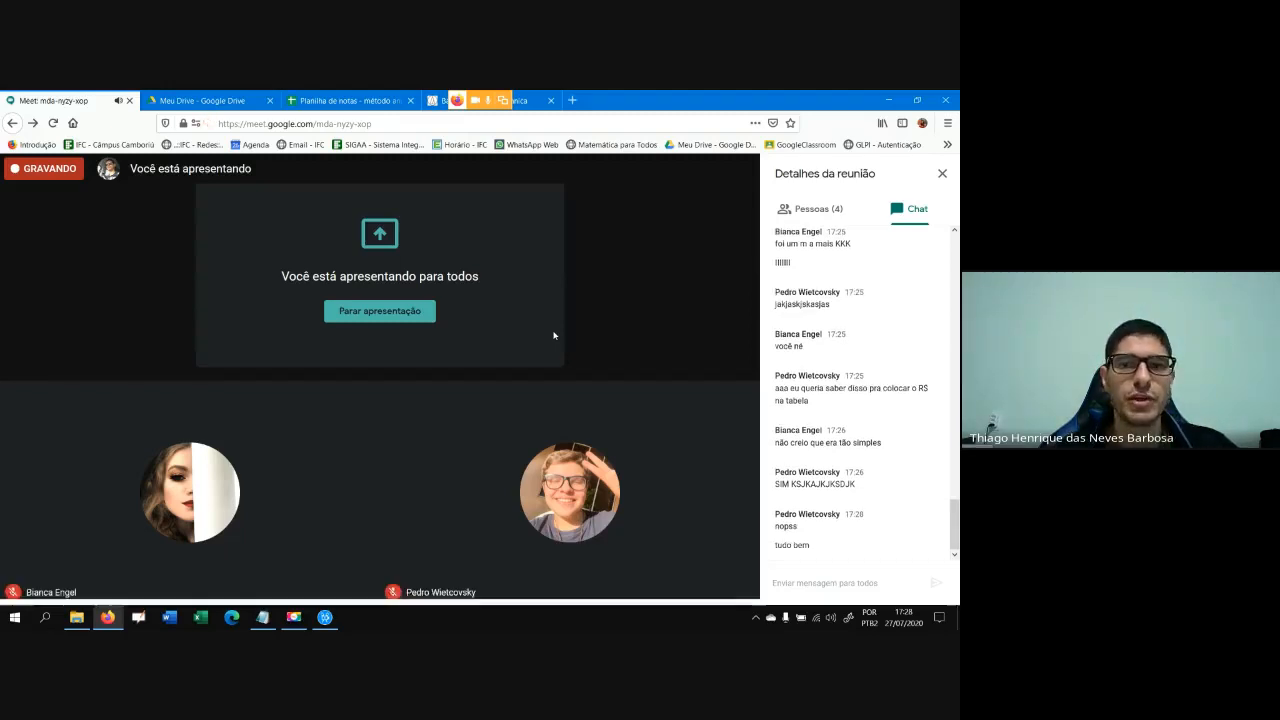
left_click(345, 100)
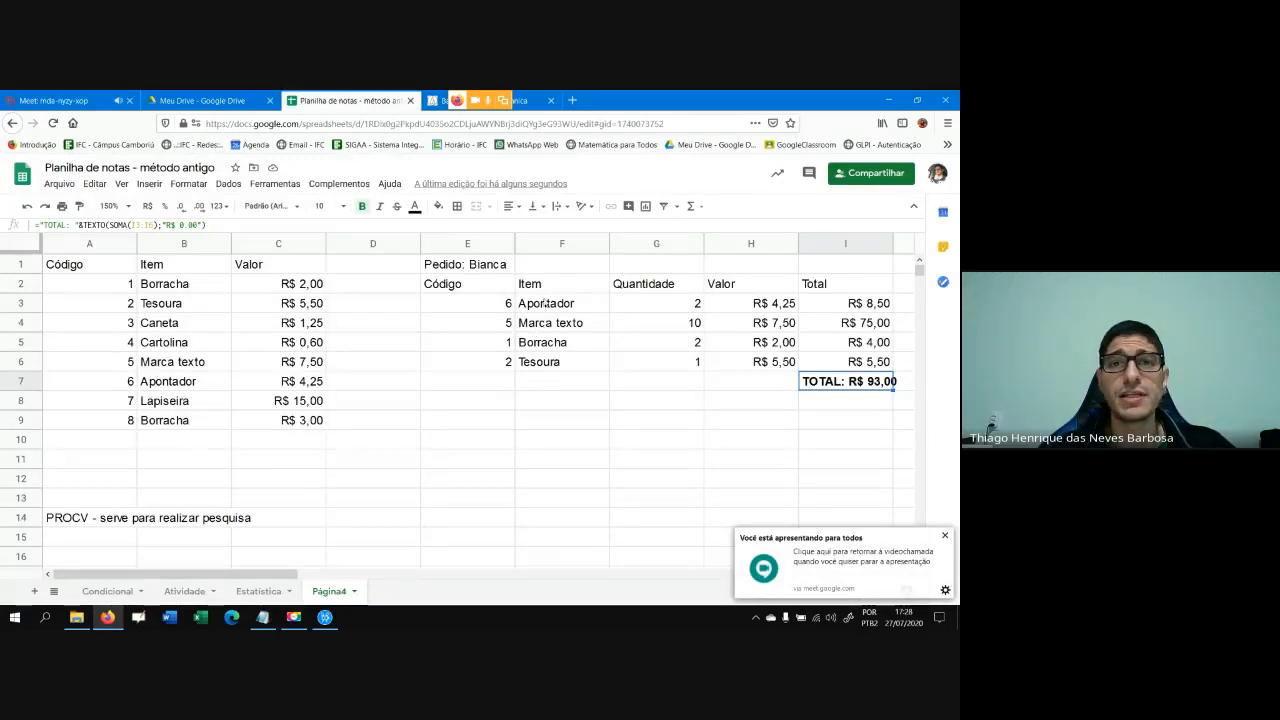
double_click(522, 308)
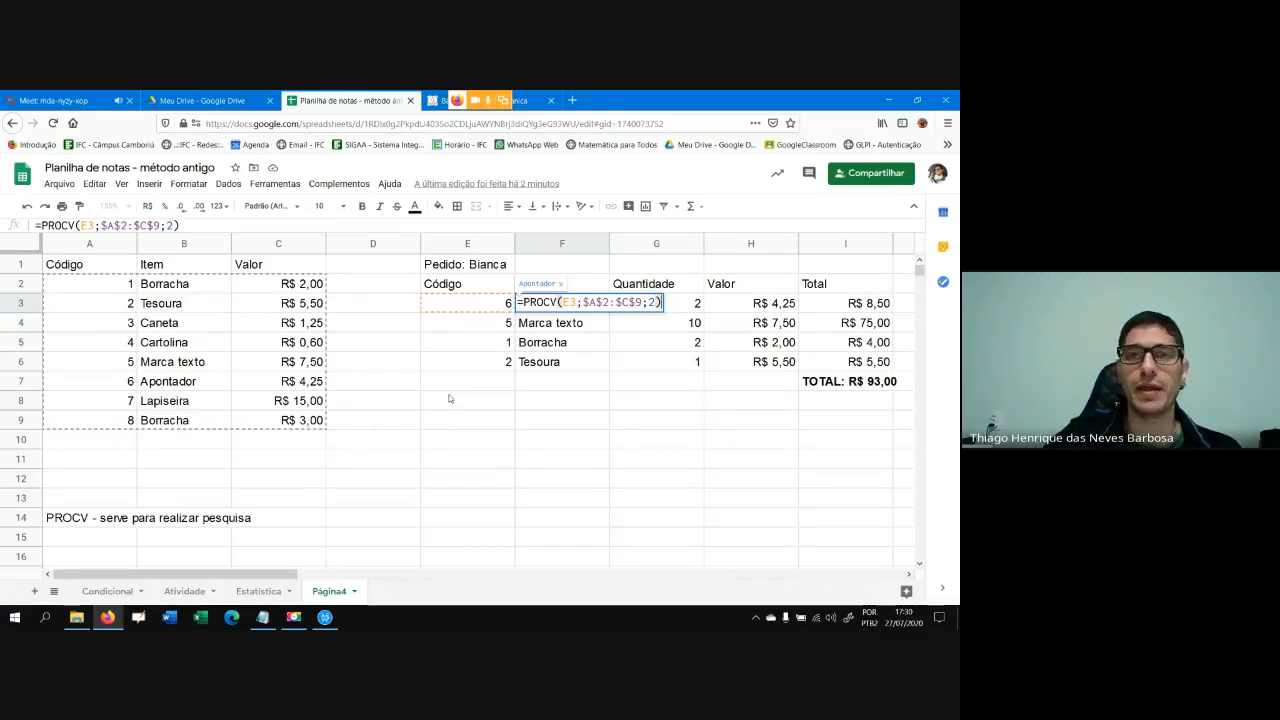
key("Return")
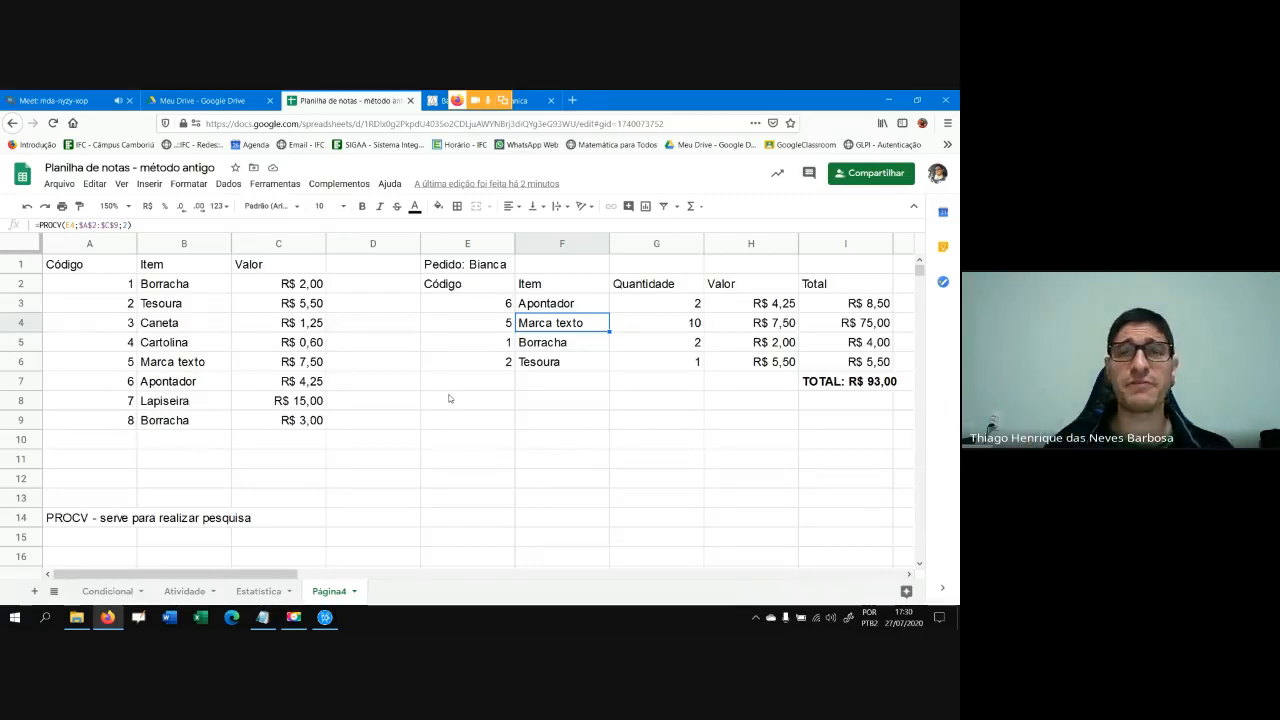
Set the Marca texto quantity in G4 to 5 and the item code in E5 to 7
left_click(498, 328)
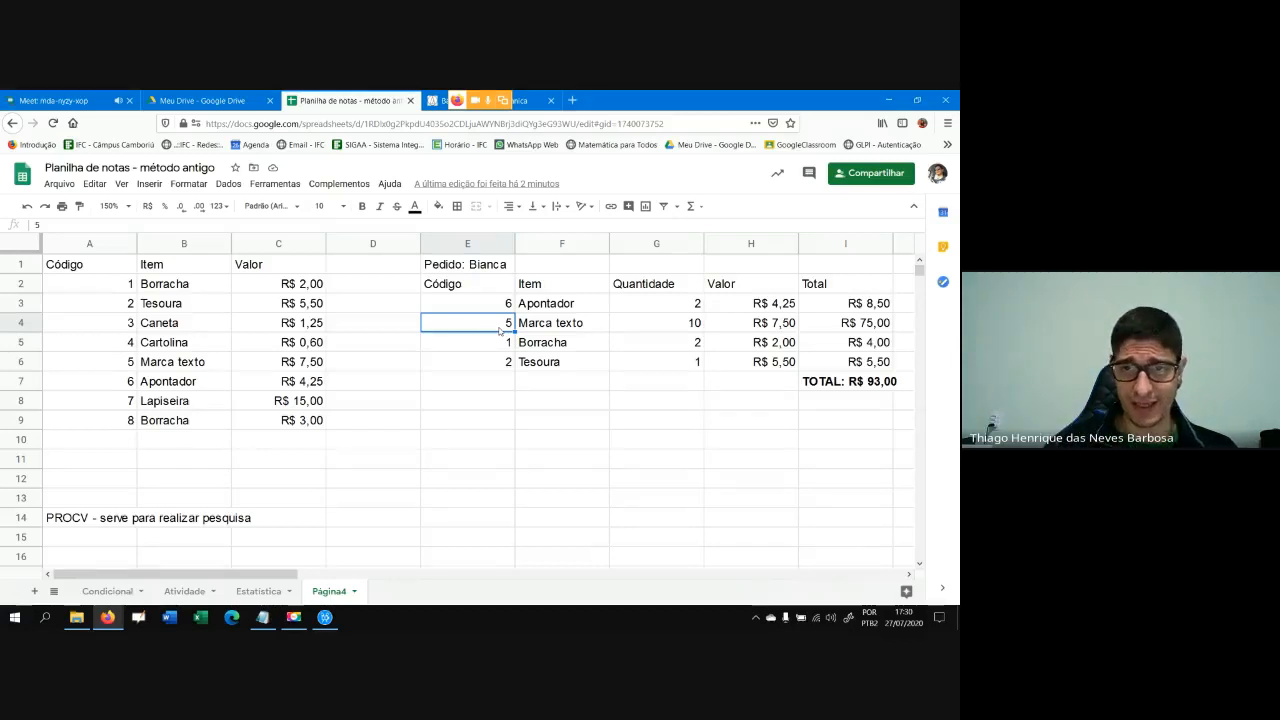
left_click(670, 324)
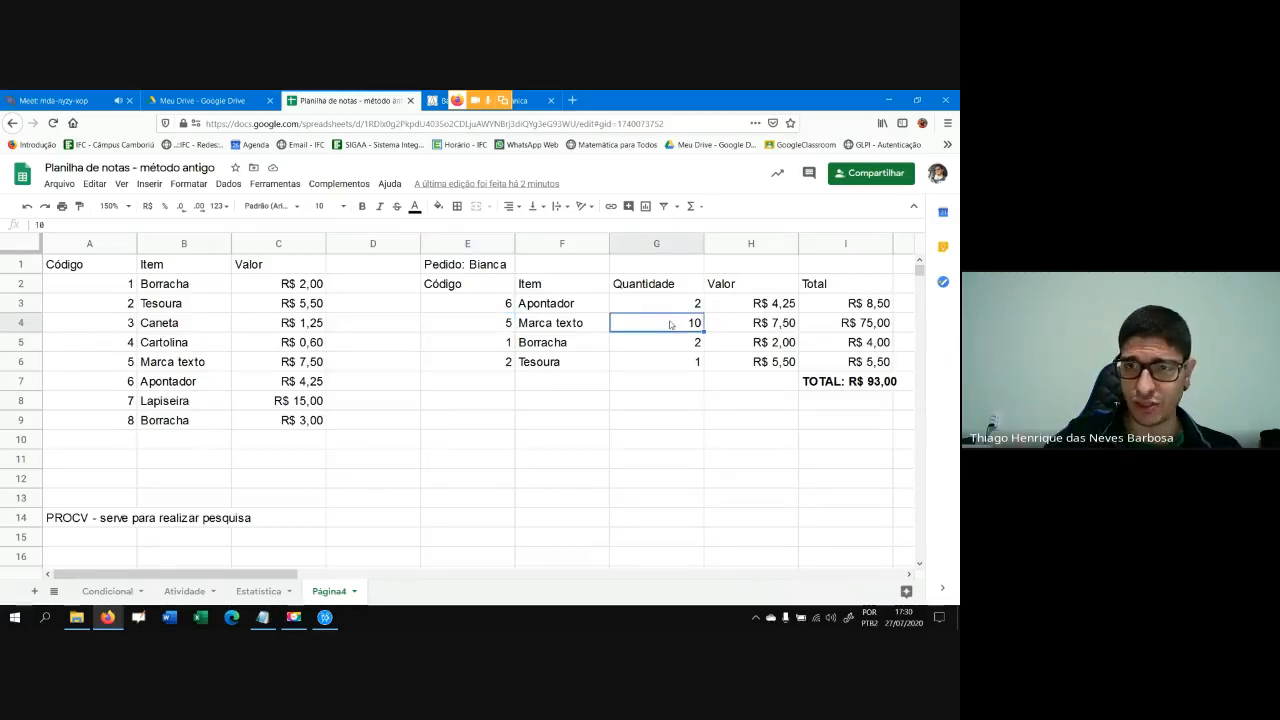
type("5")
key("Return")
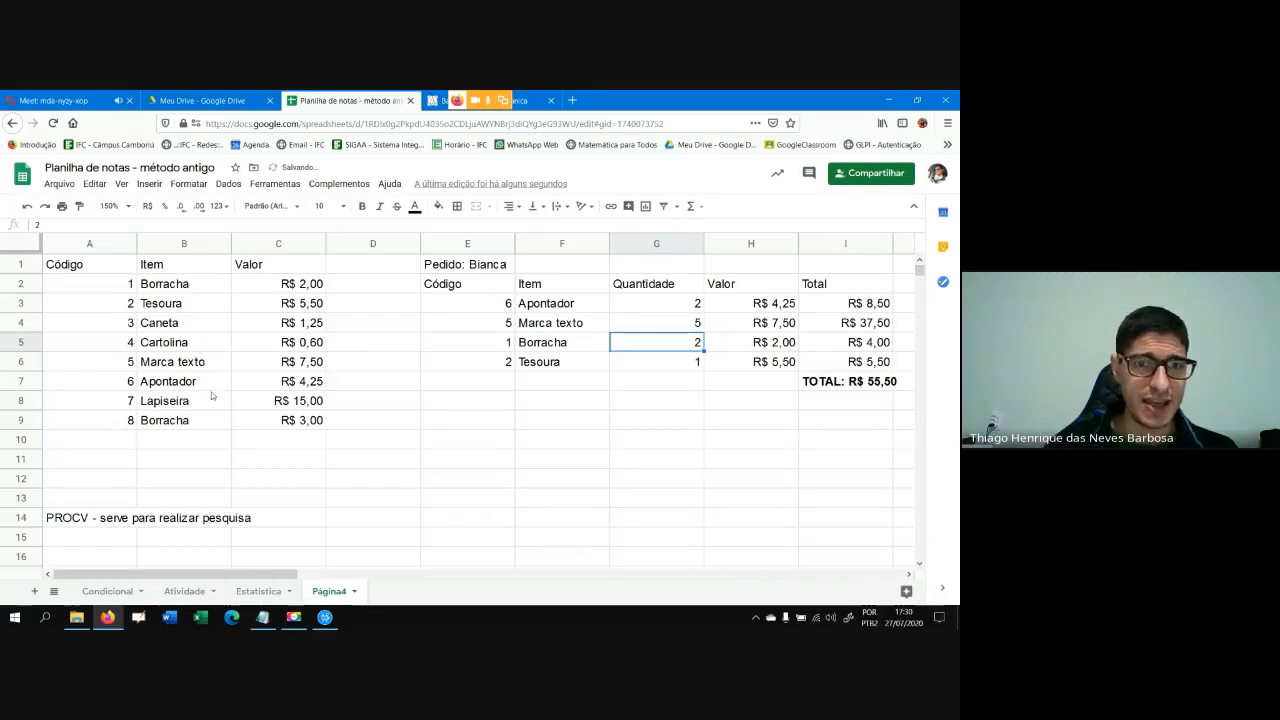
left_click(492, 342)
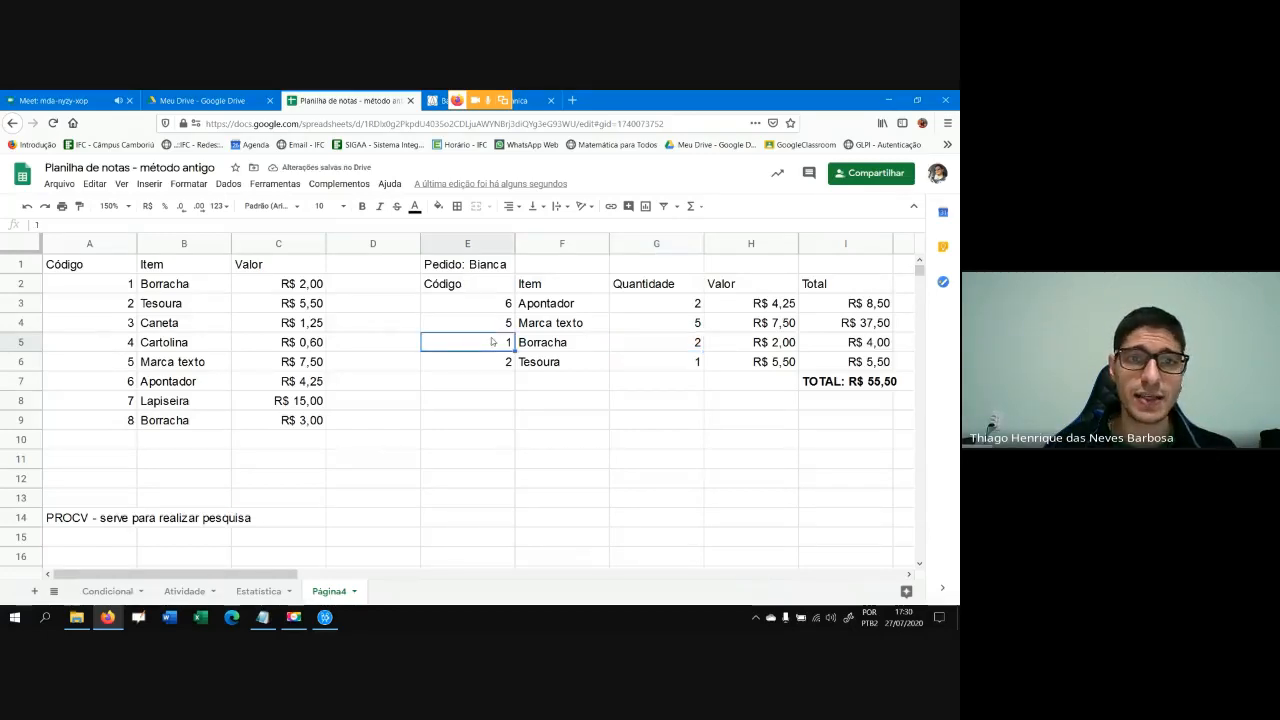
type("7")
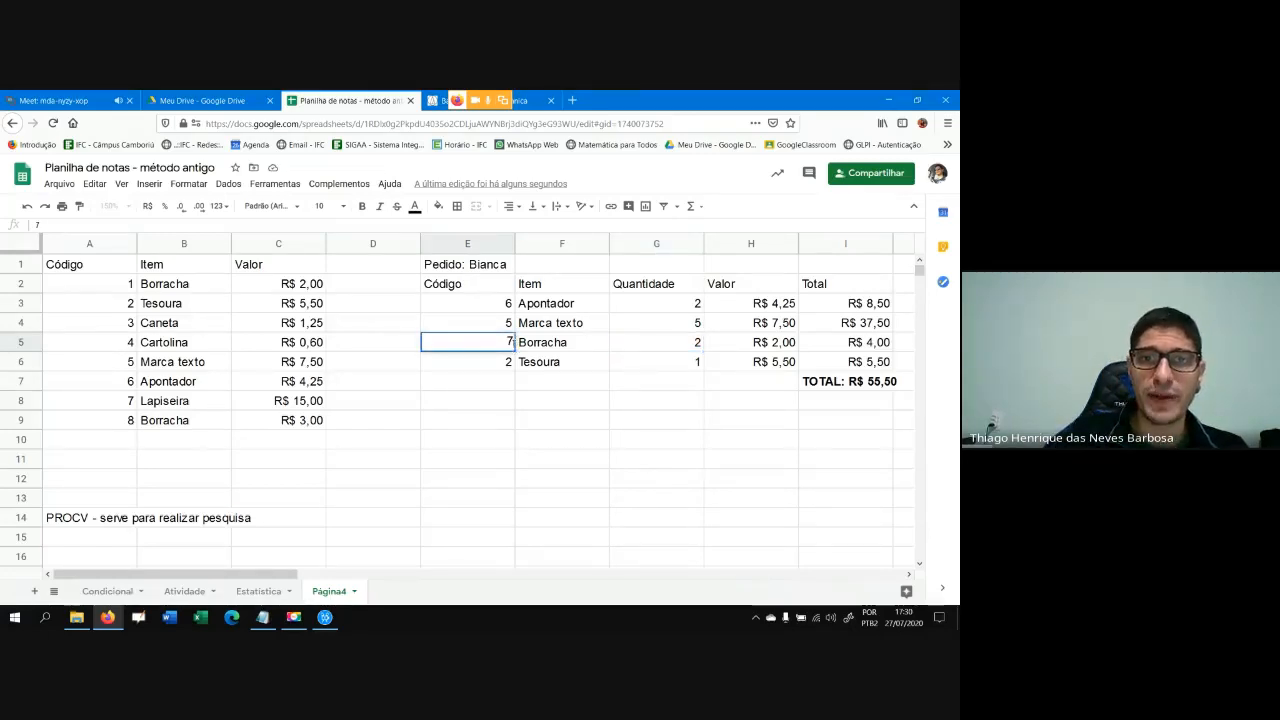
key("Return")
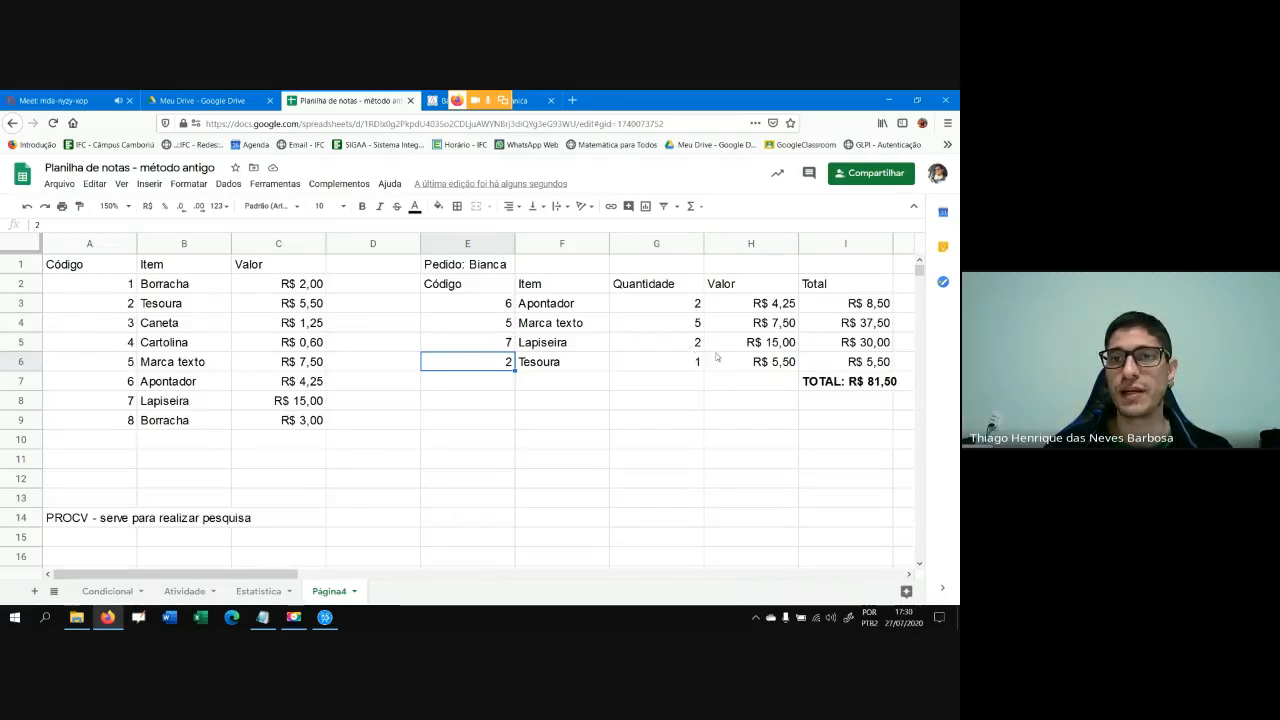
Review the looked-up item names in F3:F6, the prices in H3:H6 and the item totals in I3:I6
left_click(500, 344)
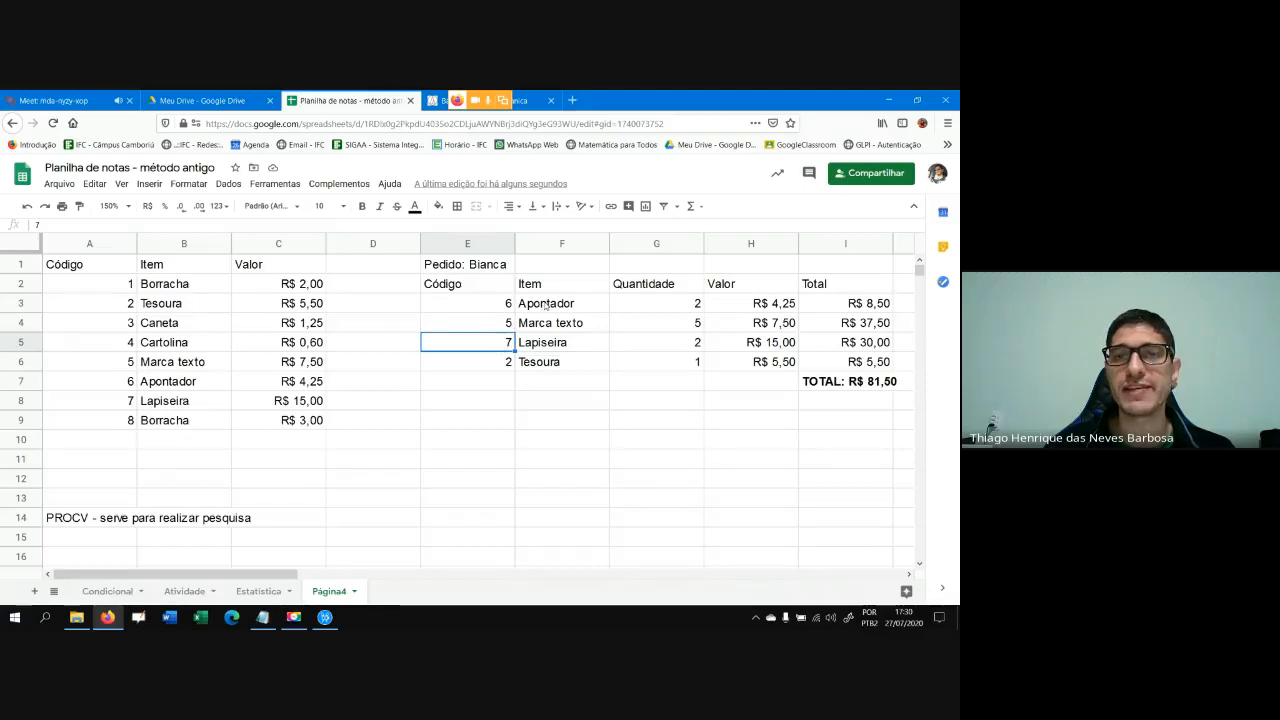
left_click_drag(545, 305, 543, 364)
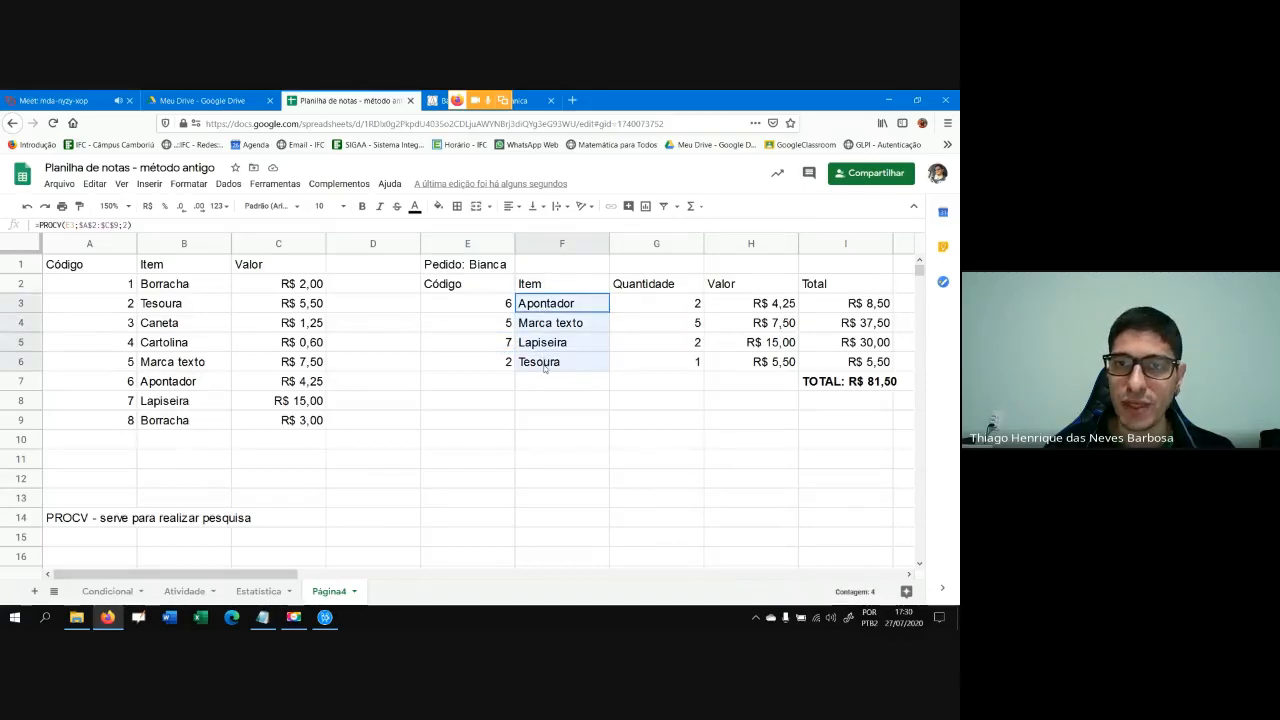
left_click_drag(757, 304, 757, 364)
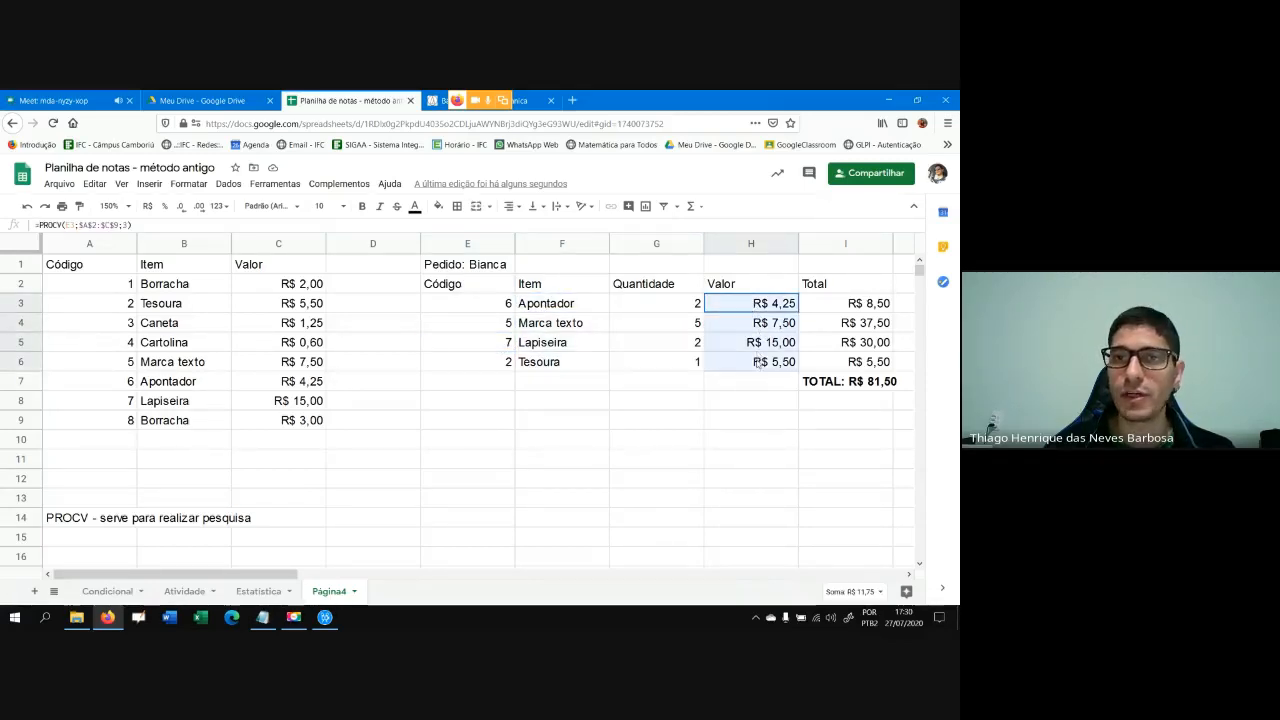
left_click_drag(550, 303, 553, 366)
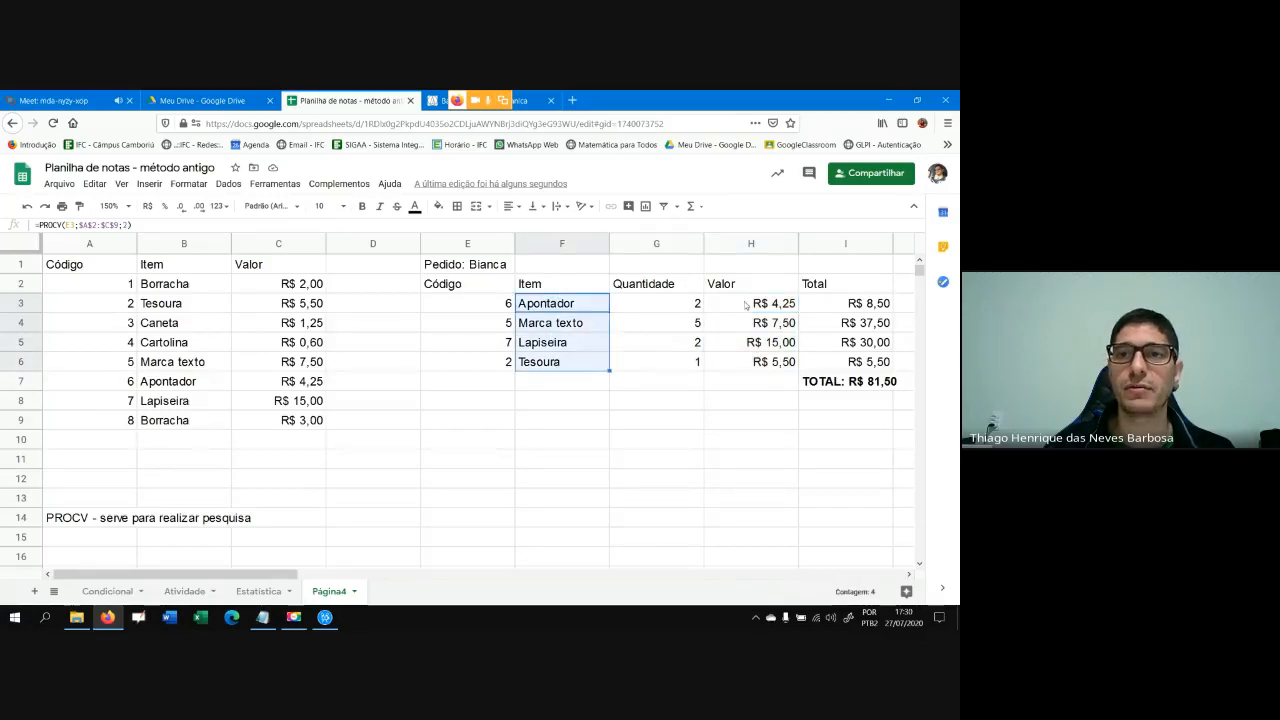
left_click_drag(752, 304, 745, 362)
left_click(633, 446)
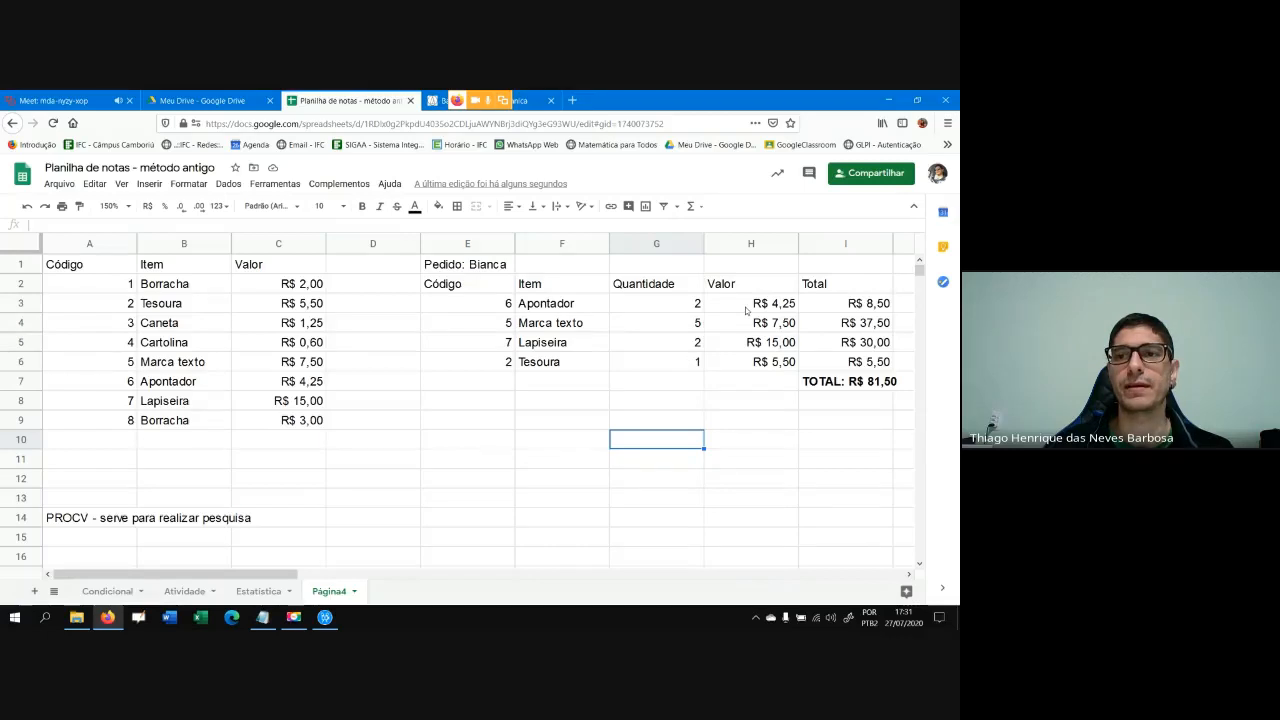
left_click_drag(829, 303, 832, 369)
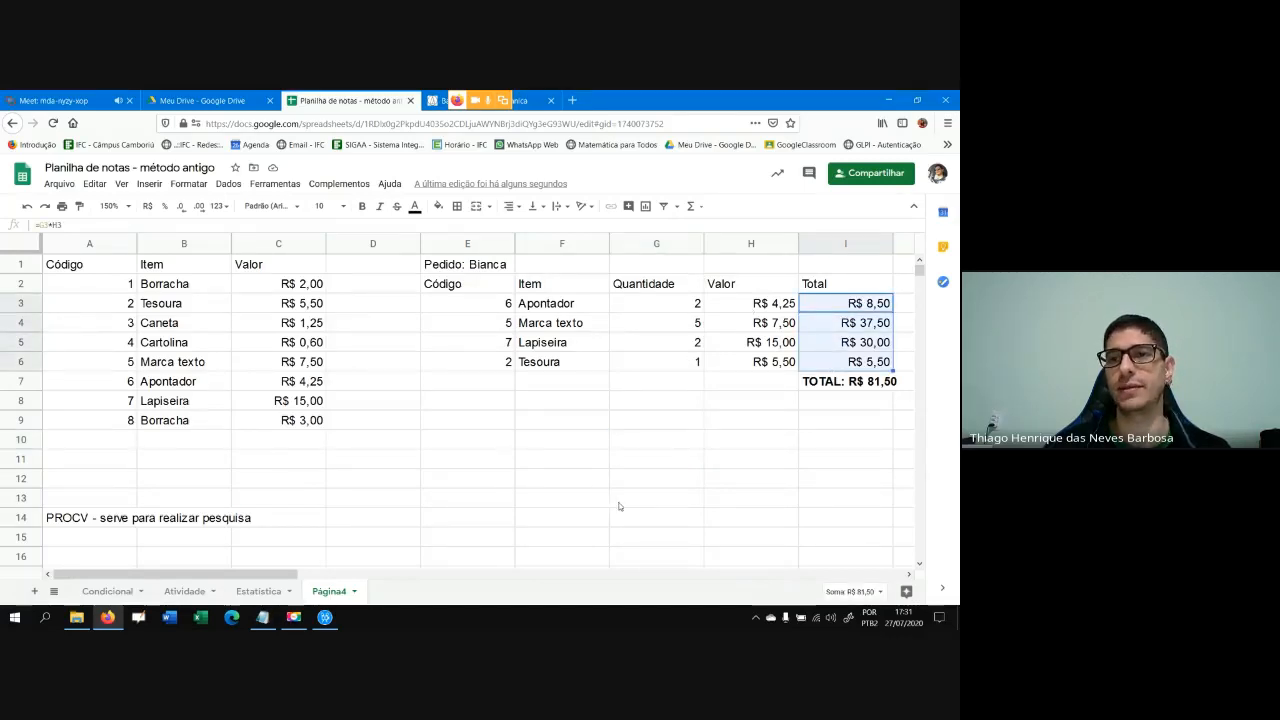
left_click(618, 508)
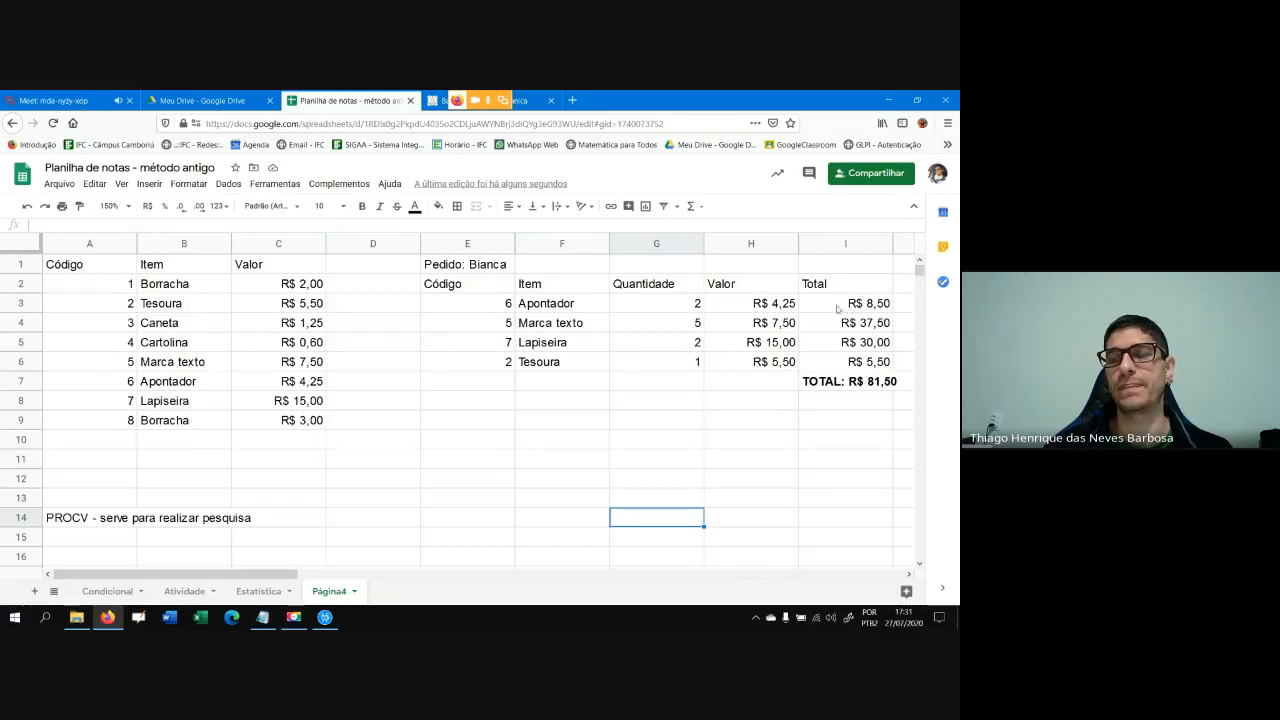
Sort the order rows E3:I6 by column I in A → Z order, without a header row
left_click(462, 305)
left_click_drag(498, 305, 850, 362)
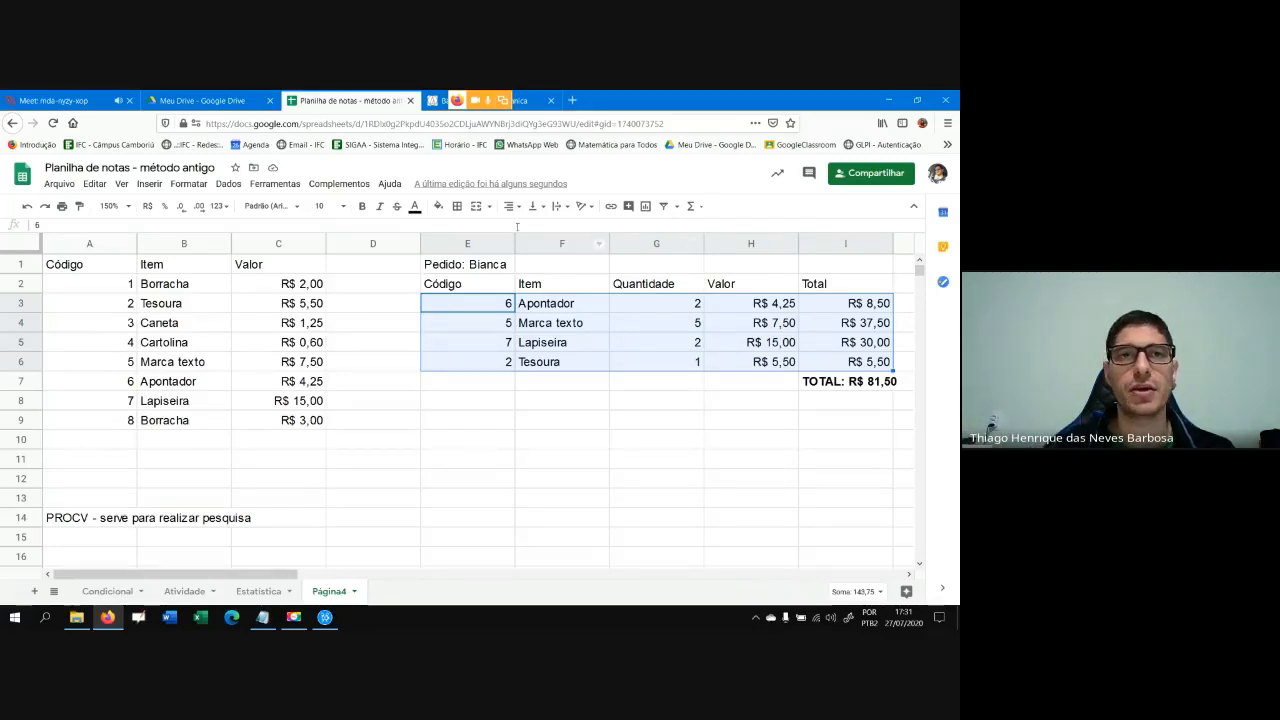
left_click(283, 188)
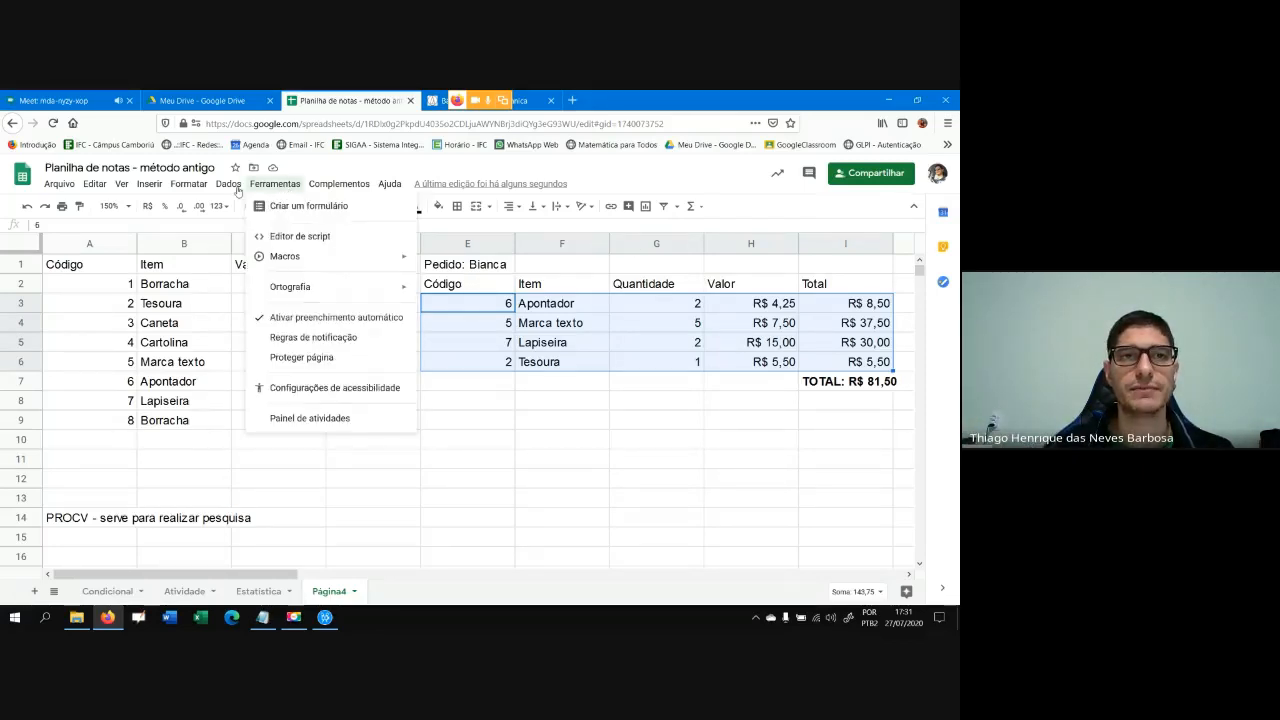
mouse_move(228, 190)
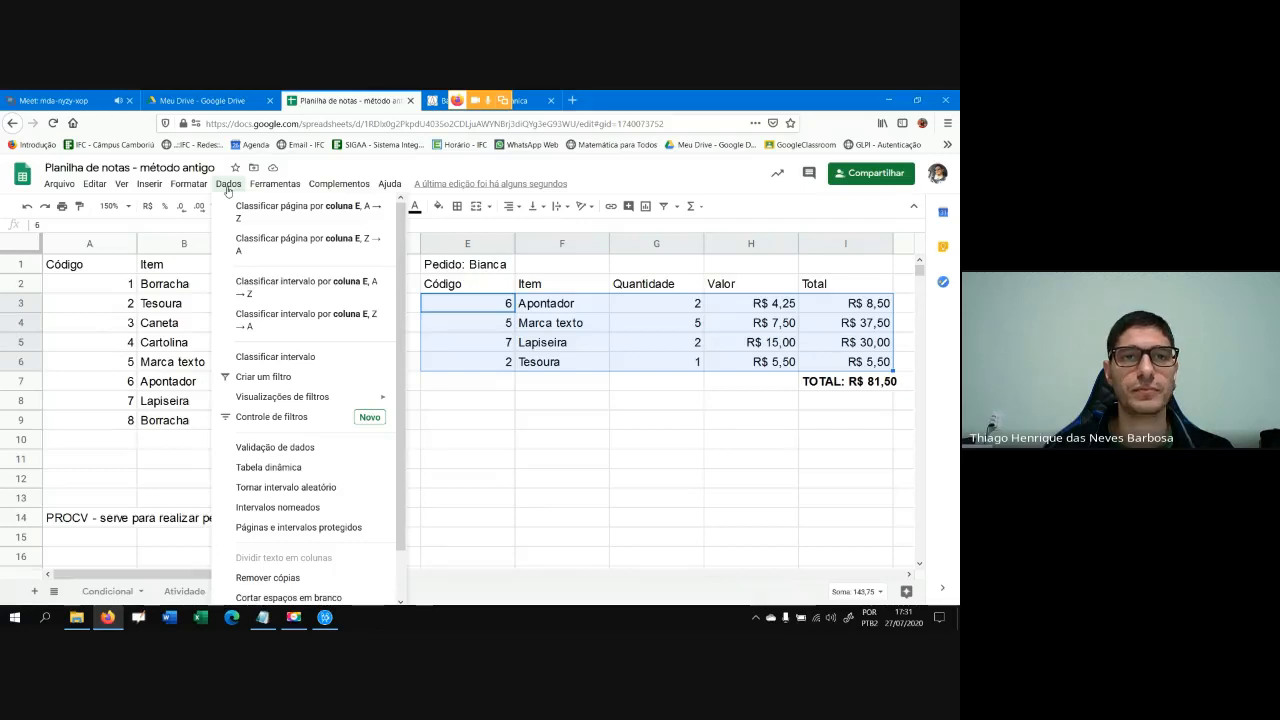
left_click(285, 357)
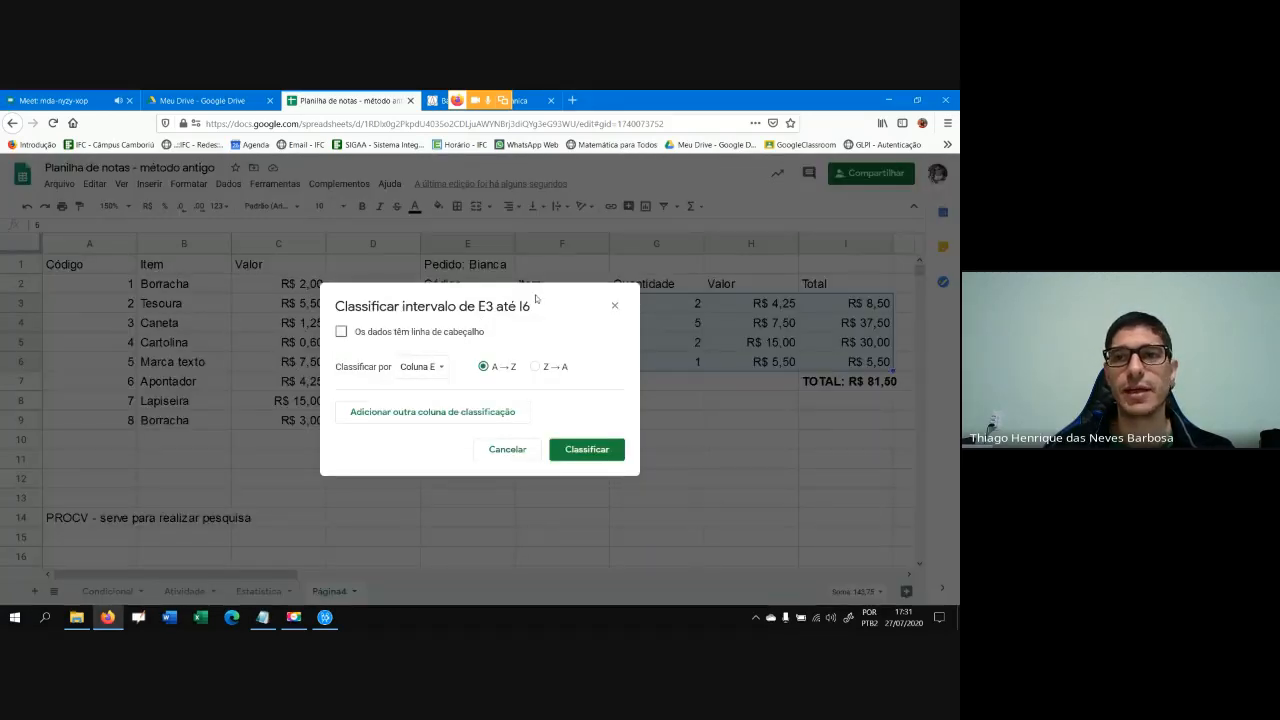
left_click_drag(535, 297, 742, 407)
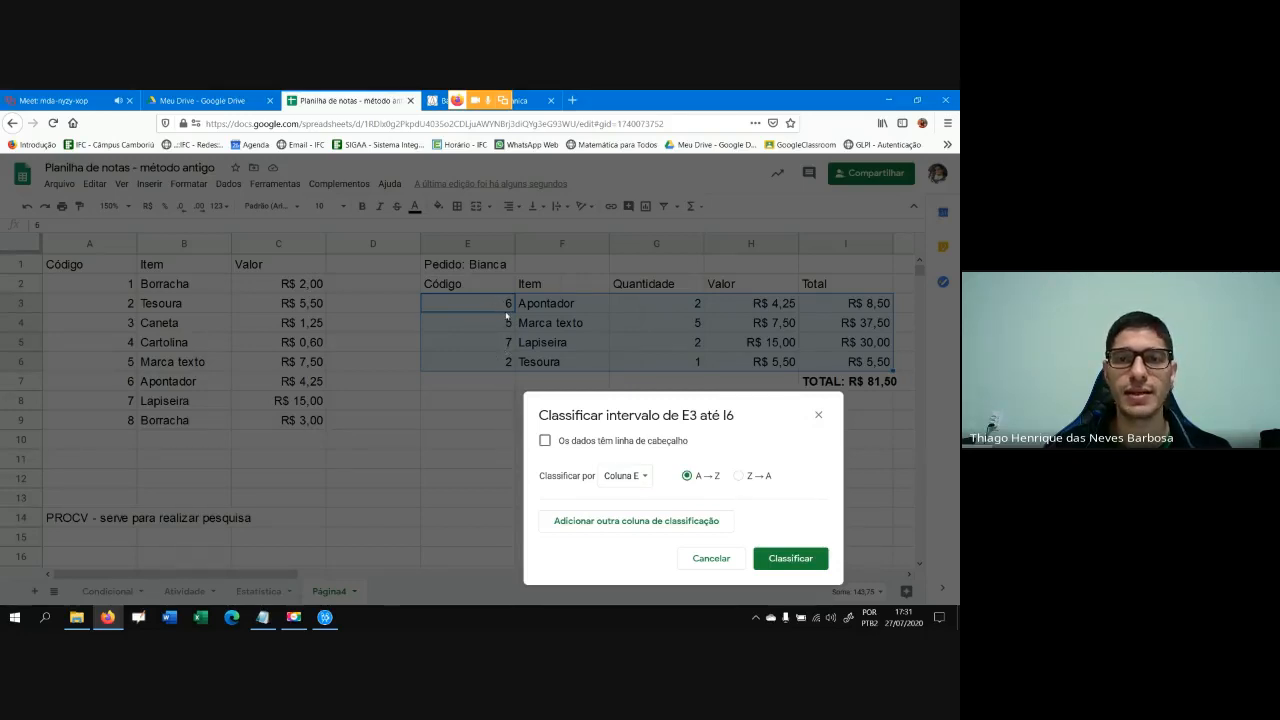
left_click(630, 475)
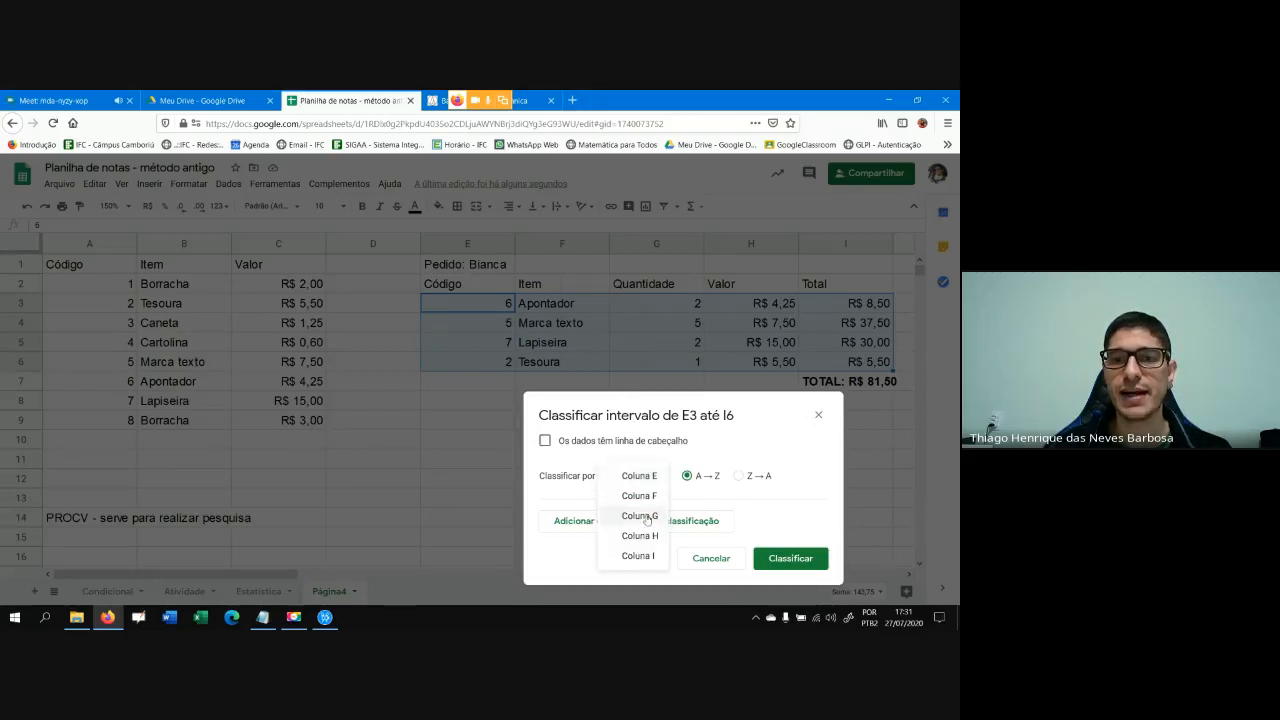
left_click(647, 557)
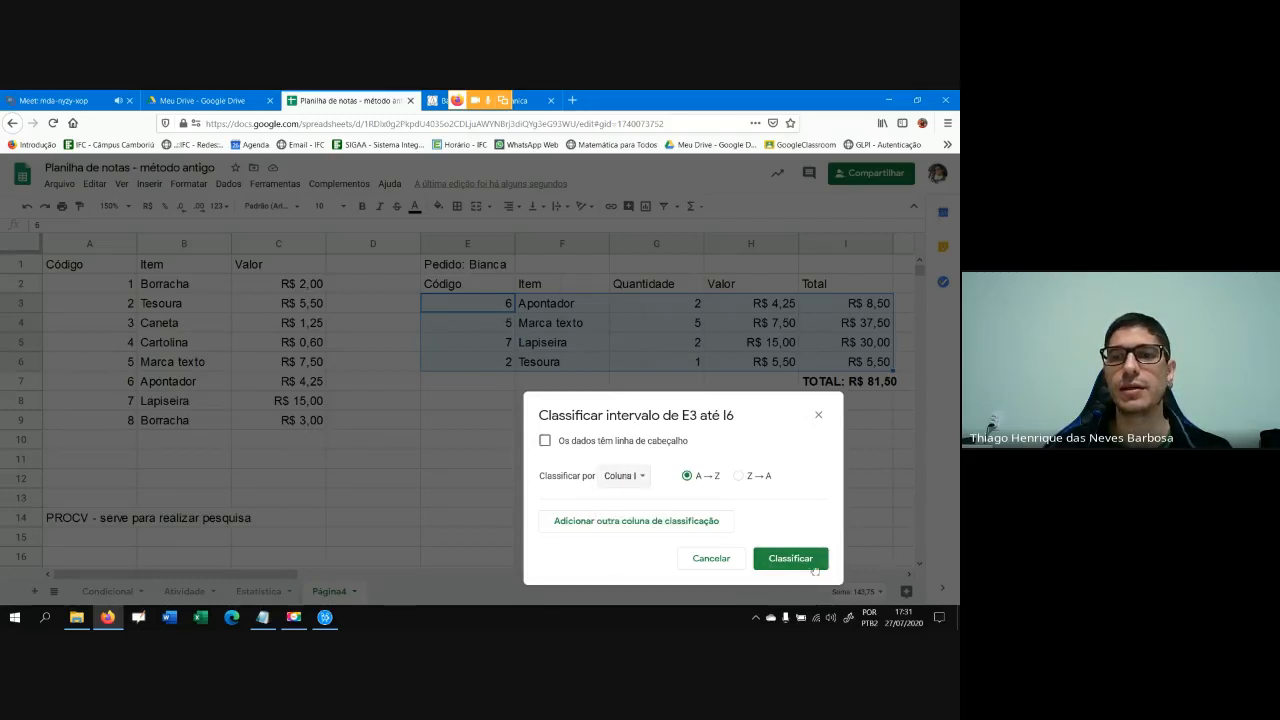
left_click(809, 566)
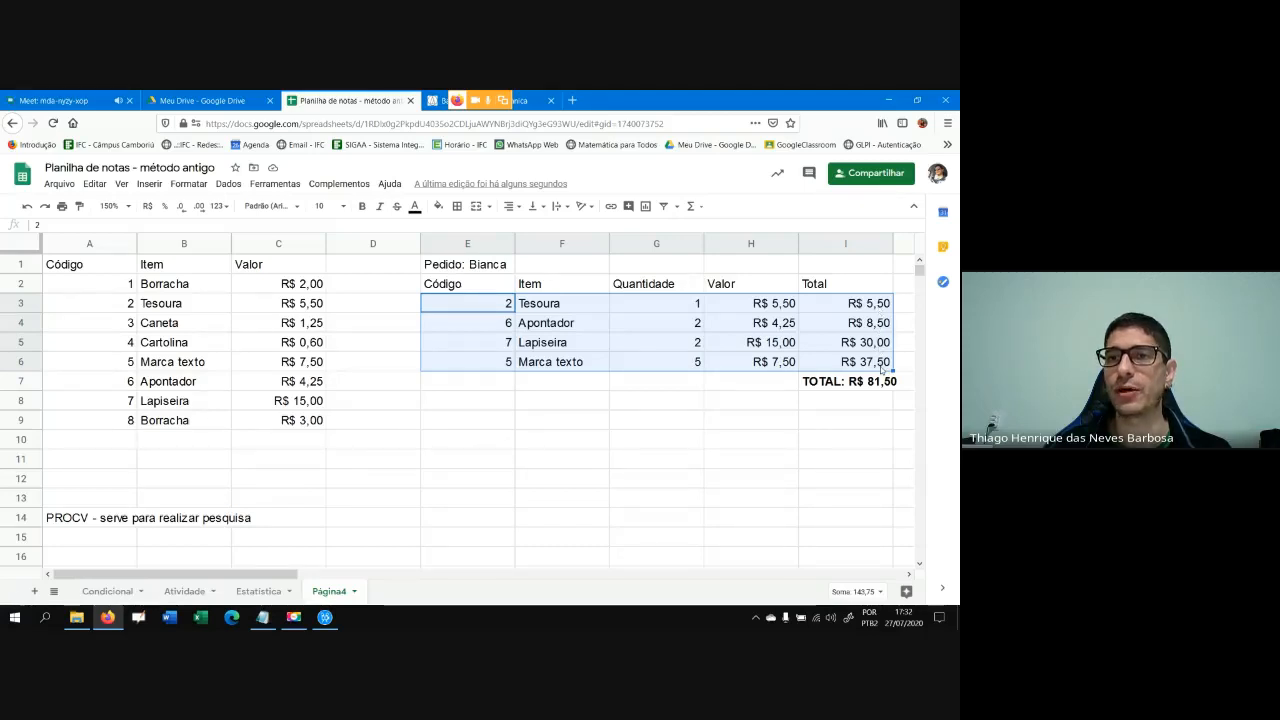
Sort the order rows E3:I6 by quantity in column G in Z → A order
left_click_drag(490, 303, 846, 363)
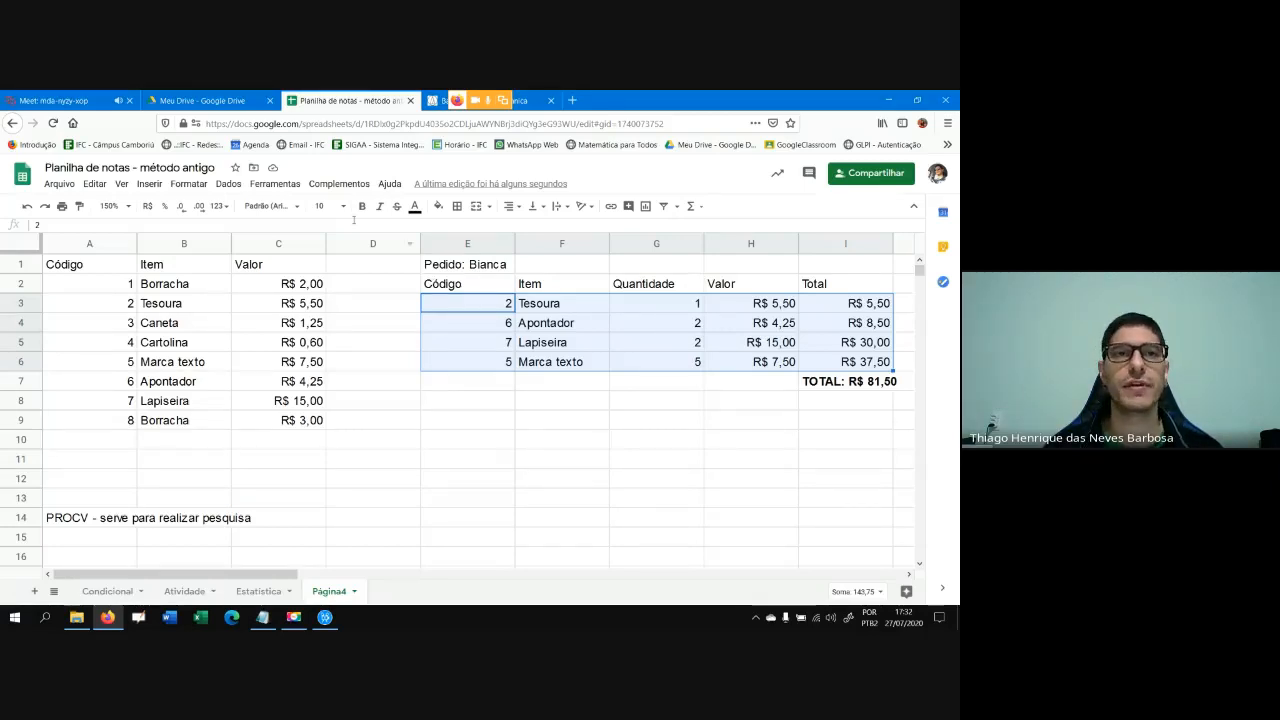
left_click(228, 184)
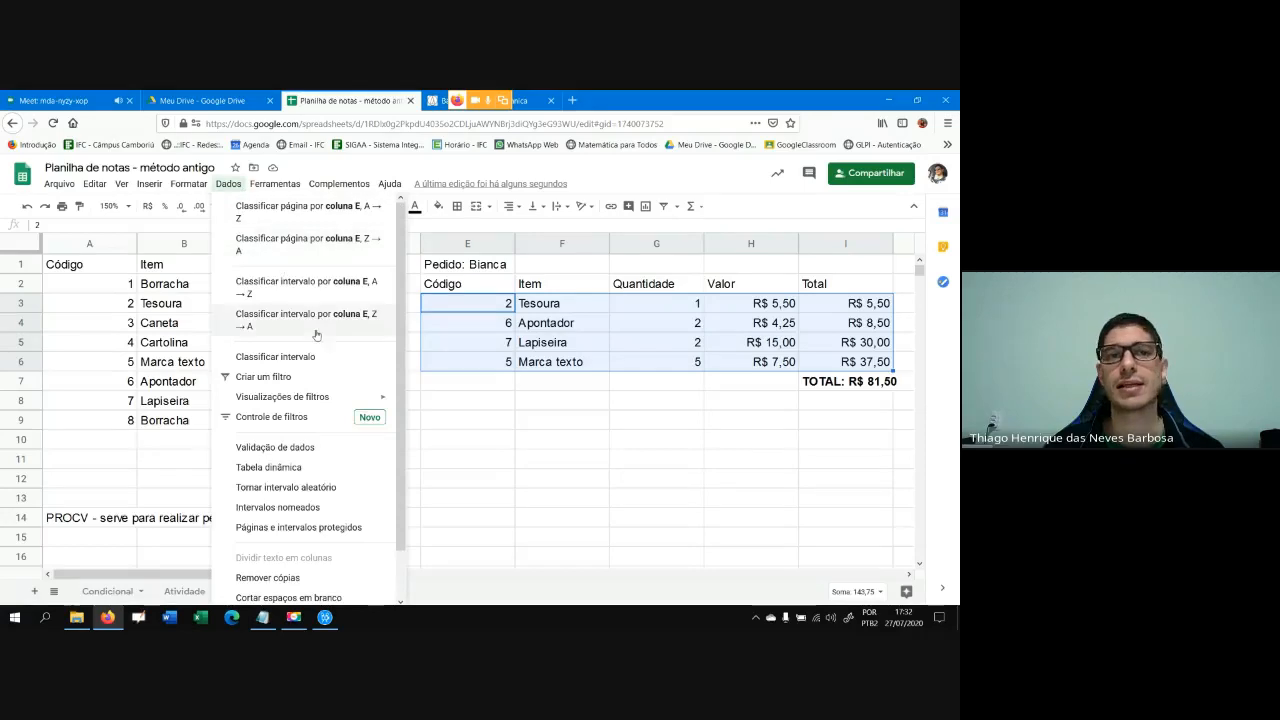
left_click(318, 358)
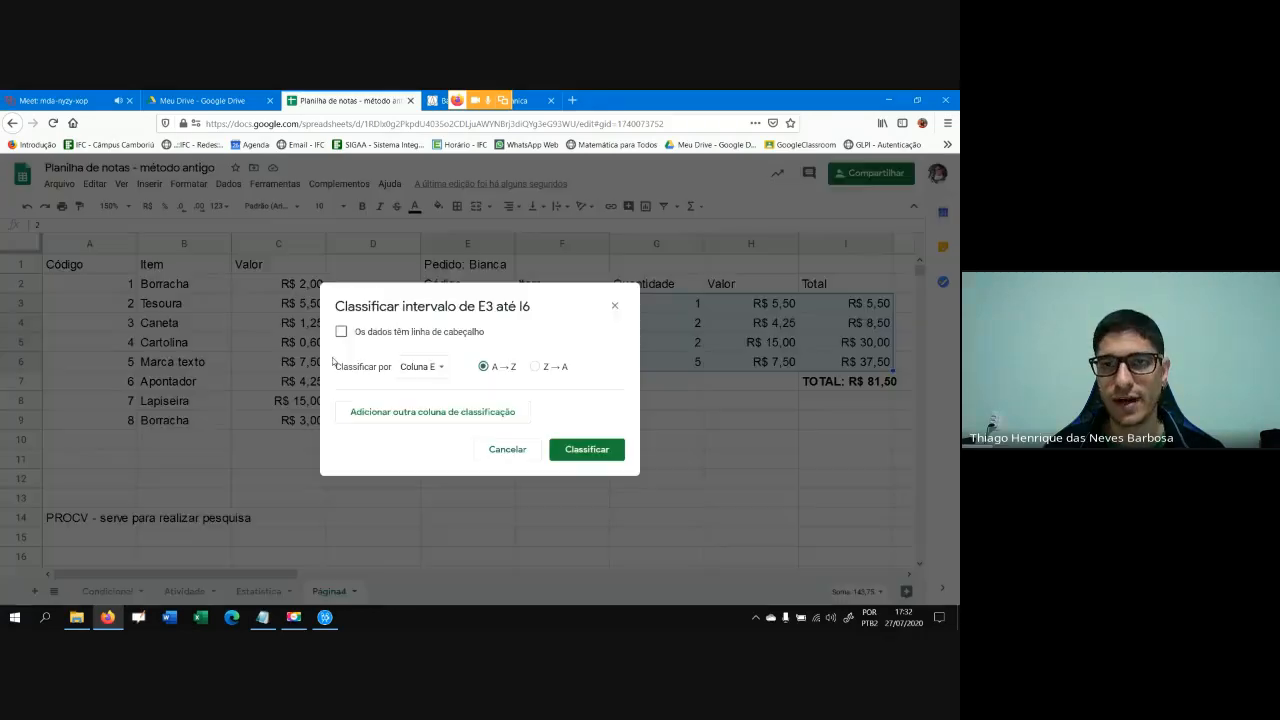
left_click(430, 368)
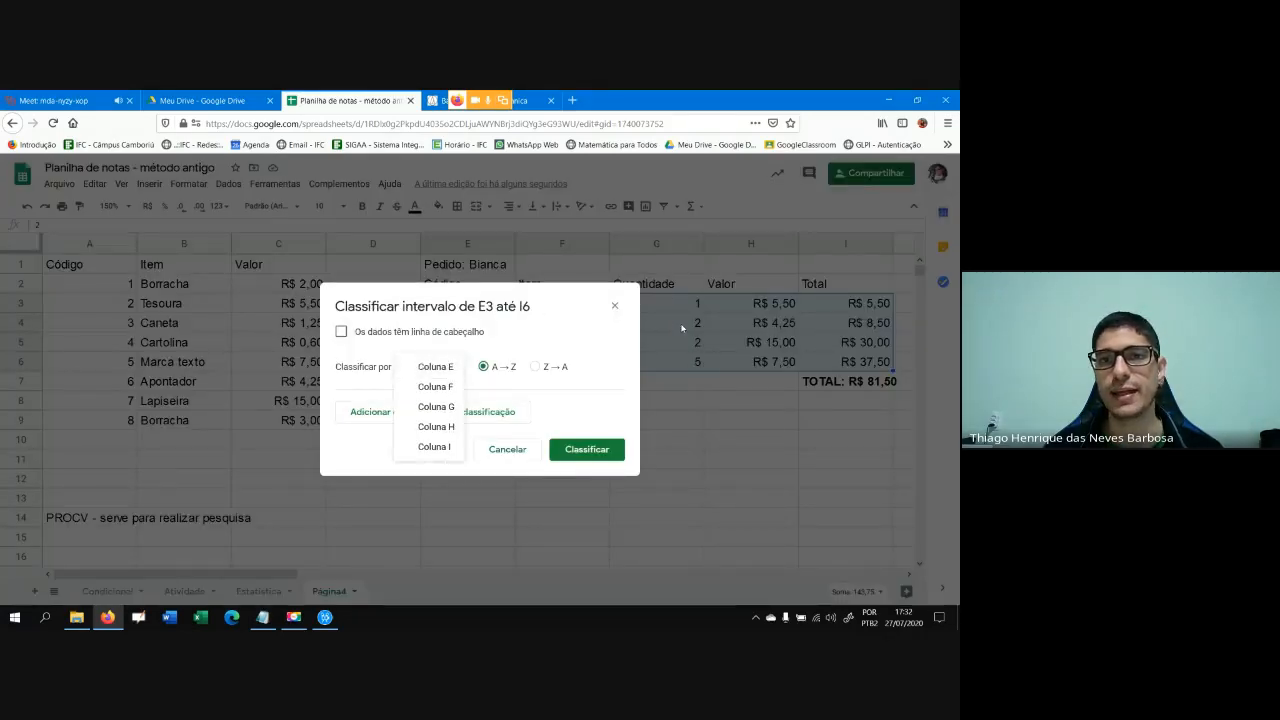
left_click(436, 406)
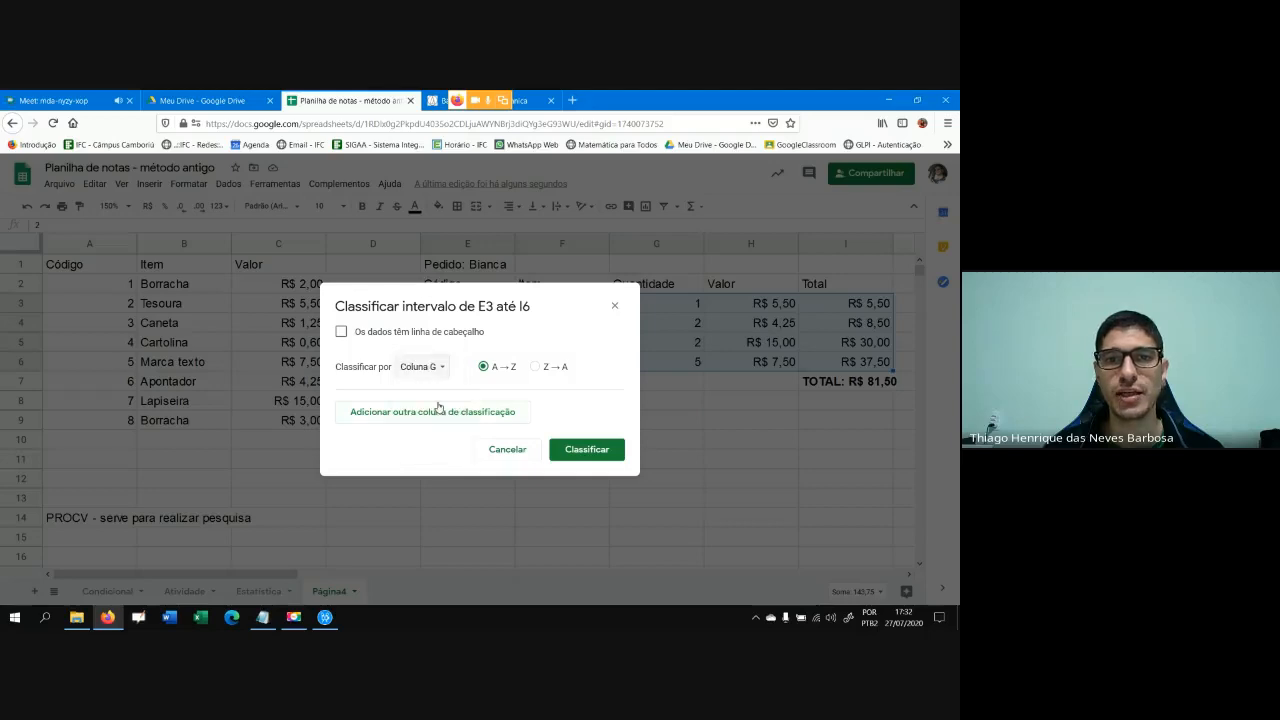
left_click(536, 367)
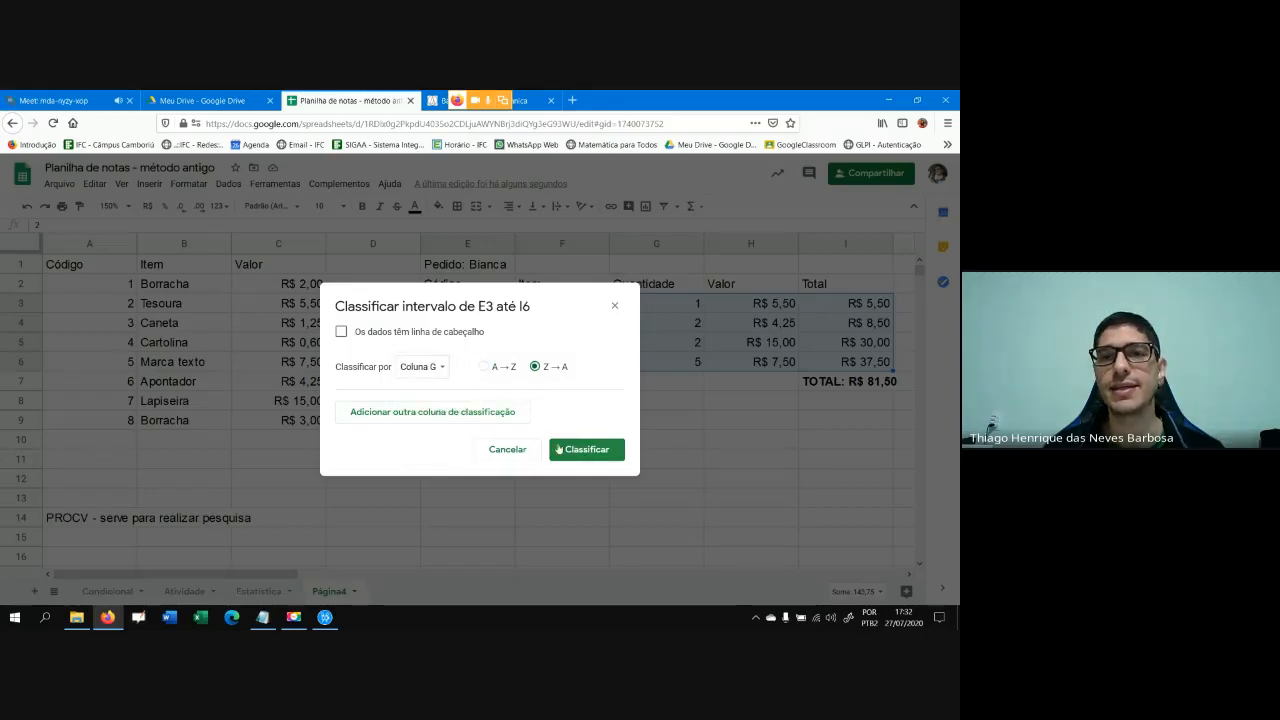
left_click(560, 449)
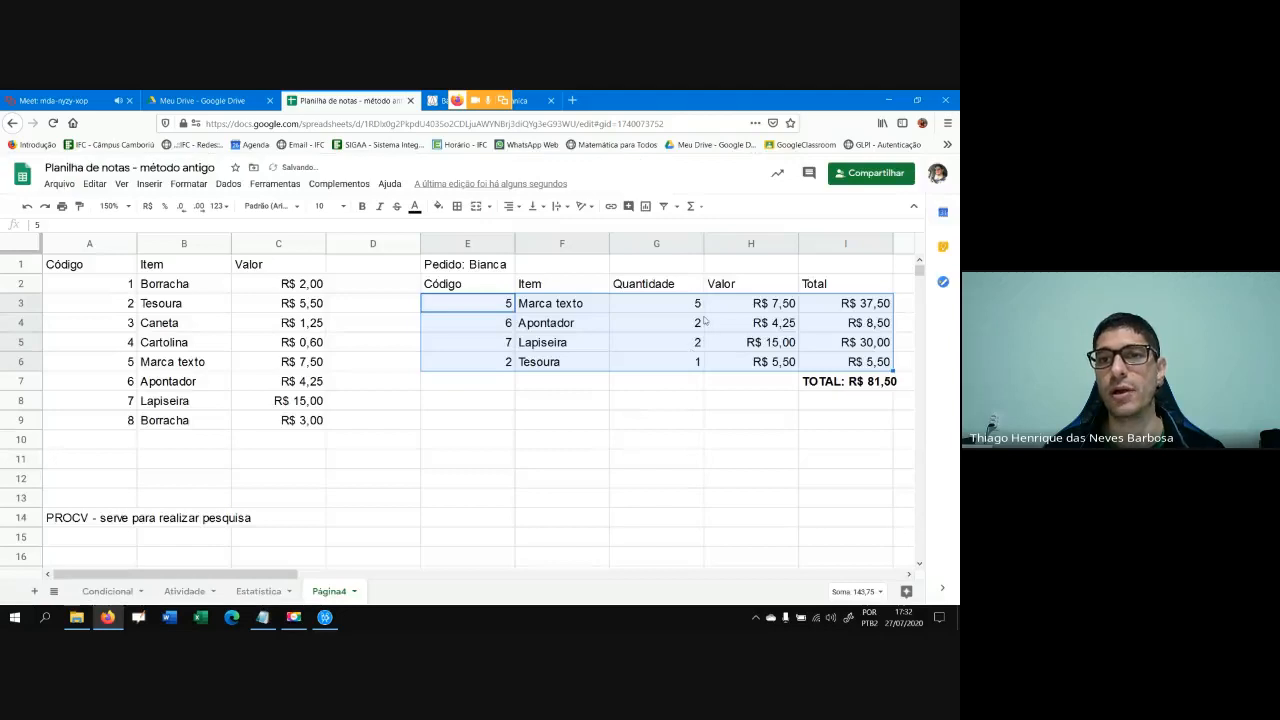
left_click(699, 310)
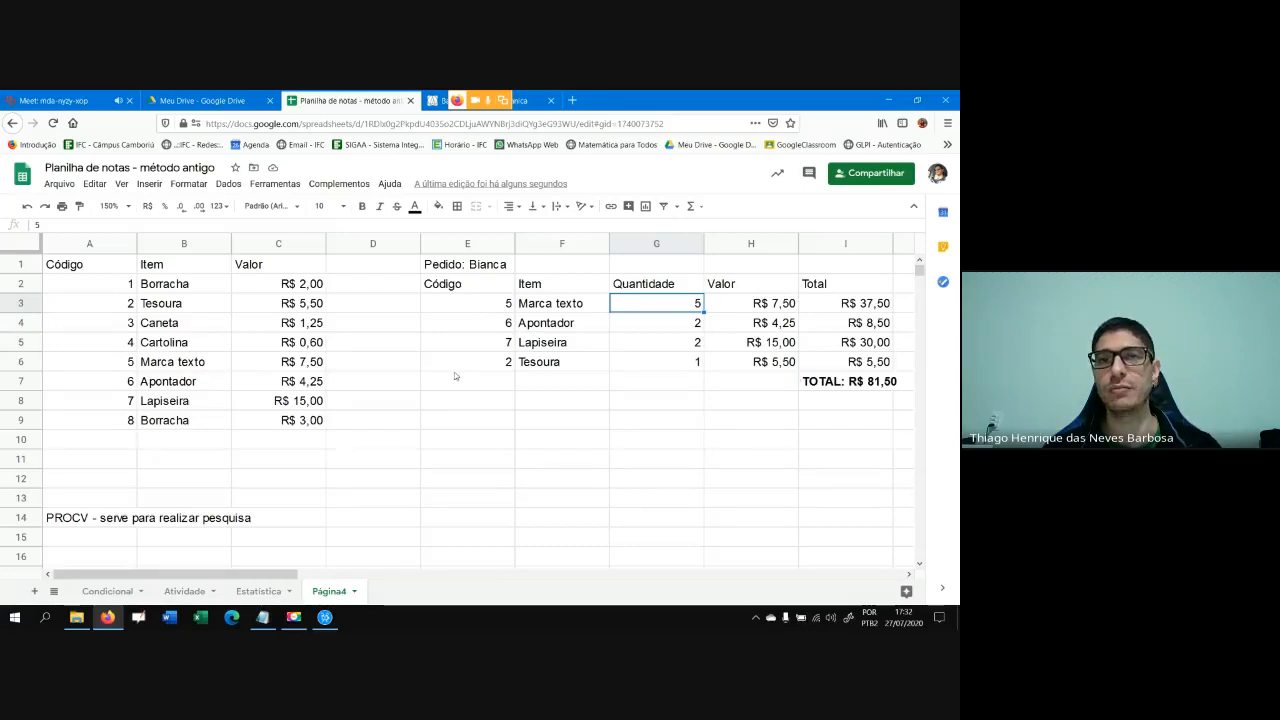
left_click_drag(473, 302, 850, 362)
left_click(745, 410)
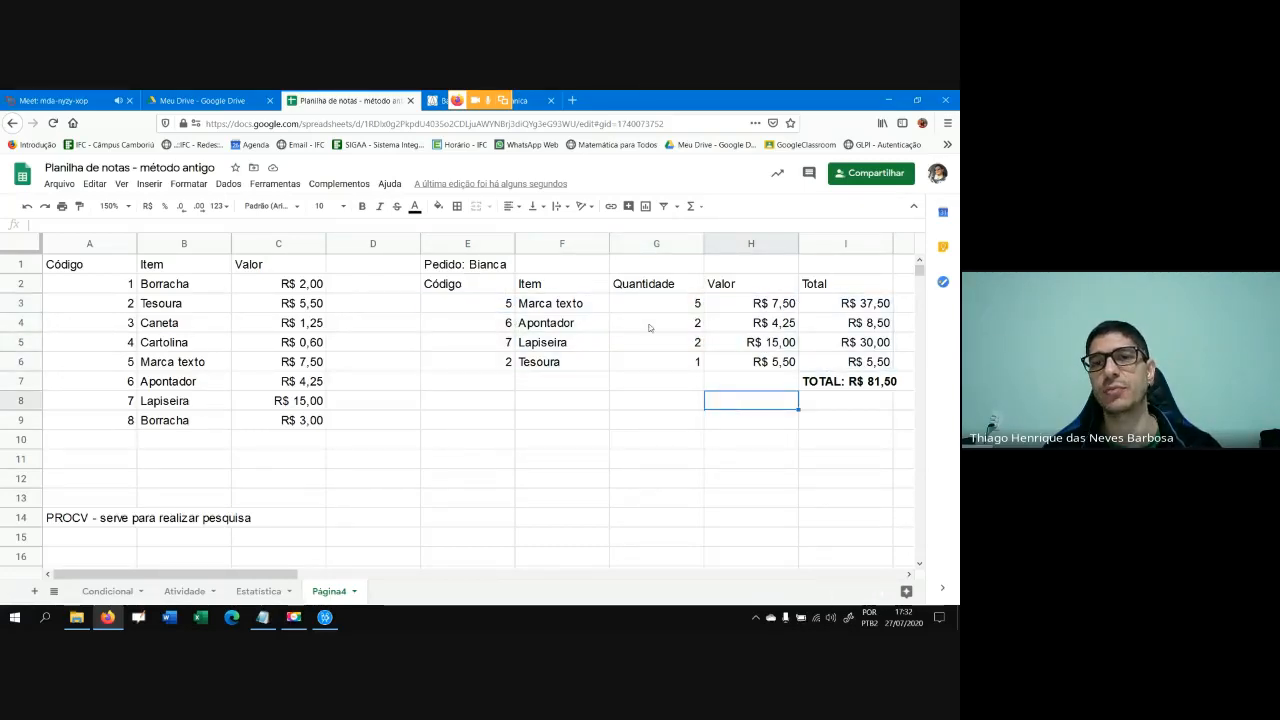
left_click_drag(654, 303, 653, 364)
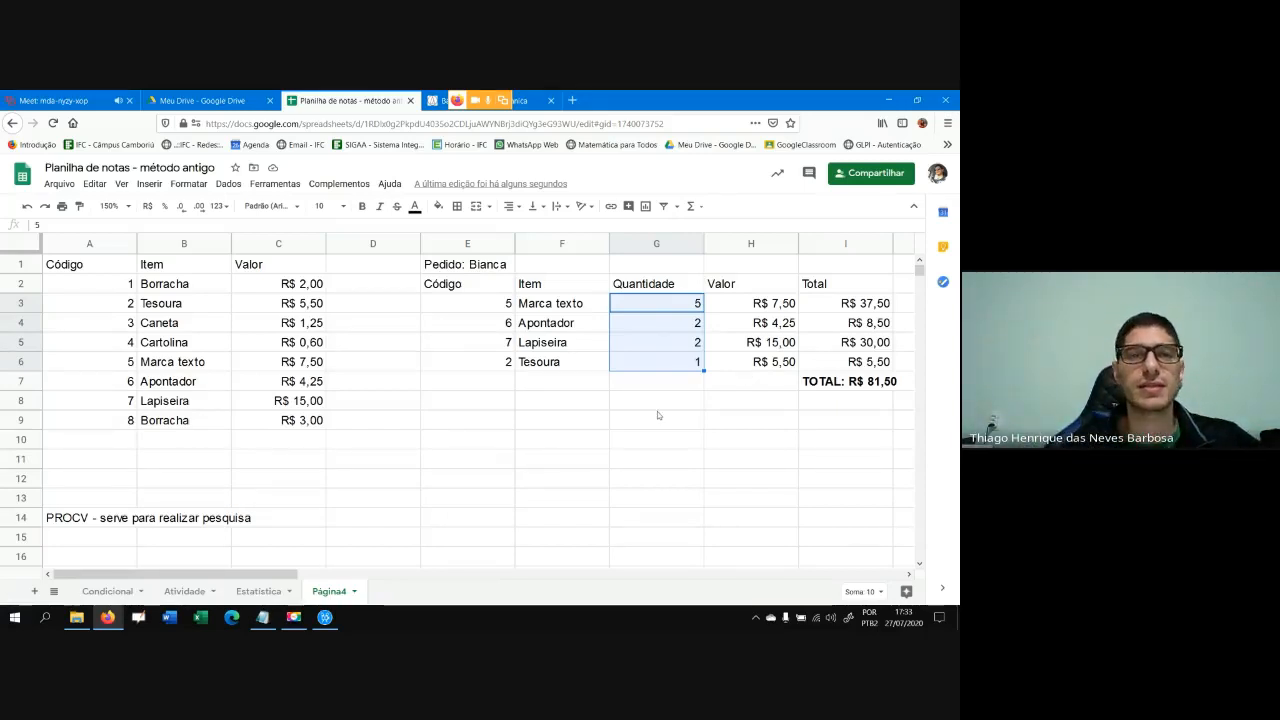
left_click(275, 184)
left_click(555, 303)
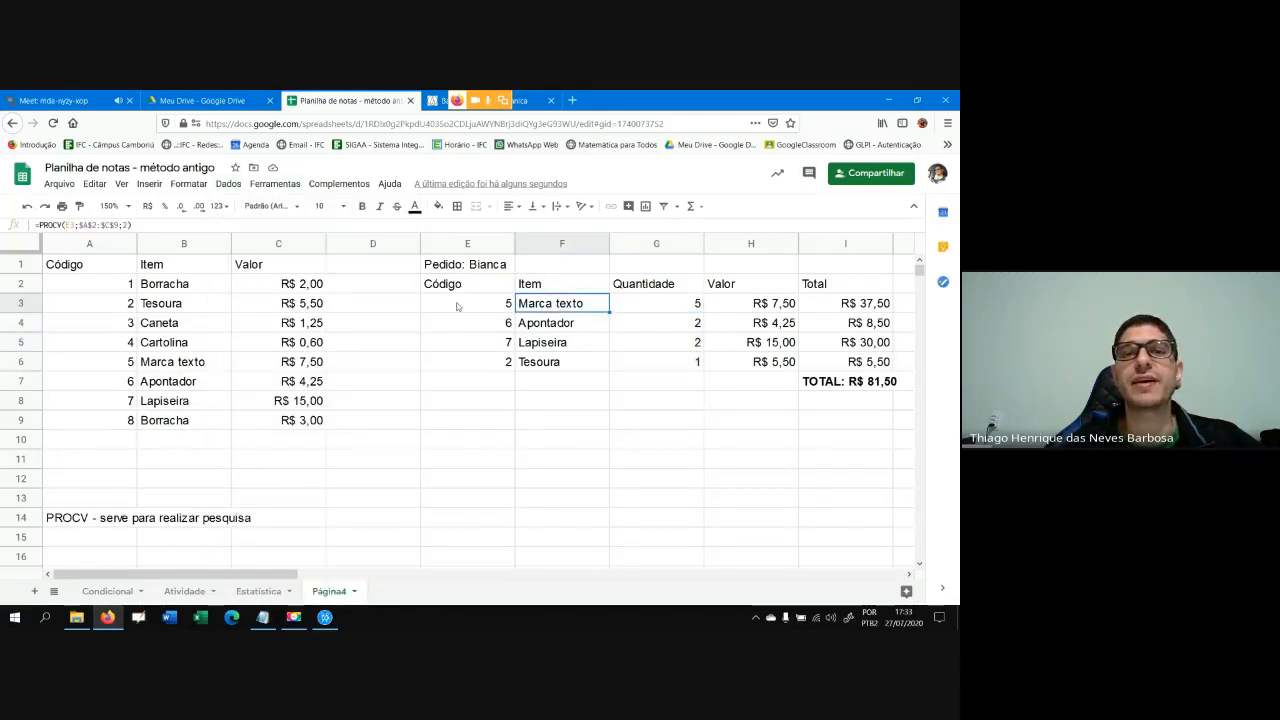
Sort the order rows E3:I6 alphabetically by item name in column F, A → Z
left_click_drag(460, 305, 840, 366)
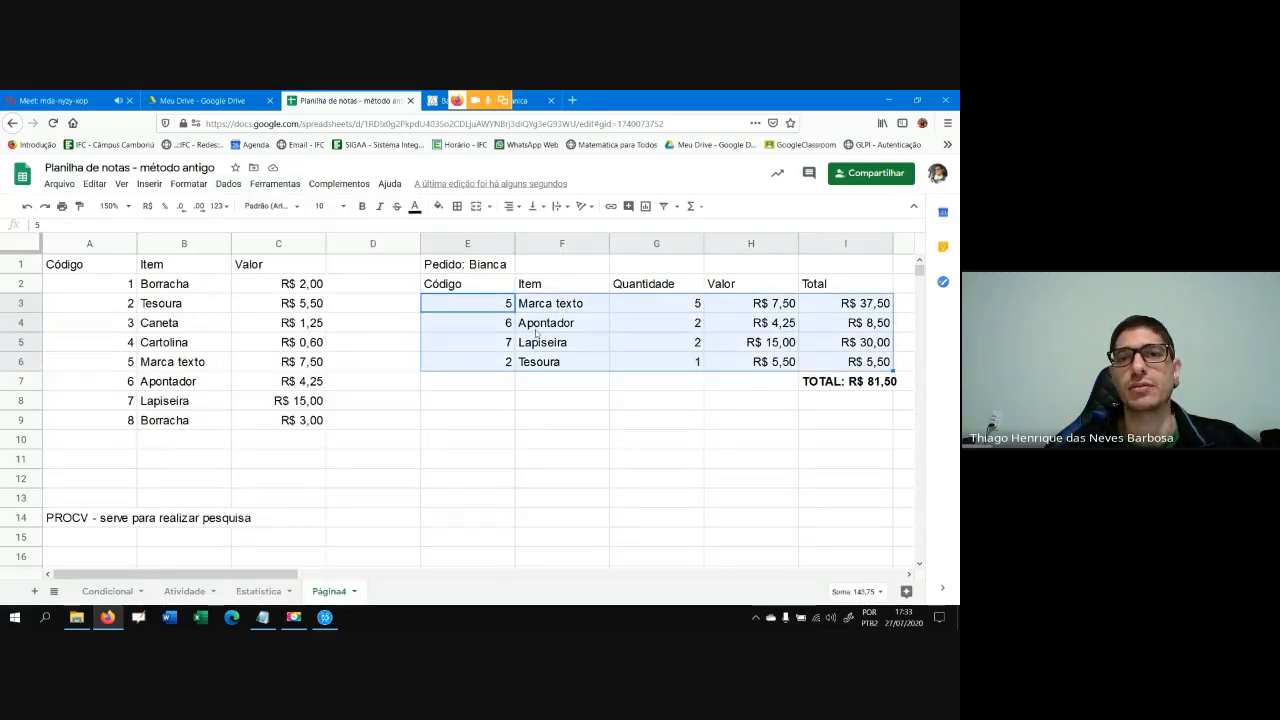
left_click(228, 185)
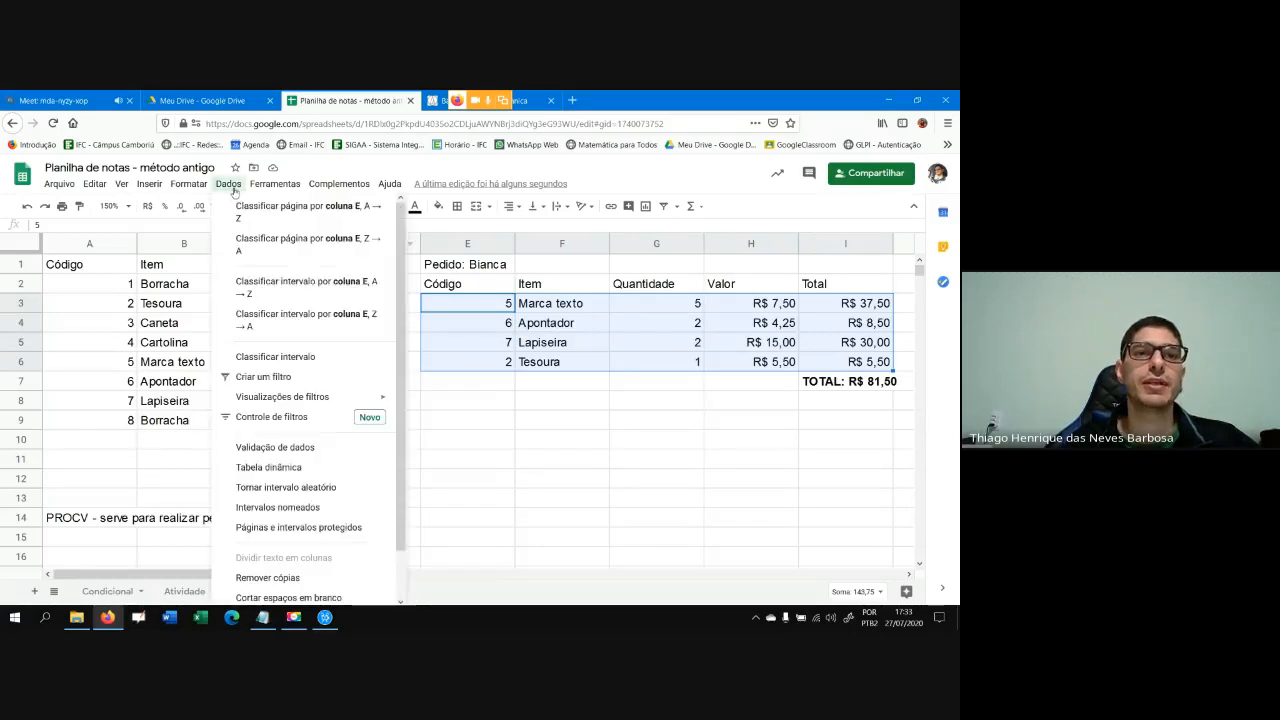
left_click(294, 364)
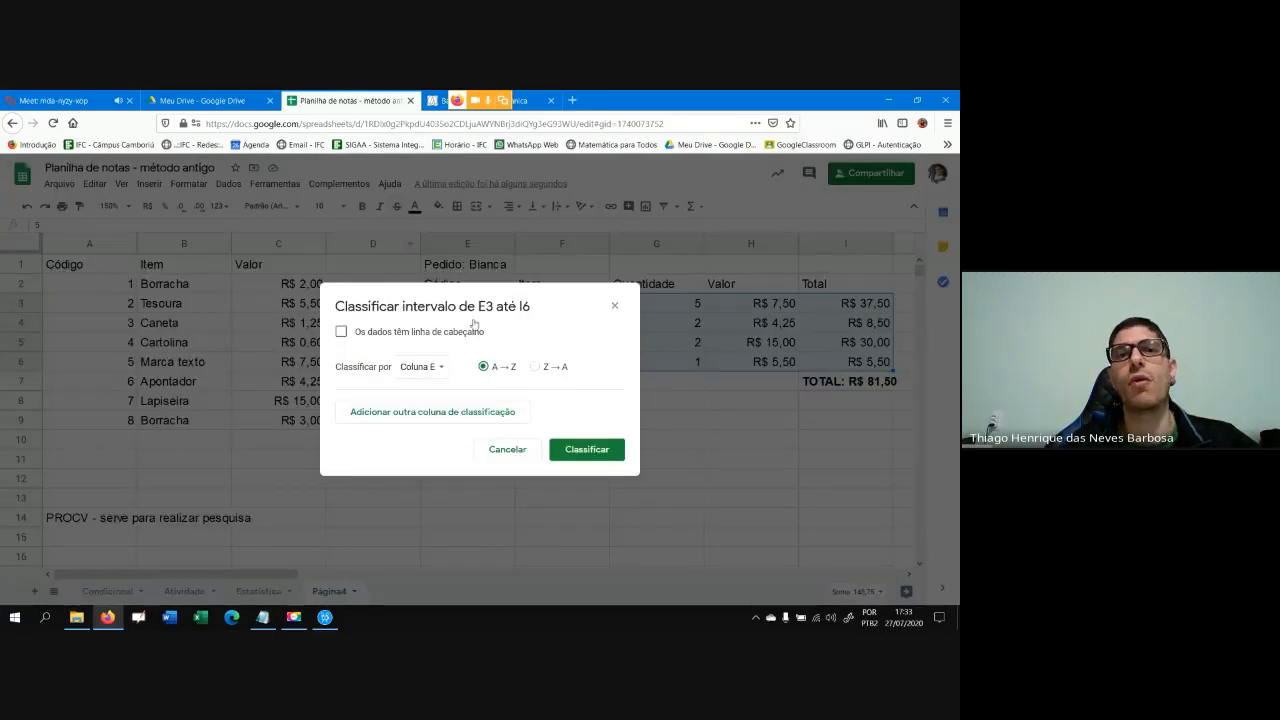
left_click_drag(494, 296, 846, 345)
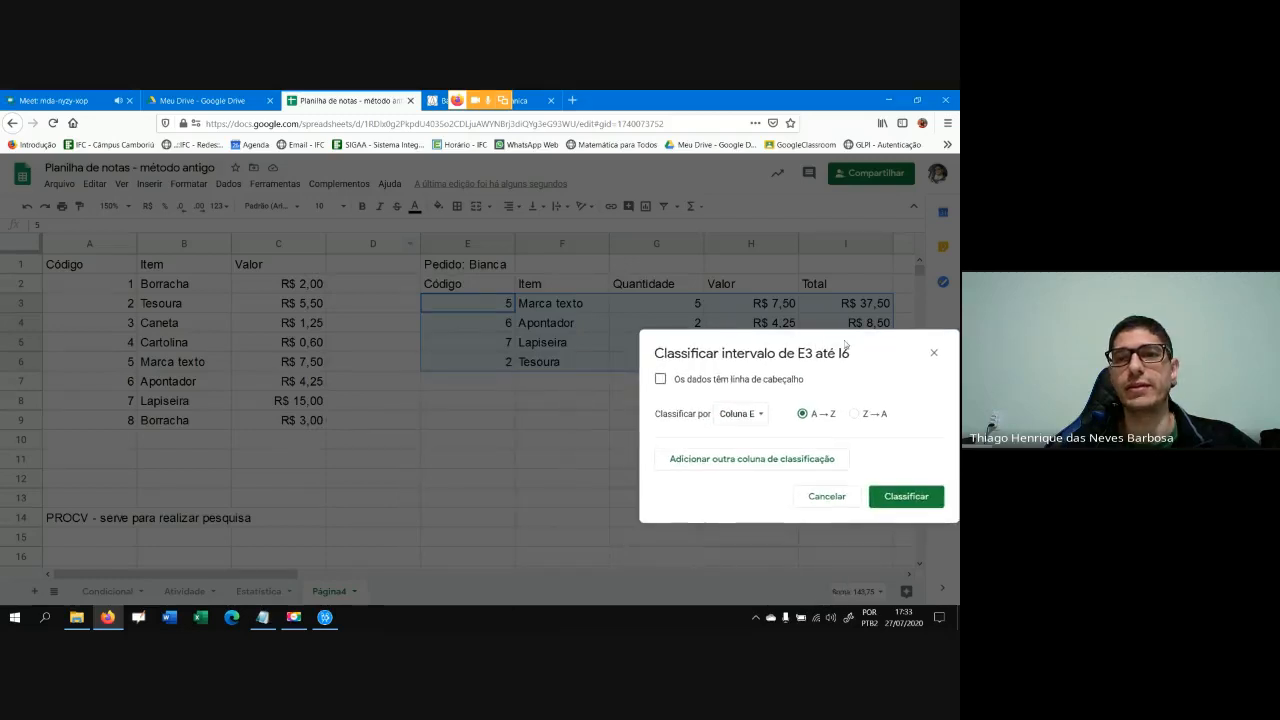
left_click(755, 413)
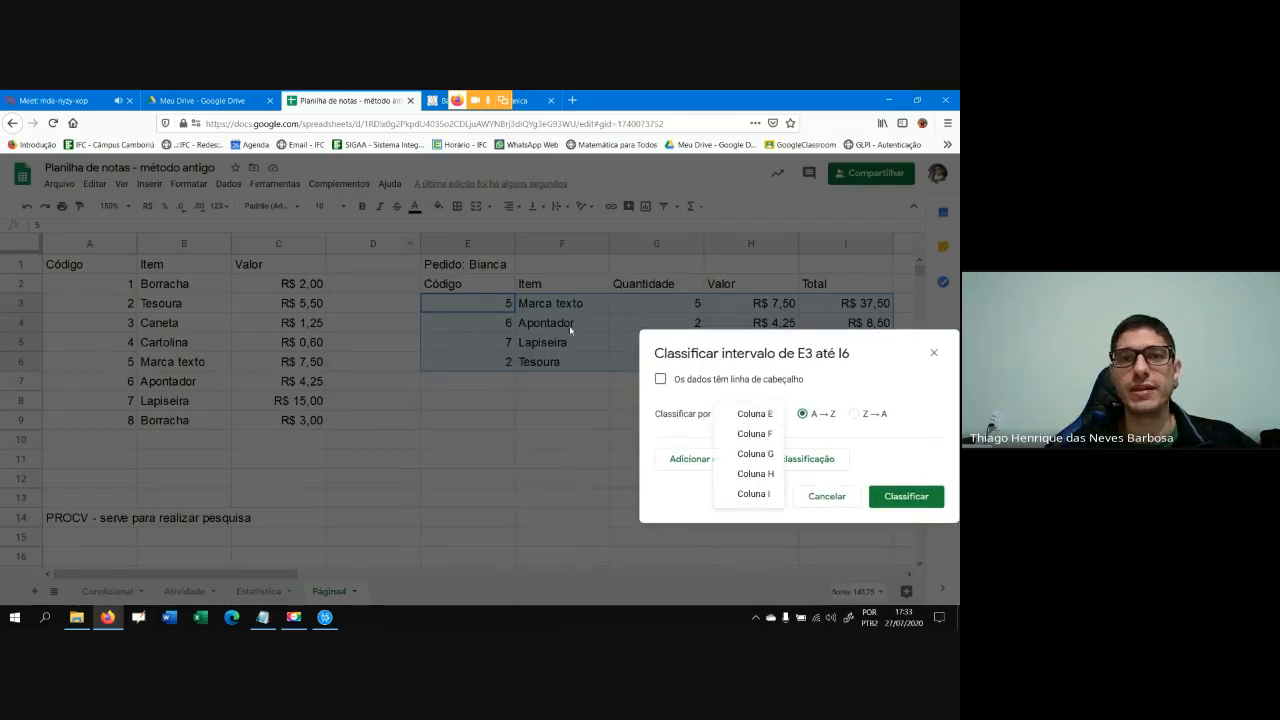
left_click(767, 436)
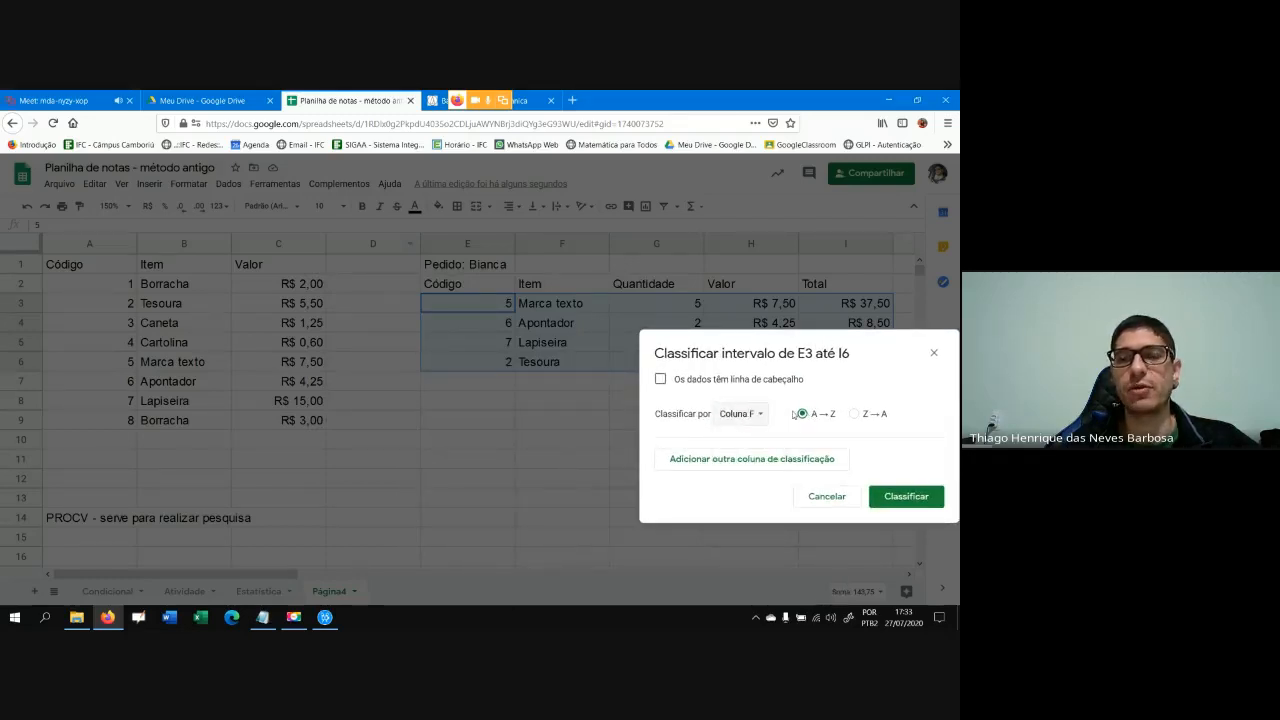
left_click(900, 499)
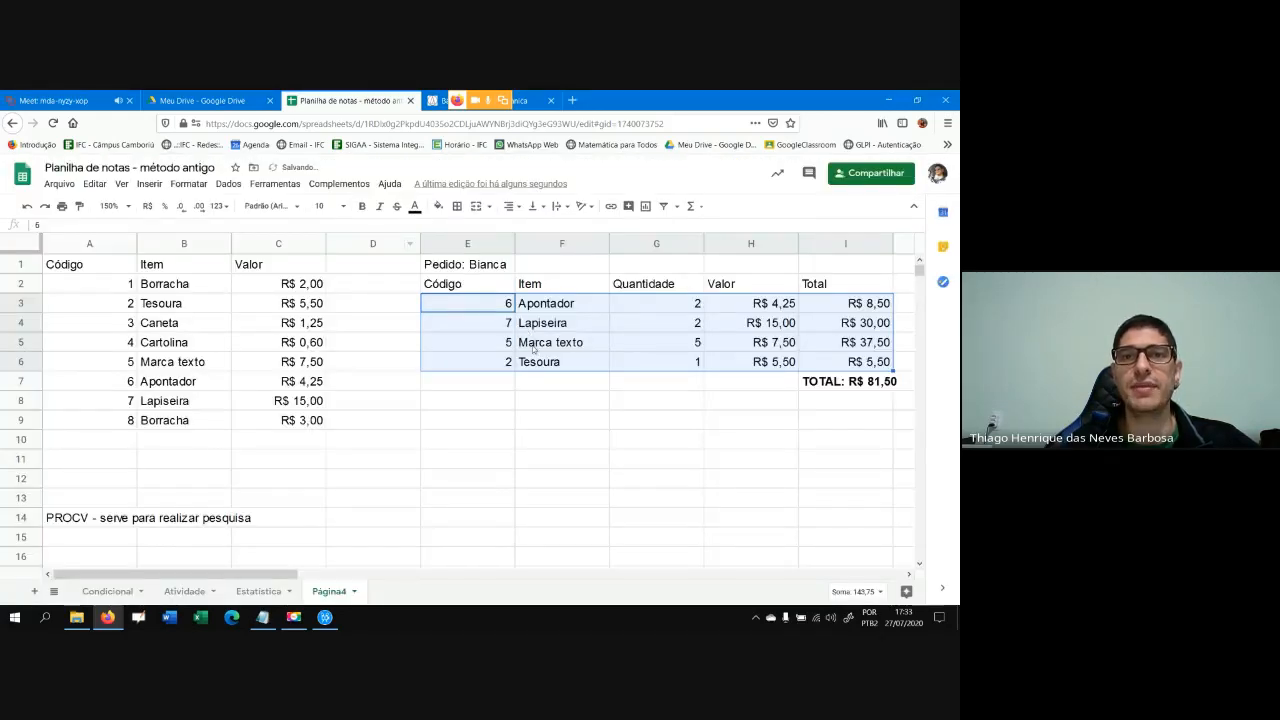
left_click(542, 274)
left_click_drag(550, 288, 561, 367)
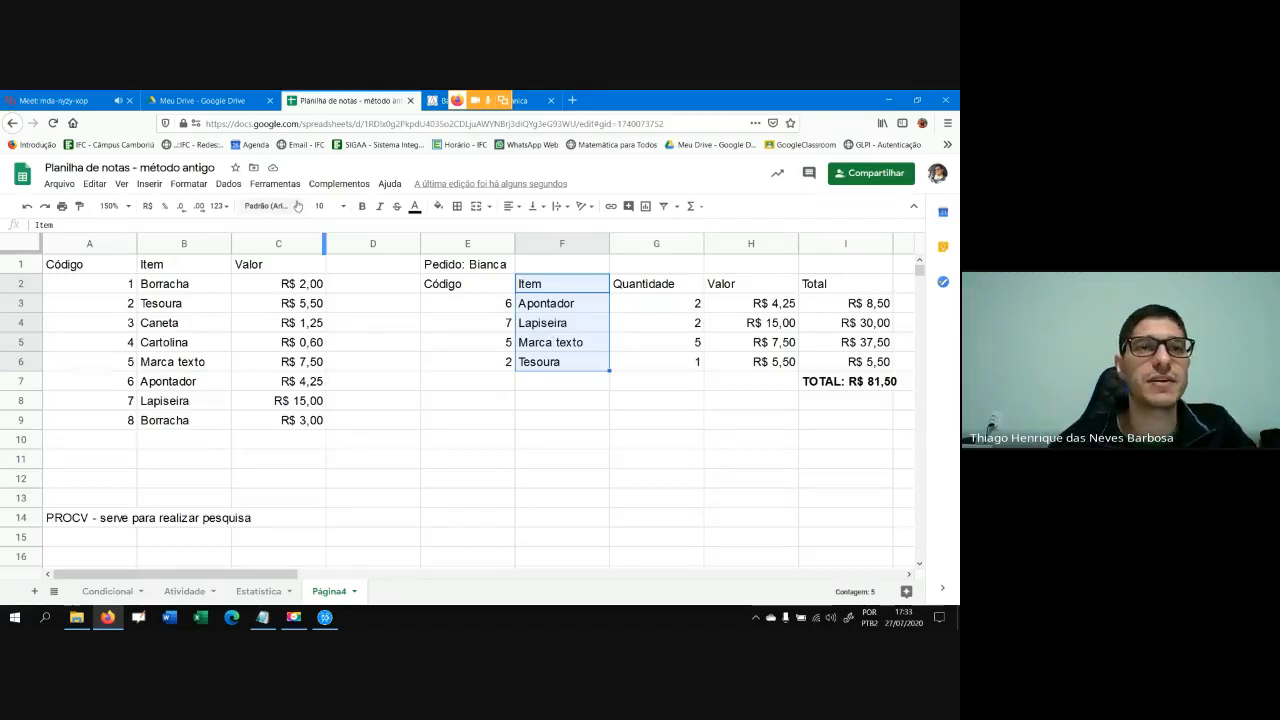
left_click(228, 184)
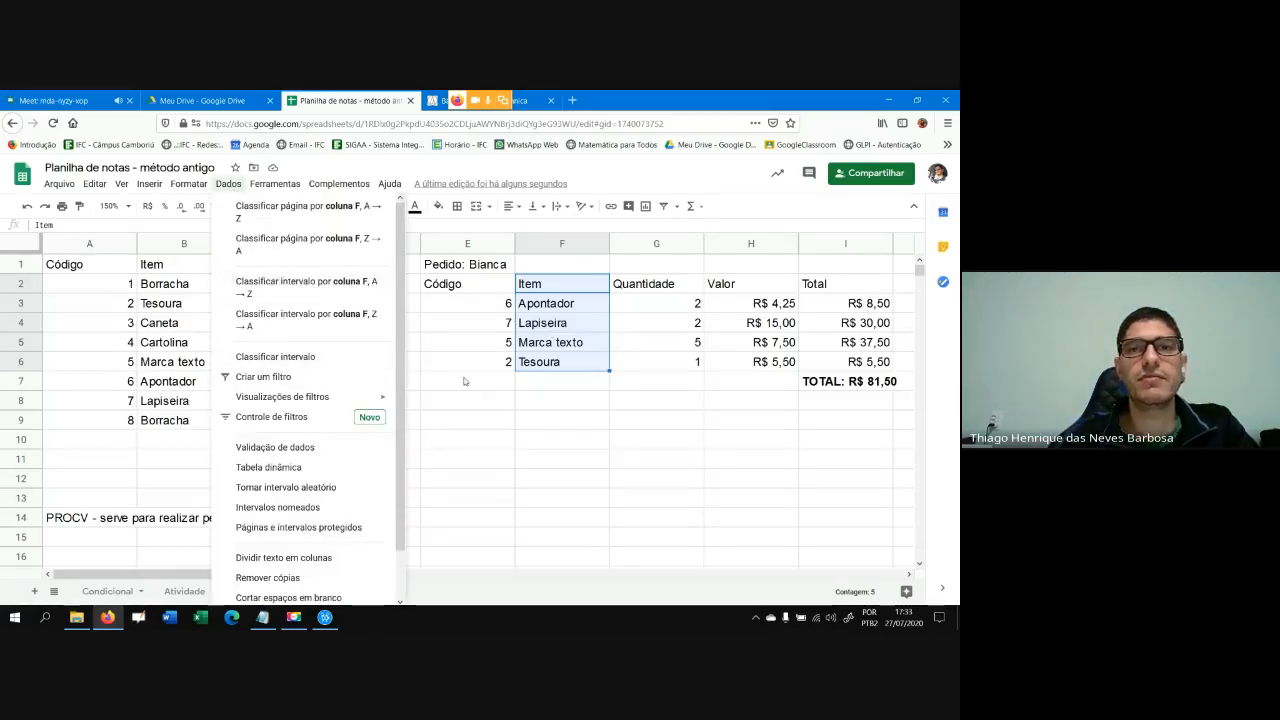
left_click(508, 424)
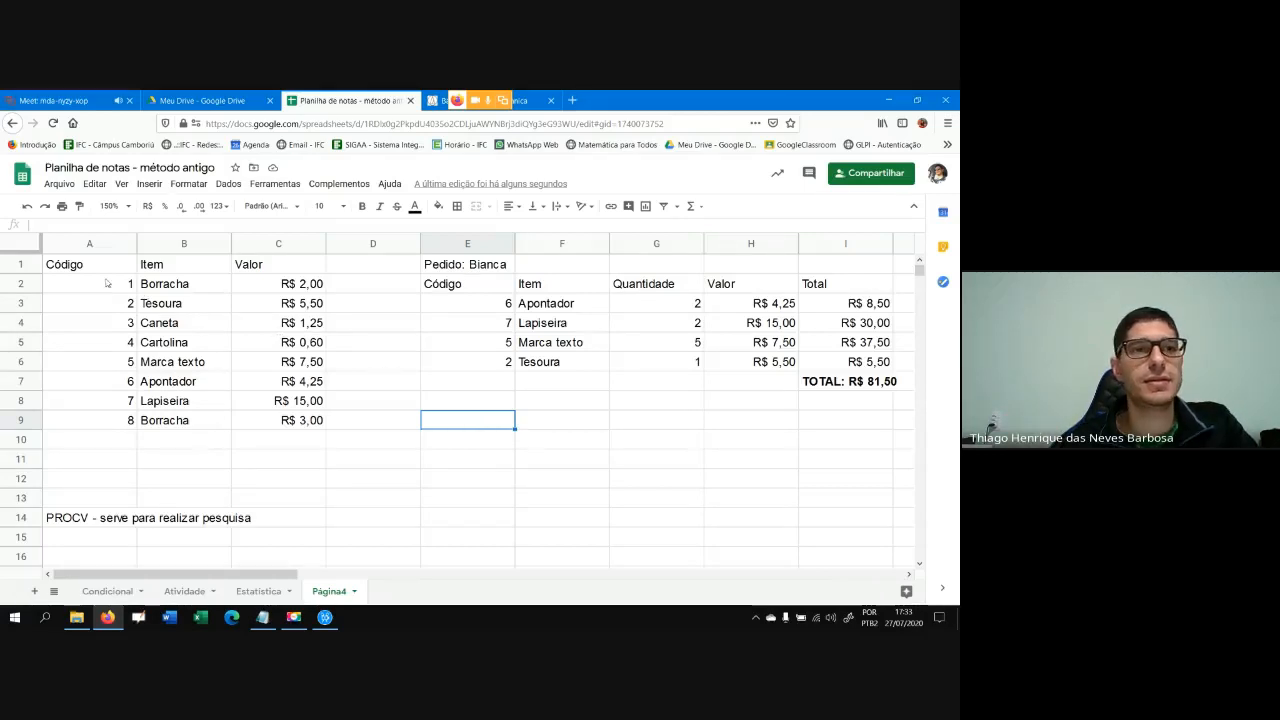
Centre the product table's header cells A1:C1 horizontally
left_click_drag(87, 271, 255, 264)
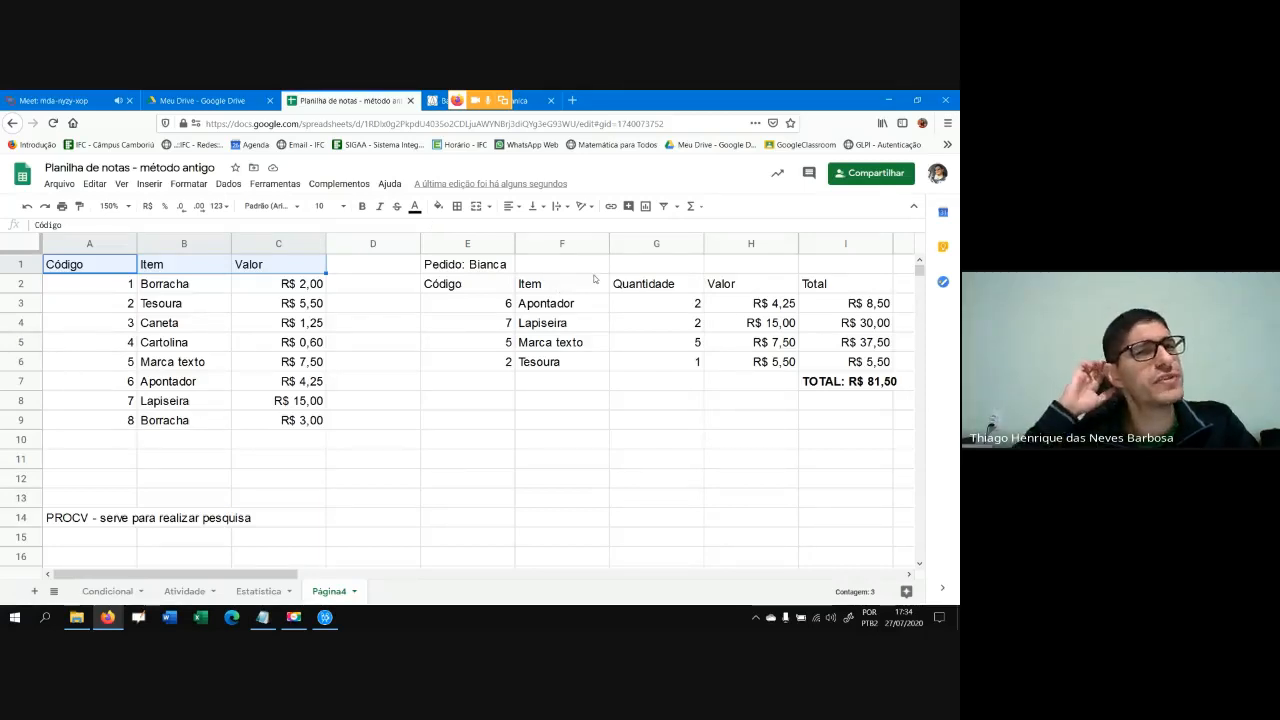
left_click(515, 207)
left_click(527, 235)
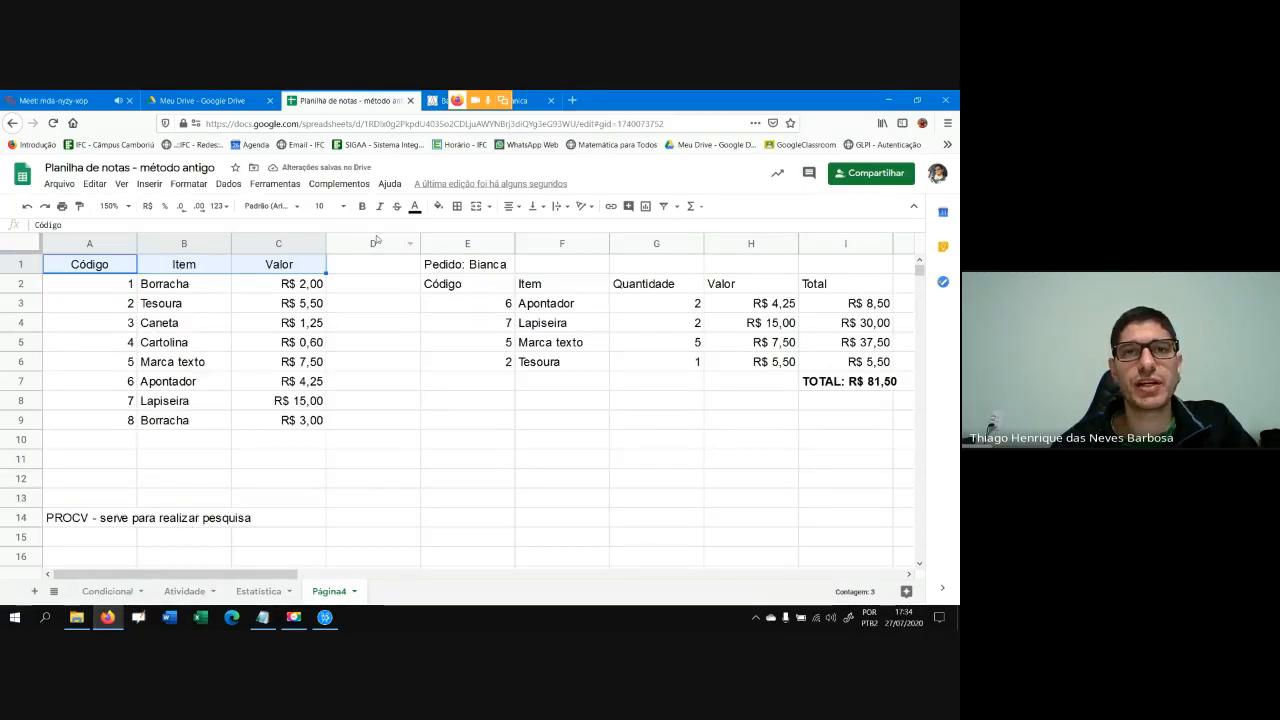
Give the product table's header cells A1:C1 a black fill and white text
left_click(438, 206)
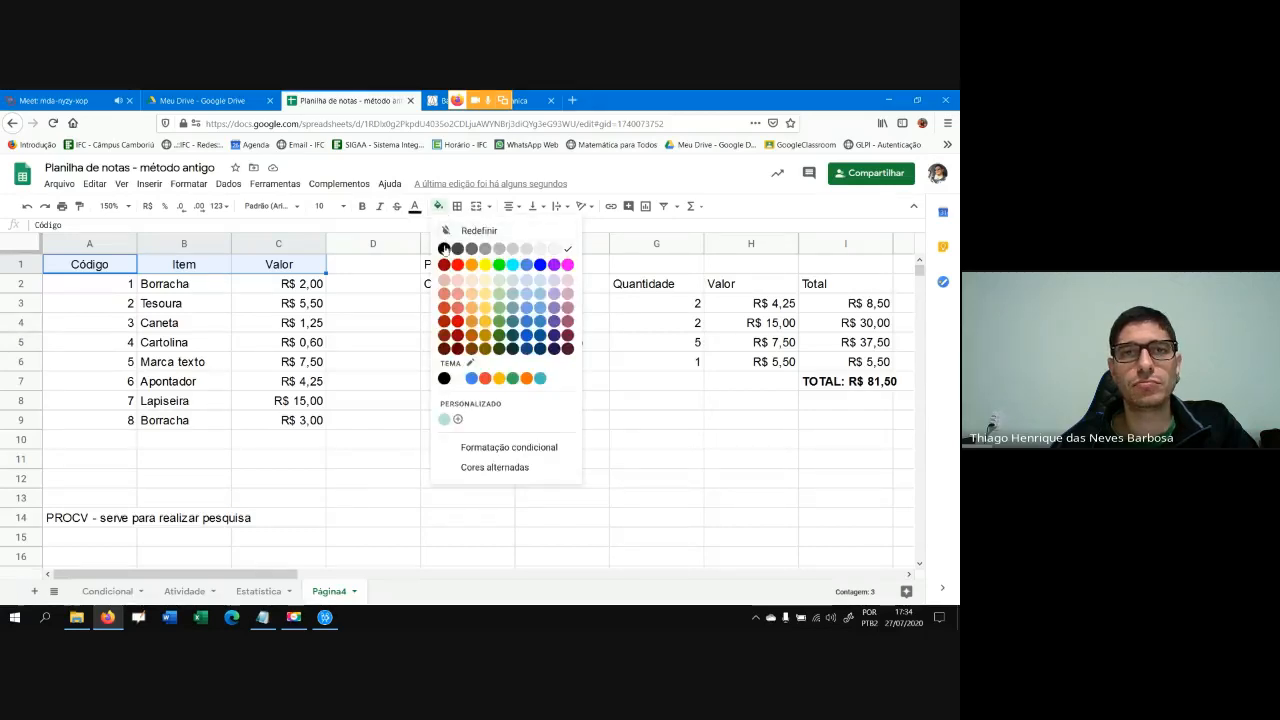
left_click(443, 251)
left_click(415, 207)
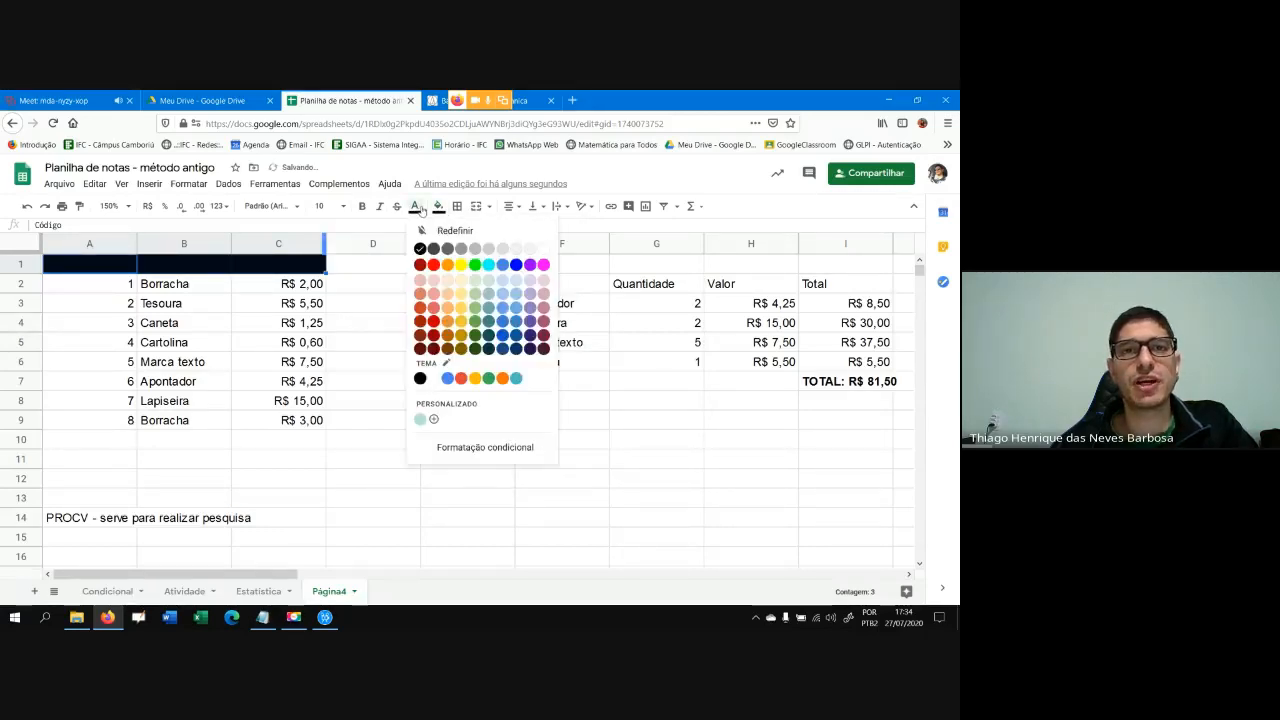
left_click(542, 249)
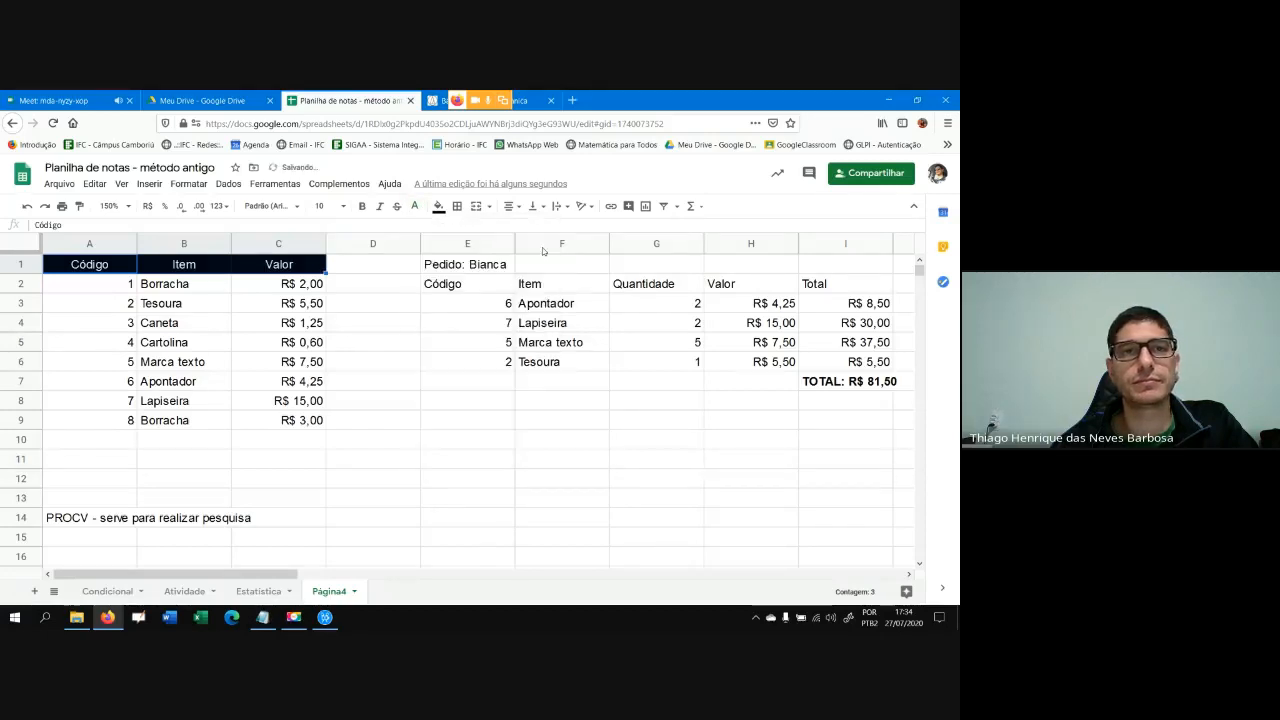
left_click(363, 438)
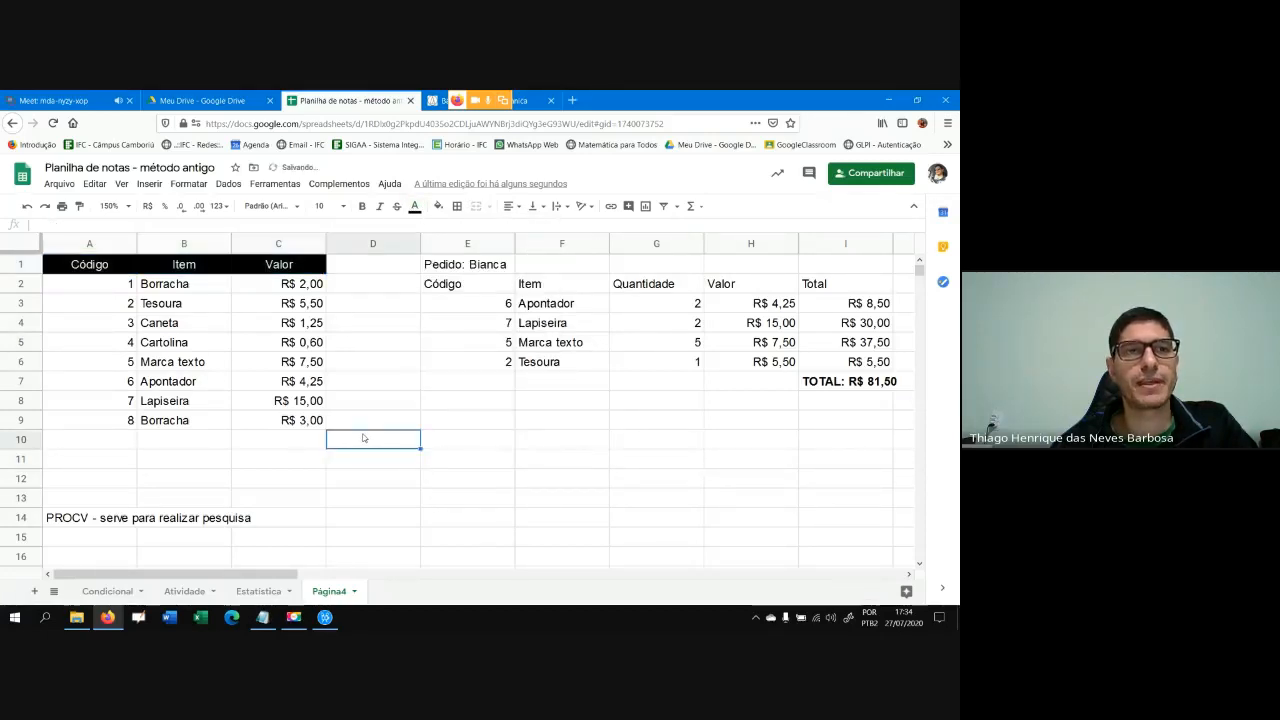
Give the product table's first data row A2:C2 a medium grey fill
left_click_drag(137, 288, 267, 290)
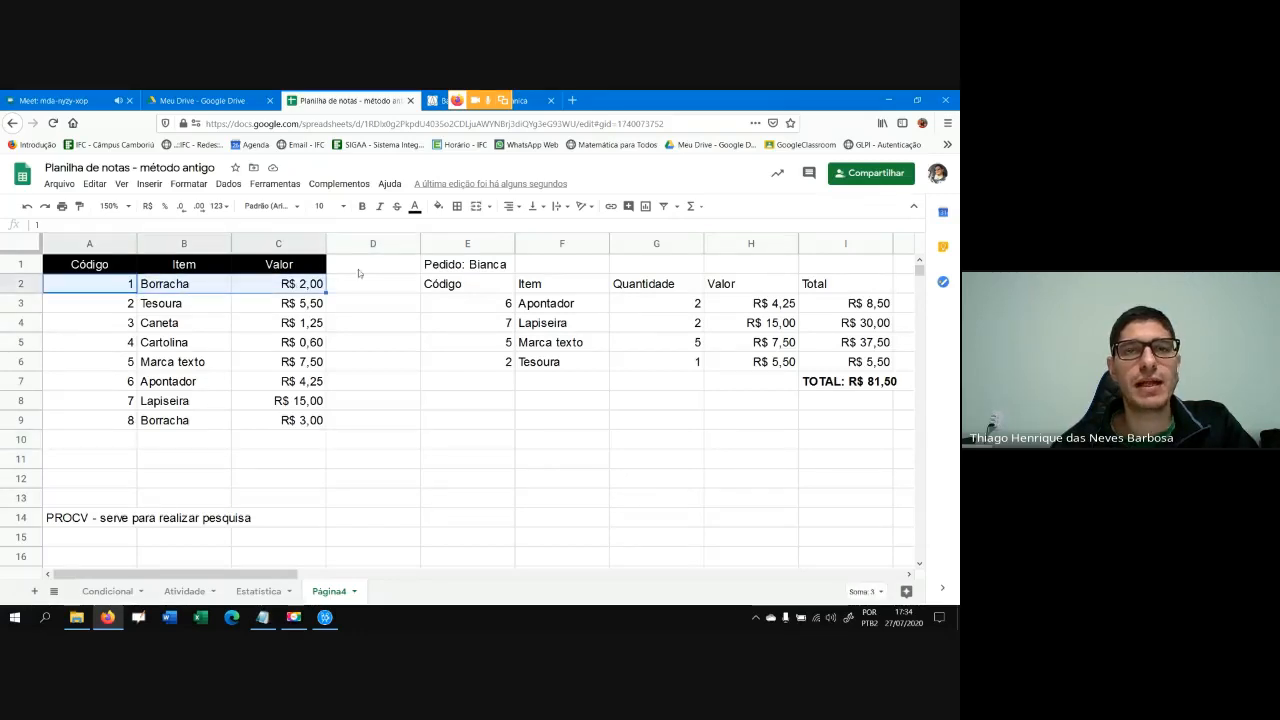
left_click(438, 206)
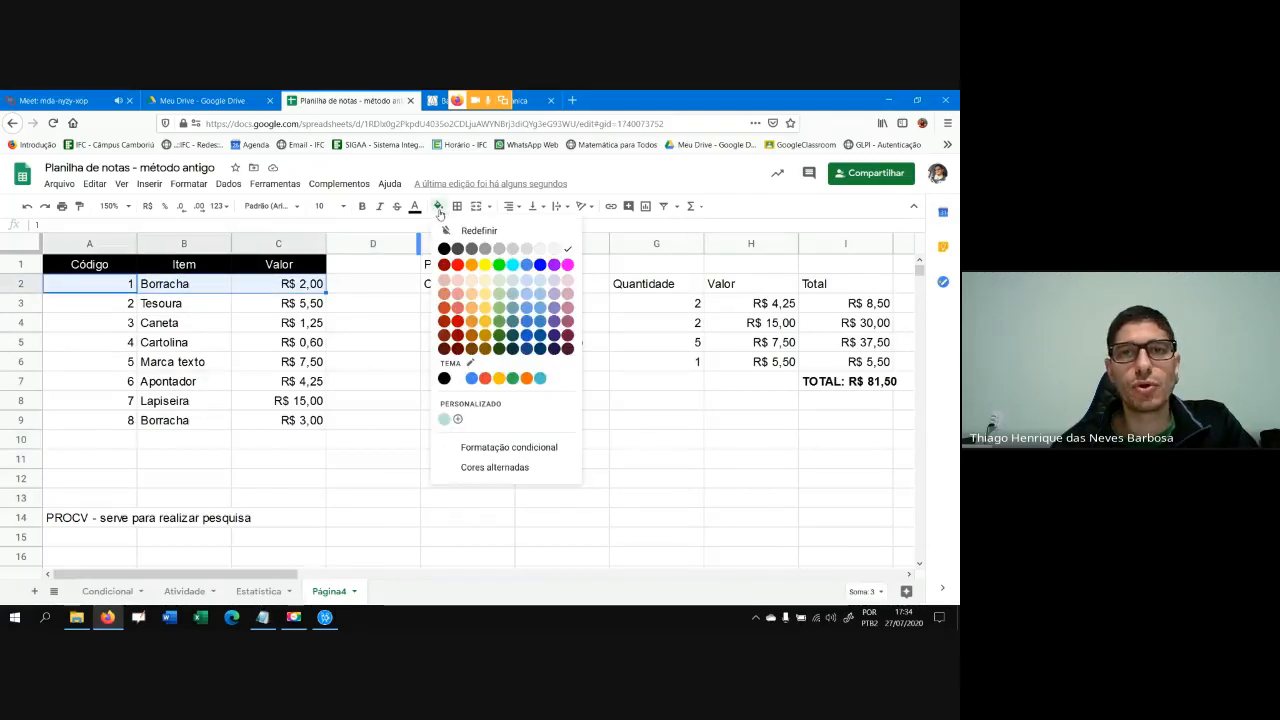
left_click(501, 250)
left_click(386, 386)
Try a light grey fill on the product table's second data row A3:C3
left_click_drag(112, 310, 300, 305)
left_click(441, 207)
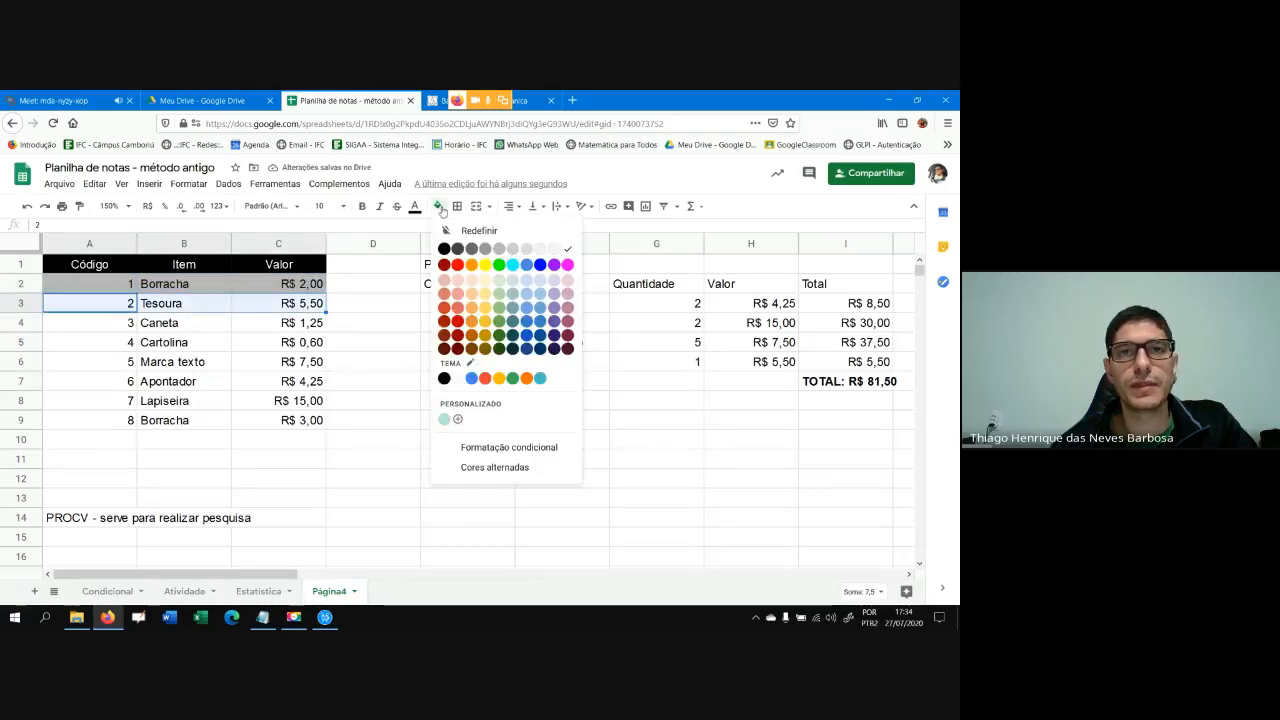
left_click(526, 250)
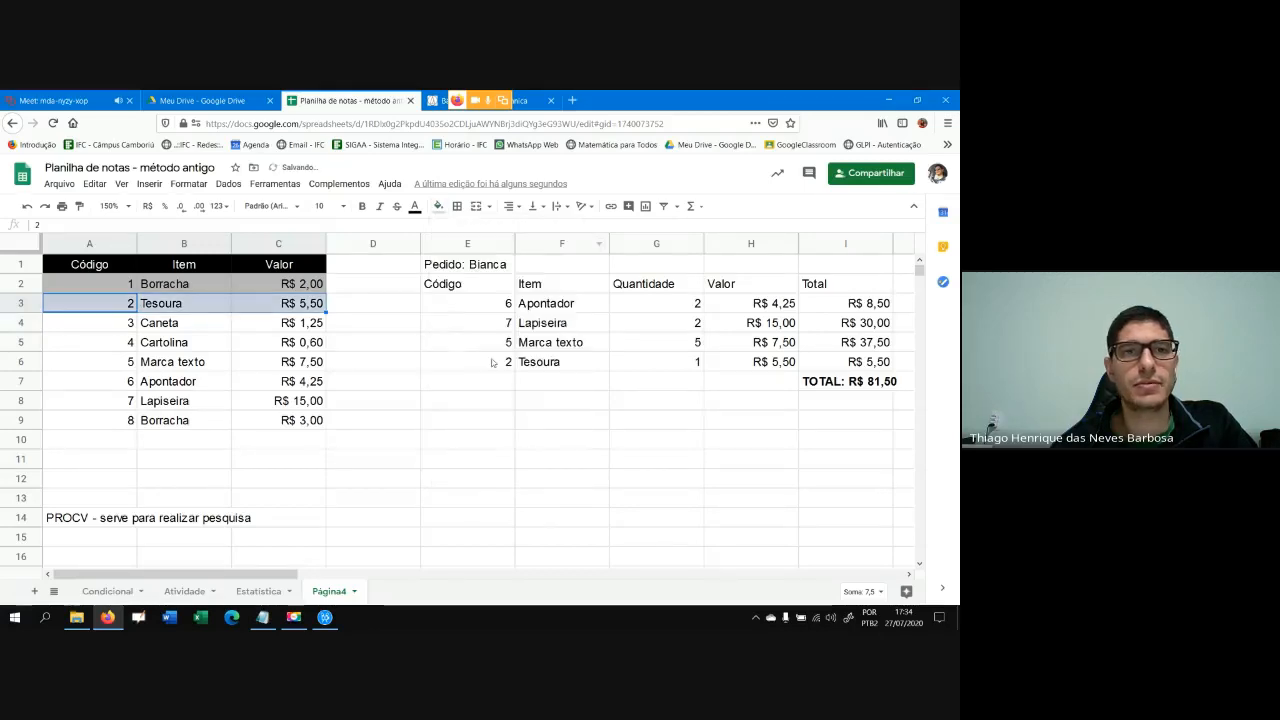
left_click(484, 388)
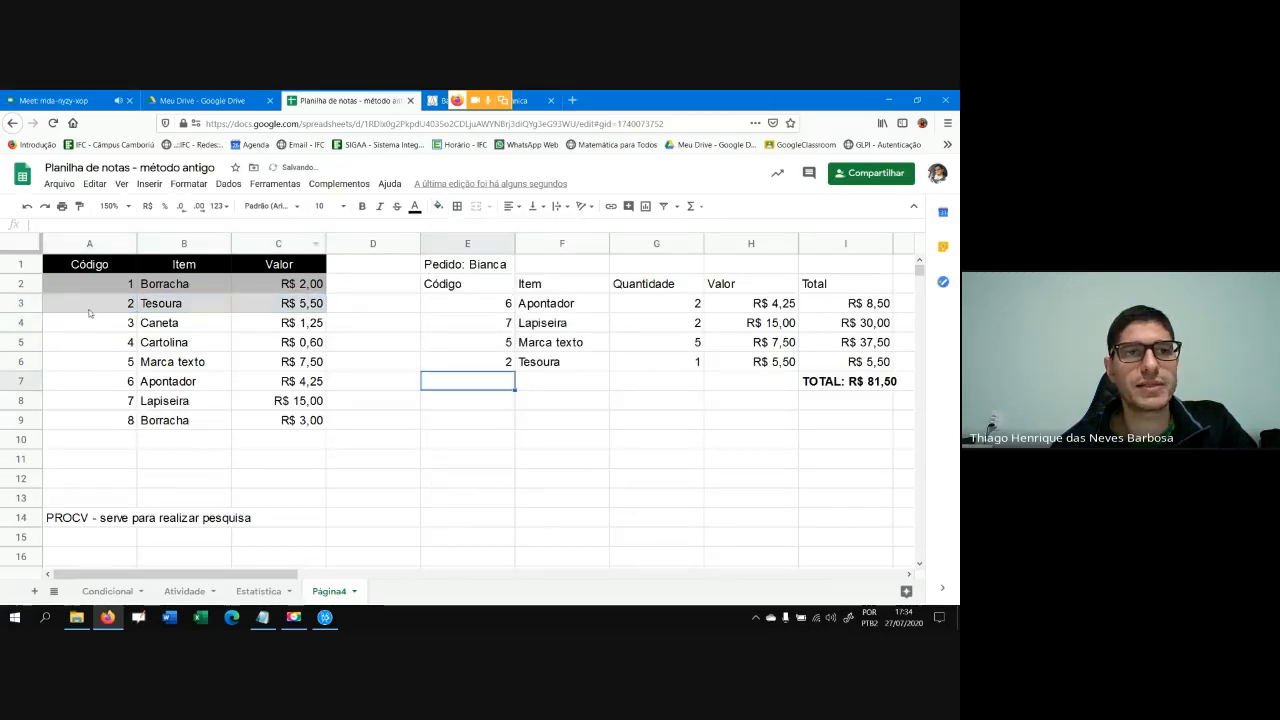
Give the product table's second data row A3:C3 a still lighter grey fill
left_click_drag(89, 313, 300, 305)
left_click(441, 207)
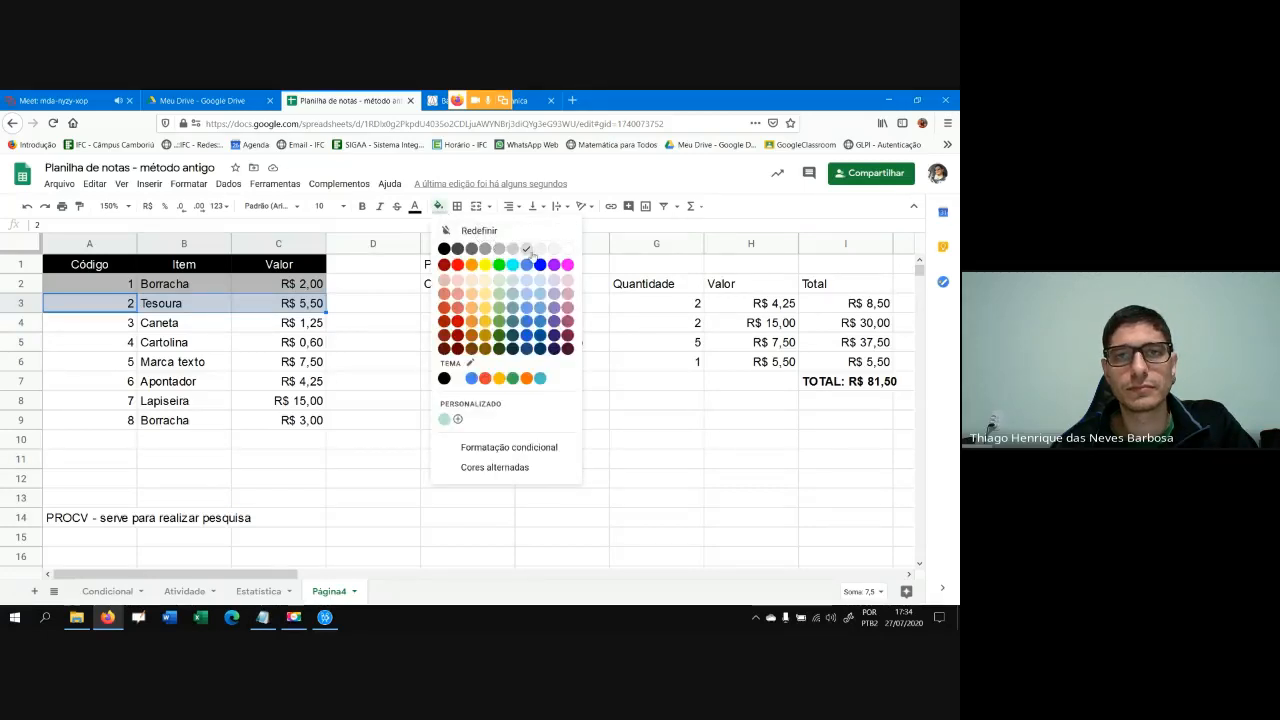
left_click(540, 249)
left_click(465, 366)
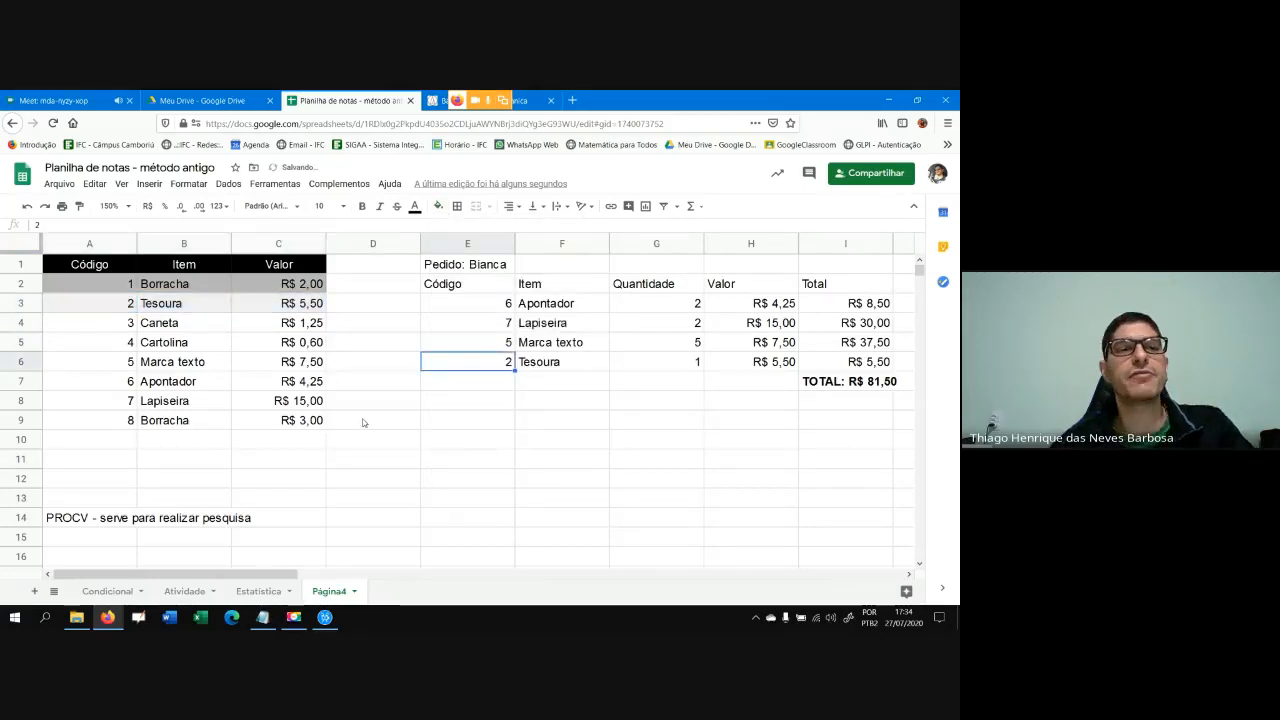
Copy the alternating grey formatting of A2:C3 onto the remaining product rows A4:C9
left_click_drag(112, 326, 263, 331)
left_click_drag(124, 347, 274, 362)
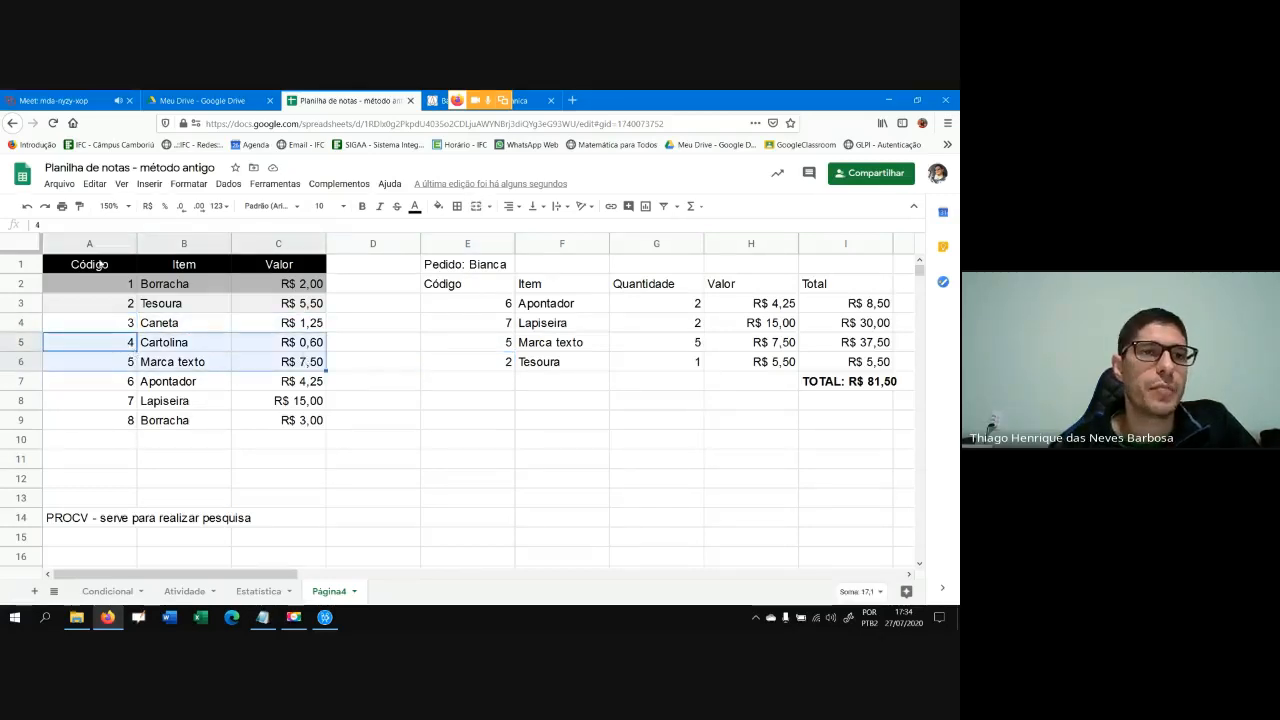
left_click_drag(76, 281, 275, 311)
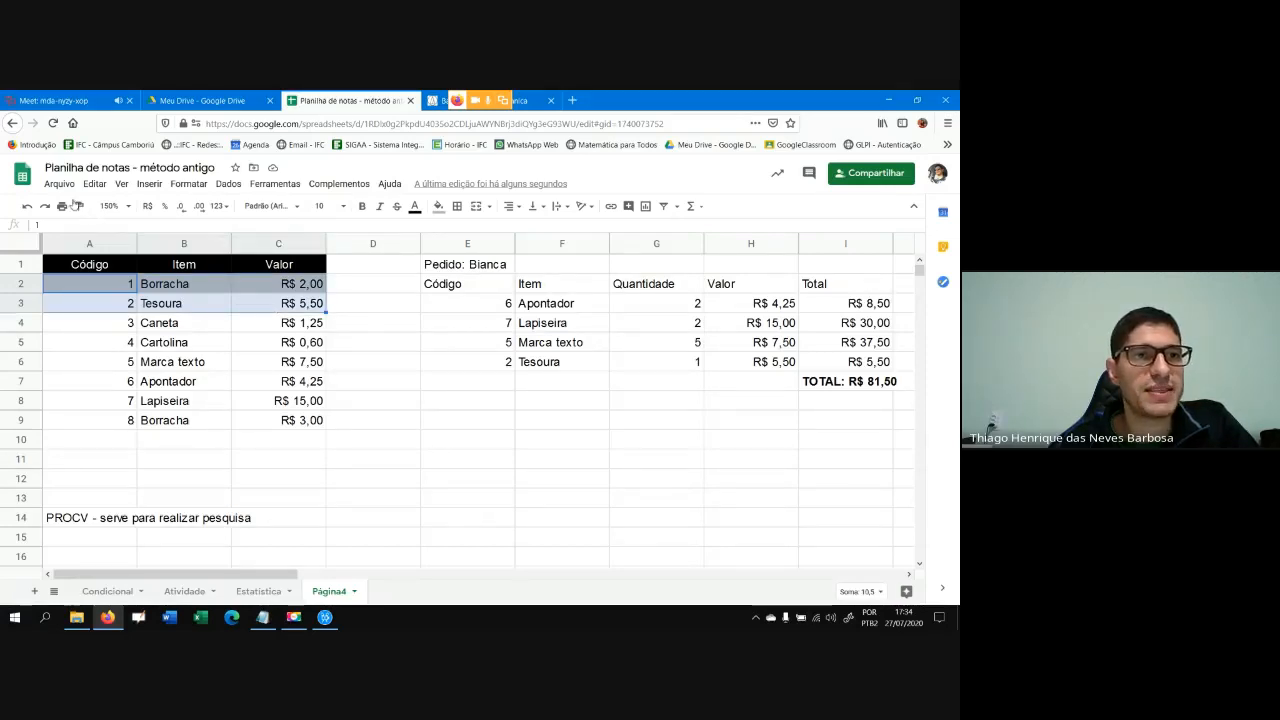
left_click(79, 206)
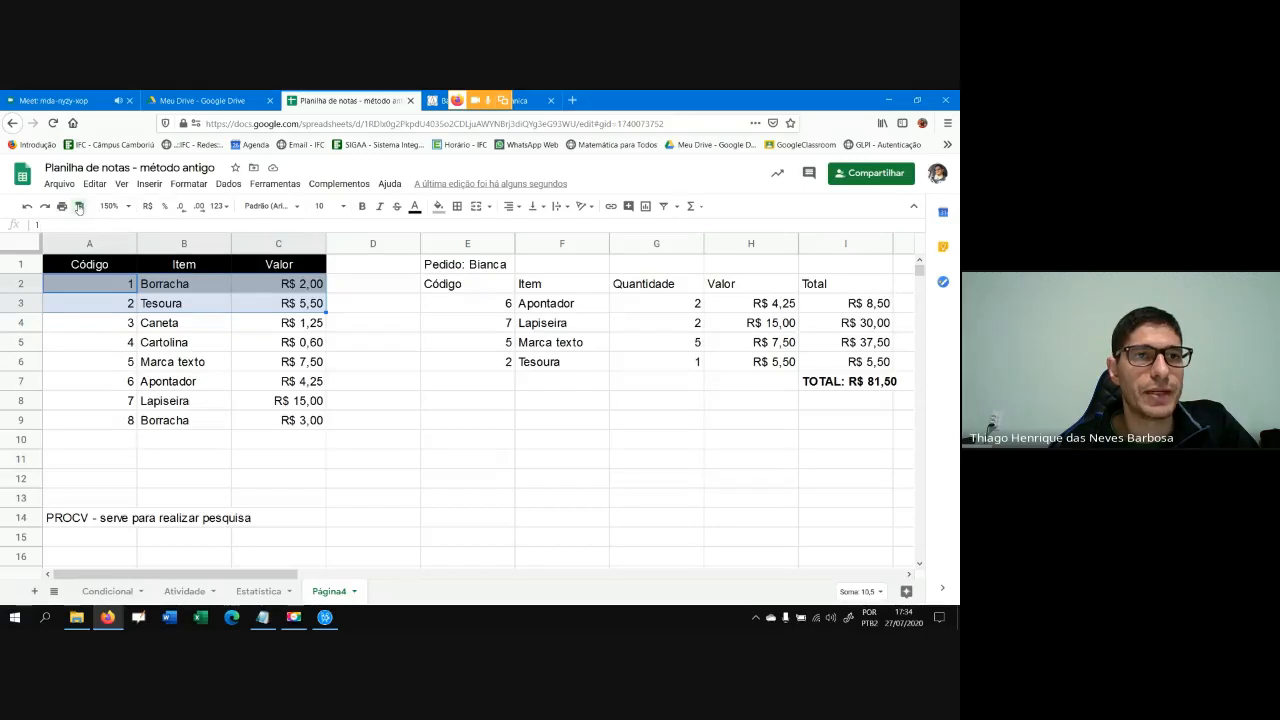
left_click_drag(88, 330, 292, 434)
left_click(450, 428)
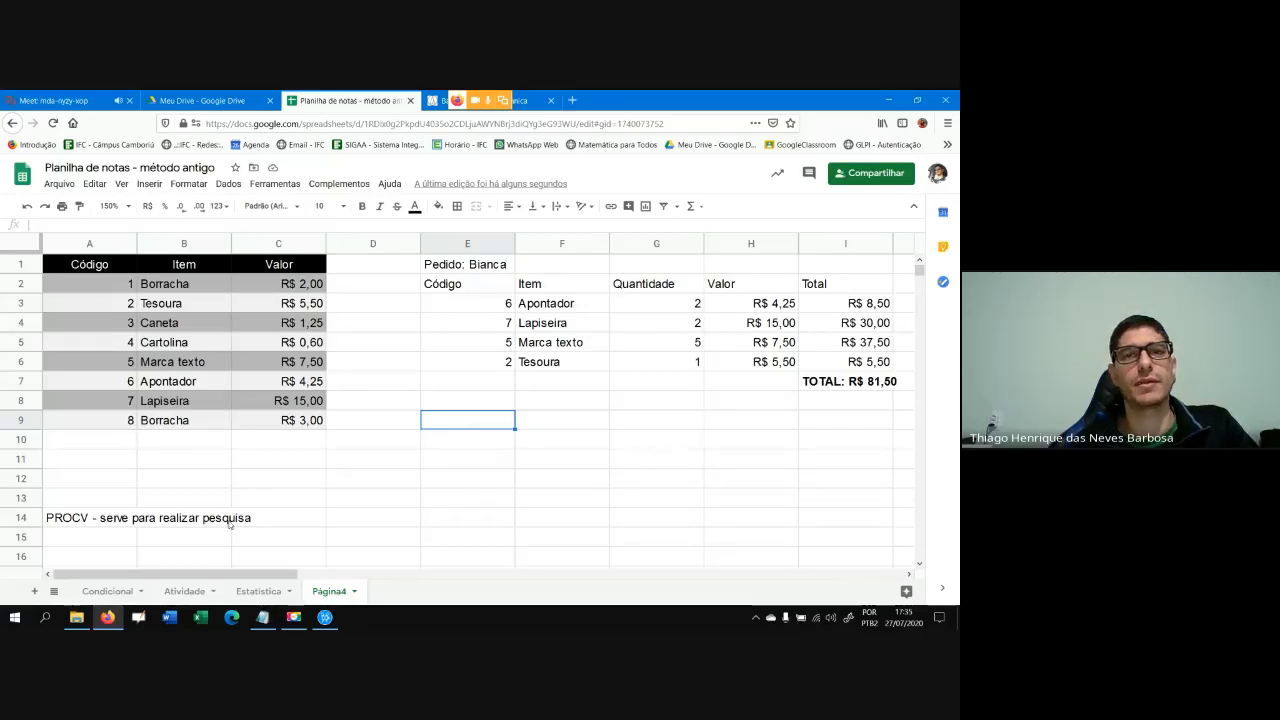
Copy the alternating grey formatting of A2:C3 onto the order table cells E3:G6
left_click_drag(108, 290, 263, 303)
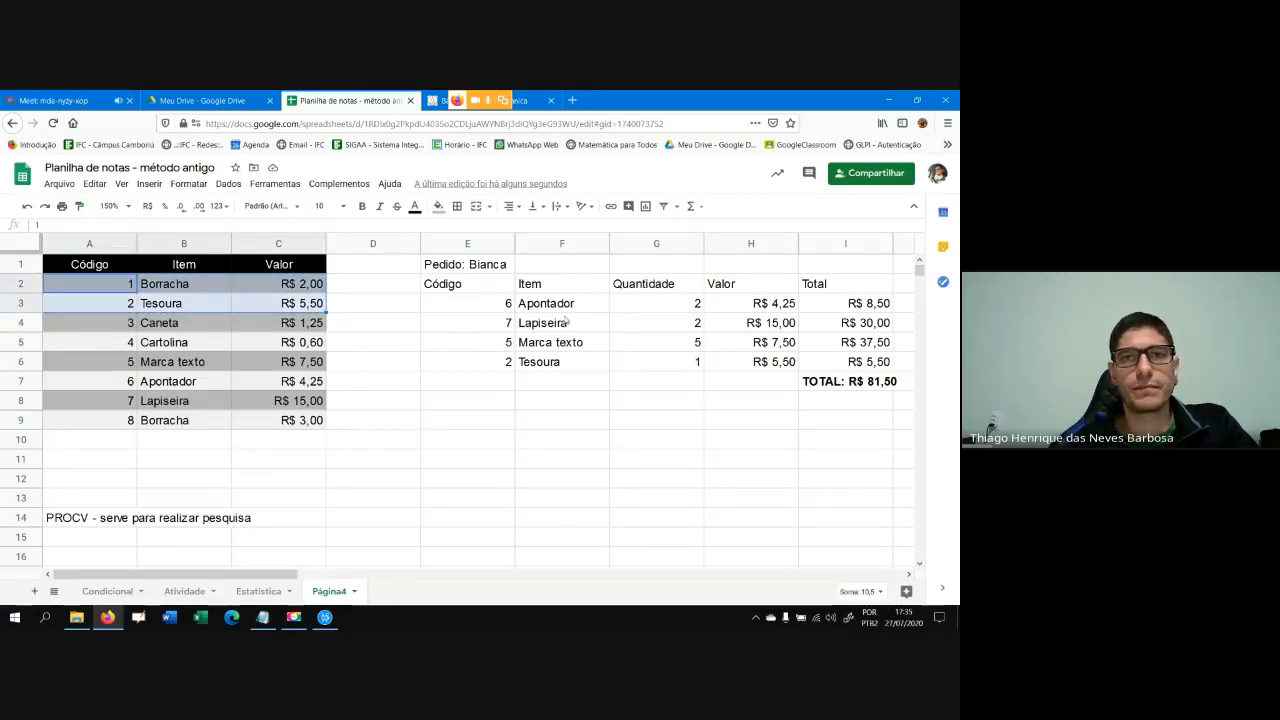
left_click(80, 206)
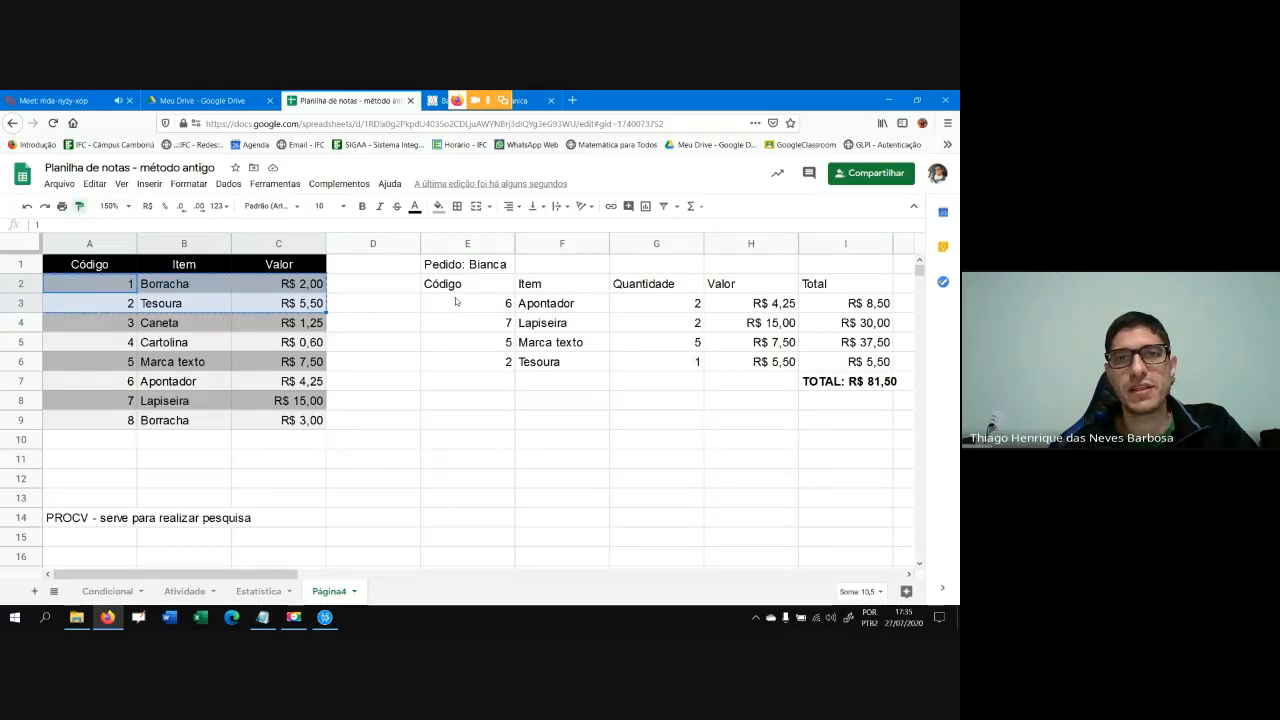
mouse_move(455, 302)
left_mouse_down()
mouse_move(591, 323)
mouse_move(690, 362)
left_mouse_up()
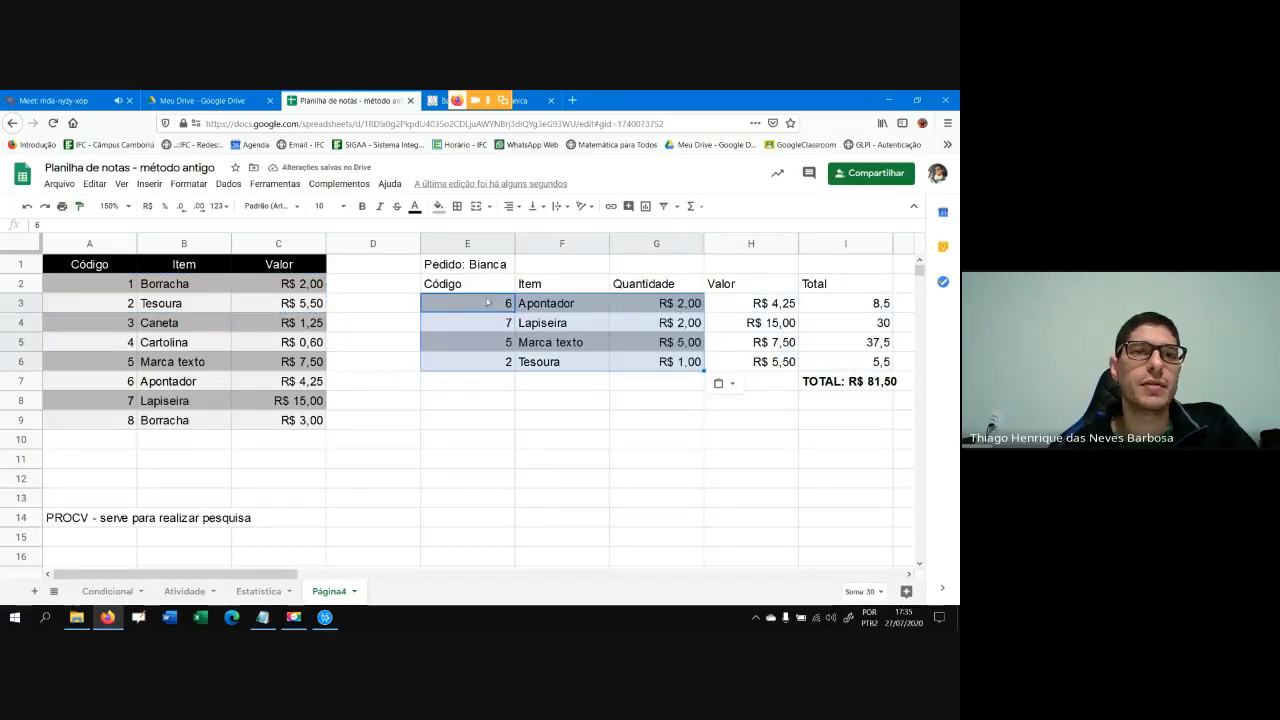
left_click(528, 424)
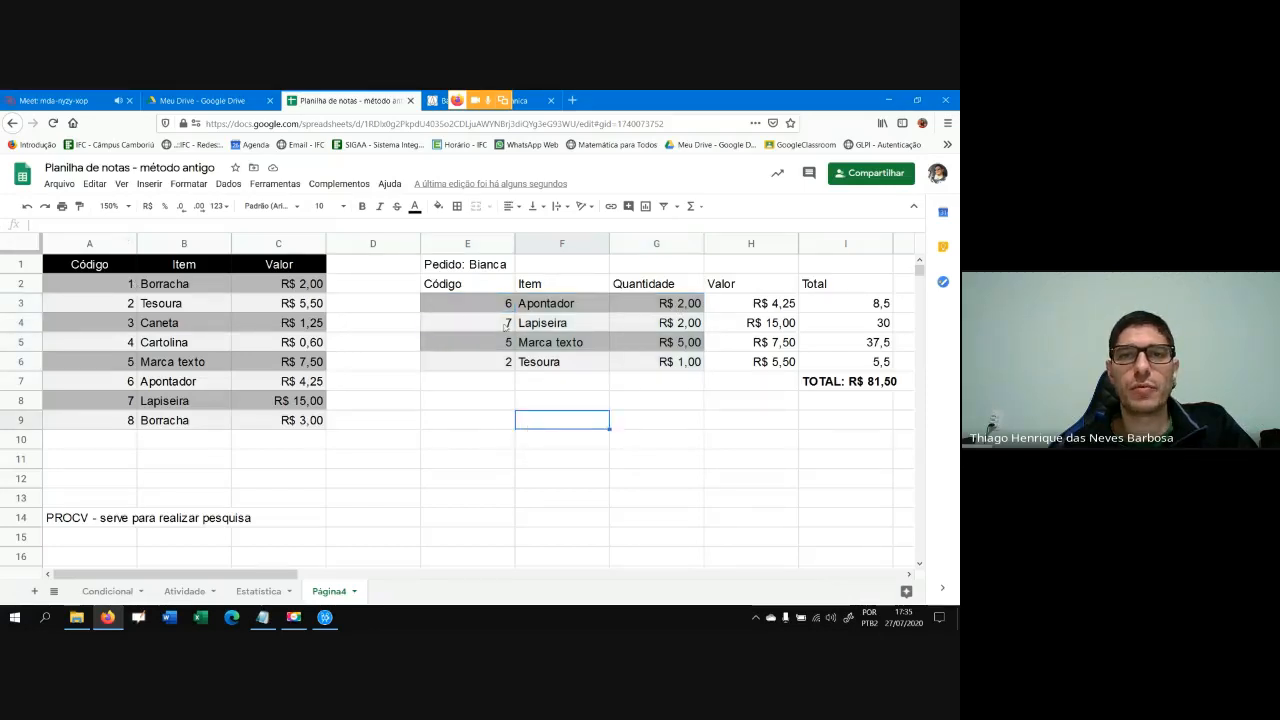
Copy the formatting of order cells E3:G4 onto the Valor and Total cells of the order rows
left_click_drag(730, 305, 820, 325)
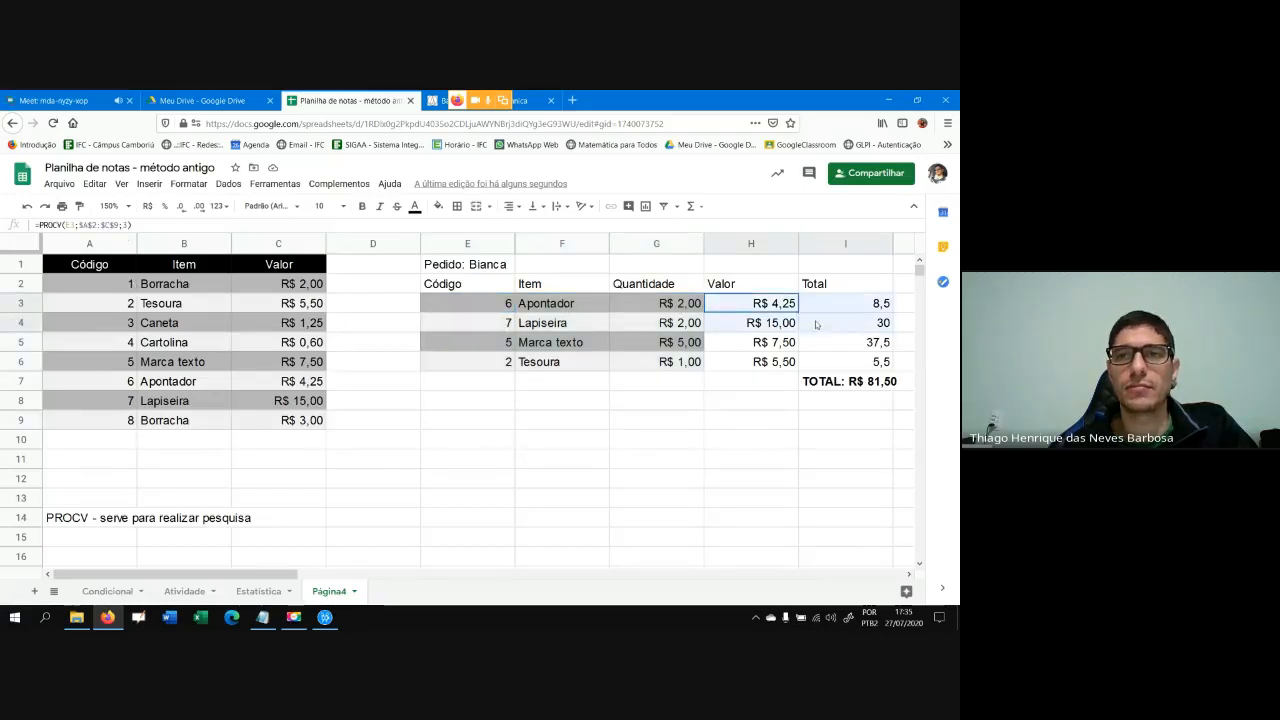
left_click(730, 402)
left_click_drag(487, 304, 644, 326)
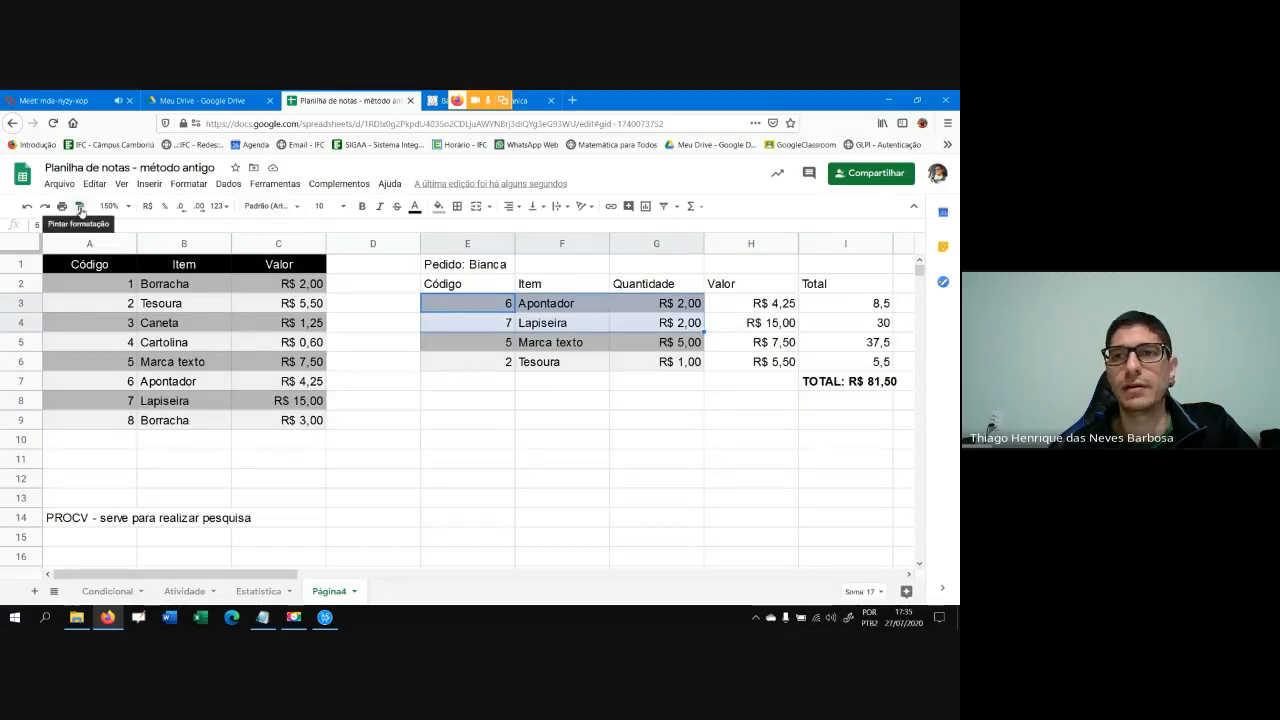
left_click(79, 206)
mouse_move(742, 302)
left_mouse_down()
mouse_move(850, 345)
mouse_move(858, 364)
left_mouse_up()
left_click(789, 456)
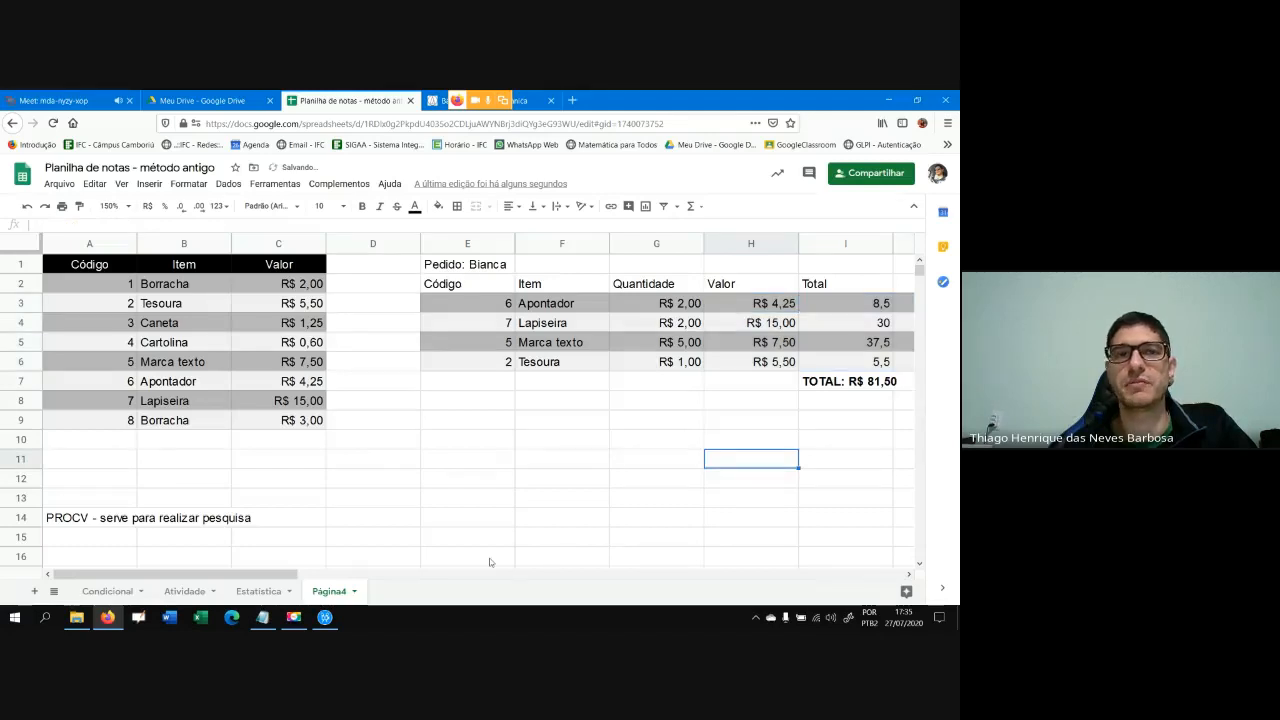
Copy the black header formatting of cell A1 onto the order table's header cells E2:I2
left_click(106, 264)
left_click_drag(106, 264, 180, 268)
left_click(293, 267)
left_click(102, 266)
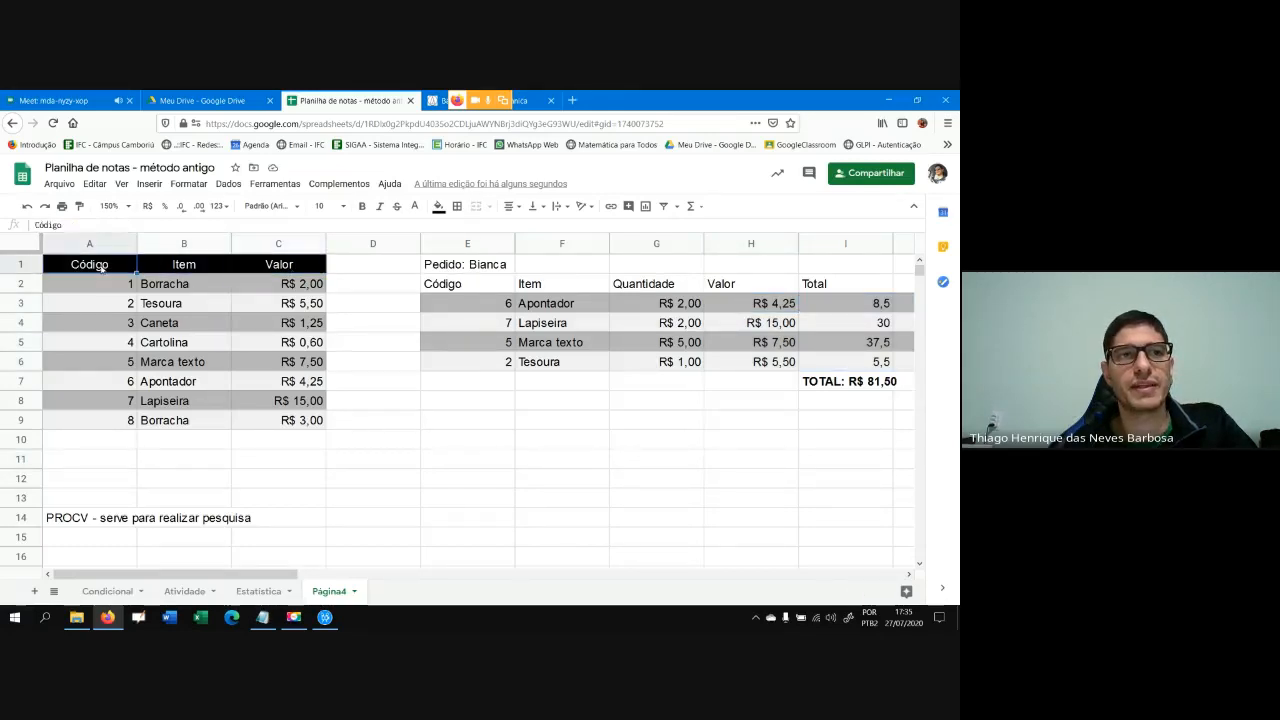
left_click(80, 207)
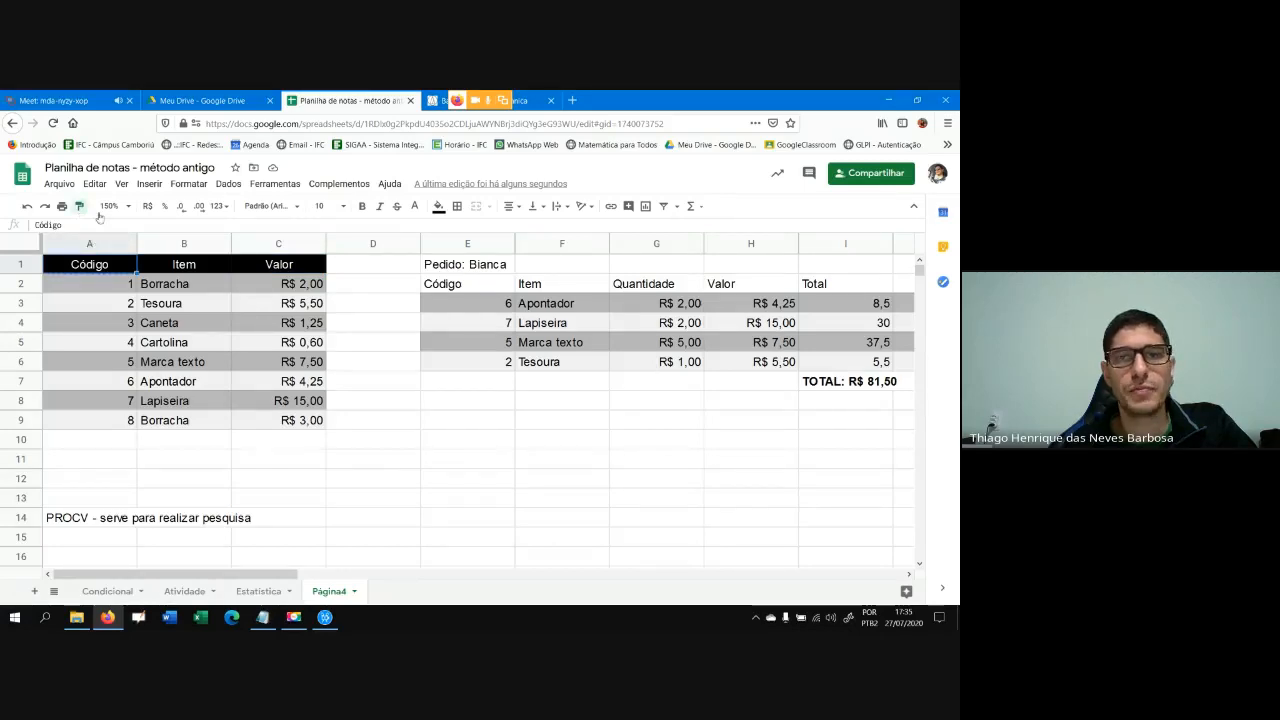
left_click_drag(457, 287, 850, 284)
left_click(699, 518)
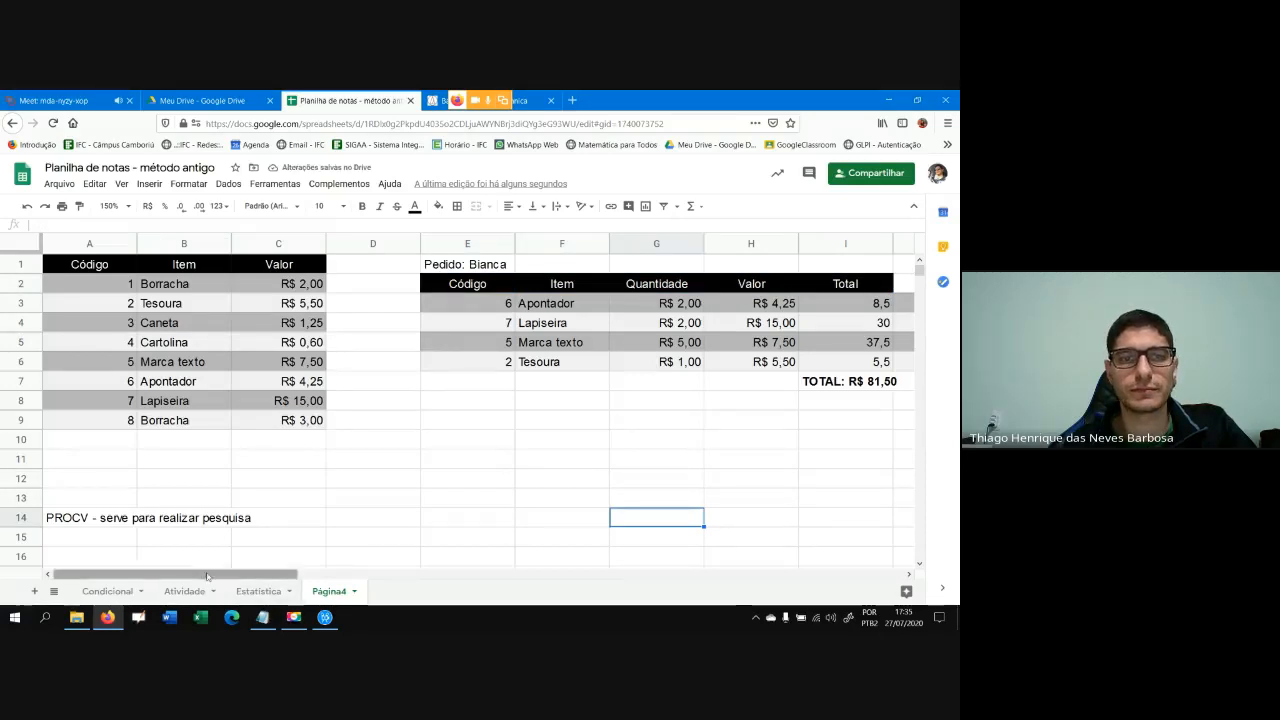
Clear the grey banding from column J by copying the blank formatting of K2:K7, and widen column I slightly
left_click_drag(209, 573, 289, 569)
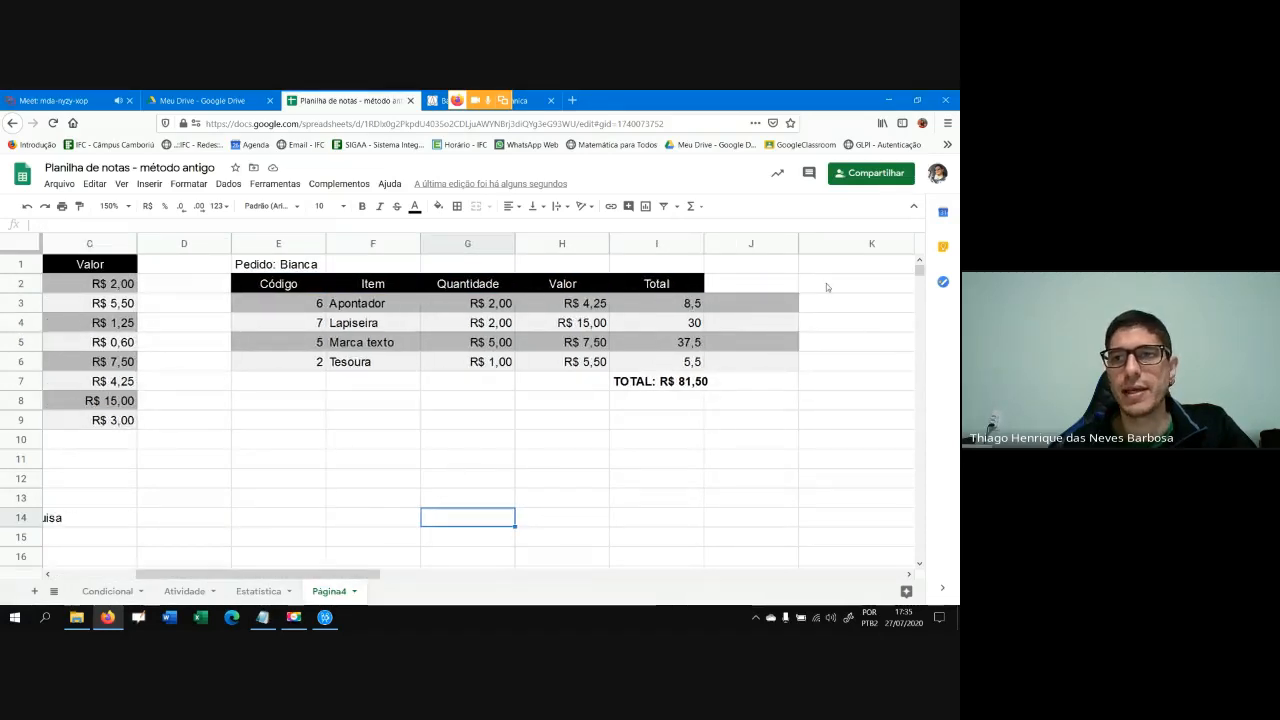
left_click_drag(826, 283, 846, 381)
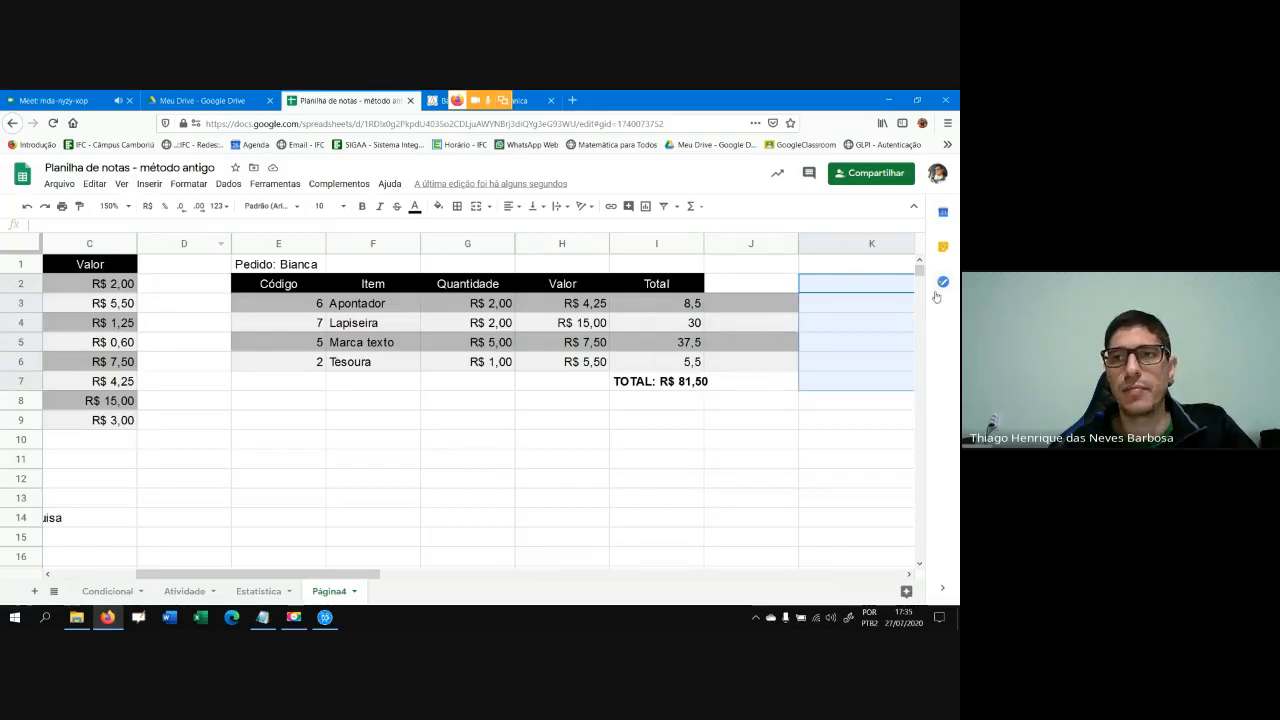
left_click(79, 206)
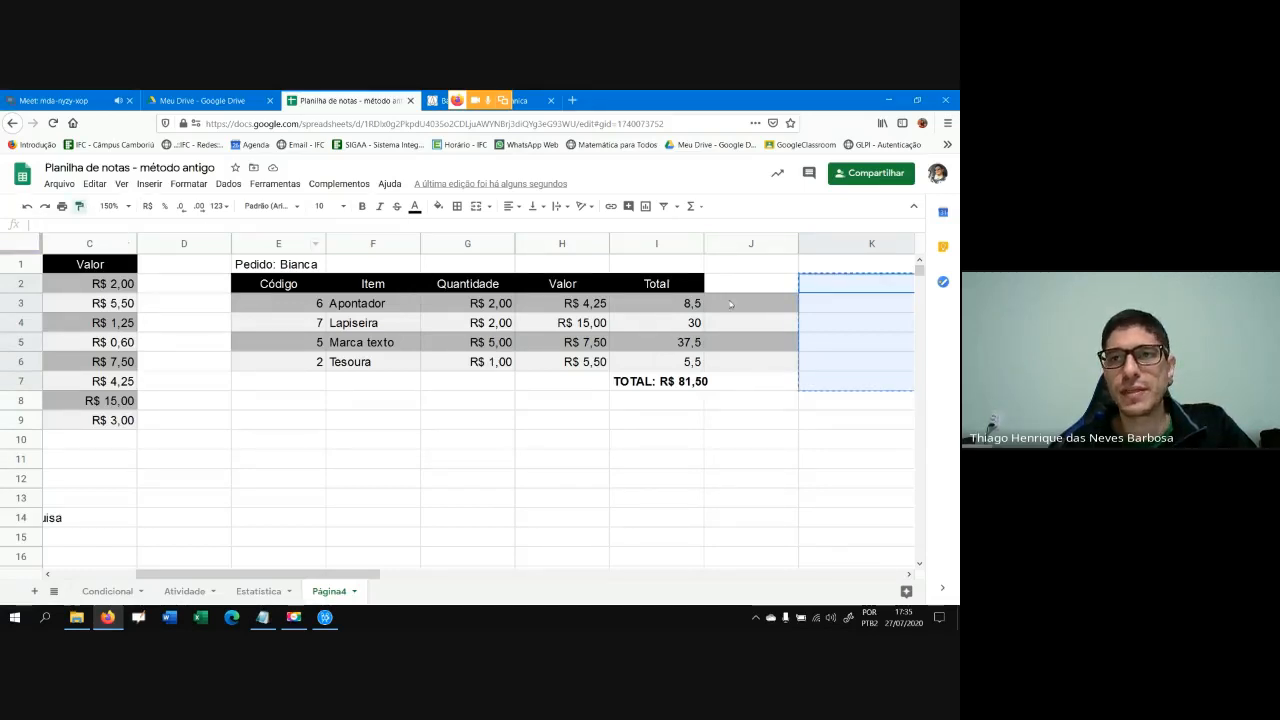
left_click_drag(733, 304, 743, 409)
left_click(751, 465)
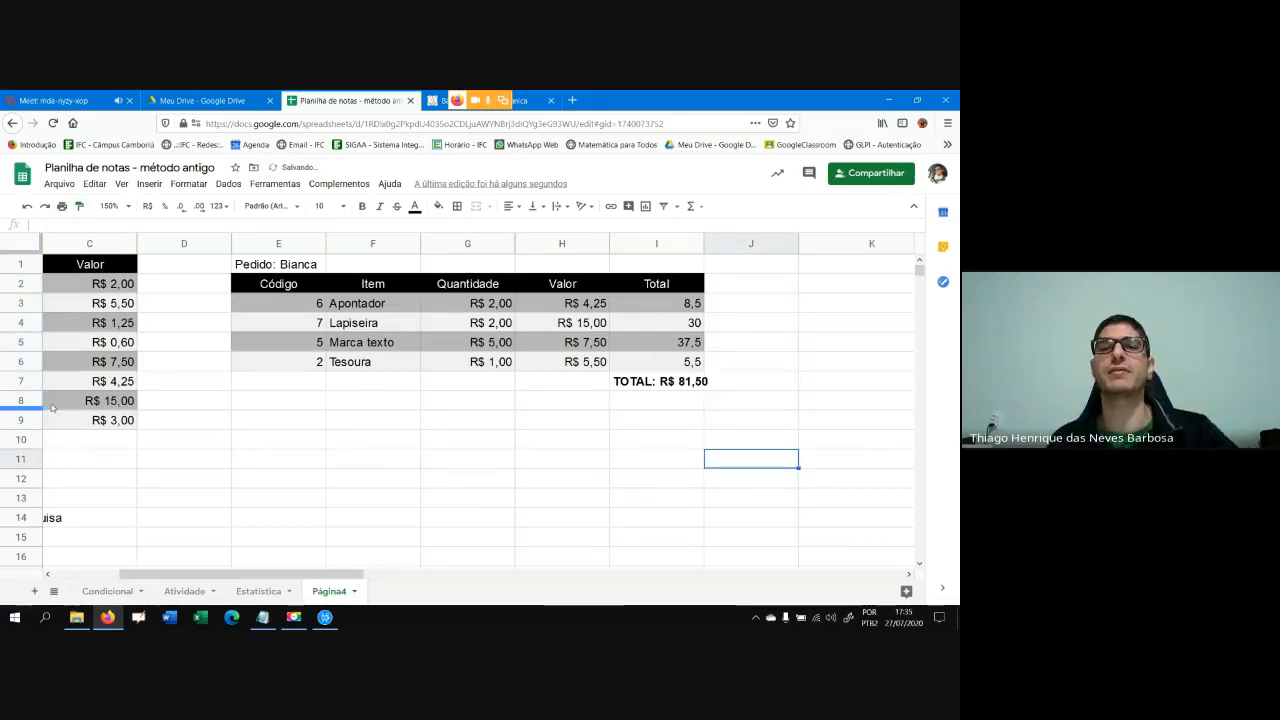
left_click_drag(704, 243, 719, 243)
Try a purple fill on the order total cell I7 and reset its fill colour
left_click(682, 381)
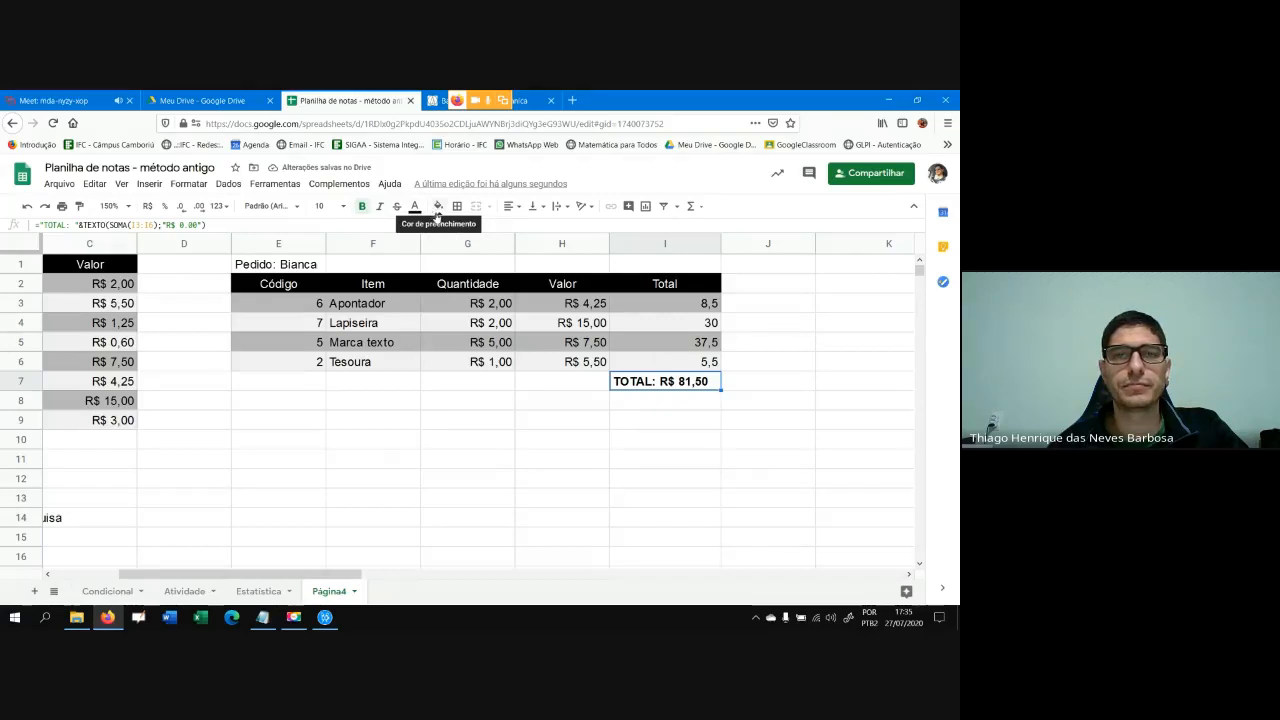
left_click(438, 207)
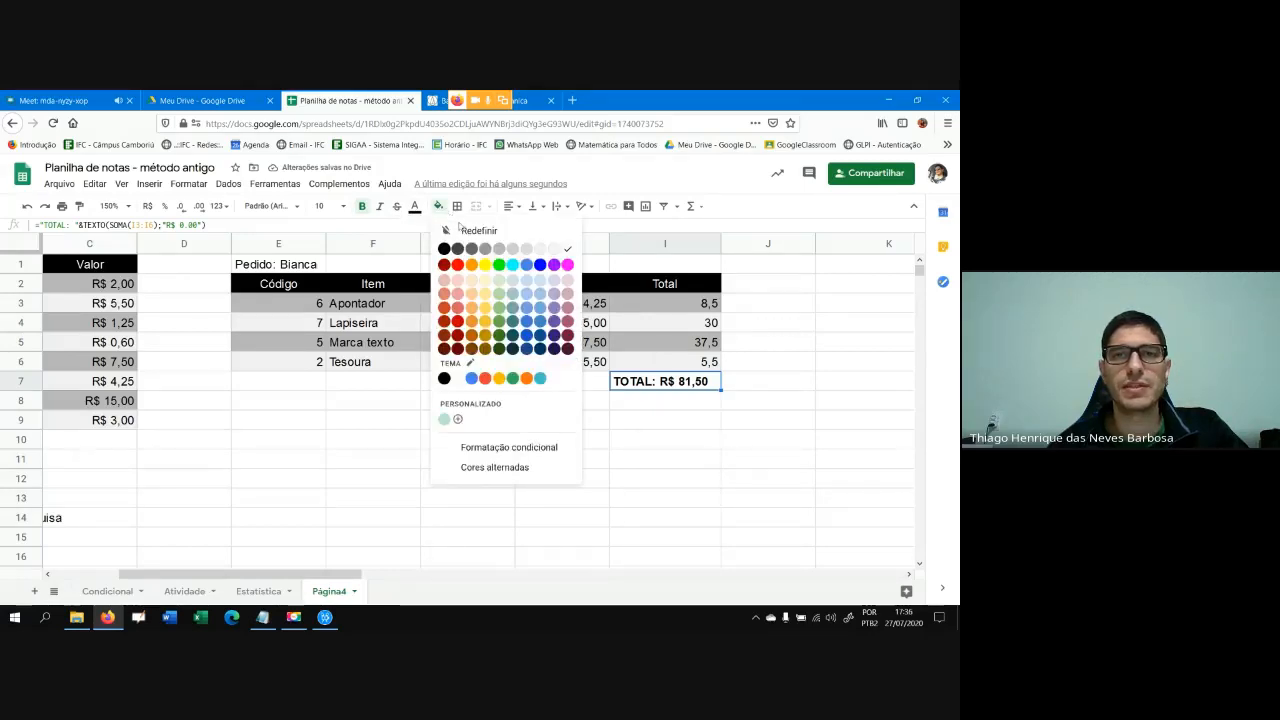
left_click(554, 265)
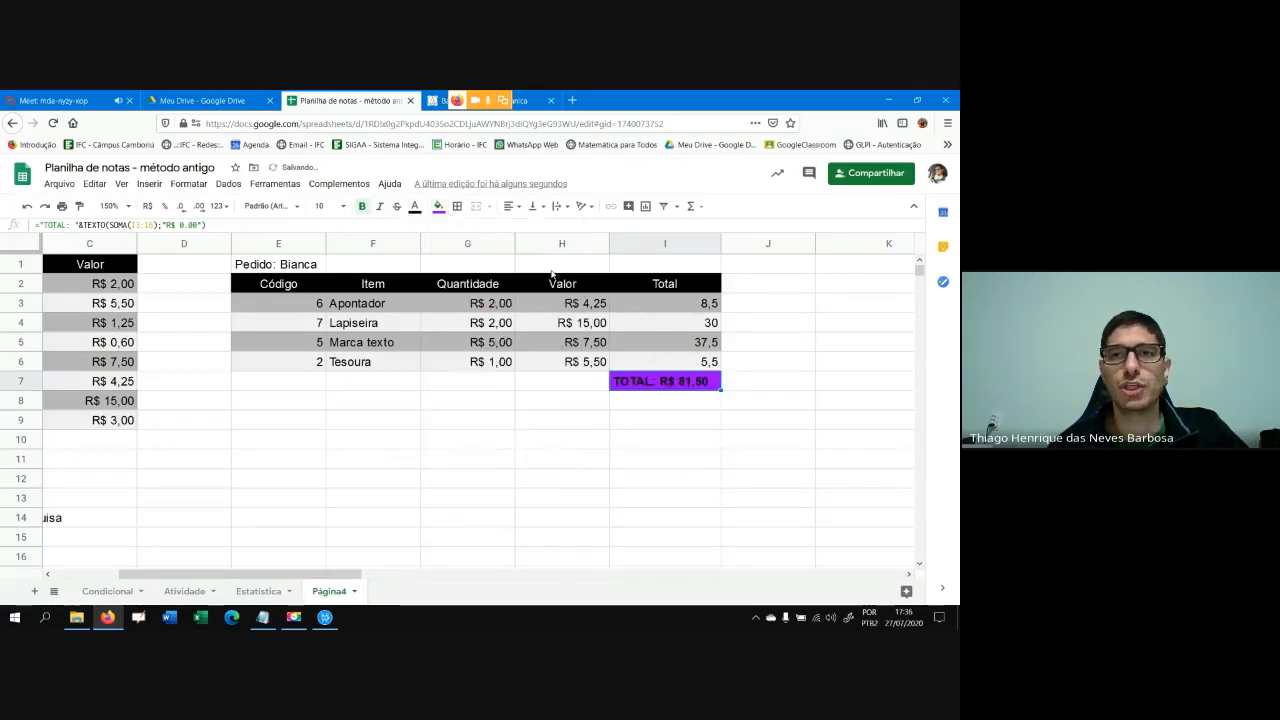
left_click(438, 207)
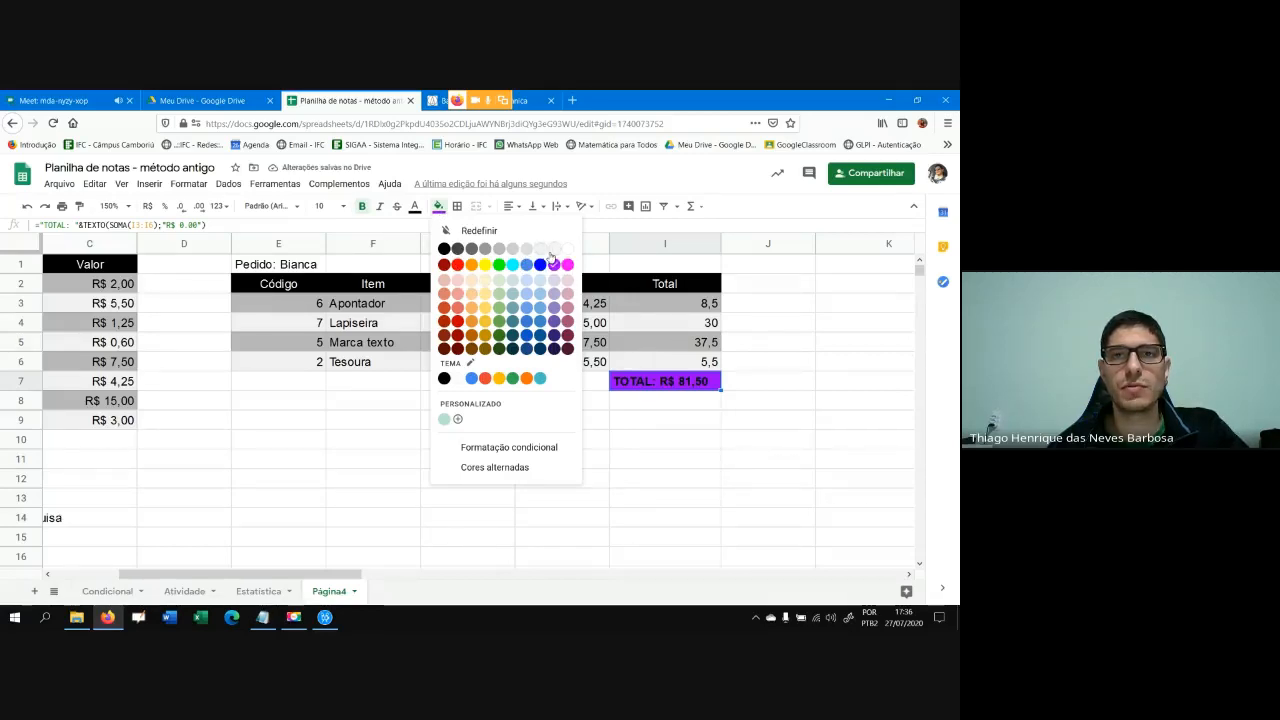
left_click(479, 230)
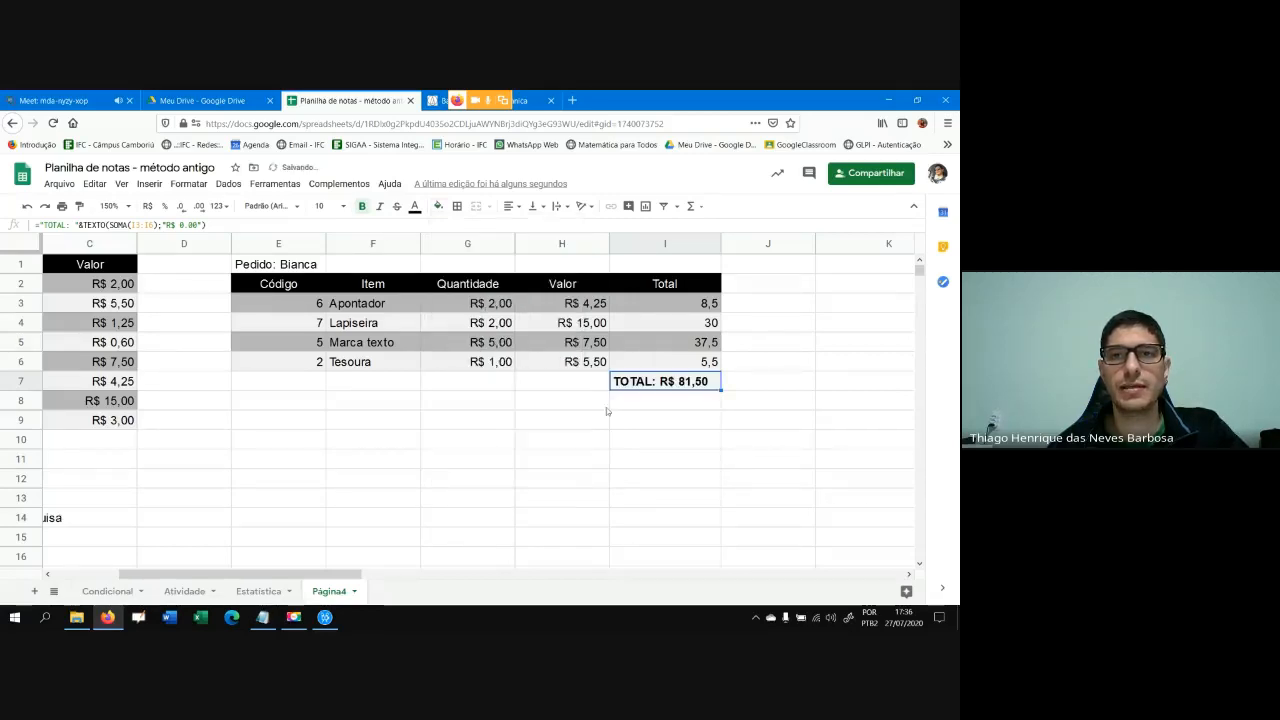
Give the order total cell I7 a light grey fill
left_click(438, 206)
left_click(523, 248)
left_click(540, 380)
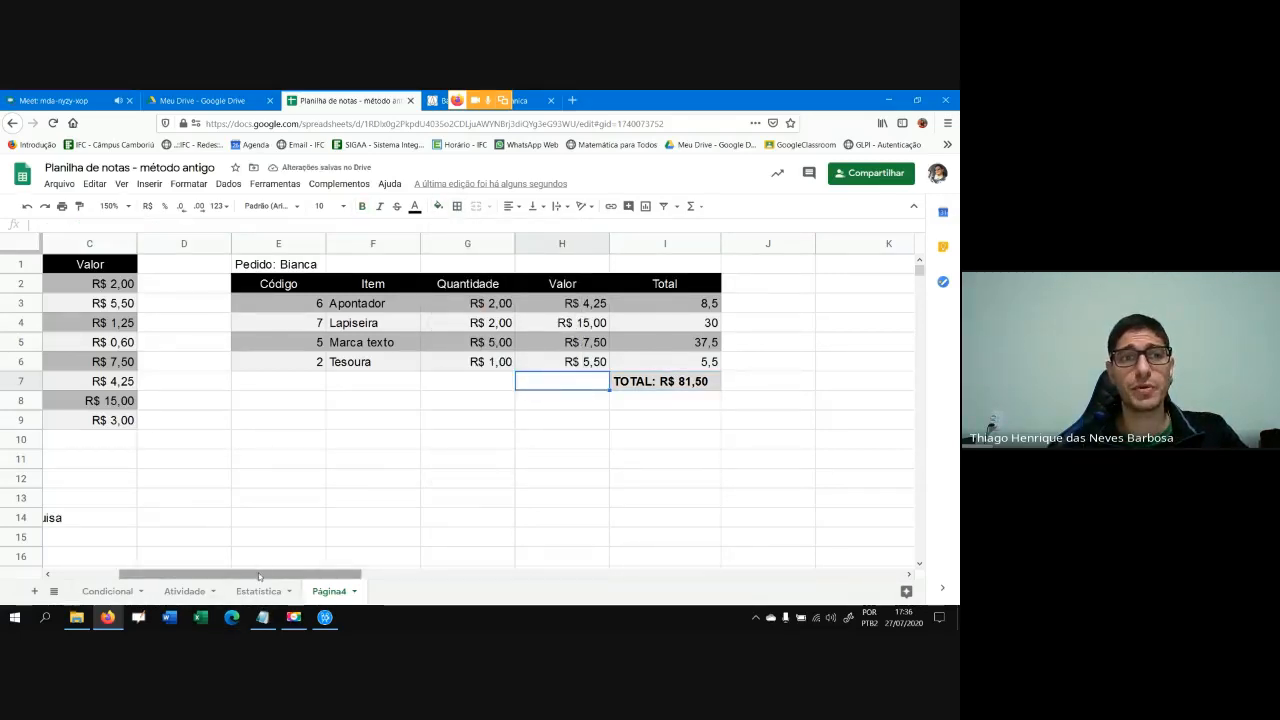
Try the currency format with different numbers of decimal places on the order quantities G3:G6
left_click_drag(258, 576, 125, 577)
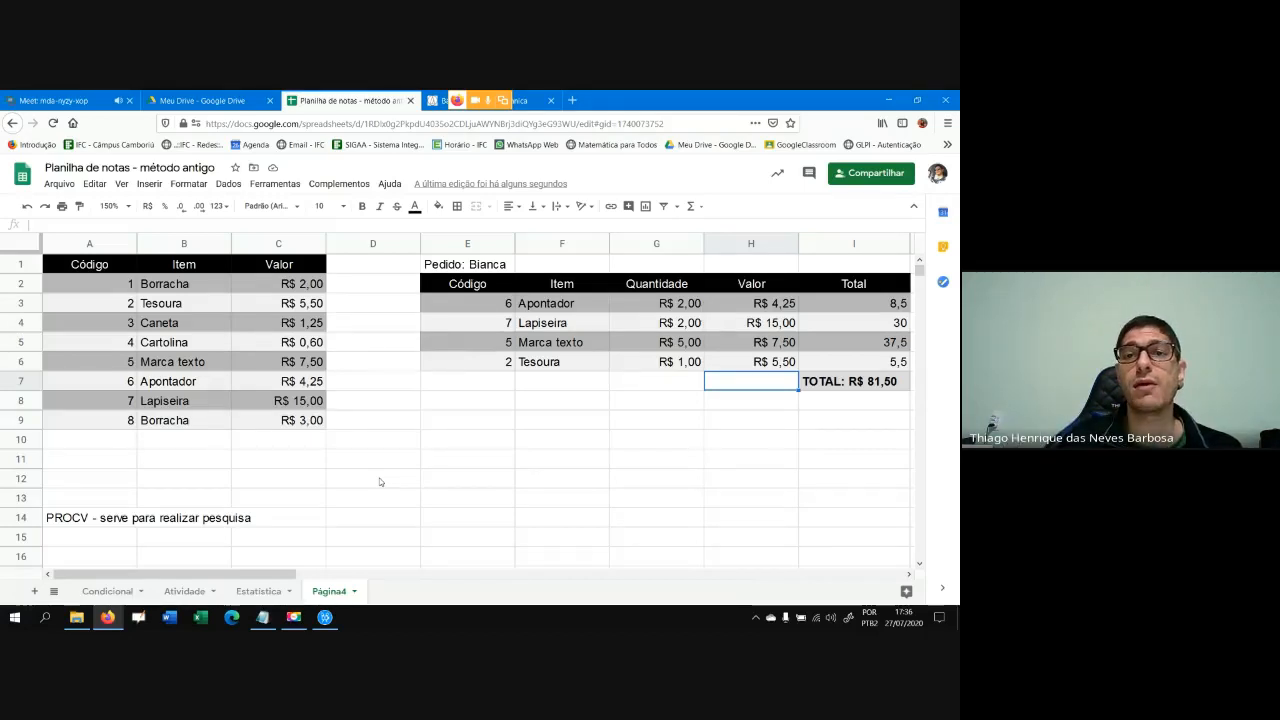
left_click_drag(667, 308, 670, 362)
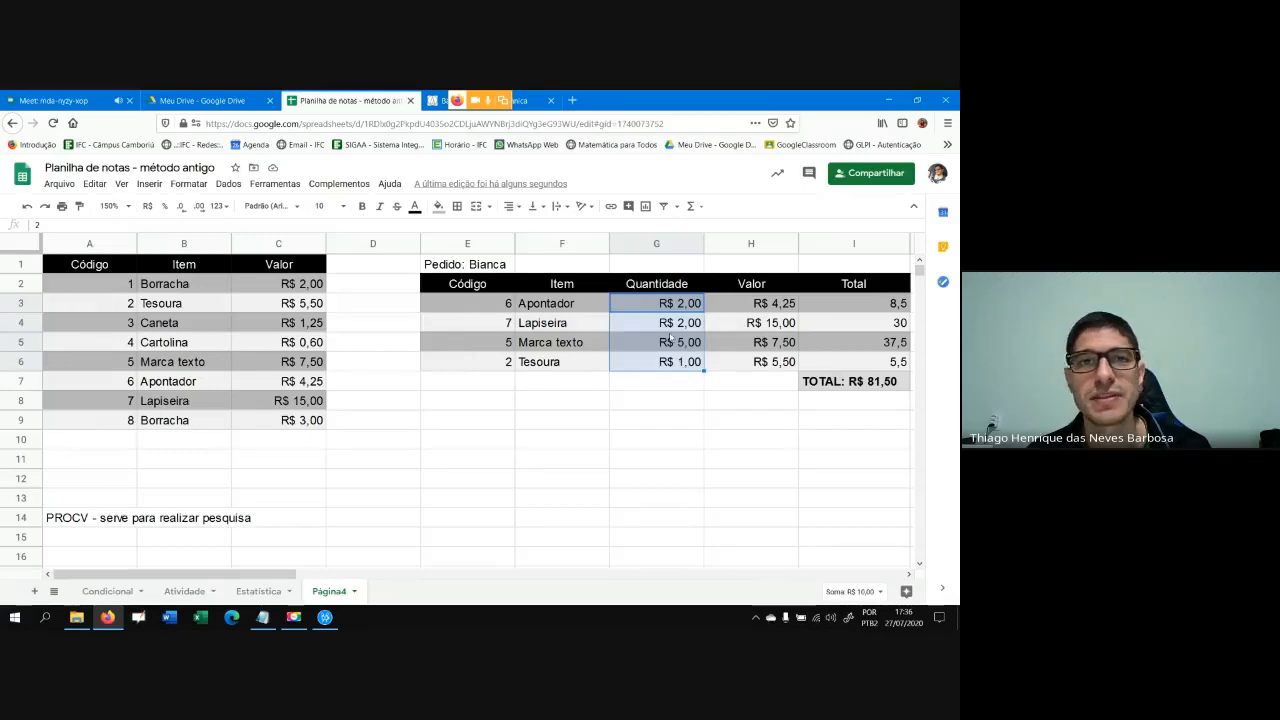
left_click(148, 208)
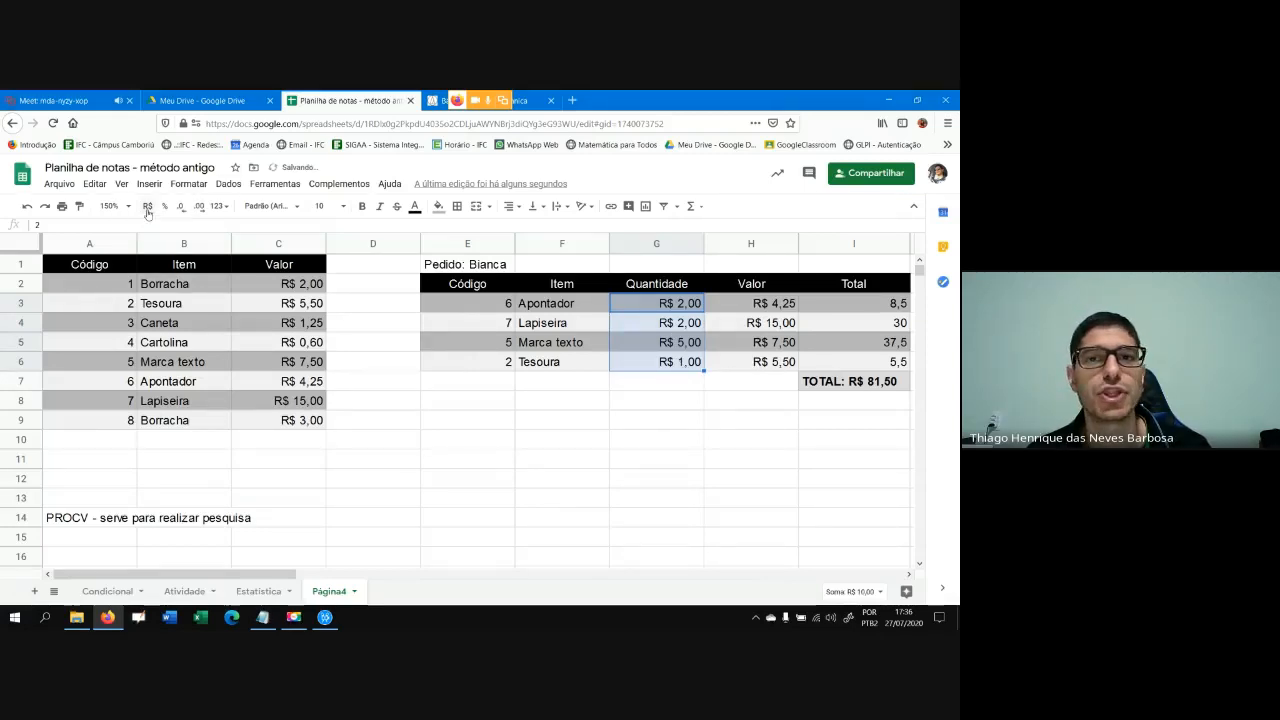
left_click(200, 208)
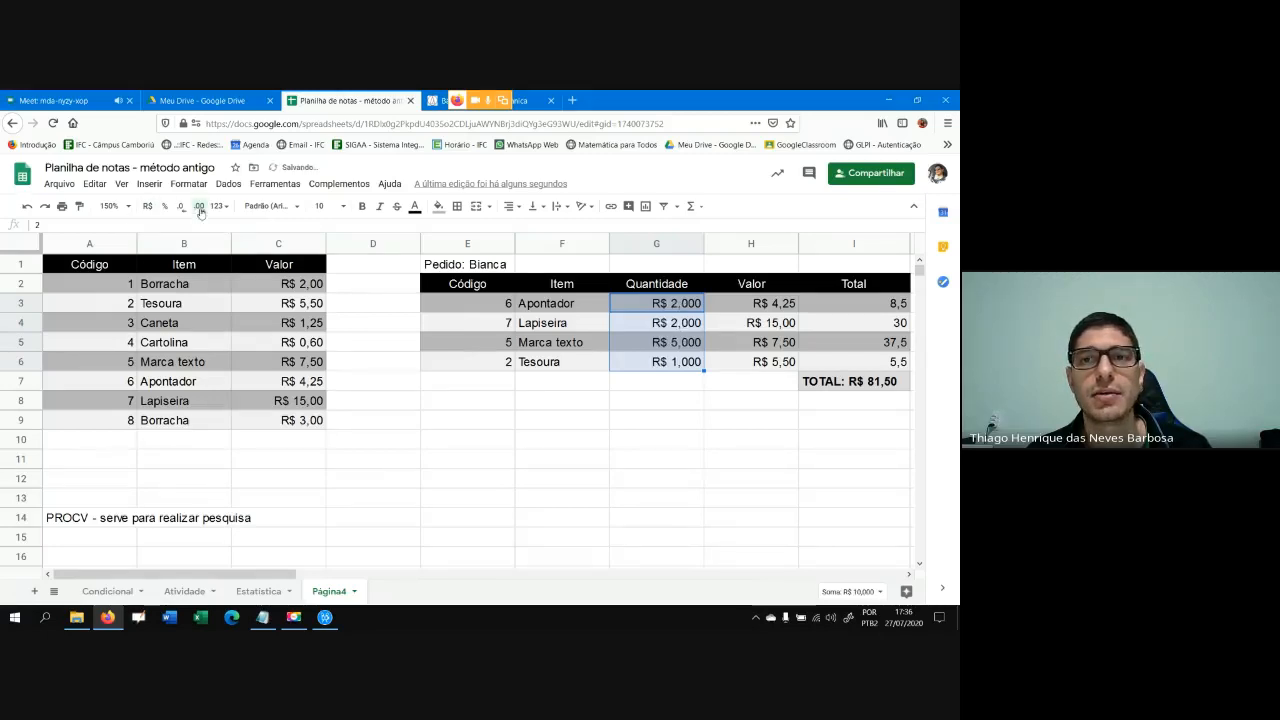
left_click(182, 207)
left_click(183, 208)
left_click(183, 208)
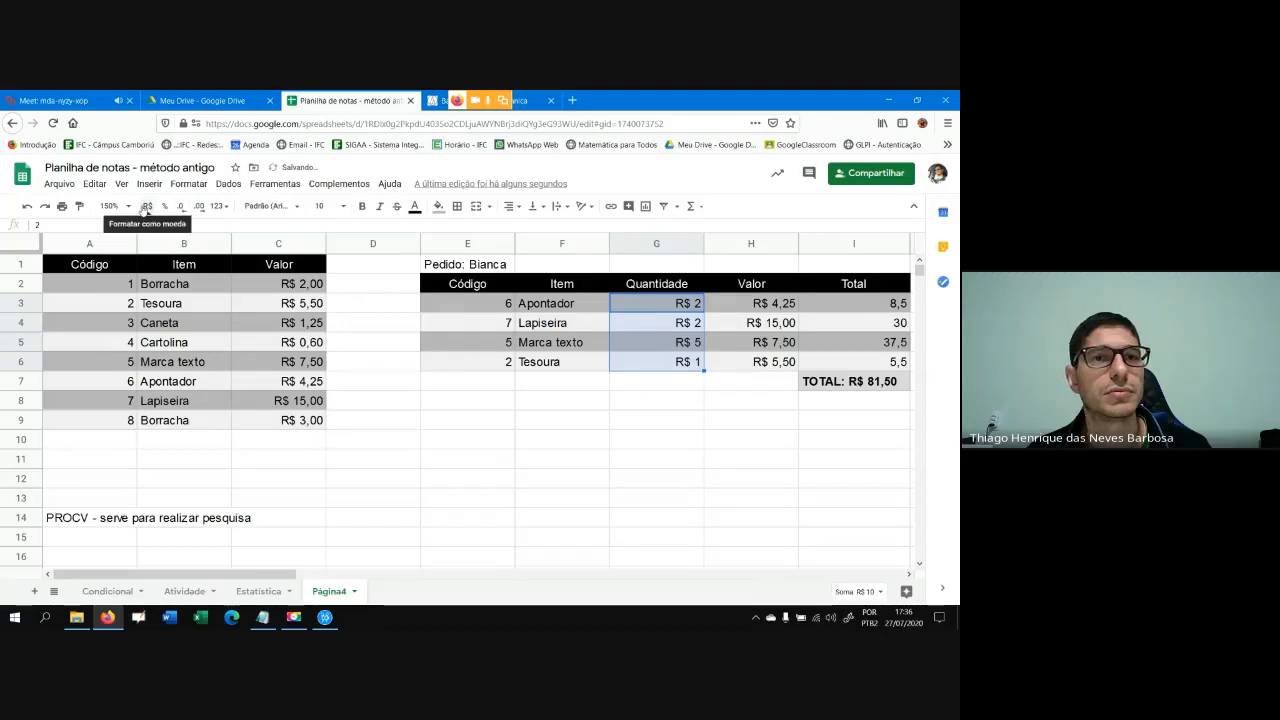
left_click(146, 206)
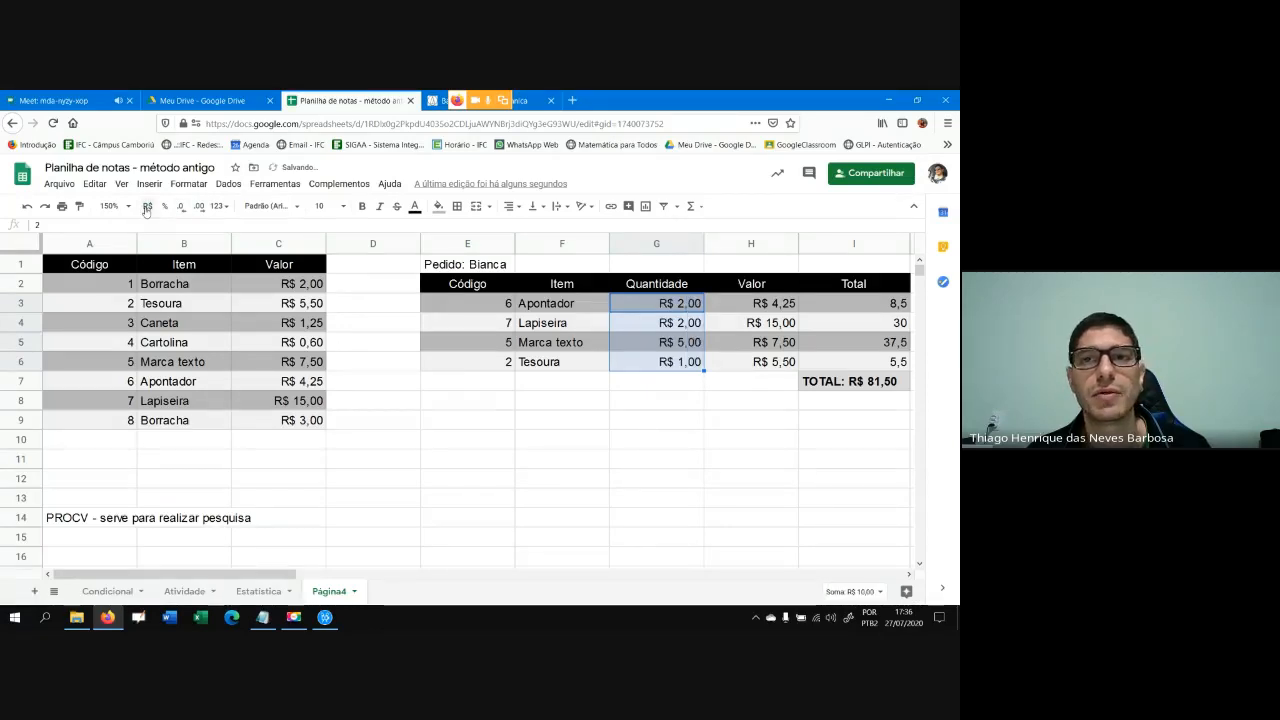
left_click(200, 206)
Set the number format of the order quantities G3:G6 to Automático
left_click(217, 206)
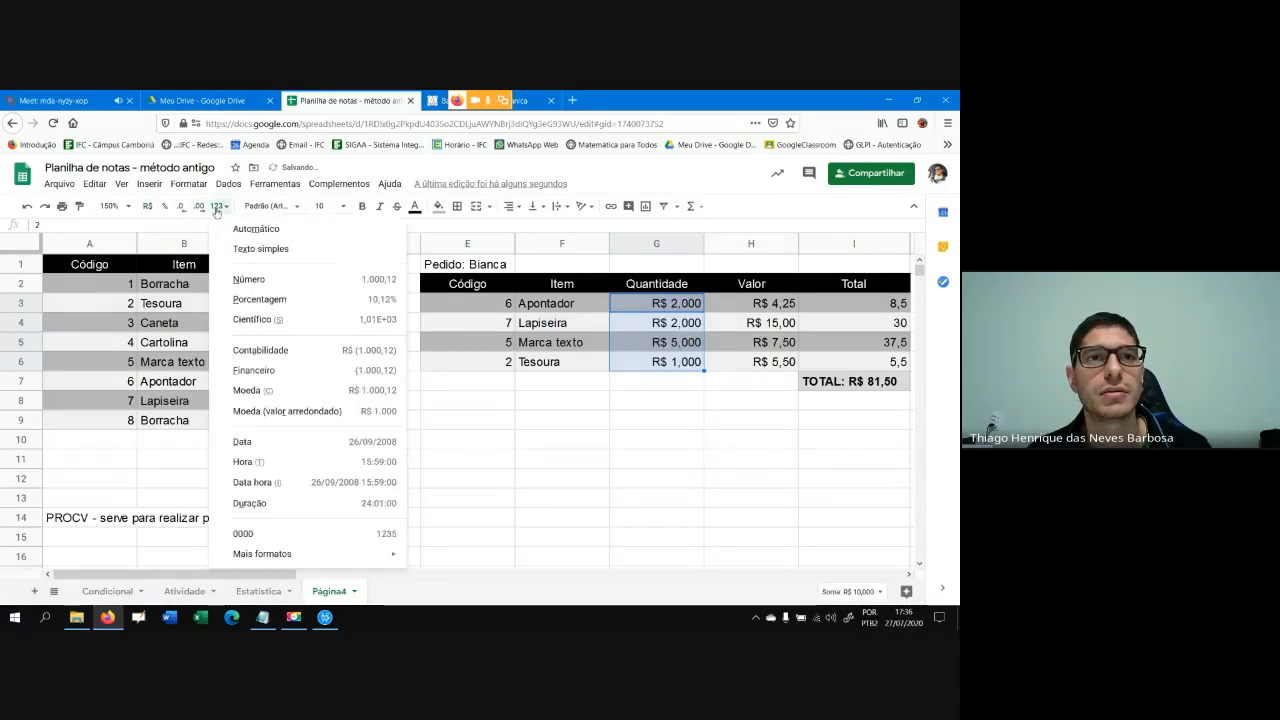
left_click(253, 222)
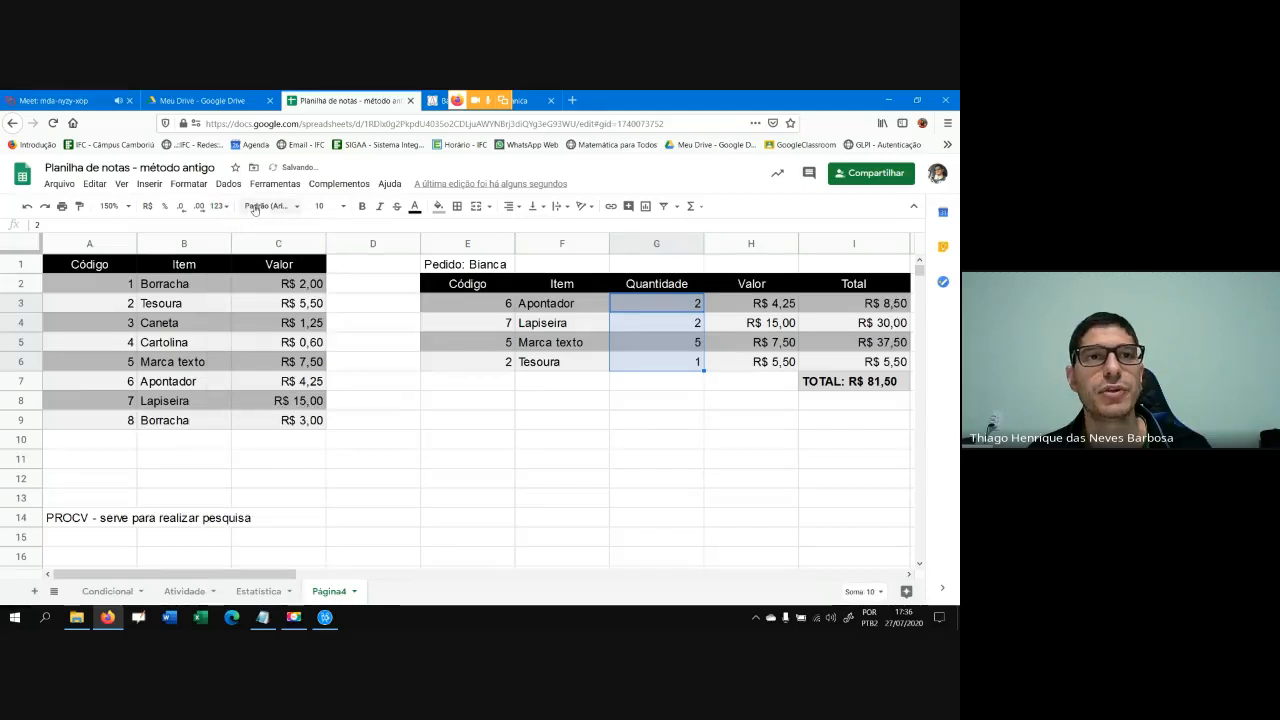
left_click(218, 206)
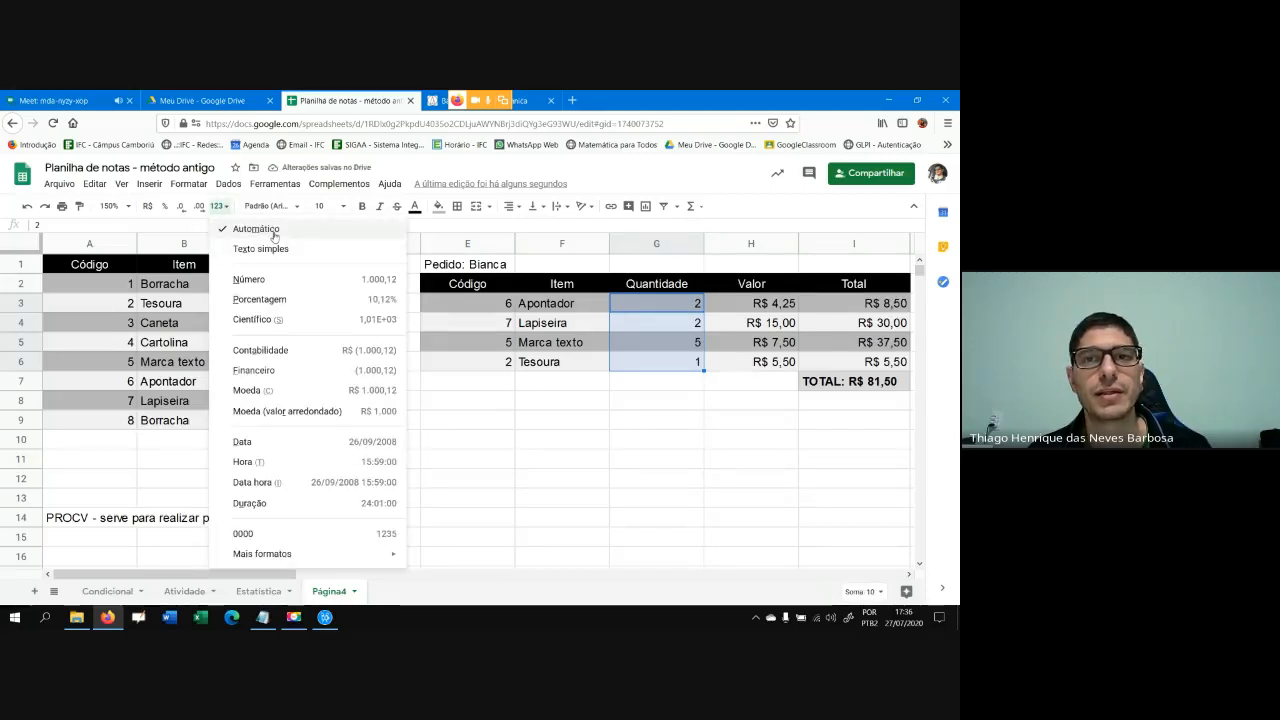
left_click(741, 415)
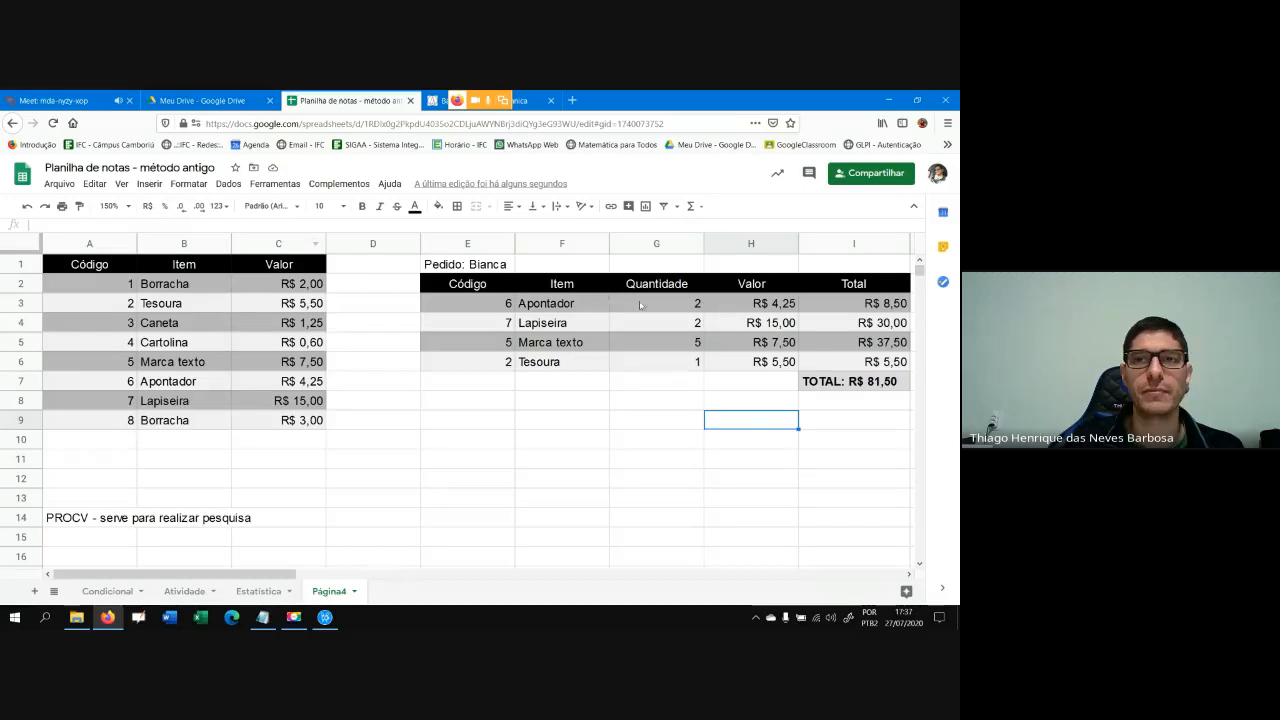
Apply the currency format to the quantities G3:G6 once more and return them to the Automático format
left_click_drag(632, 303, 636, 360)
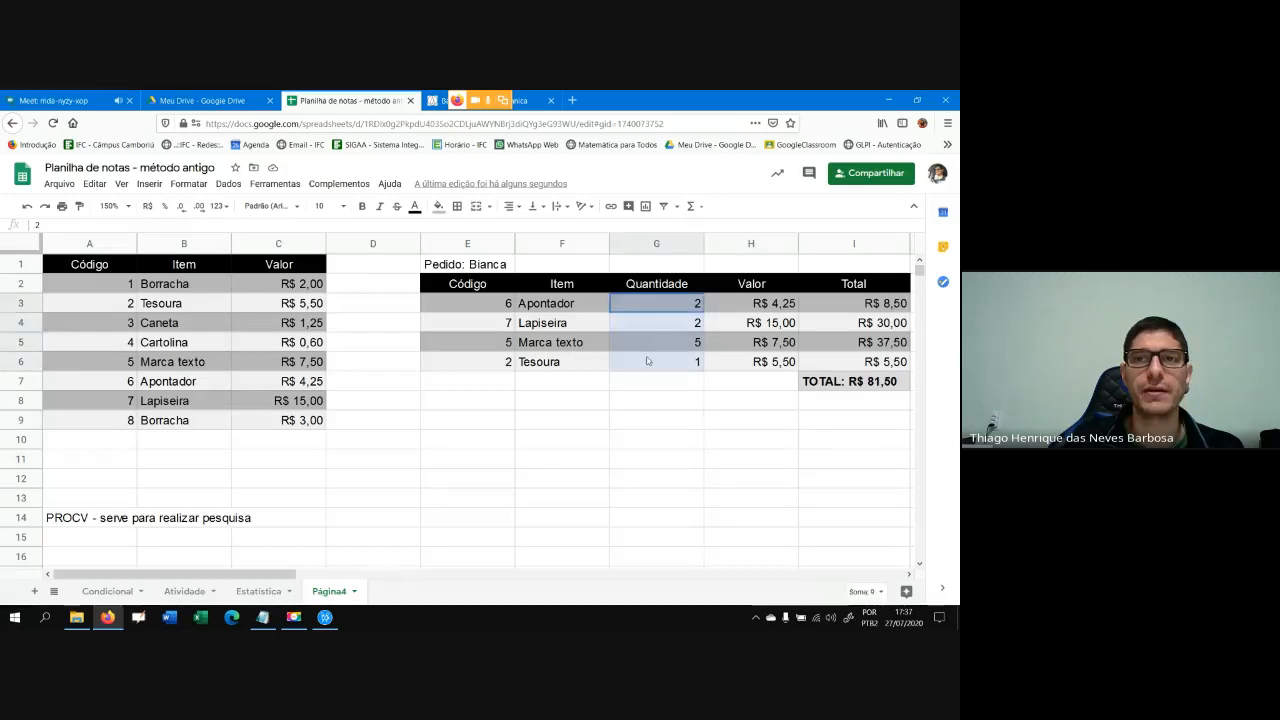
left_click(148, 206)
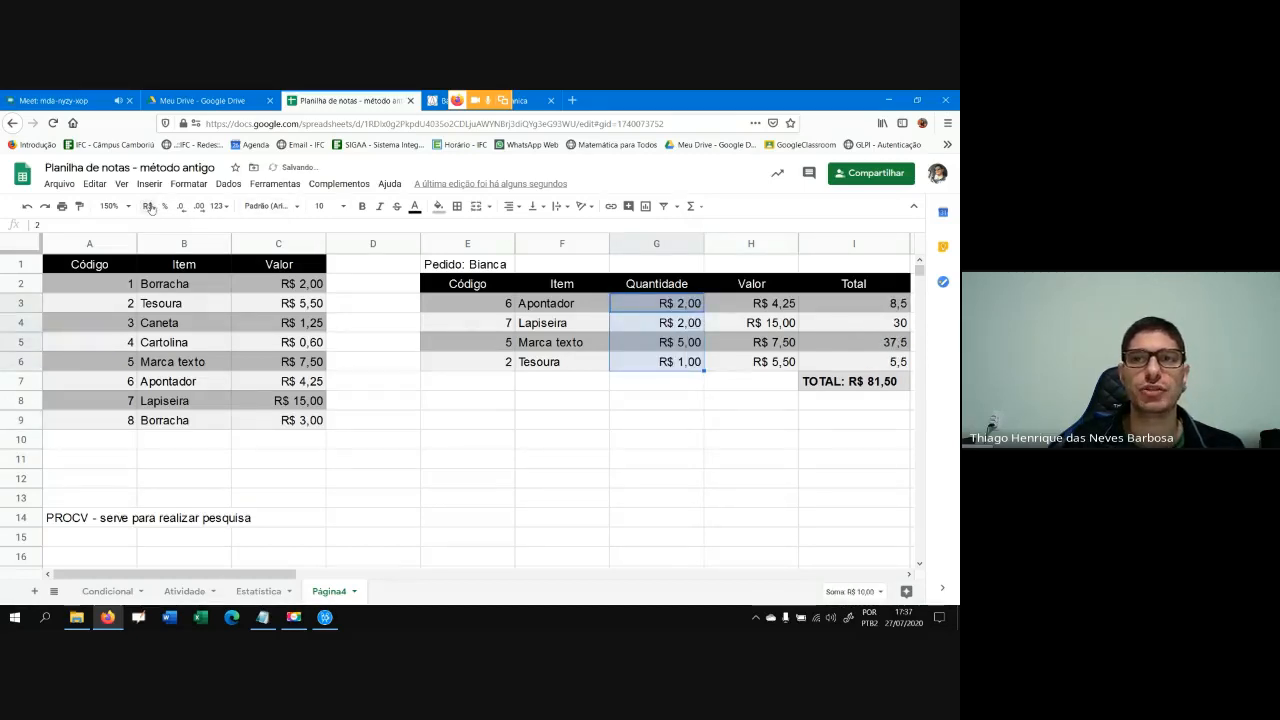
left_click(216, 206)
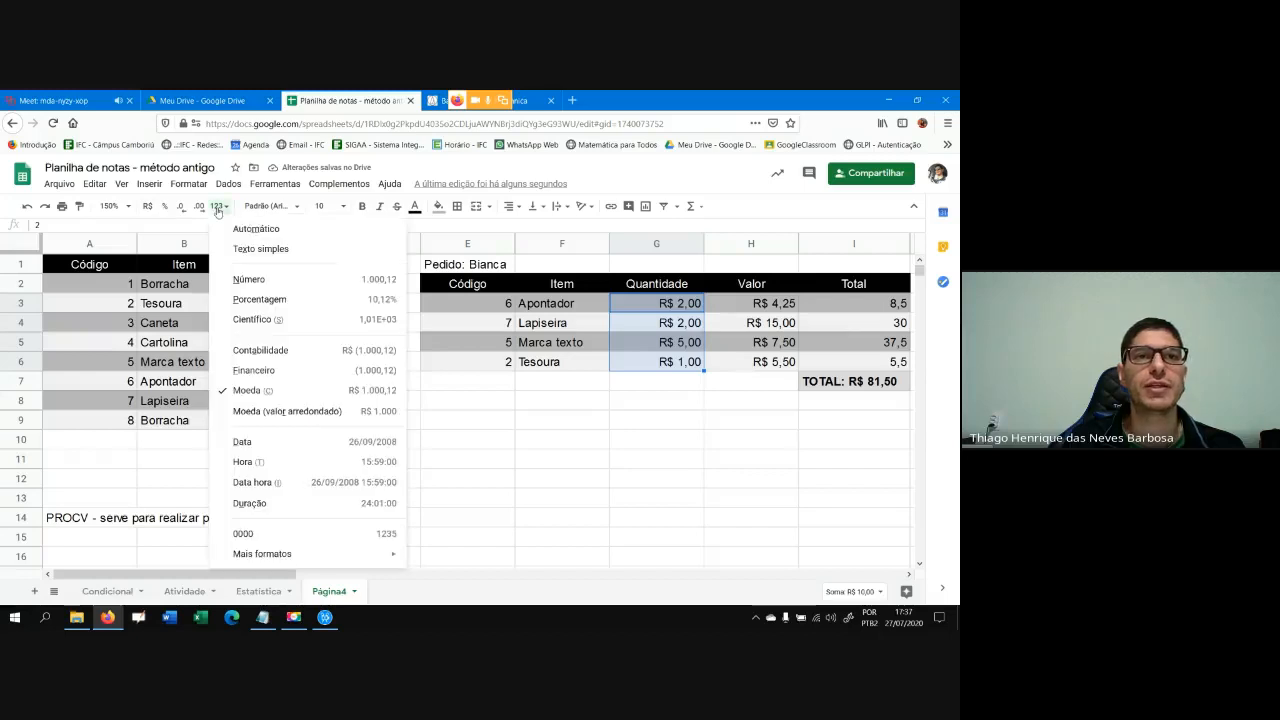
left_click(280, 229)
left_click(636, 425)
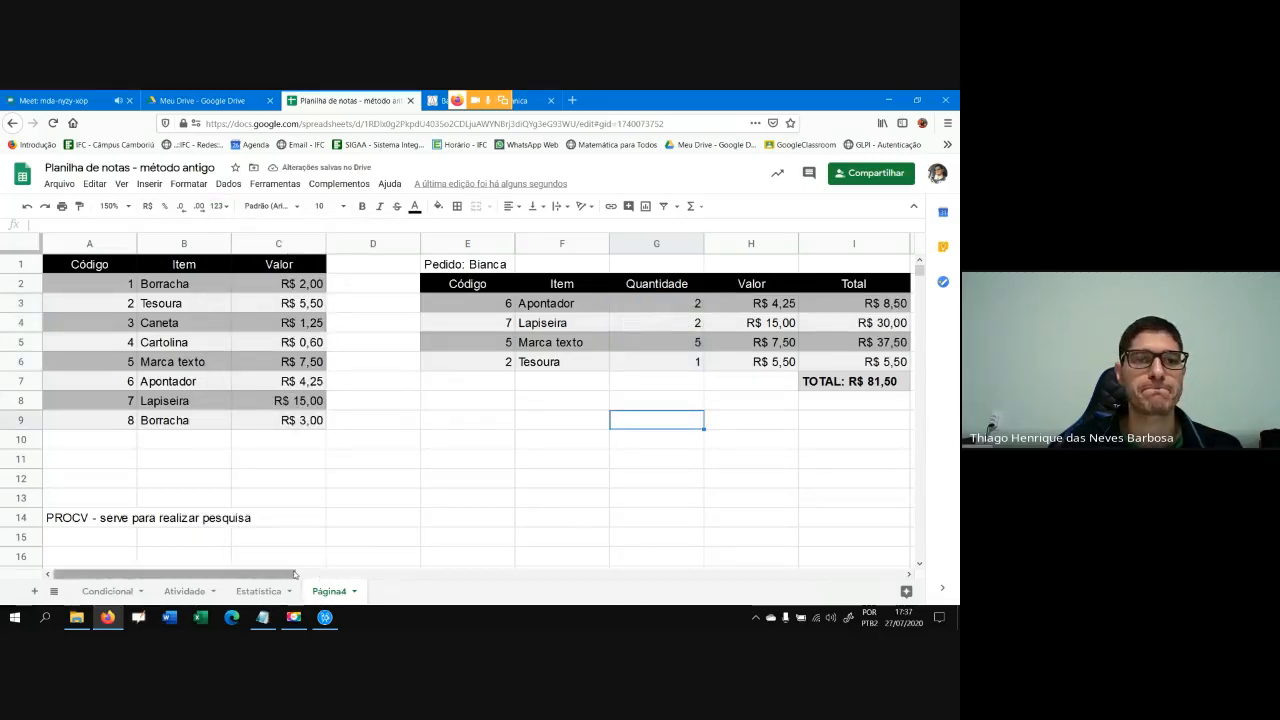
Create a filter on the order table from its header cells E2:I2
left_click(302, 518)
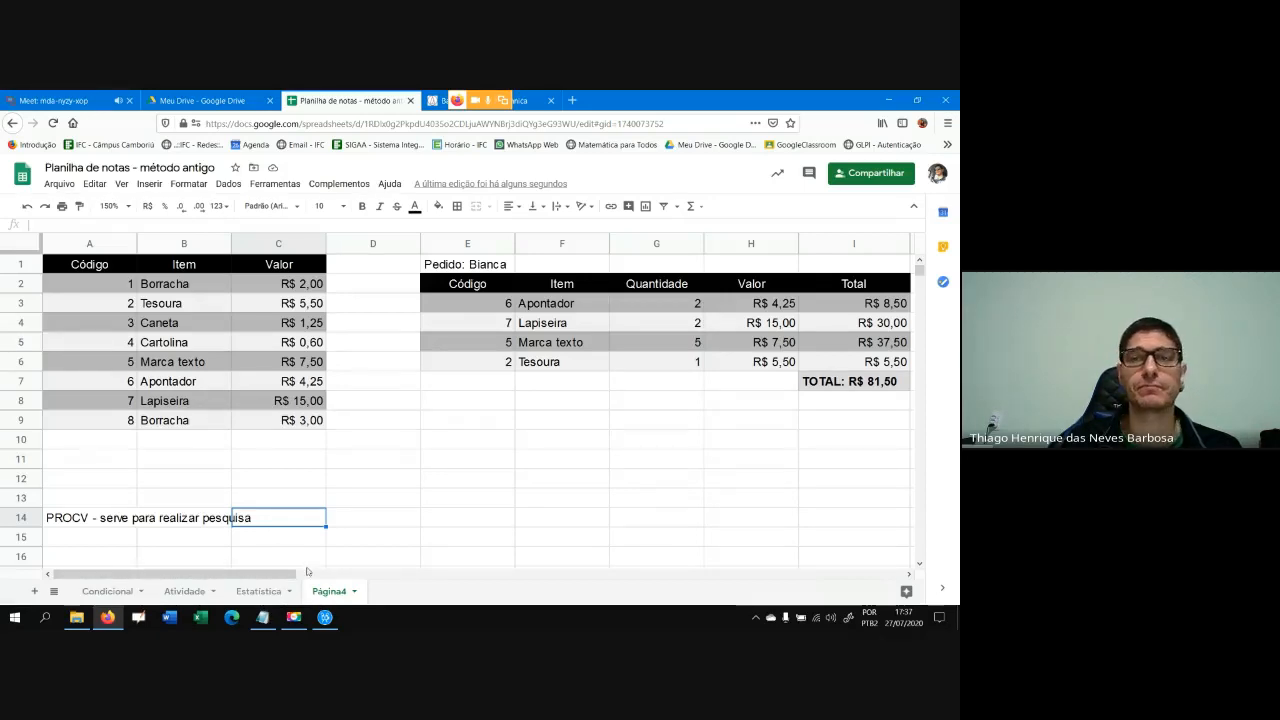
left_click(470, 285)
left_click_drag(480, 287, 833, 291)
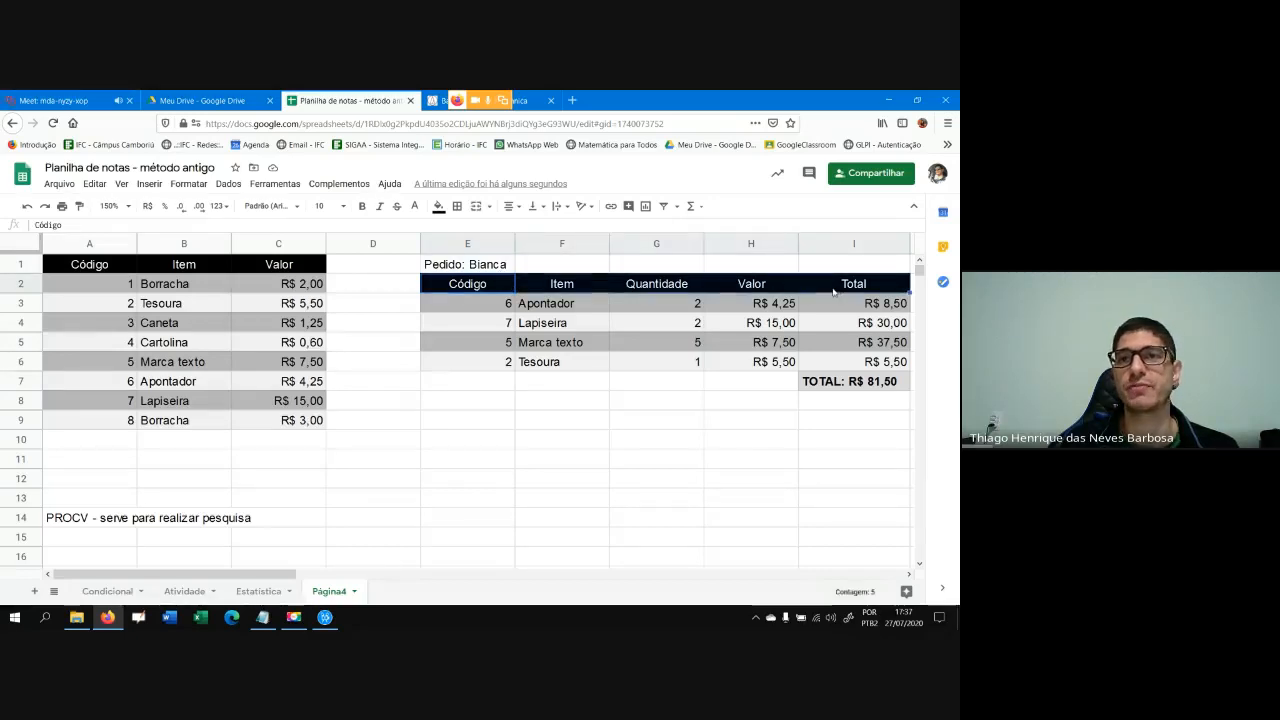
left_click(663, 206)
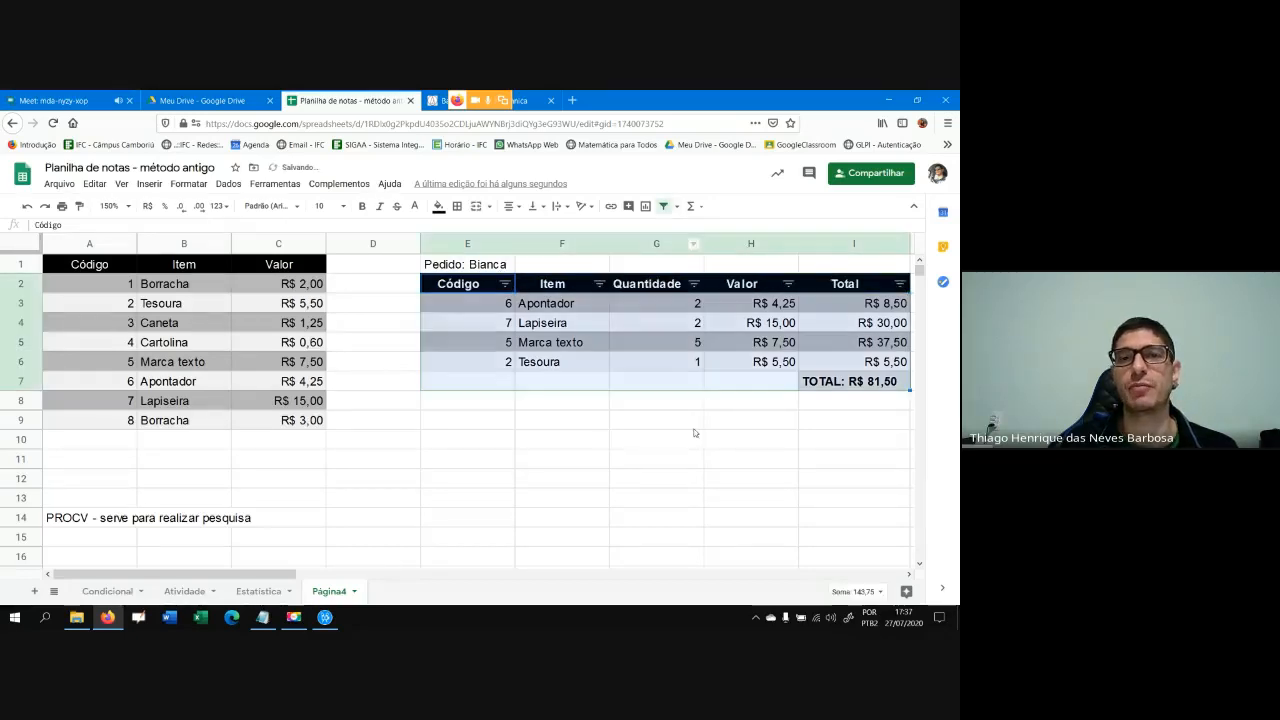
left_click(667, 499)
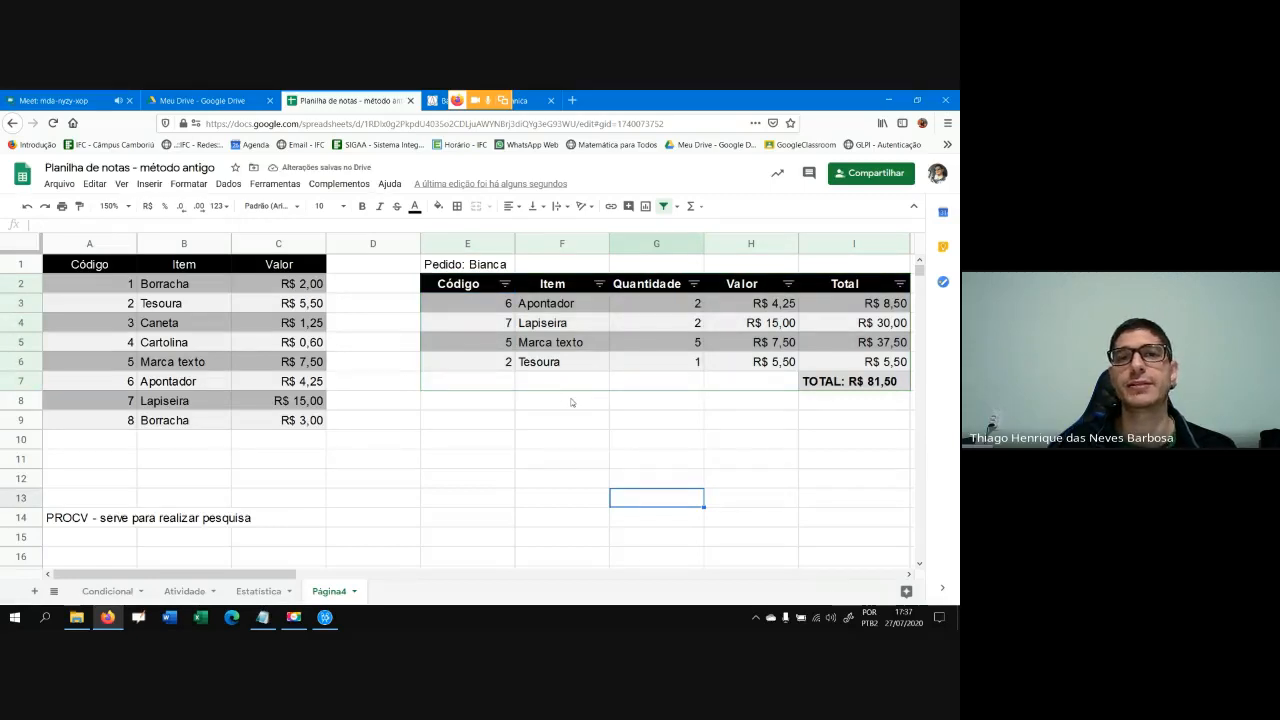
Filter the Quantidade column by value so that only rows with quantity 2 are shown
left_click(694, 284)
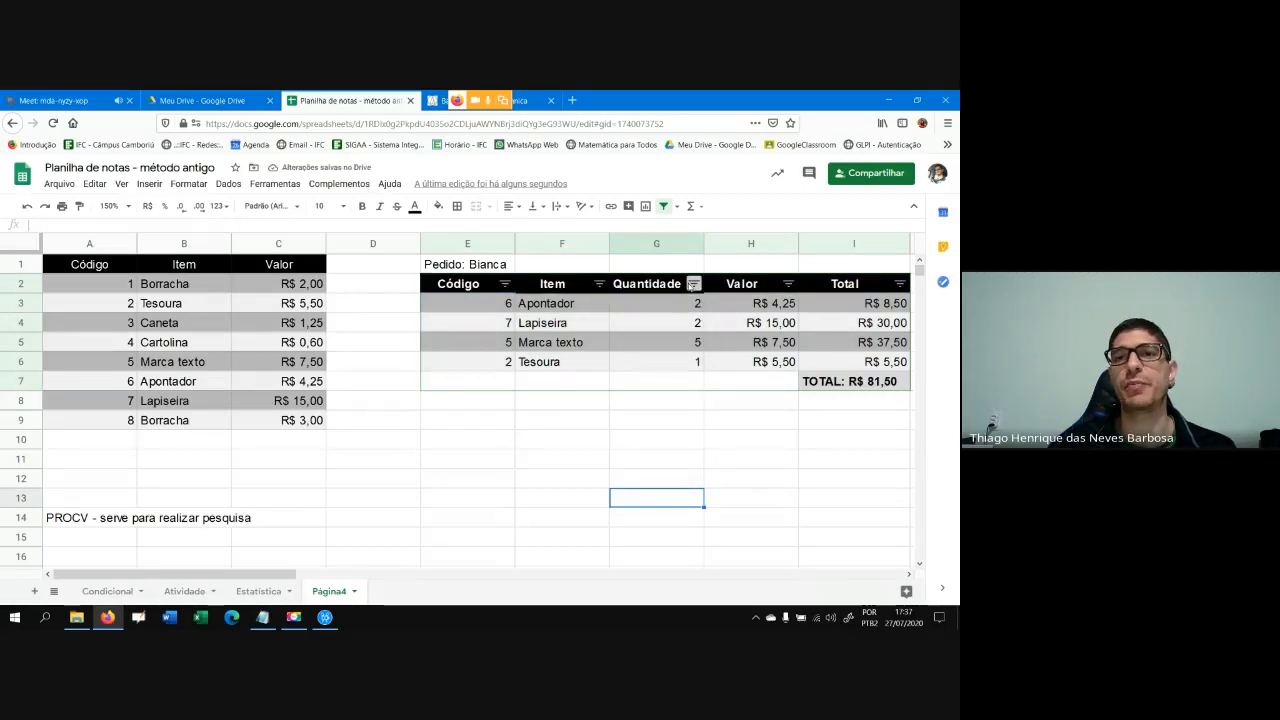
scroll(692, 345, "down", 1)
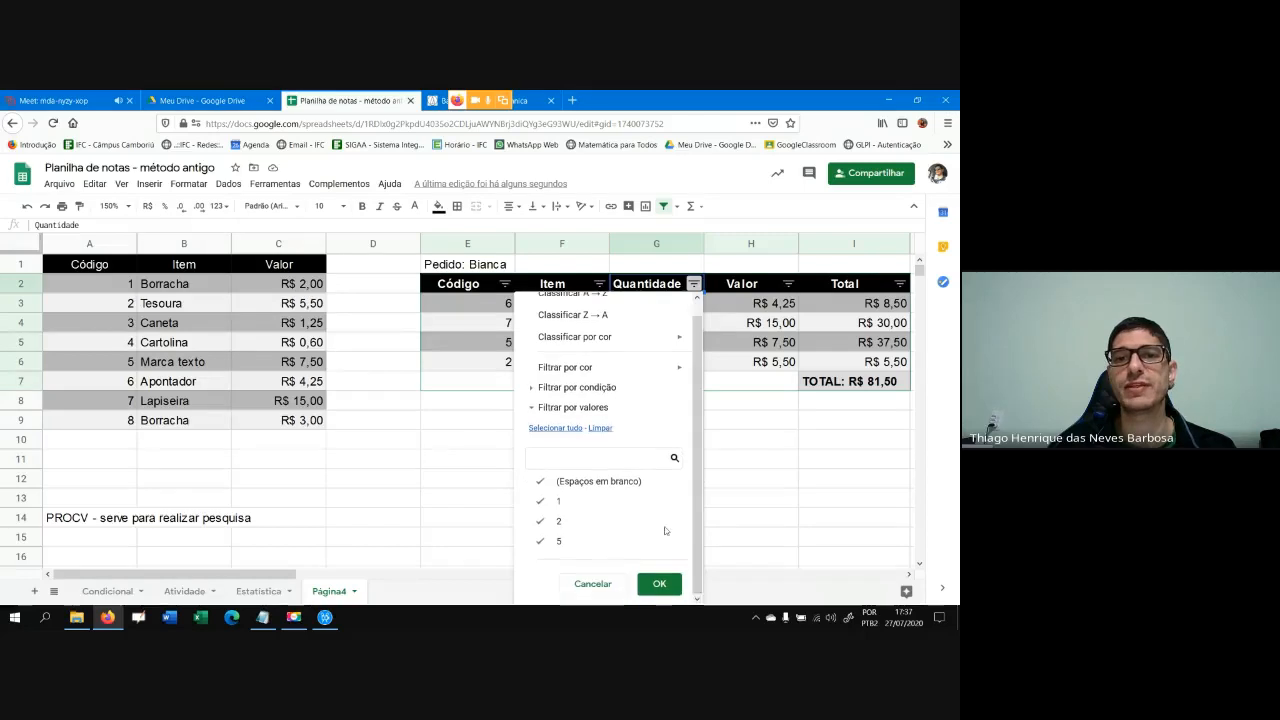
left_click(540, 481)
left_click(540, 501)
left_click(540, 541)
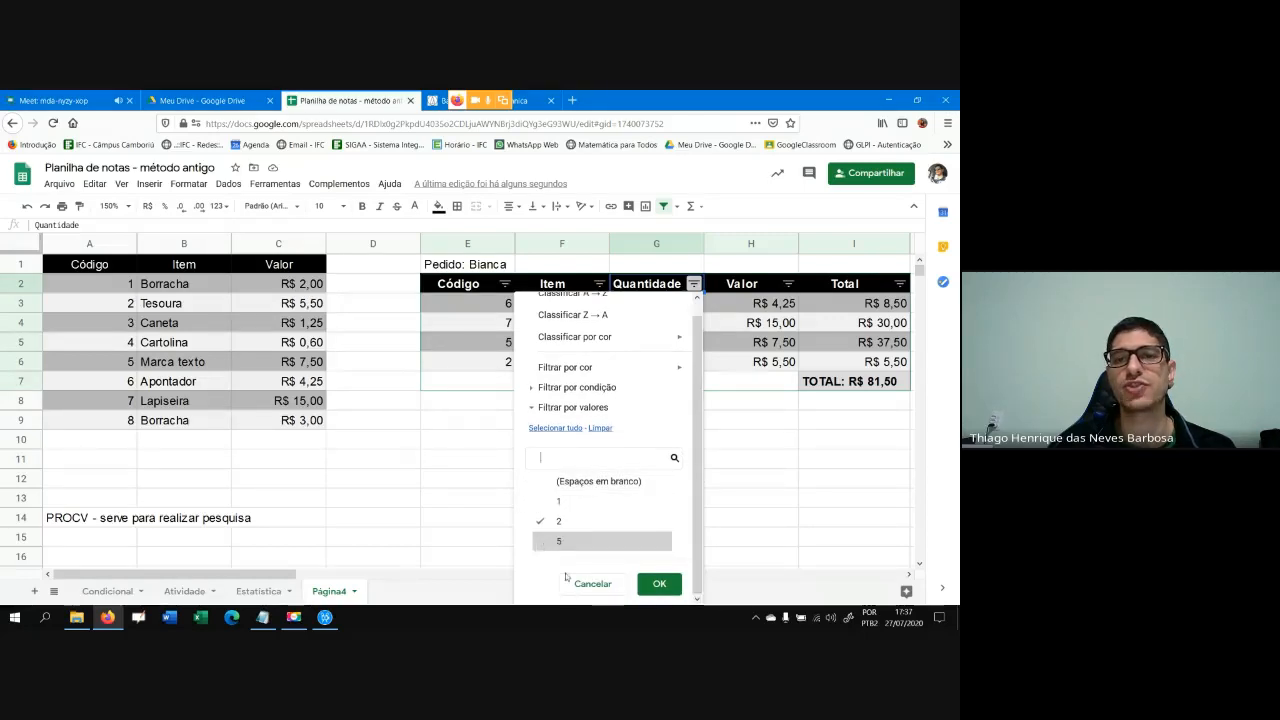
left_click(660, 584)
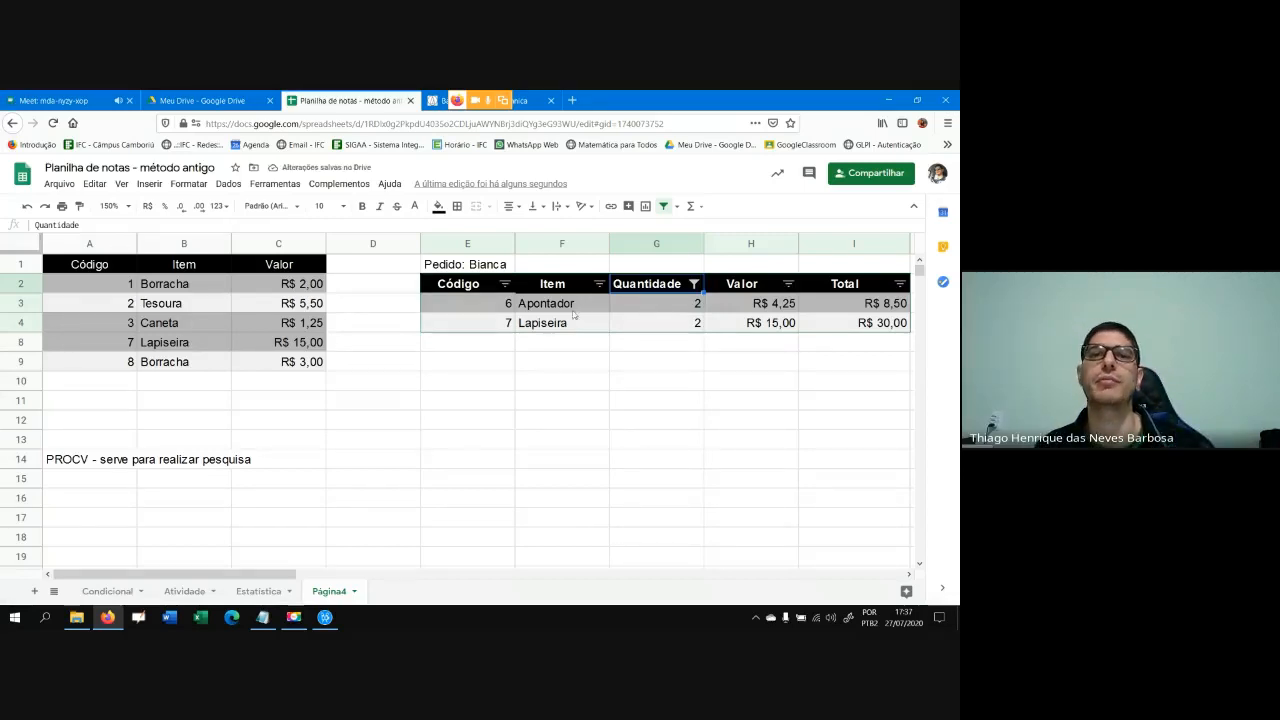
Change the Quantidade filter to show only rows with quantity 1
left_click(694, 284)
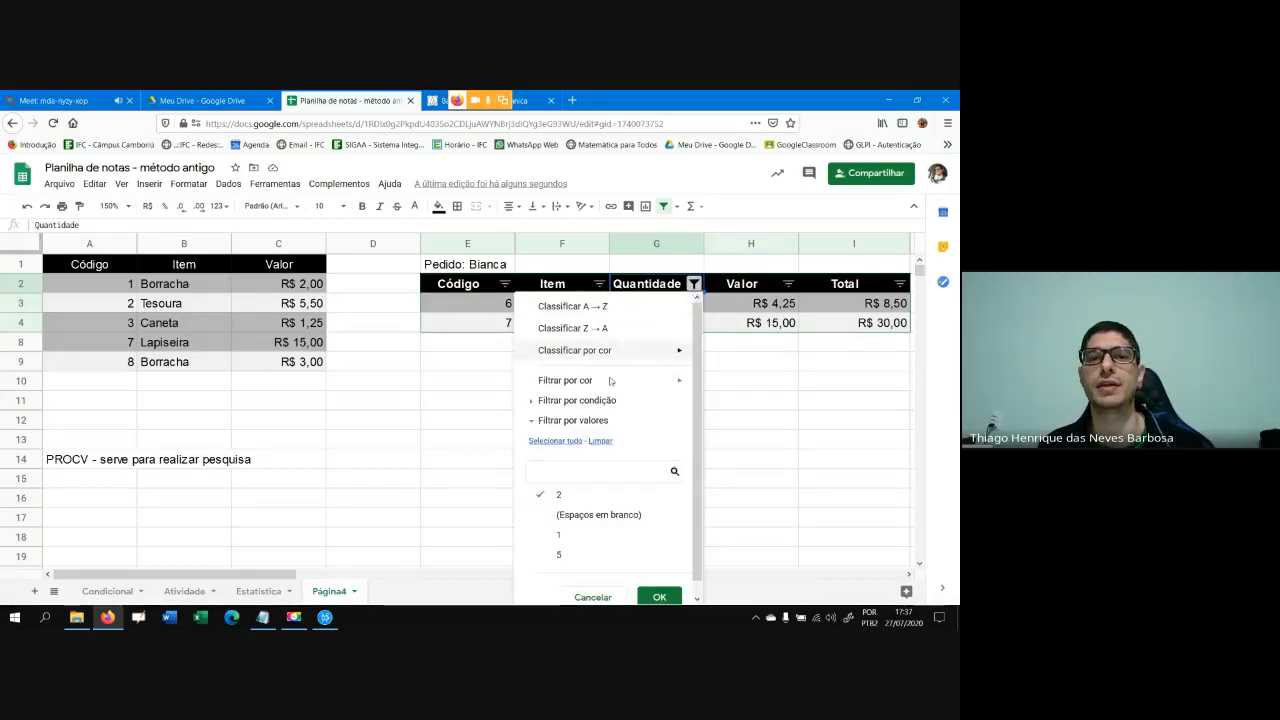
left_click(563, 497)
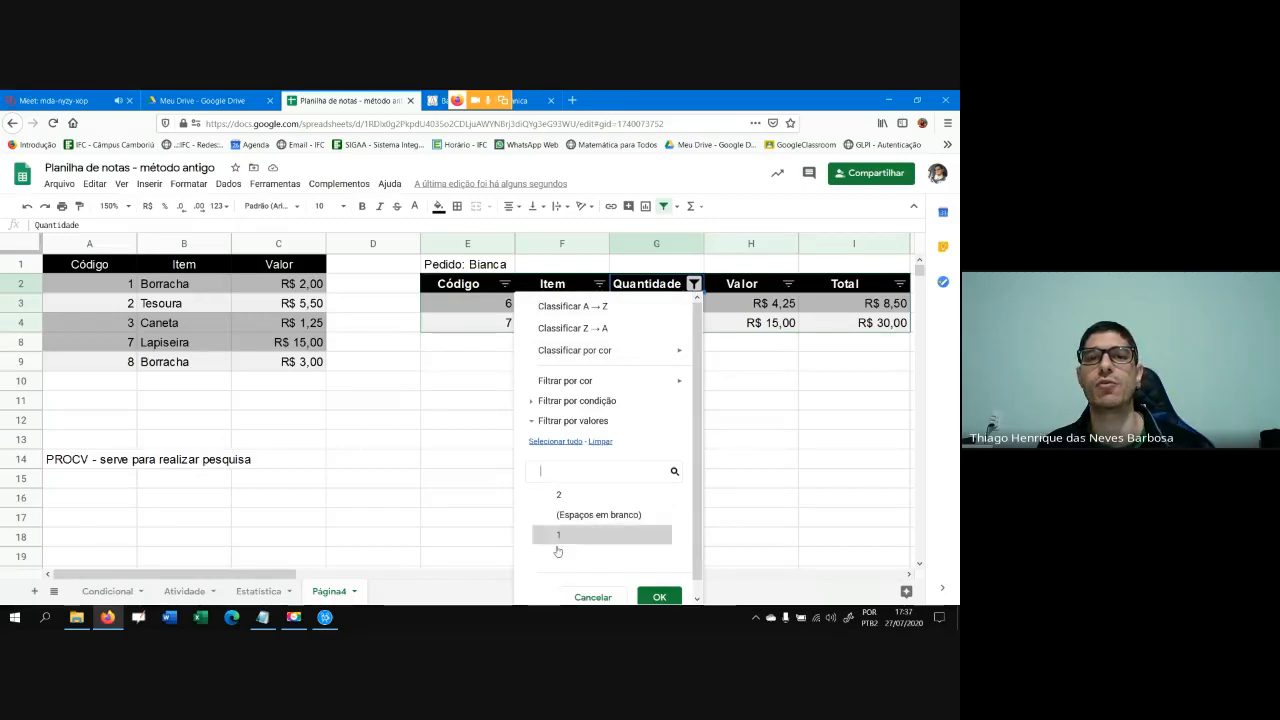
left_click(556, 537)
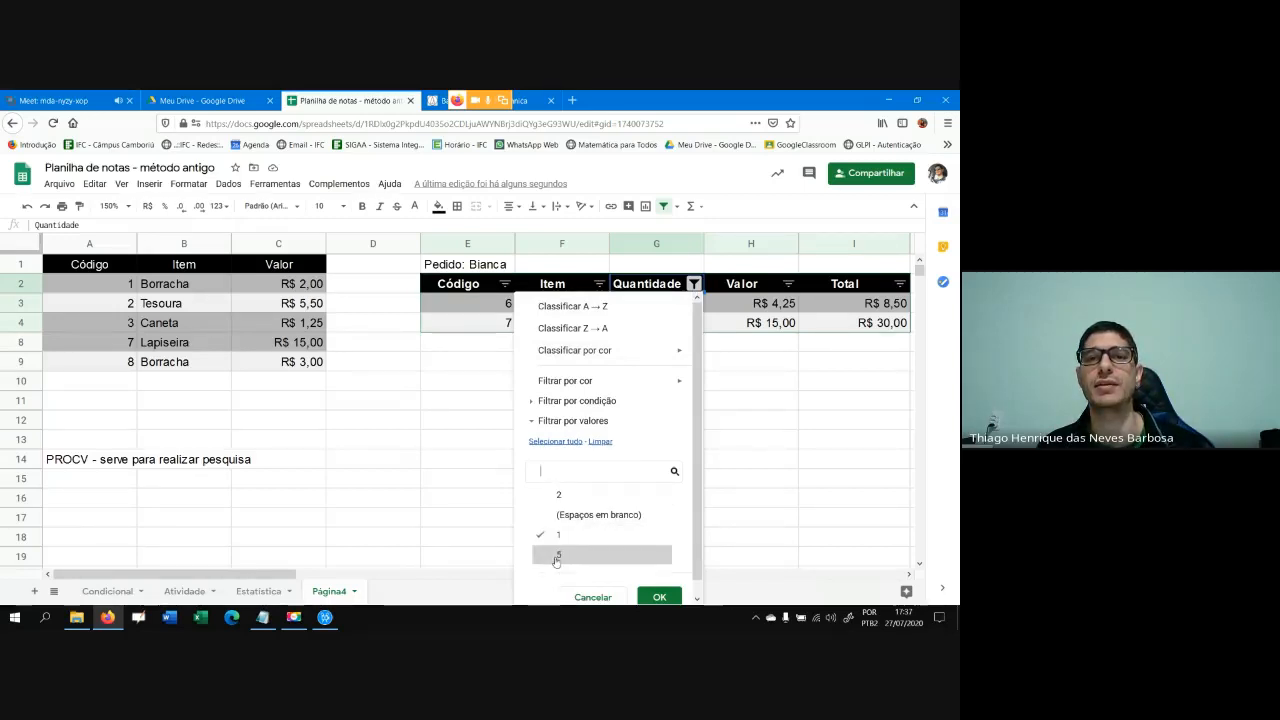
left_click(659, 597)
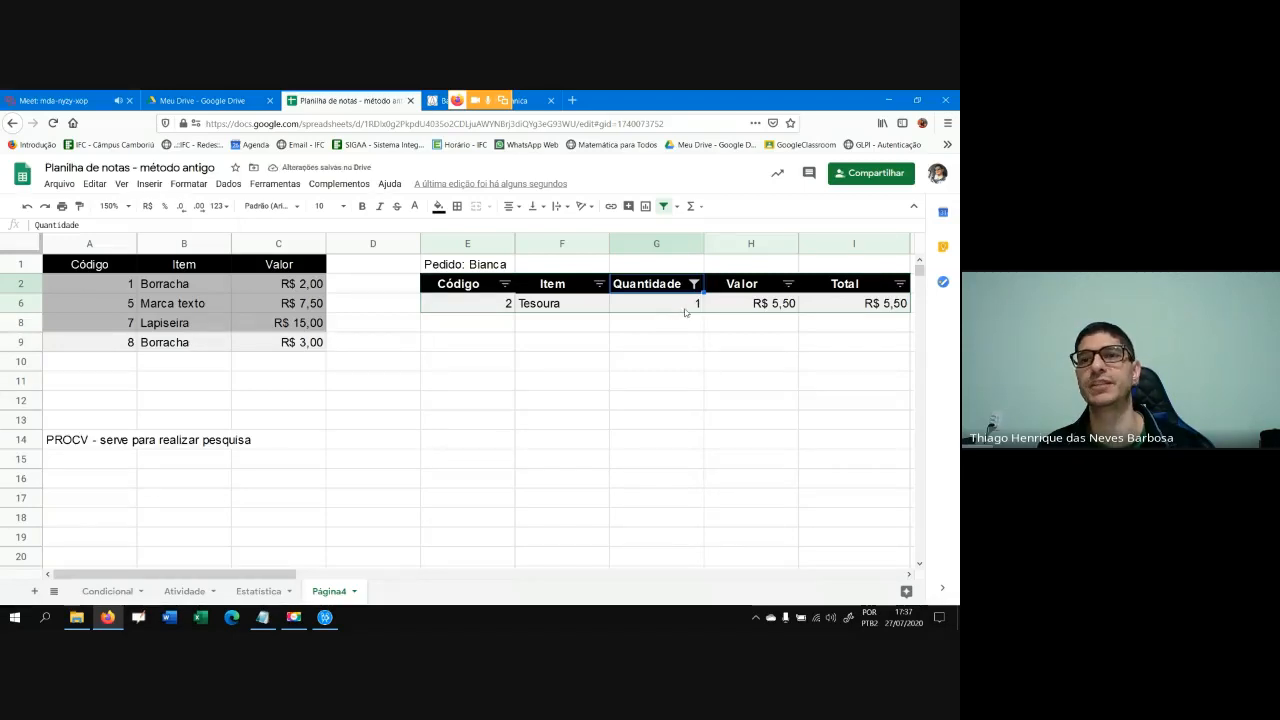
Select all values in the Quantidade filter to show every order row again
left_click(694, 284)
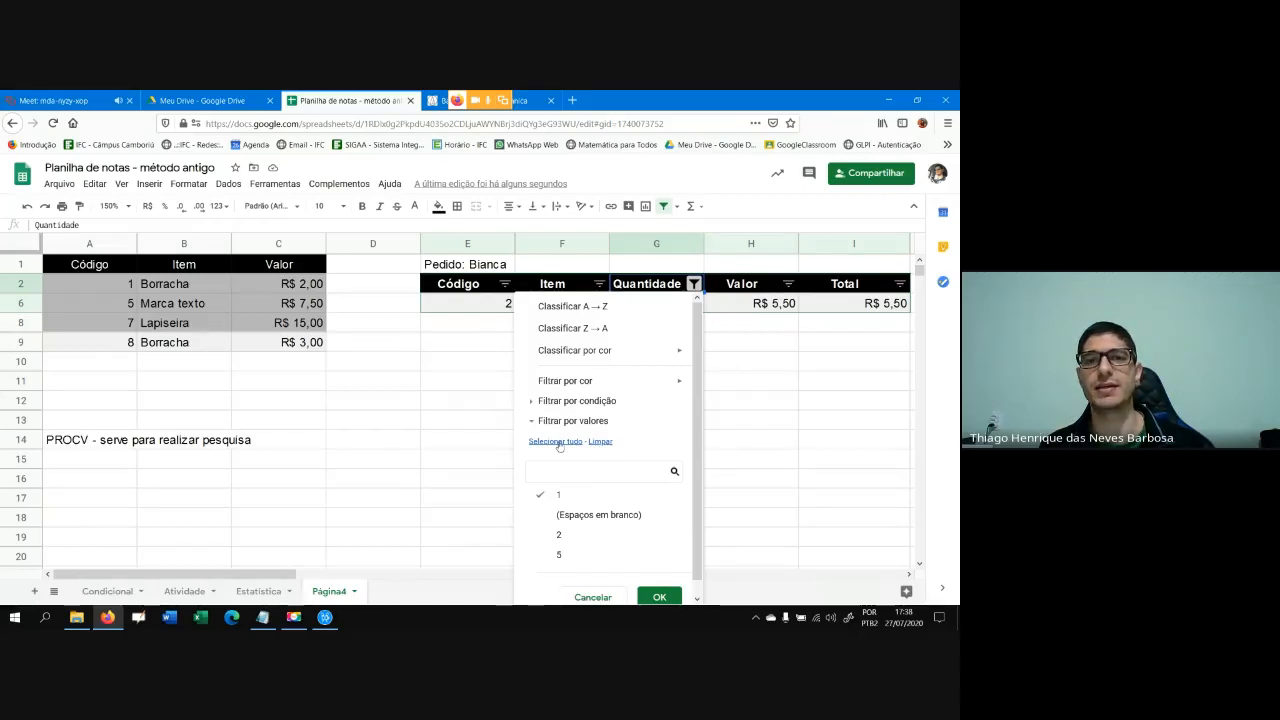
left_click(652, 597)
left_click(562, 458)
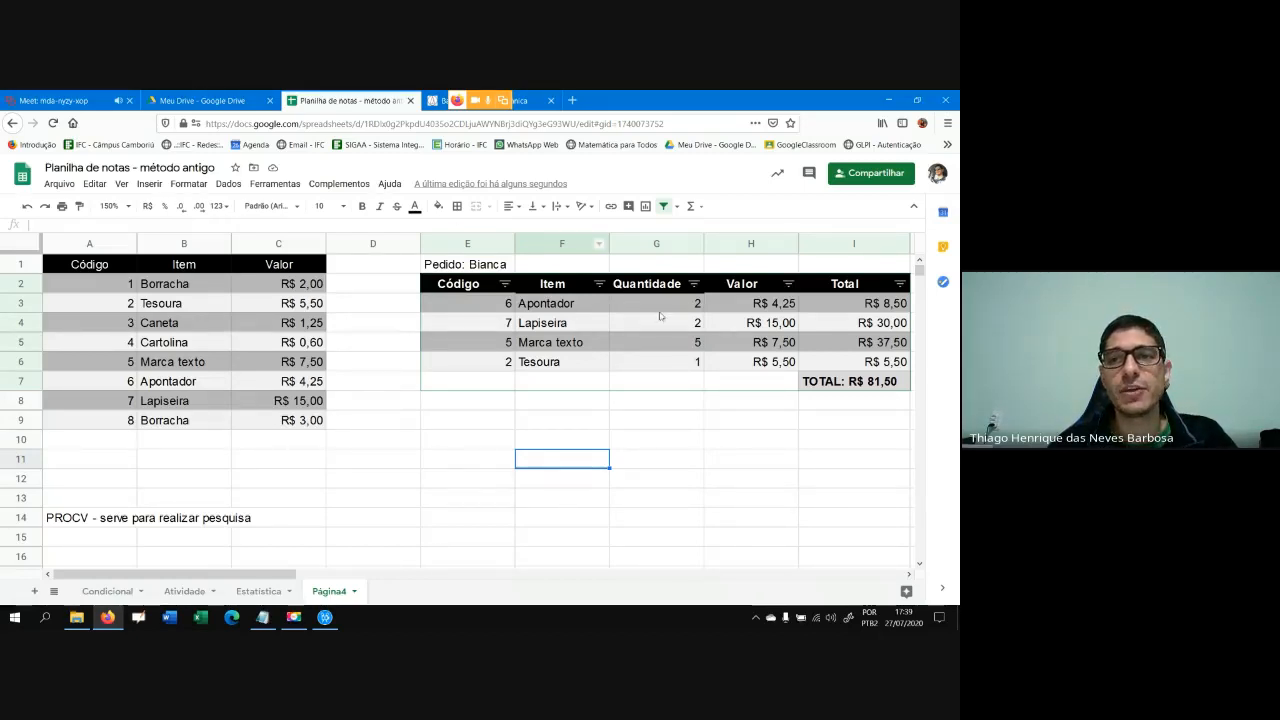
Change the Lapiseira order row to code 4 in E4 and quantity 7 in G4, and check the total formula in I7
left_click(756, 344)
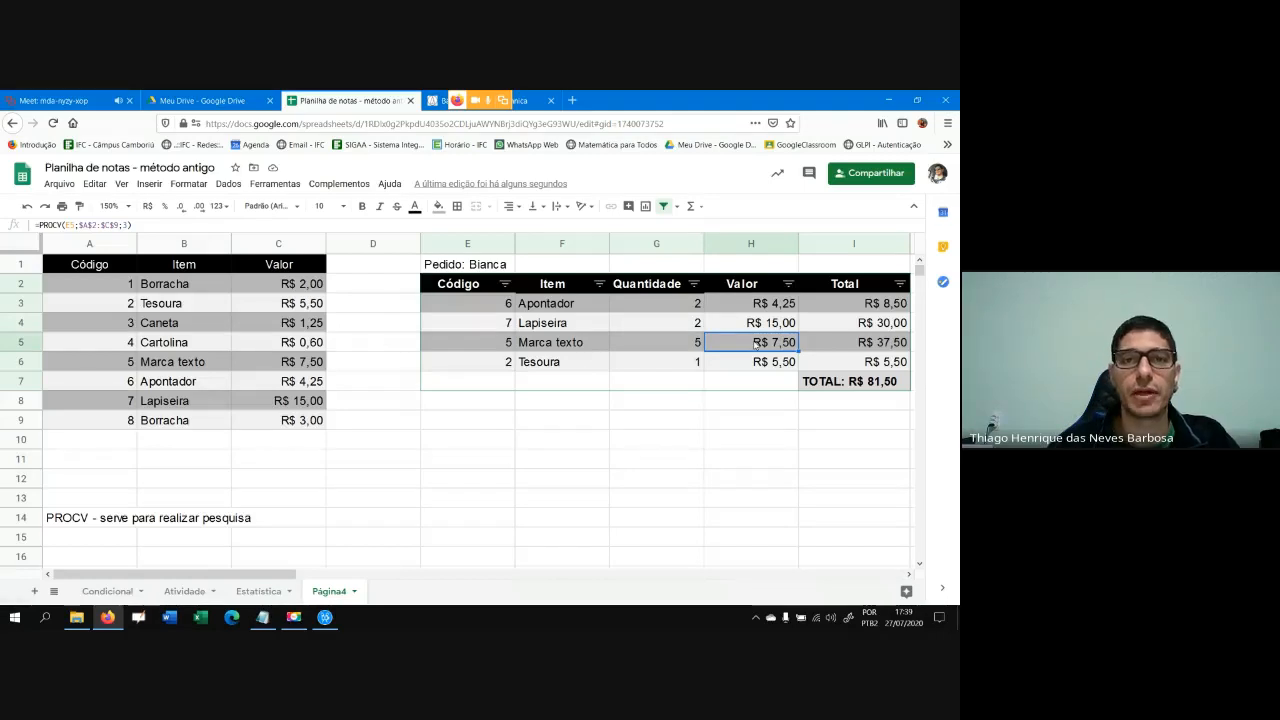
left_click(489, 327)
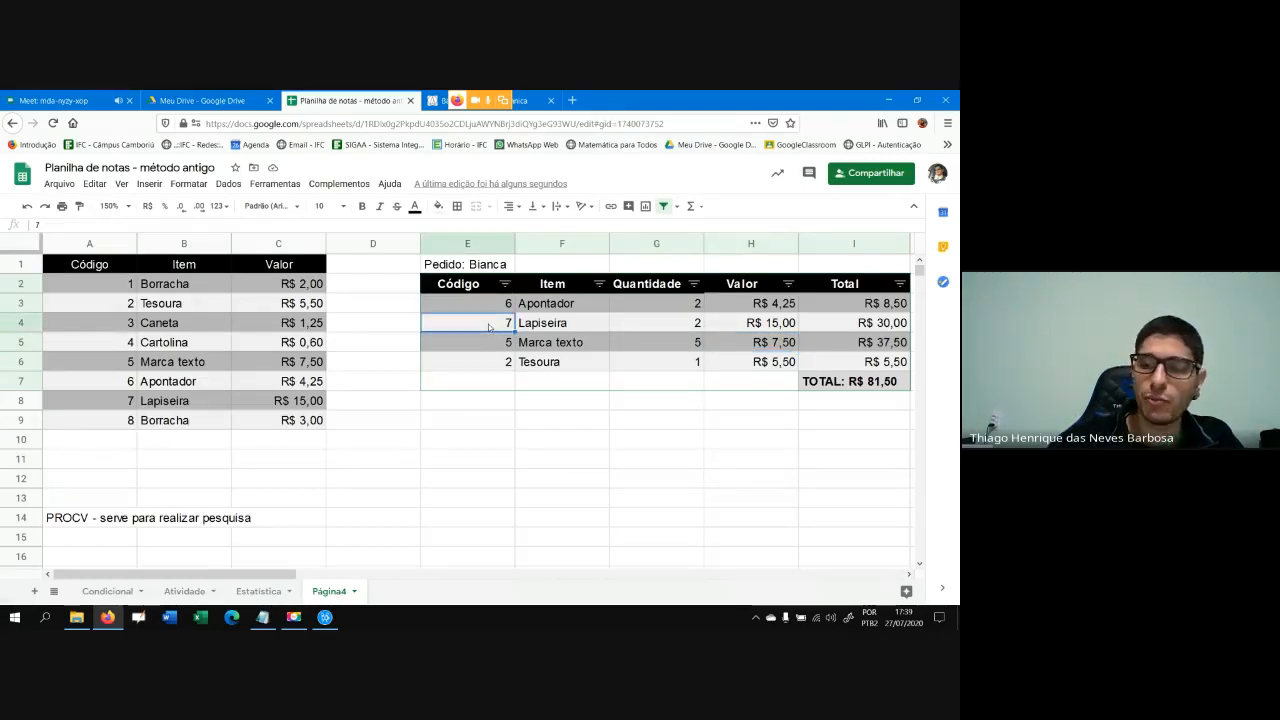
type("4")
key("Return")
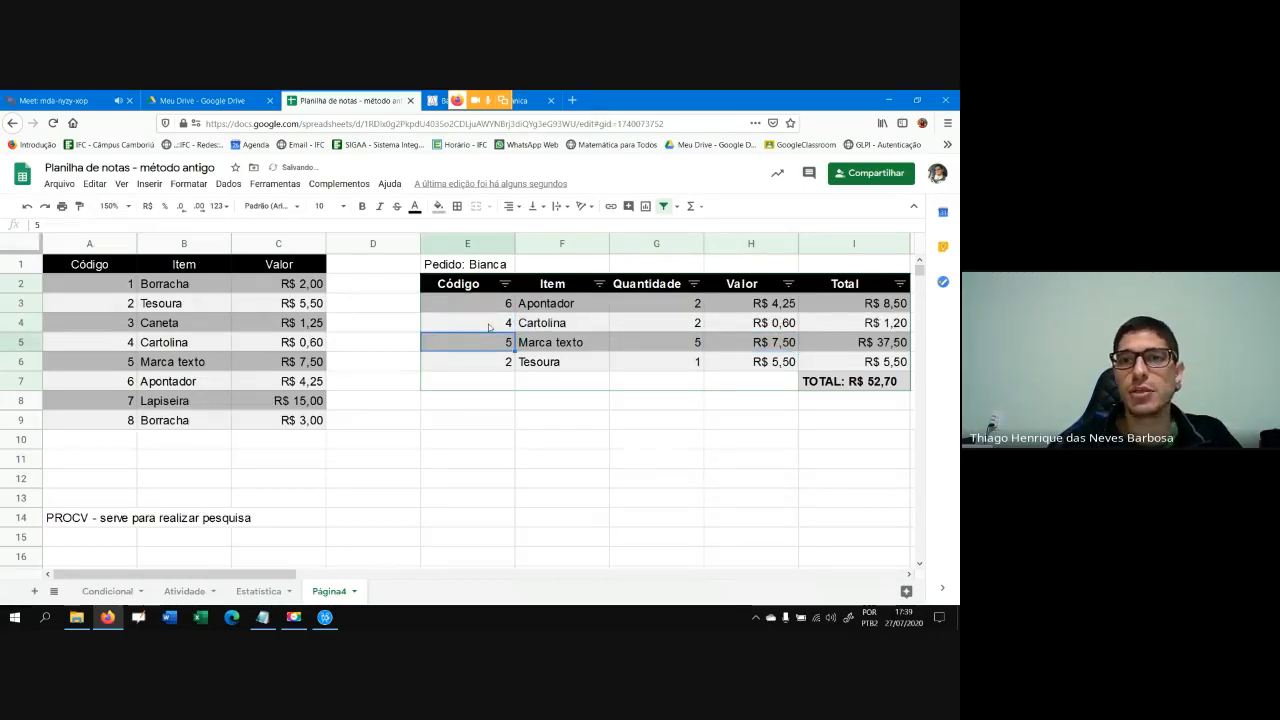
left_click(664, 324)
type("7")
key("Return")
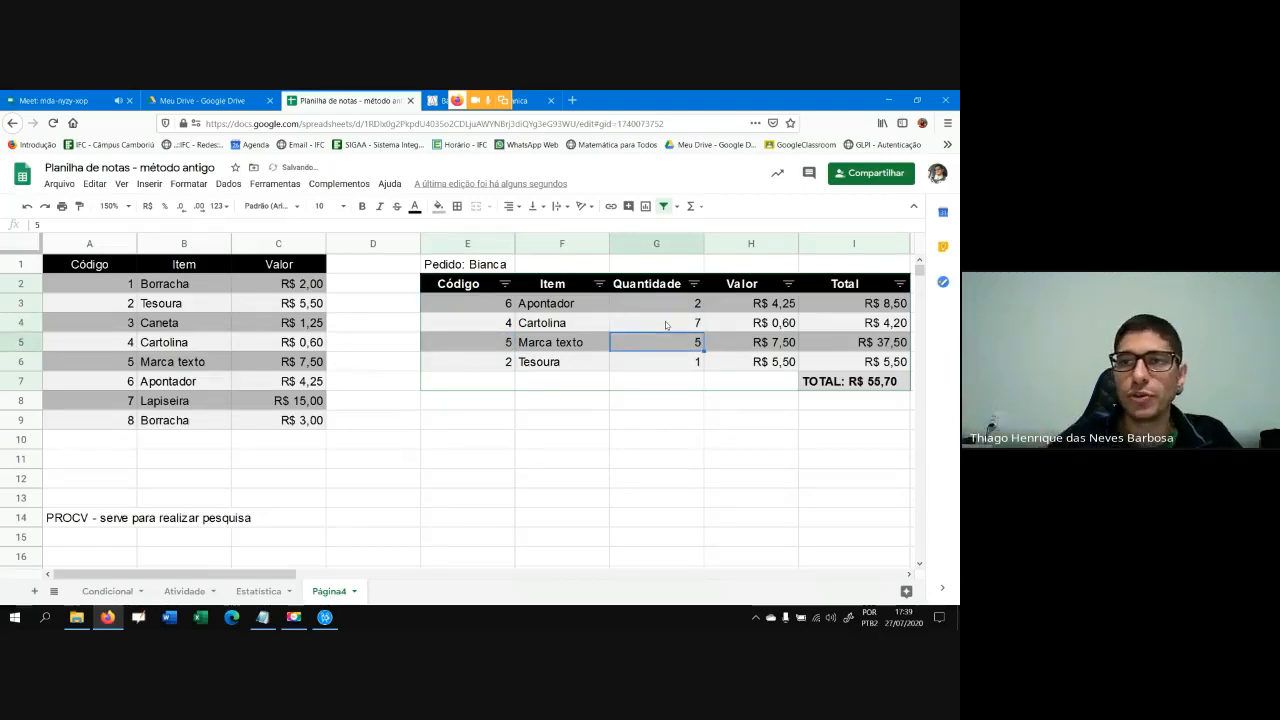
left_click(848, 383)
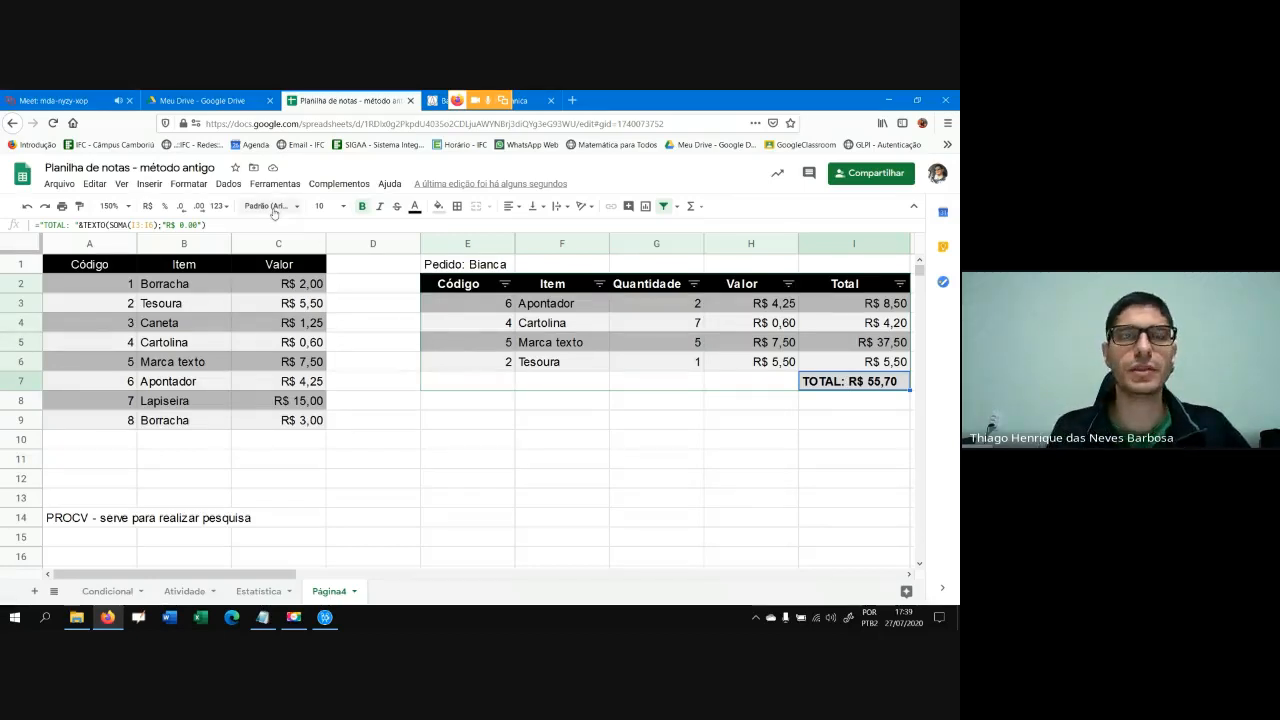
Switch to the Google Meet call, close the meeting chat and open the call options for stopping the recording
left_click(201, 100)
left_click(55, 100)
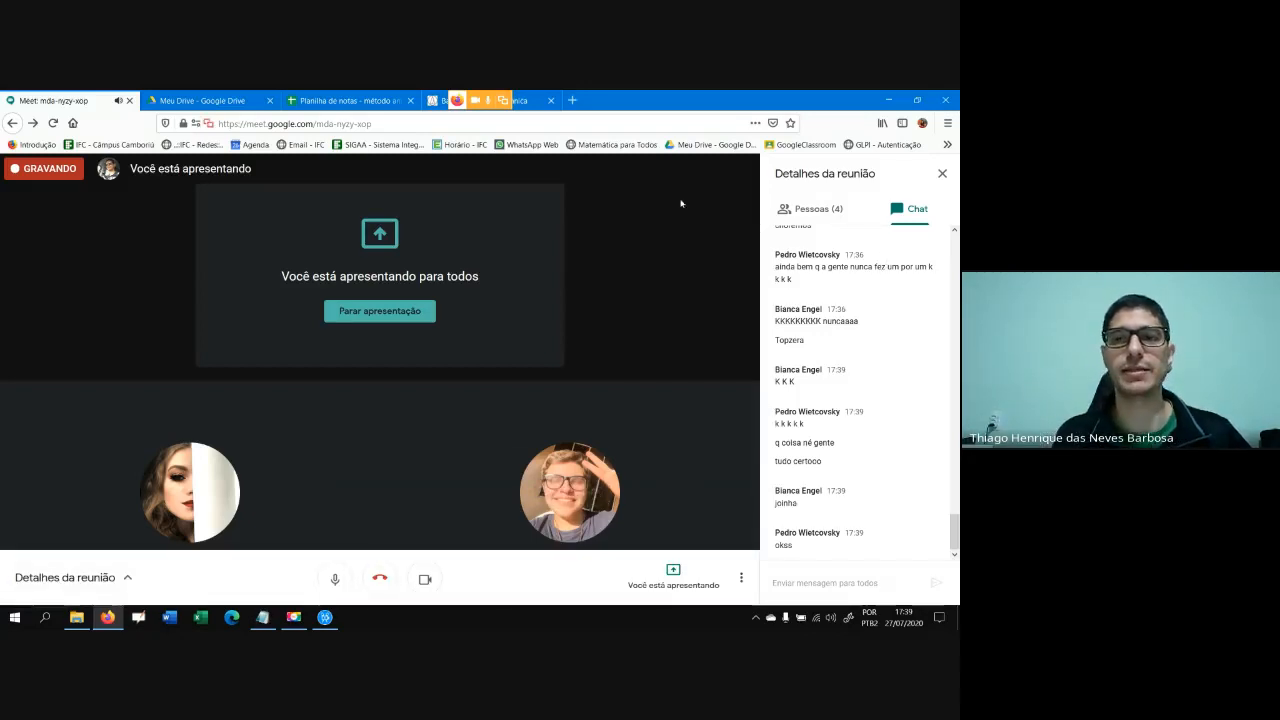
left_click(942, 173)
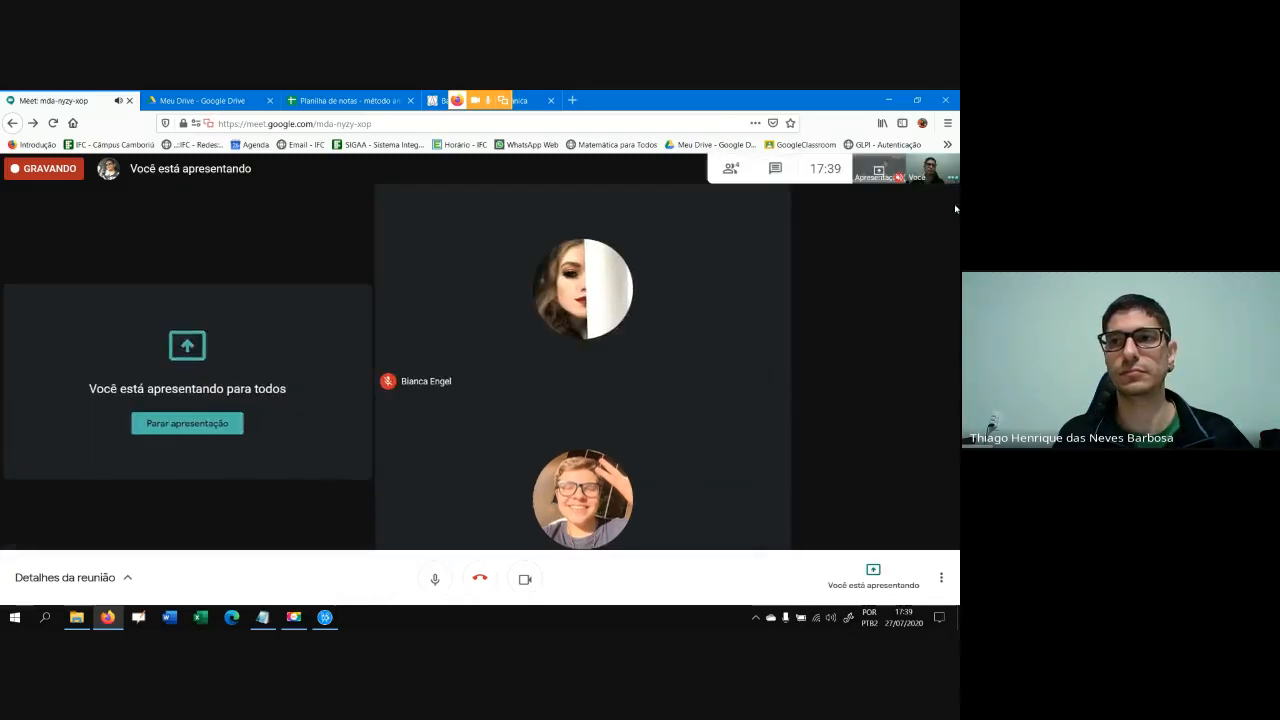
left_click(941, 577)
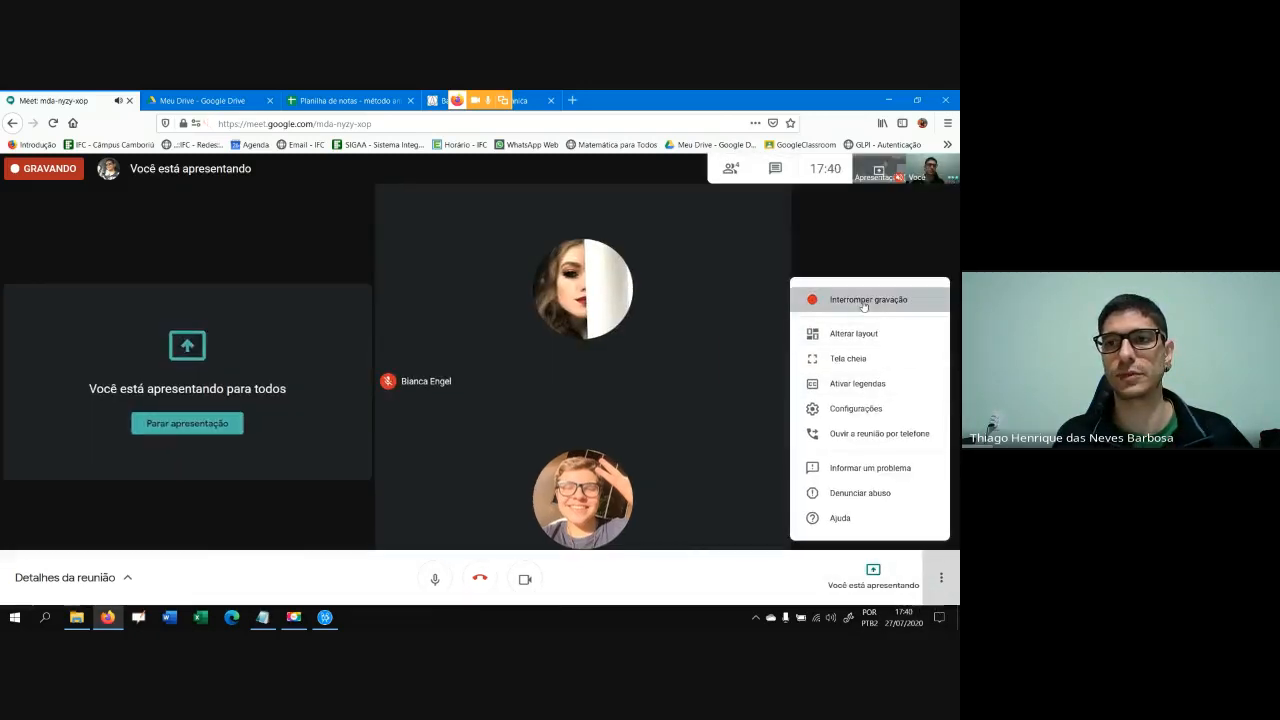